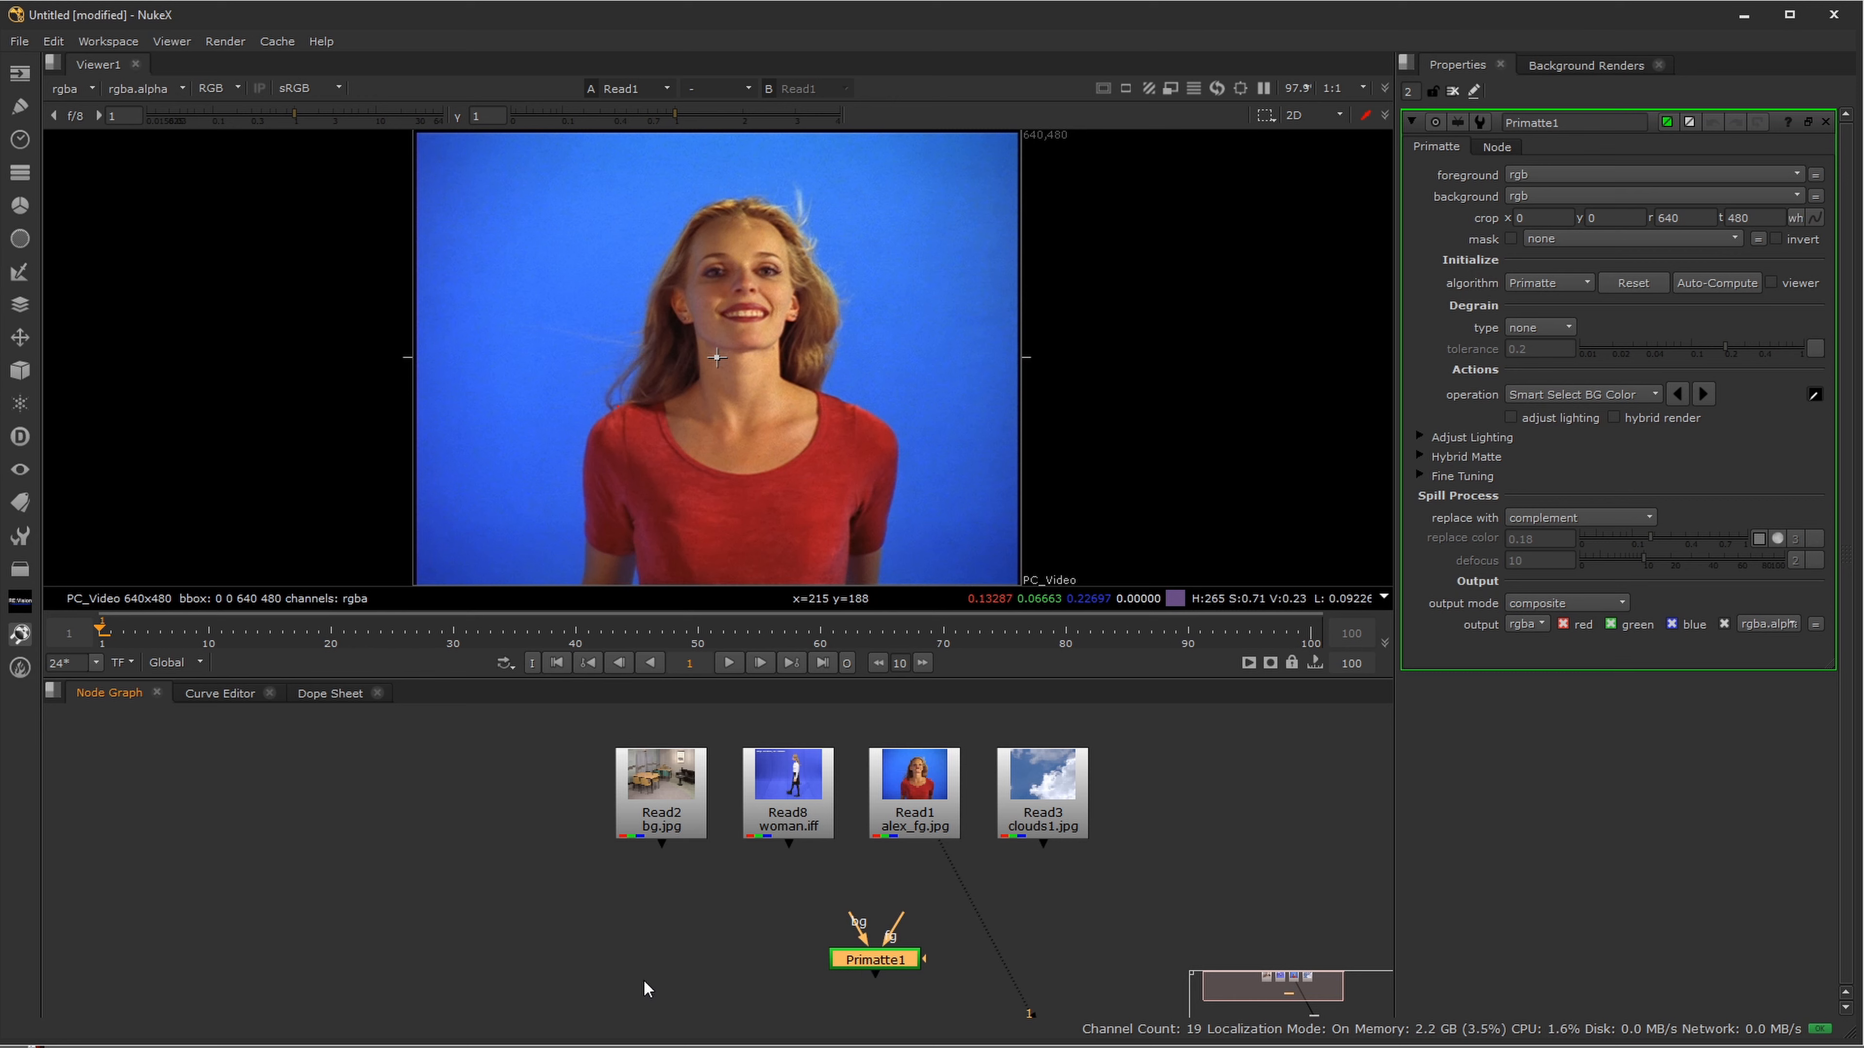
# - Connect the Primatte node's foreground input to the bg.jpg read node and view the Primatte output
pyautogui.click(658, 807)
pyautogui.press('1')
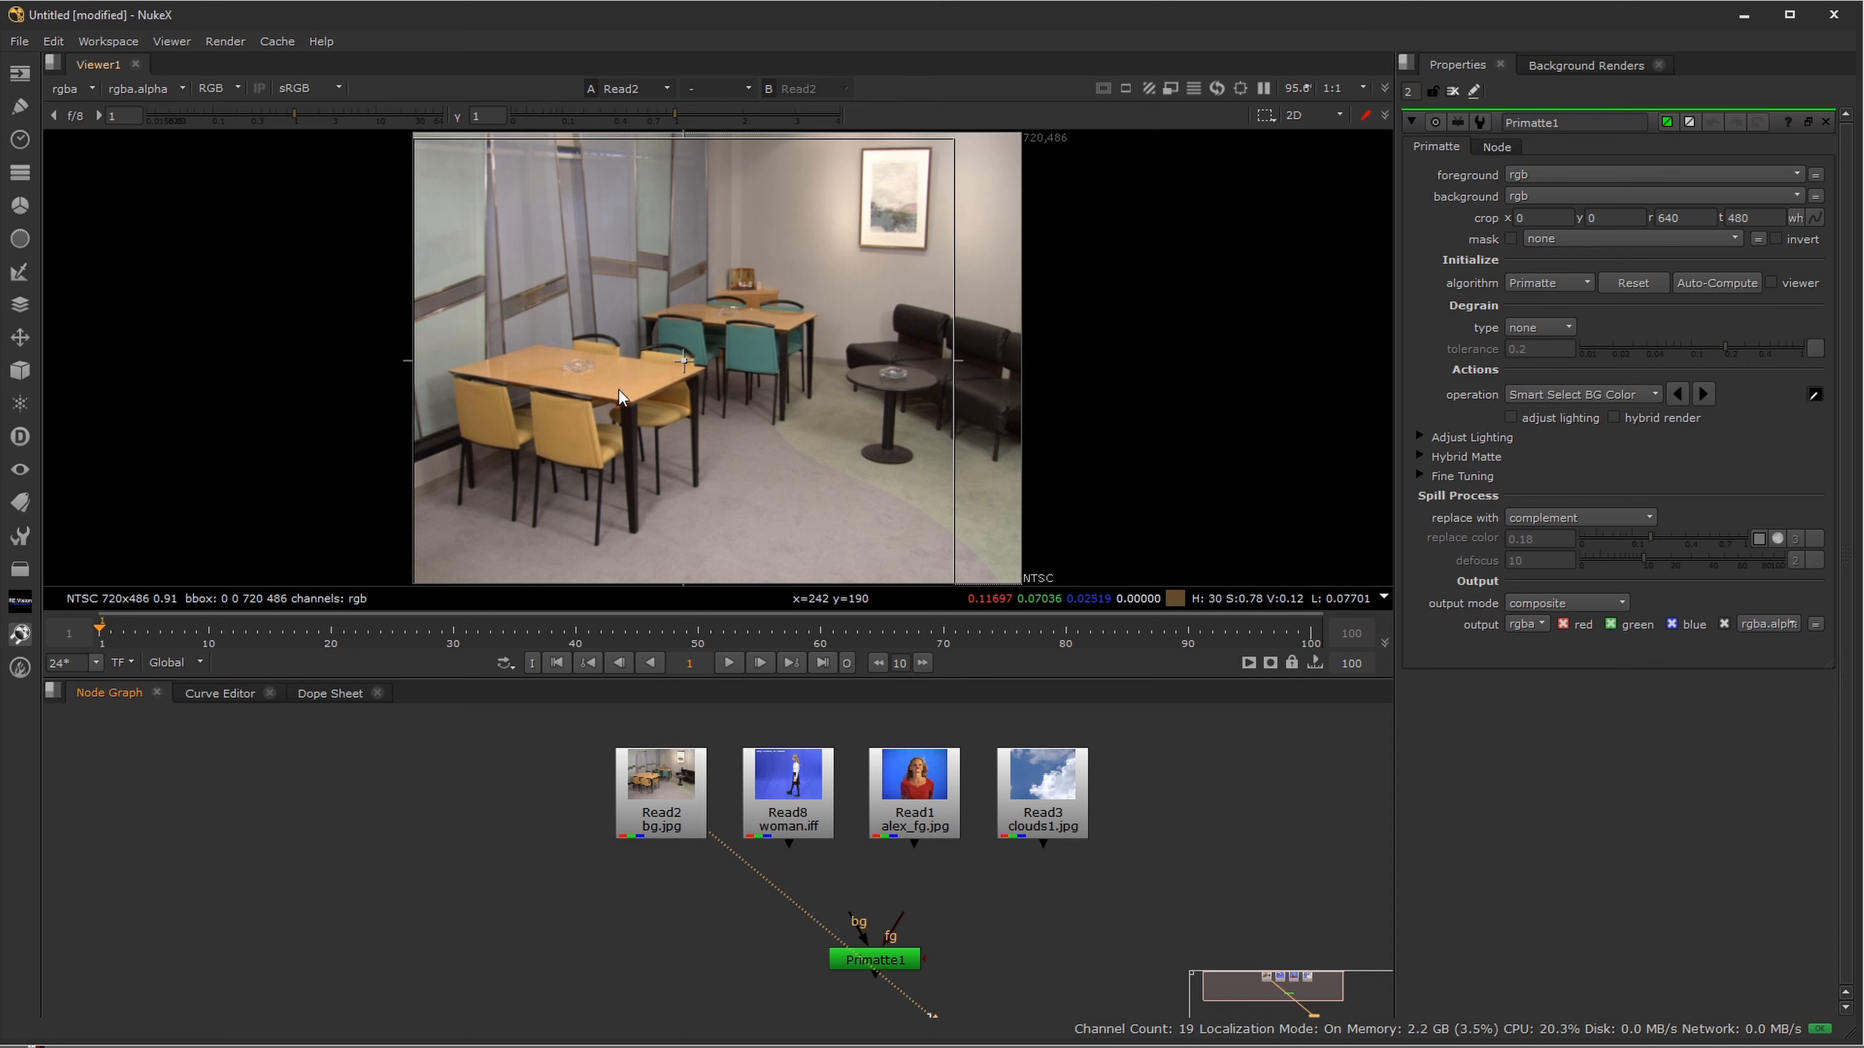
pyautogui.moveTo(893, 964); pyautogui.dragTo(662, 802)
pyautogui.moveTo(657, 980); pyautogui.dragTo(674, 980)
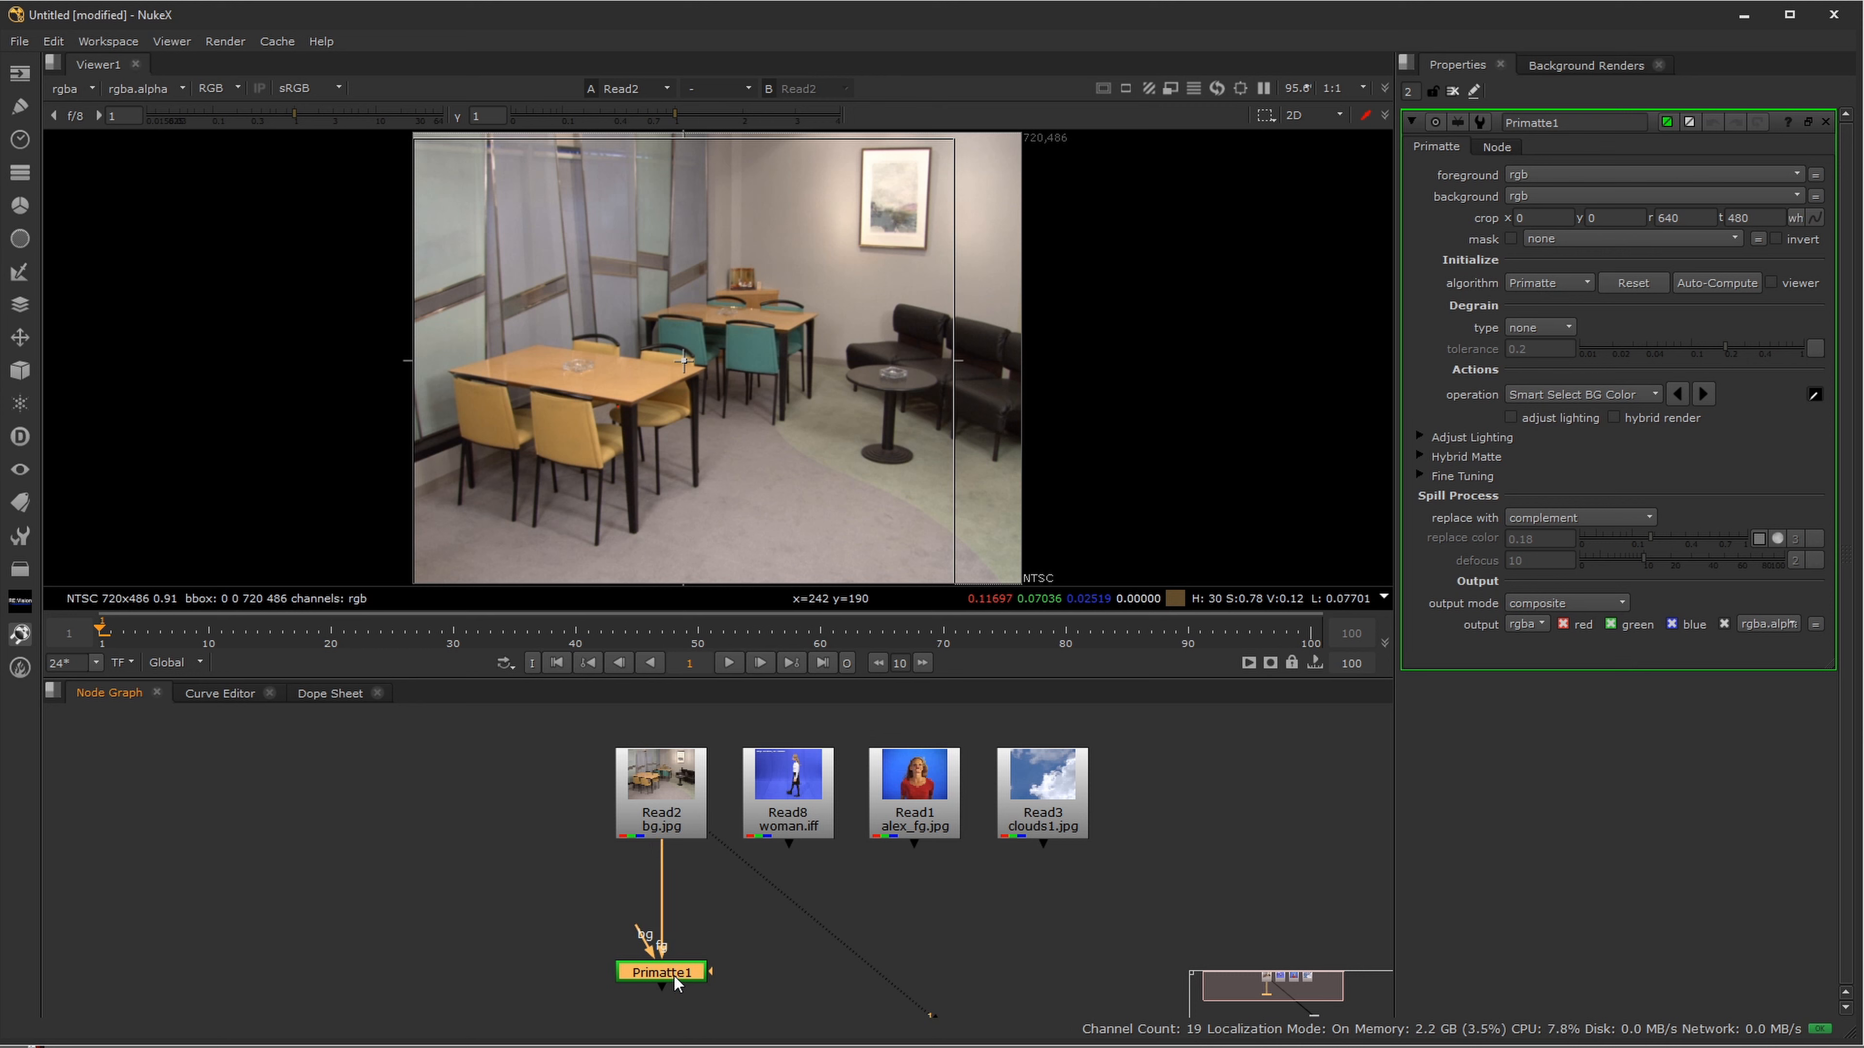
pyautogui.press('1')
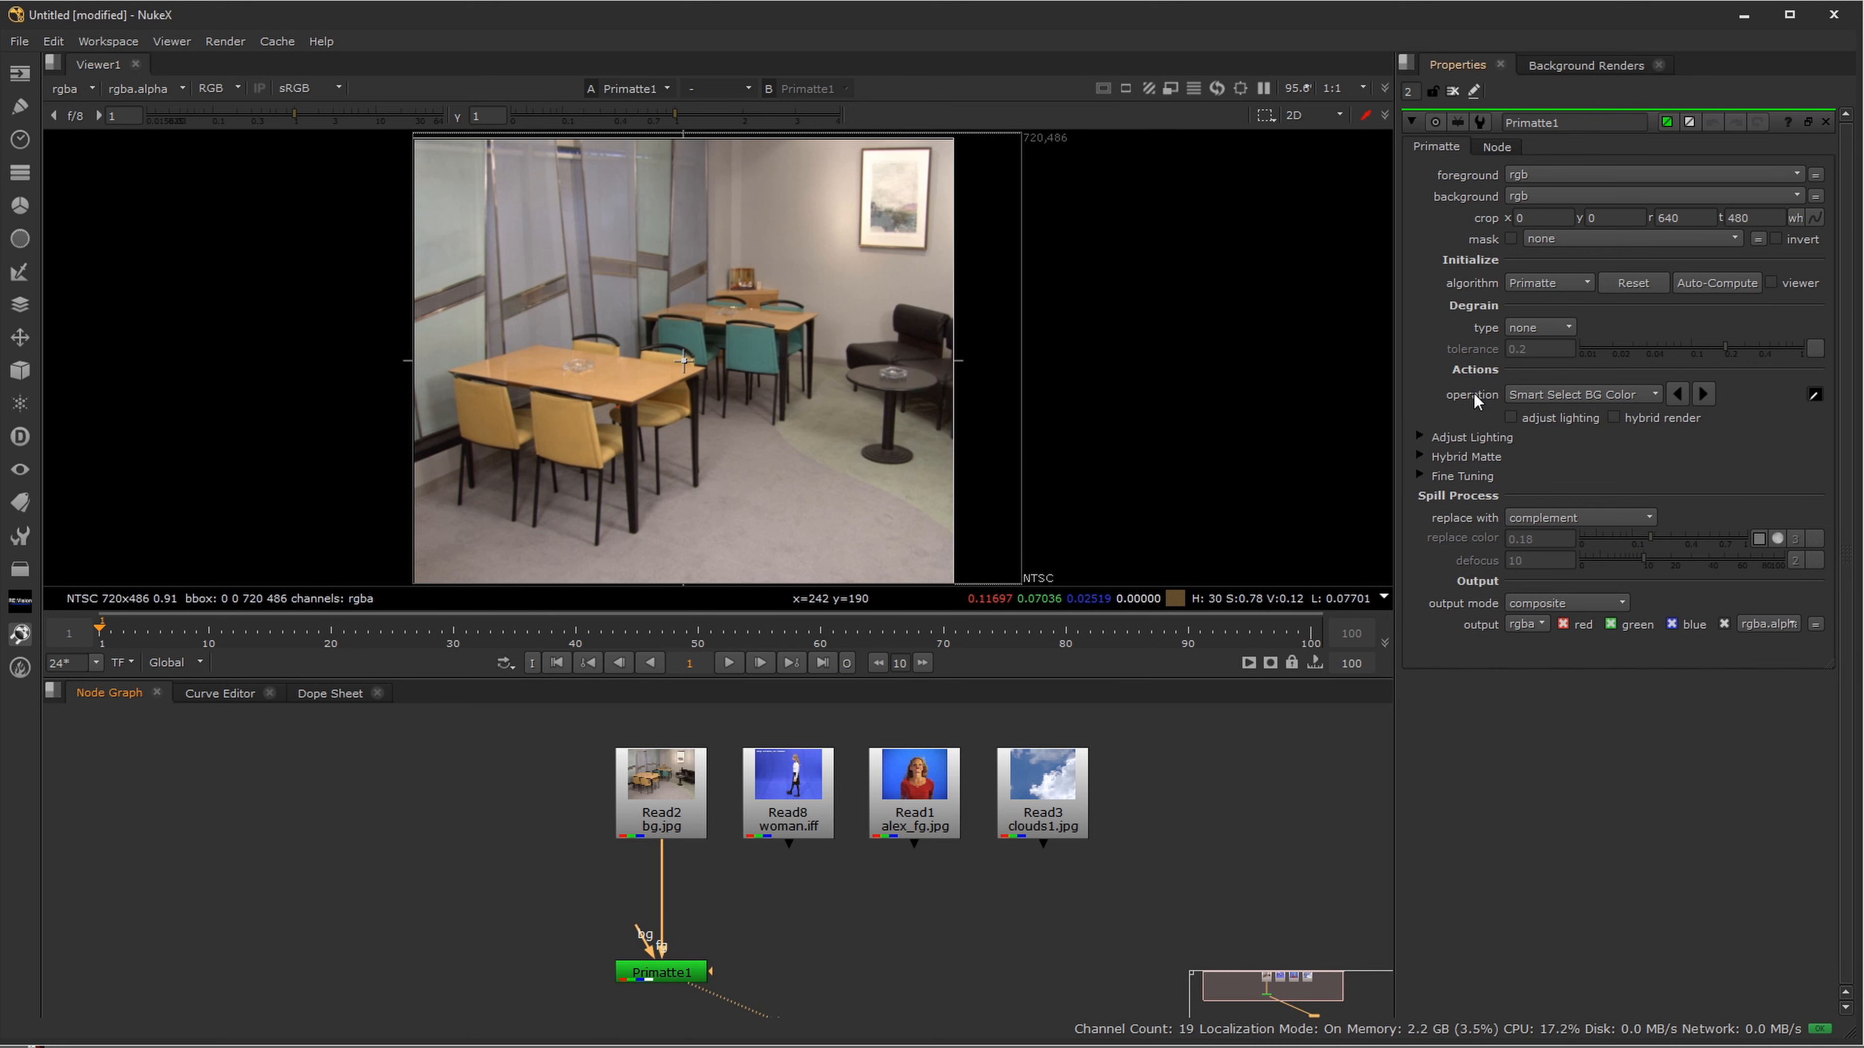
# - Key out the front wooden tabletop by sampling its colour with Smart Select BG Color, checking the alpha matte
pyautogui.click(1653, 395)
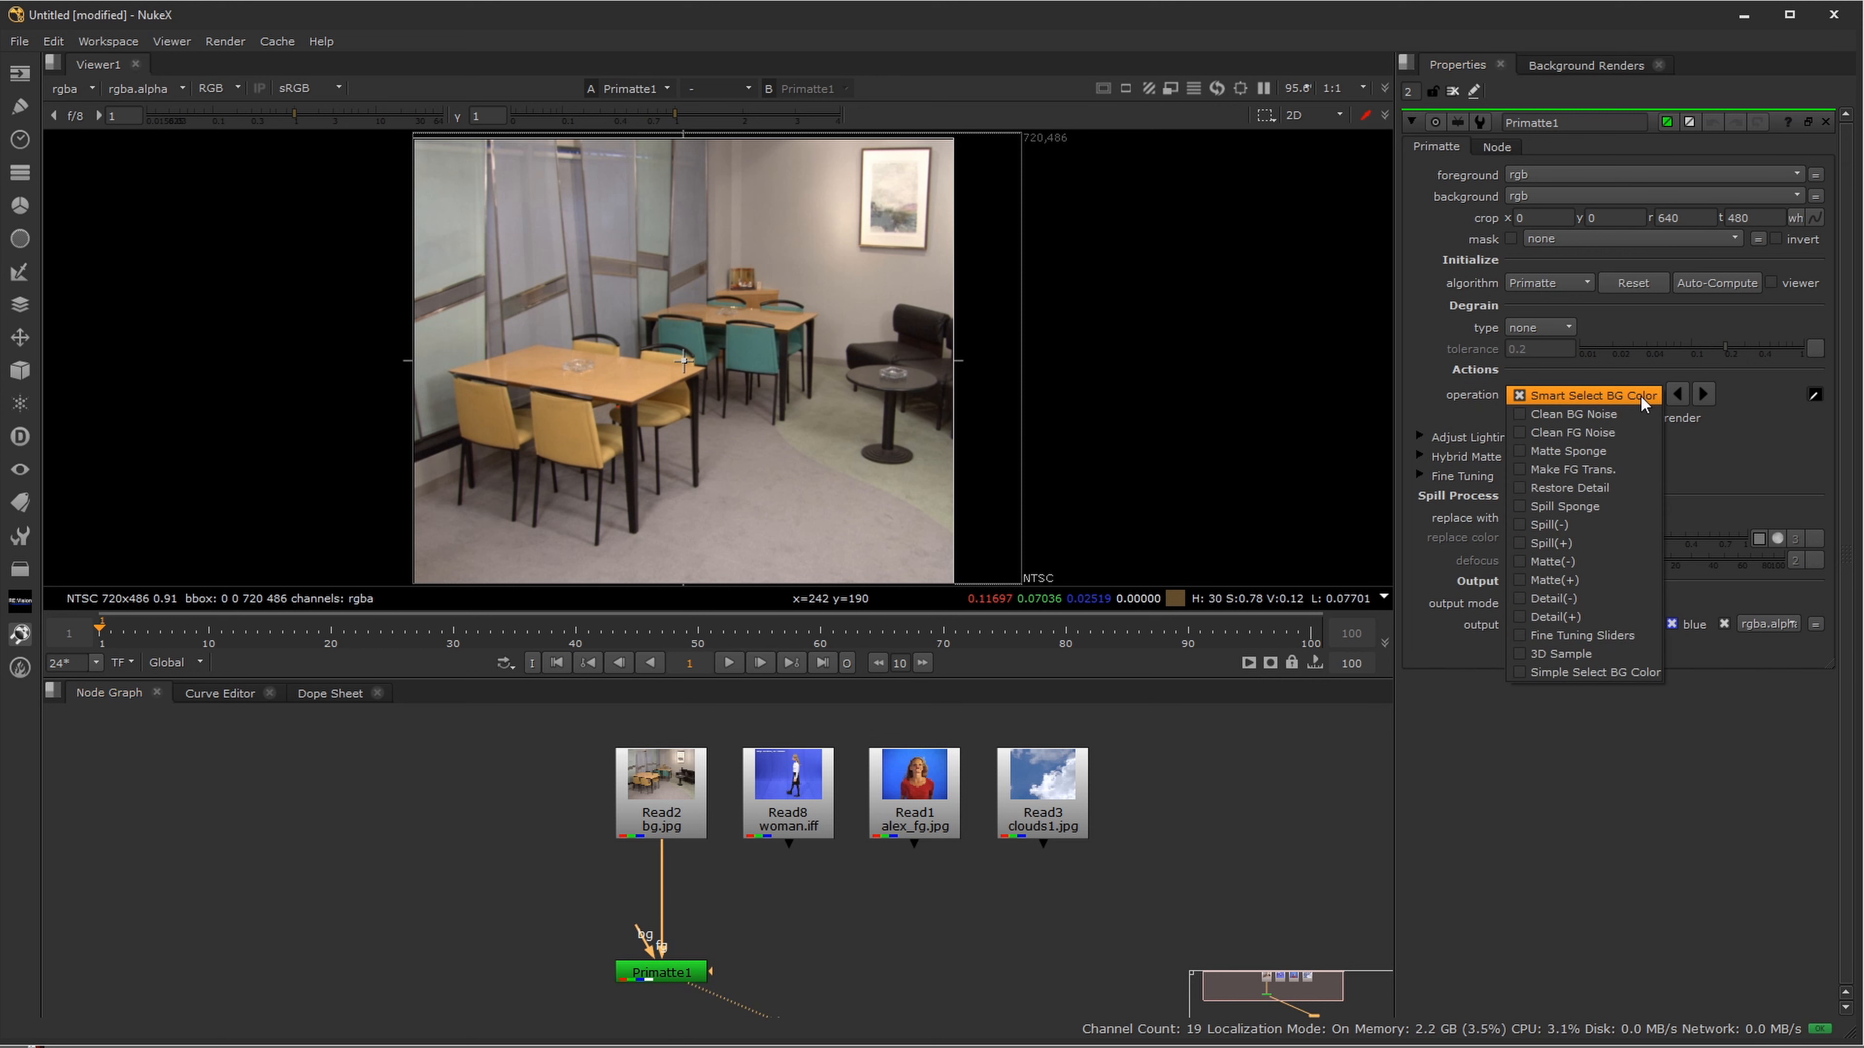
pyautogui.click(1608, 395)
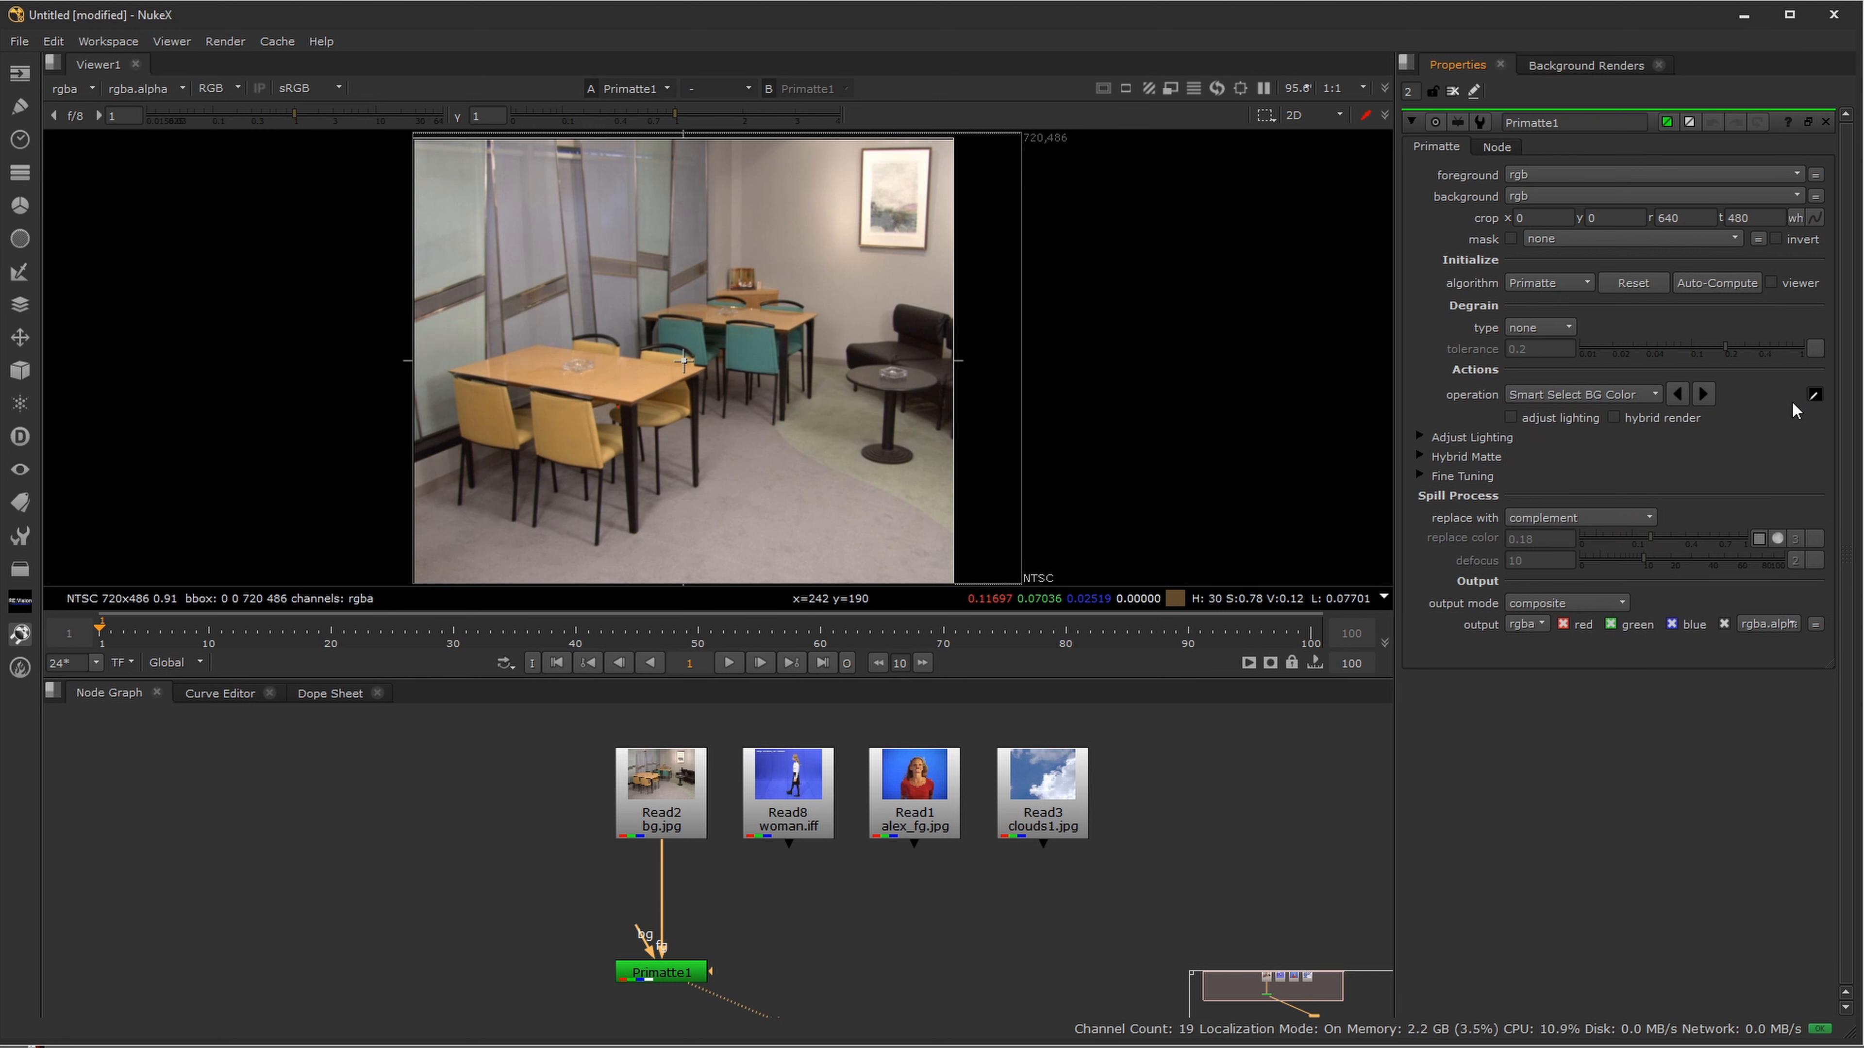
pyautogui.keyDown('ctrl'); pyautogui.click(616, 385); pyautogui.keyUp('ctrl')
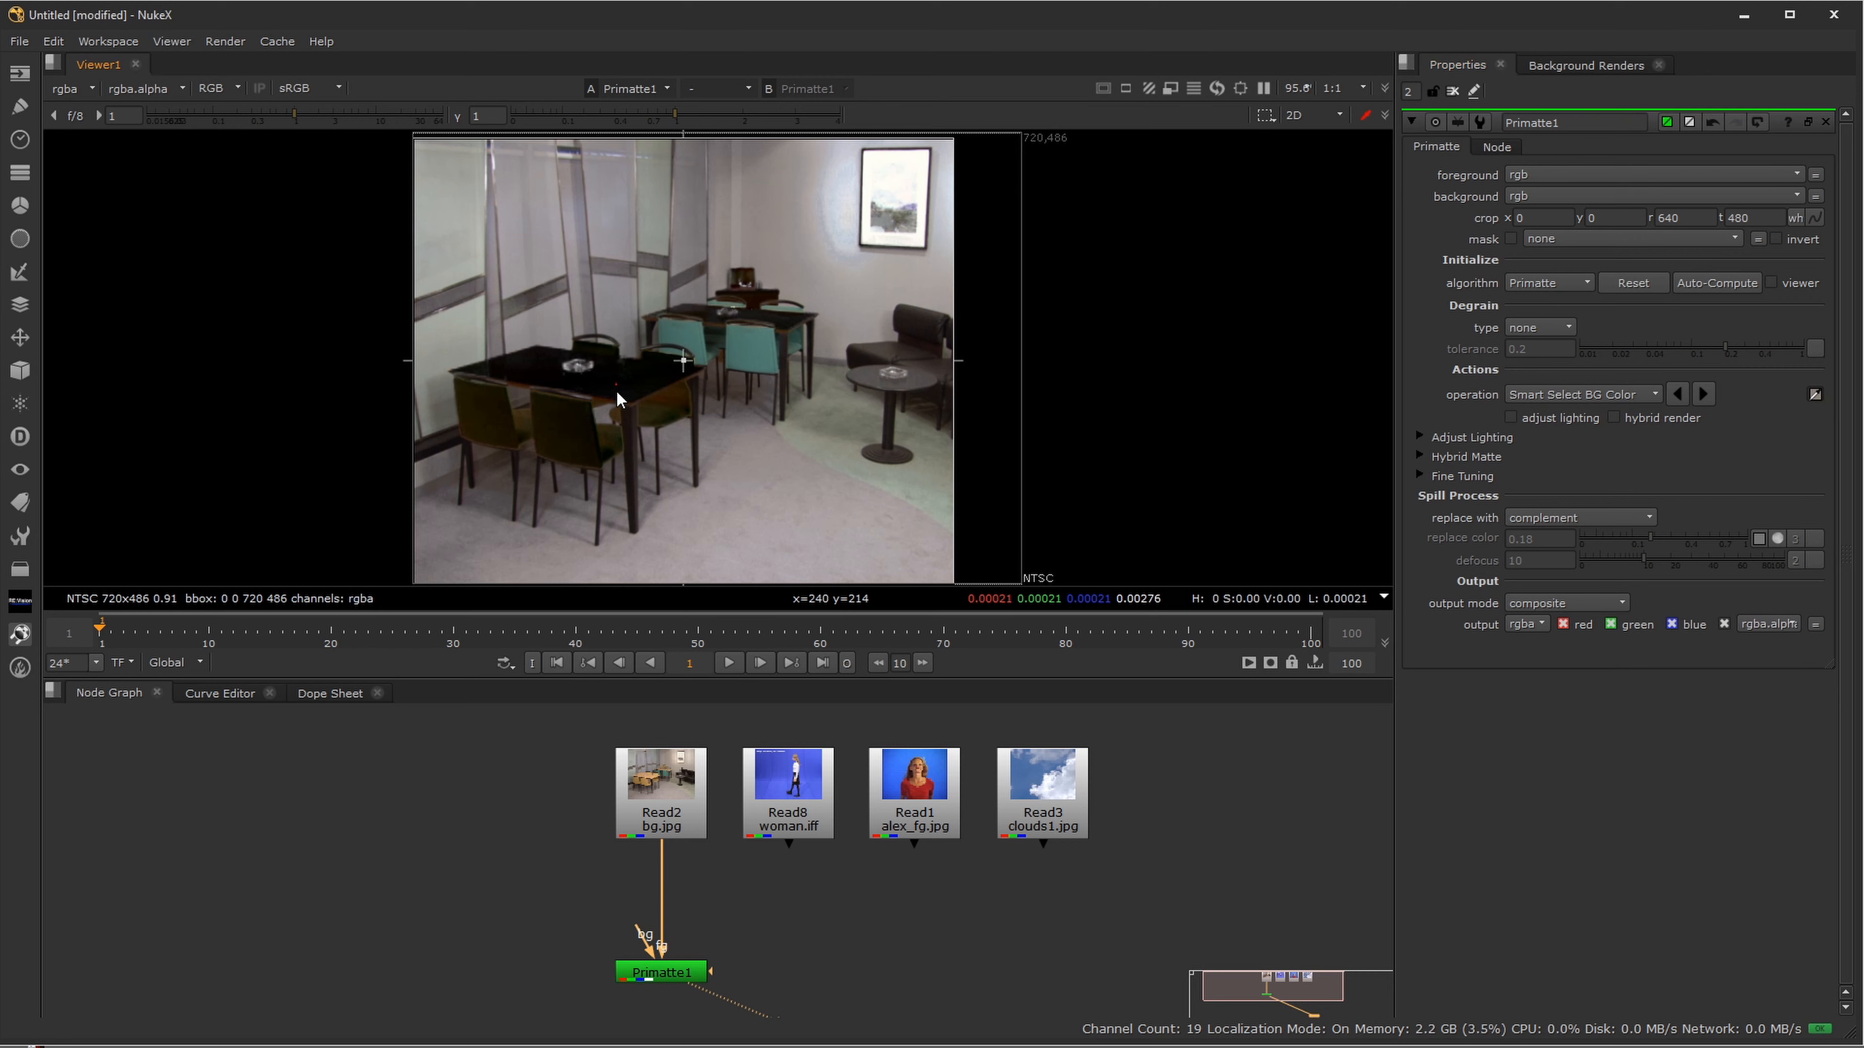
pyautogui.scroll(5, 595, 417)
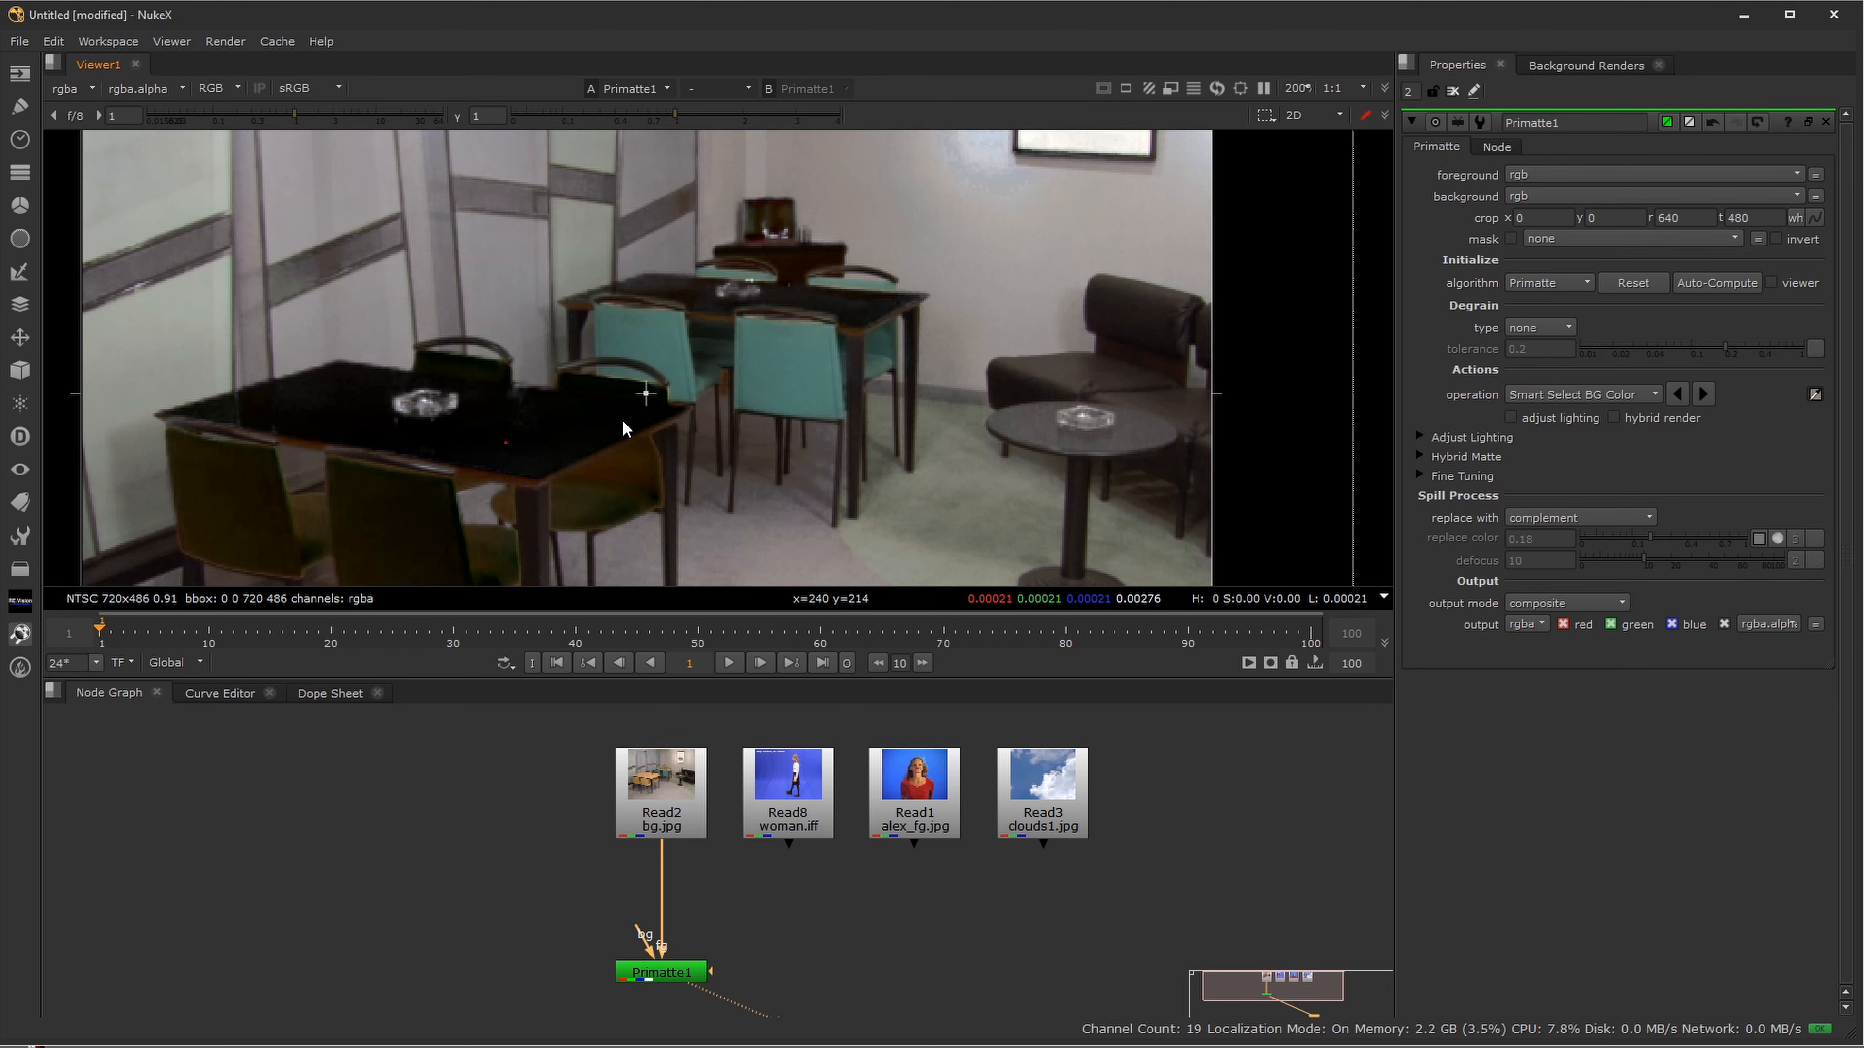
pyautogui.press('a')
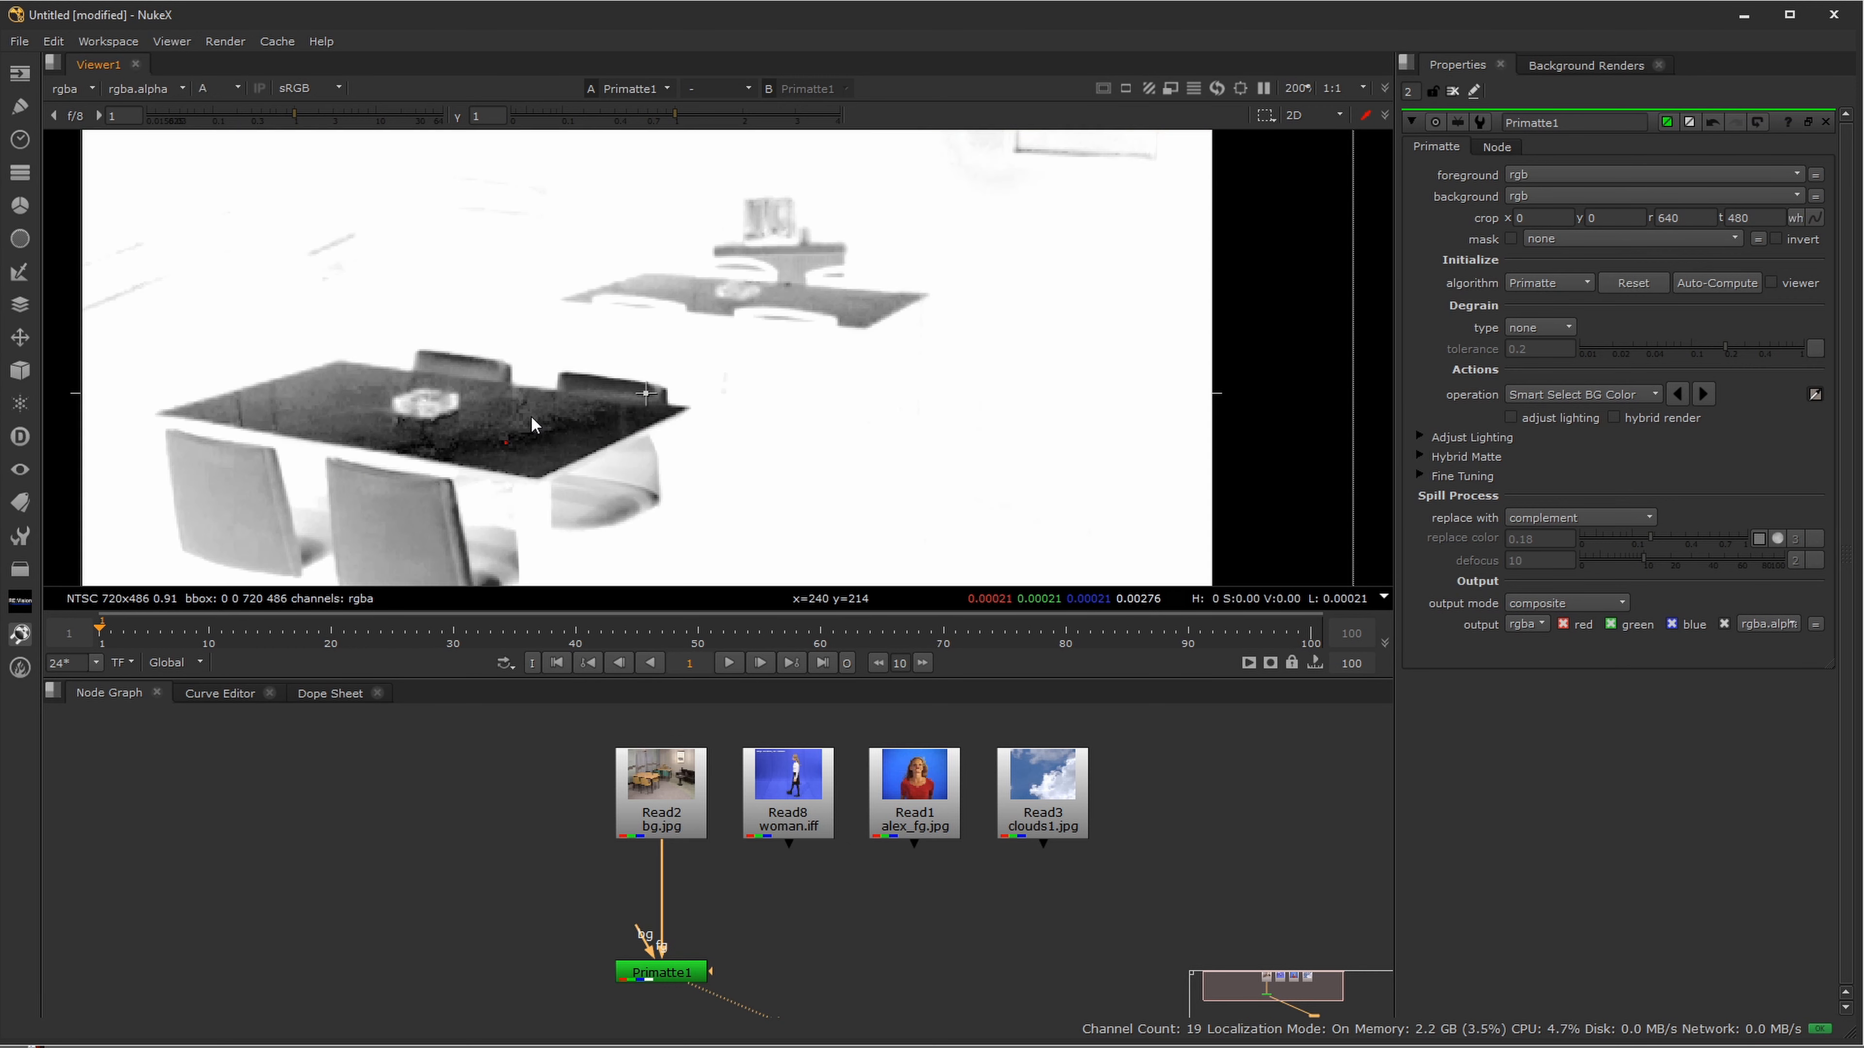
pyautogui.moveTo(512, 439); pyautogui.dragTo(696, 406)
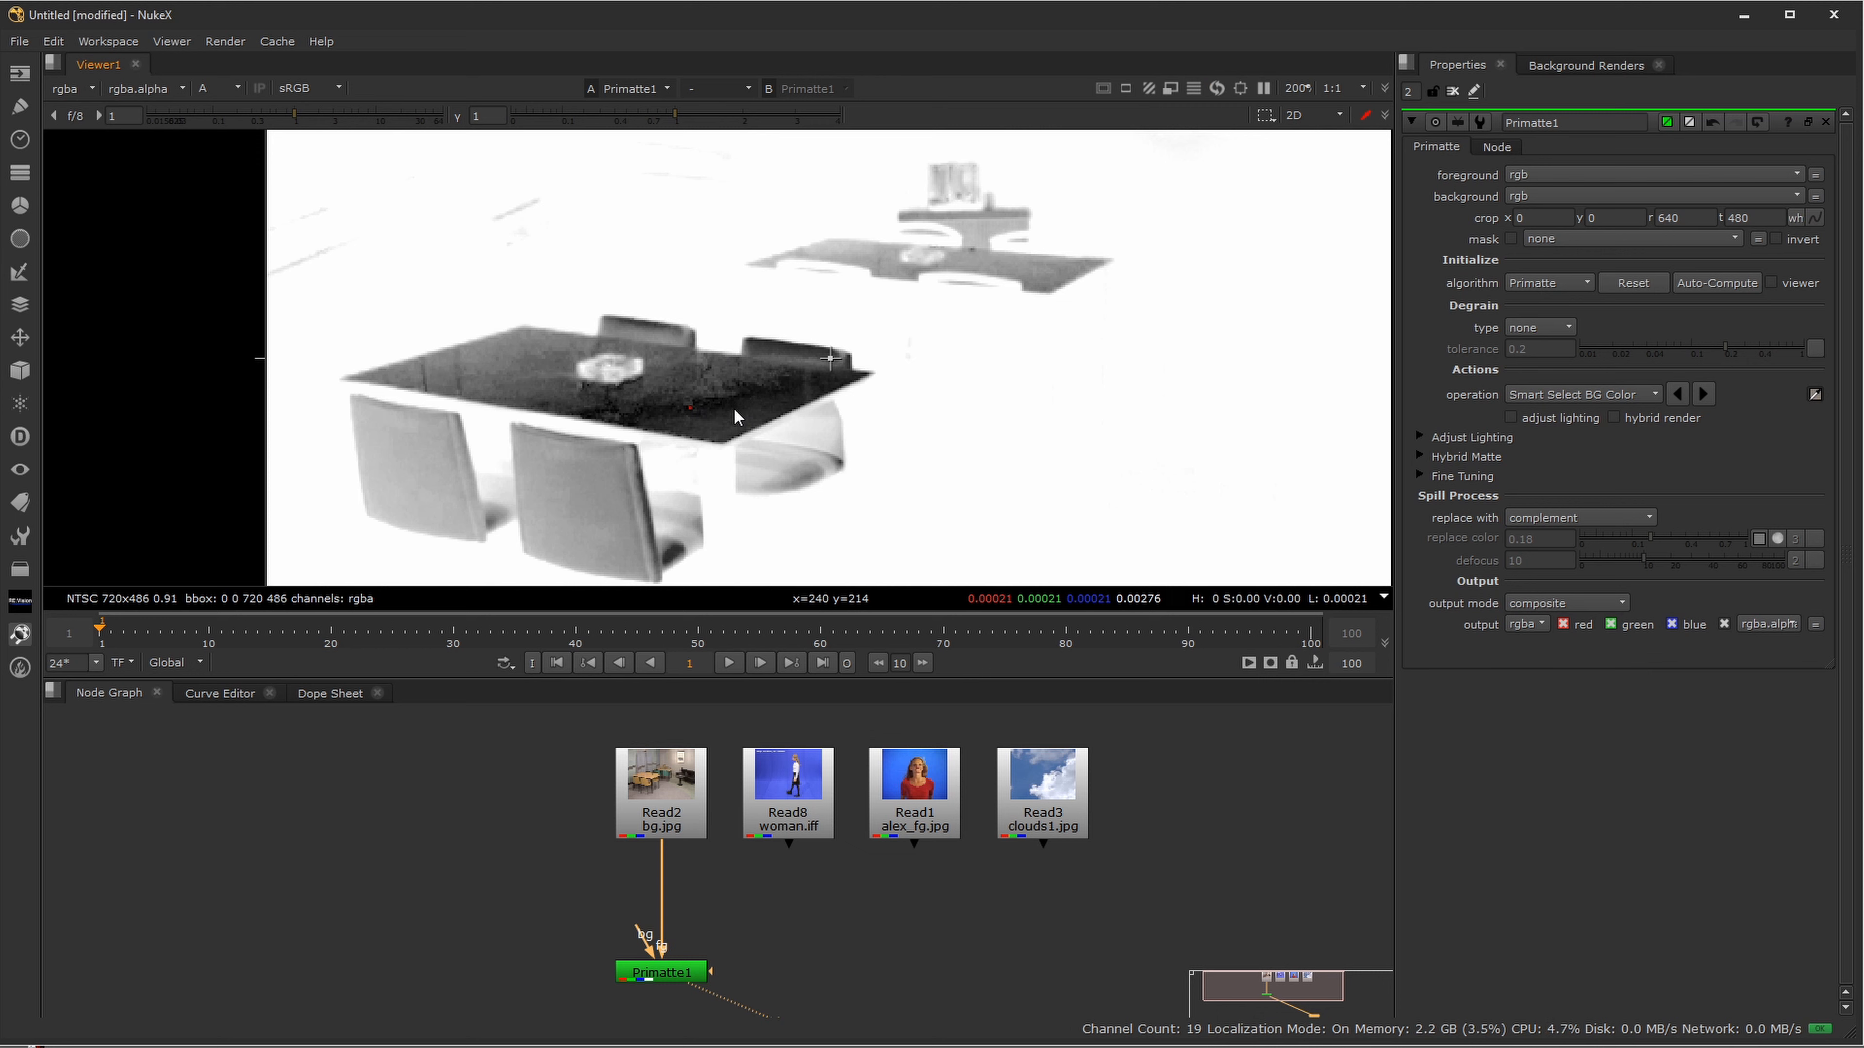
pyautogui.keyDown('ctrl'); pyautogui.click(718, 384); pyautogui.keyUp('ctrl')
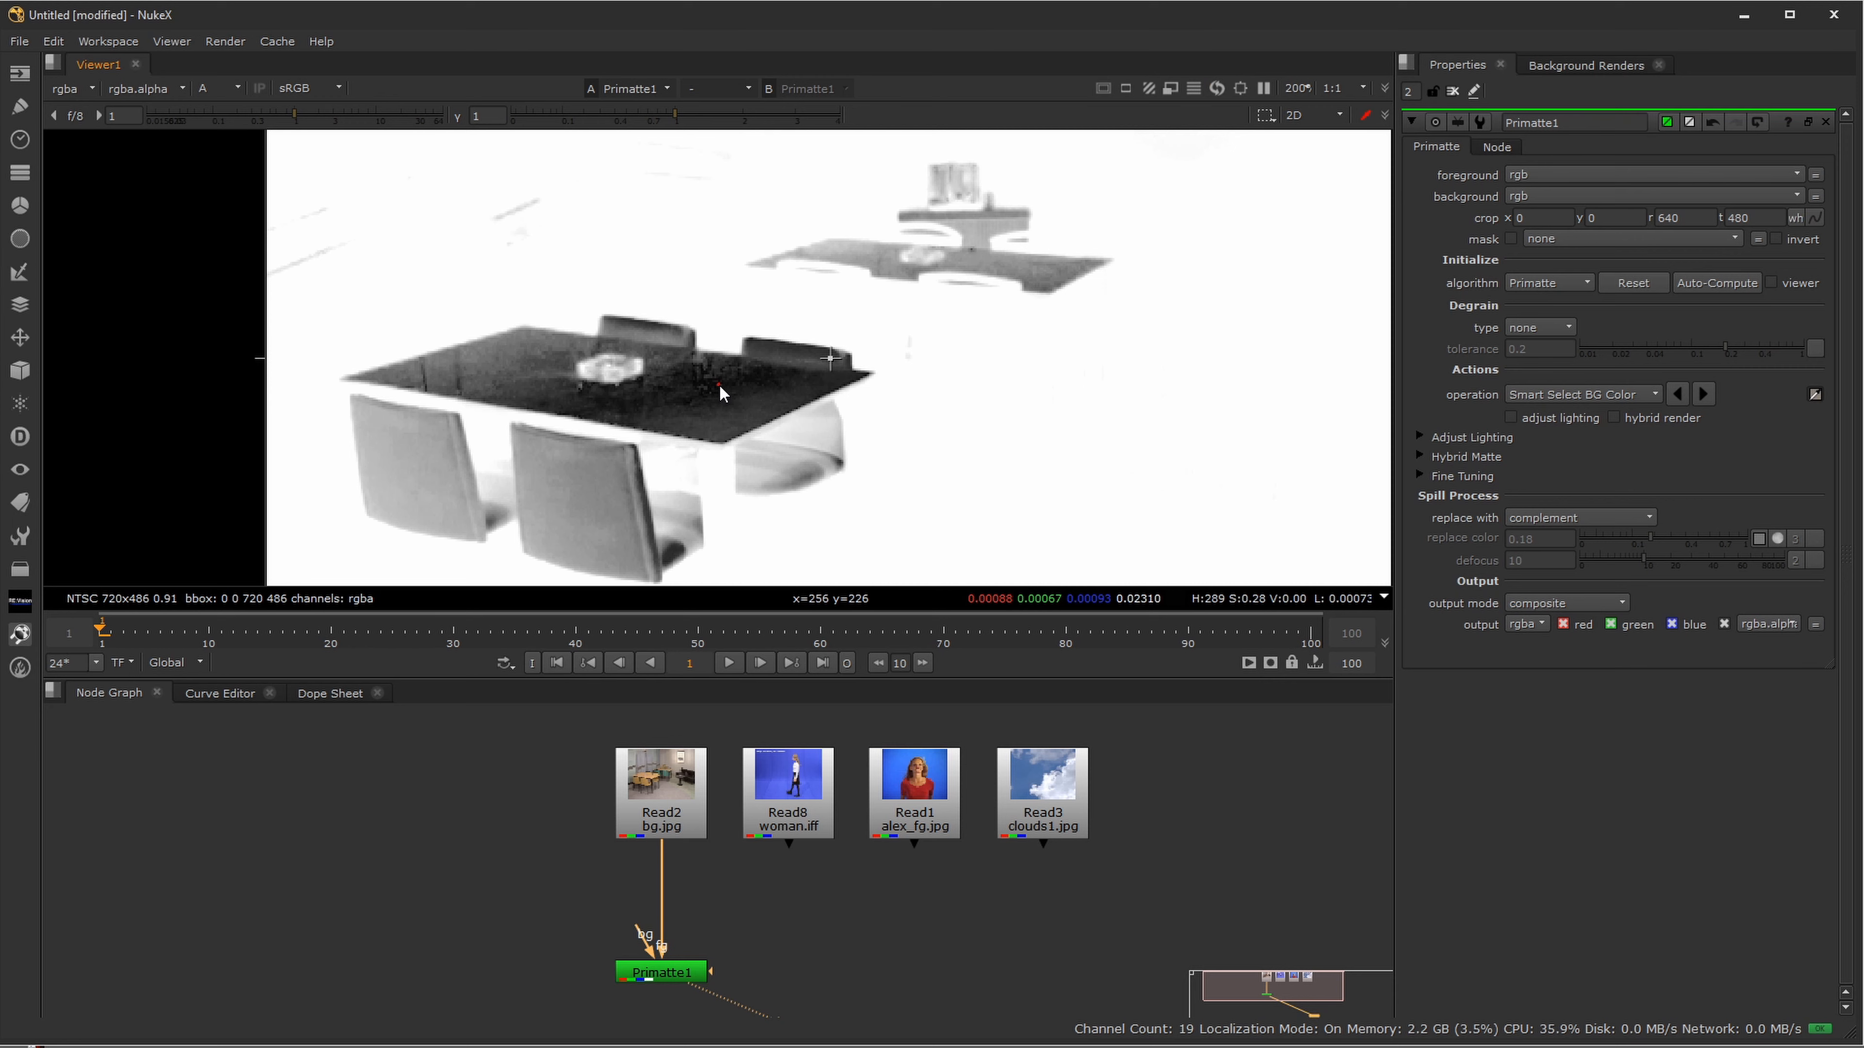
pyautogui.press('a')
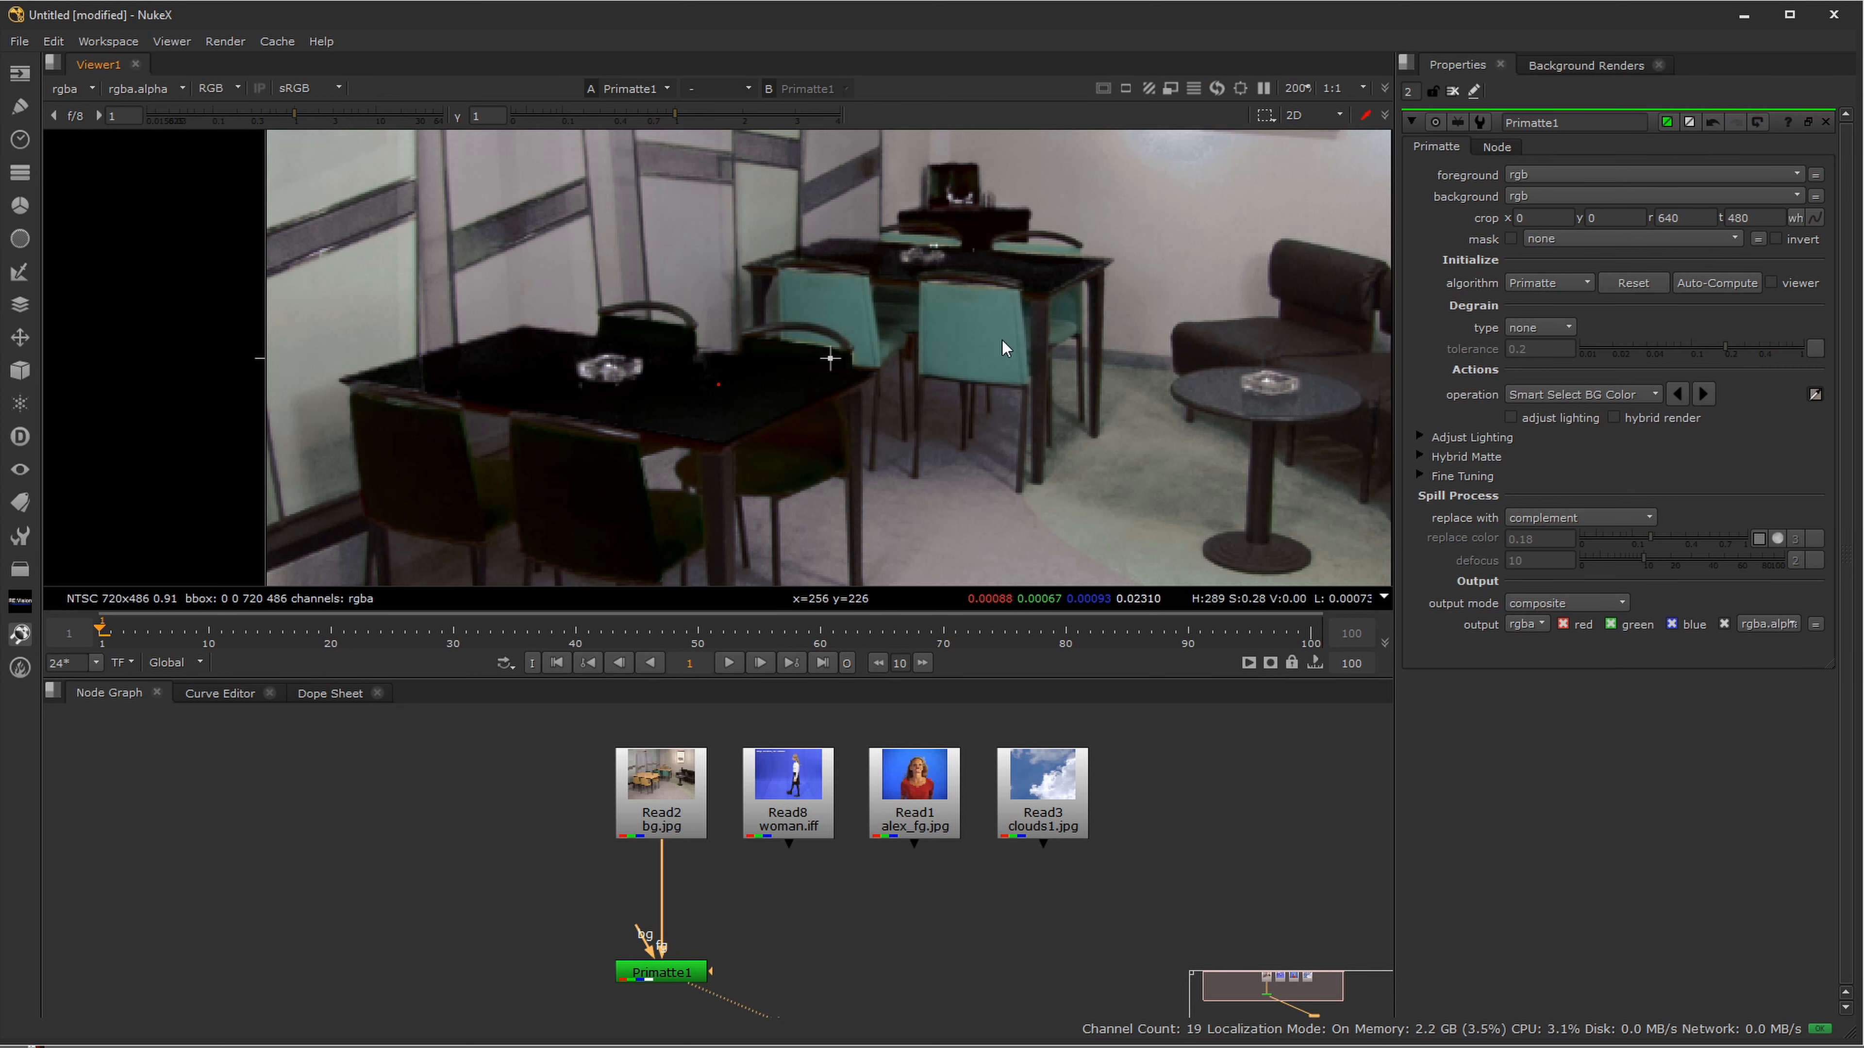
# - Sample a teal chair and again the front tabletop as the background colour, checking the alpha matte for each
pyautogui.keyDown('ctrl'); pyautogui.click(975, 325); pyautogui.keyUp('ctrl')
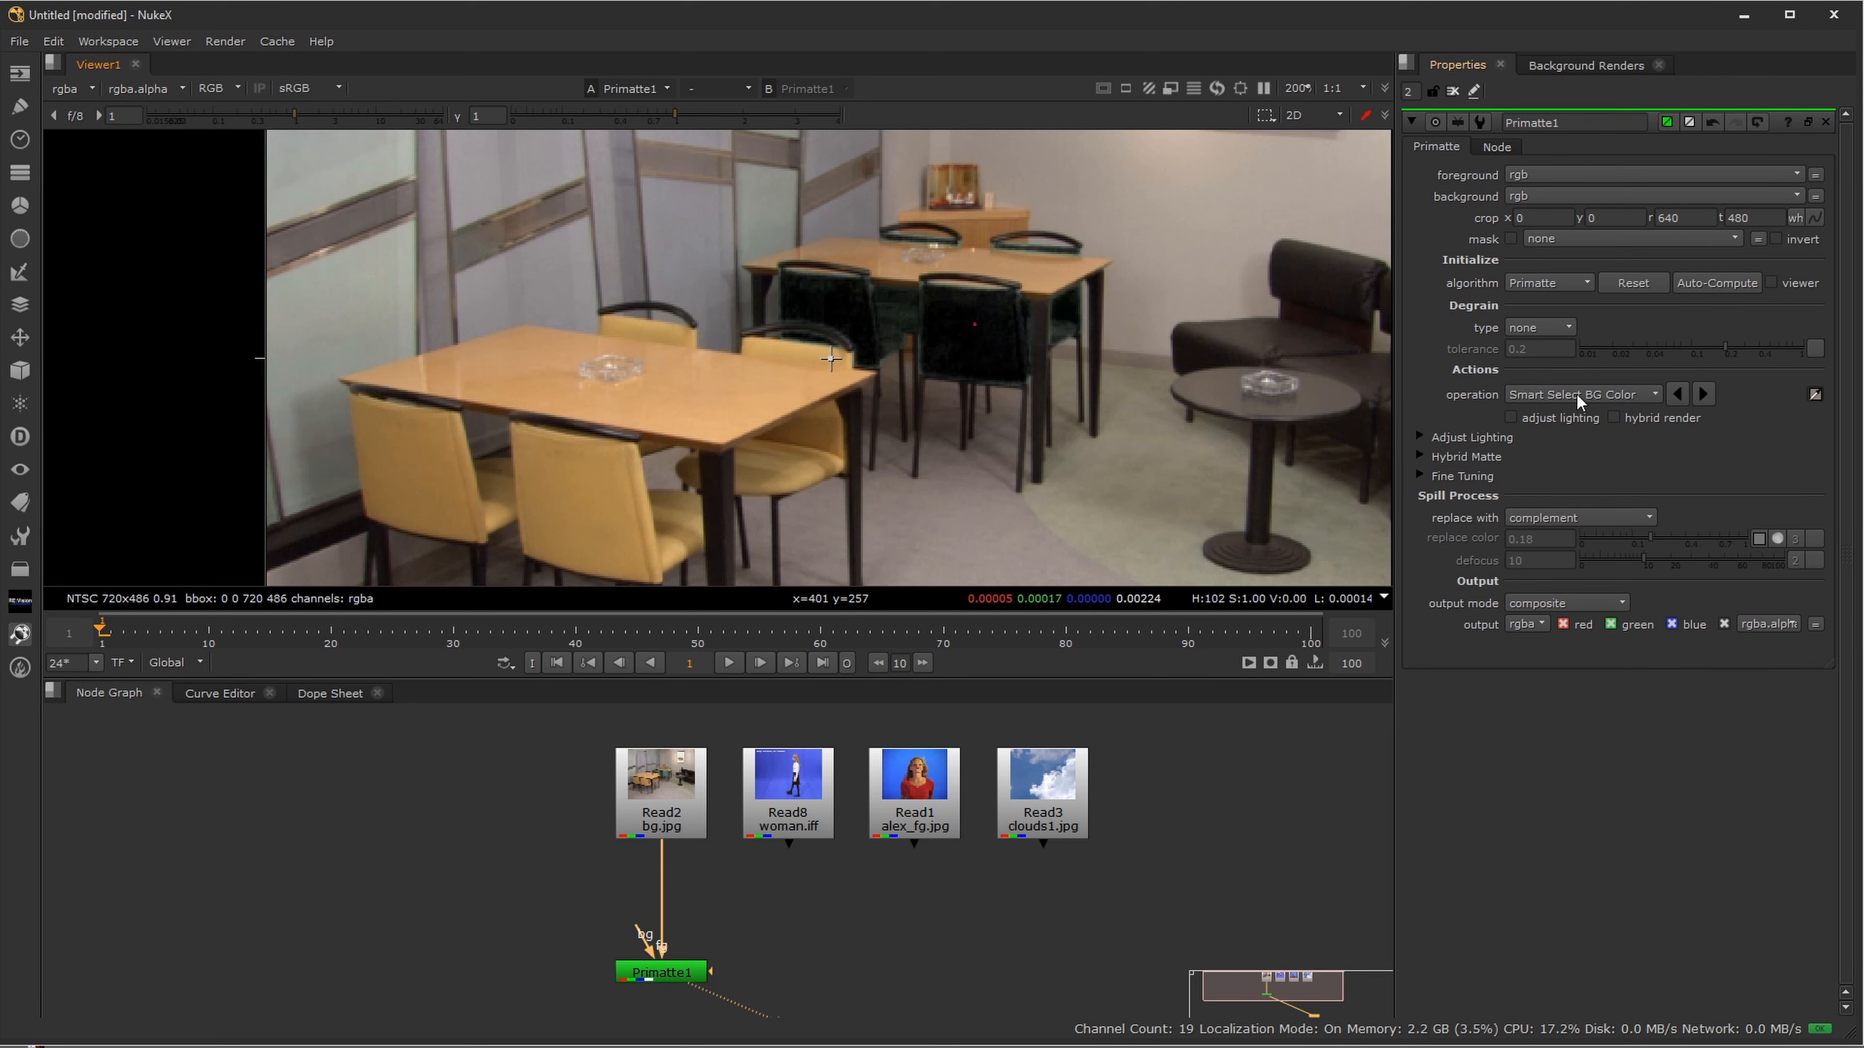
pyautogui.press('a')
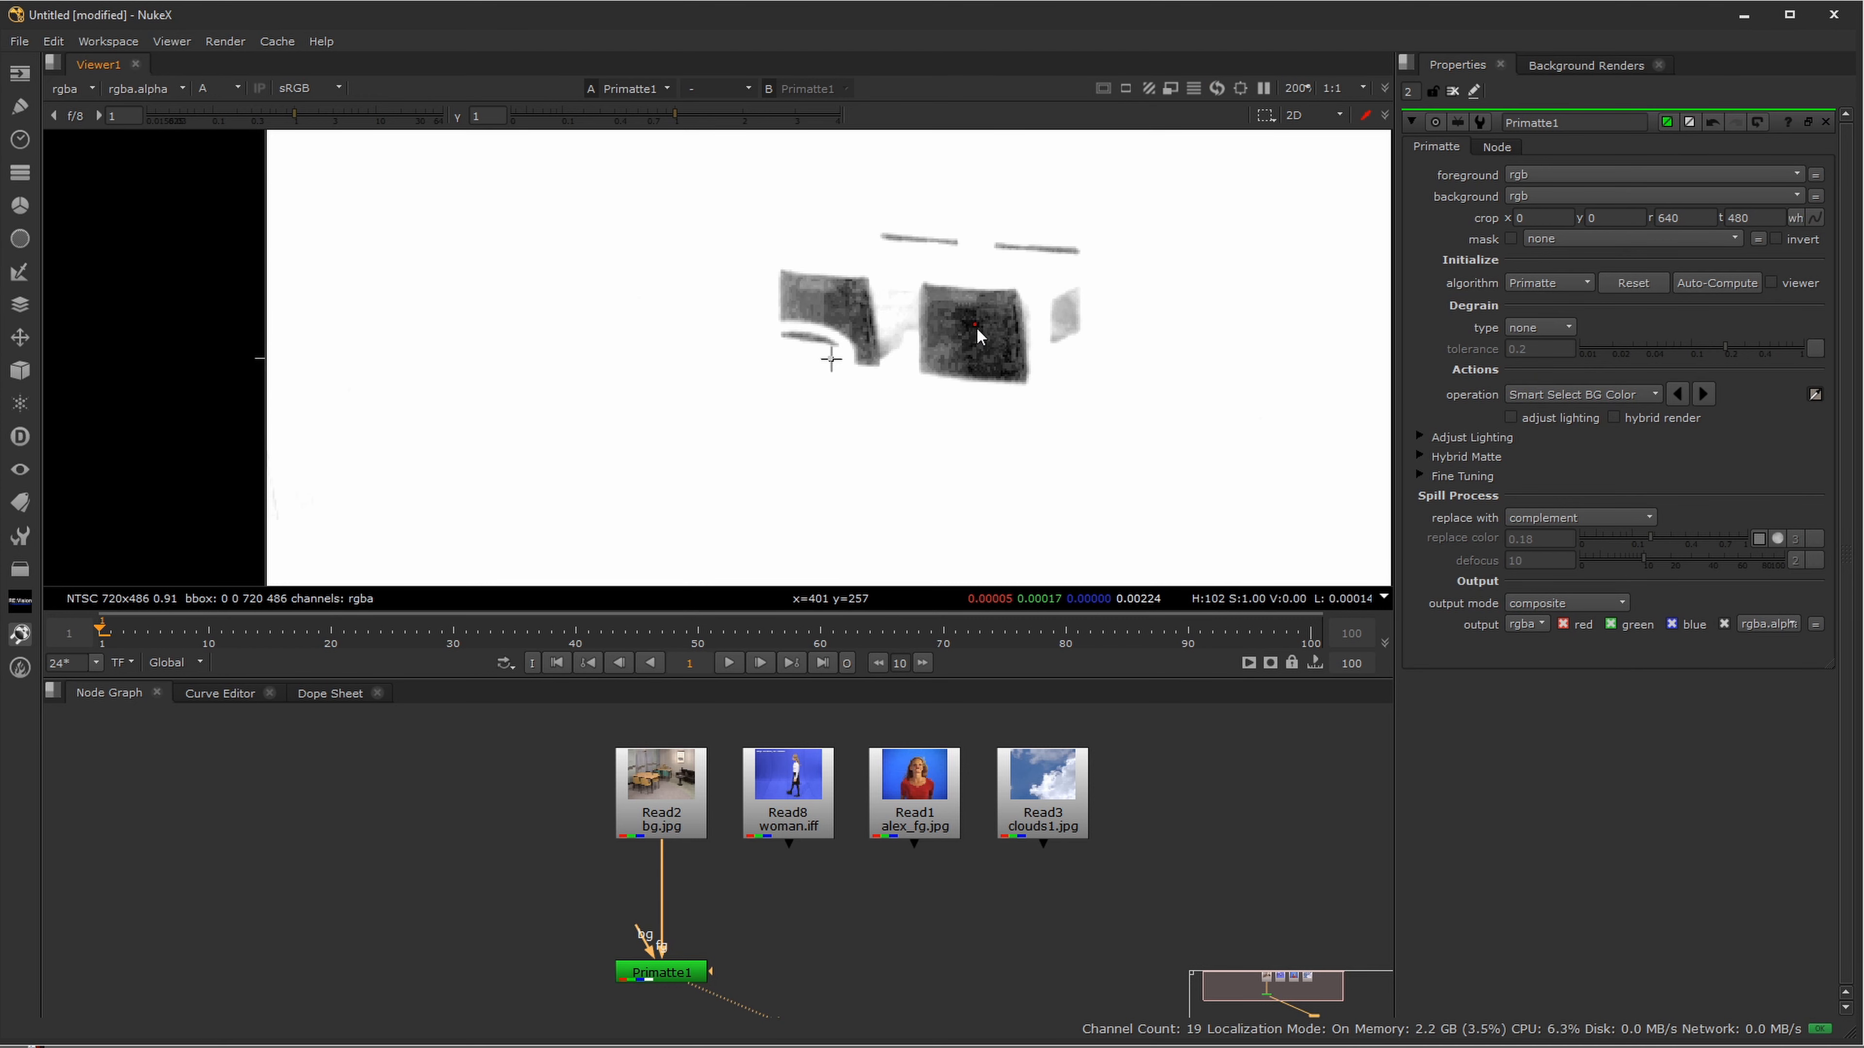
pyautogui.press('a')
pyautogui.keyDown('ctrl'); pyautogui.click(732, 400); pyautogui.keyUp('ctrl')
pyautogui.press('a')
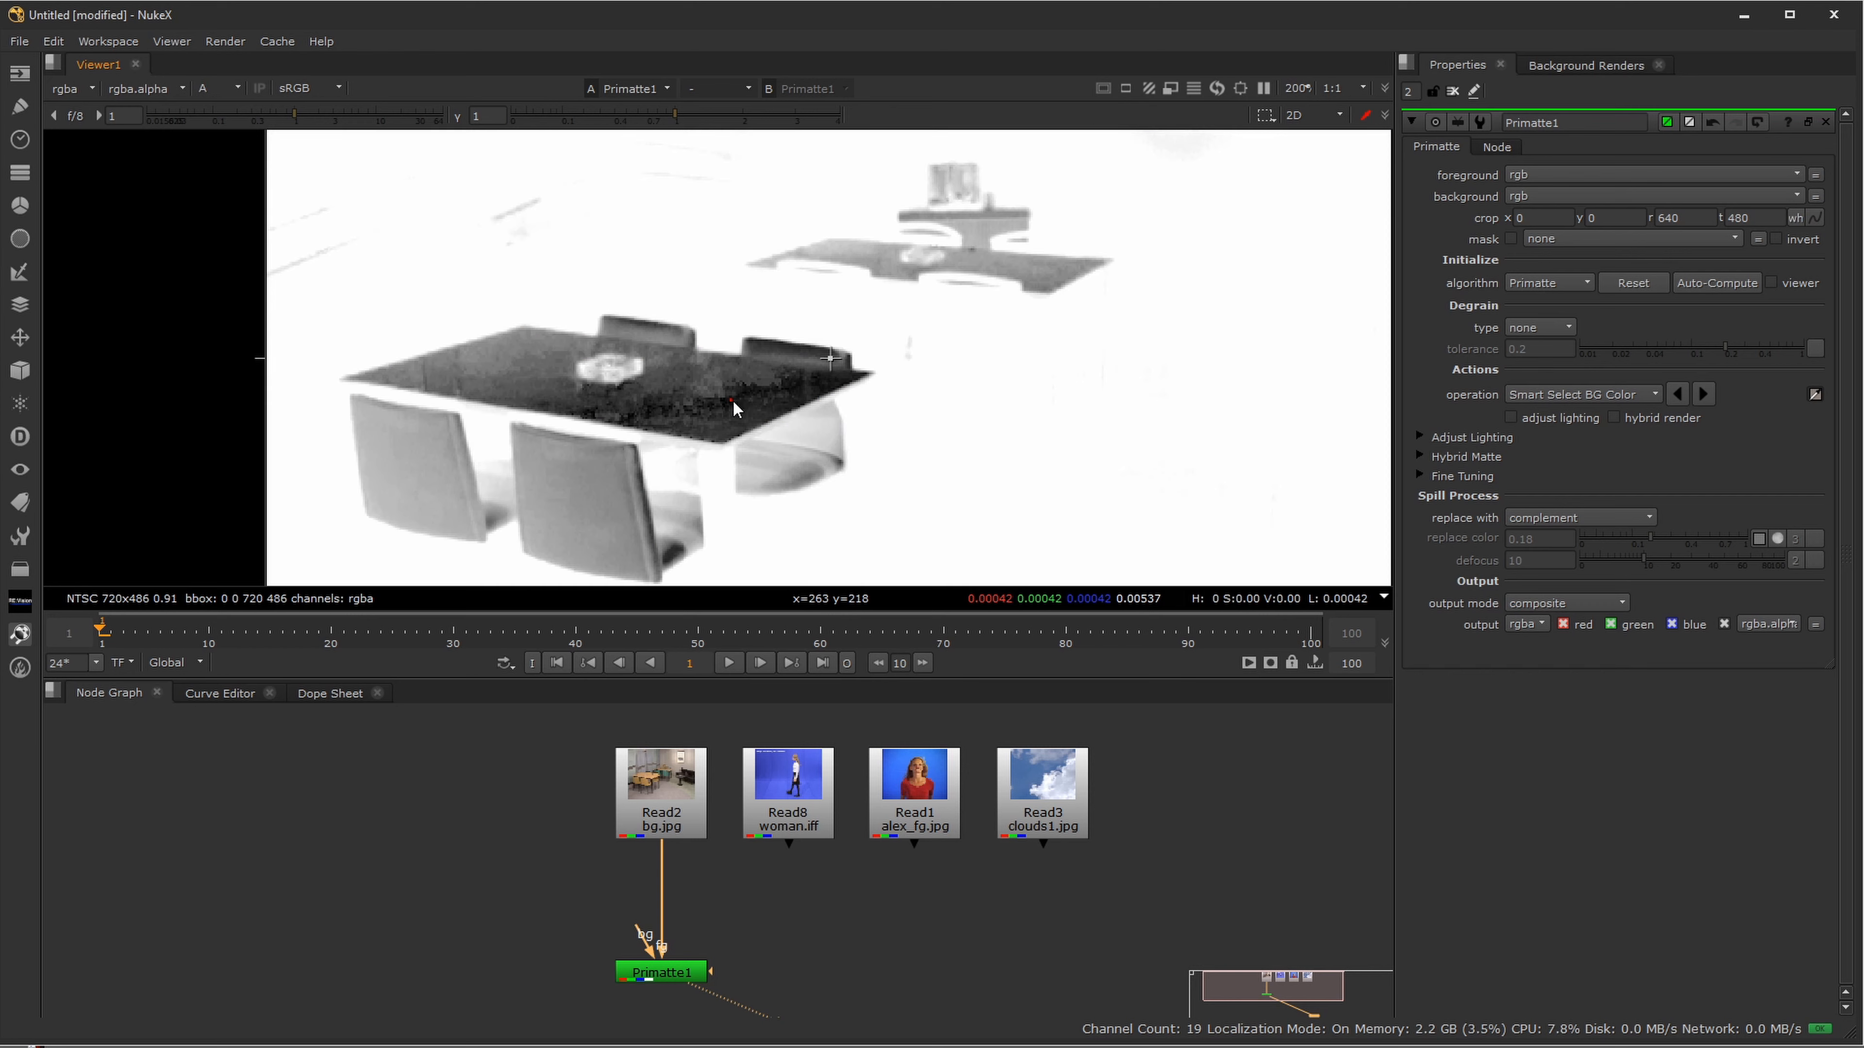
# - Set the Primatte operation to Clean BG Noise and sample the remaining grey areas across the front tabletop
pyautogui.click(1593, 394)
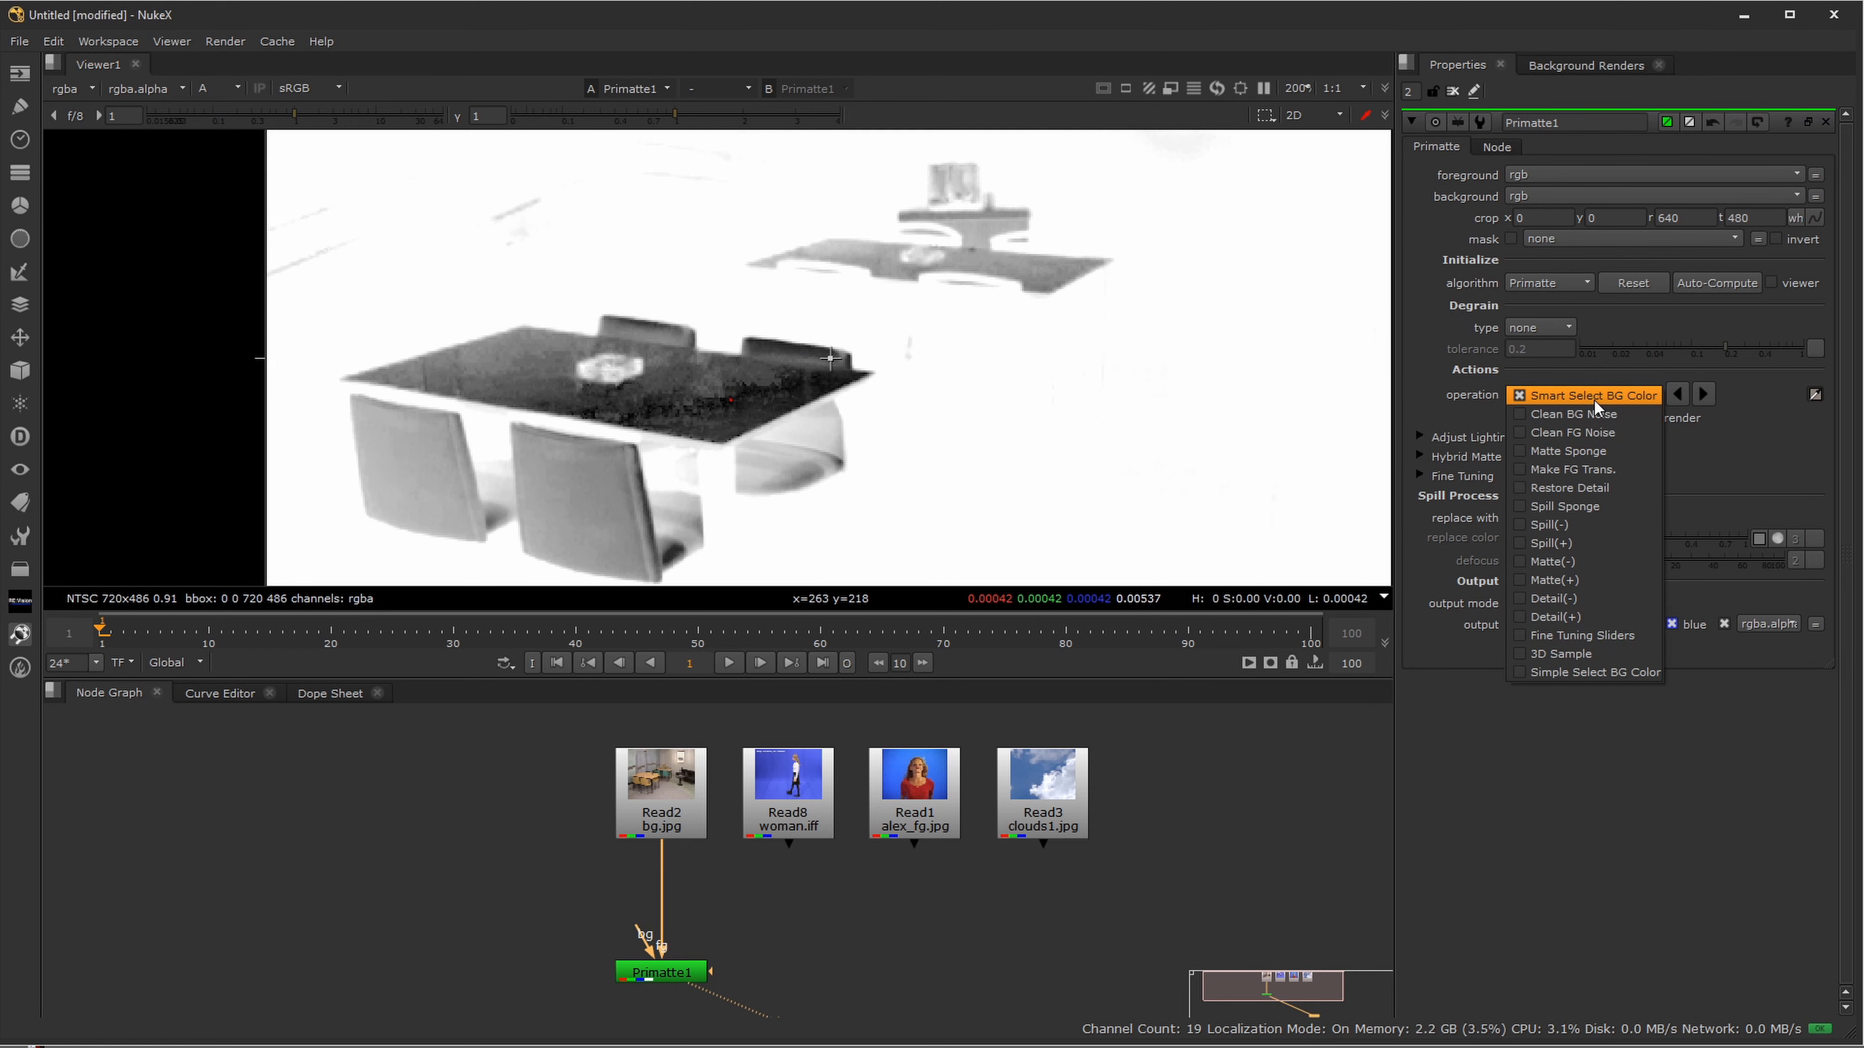
pyautogui.click(1562, 398)
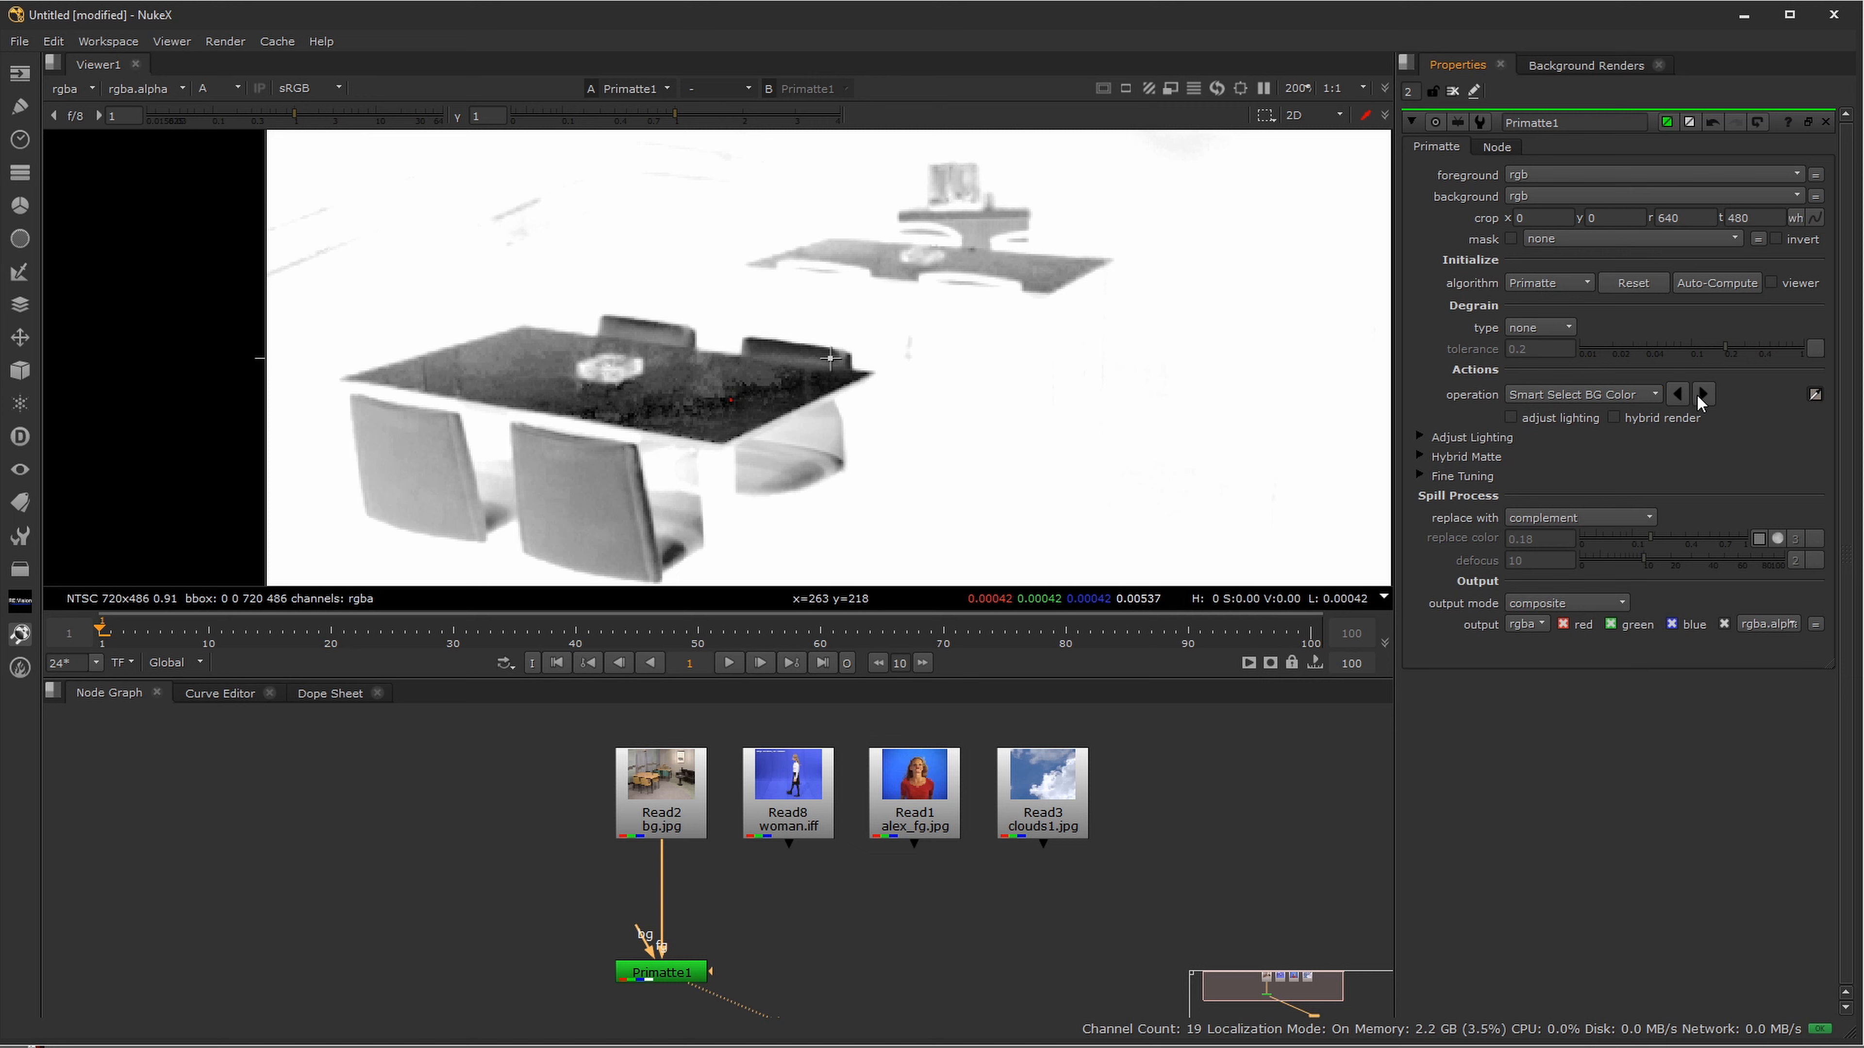
pyautogui.click(1701, 395)
pyautogui.click(1701, 395)
pyautogui.click(1701, 395)
pyautogui.click(1601, 396)
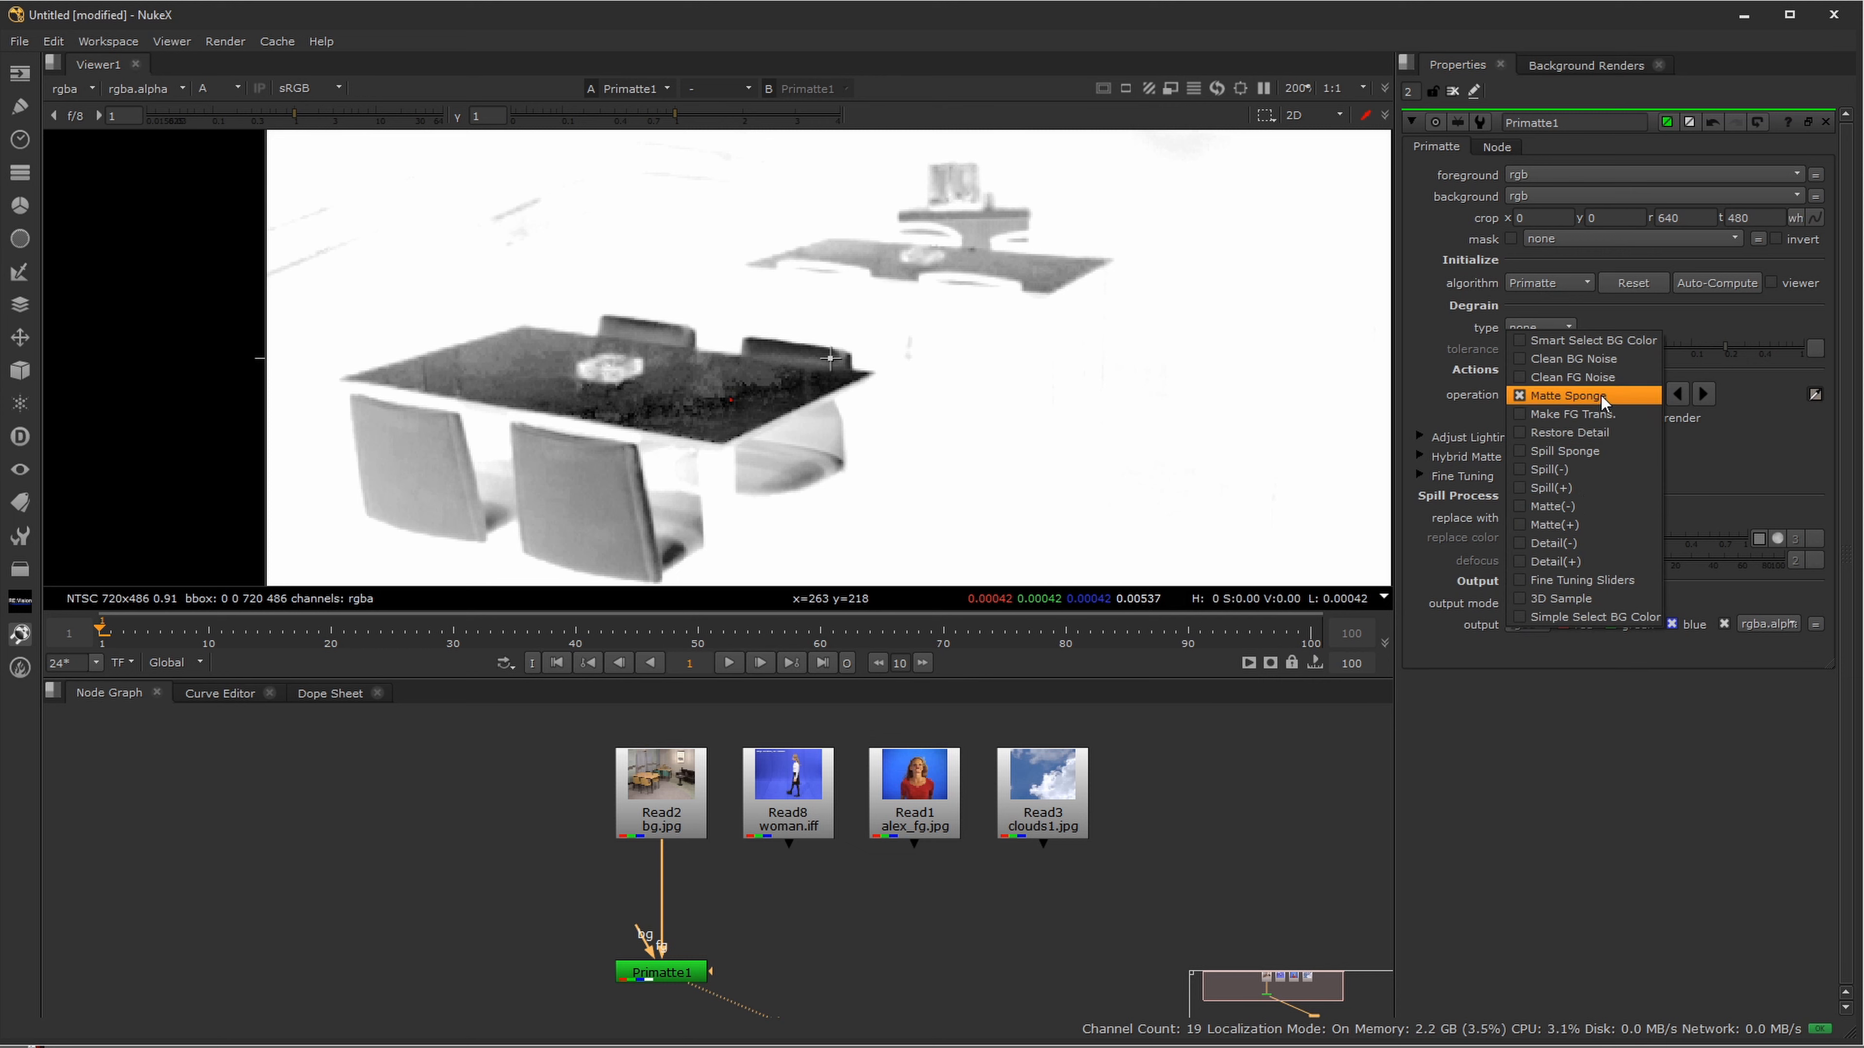
pyautogui.click(1582, 359)
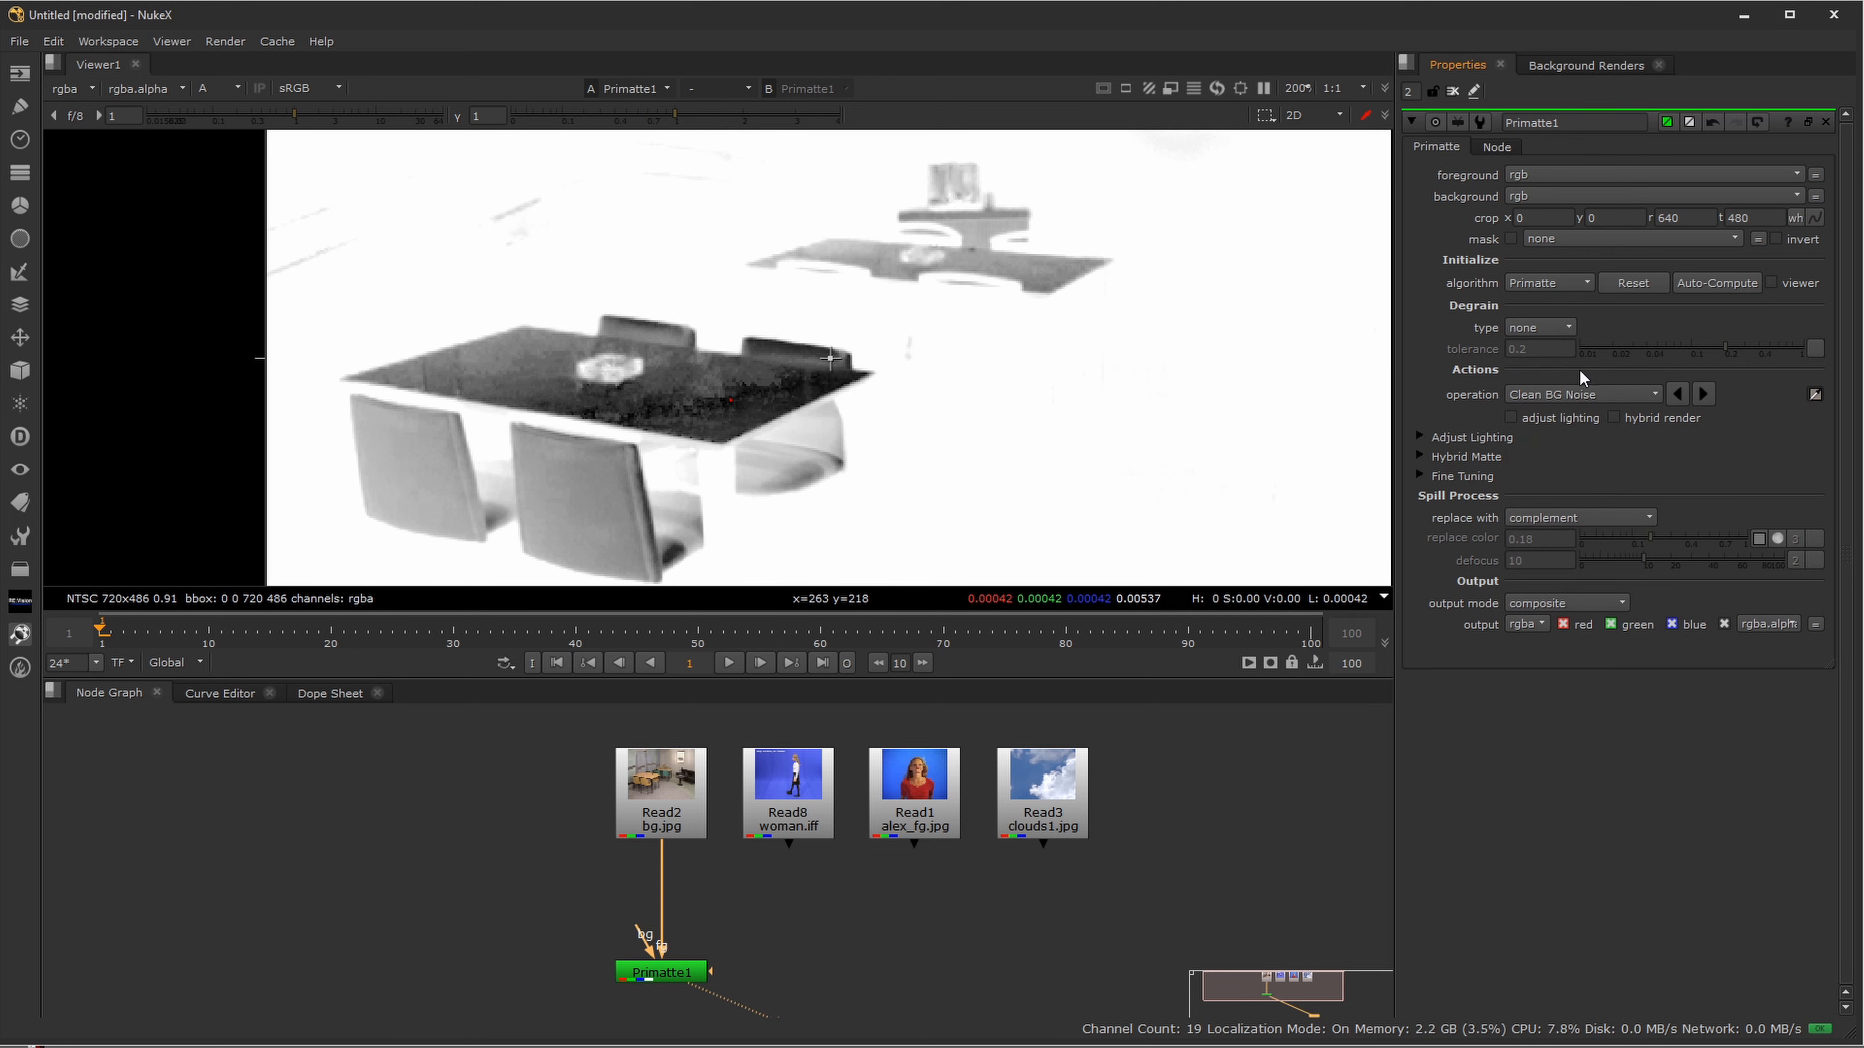
pyautogui.keyDown('ctrl'); pyautogui.click(710, 386); pyautogui.keyUp('ctrl')
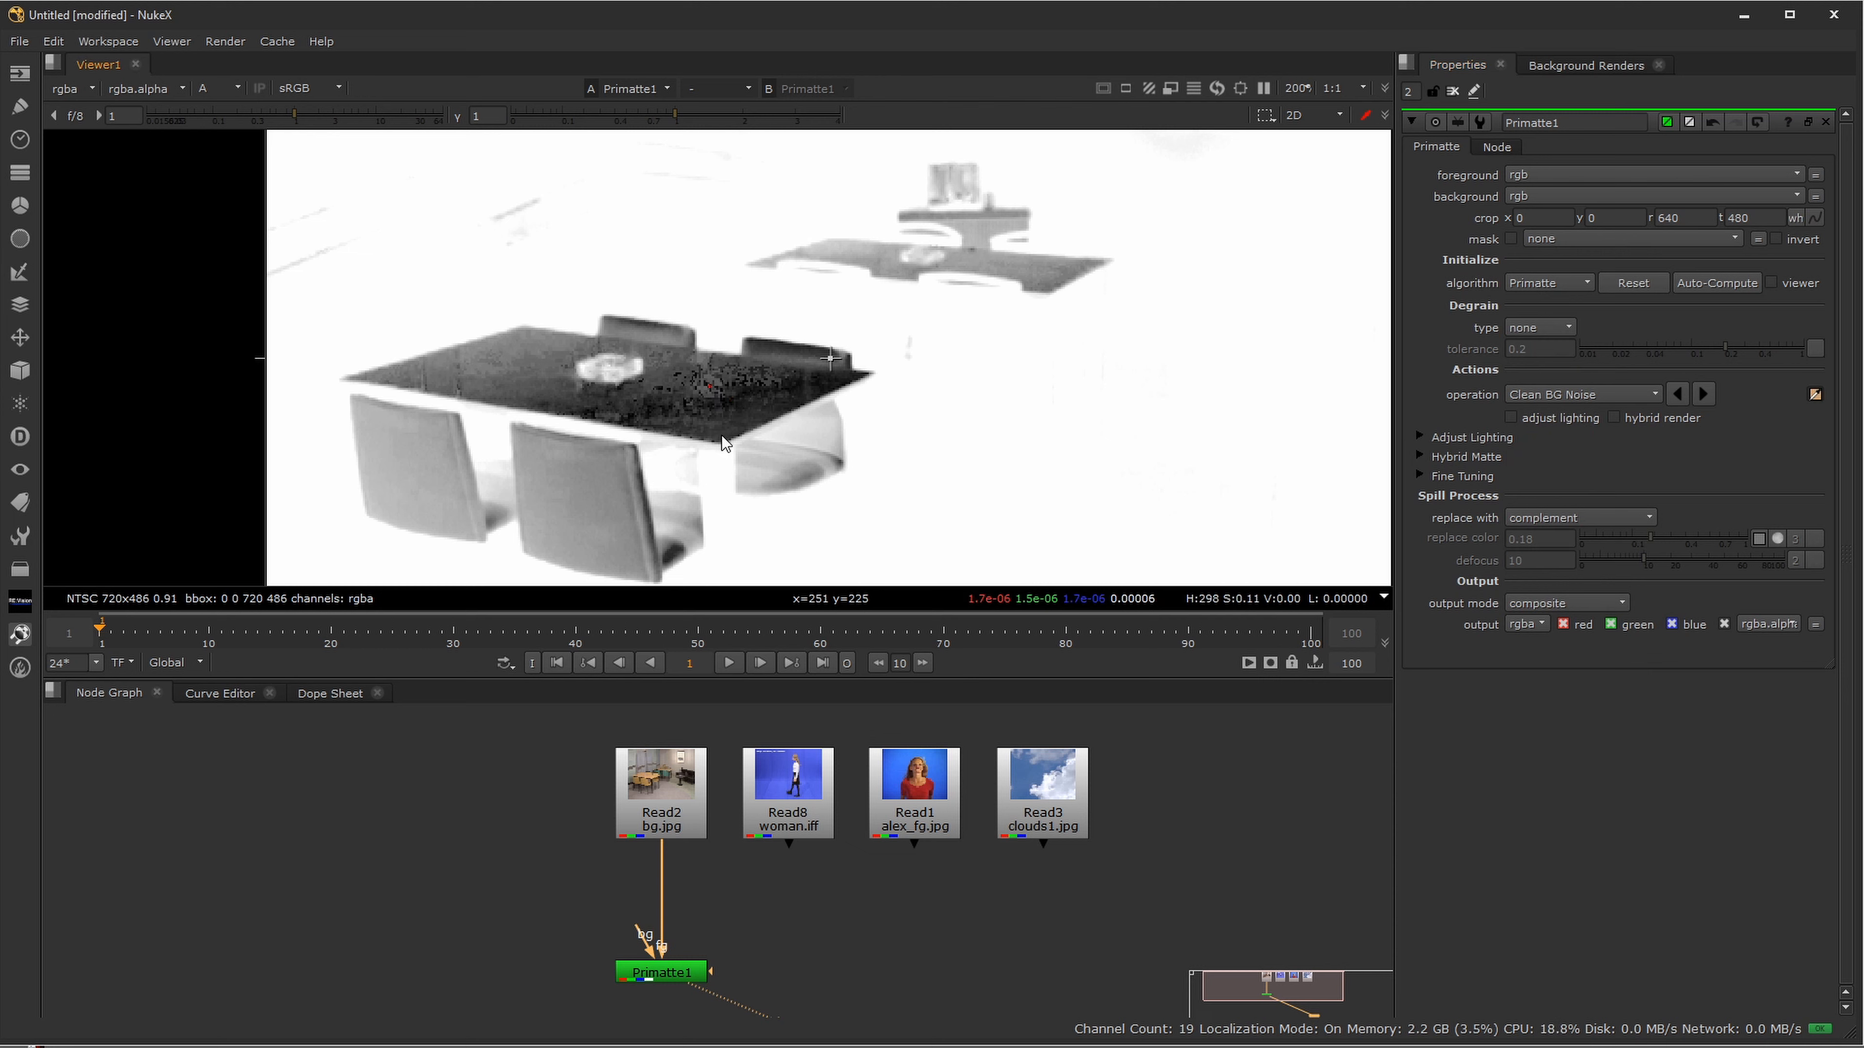
pyautogui.keyDown('ctrl'); pyautogui.click(521, 383); pyautogui.keyUp('ctrl')
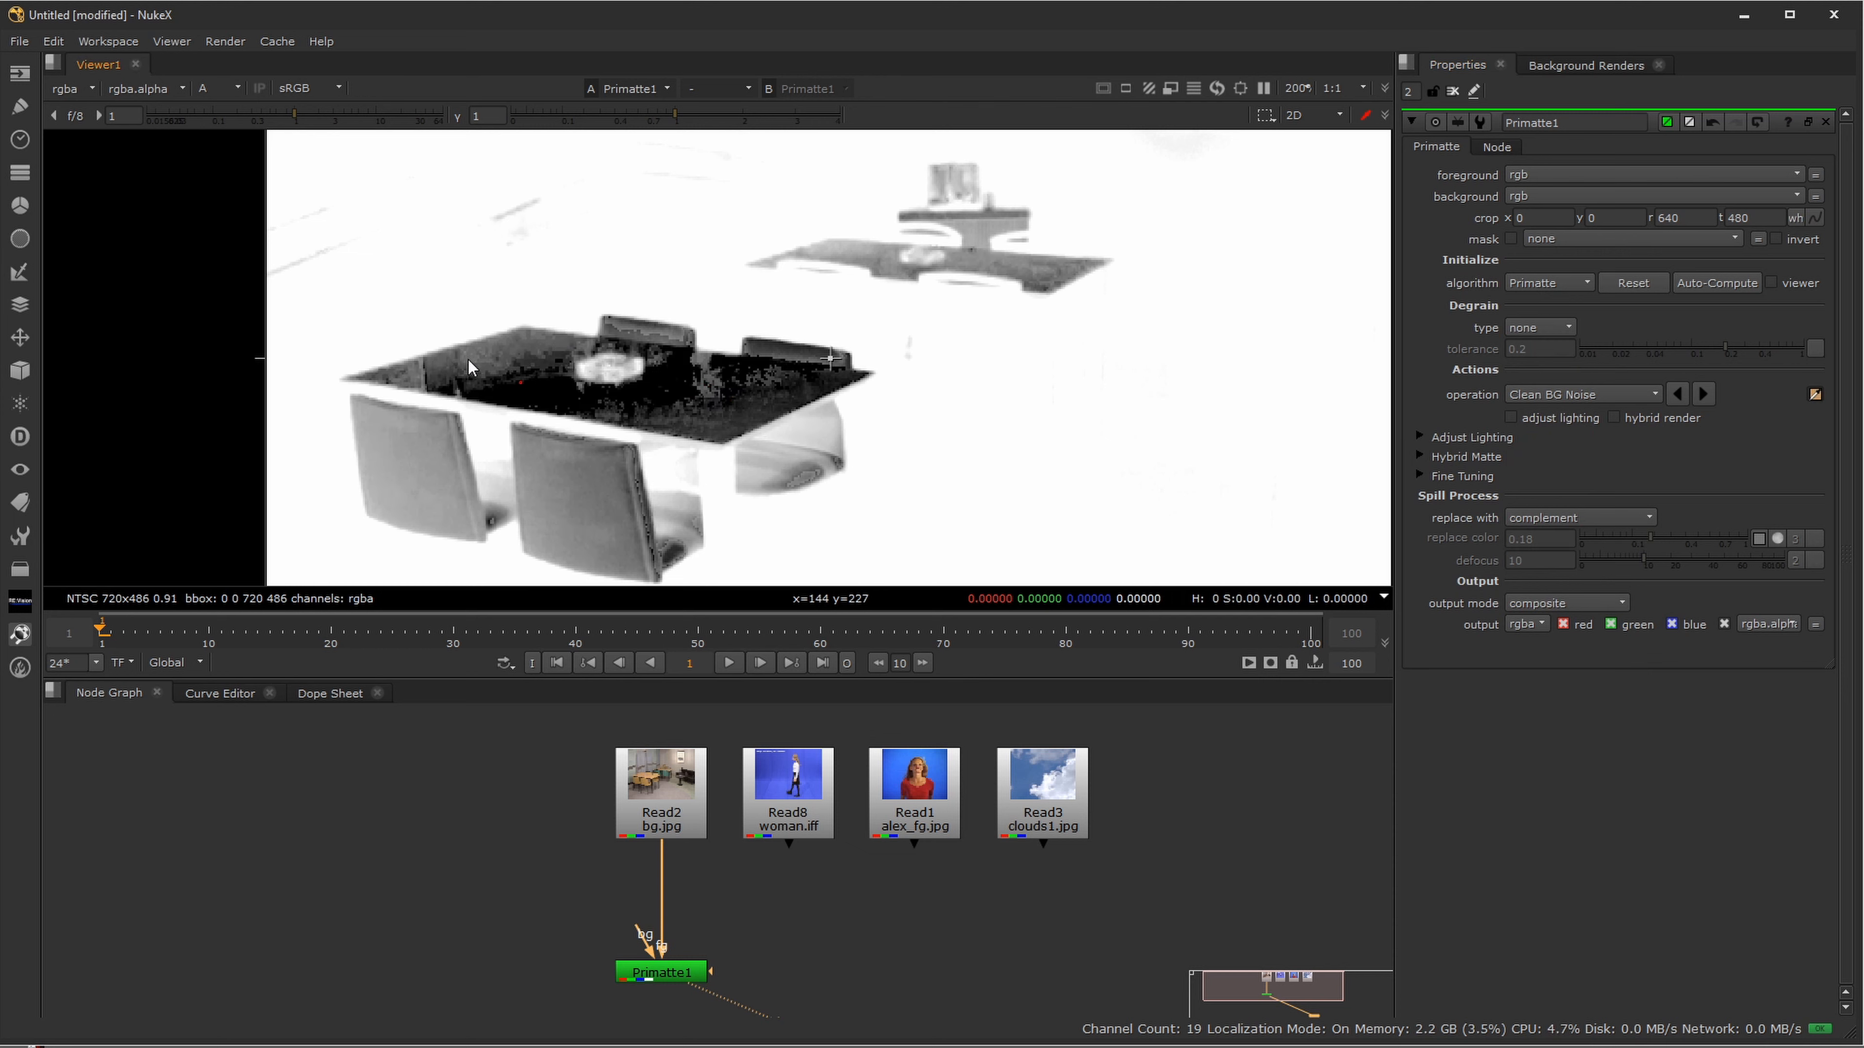
pyautogui.keyDown('ctrl'); pyautogui.click(500, 355); pyautogui.keyUp('ctrl')
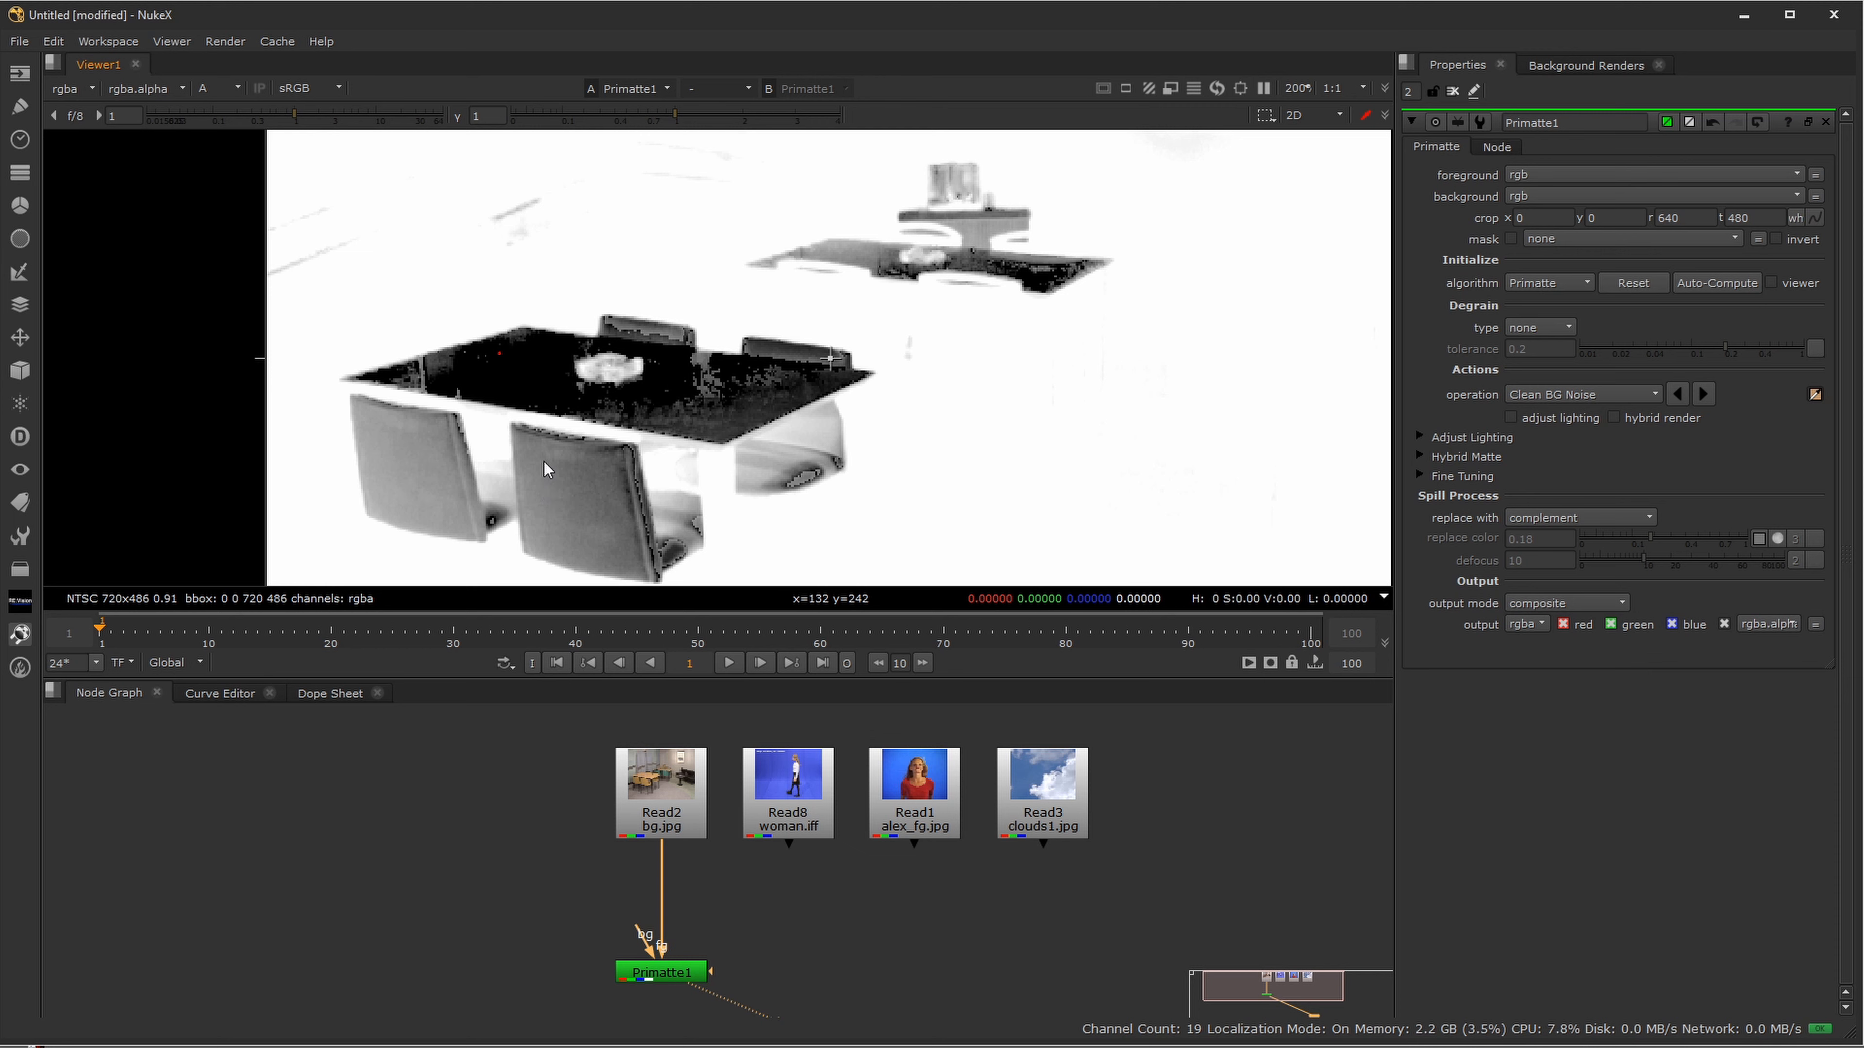
# - Clean the background noise on the front chair's backrest and the tabletop, and return the viewer to the colour image
pyautogui.moveTo(552, 476); pyautogui.dragTo(593, 517)
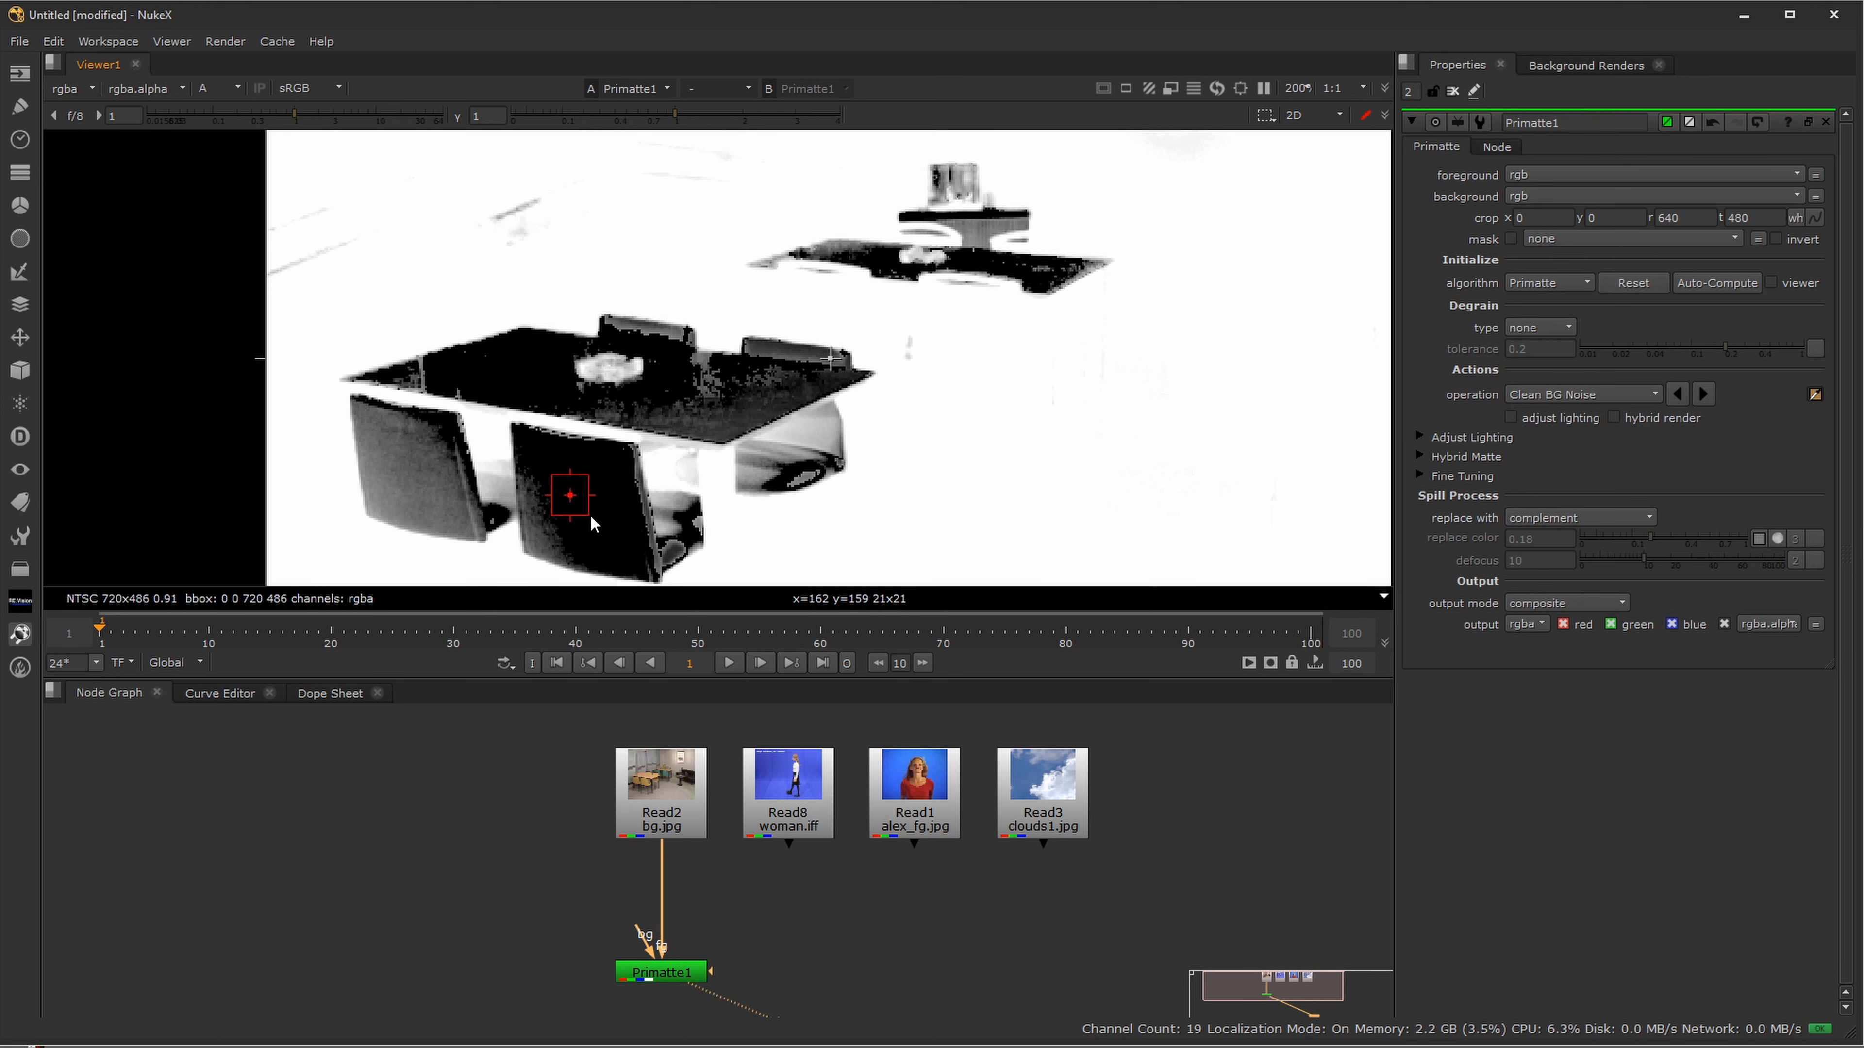
pyautogui.keyDown('ctrl'); pyautogui.click(545, 527); pyautogui.keyUp('ctrl')
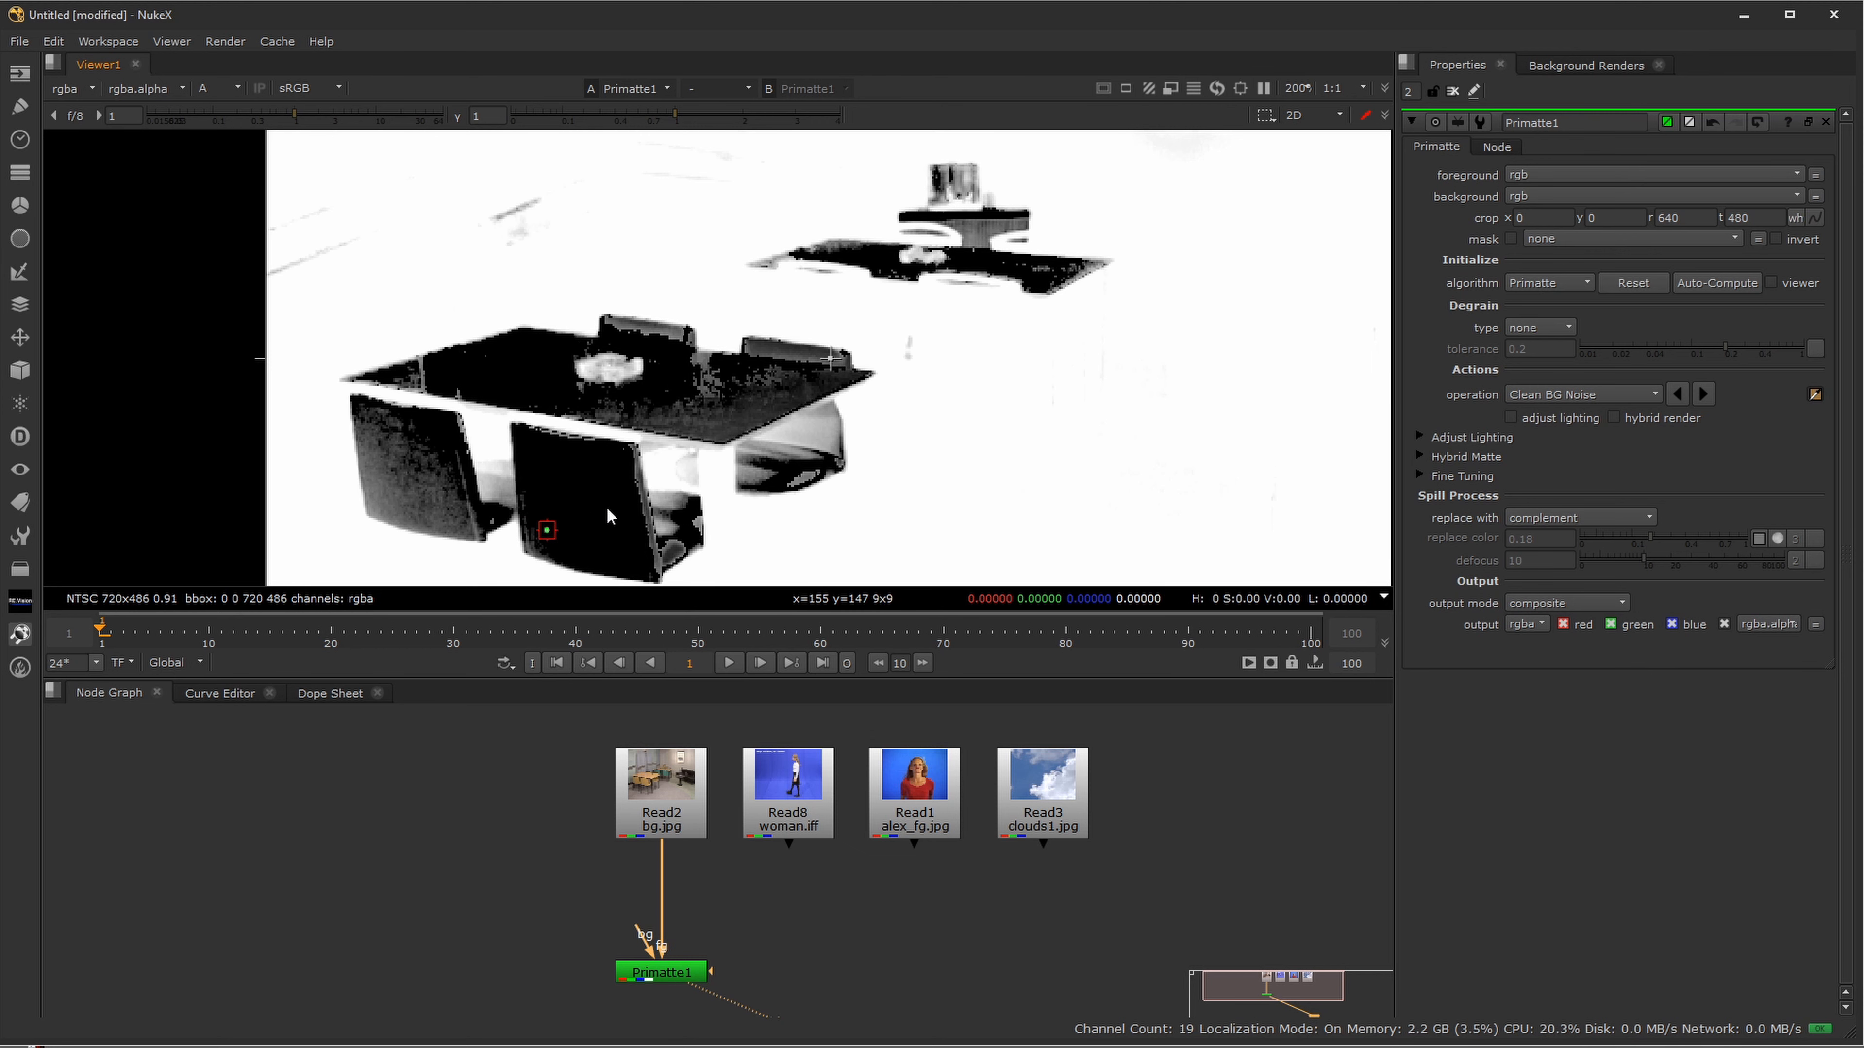
pyautogui.moveTo(705, 390); pyautogui.dragTo(796, 386)
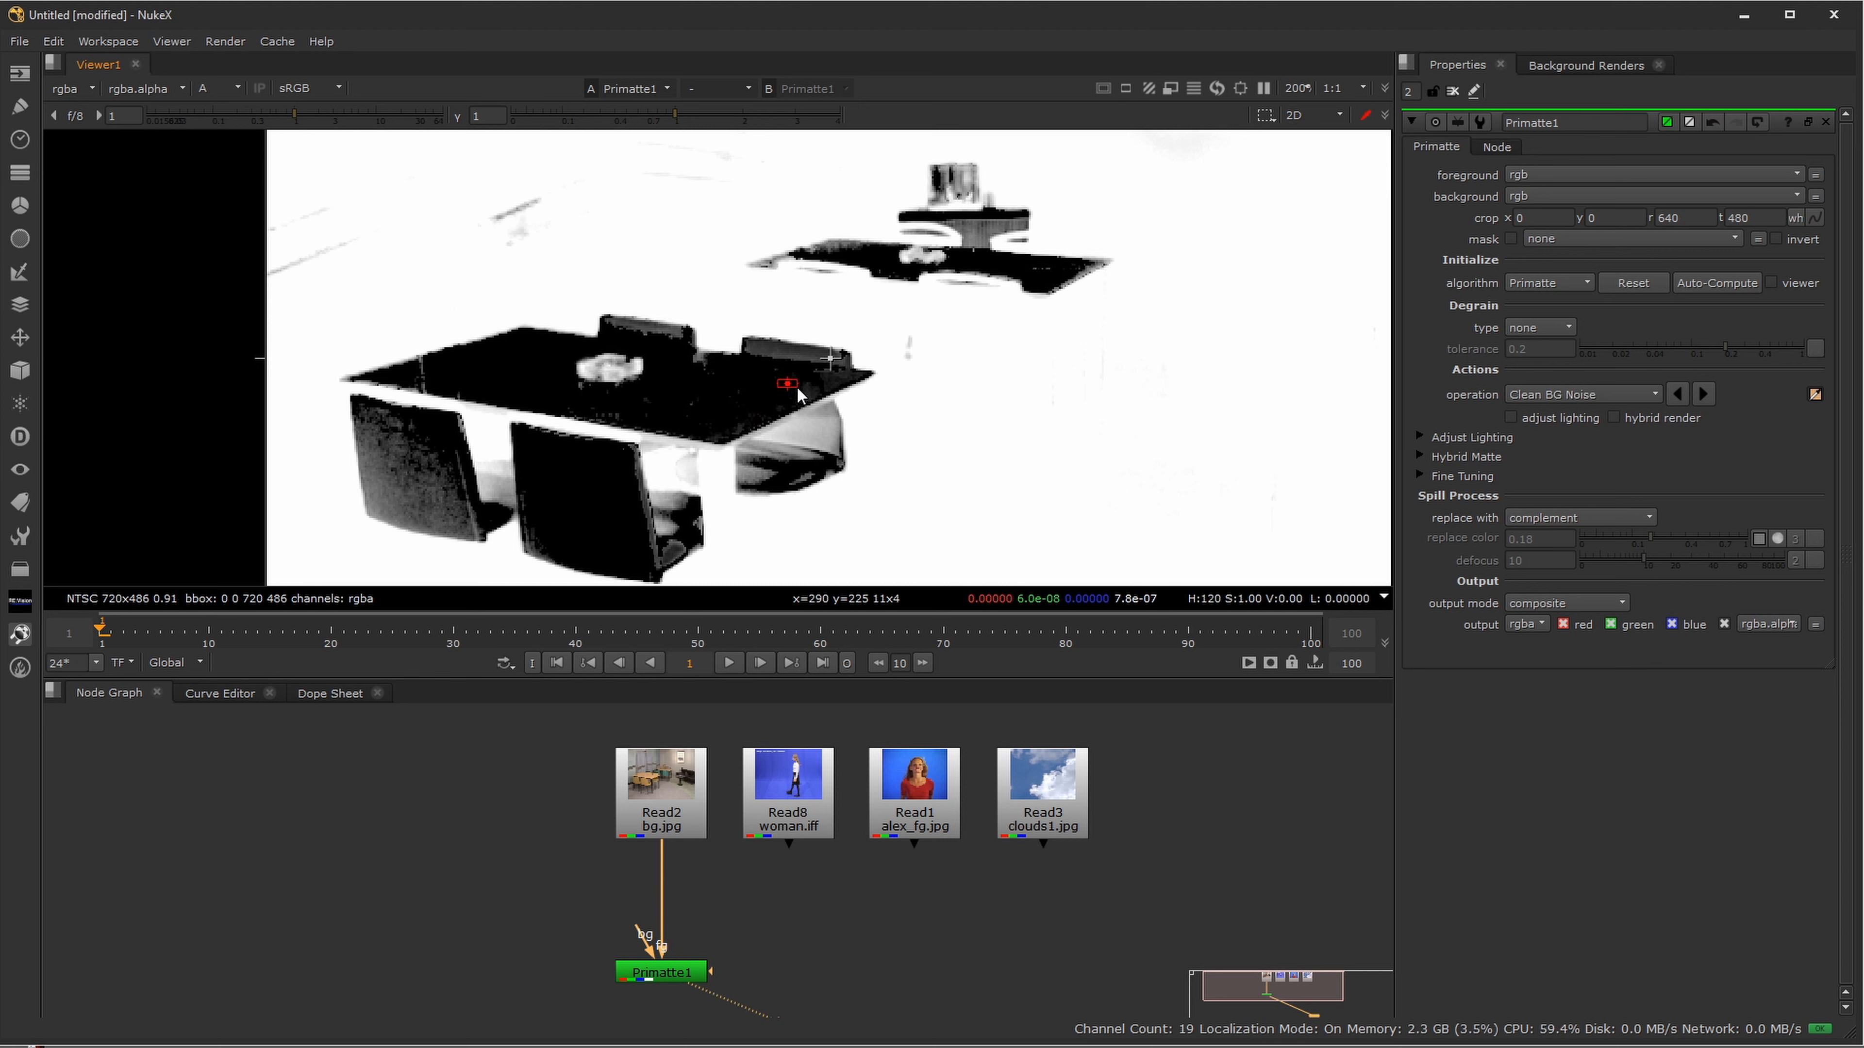
pyautogui.press('a')
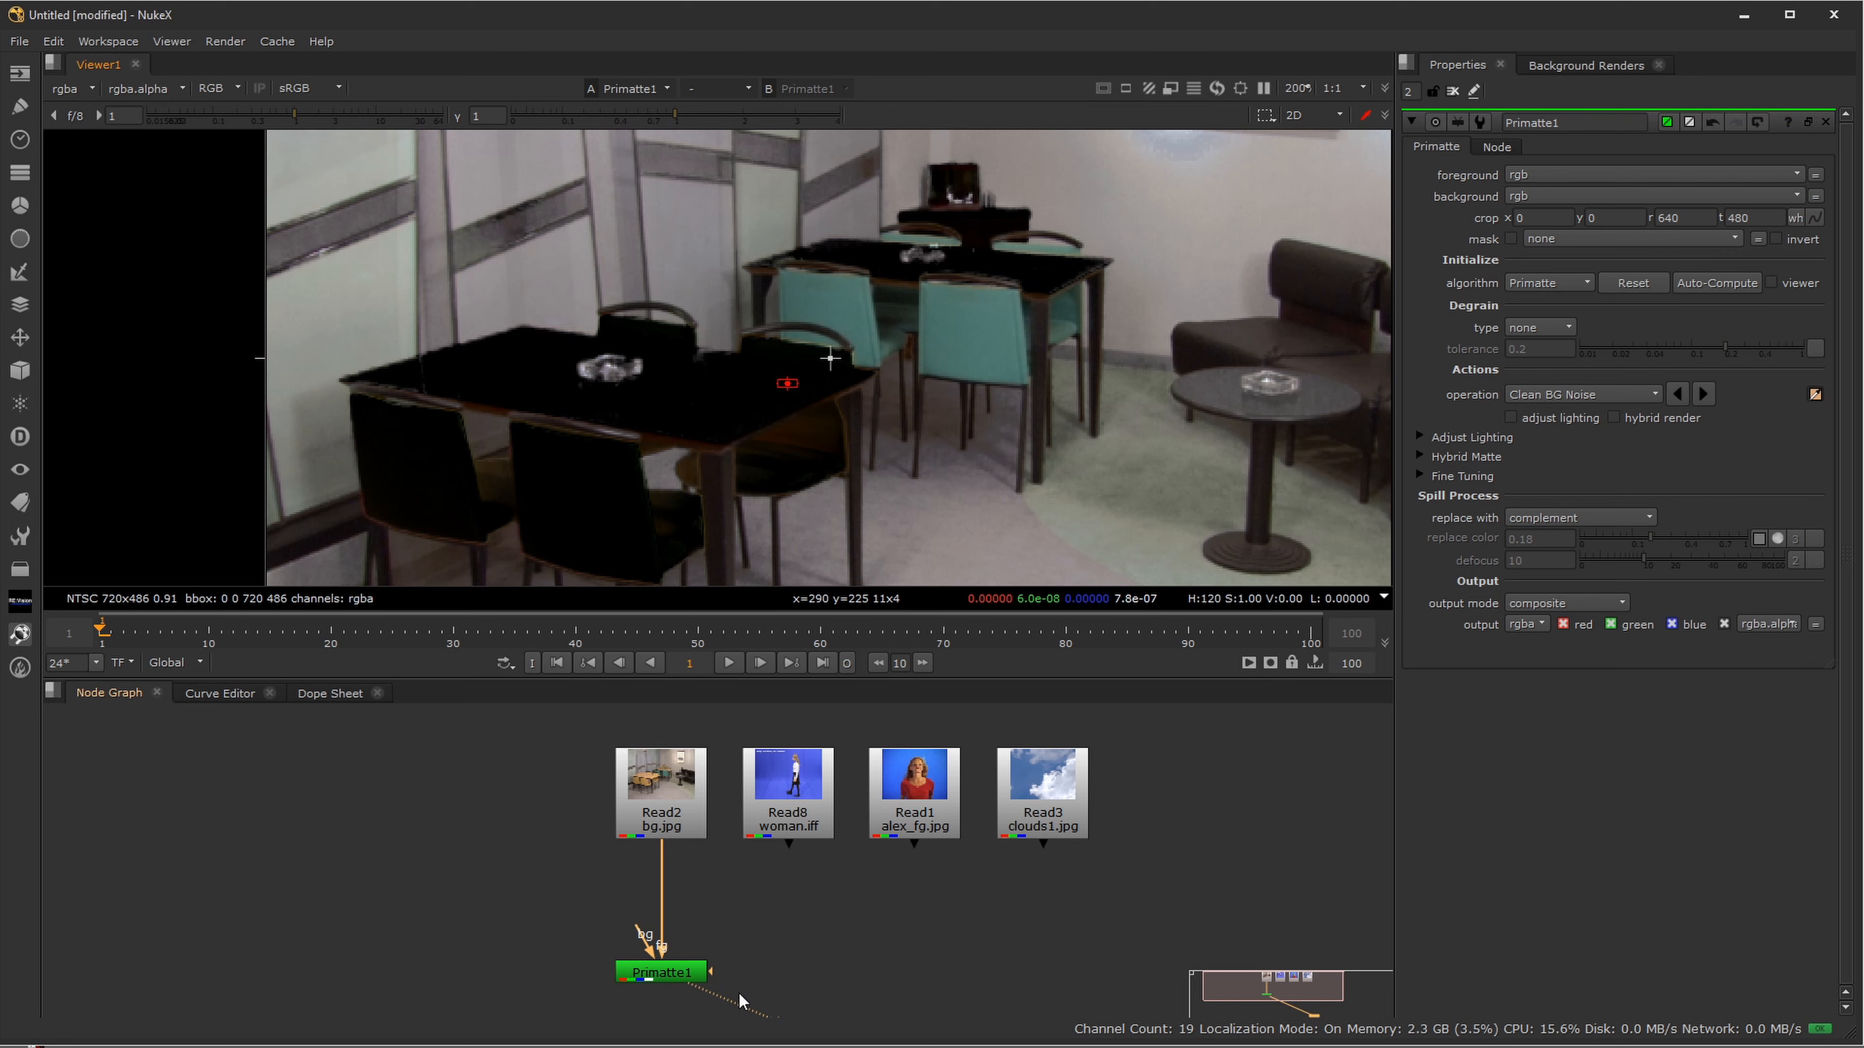
# - Connect clouds1.jpg to the Primatte node's bg input and view the composite
pyautogui.moveTo(740, 1001); pyautogui.dragTo(1036, 807)
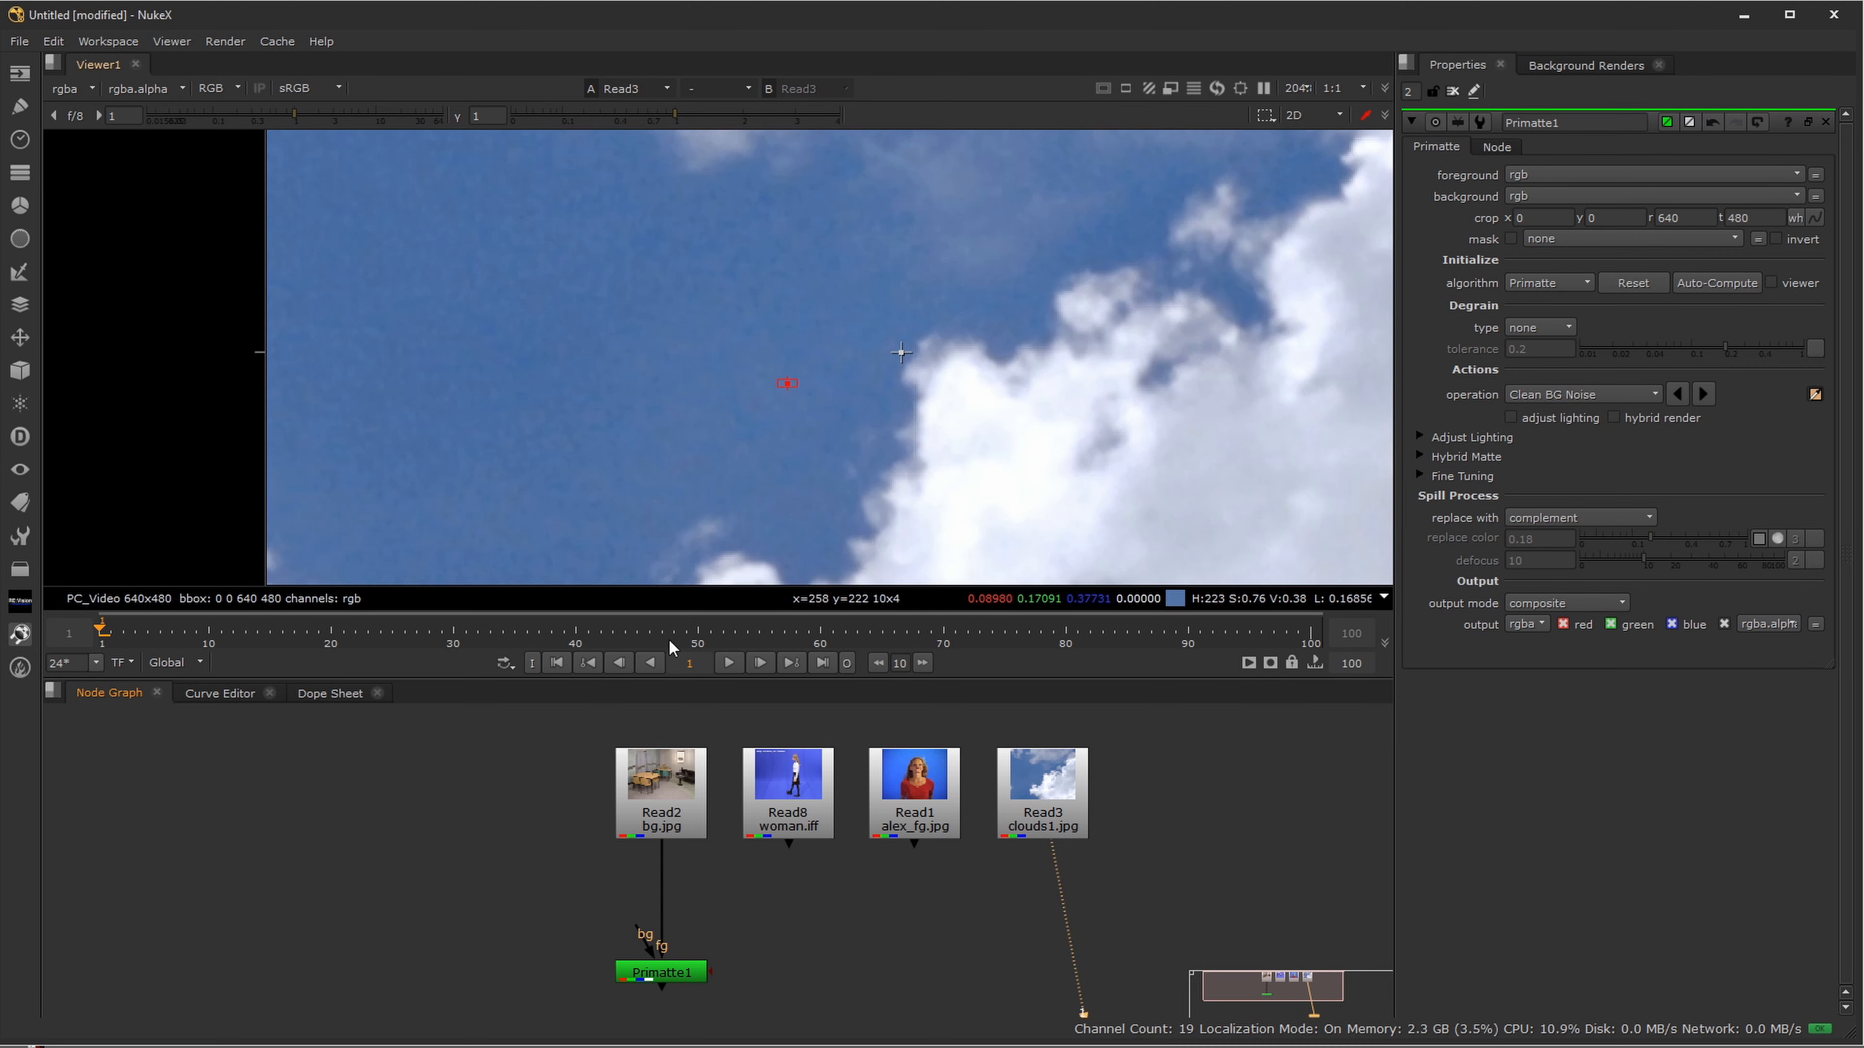
pyautogui.click(657, 793)
pyautogui.press('1')
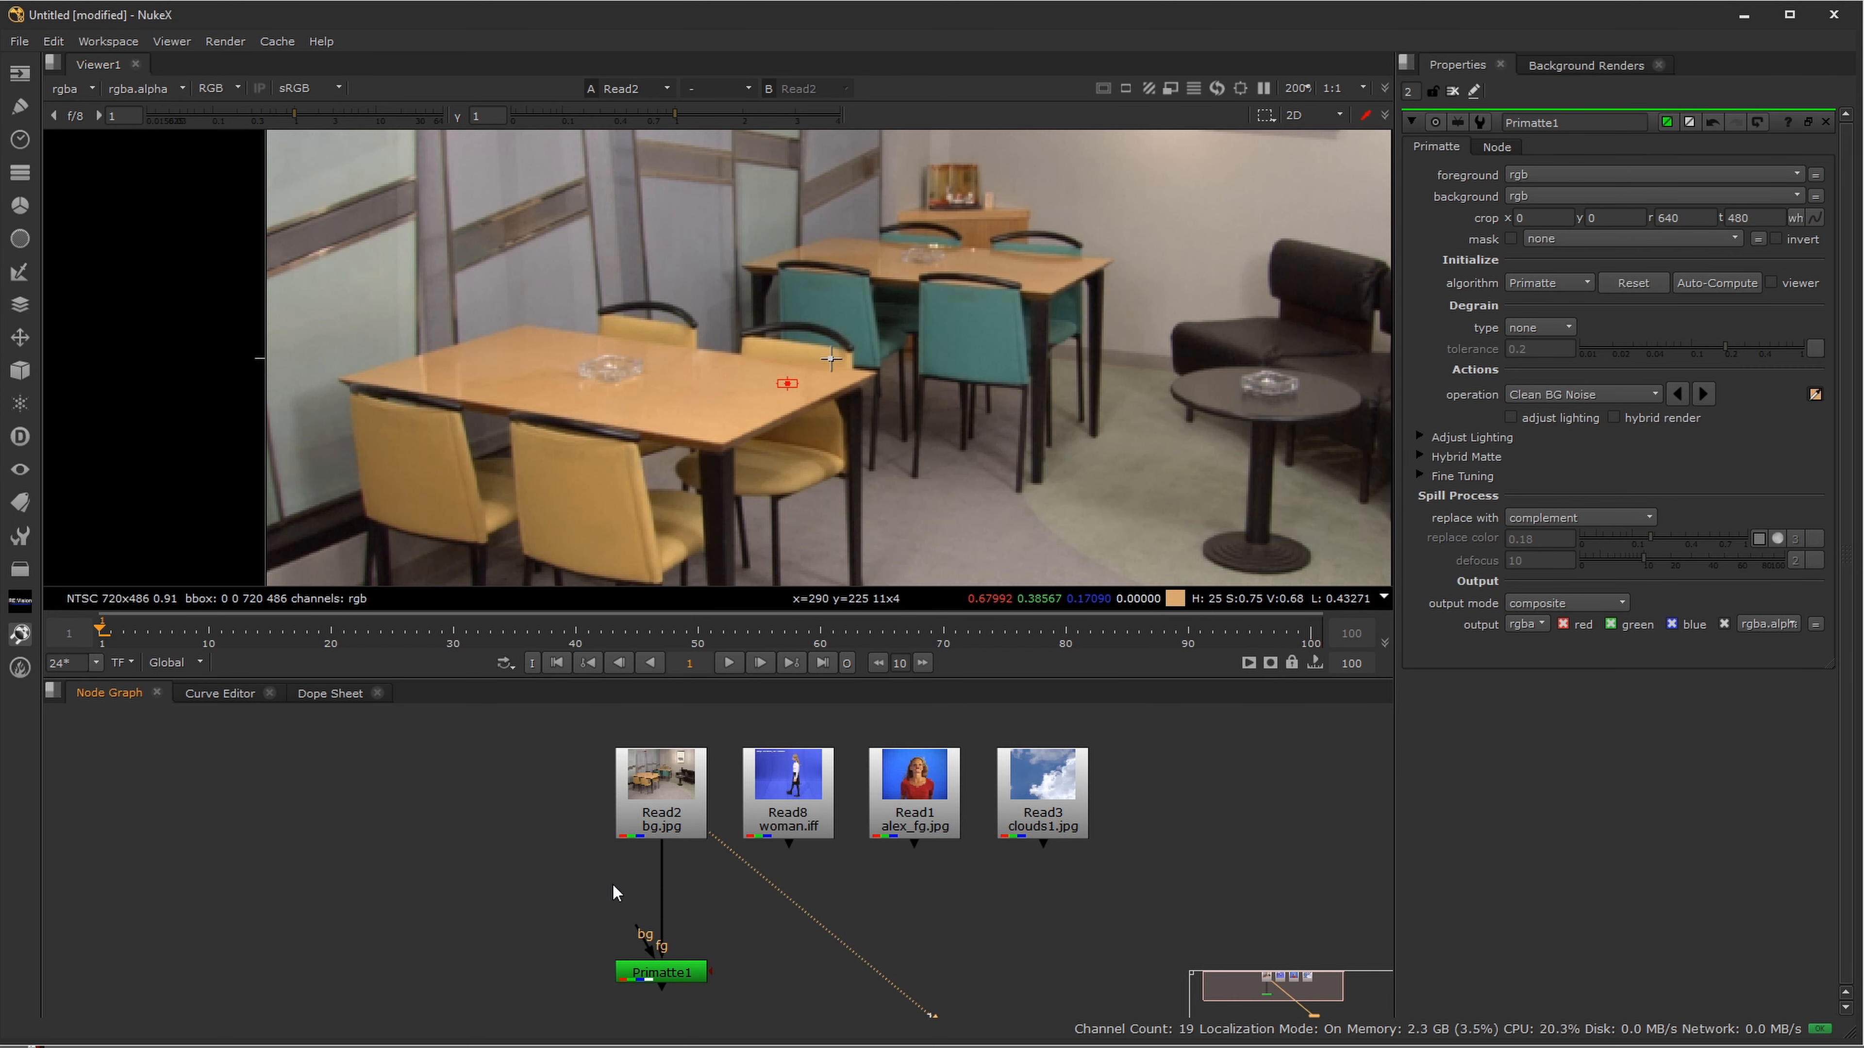
pyautogui.moveTo(638, 933); pyautogui.dragTo(1035, 802)
pyautogui.click(701, 977)
pyautogui.press('1')
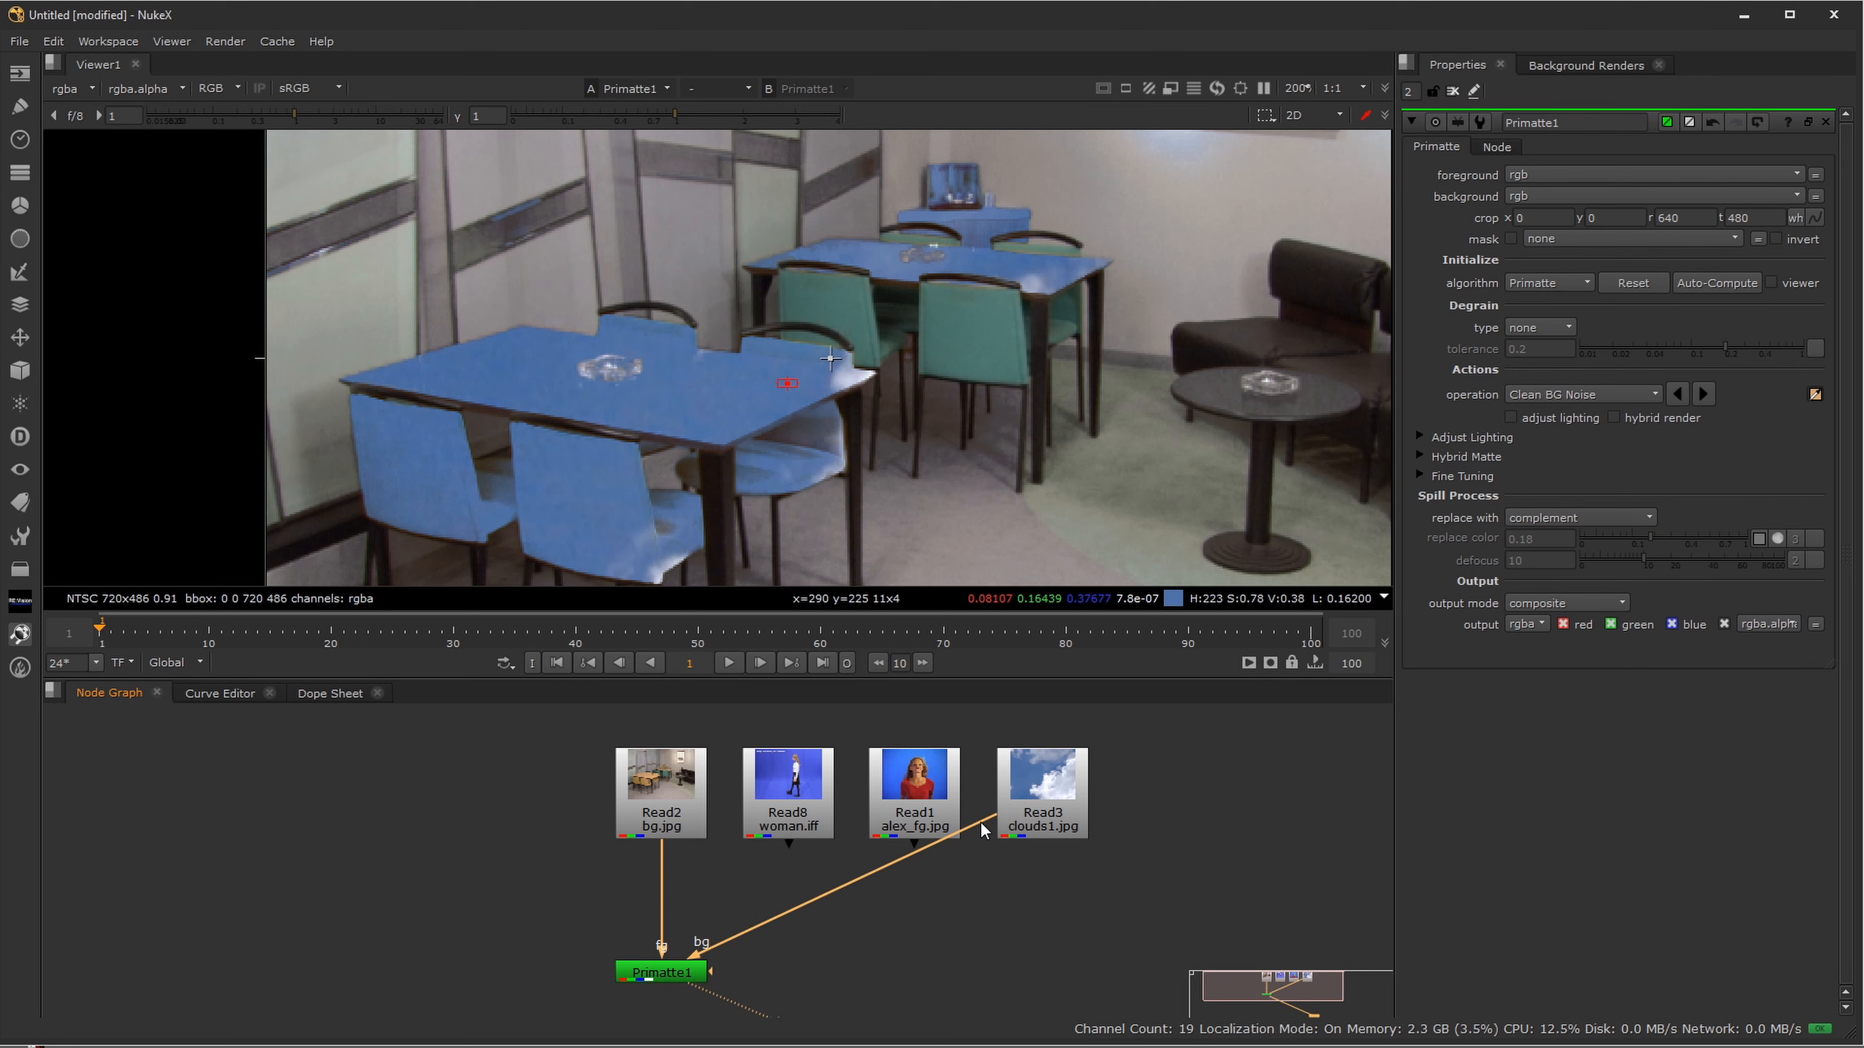
# - Disconnect the Primatte node's inputs and delete the node
pyautogui.moveTo(983, 828); pyautogui.dragTo(965, 904)
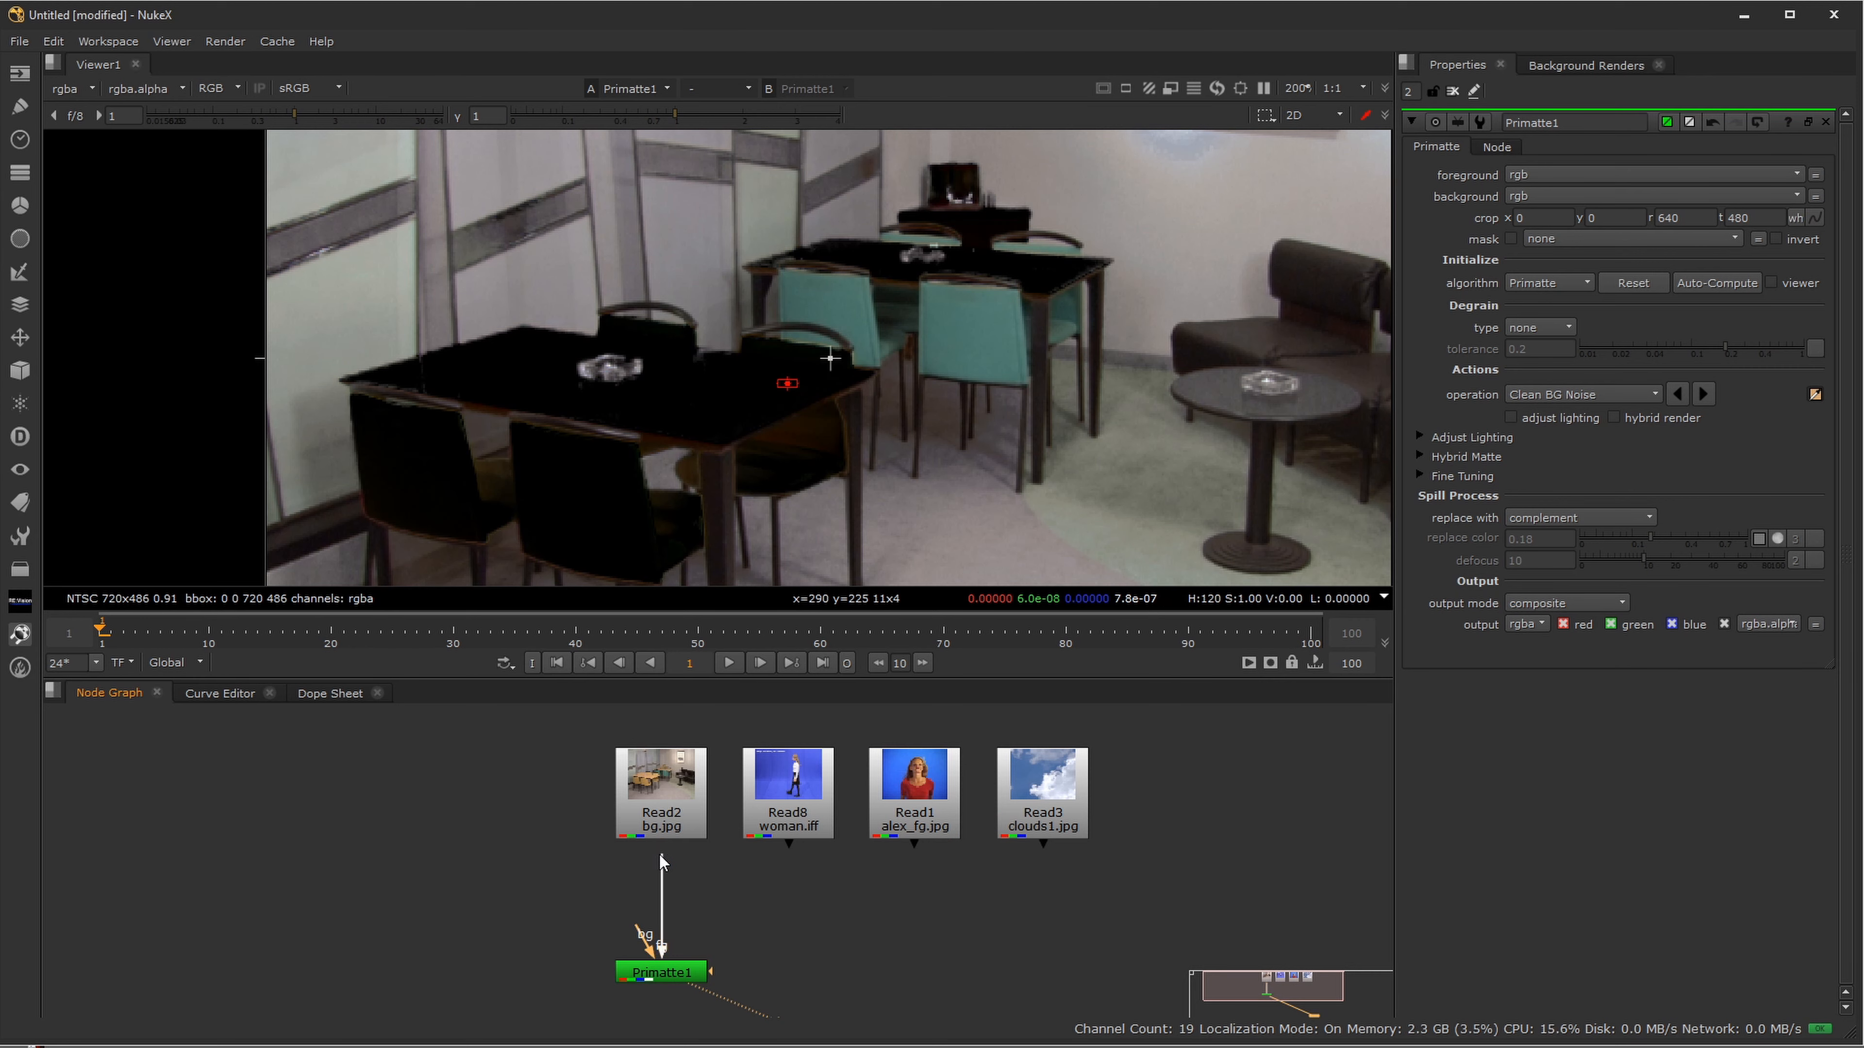
pyautogui.moveTo(660, 863); pyautogui.dragTo(654, 962)
pyautogui.click(654, 974)
pyautogui.press('Delete')
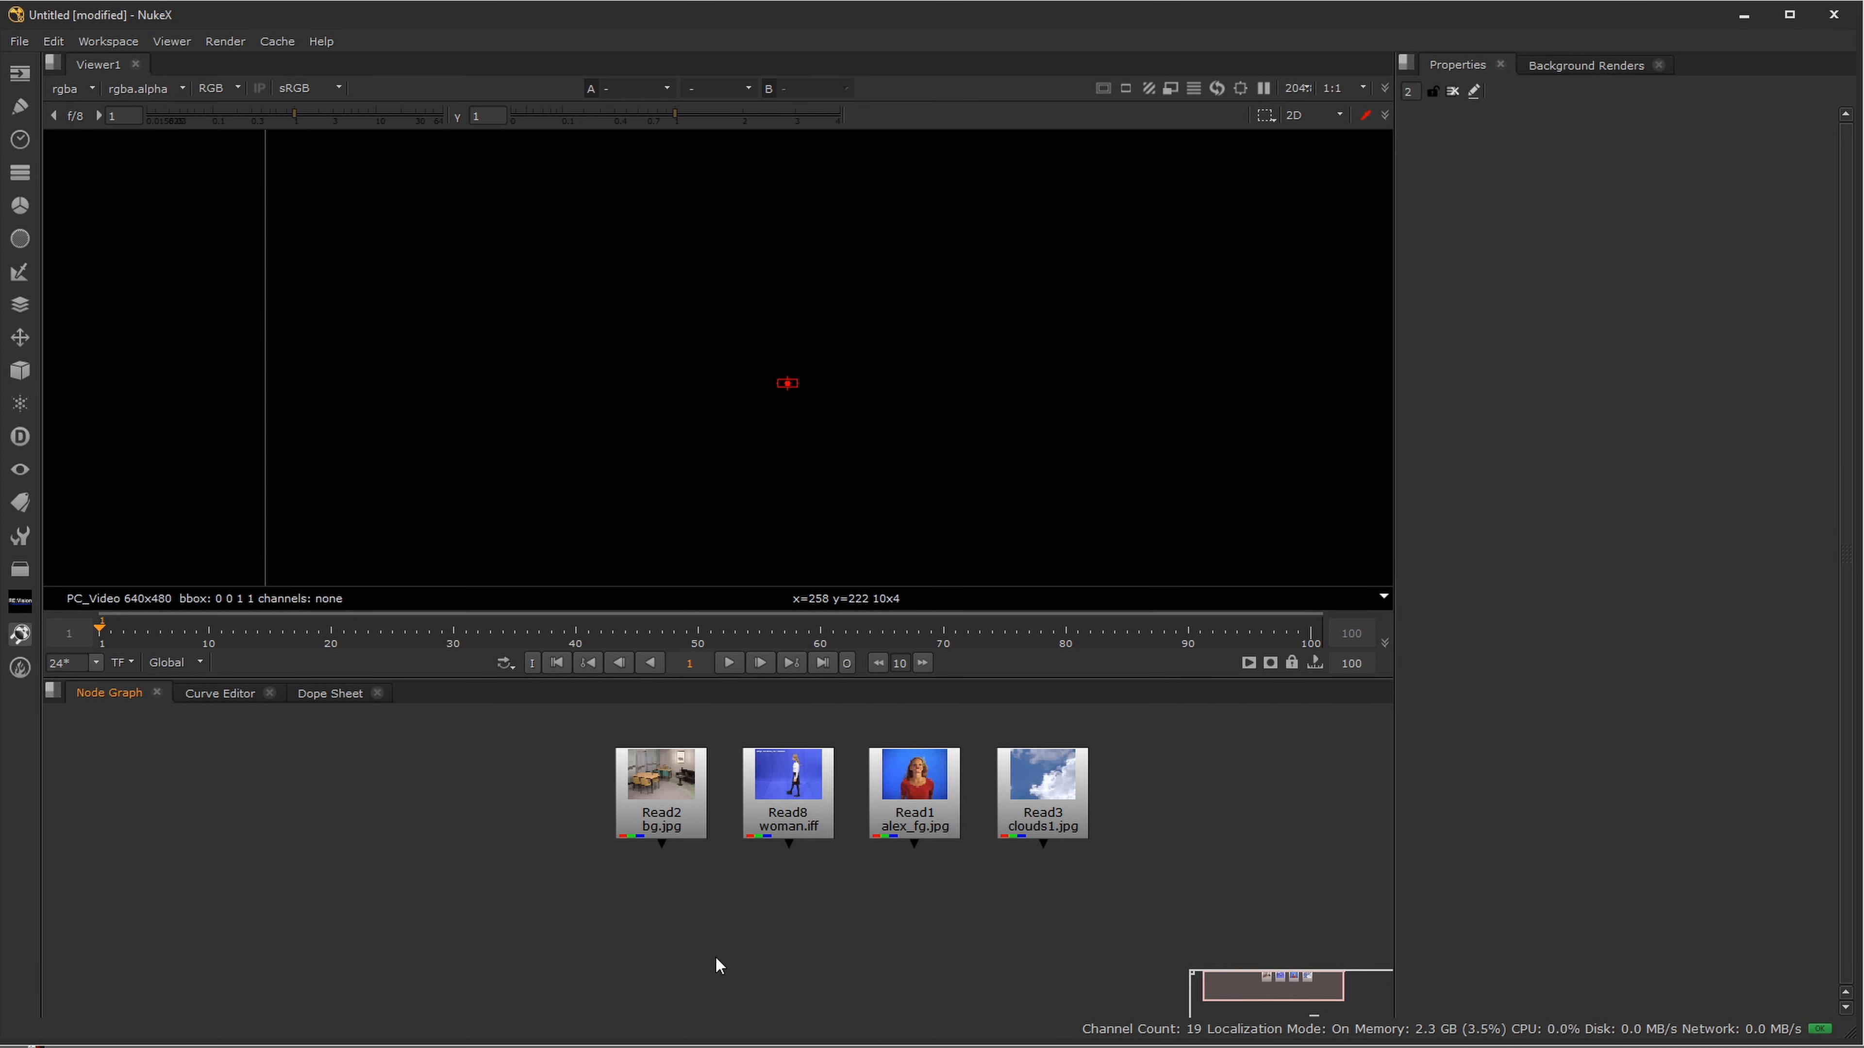
# - View the alex_fg.jpg plate and examine the woman's face and fine hair strands against the blue screen up close
pyautogui.click(913, 790)
pyautogui.press('1')
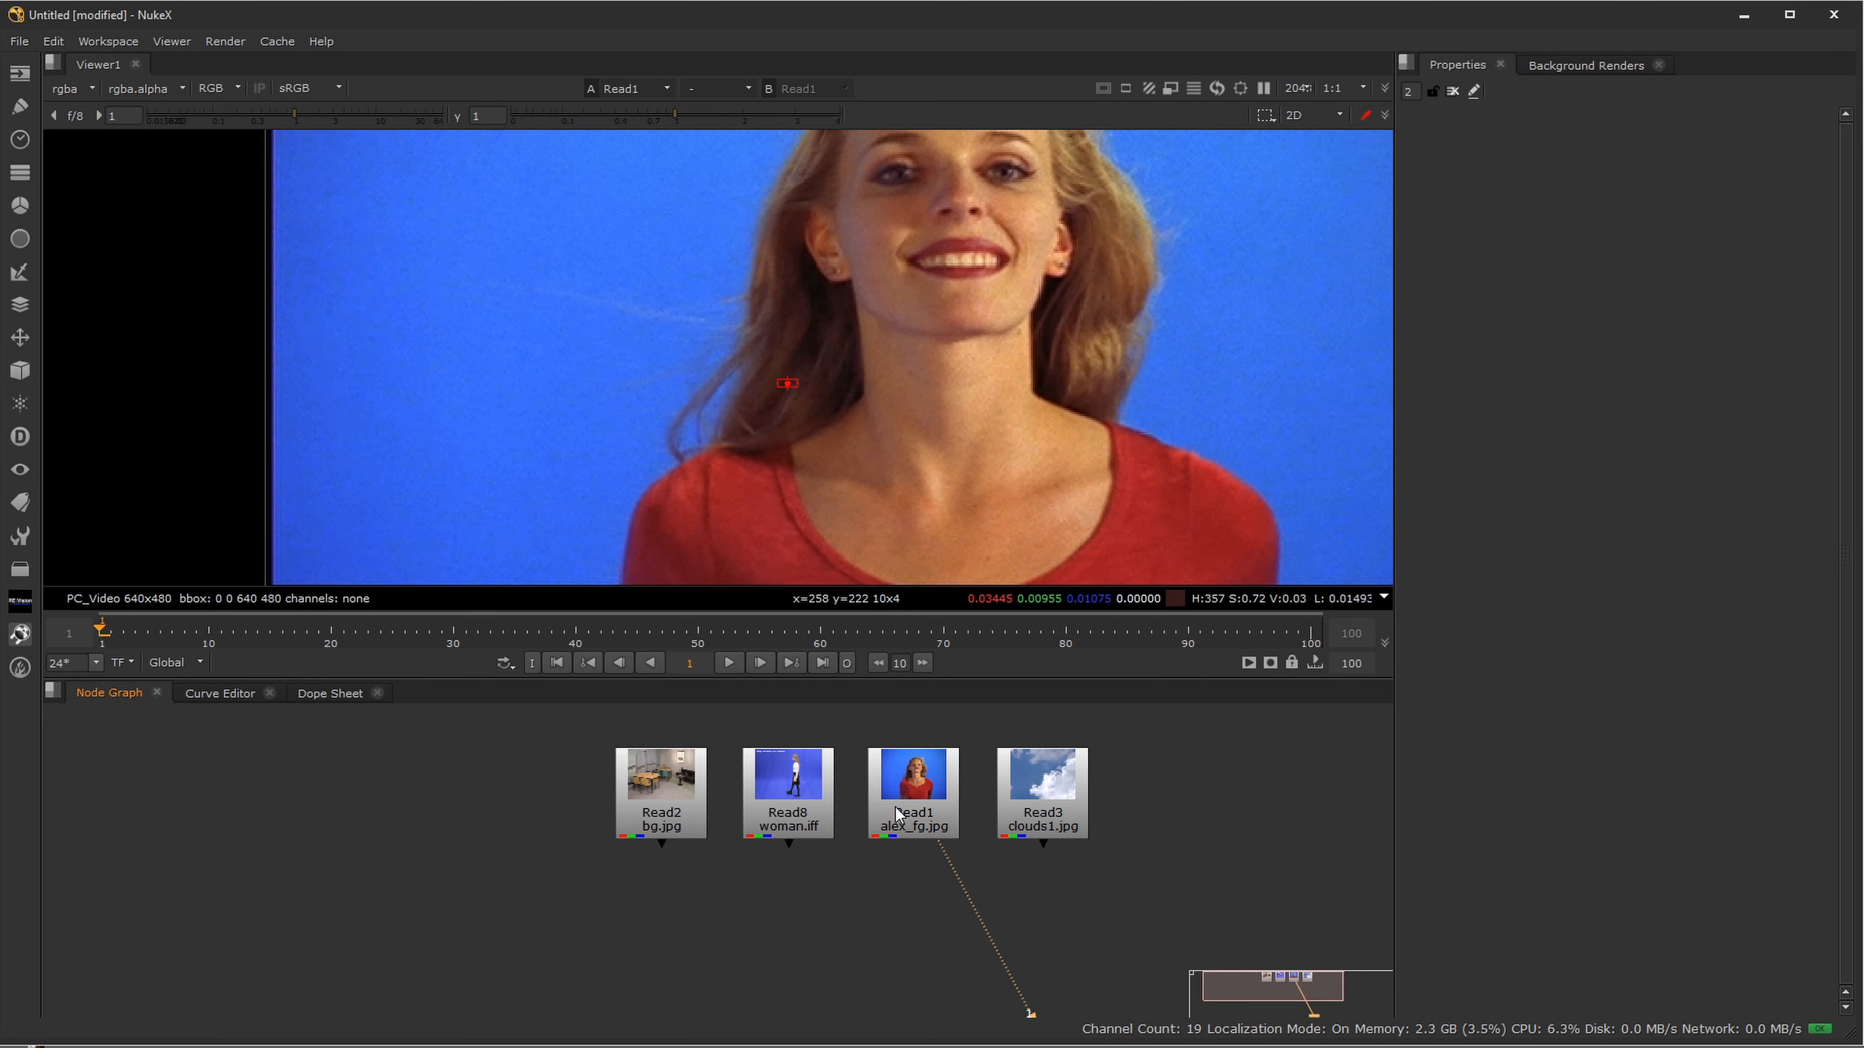
pyautogui.scroll(-2, 1089, 421)
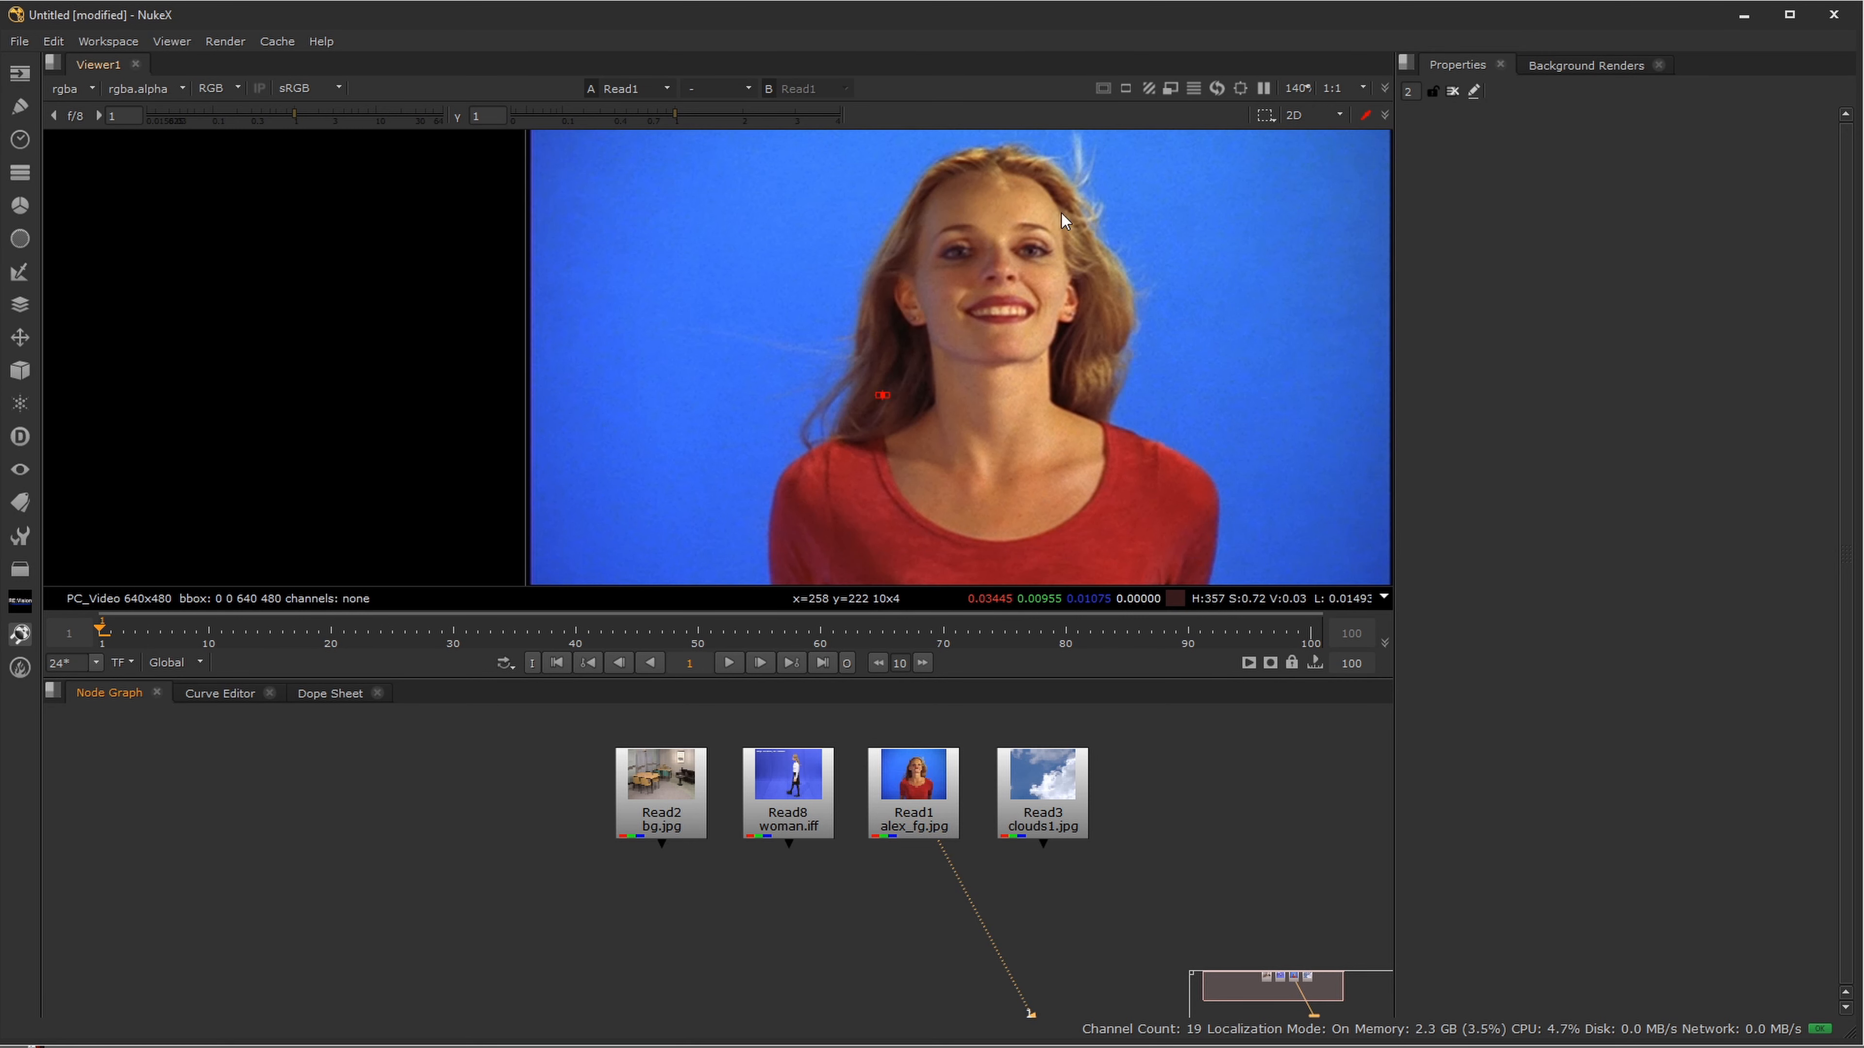
pyautogui.moveTo(1020, 347); pyautogui.dragTo(996, 408)
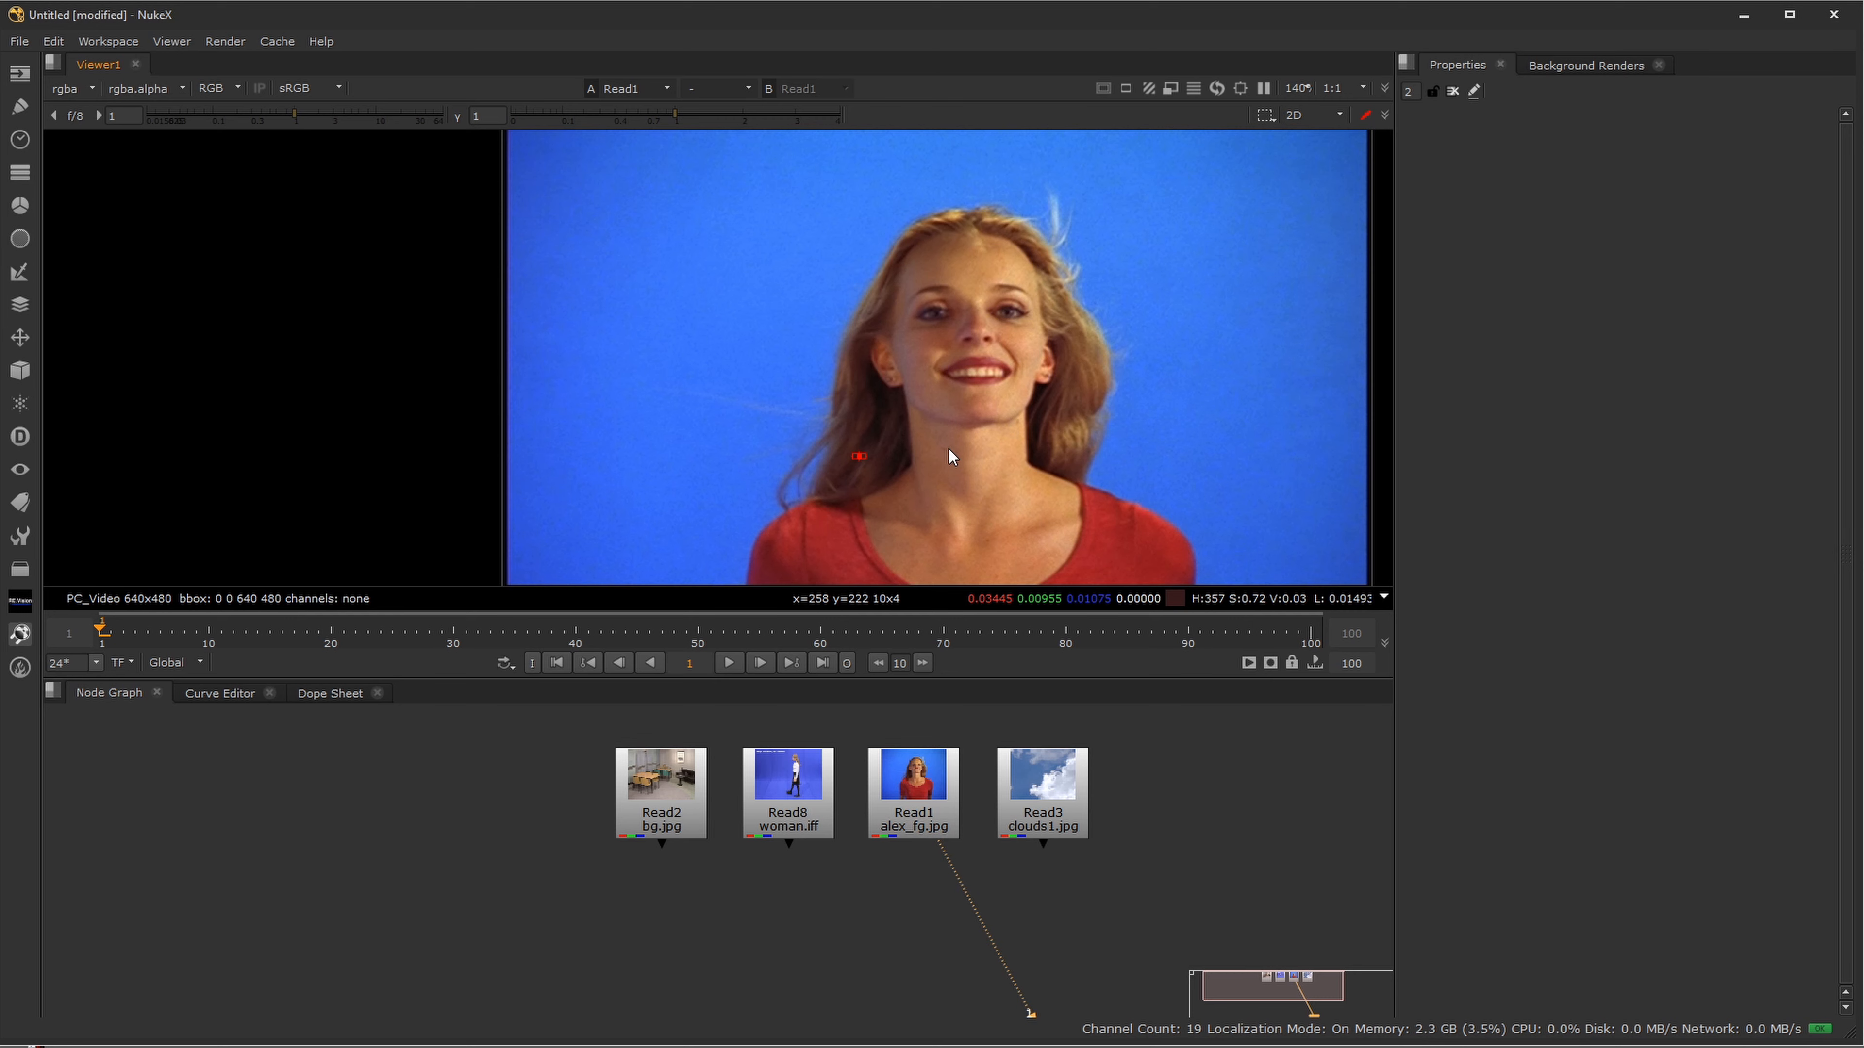
pyautogui.scroll(4, 996, 491)
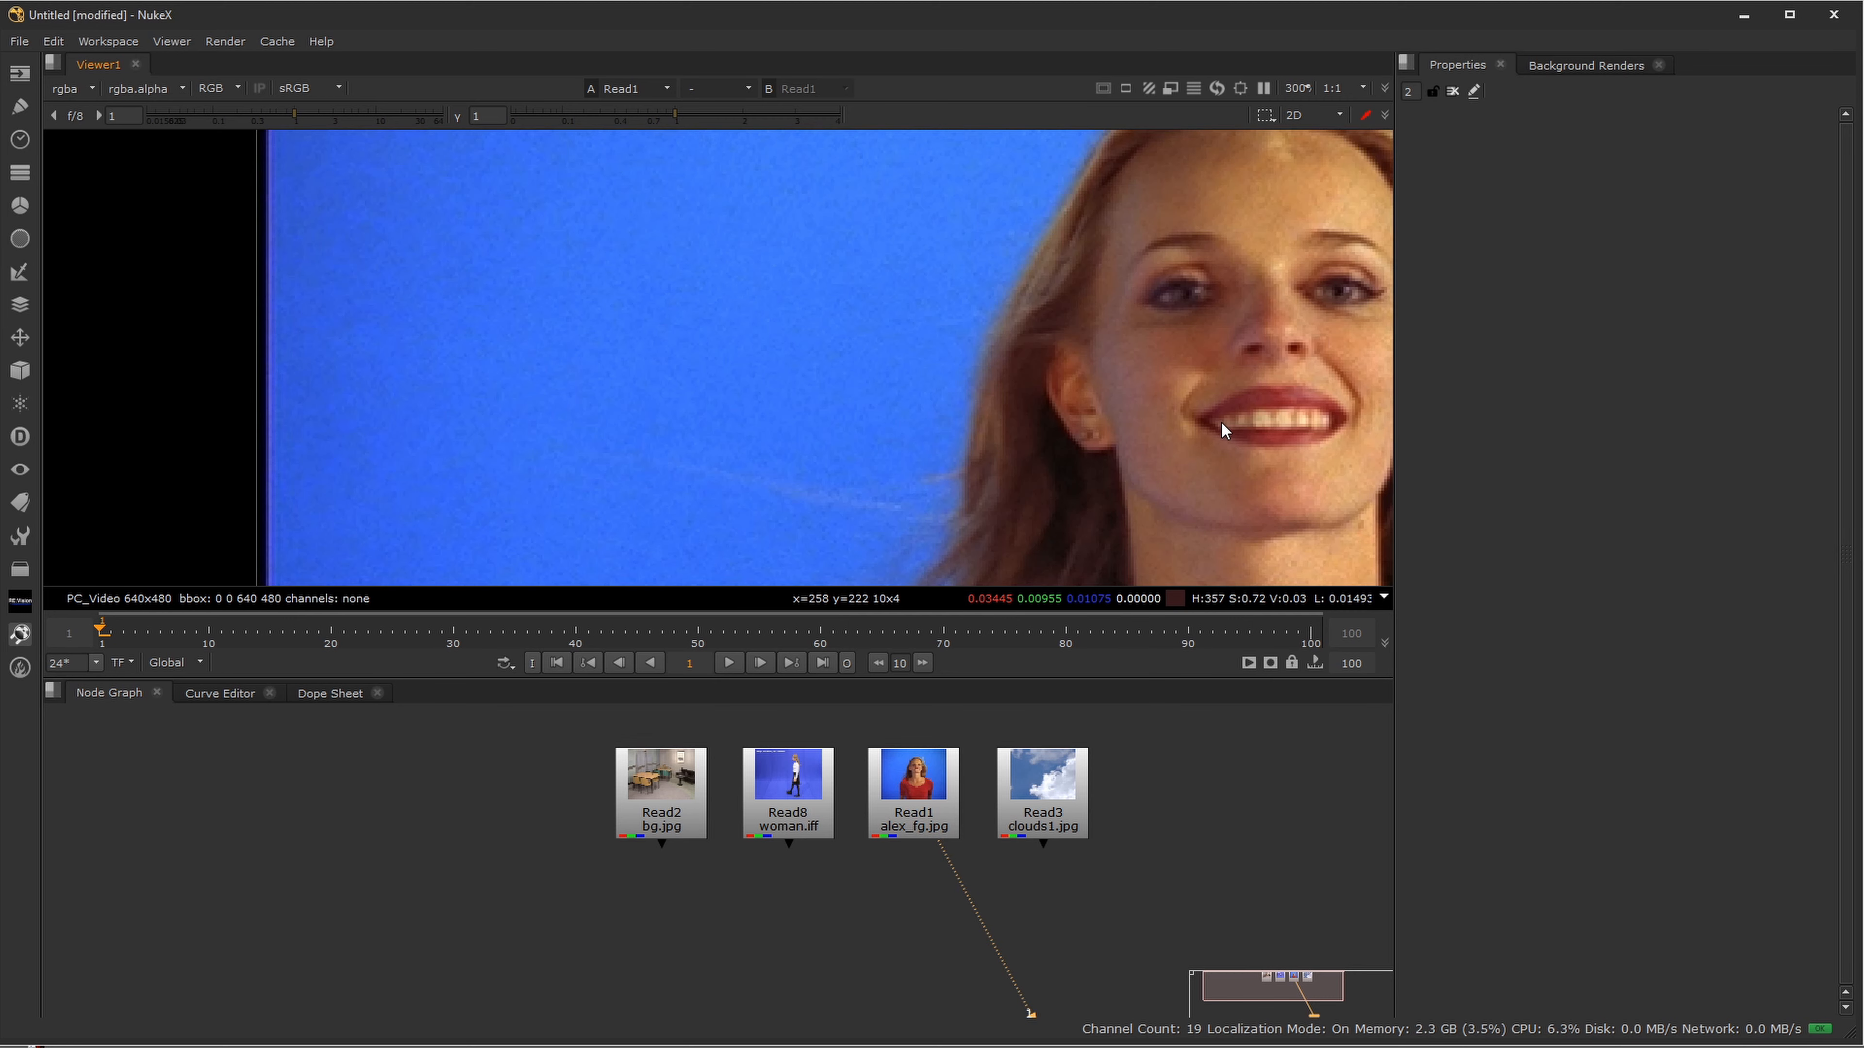
pyautogui.moveTo(1220, 421); pyautogui.dragTo(935, 337)
pyautogui.scroll(1, 991, 385)
pyautogui.moveTo(1081, 406); pyautogui.dragTo(1004, 395)
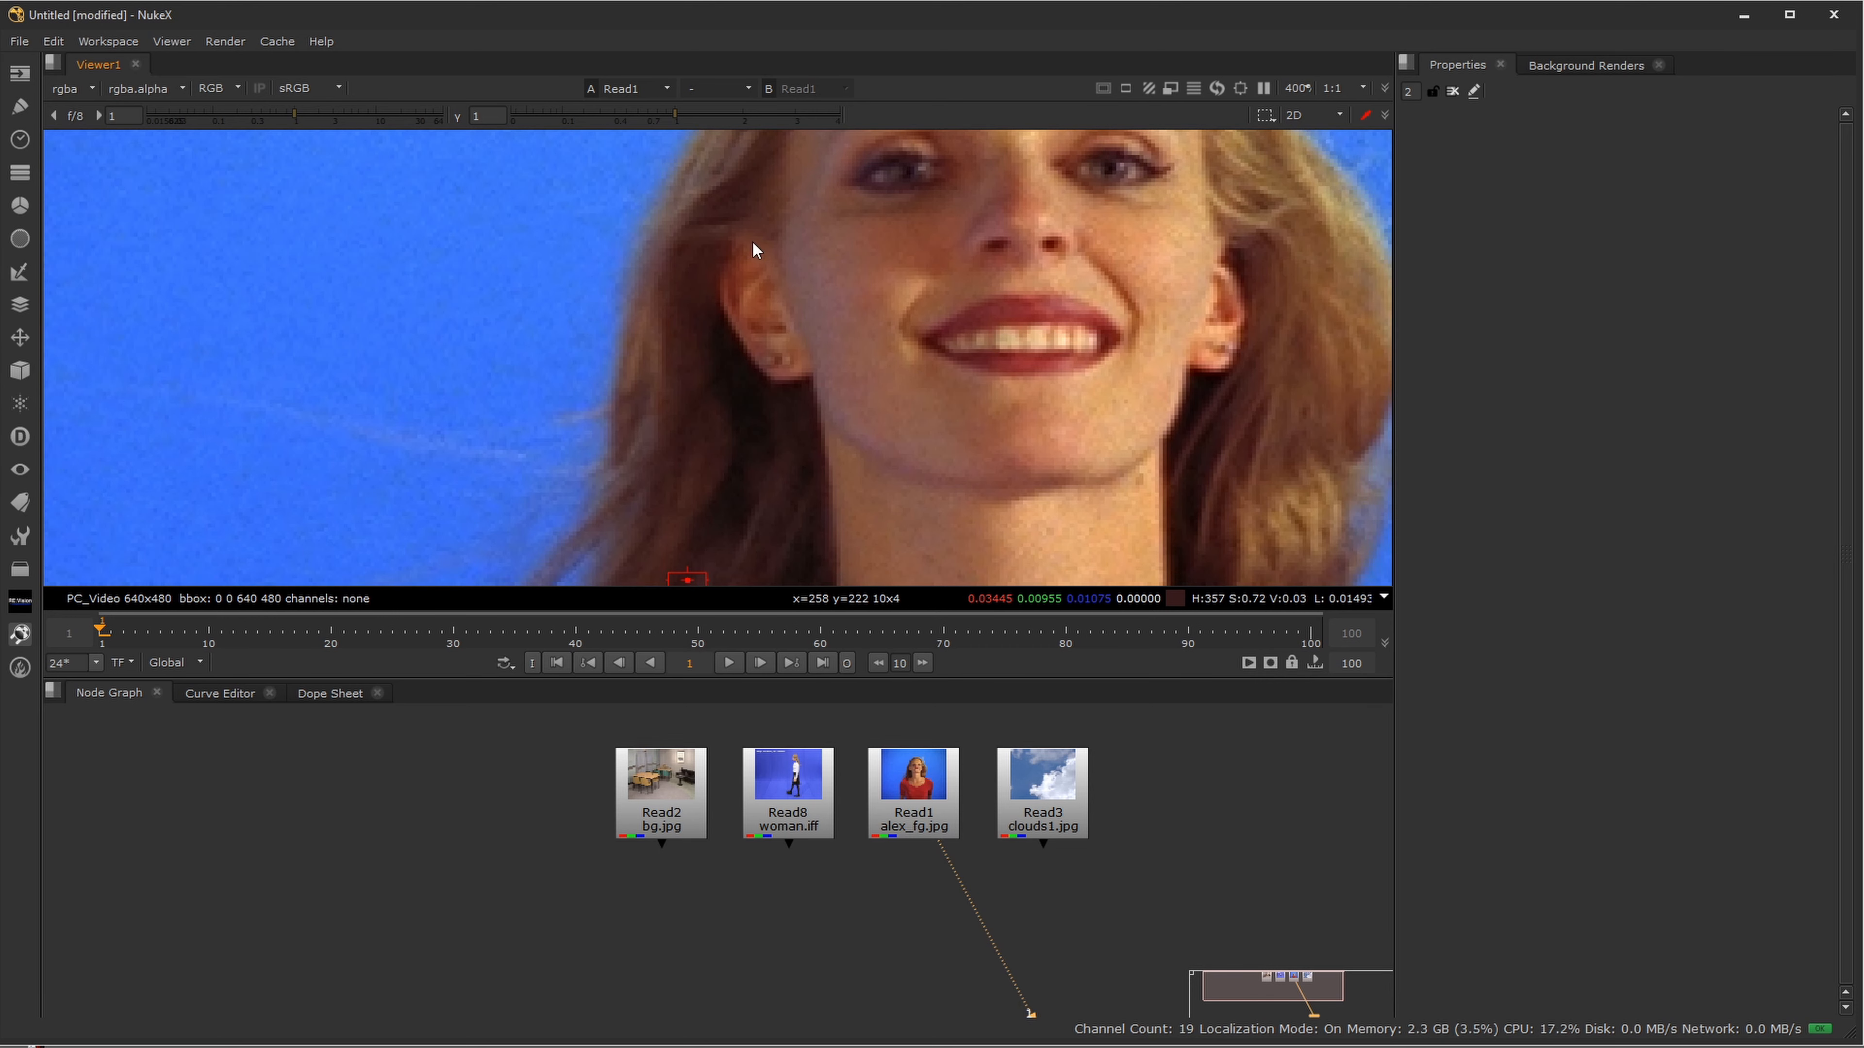
# - Examine the woman's red sleeve, shoulder and neckline against the blue screen, then the whole plate
pyautogui.moveTo(786, 499); pyautogui.dragTo(897, 209)
pyautogui.moveTo(785, 562); pyautogui.dragTo(877, 301)
pyautogui.moveTo(758, 507); pyautogui.dragTo(841, 257)
pyautogui.moveTo(837, 418)
pyautogui.mouseDown()
pyautogui.moveTo(904, 193)
pyautogui.moveTo(882, 478)
pyautogui.mouseUp()
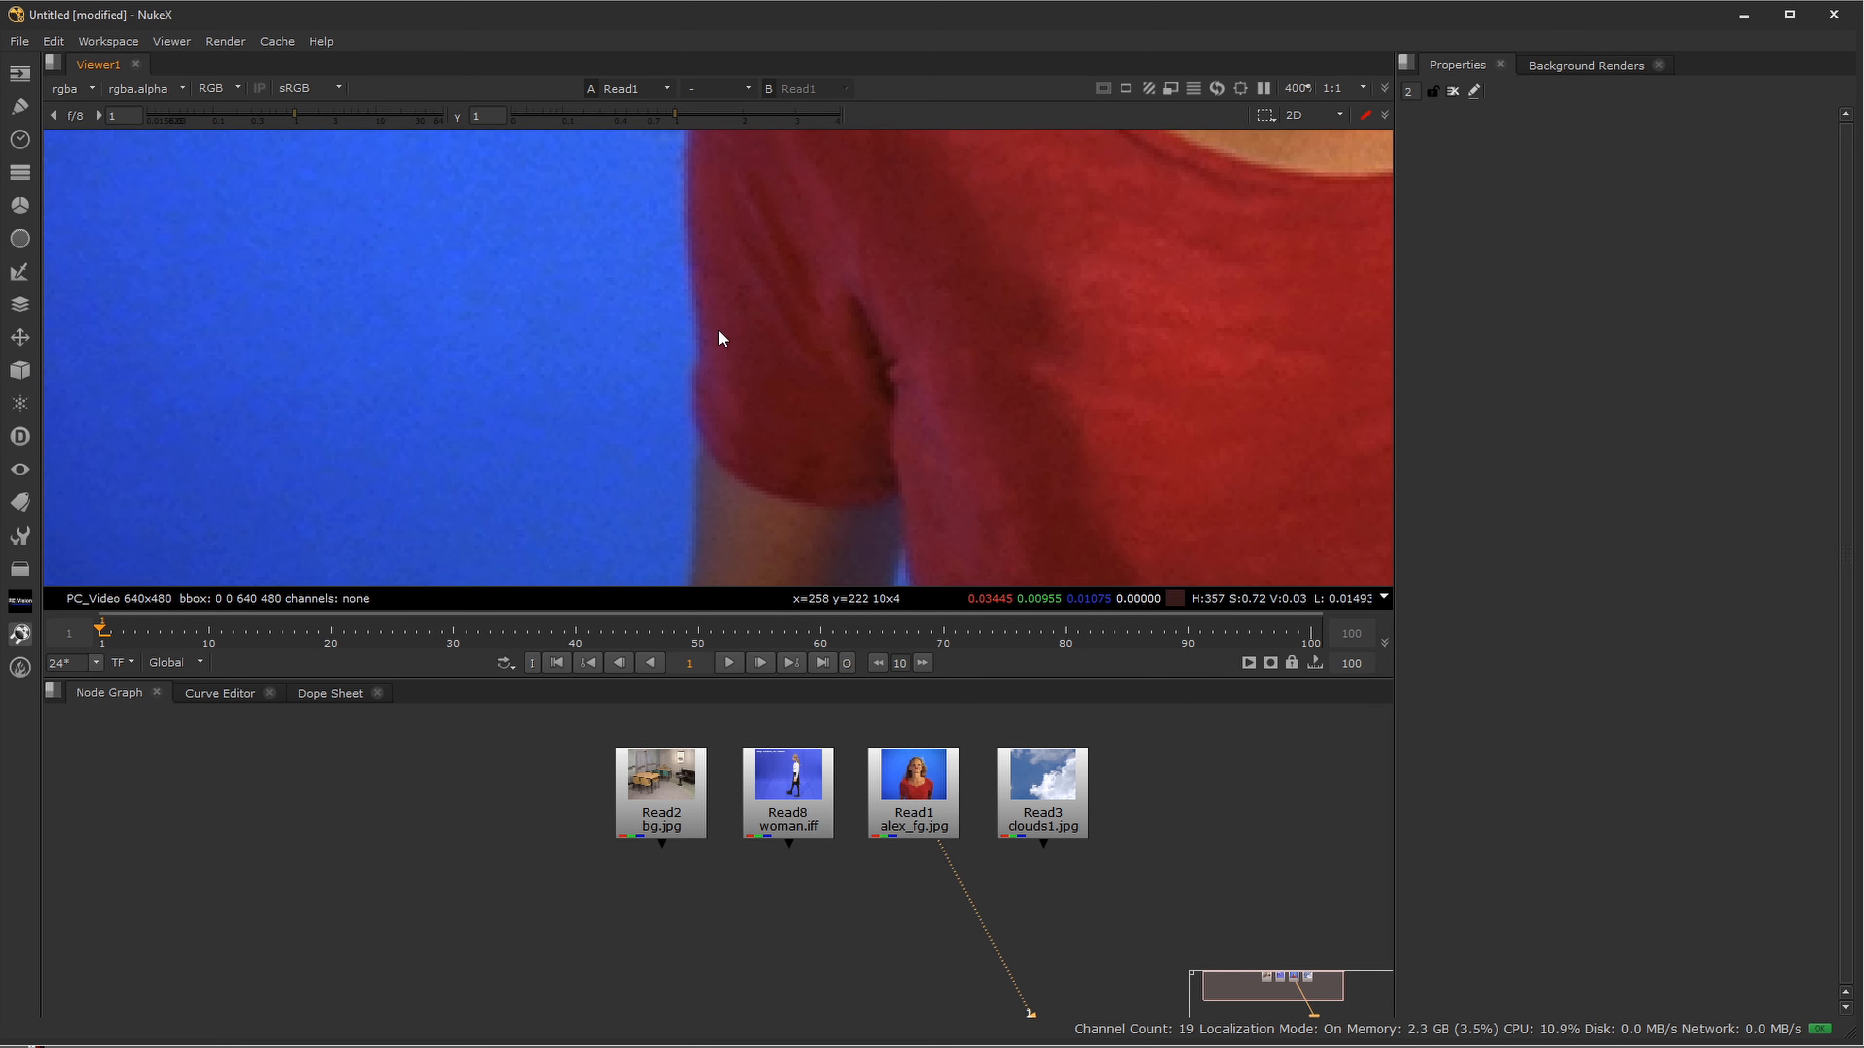
pyautogui.moveTo(779, 285); pyautogui.dragTo(752, 358)
pyautogui.moveTo(964, 225); pyautogui.dragTo(753, 463)
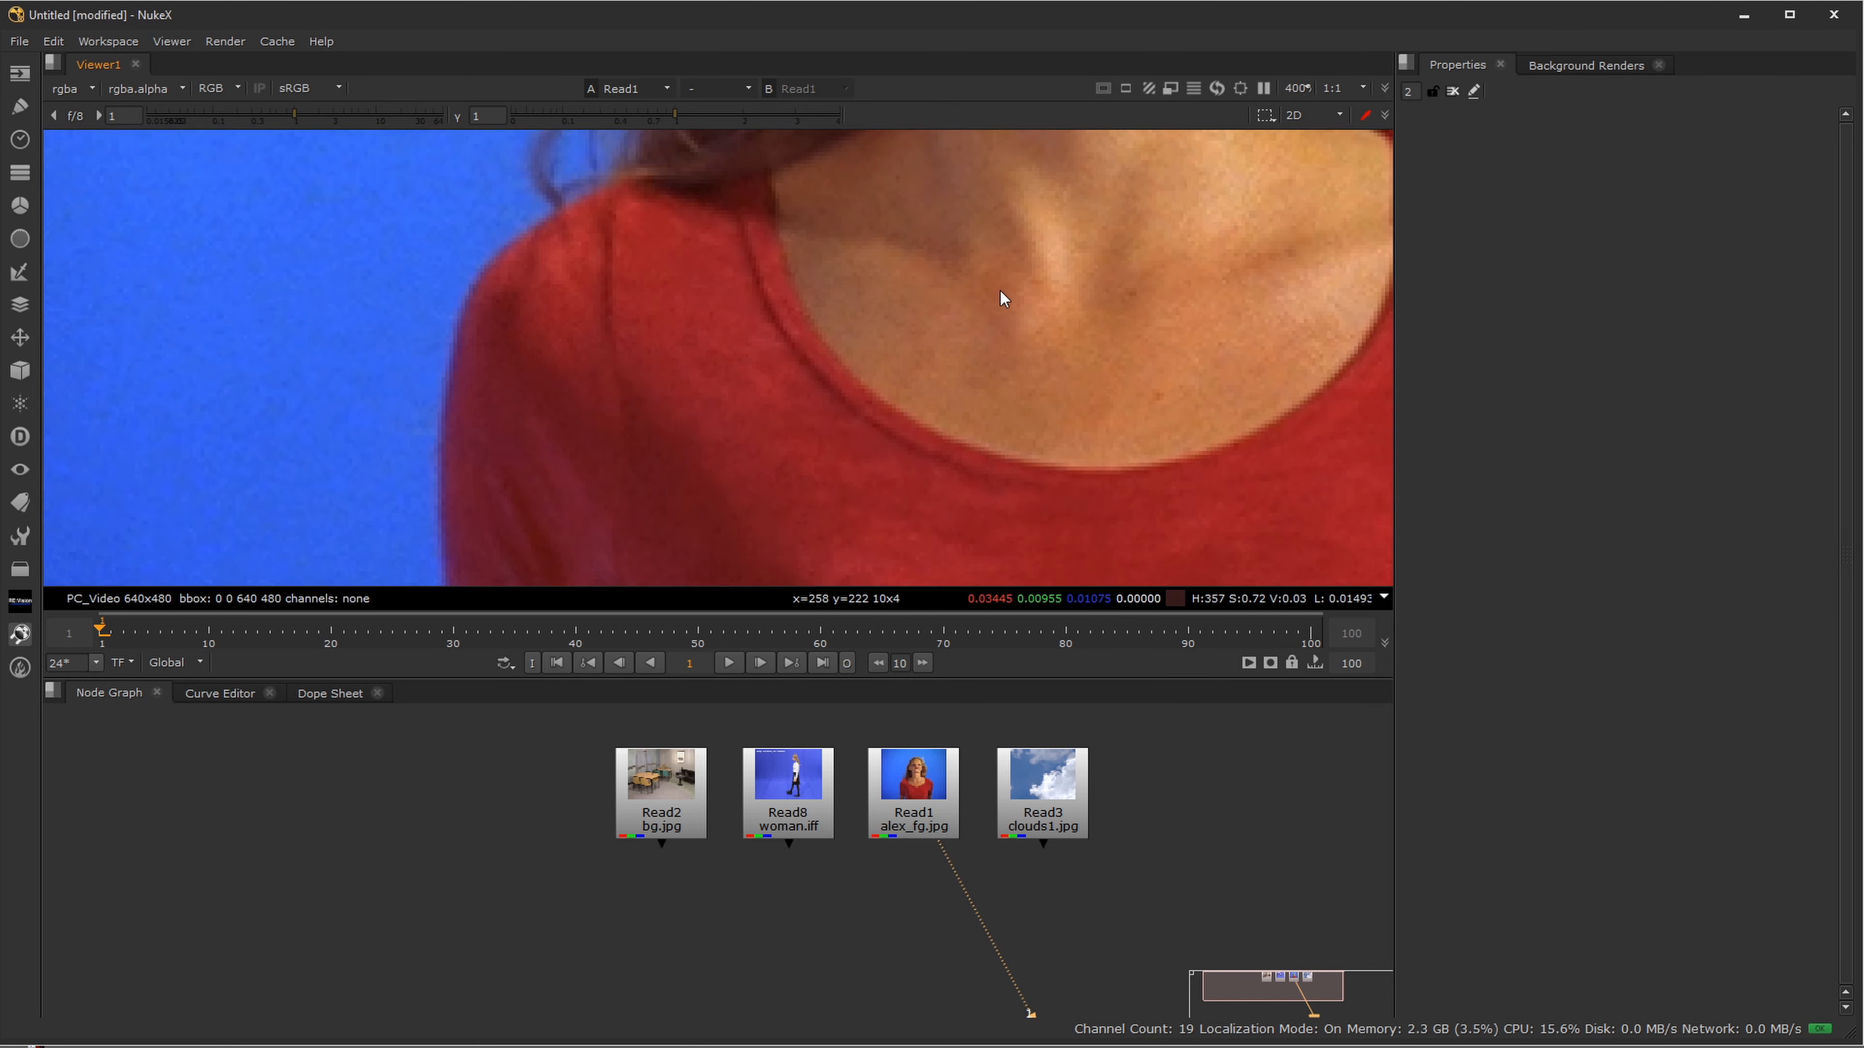
pyautogui.moveTo(996, 296); pyautogui.dragTo(772, 507)
pyautogui.scroll(-5, 931, 290)
pyautogui.moveTo(936, 306); pyautogui.dragTo(902, 434)
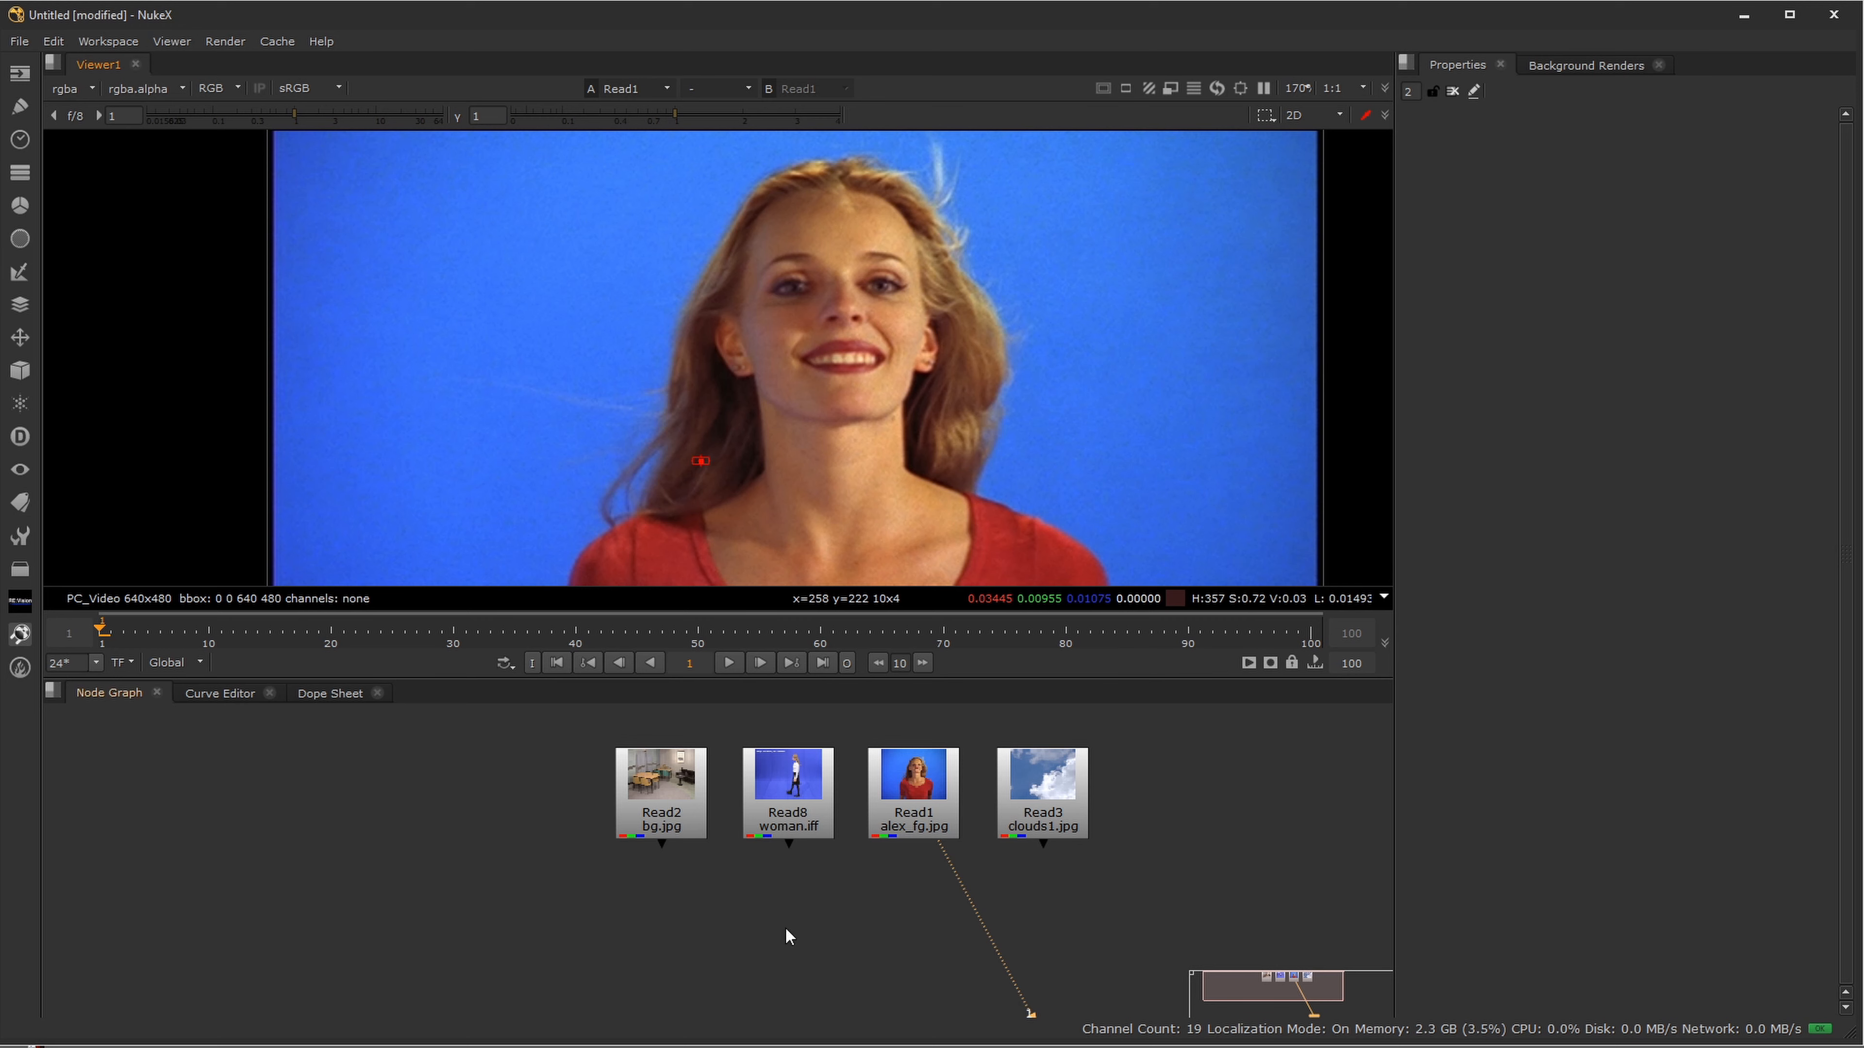
# - View the woman.iff plate, compare it with the bg.jpg plate, and return to woman.iff
pyautogui.click(791, 825)
pyautogui.press('1')
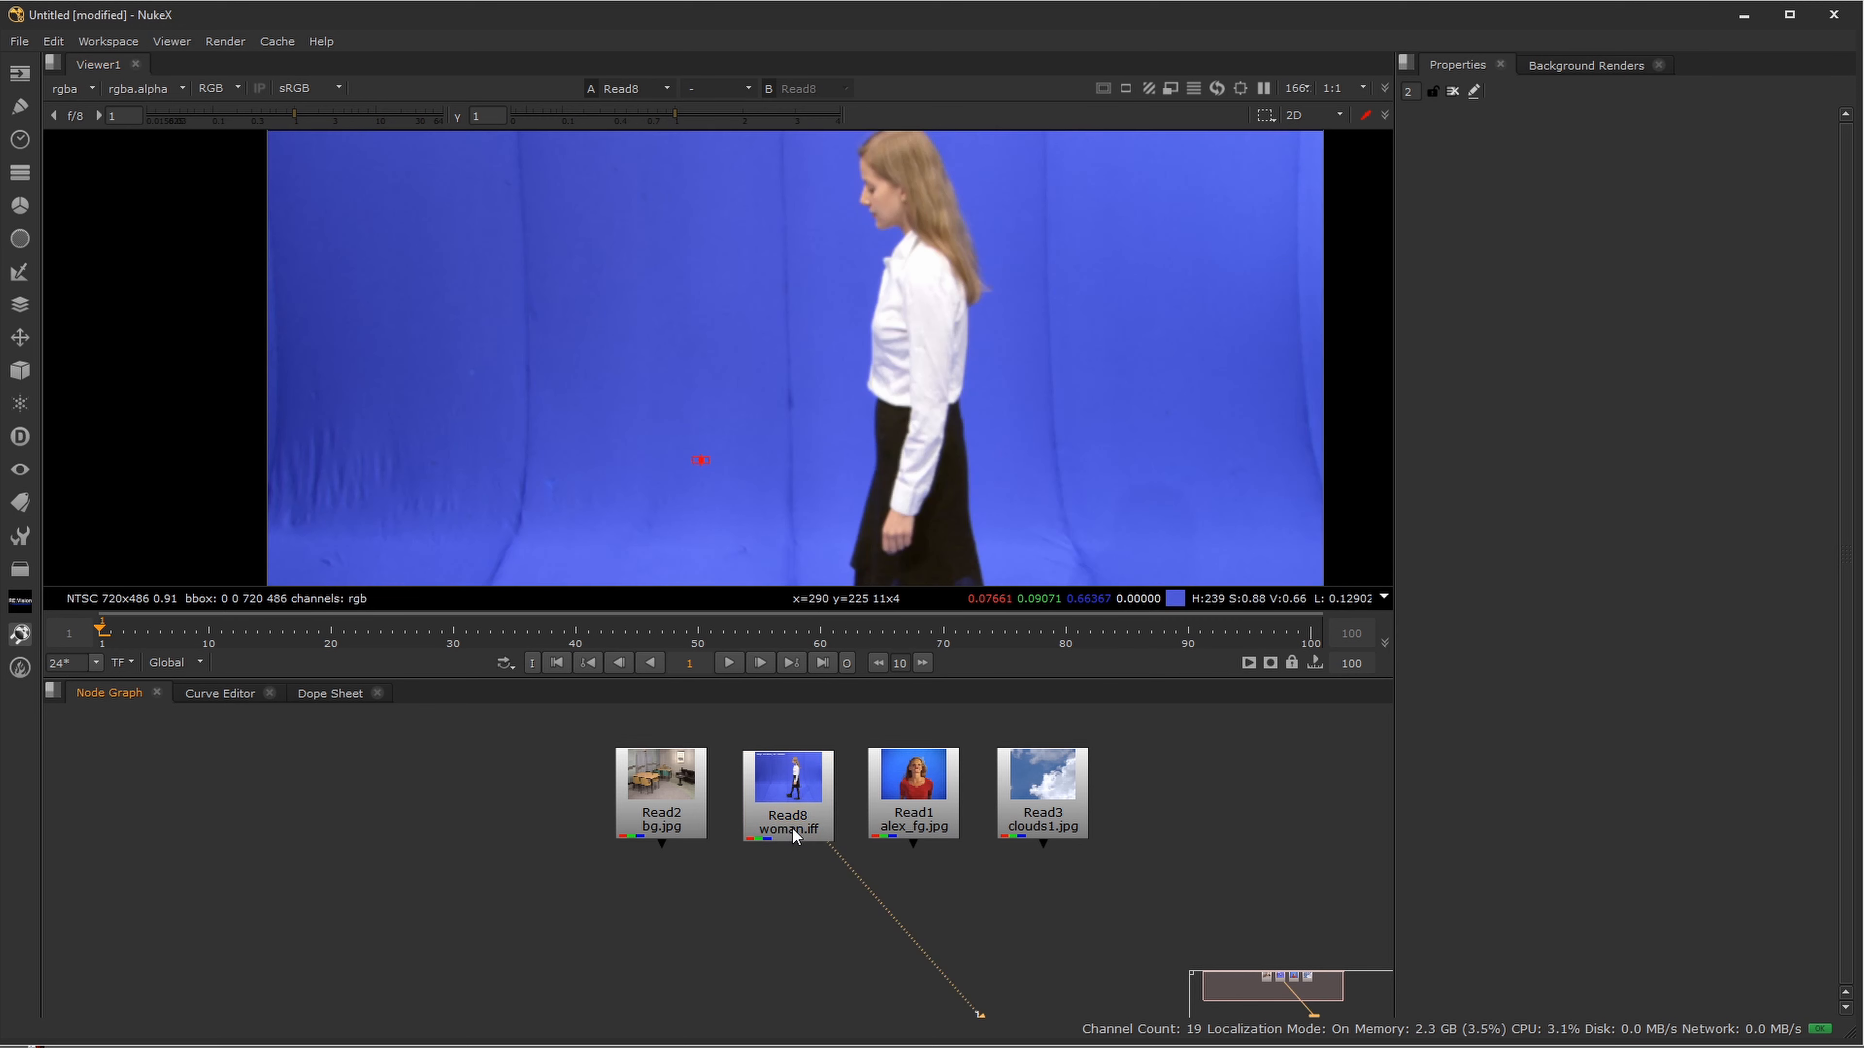
pyautogui.scroll(-4, 1005, 348)
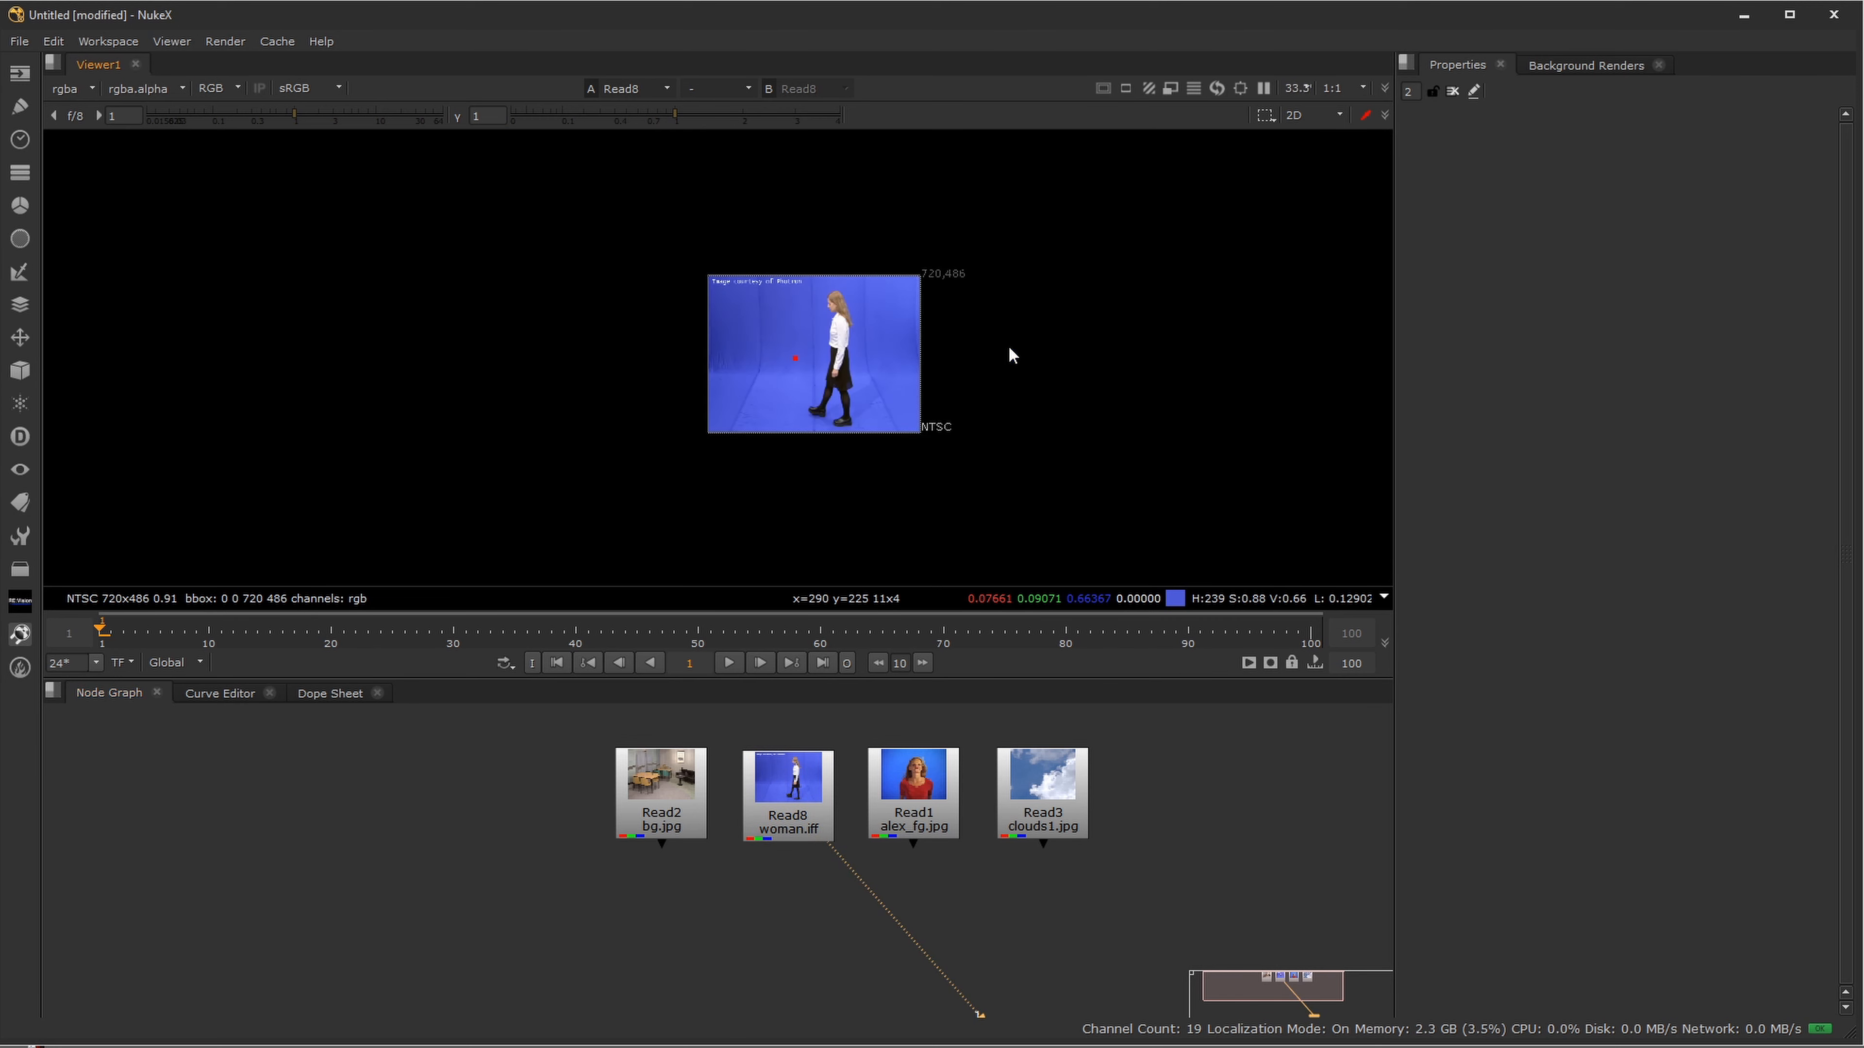
pyautogui.scroll(1, 1004, 370)
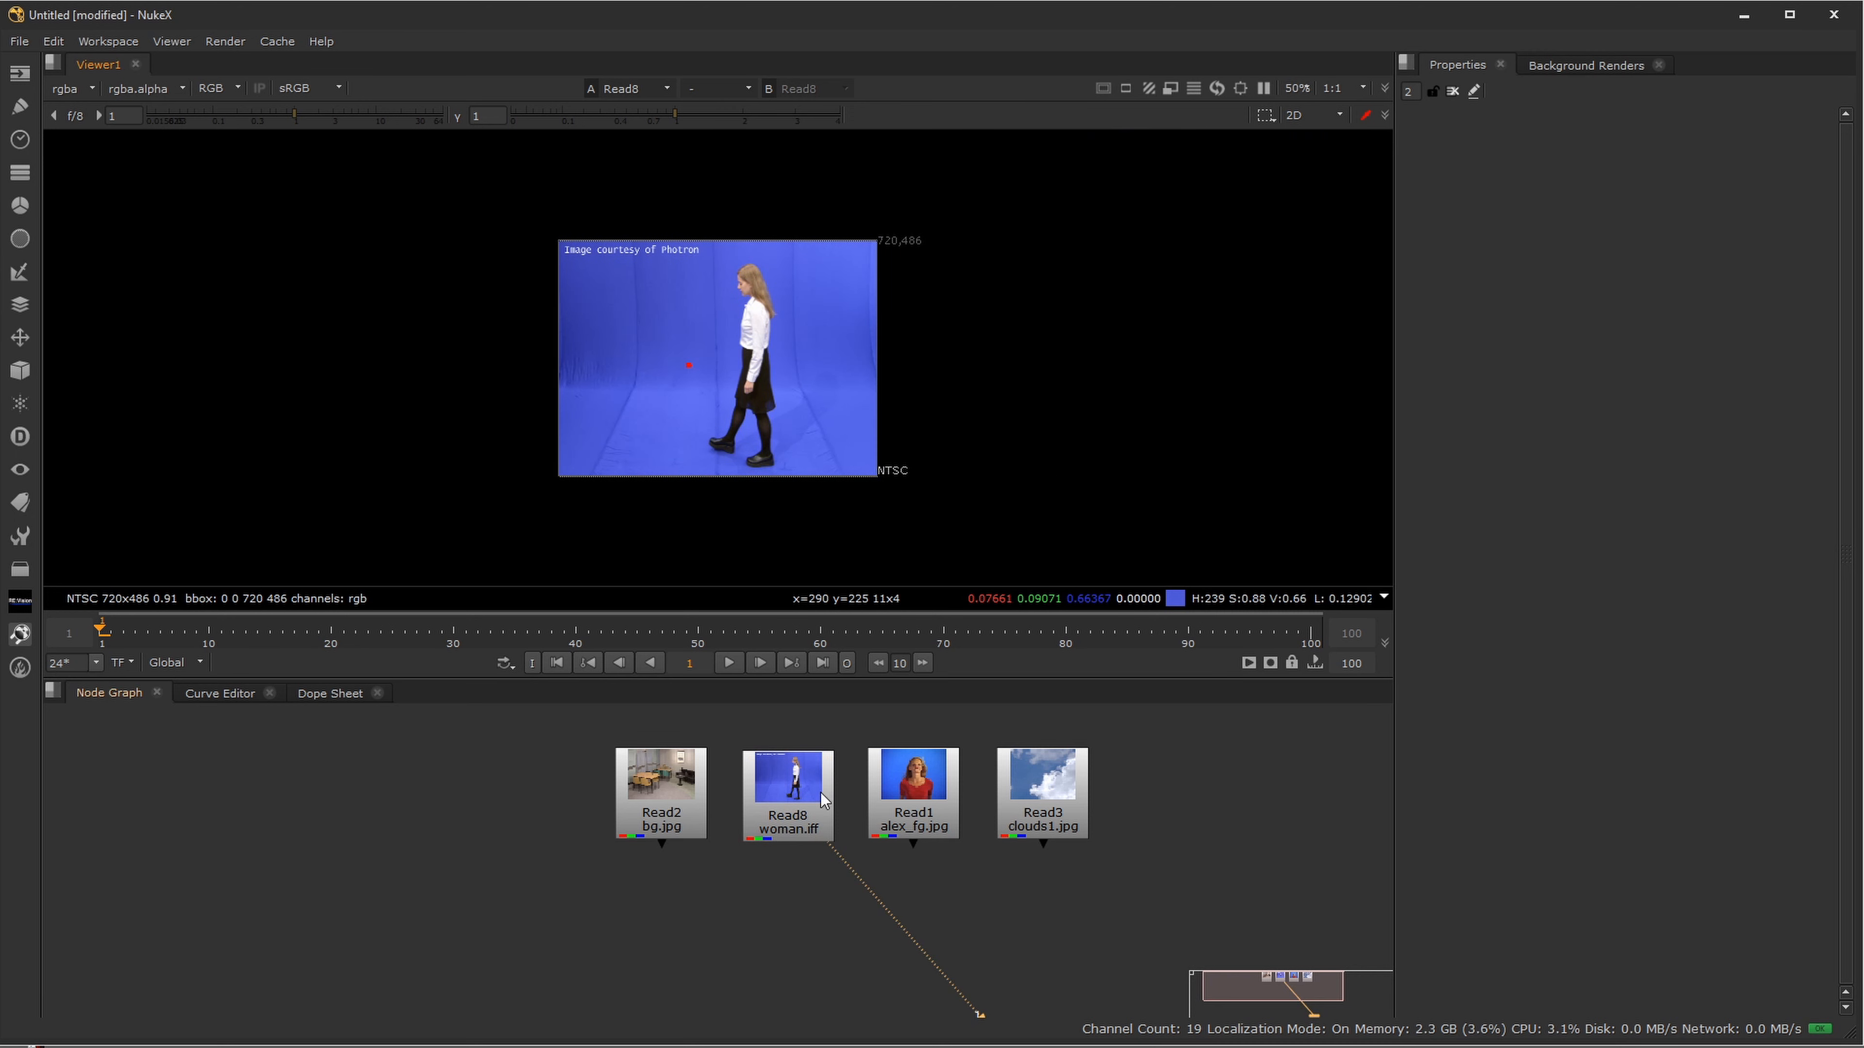
pyautogui.click(668, 802)
pyautogui.press('1')
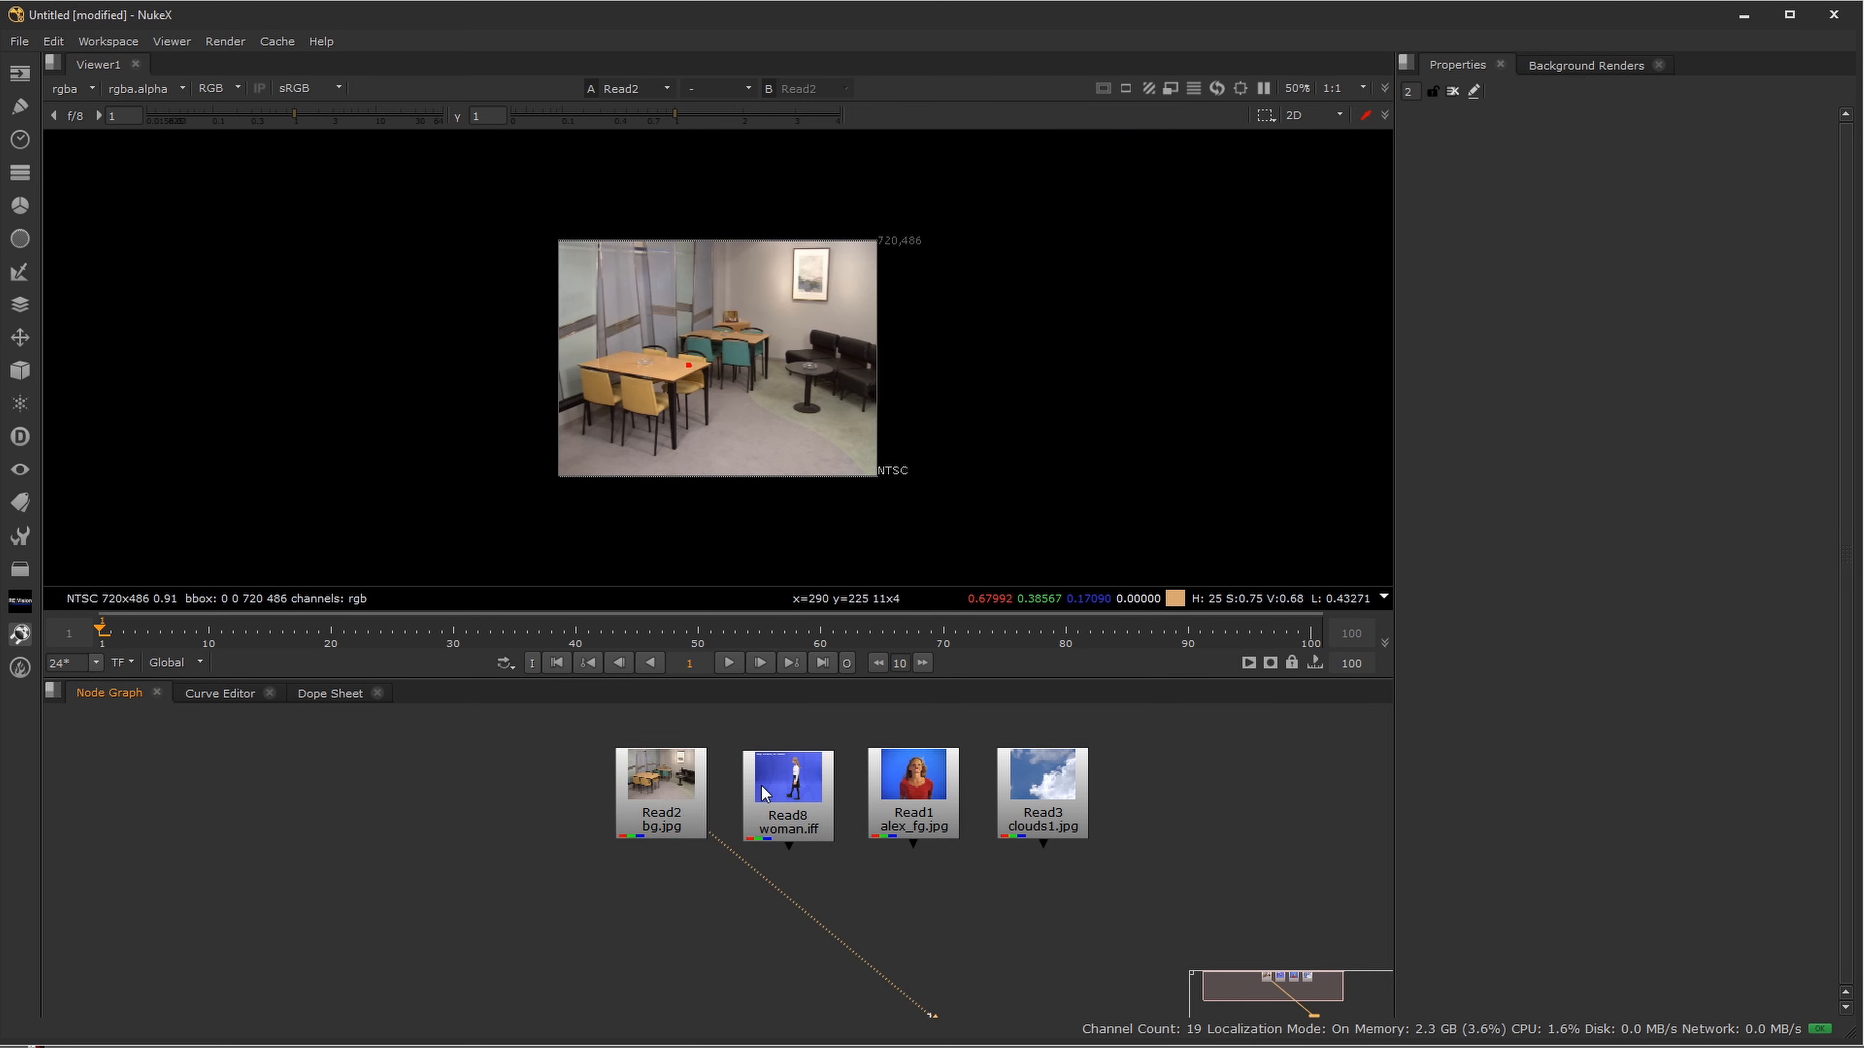
pyautogui.press('1')
pyautogui.scroll(2, 707, 409)
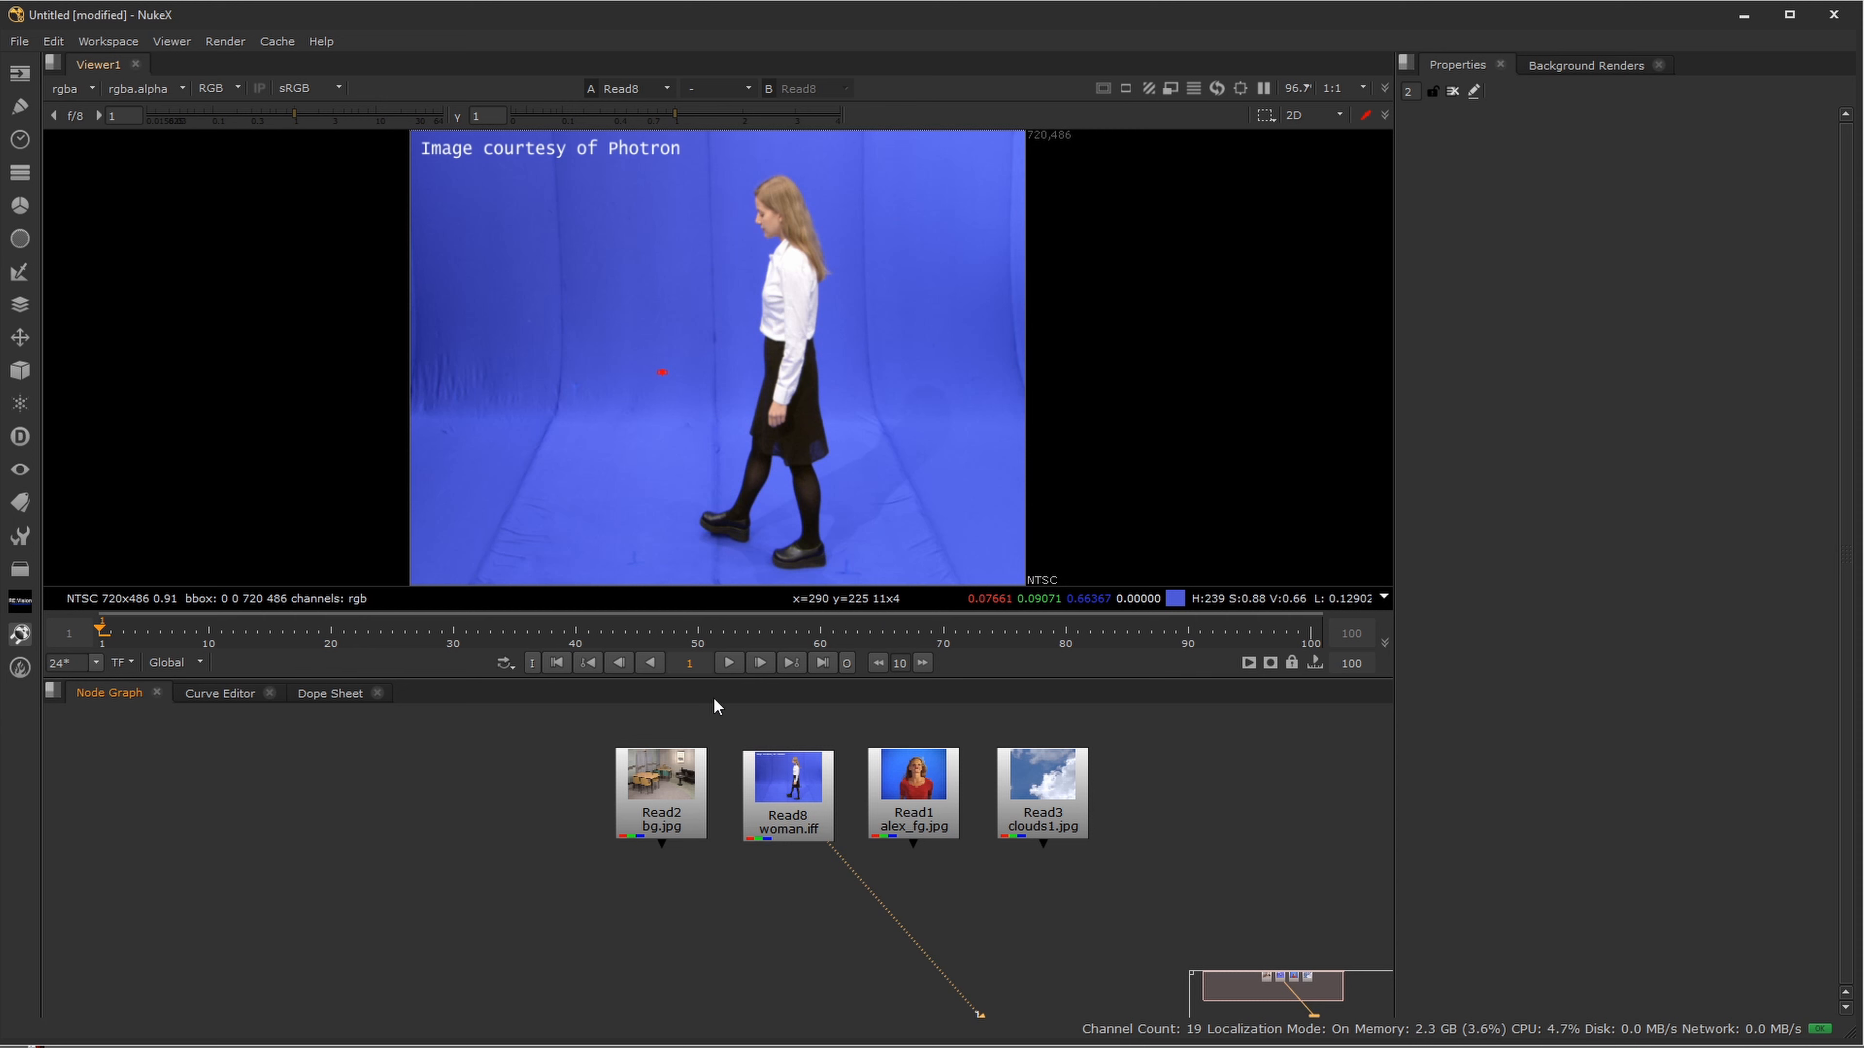
# - Add a Primatte node to the woman.iff Read node and place it a little below
pyautogui.click(796, 808)
pyautogui.press('Tab')
pyautogui.write('prim')
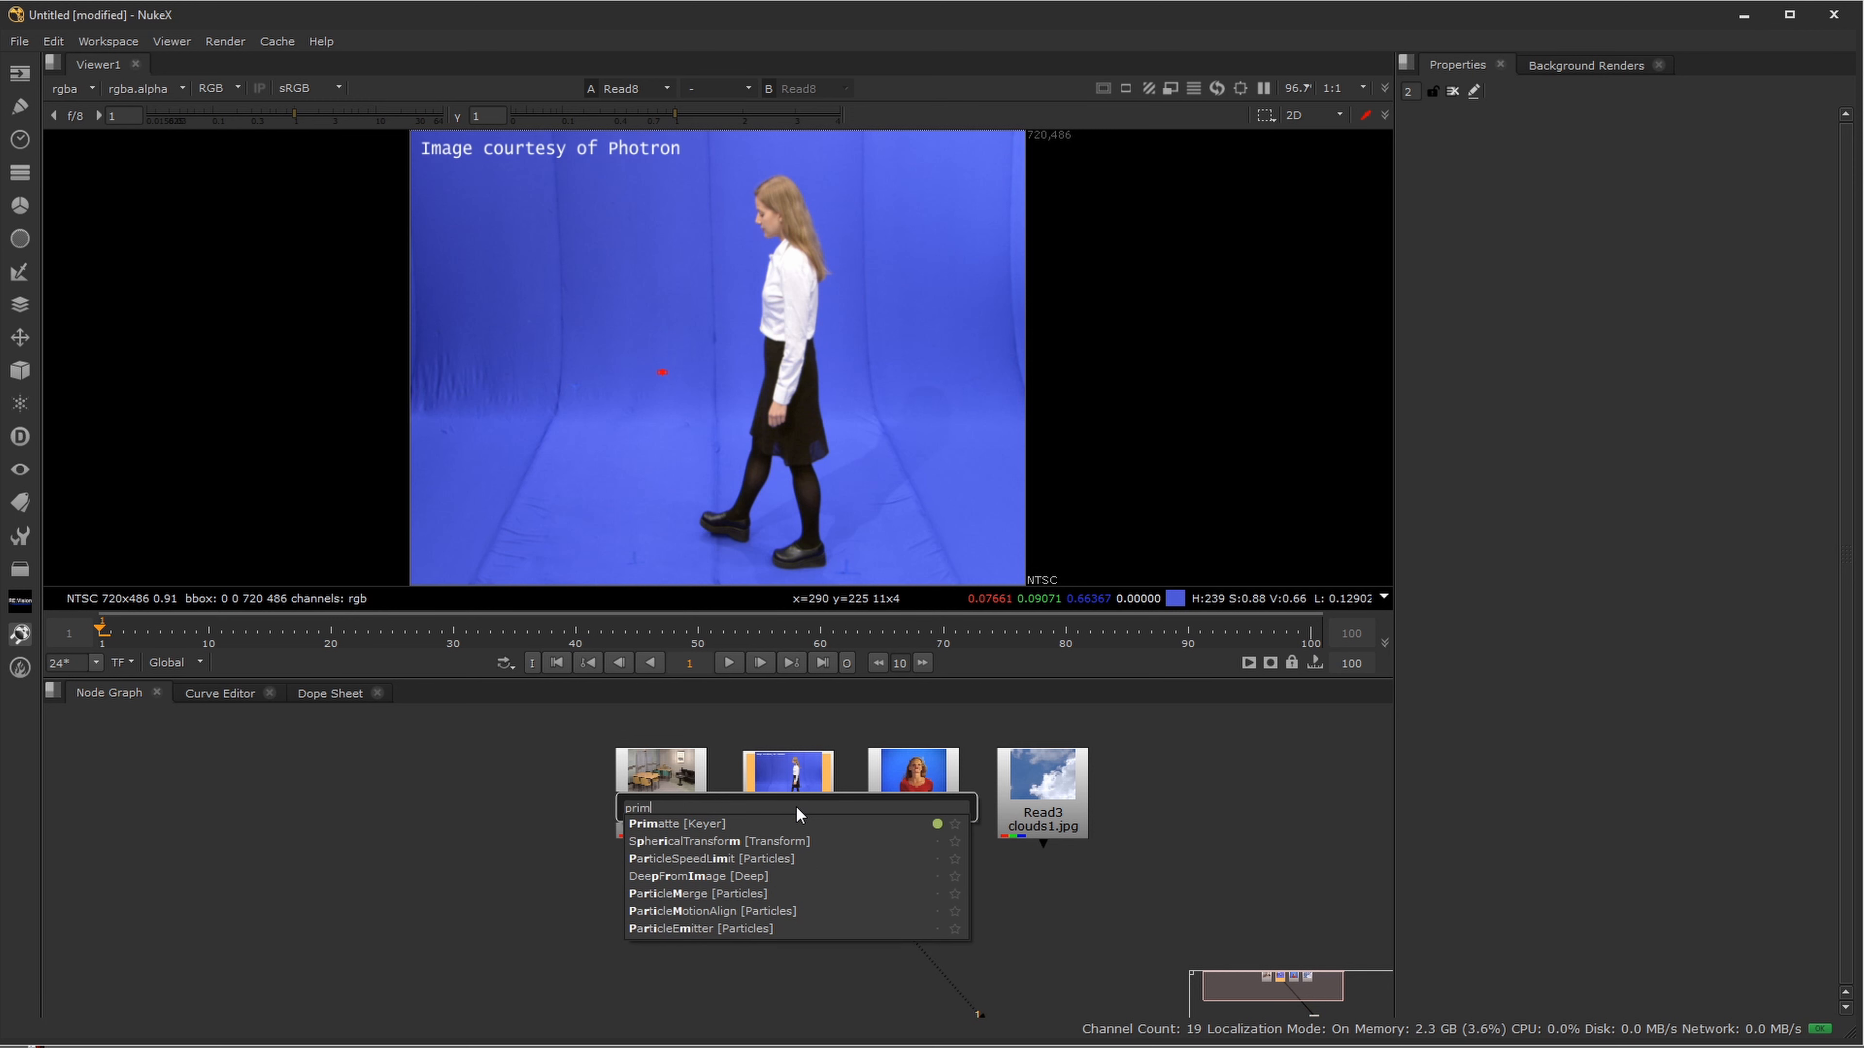
pyautogui.press('Down')
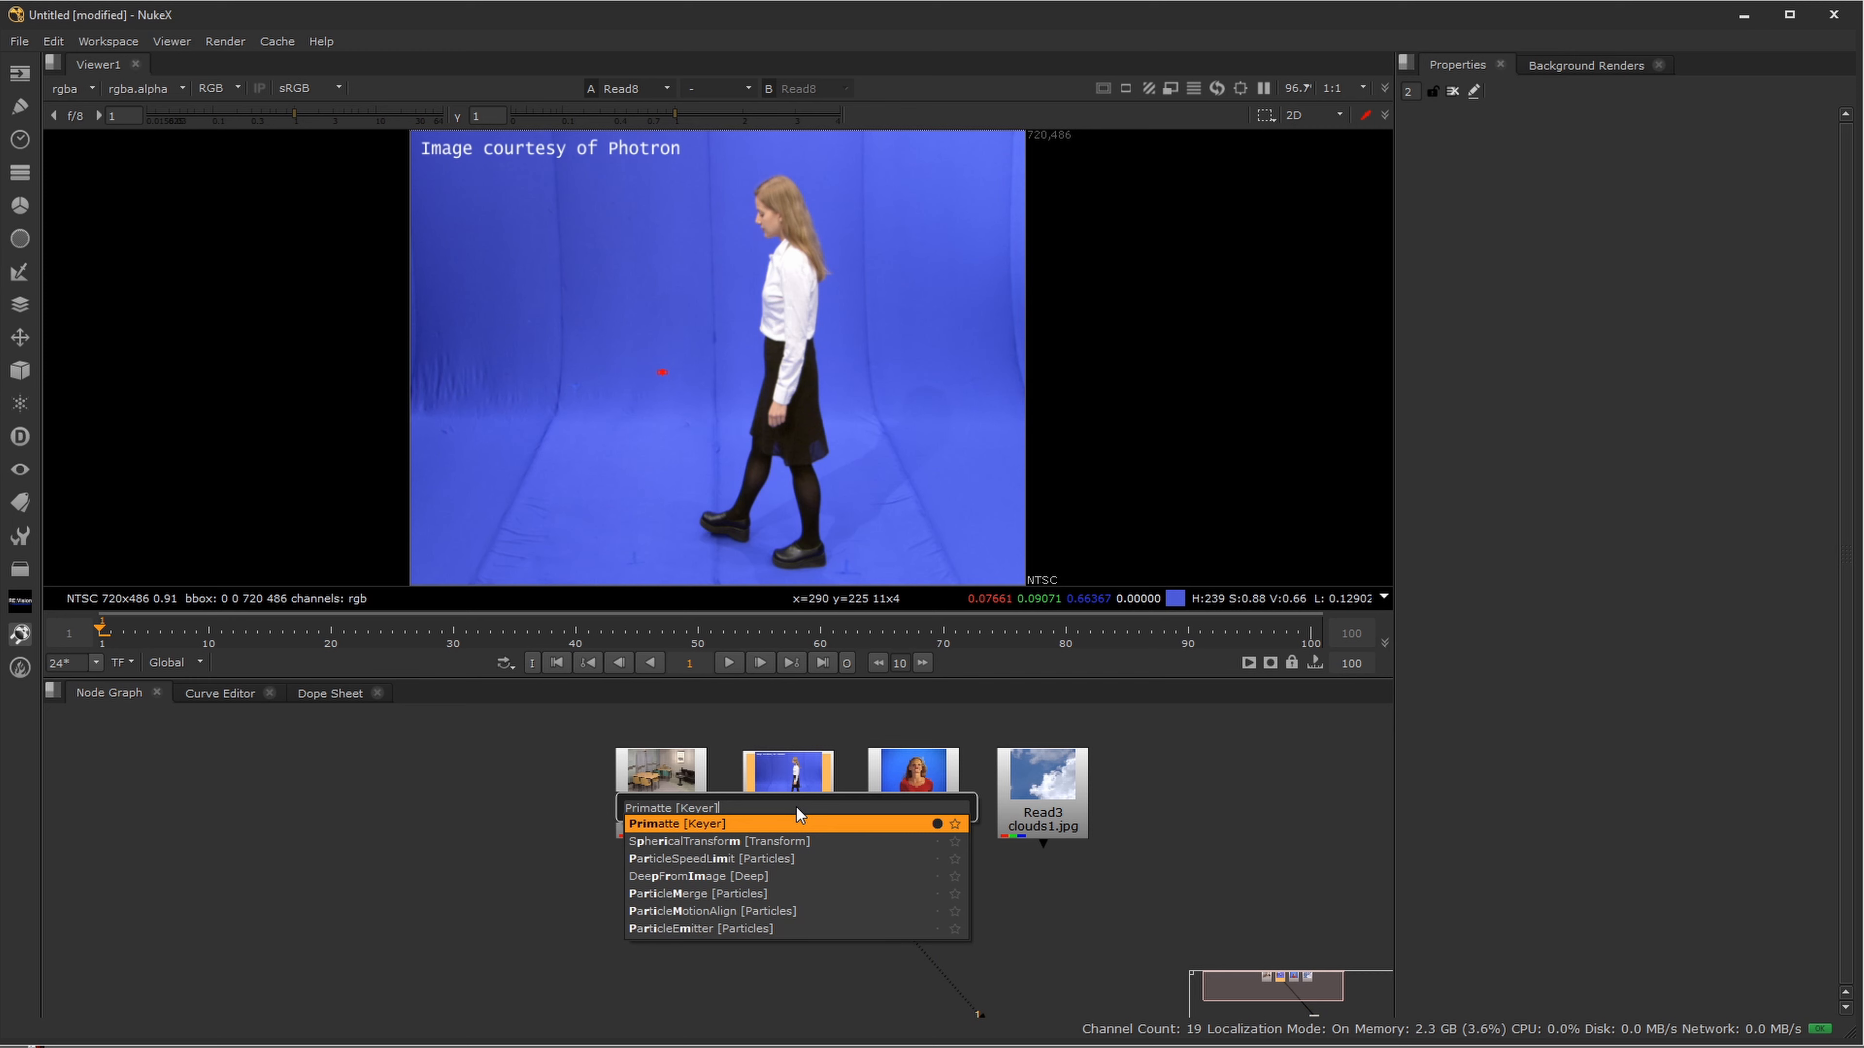
pyautogui.press('Return')
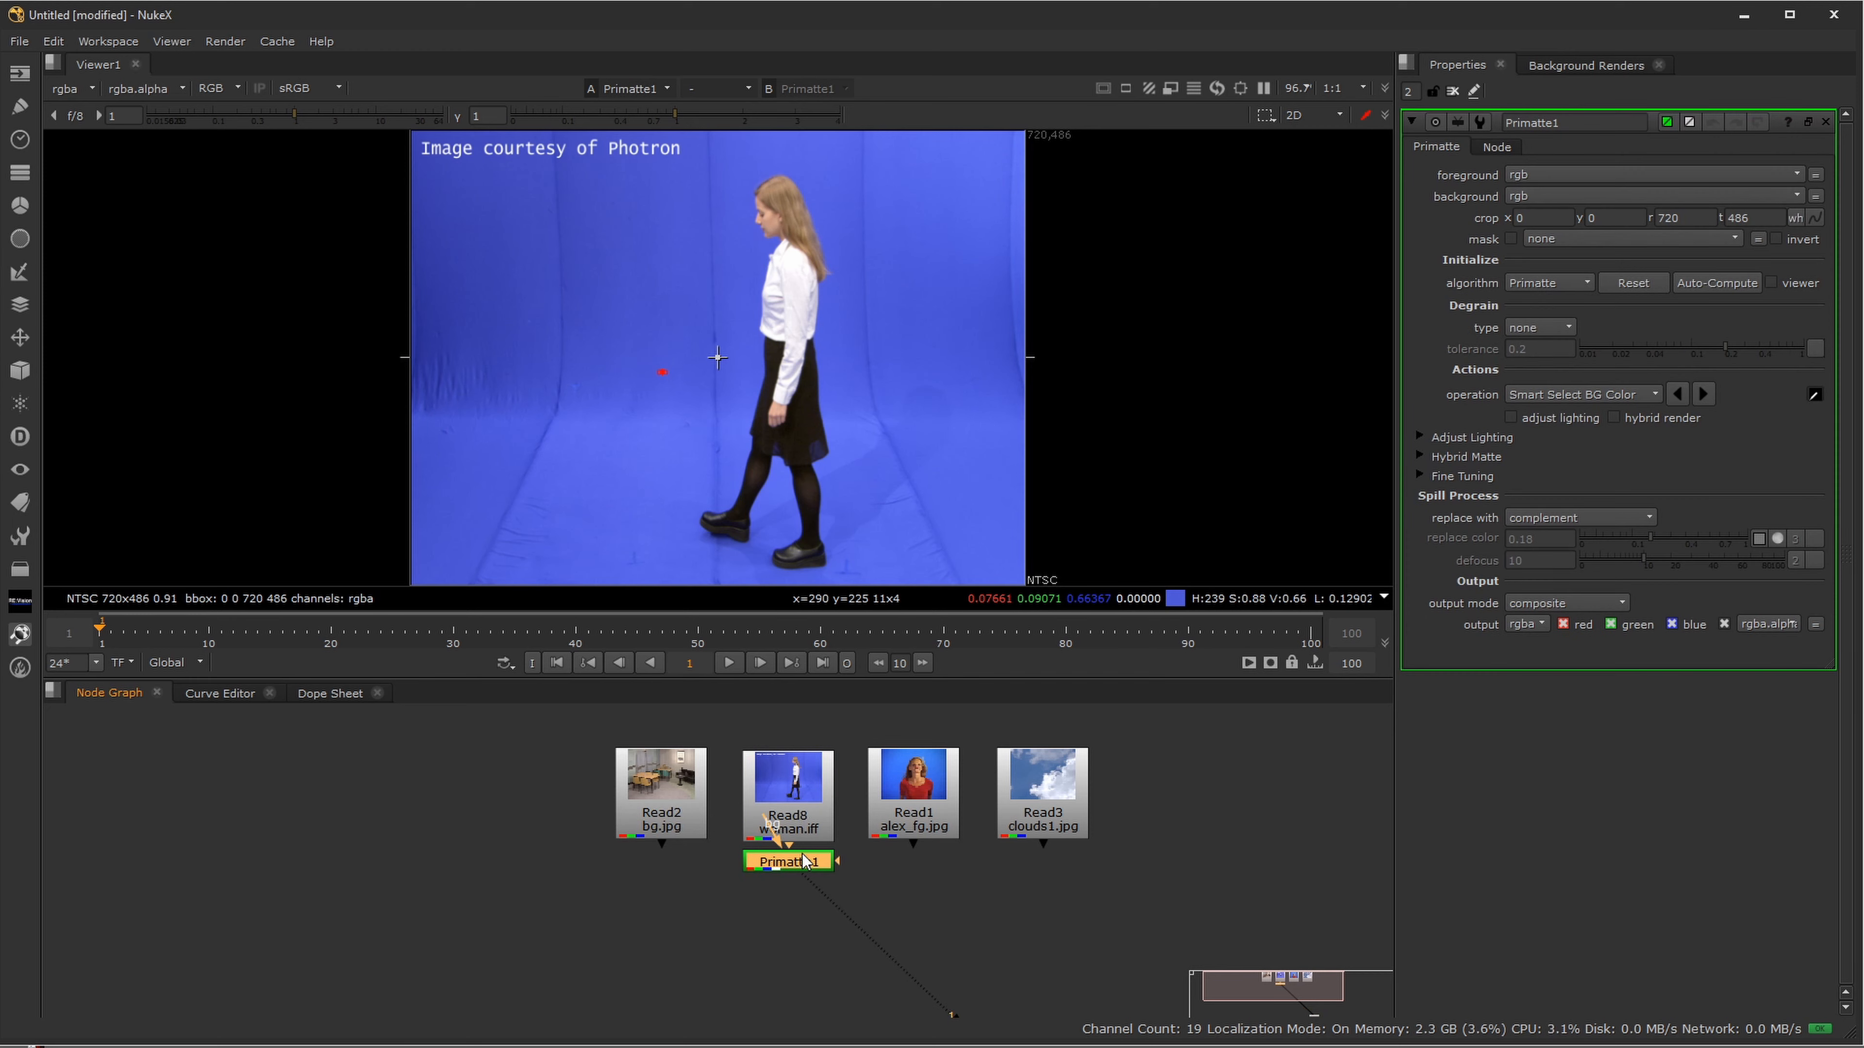
pyautogui.moveTo(807, 865); pyautogui.dragTo(810, 930)
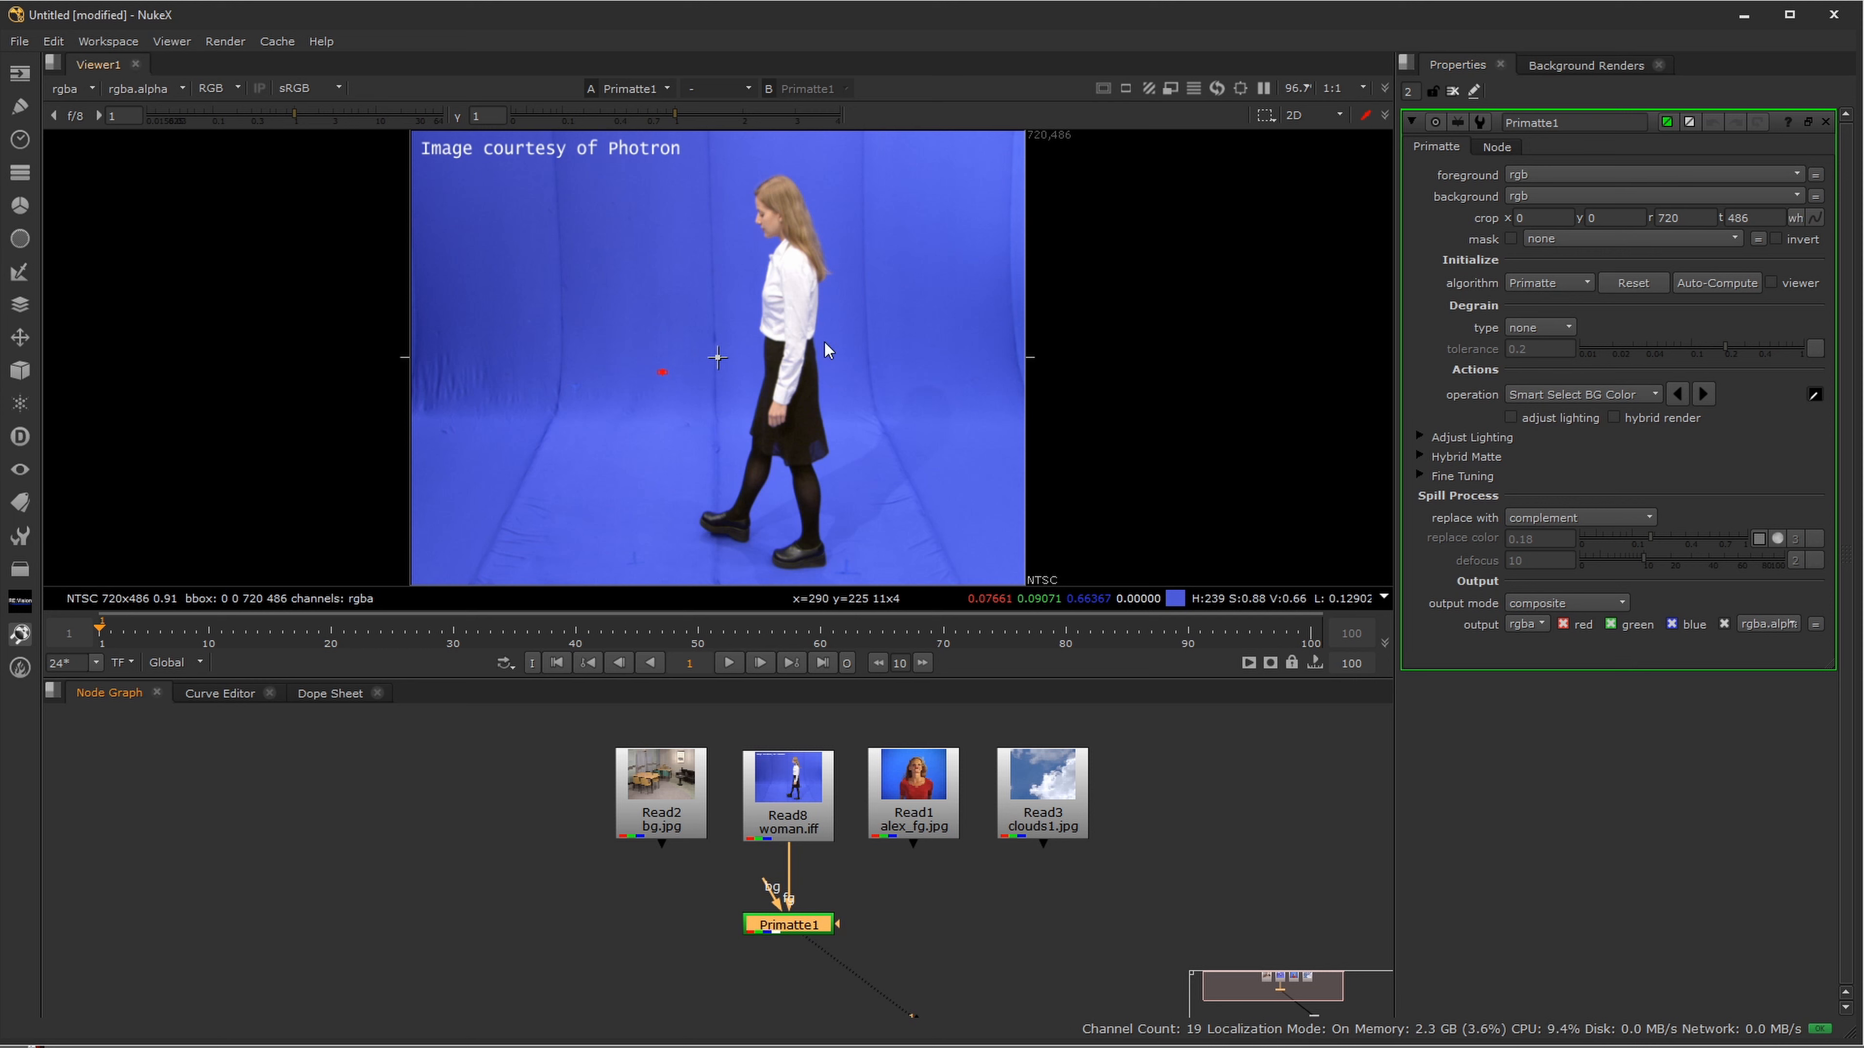
# - Sample the blue background just behind the woman's waist with Smart Select BG Color
pyautogui.scroll(2, 834, 339)
pyautogui.scroll(-1, 804, 398)
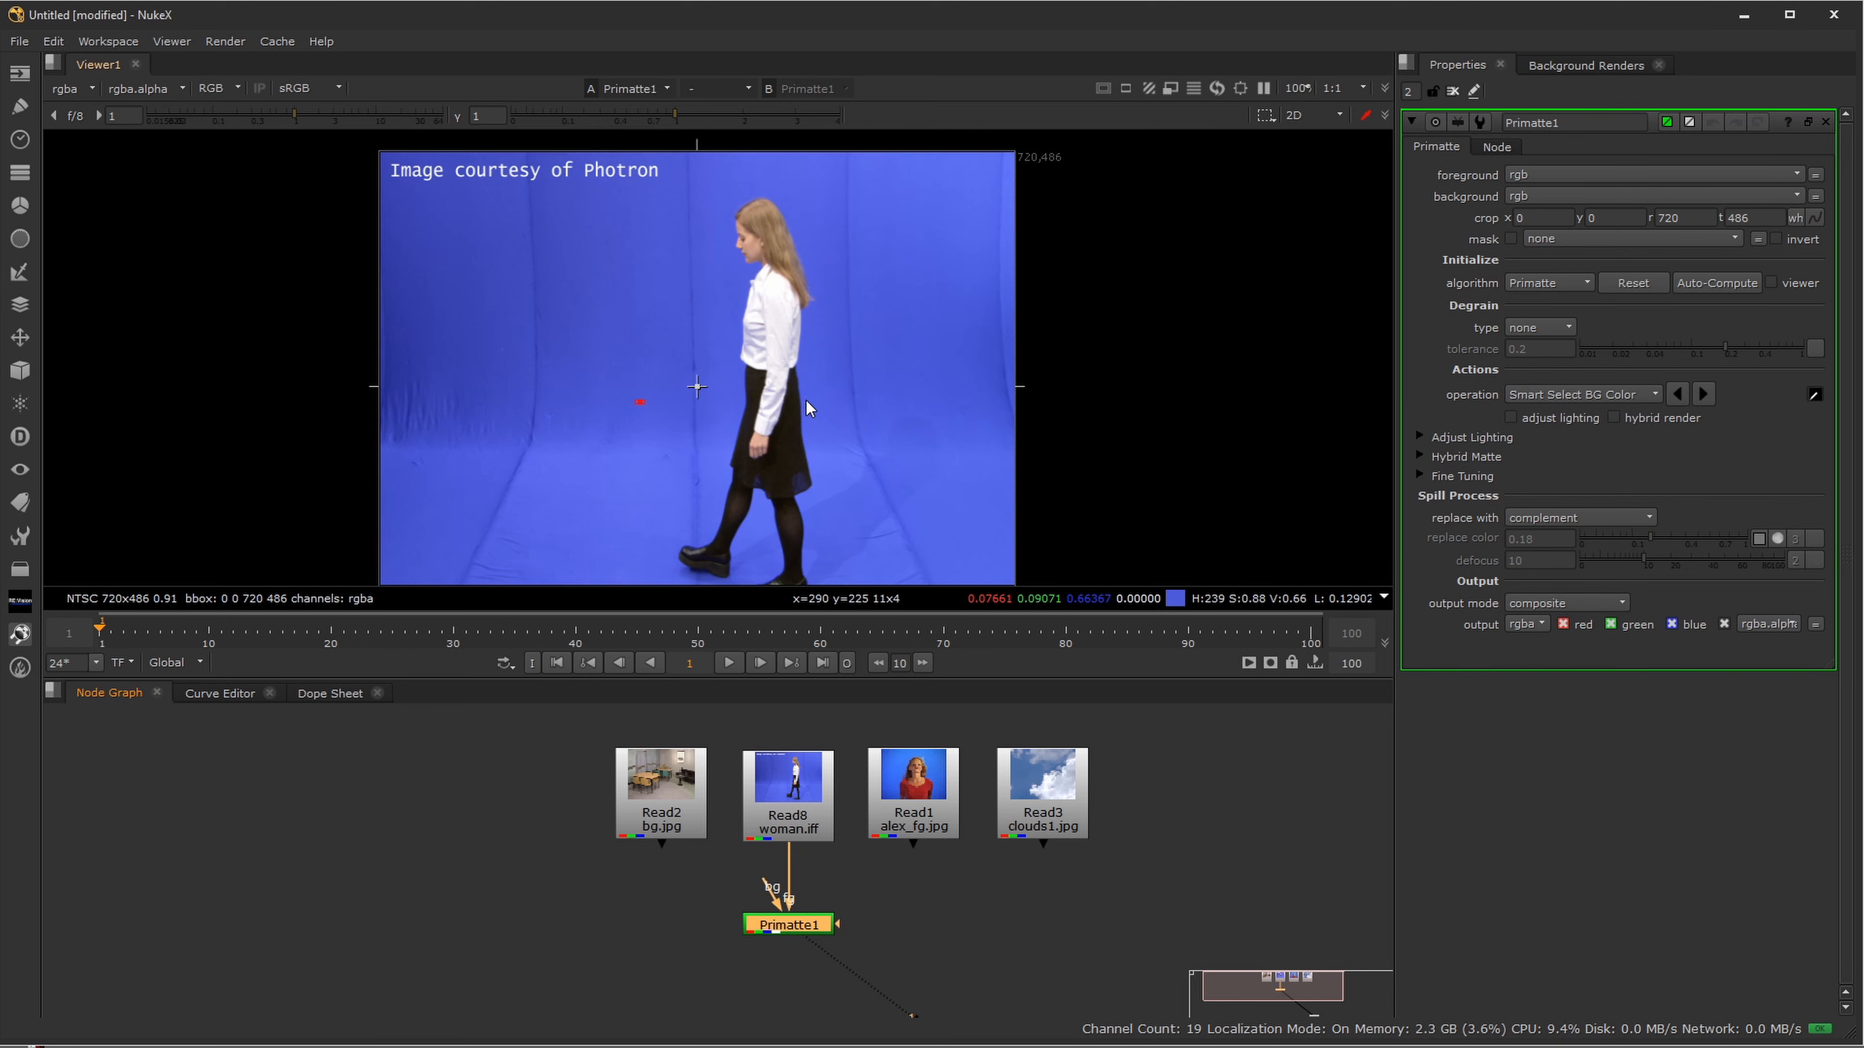
pyautogui.moveTo(946, 414)
pyautogui.mouseDown()
pyautogui.moveTo(980, 371)
pyautogui.moveTo(970, 389)
pyautogui.mouseUp()
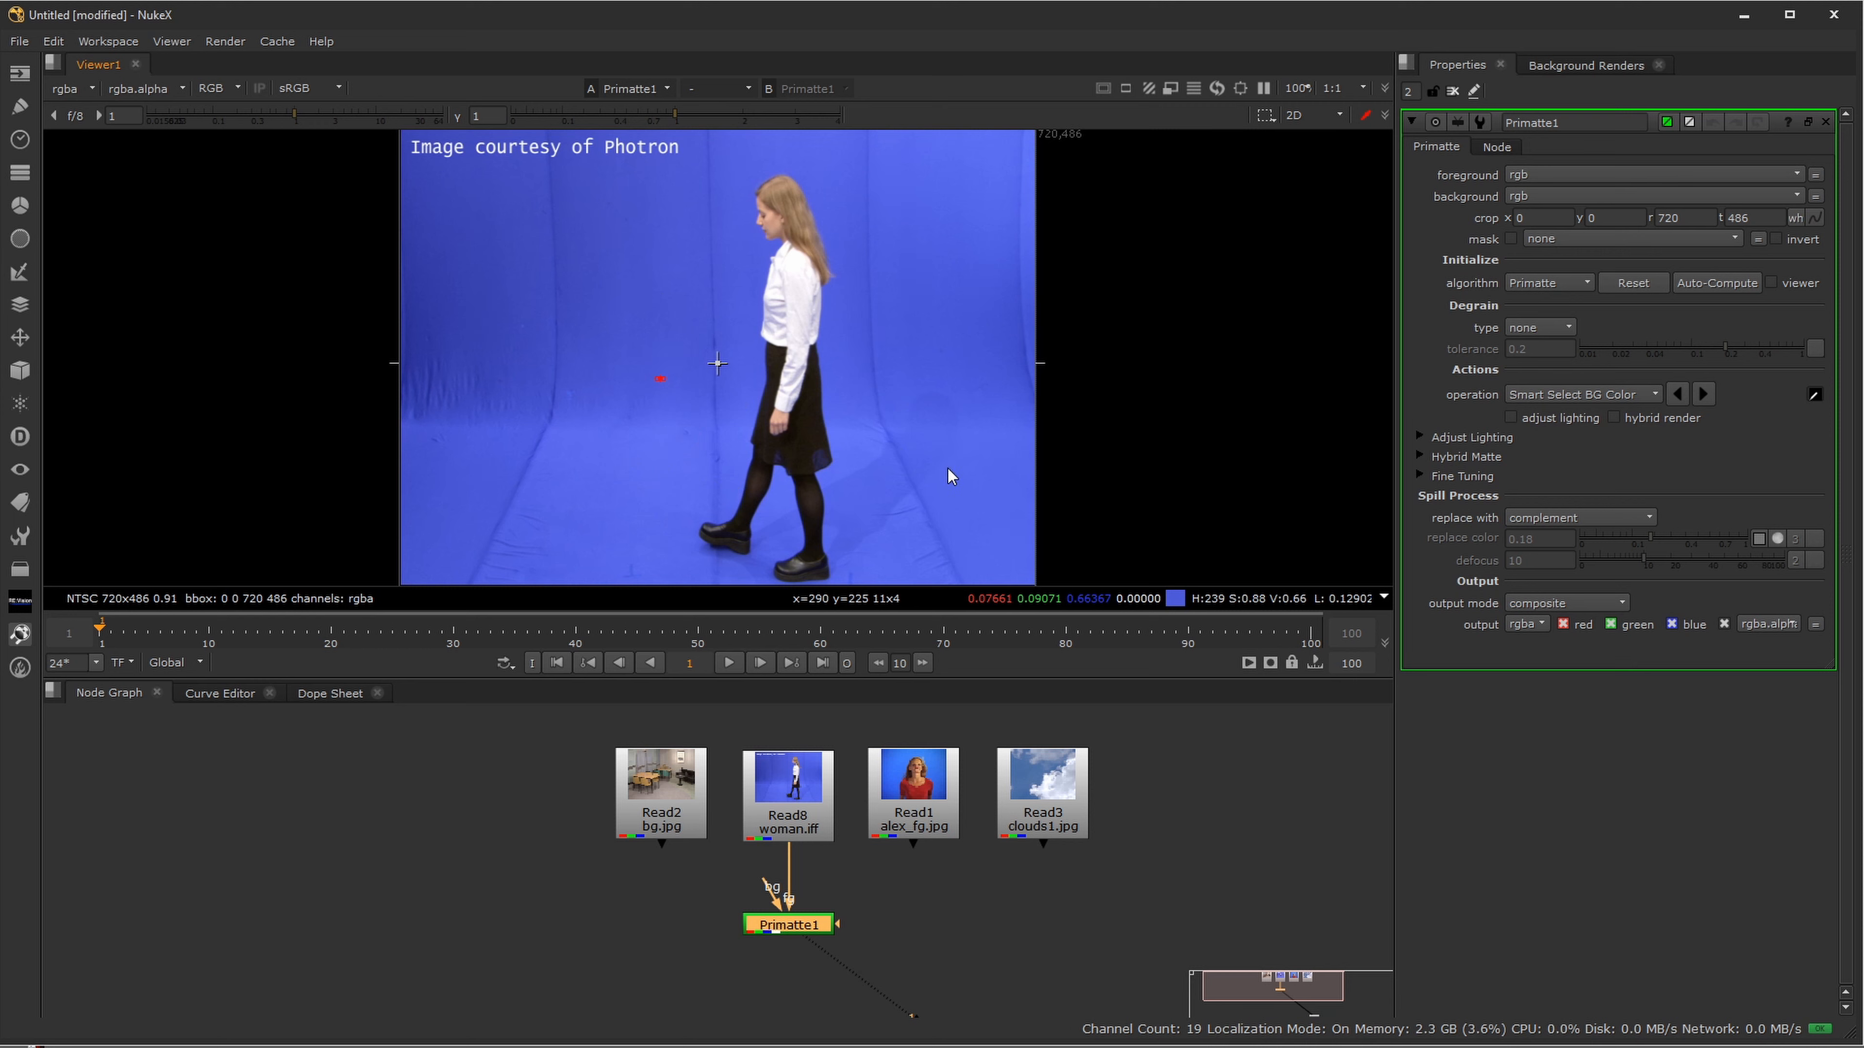
pyautogui.scroll(1, 948, 469)
pyautogui.scroll(-1, 980, 467)
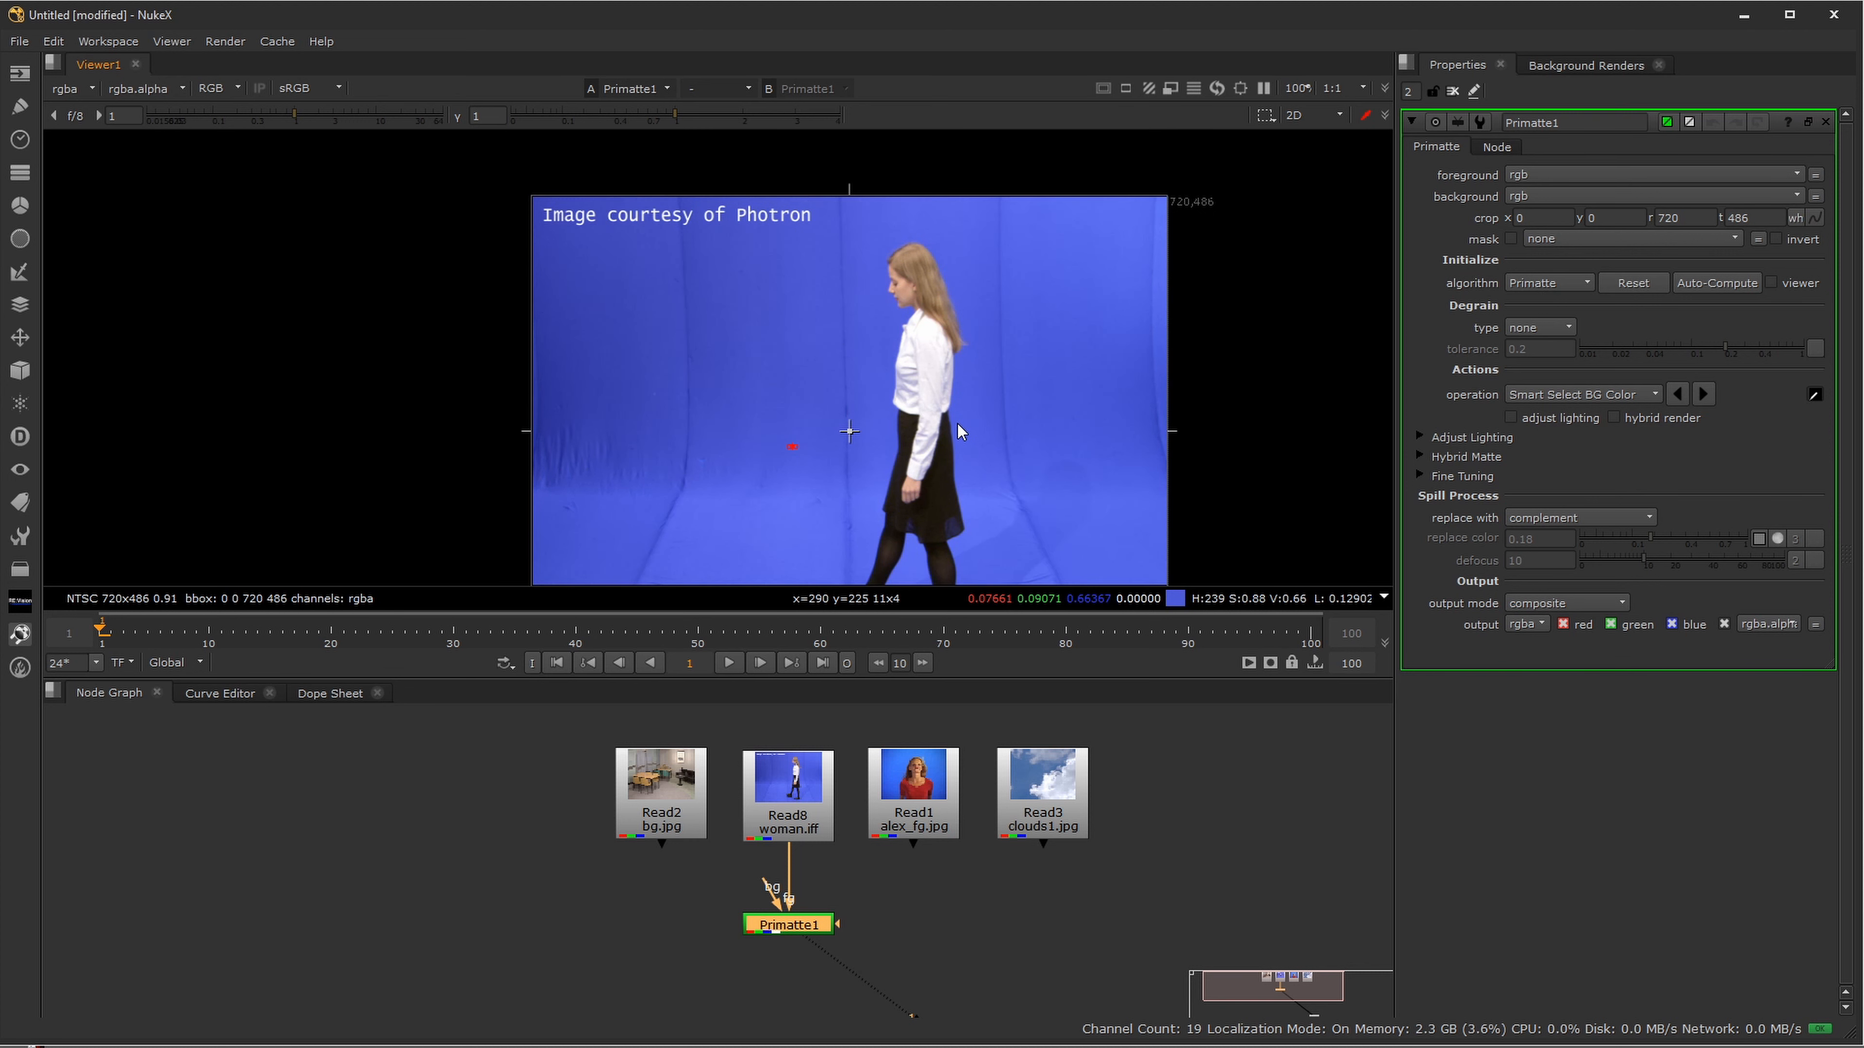
pyautogui.keyDown('ctrl'); pyautogui.click(960, 435); pyautogui.keyUp('ctrl')
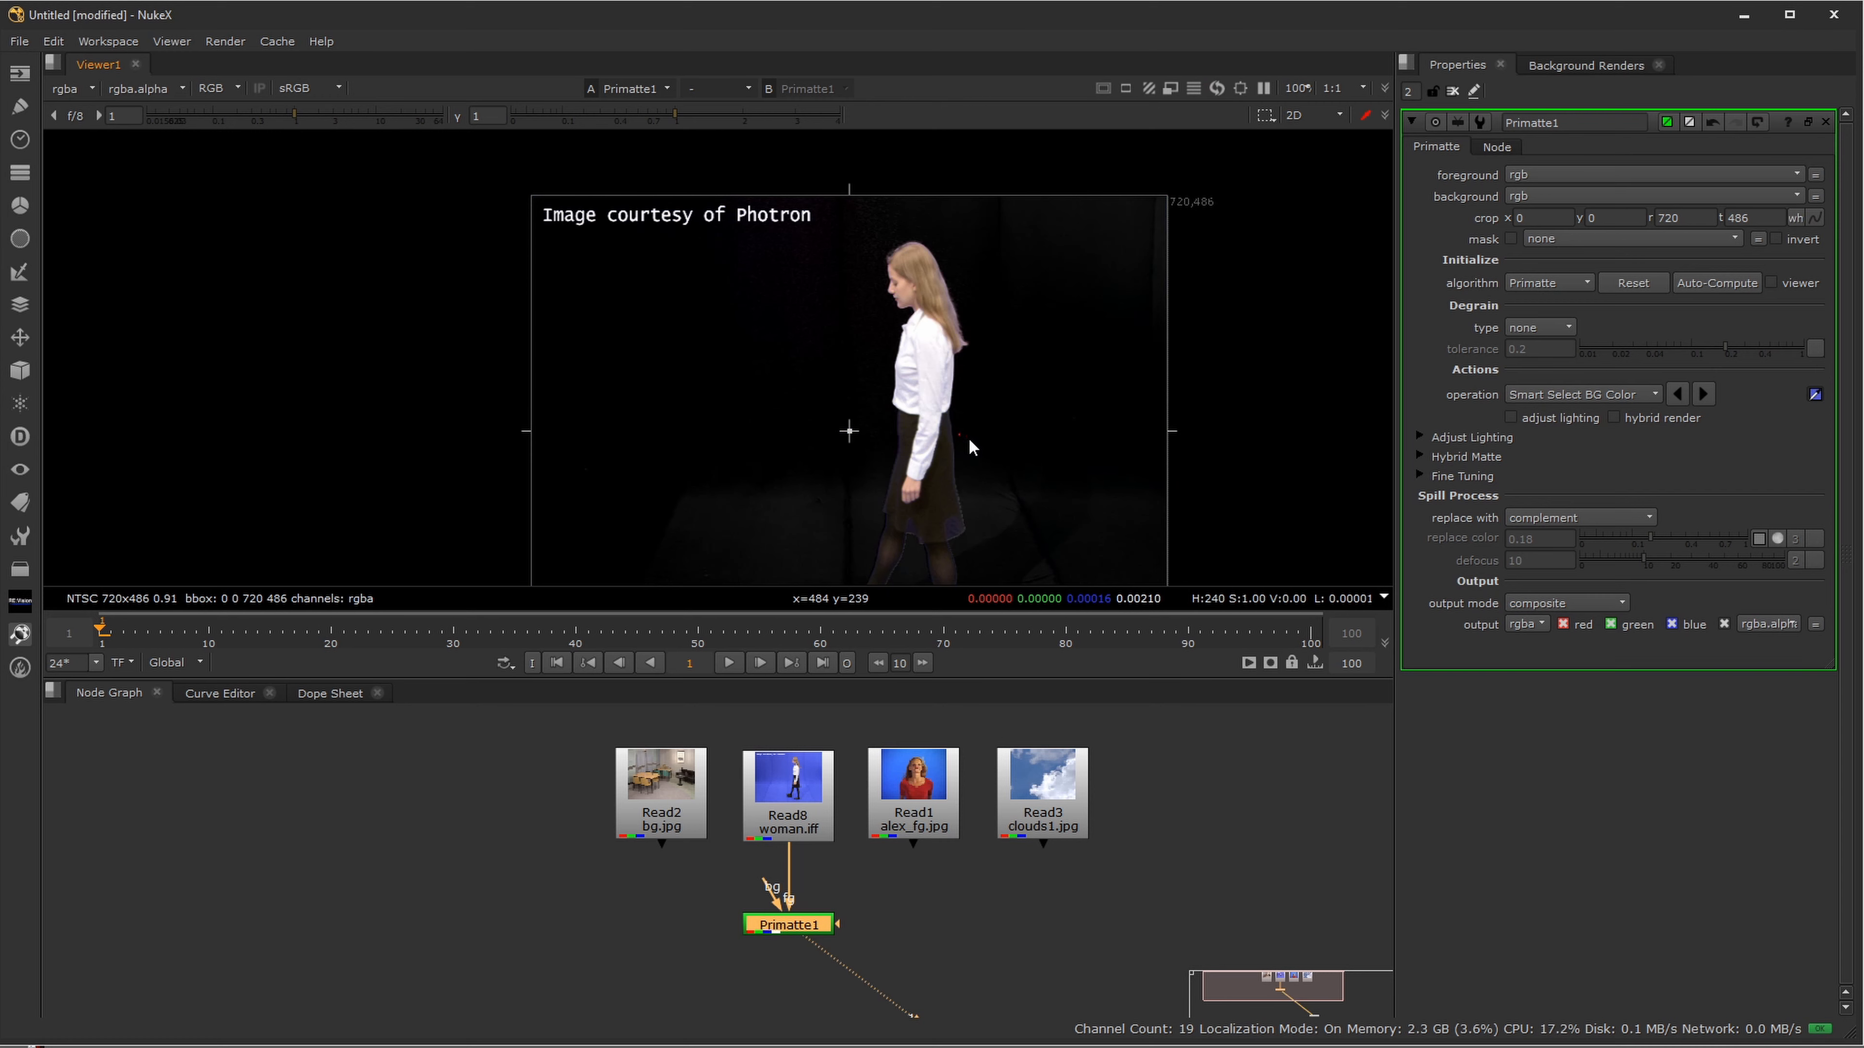
# - Enlarge the viewer to full size and inspect the keyed woman in colour and in the alpha channel
pyautogui.moveTo(1047, 480); pyautogui.dragTo(991, 359)
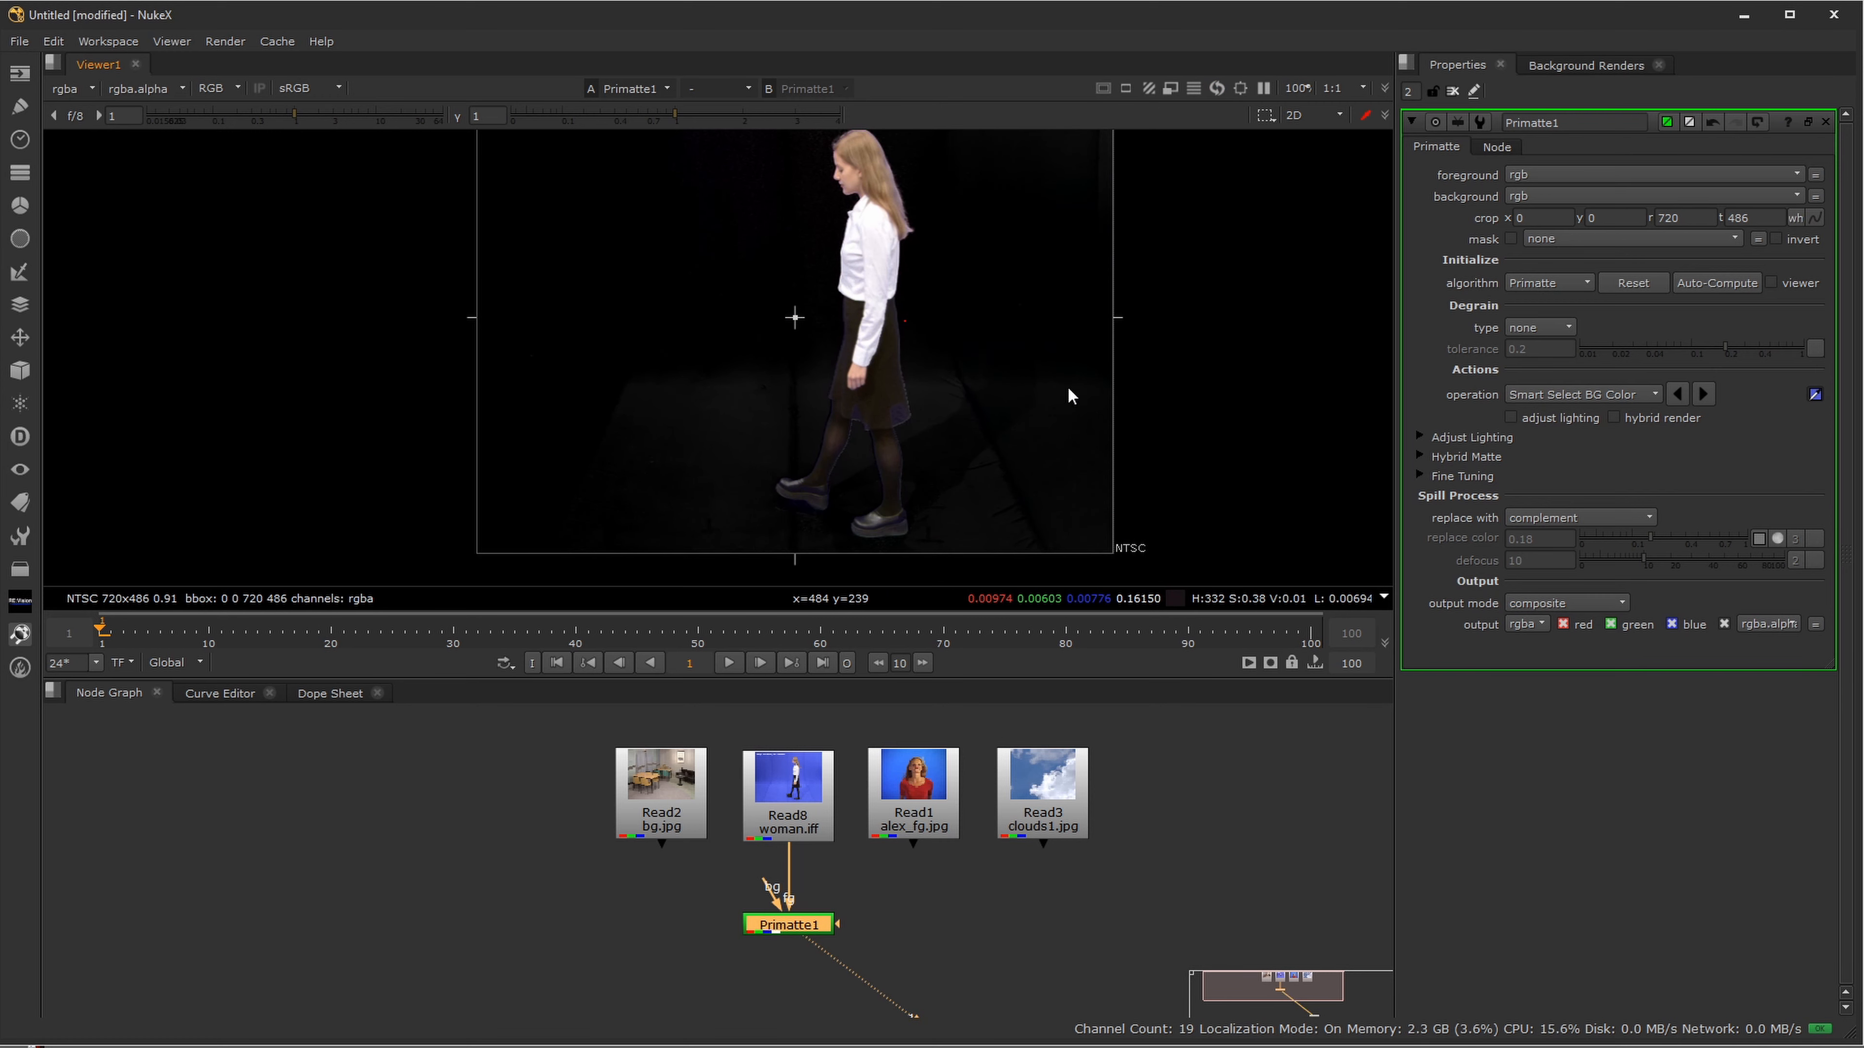
pyautogui.press('space')
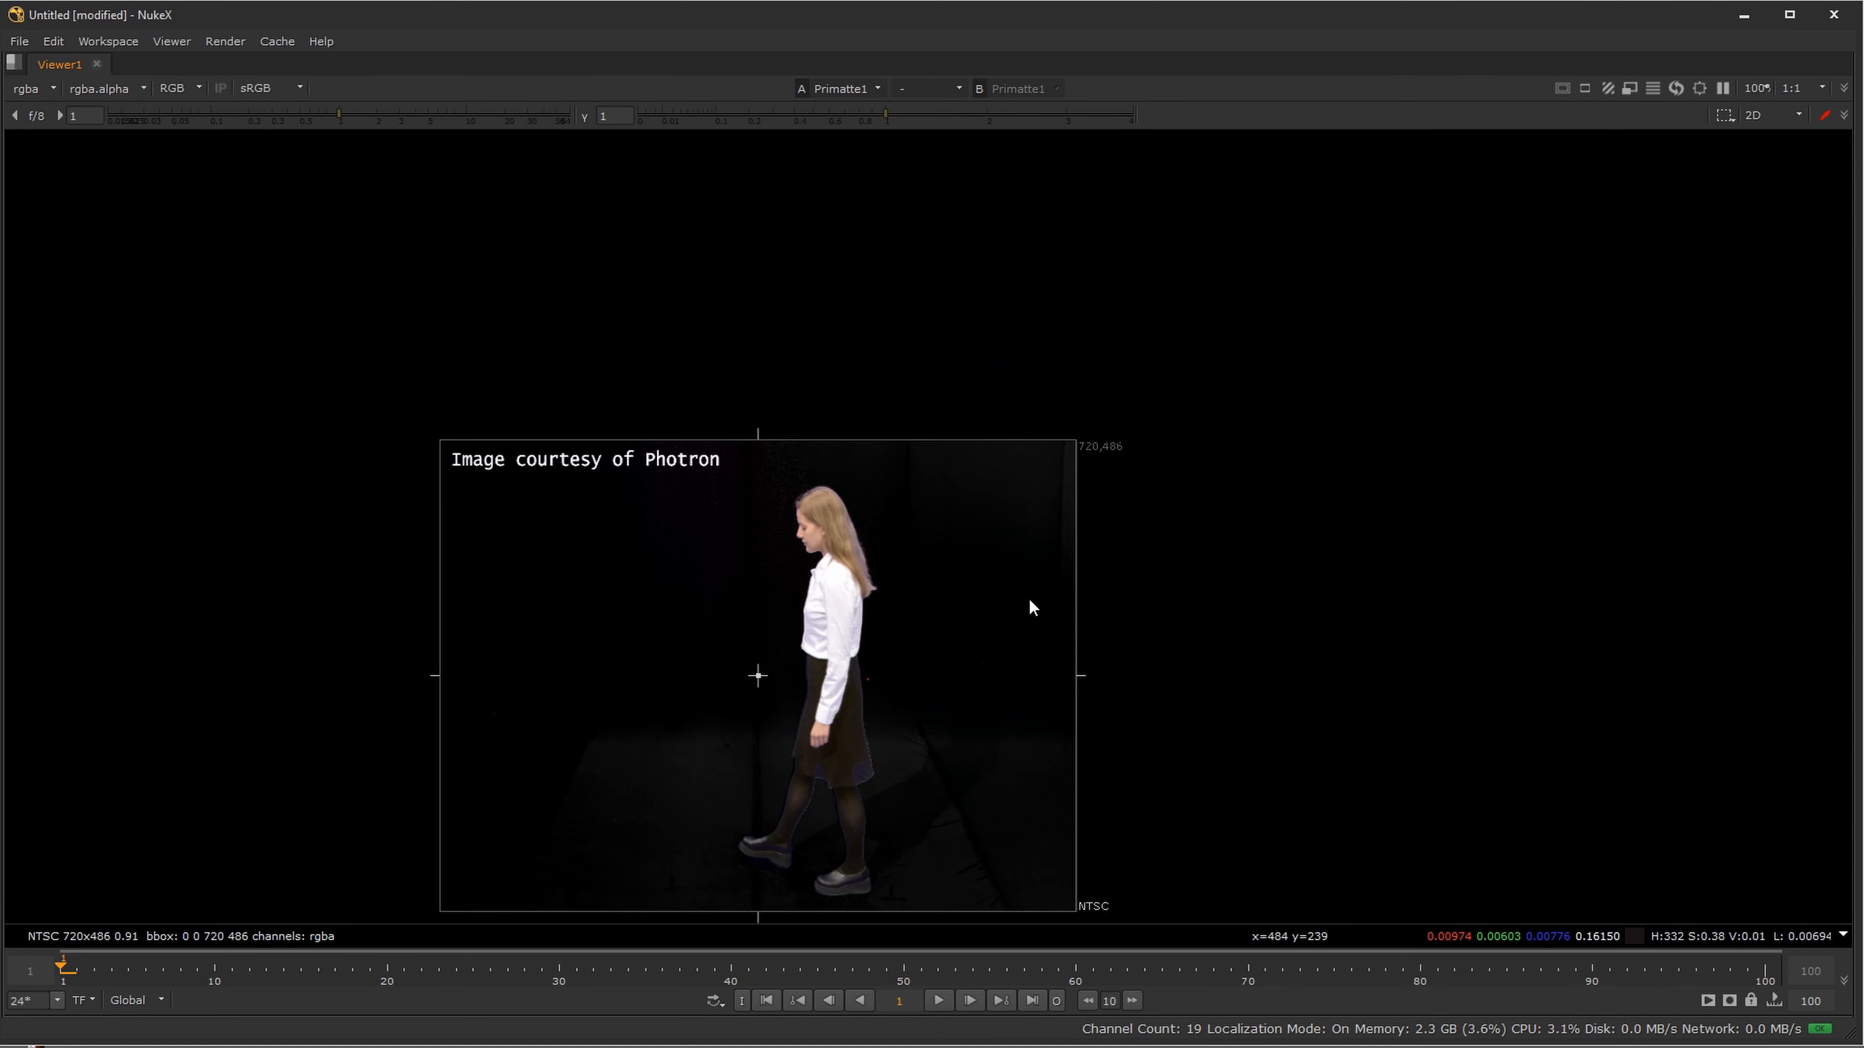
pyautogui.moveTo(1029, 600); pyautogui.dragTo(1061, 580)
pyautogui.press('f')
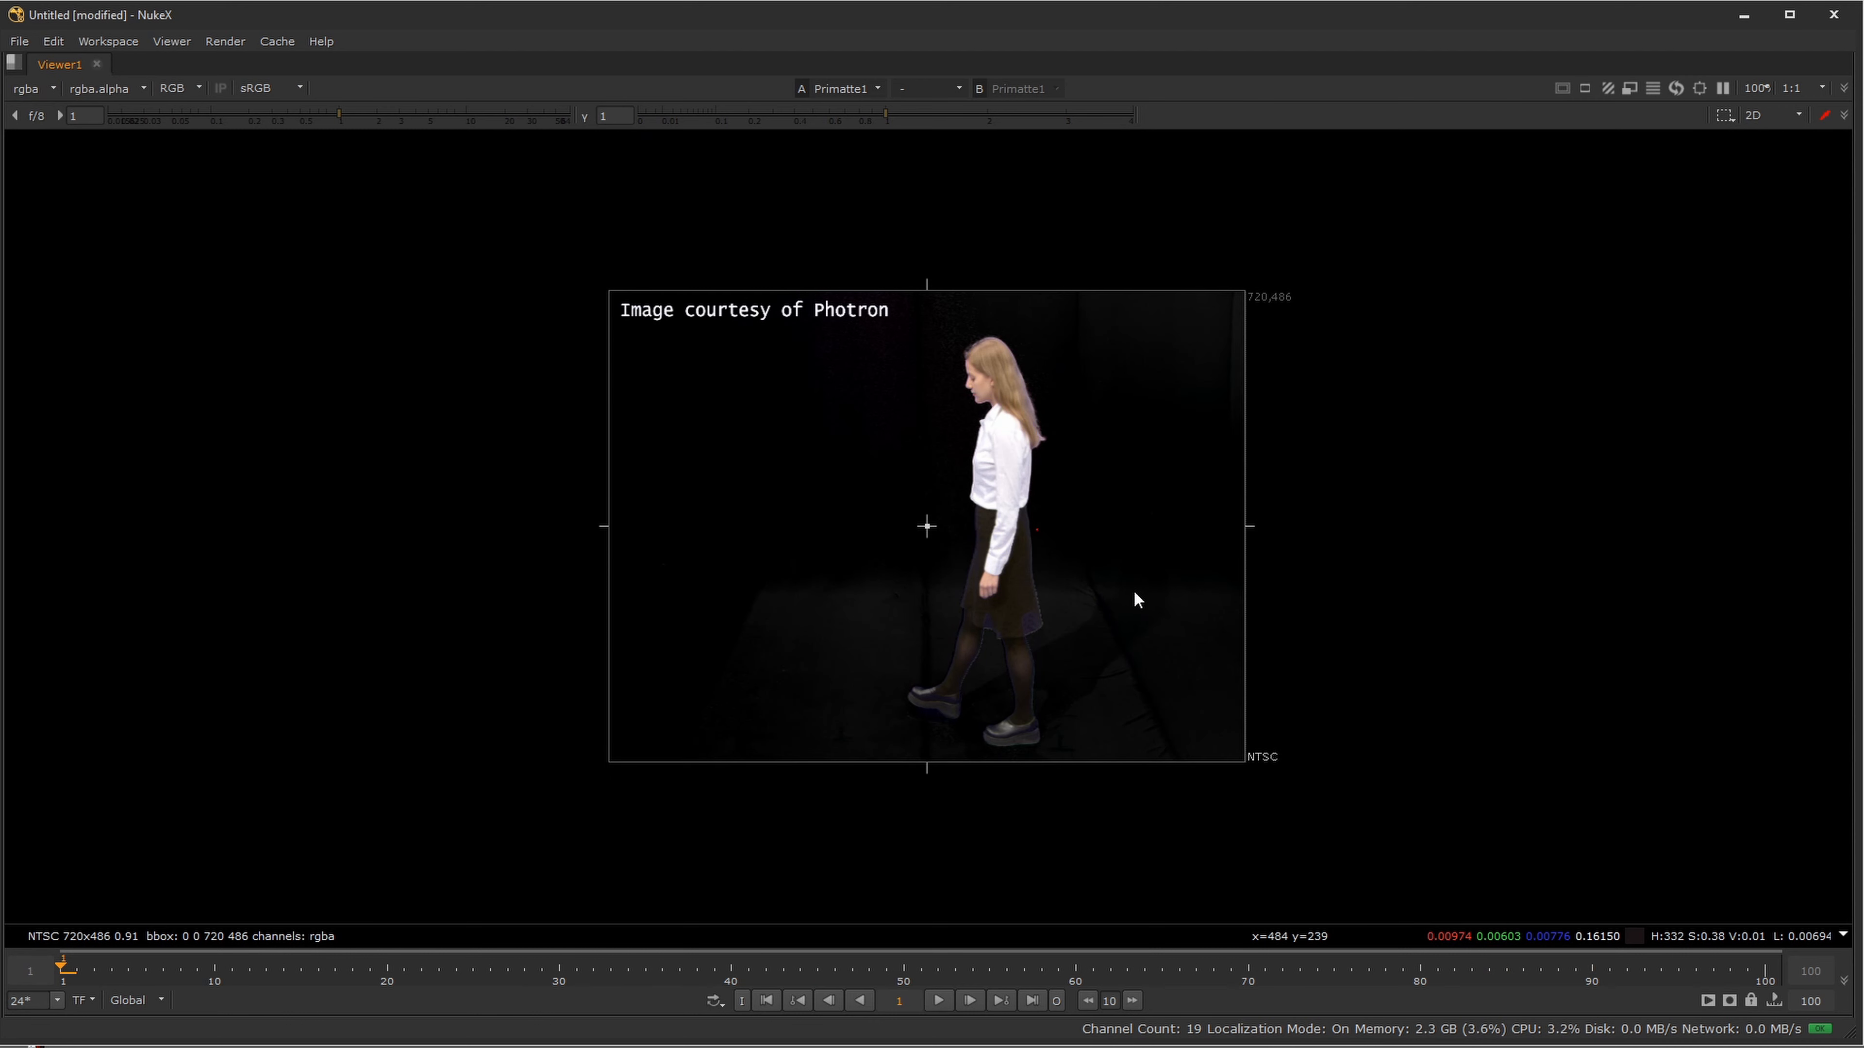
pyautogui.press('=')
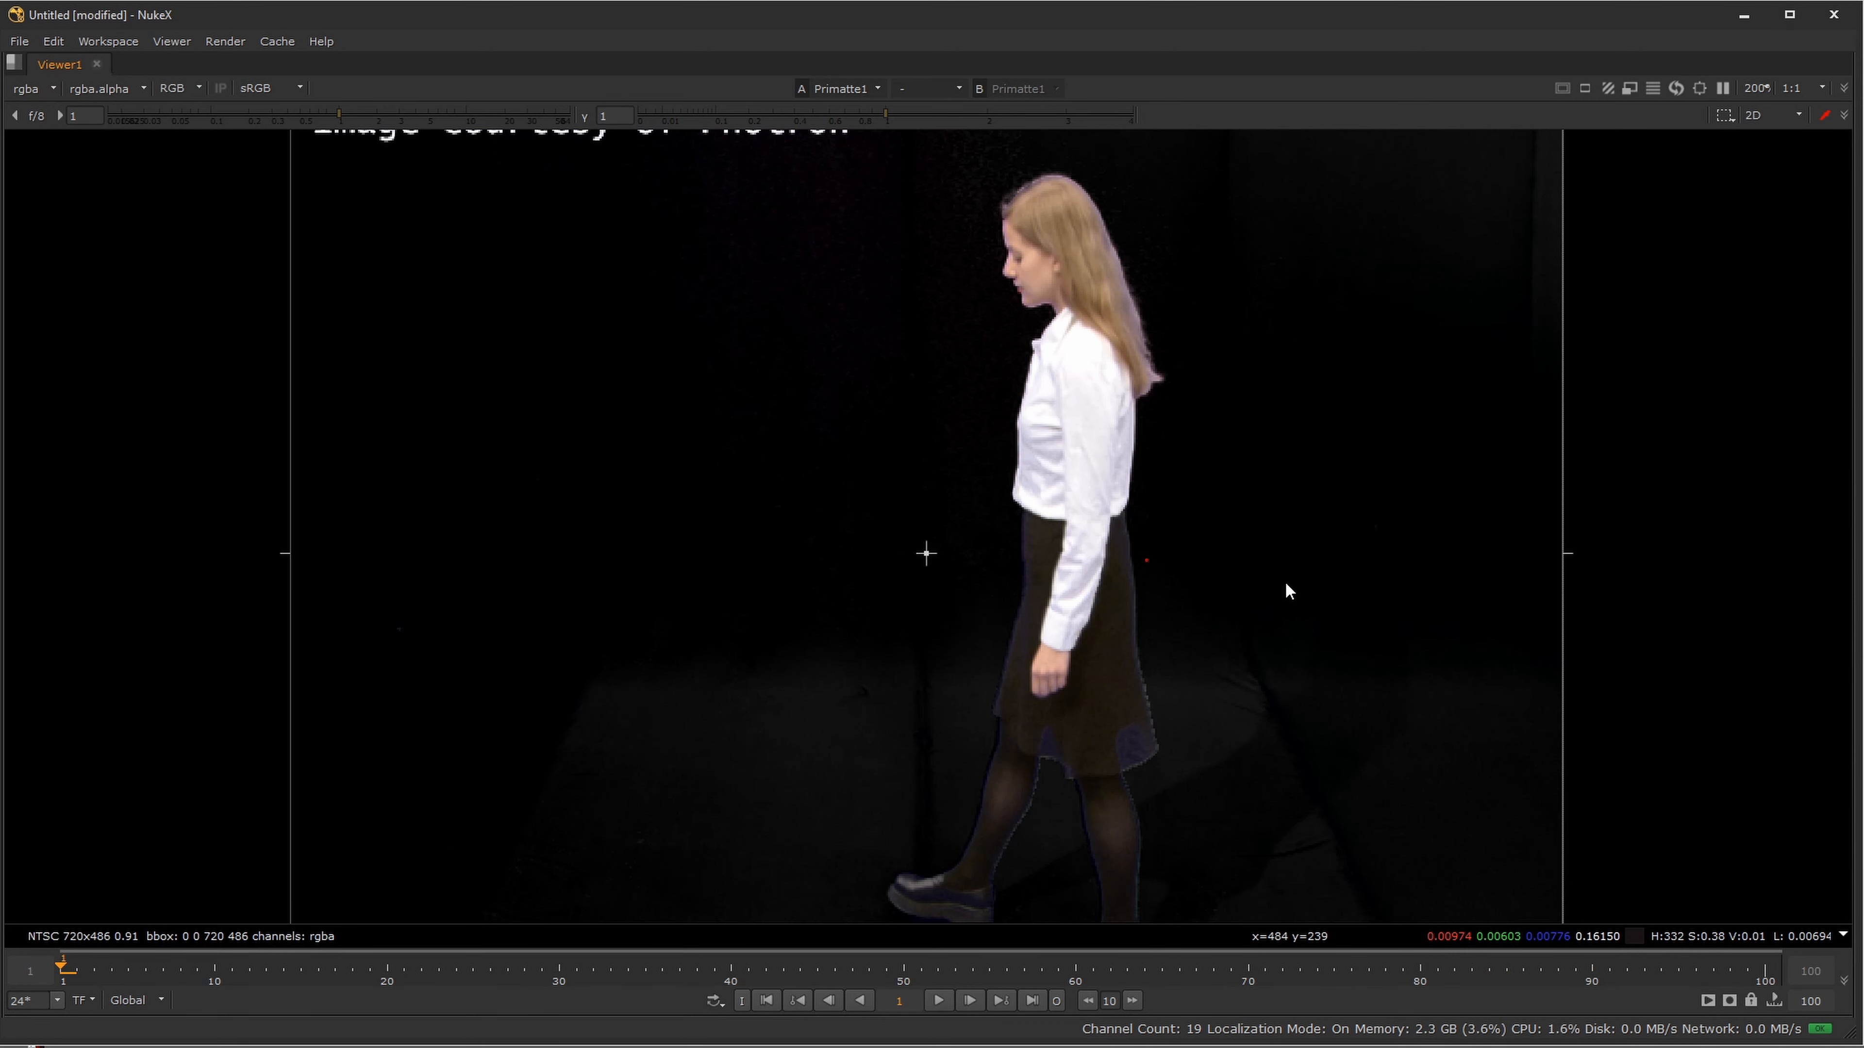
pyautogui.press('a')
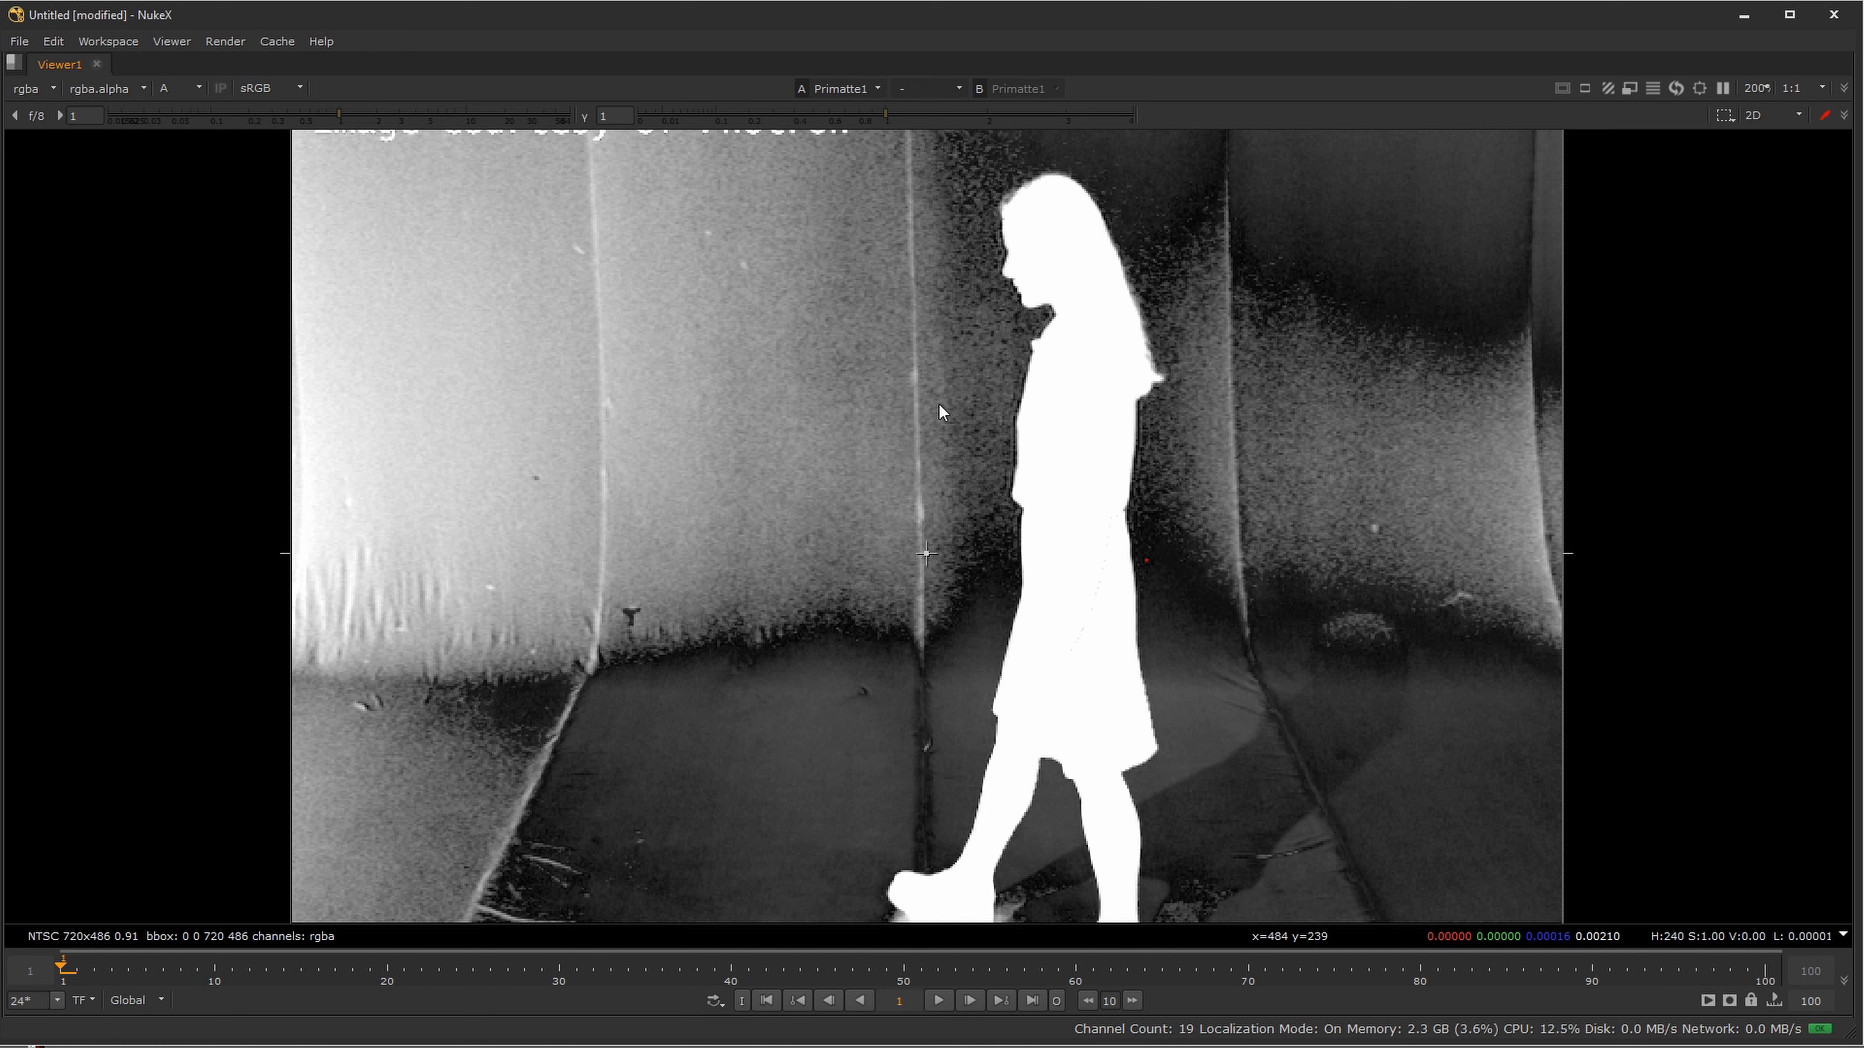
# - Resample the background colour on the floor near the shoes, then behind the woman's back, and restore the full layout
pyautogui.moveTo(1238, 754); pyautogui.dragTo(1198, 593)
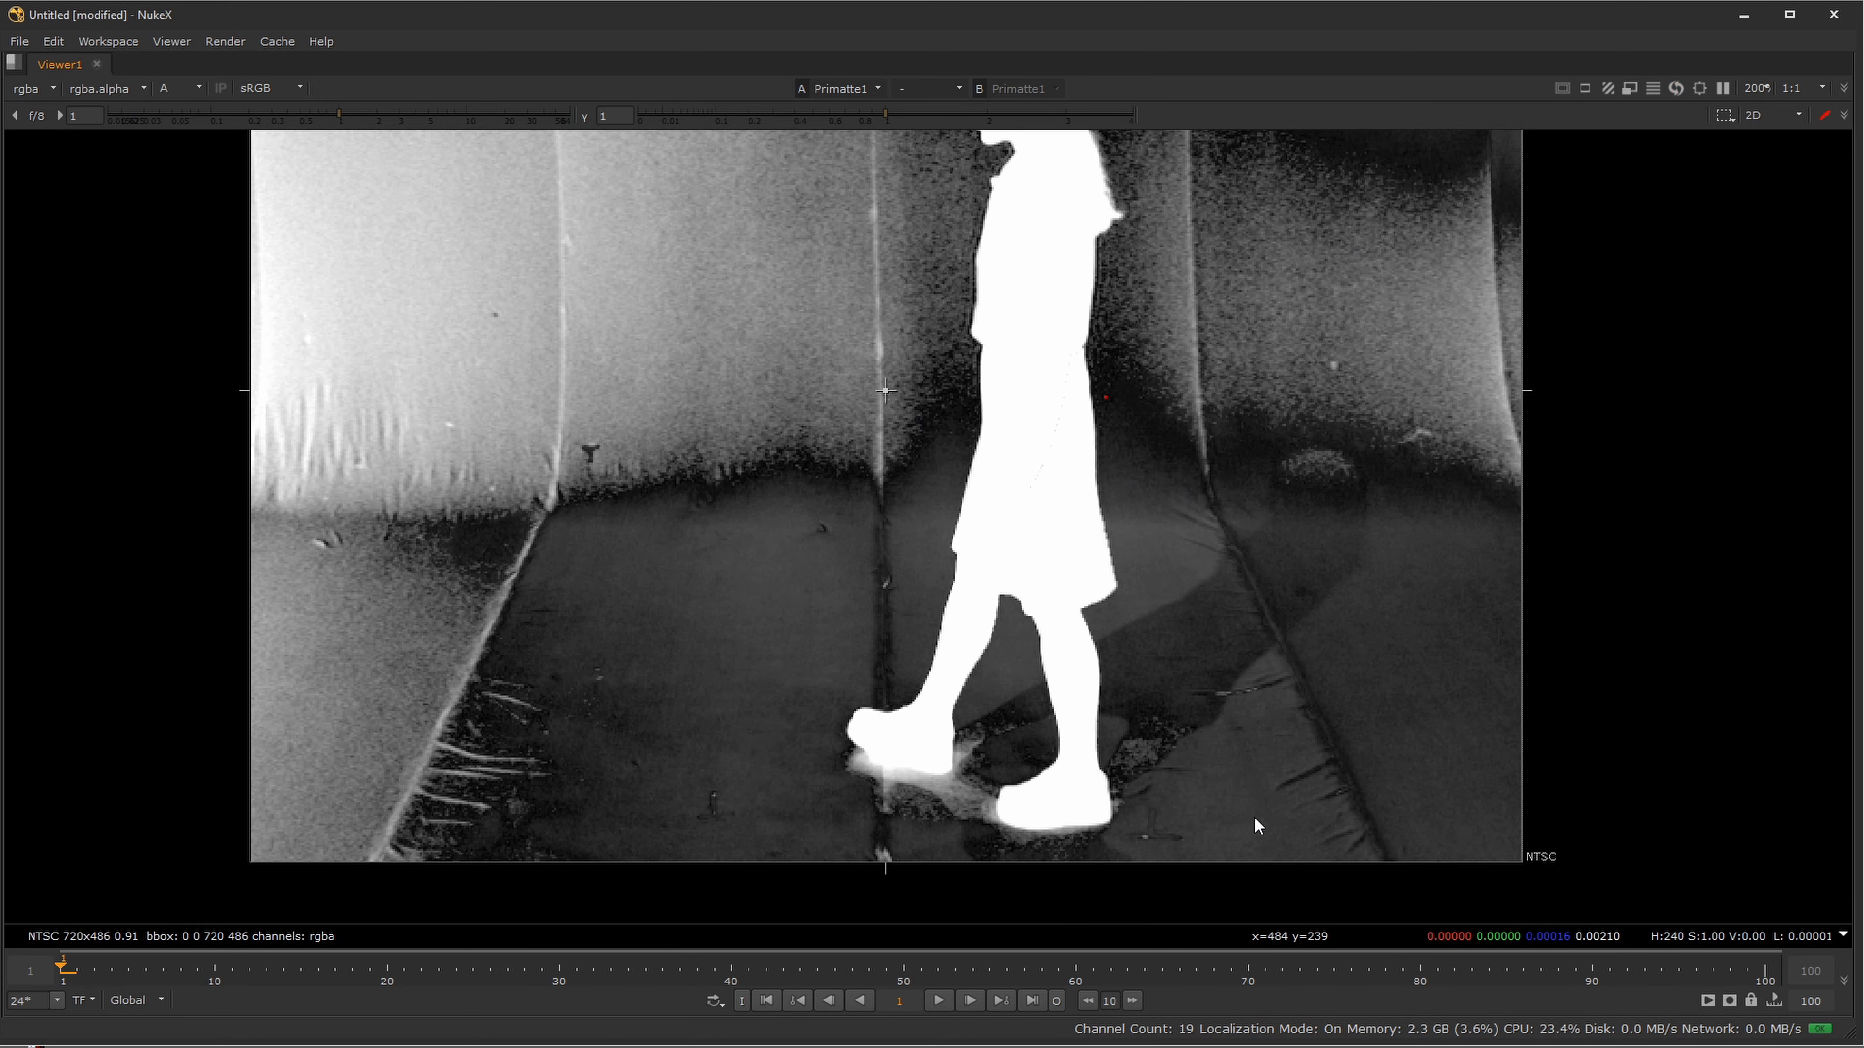
pyautogui.keyDown('ctrl'); pyautogui.click(1232, 778); pyautogui.keyUp('ctrl')
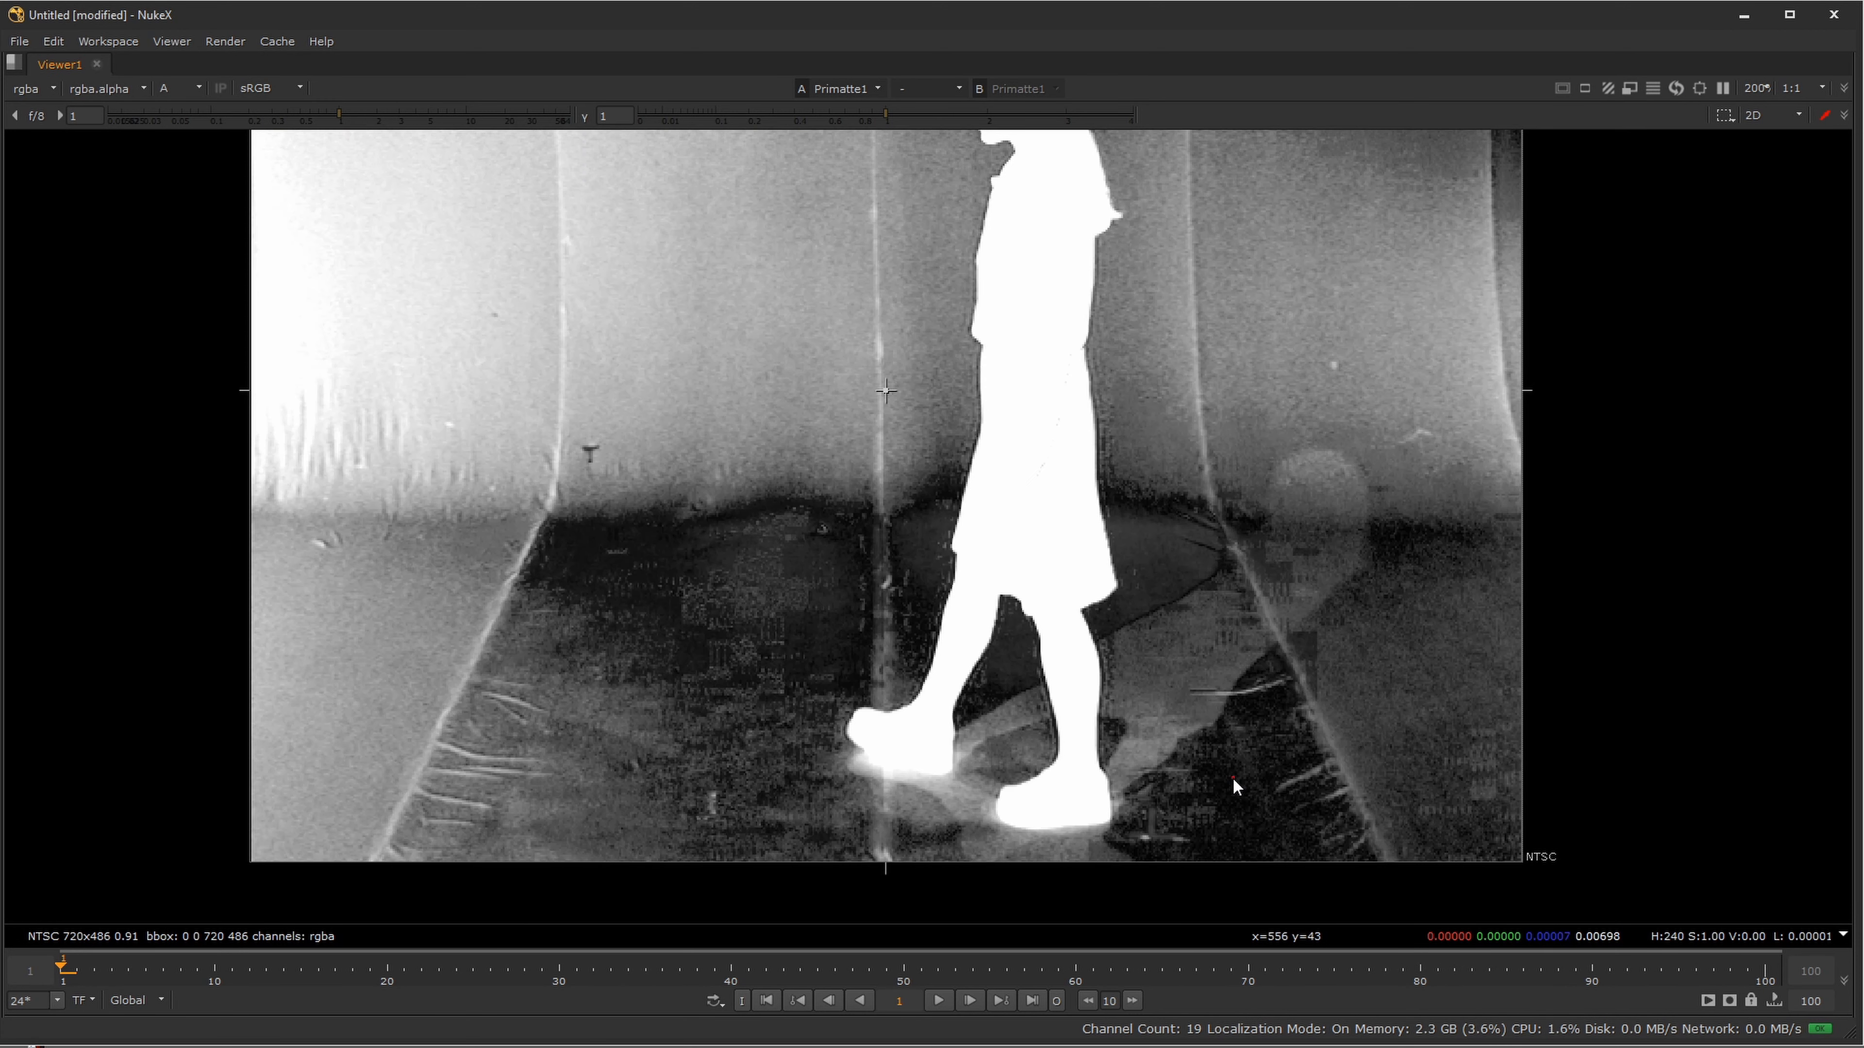
pyautogui.keyDown('ctrl'); pyautogui.click(1144, 281); pyautogui.keyUp('ctrl')
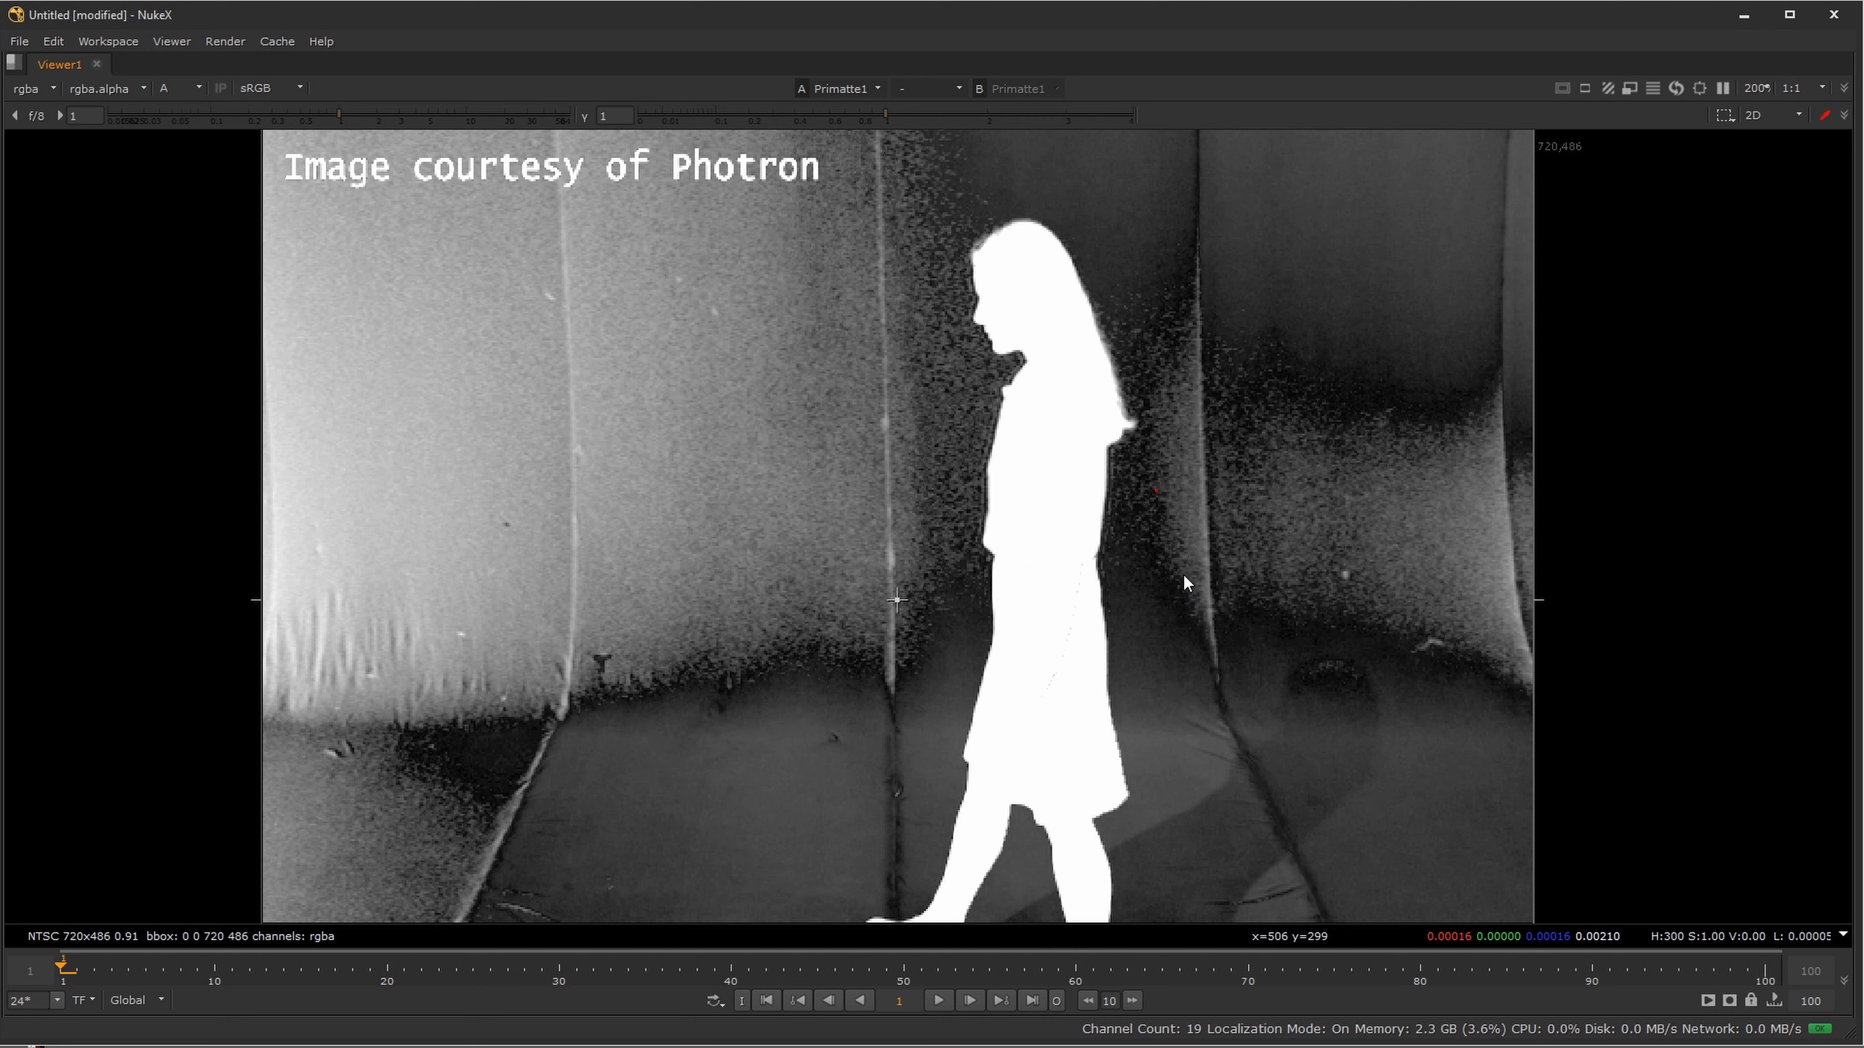
pyautogui.press('space')
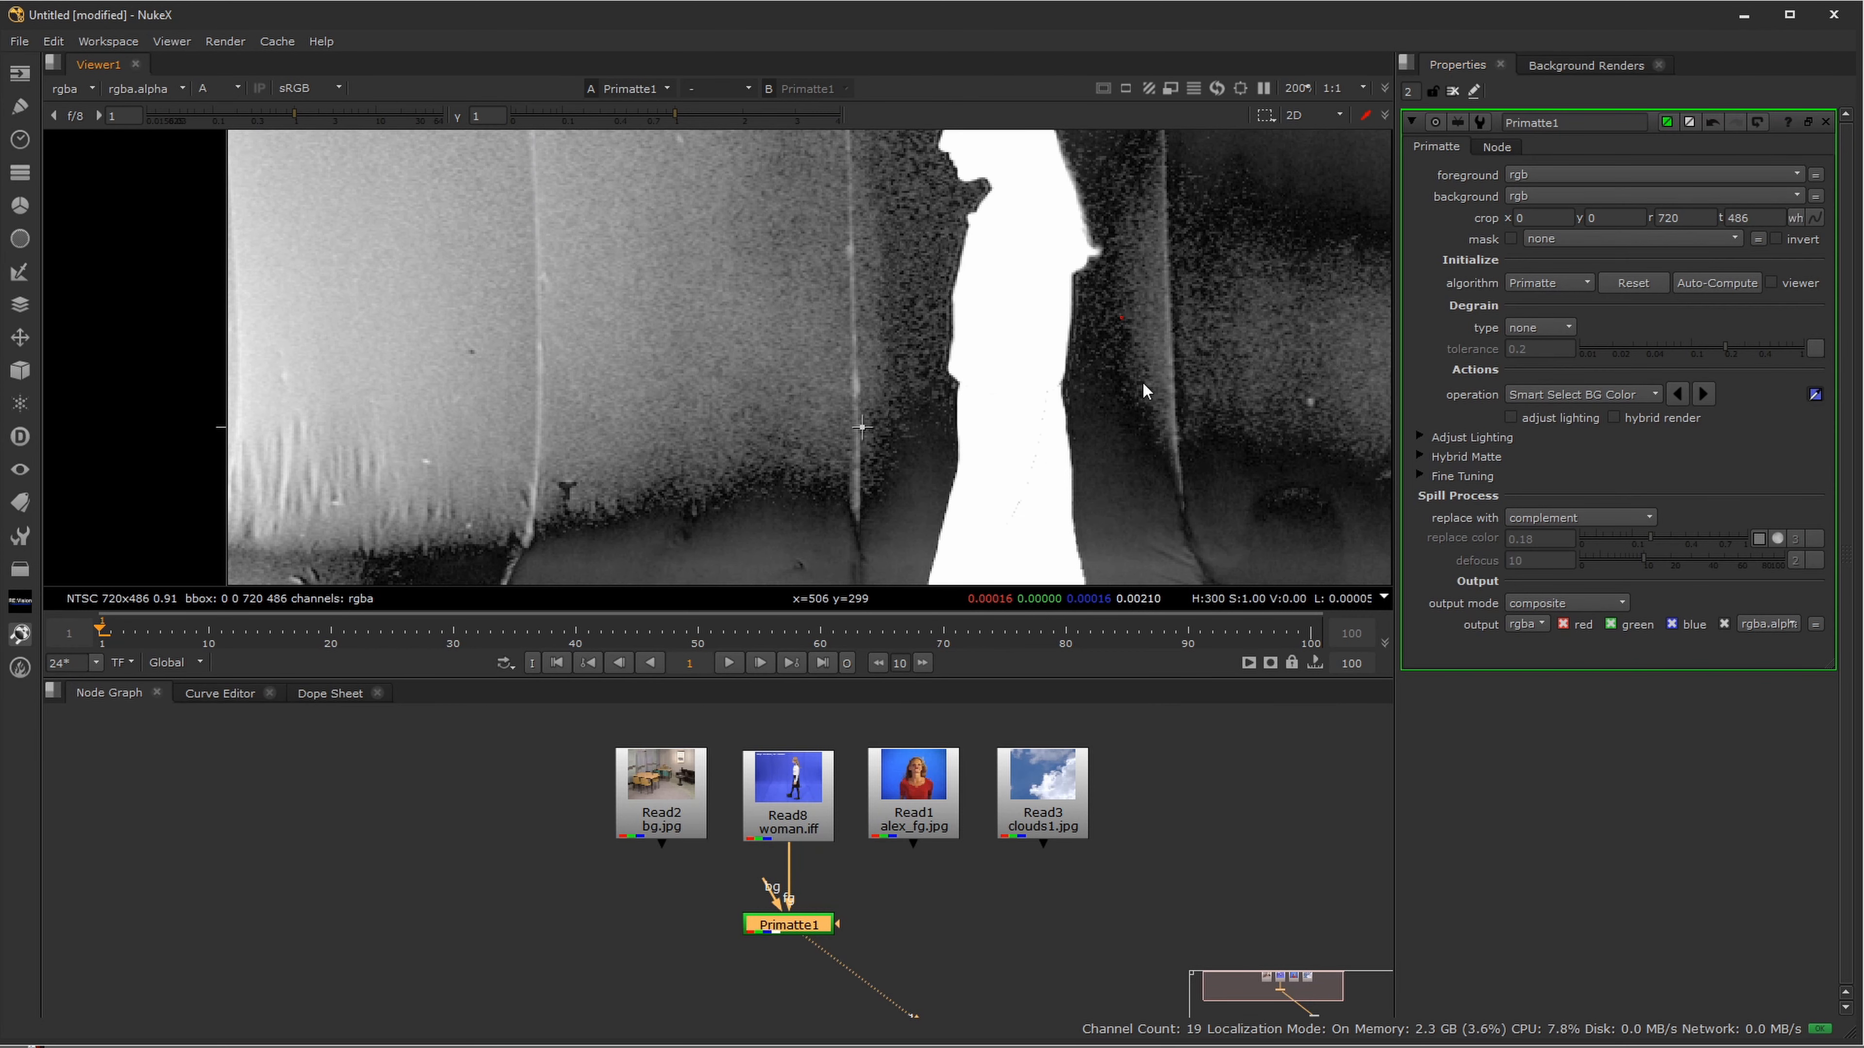
# - Set the operation to Clean BG Noise and clean the background behind the woman's back and above her head
pyautogui.click(1543, 395)
pyautogui.click(1551, 413)
pyautogui.moveTo(1144, 231); pyautogui.dragTo(1139, 466)
pyautogui.moveTo(1114, 375); pyautogui.dragTo(1124, 456)
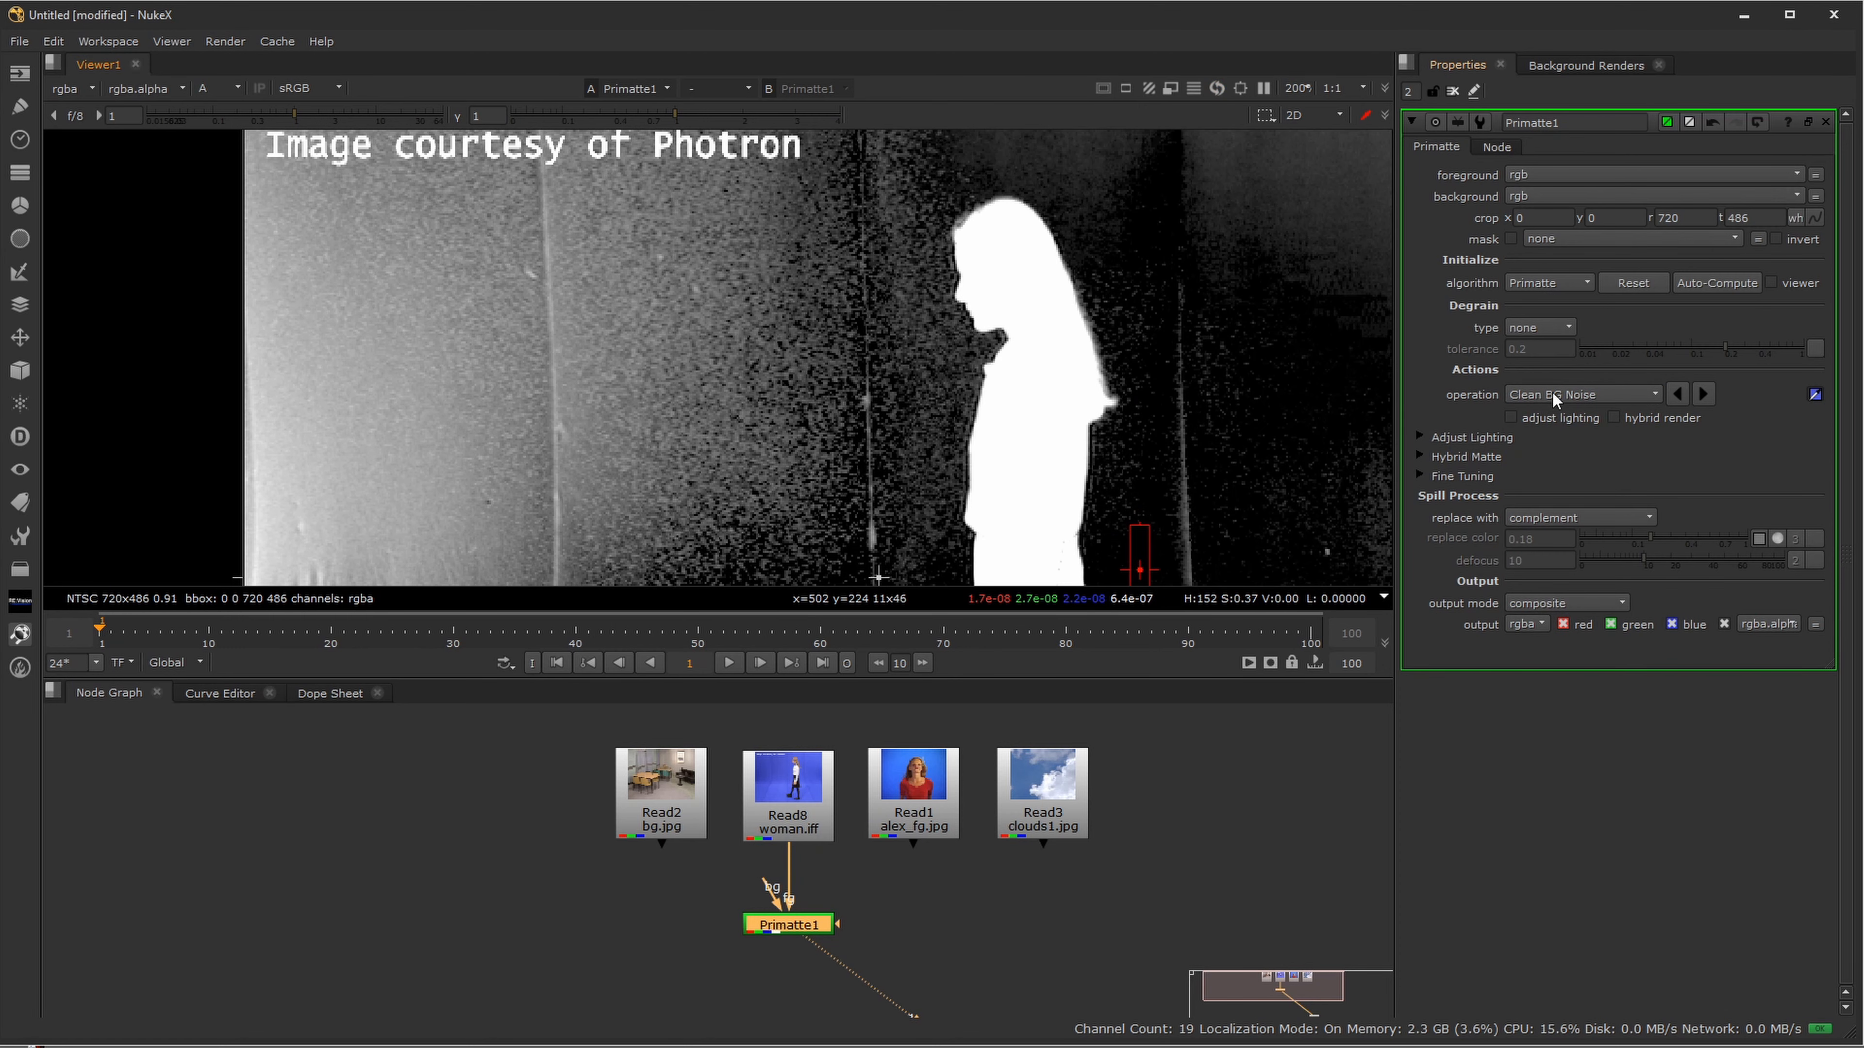
pyautogui.moveTo(912, 372); pyautogui.dragTo(951, 564)
pyautogui.moveTo(997, 339); pyautogui.dragTo(1091, 362)
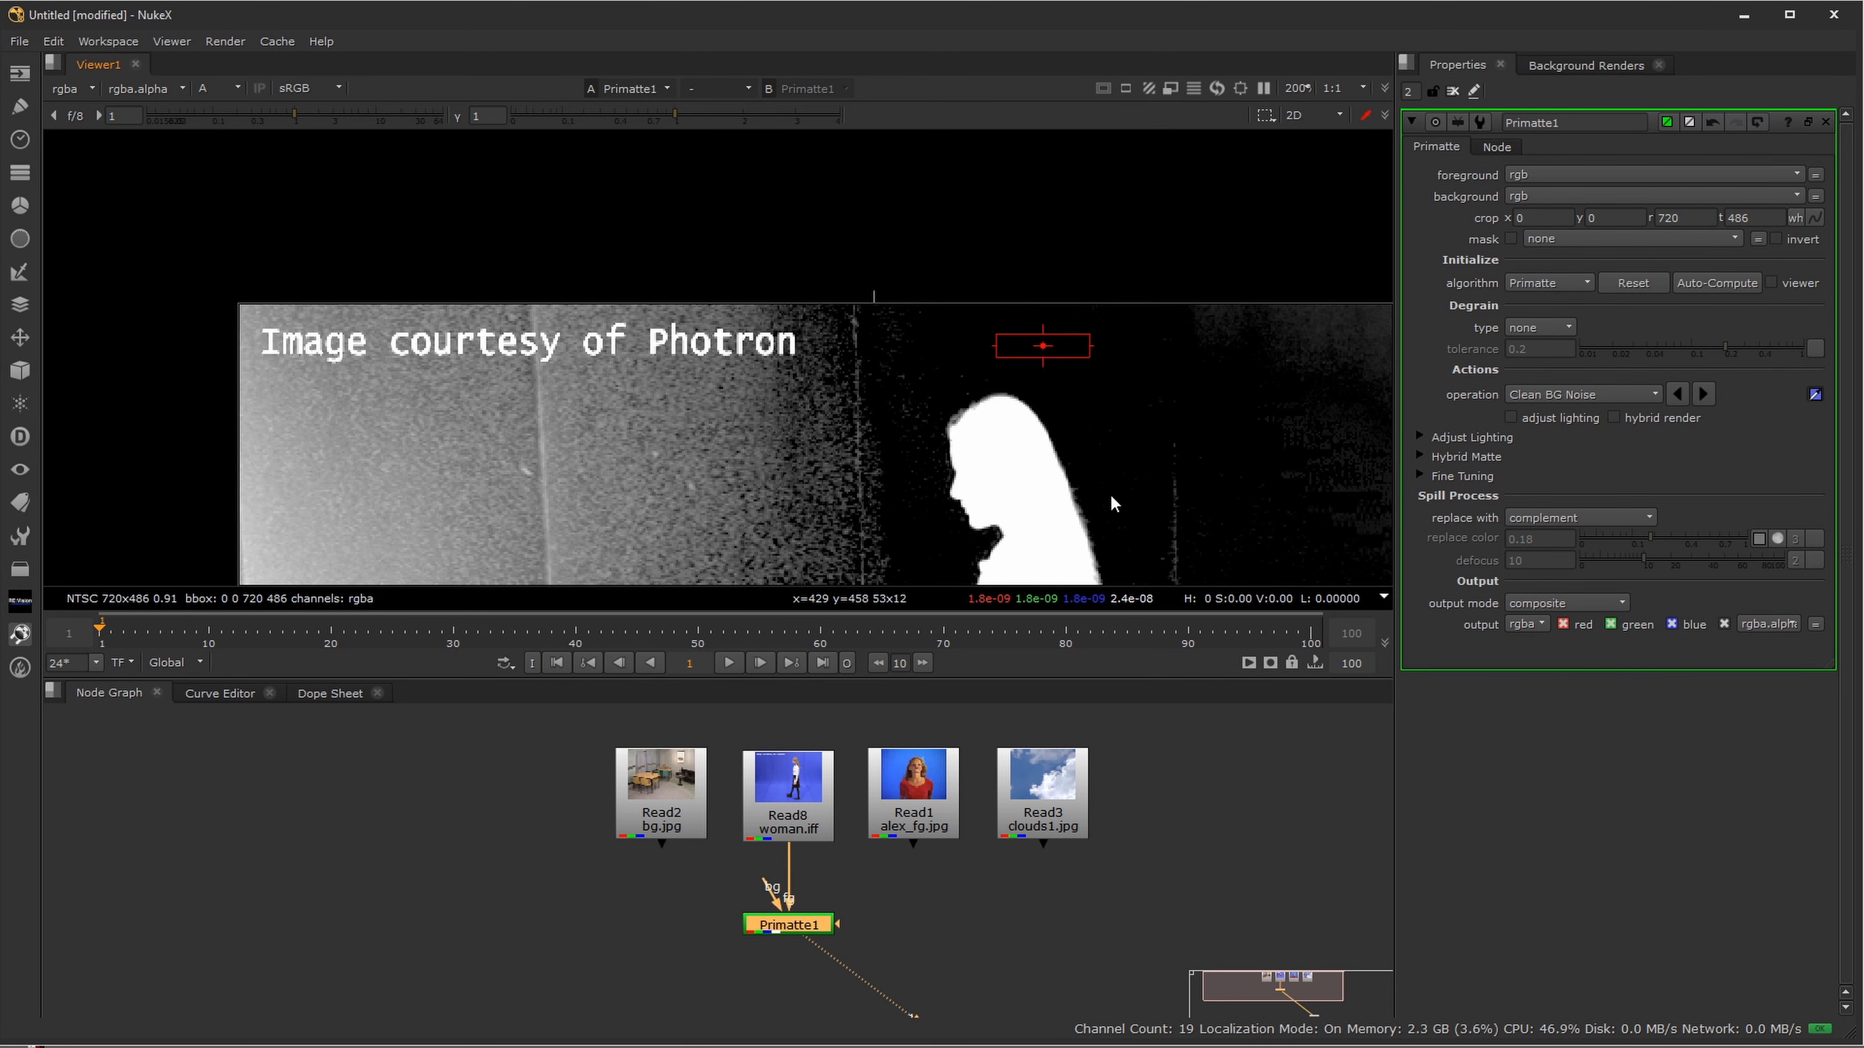
# - Clean the background noise beside the skirt hem and on the floor near the rear shoe
pyautogui.moveTo(1111, 514); pyautogui.dragTo(1073, 308)
pyautogui.moveTo(1088, 421); pyautogui.dragTo(1087, 278)
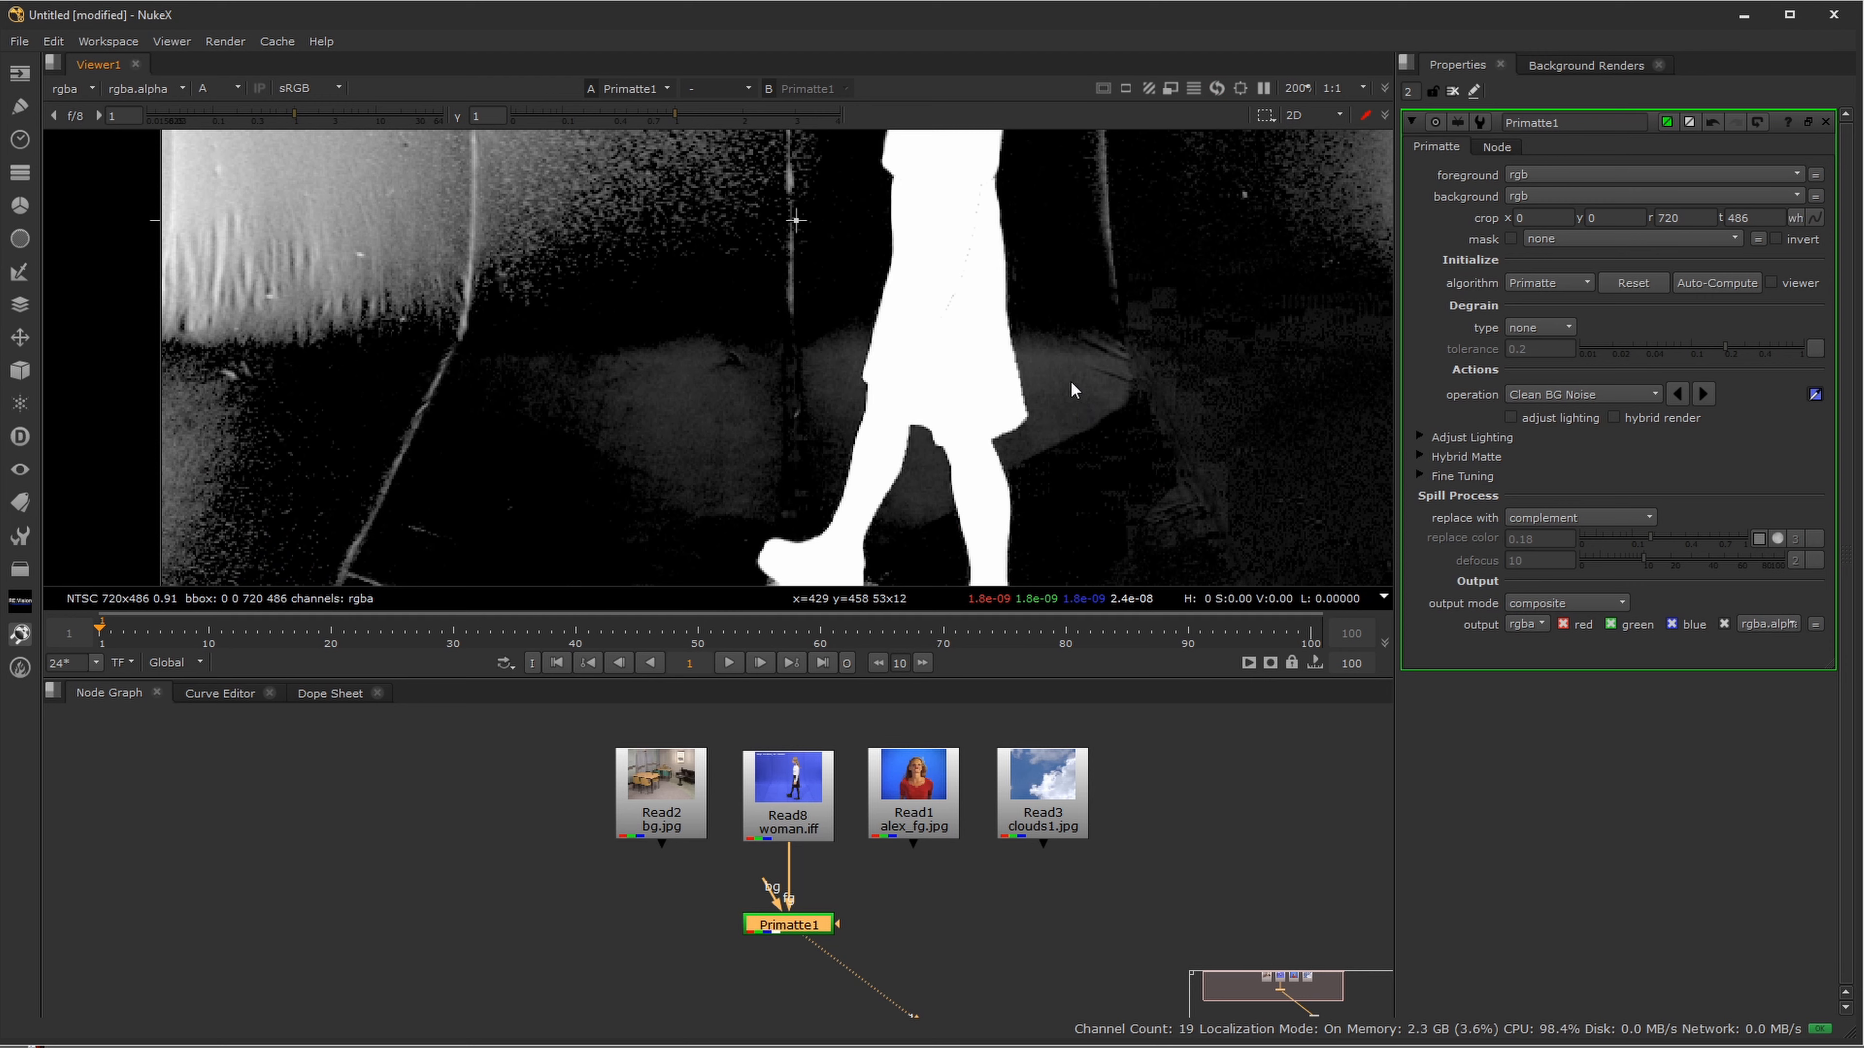
pyautogui.moveTo(1069, 380); pyautogui.dragTo(1090, 426)
pyautogui.moveTo(1097, 550); pyautogui.dragTo(1079, 382)
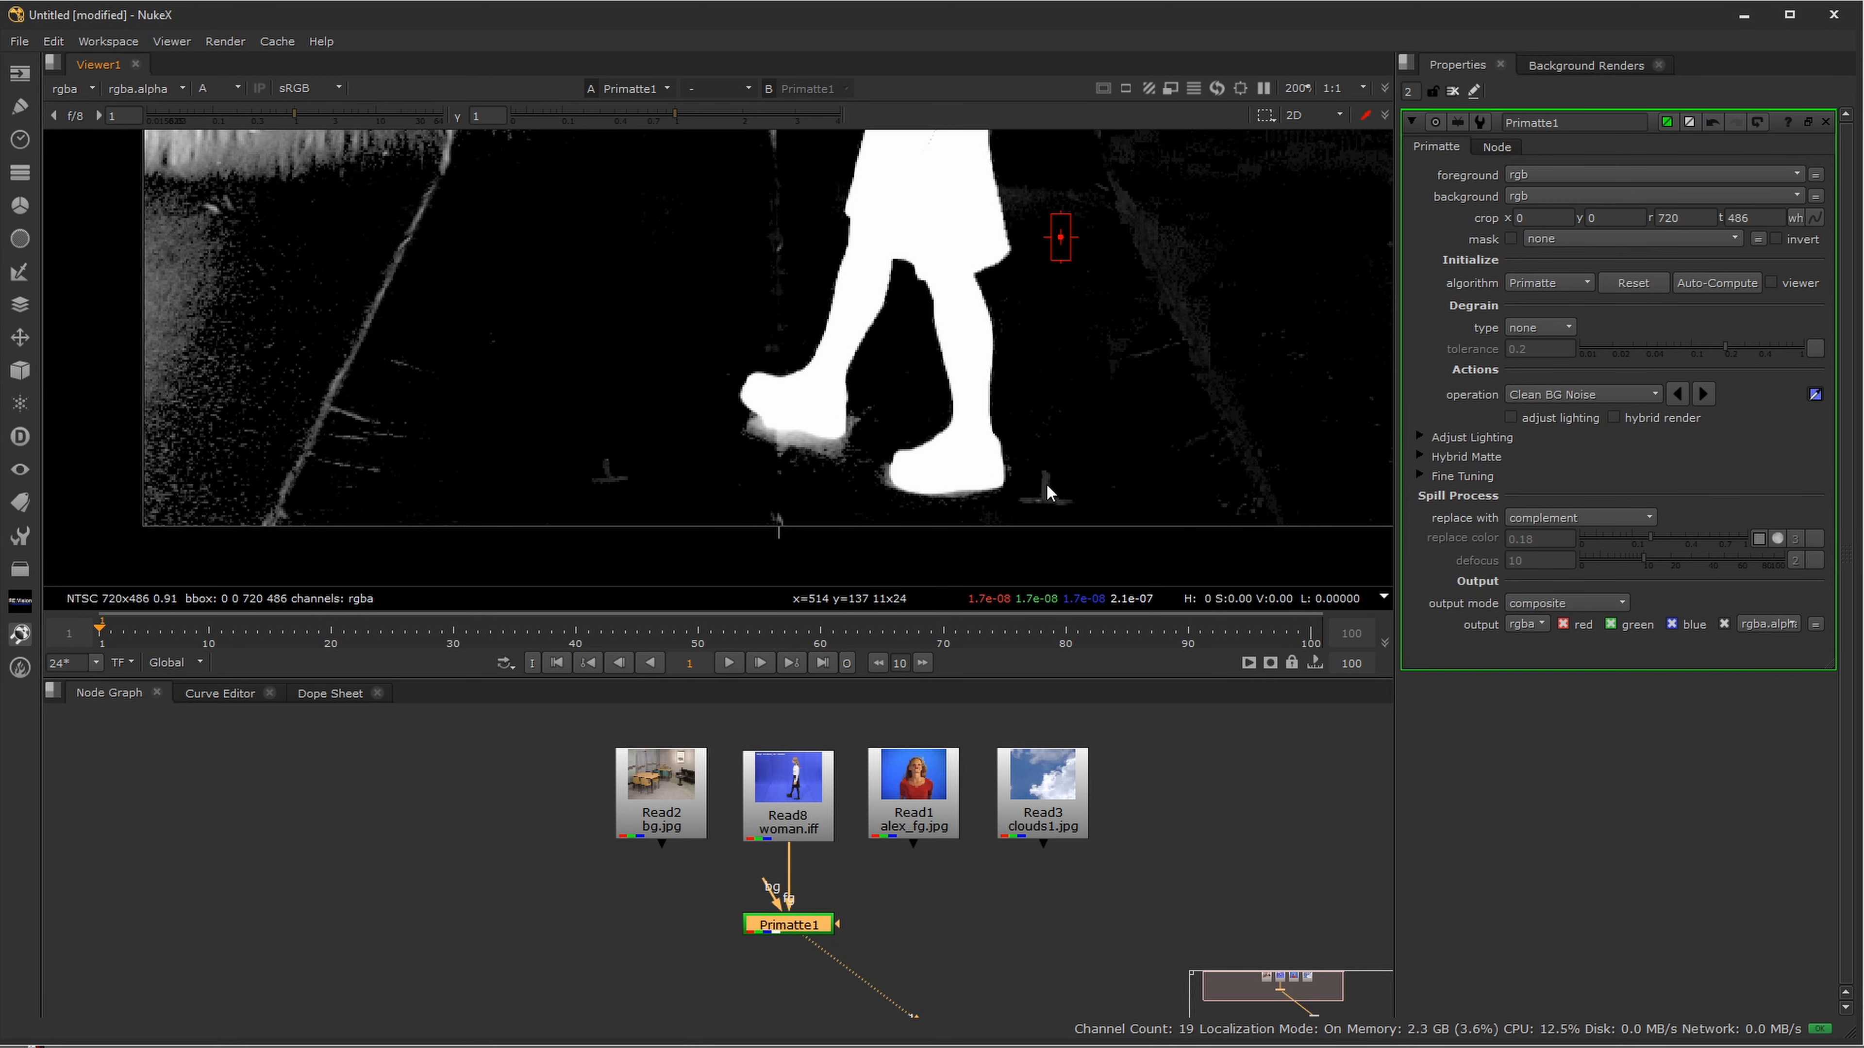
pyautogui.moveTo(1045, 483); pyautogui.dragTo(1076, 517)
pyautogui.moveTo(1104, 351); pyautogui.dragTo(1162, 388)
# - Clean the remaining background noise on the wall in front of the woman, and return the viewer to the colour image
pyautogui.moveTo(917, 365); pyautogui.dragTo(942, 557)
pyautogui.scroll(-5, 853, 440)
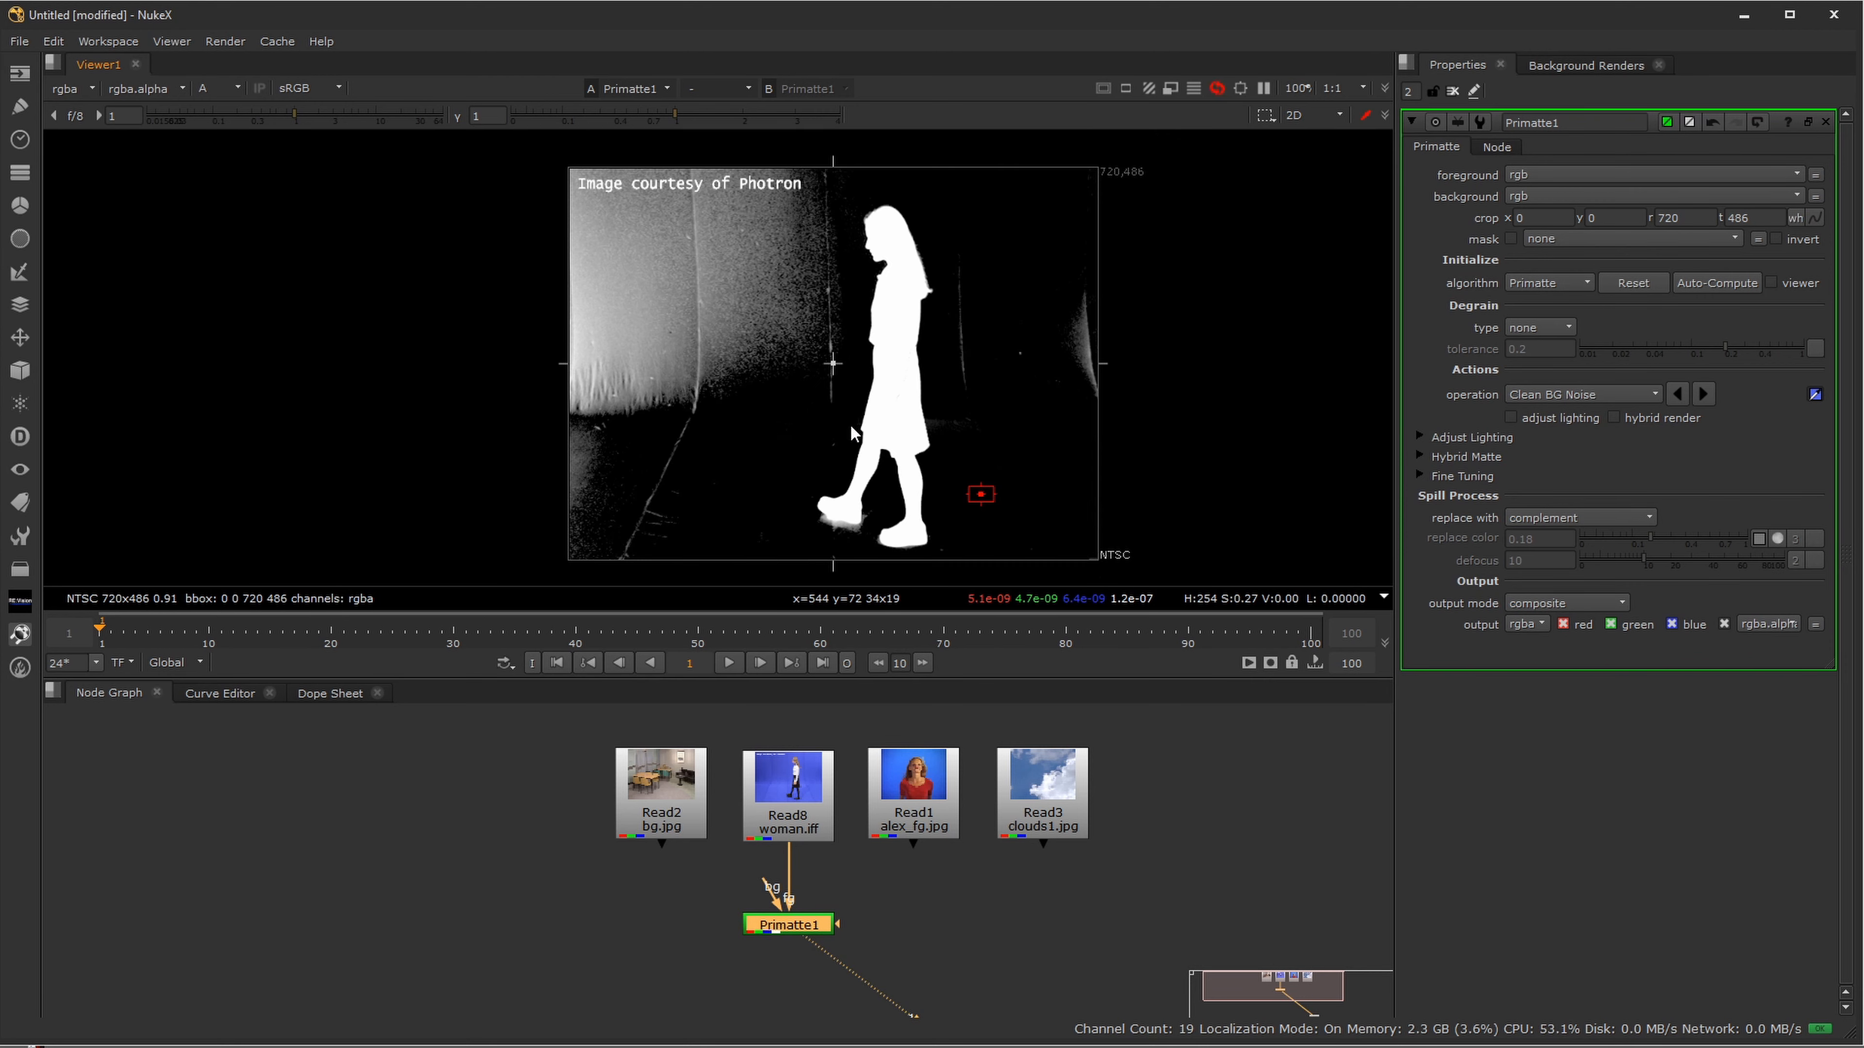
pyautogui.moveTo(778, 382); pyautogui.dragTo(606, 280)
pyautogui.moveTo(954, 413); pyautogui.dragTo(1001, 461)
pyautogui.moveTo(644, 417); pyautogui.dragTo(580, 357)
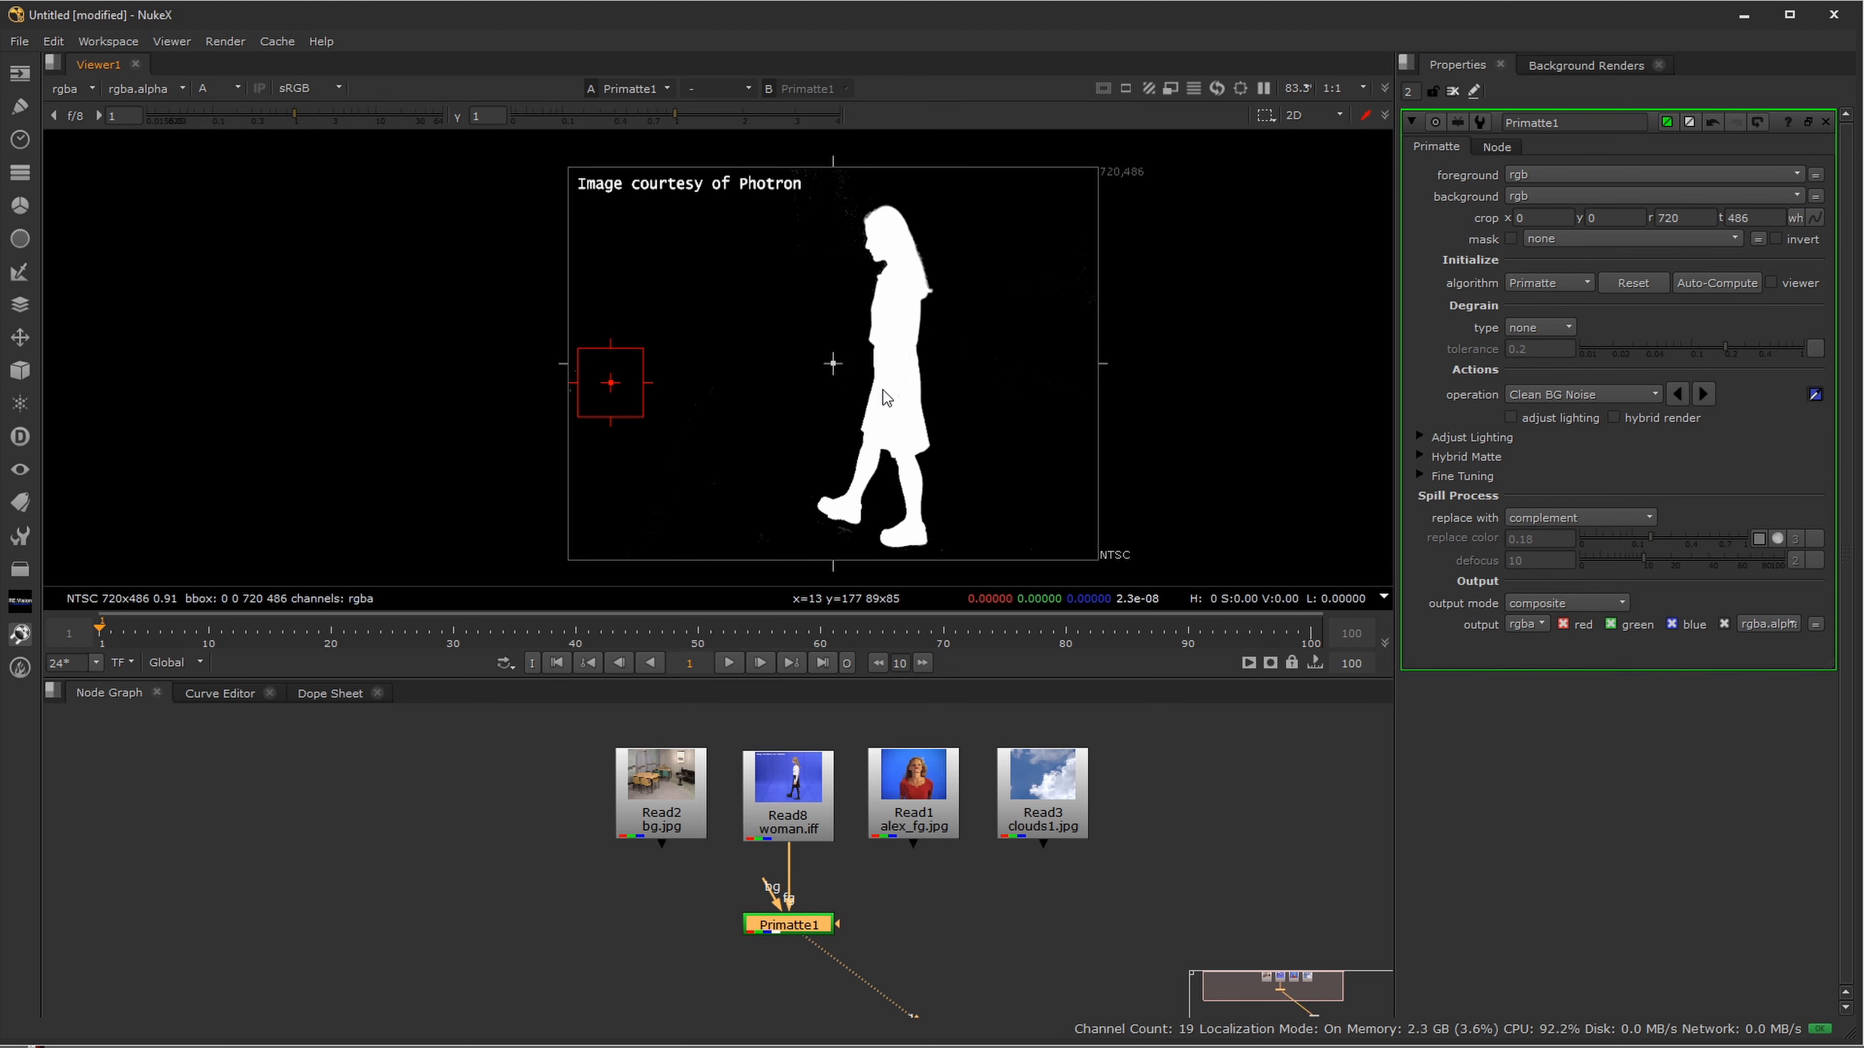
pyautogui.press('a')
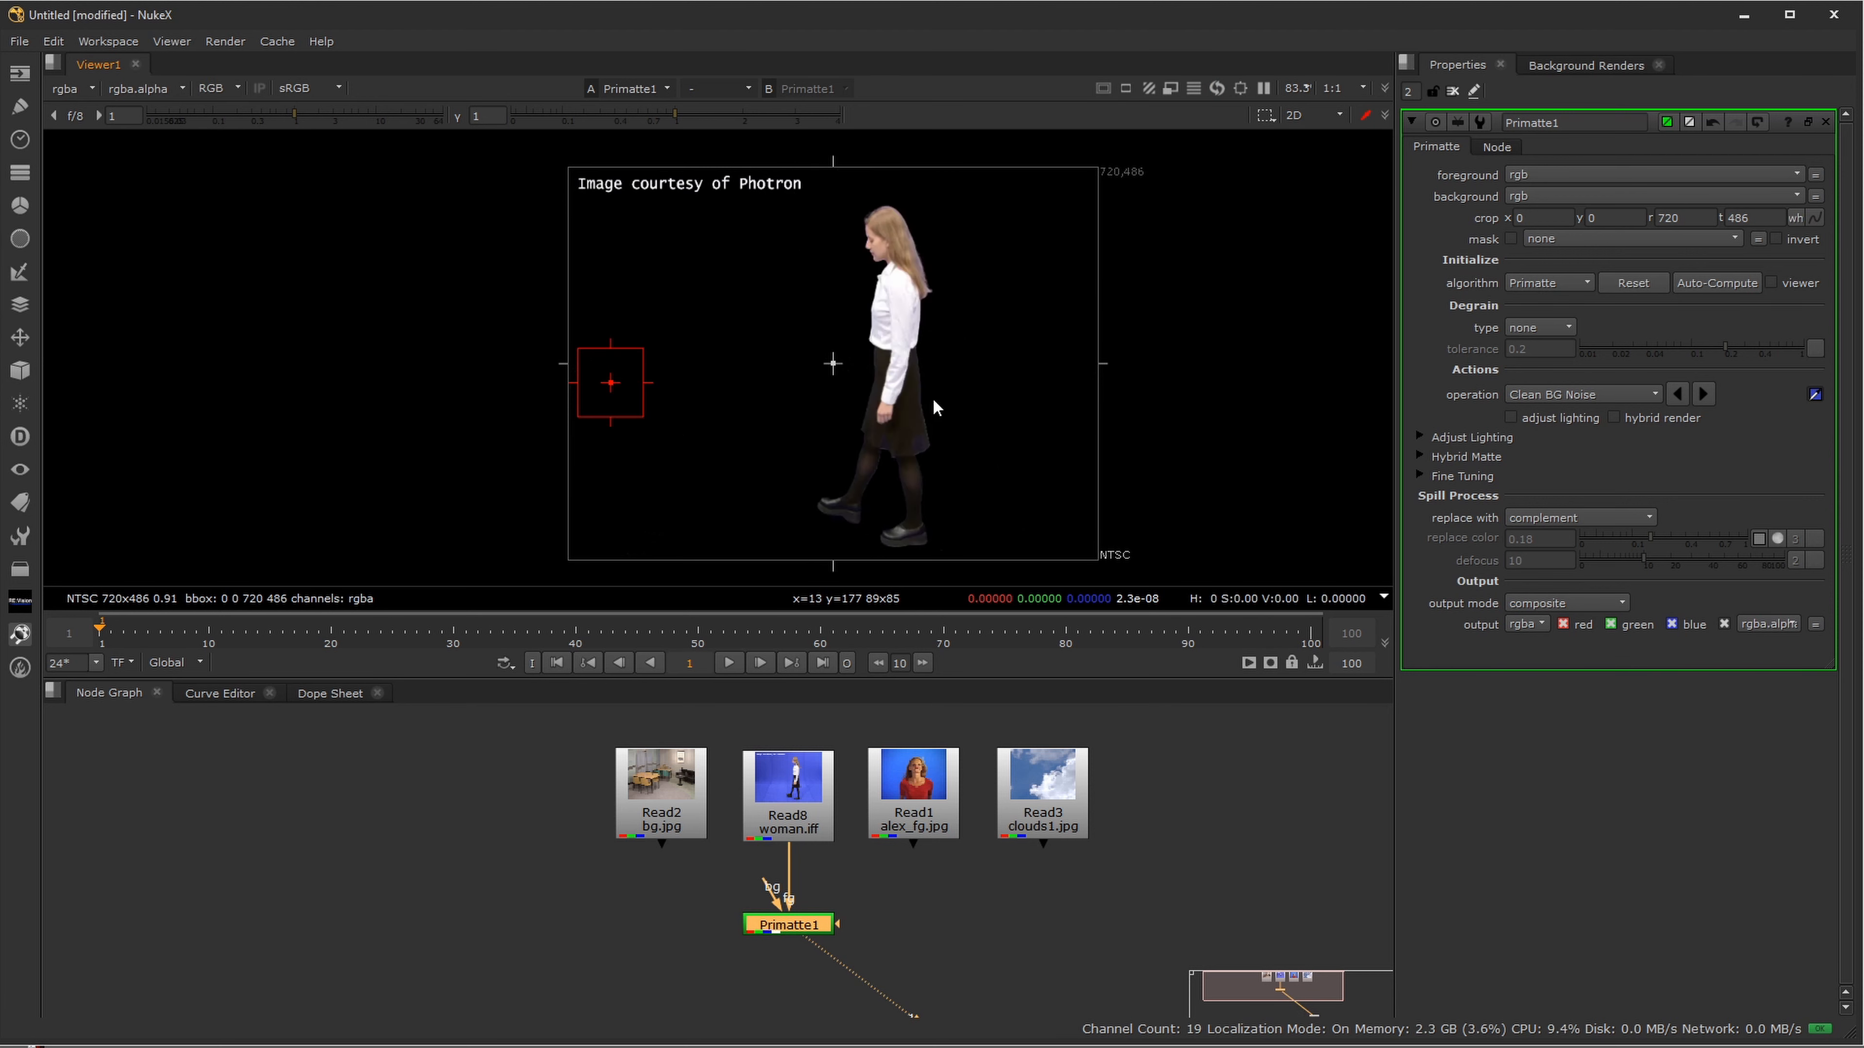
# - Connect bg.jpg to the Primatte node's bg input and examine the skirt and leg edges in the composite
pyautogui.scroll(1, 933, 411)
pyautogui.scroll(2, 939, 756)
pyautogui.scroll(-1, 793, 899)
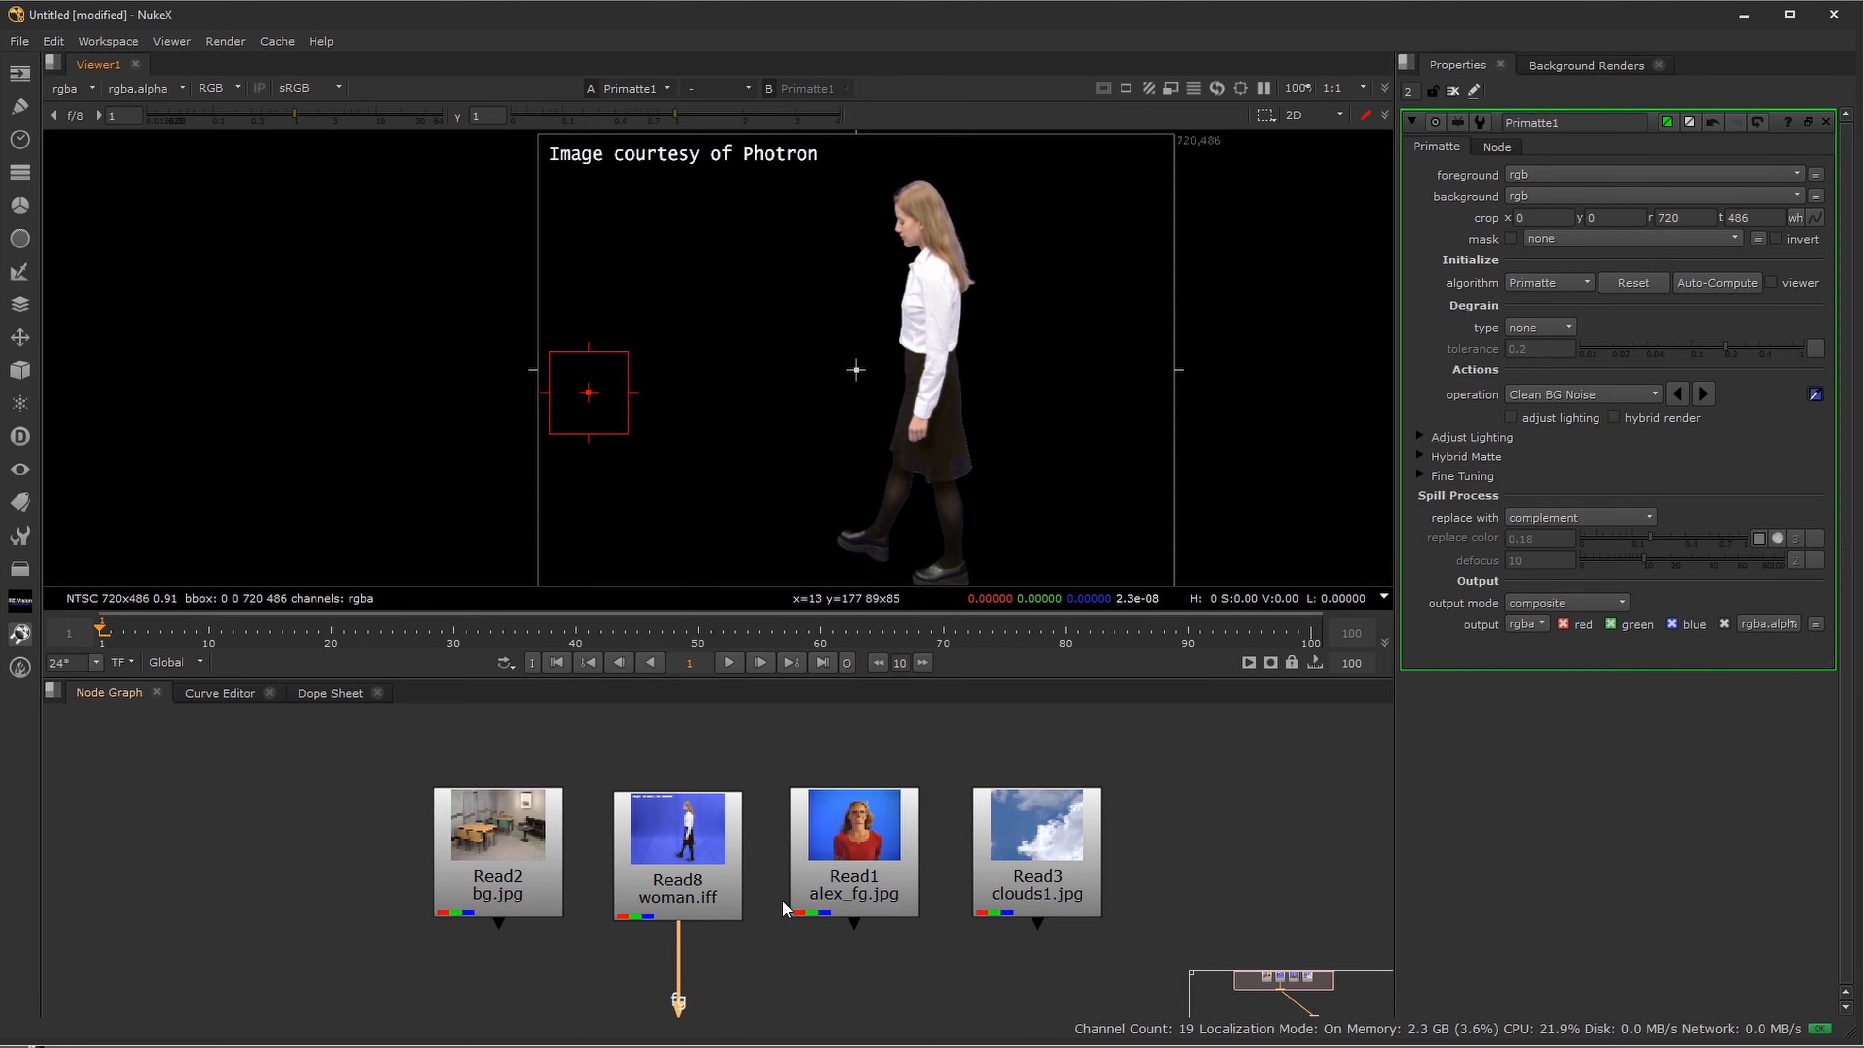
pyautogui.moveTo(662, 936); pyautogui.dragTo(598, 760)
pyautogui.scroll(6, 983, 510)
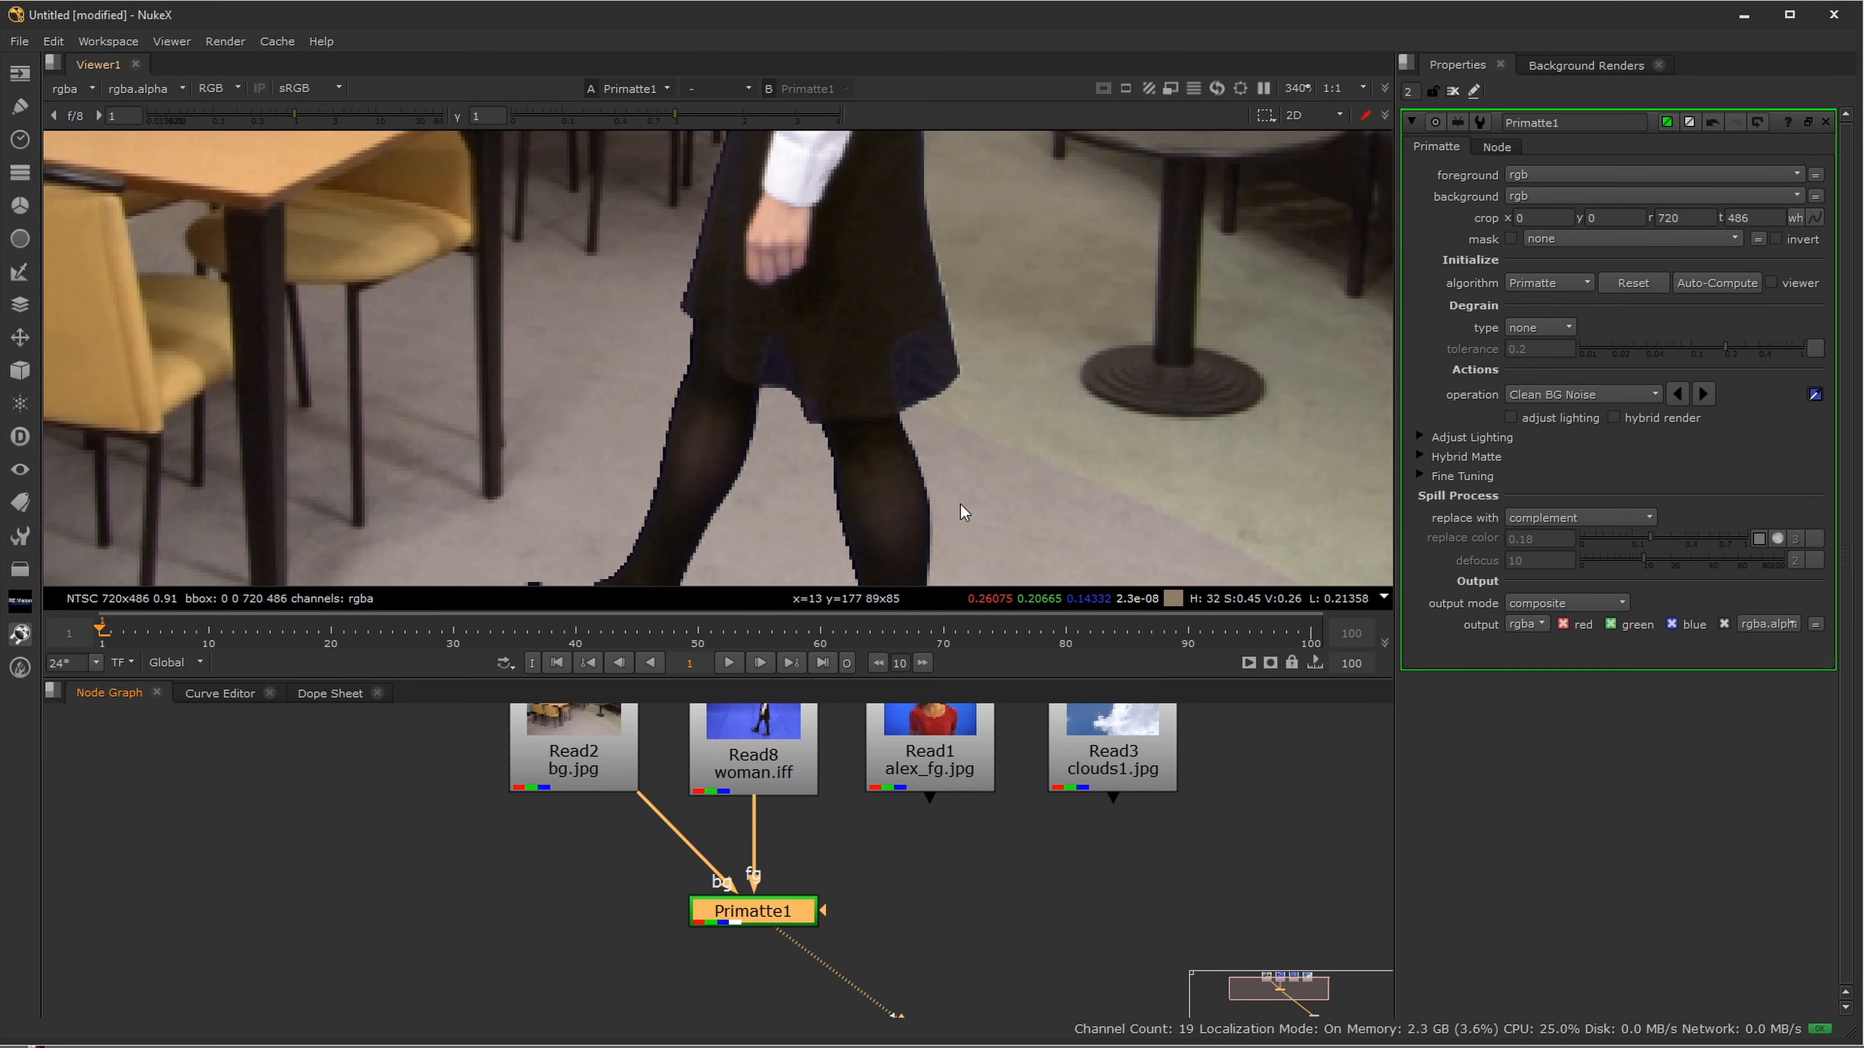
pyautogui.scroll(1, 891, 482)
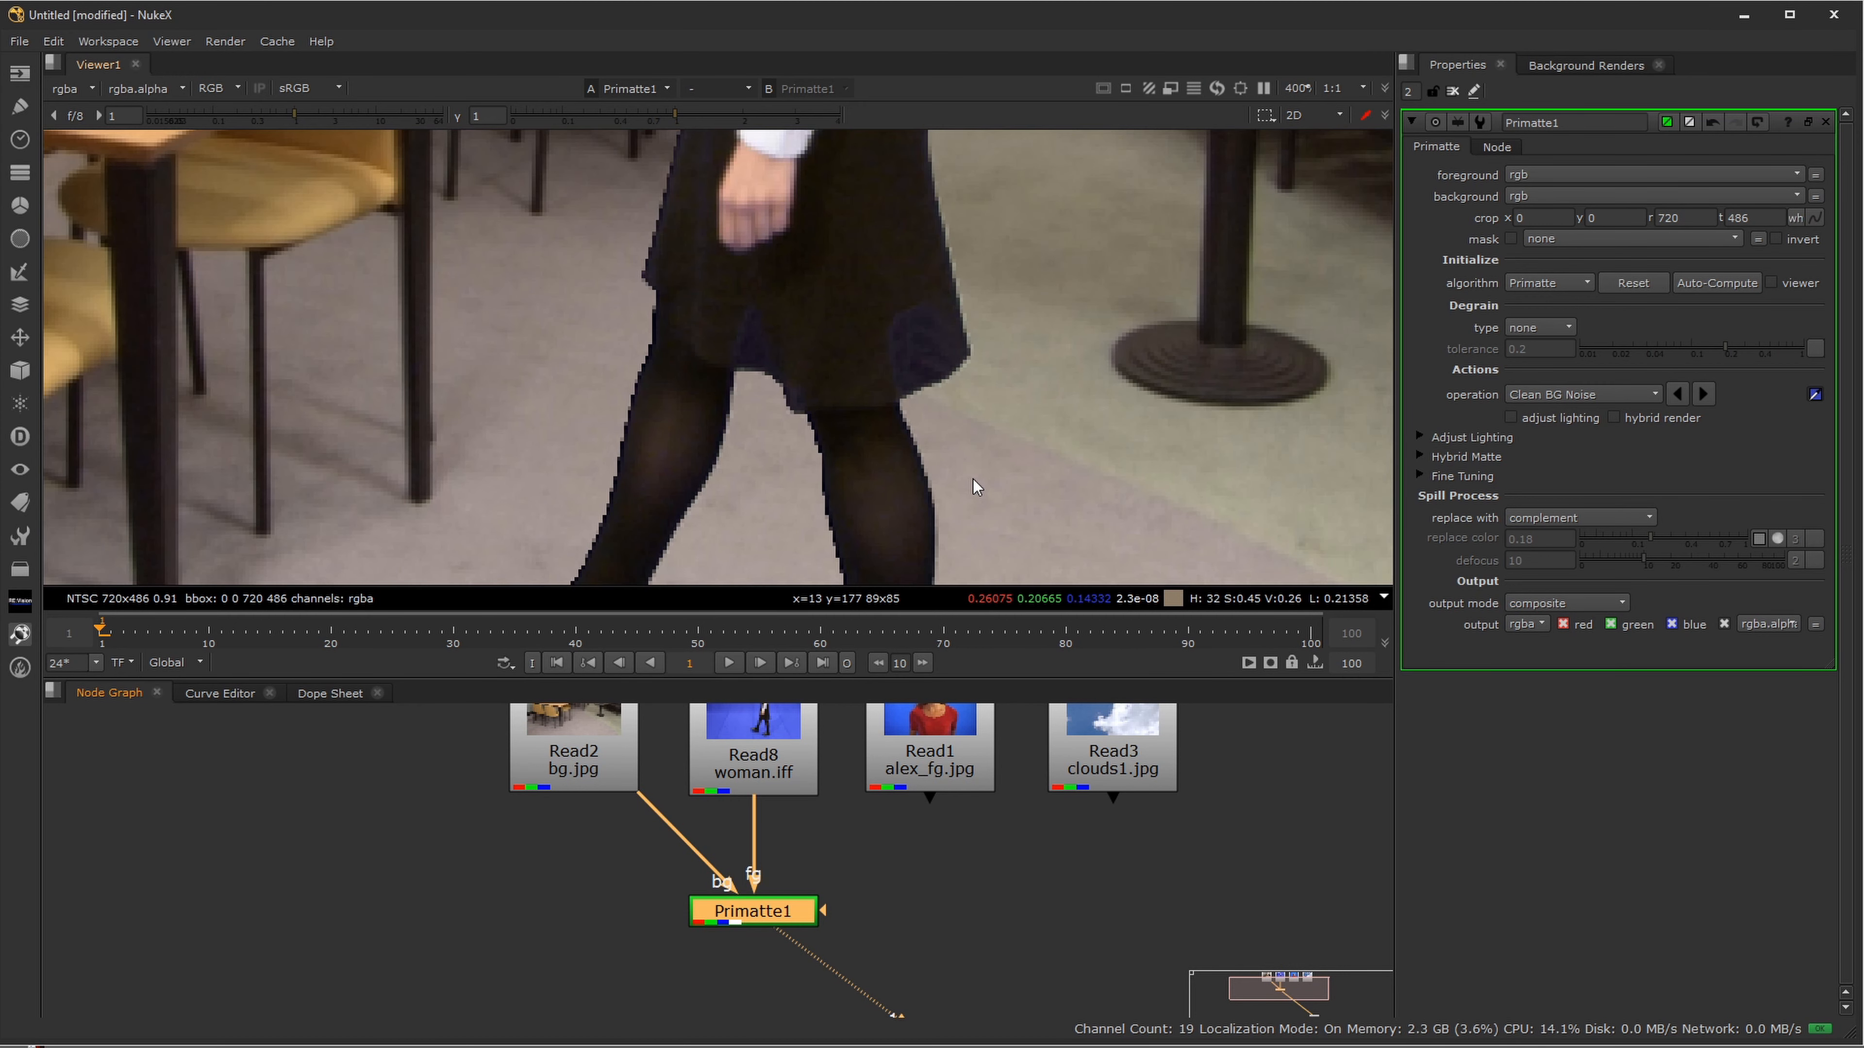
# - Examine the composite's edges around the woman's shoes, legs, skirt and shirt against the room background
pyautogui.moveTo(788, 500); pyautogui.dragTo(881, 444)
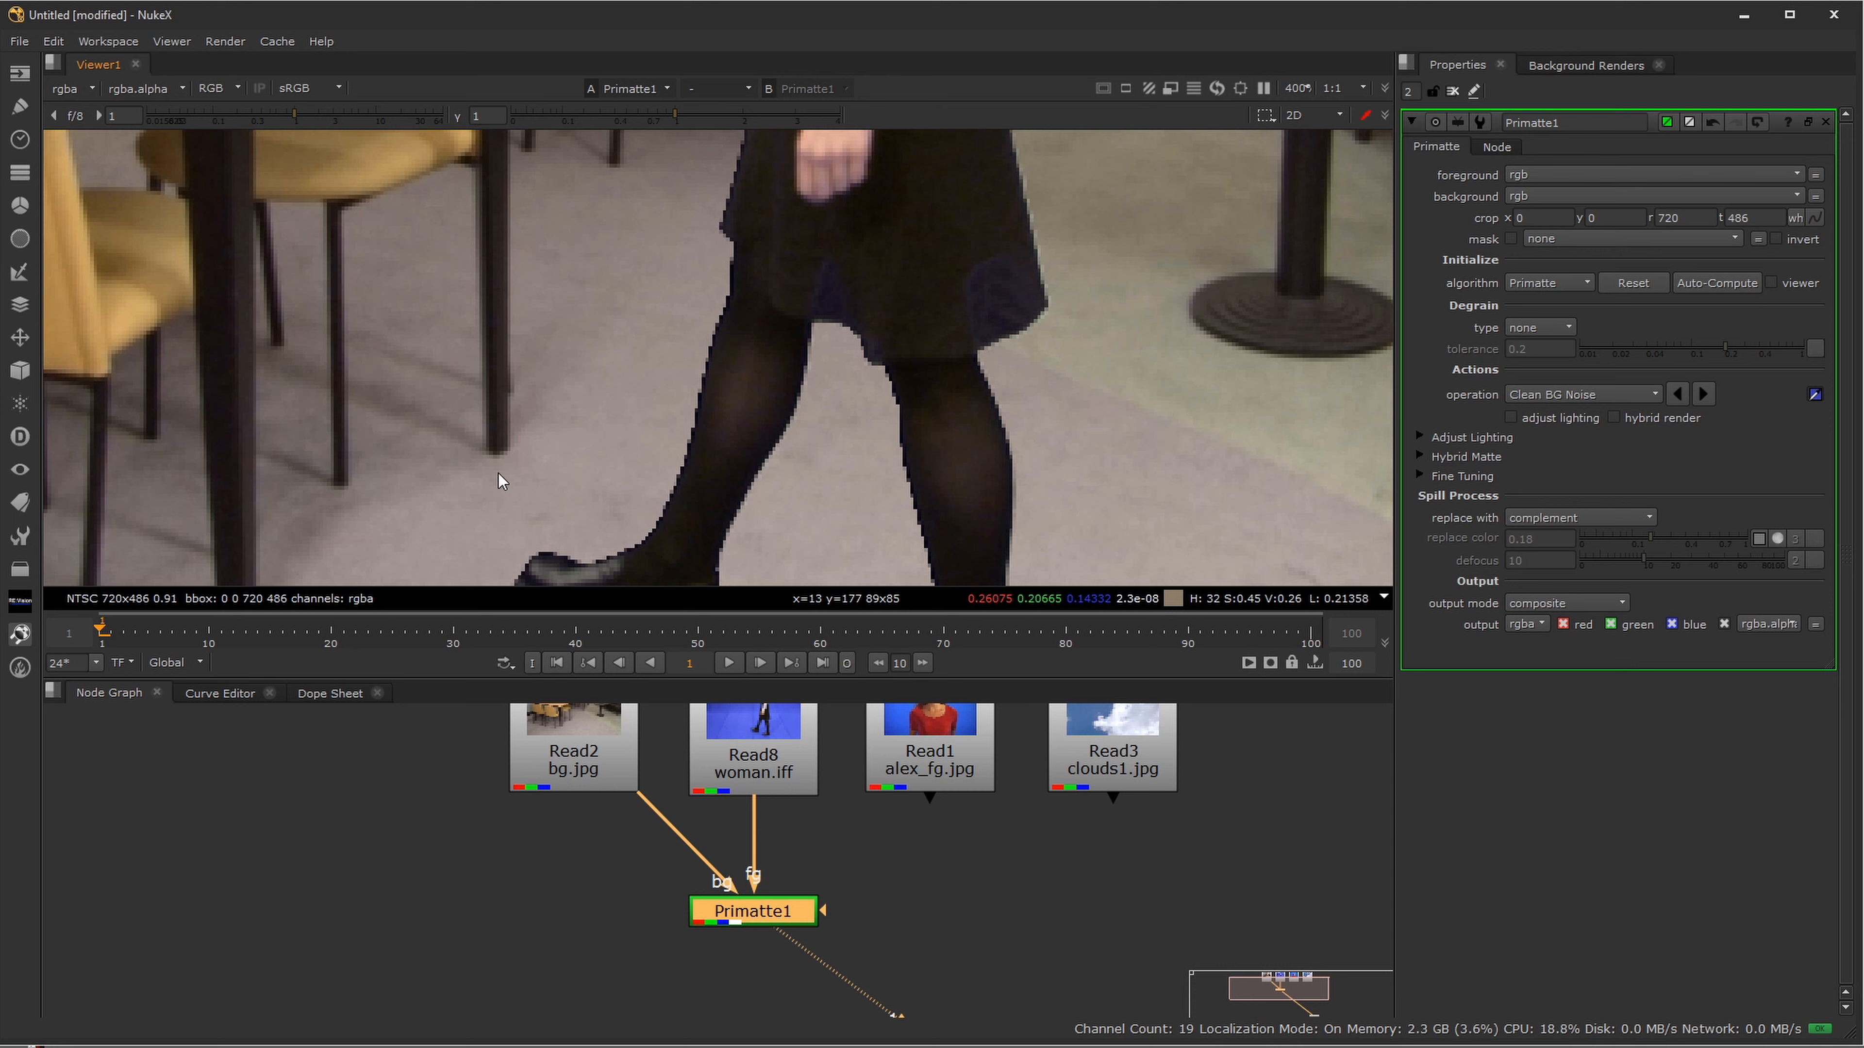
pyautogui.scroll(-4, 821, 428)
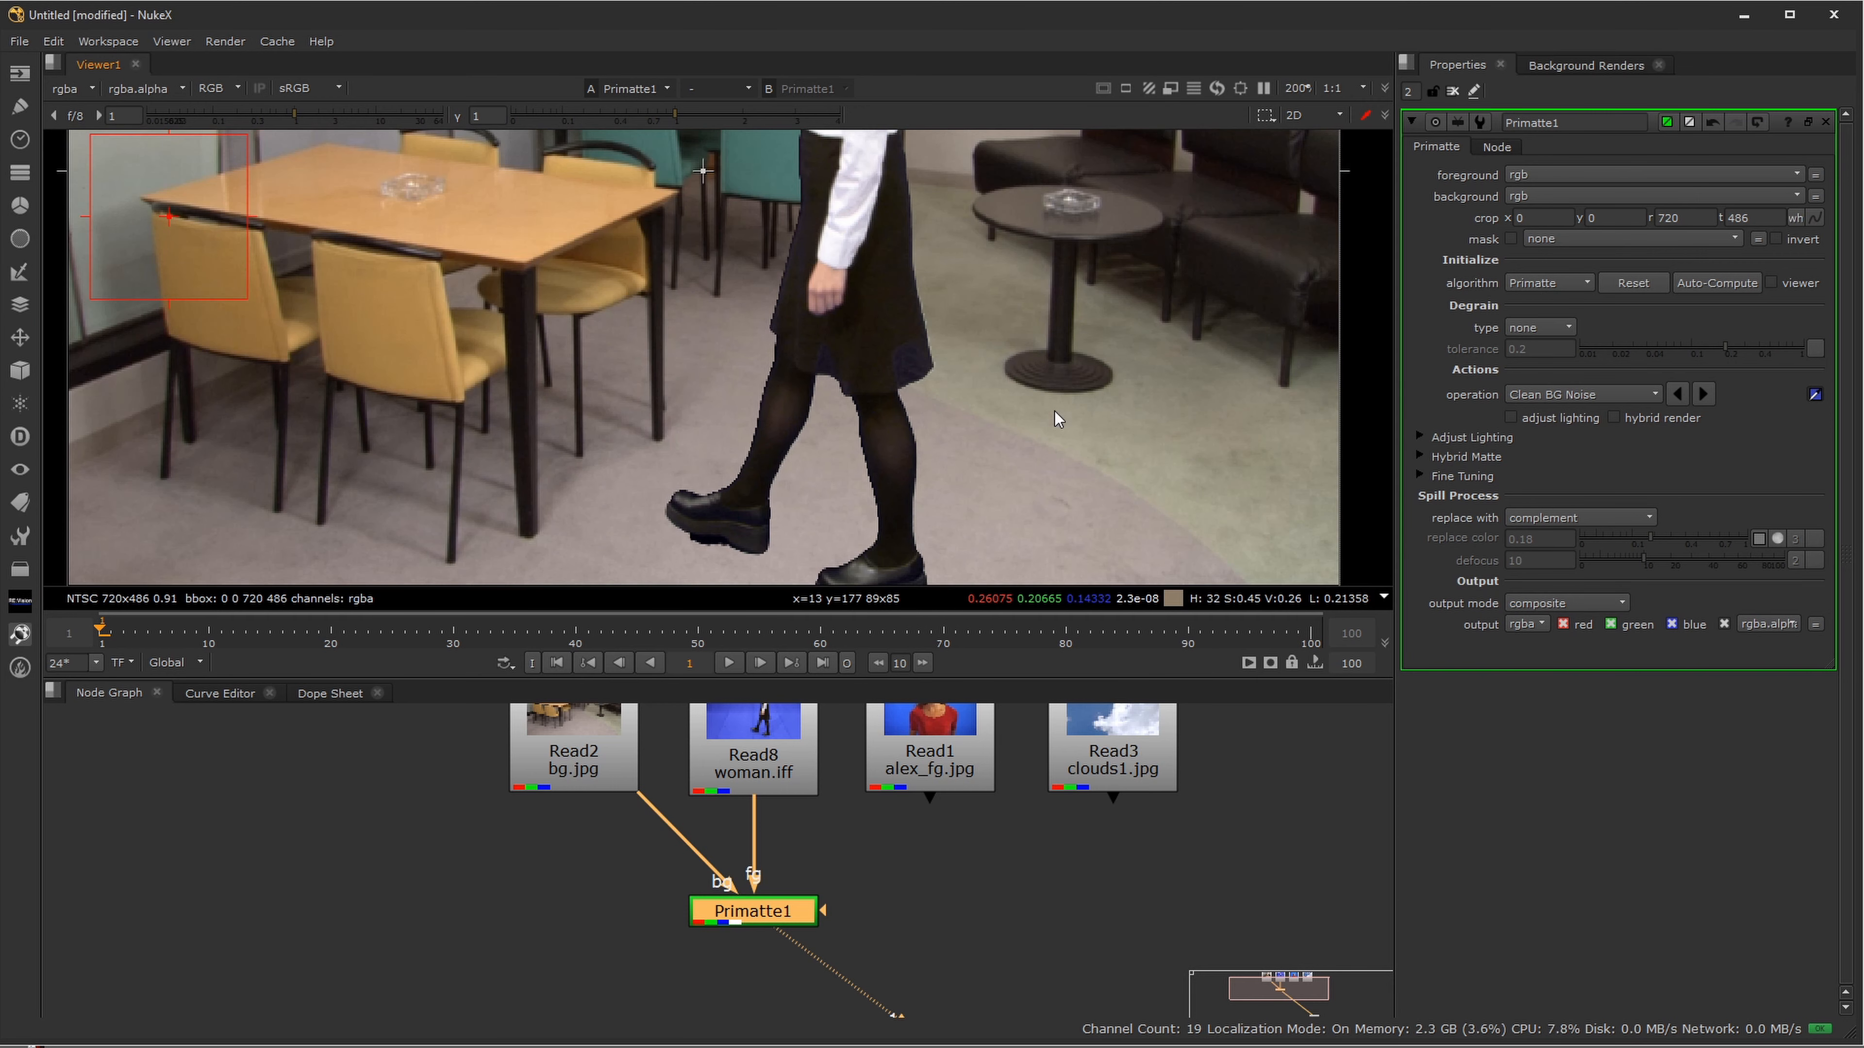
pyautogui.moveTo(1054, 417); pyautogui.dragTo(1007, 518)
pyautogui.moveTo(923, 393); pyautogui.dragTo(926, 443)
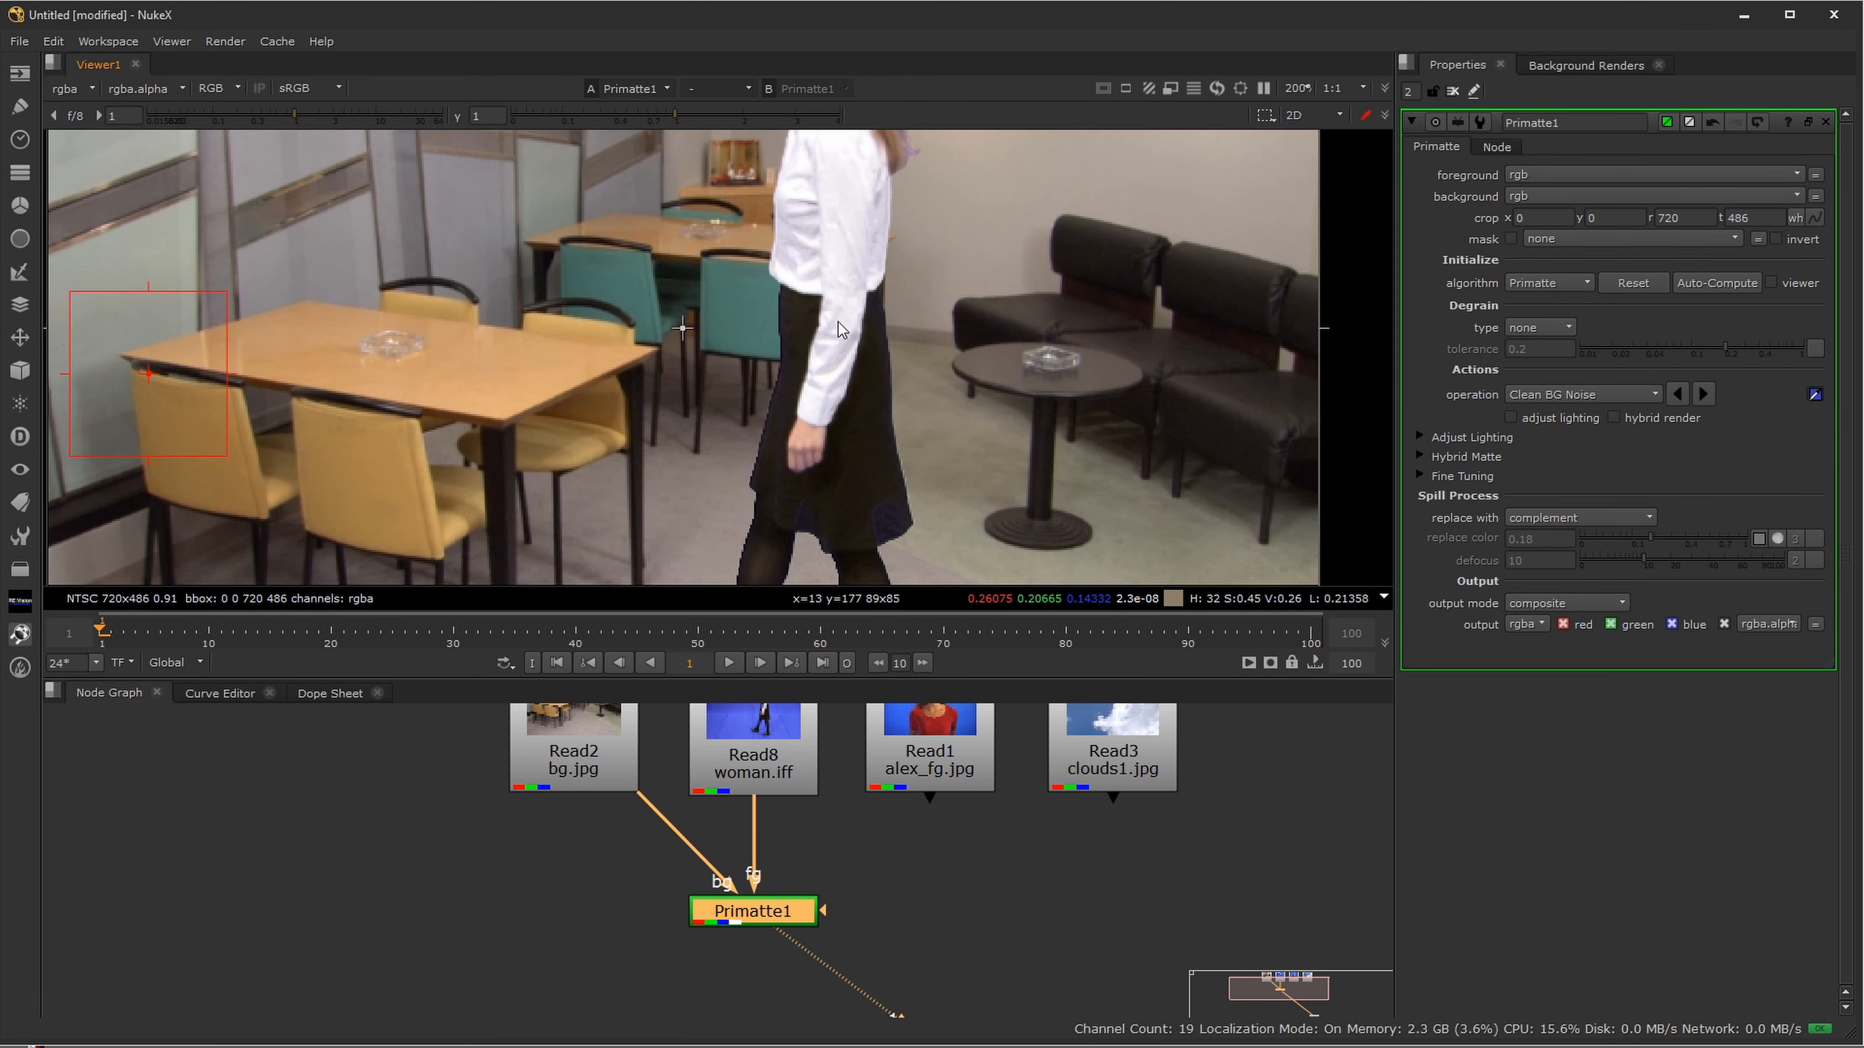
pyautogui.moveTo(1012, 352); pyautogui.dragTo(941, 181)
pyautogui.scroll(2, 845, 467)
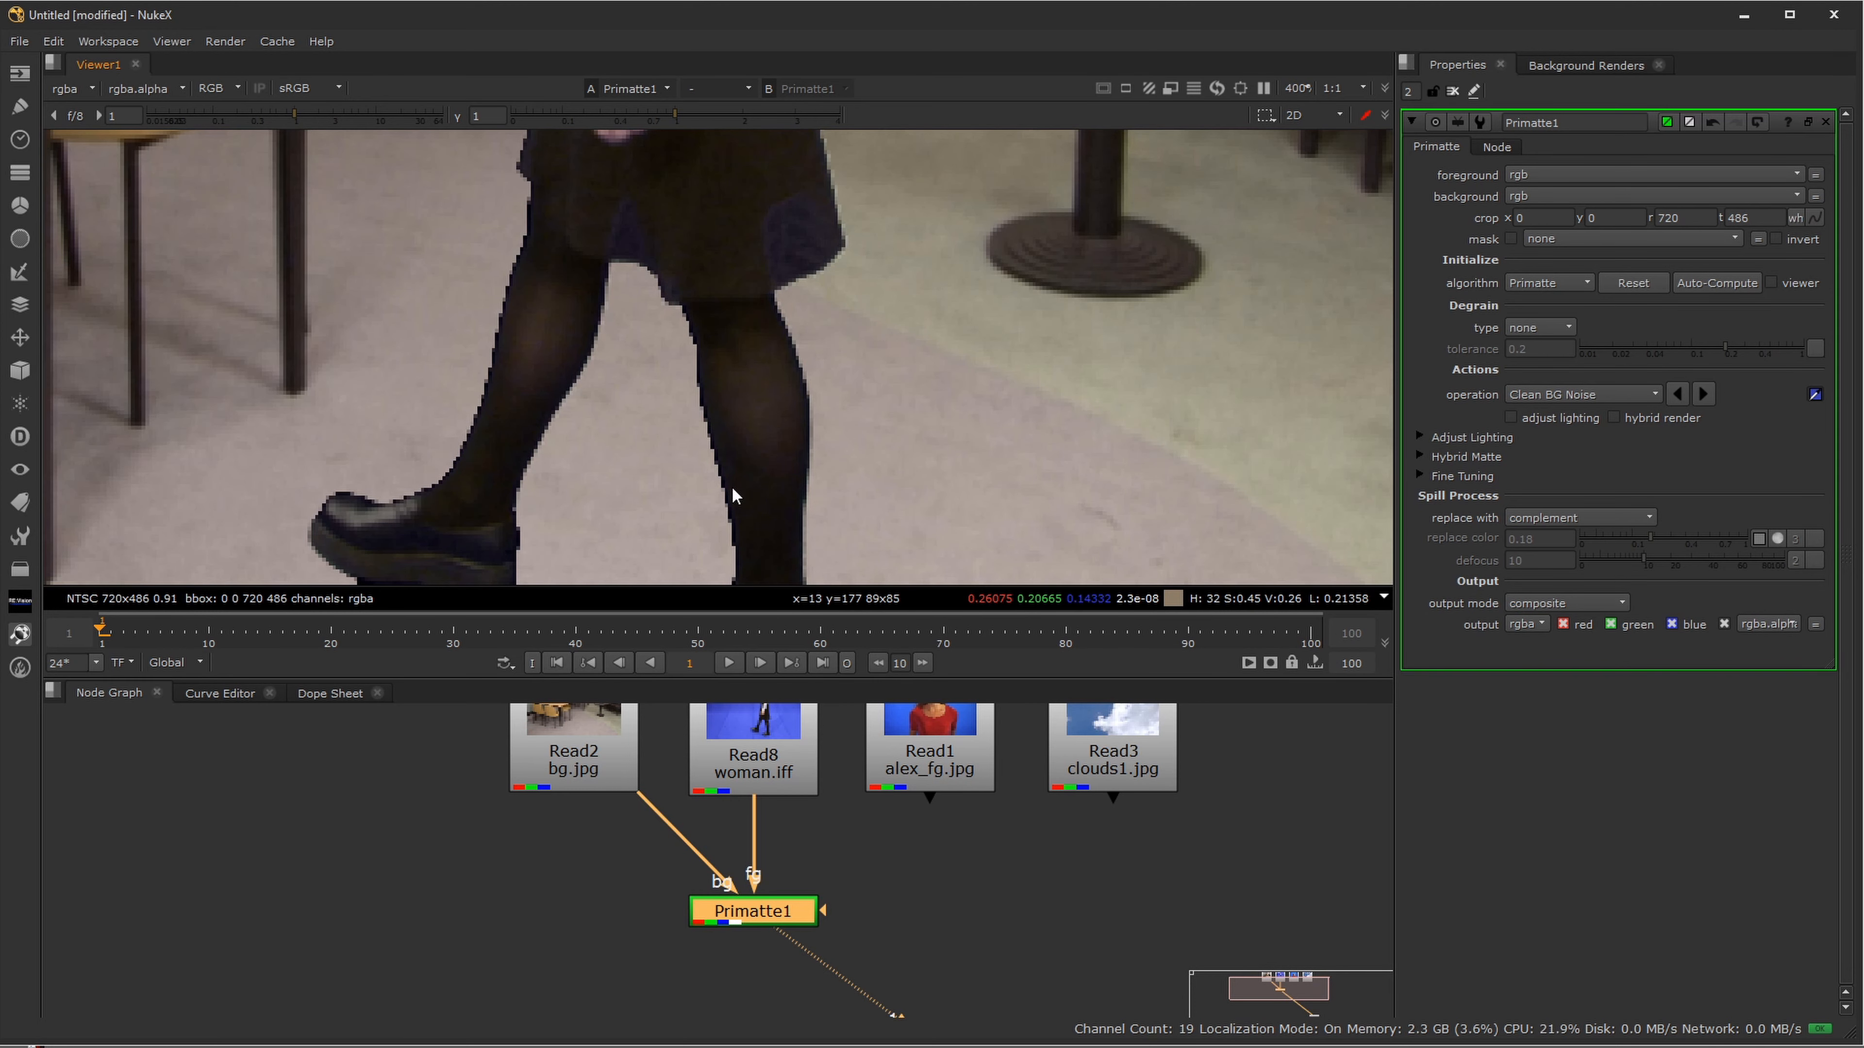
# - Compare the legs in the original woman.iff plate with the Primatte result, and inspect the hair edge in the composite
pyautogui.click(773, 741)
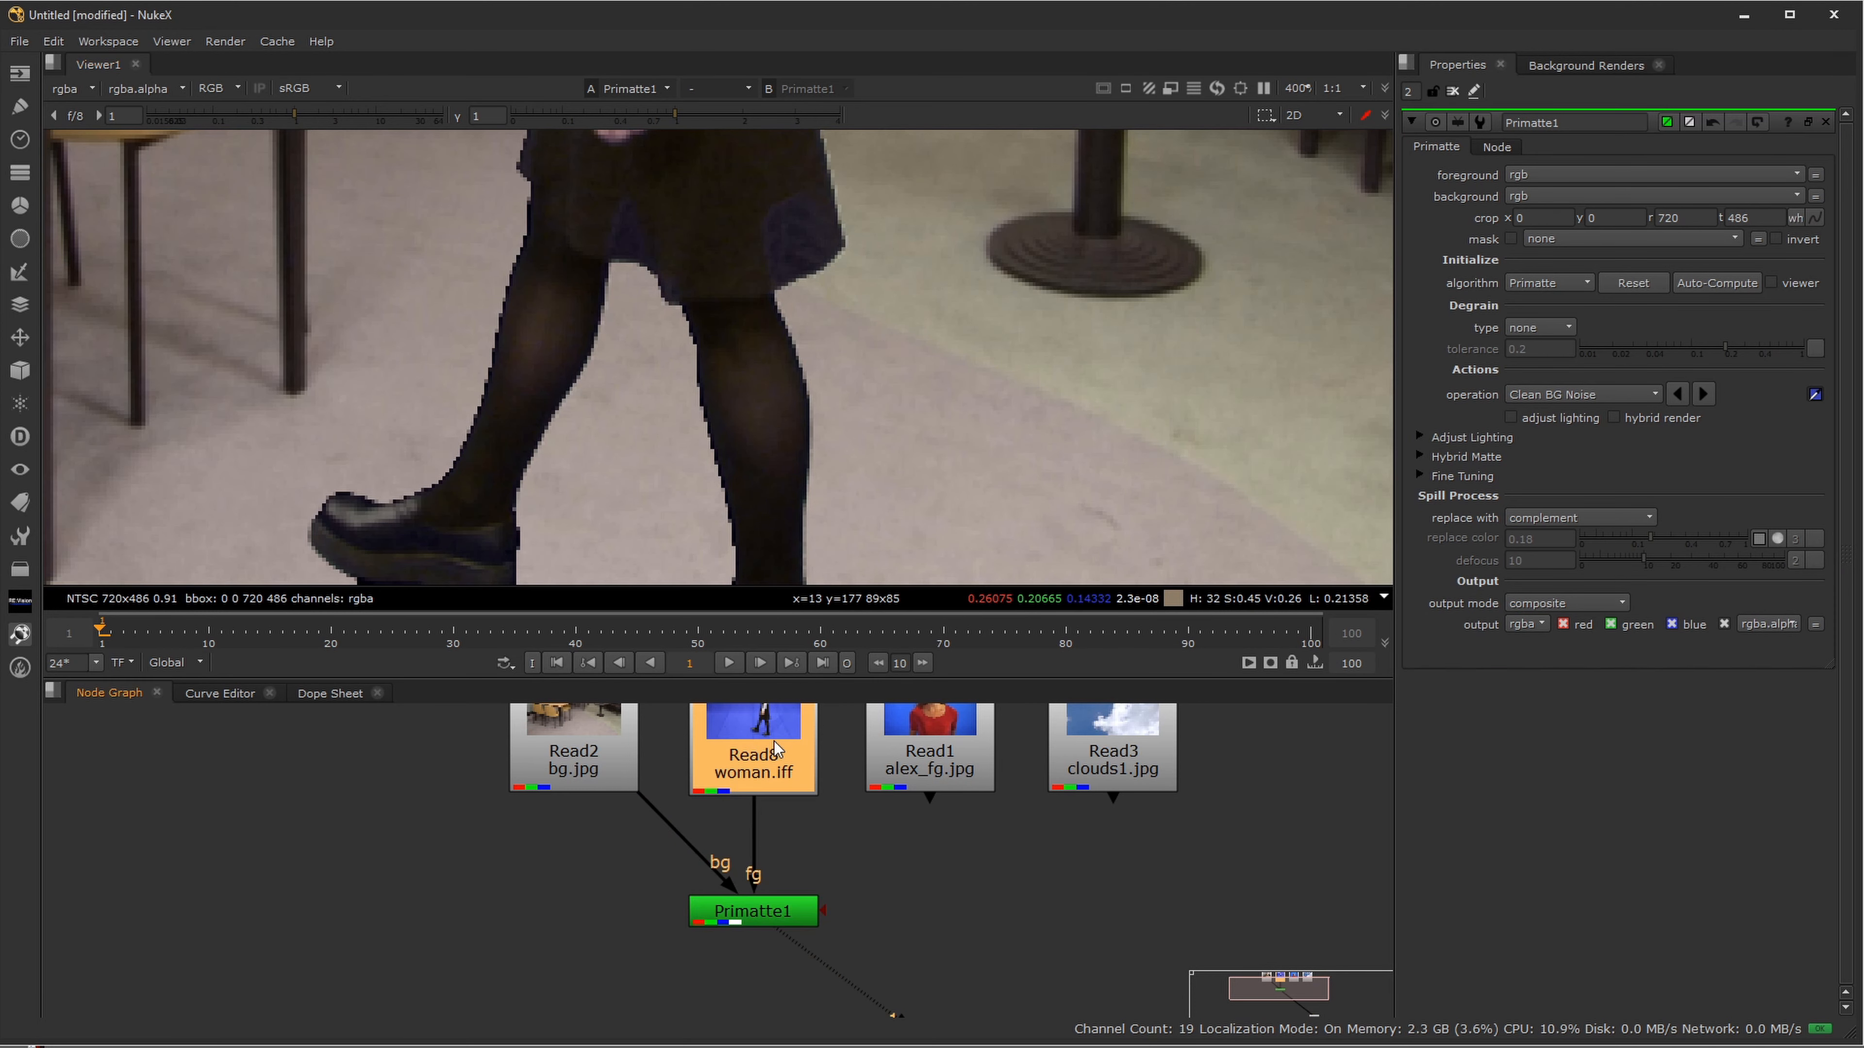
pyautogui.press('1')
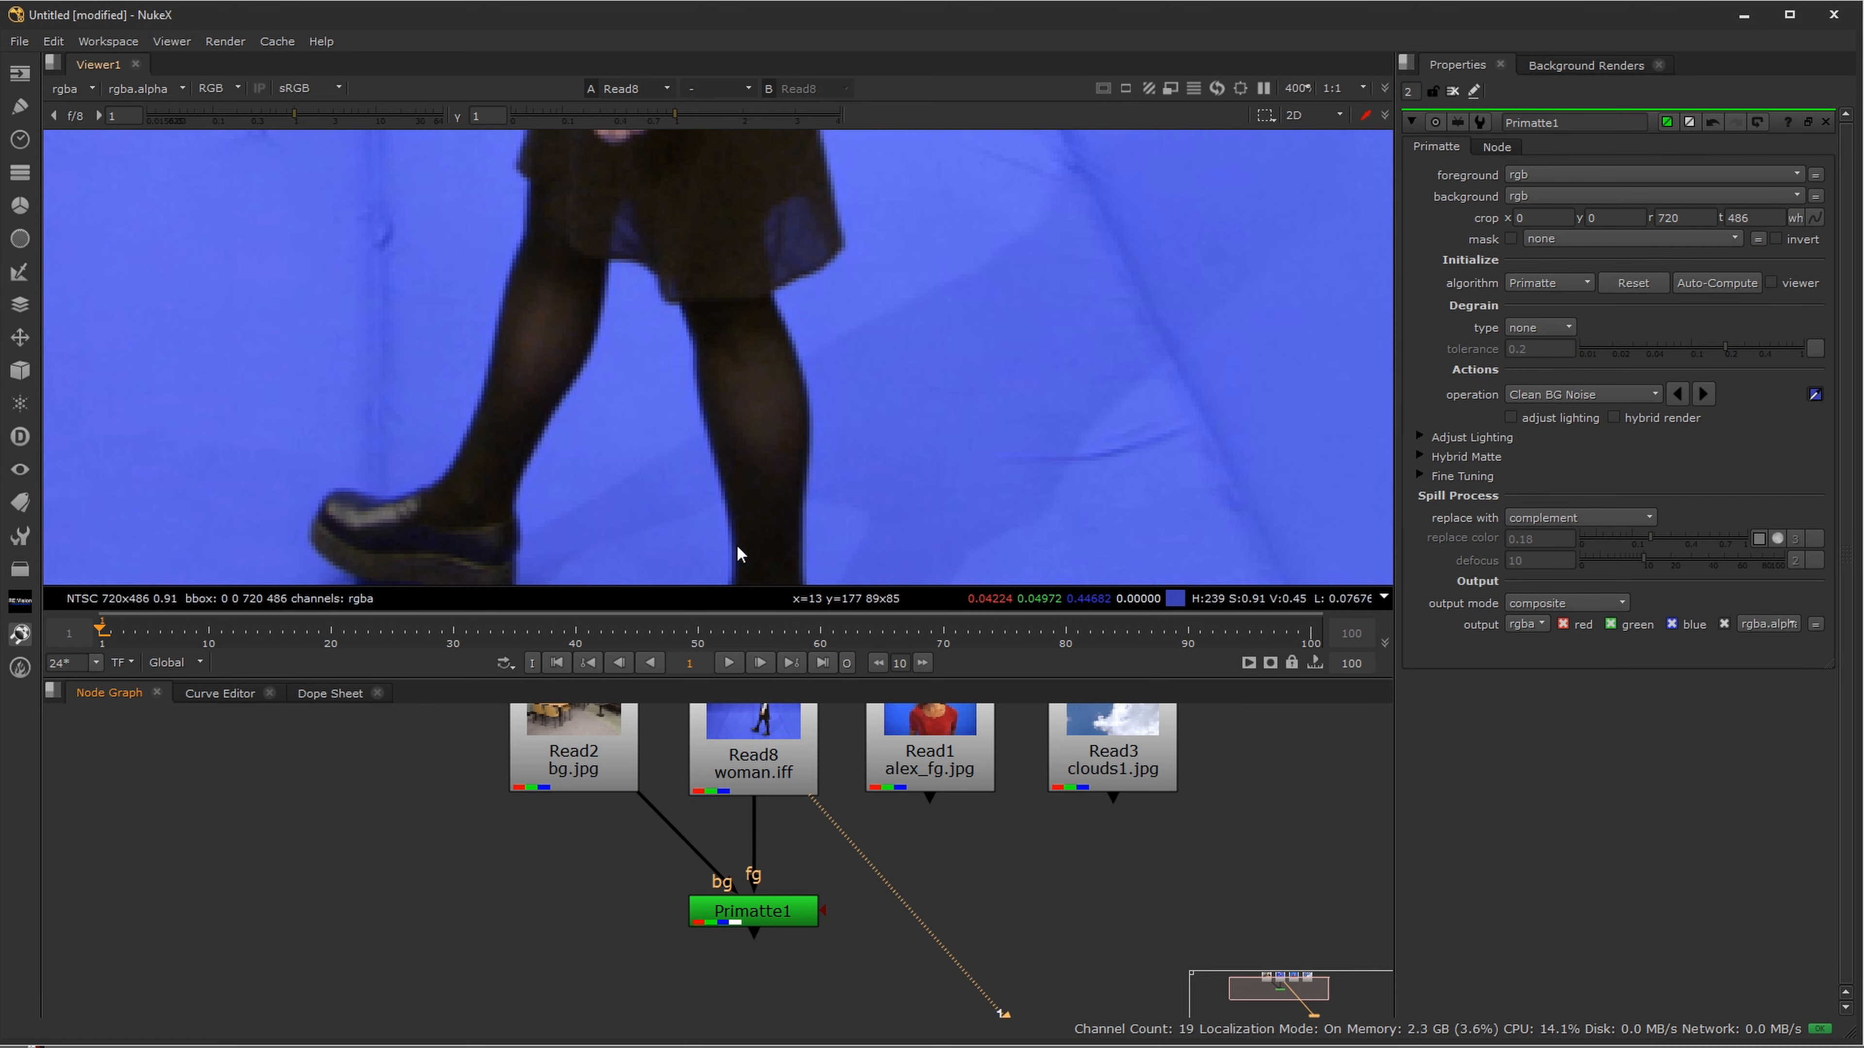
pyautogui.click(760, 915)
pyautogui.press('1')
pyautogui.scroll(-3, 873, 460)
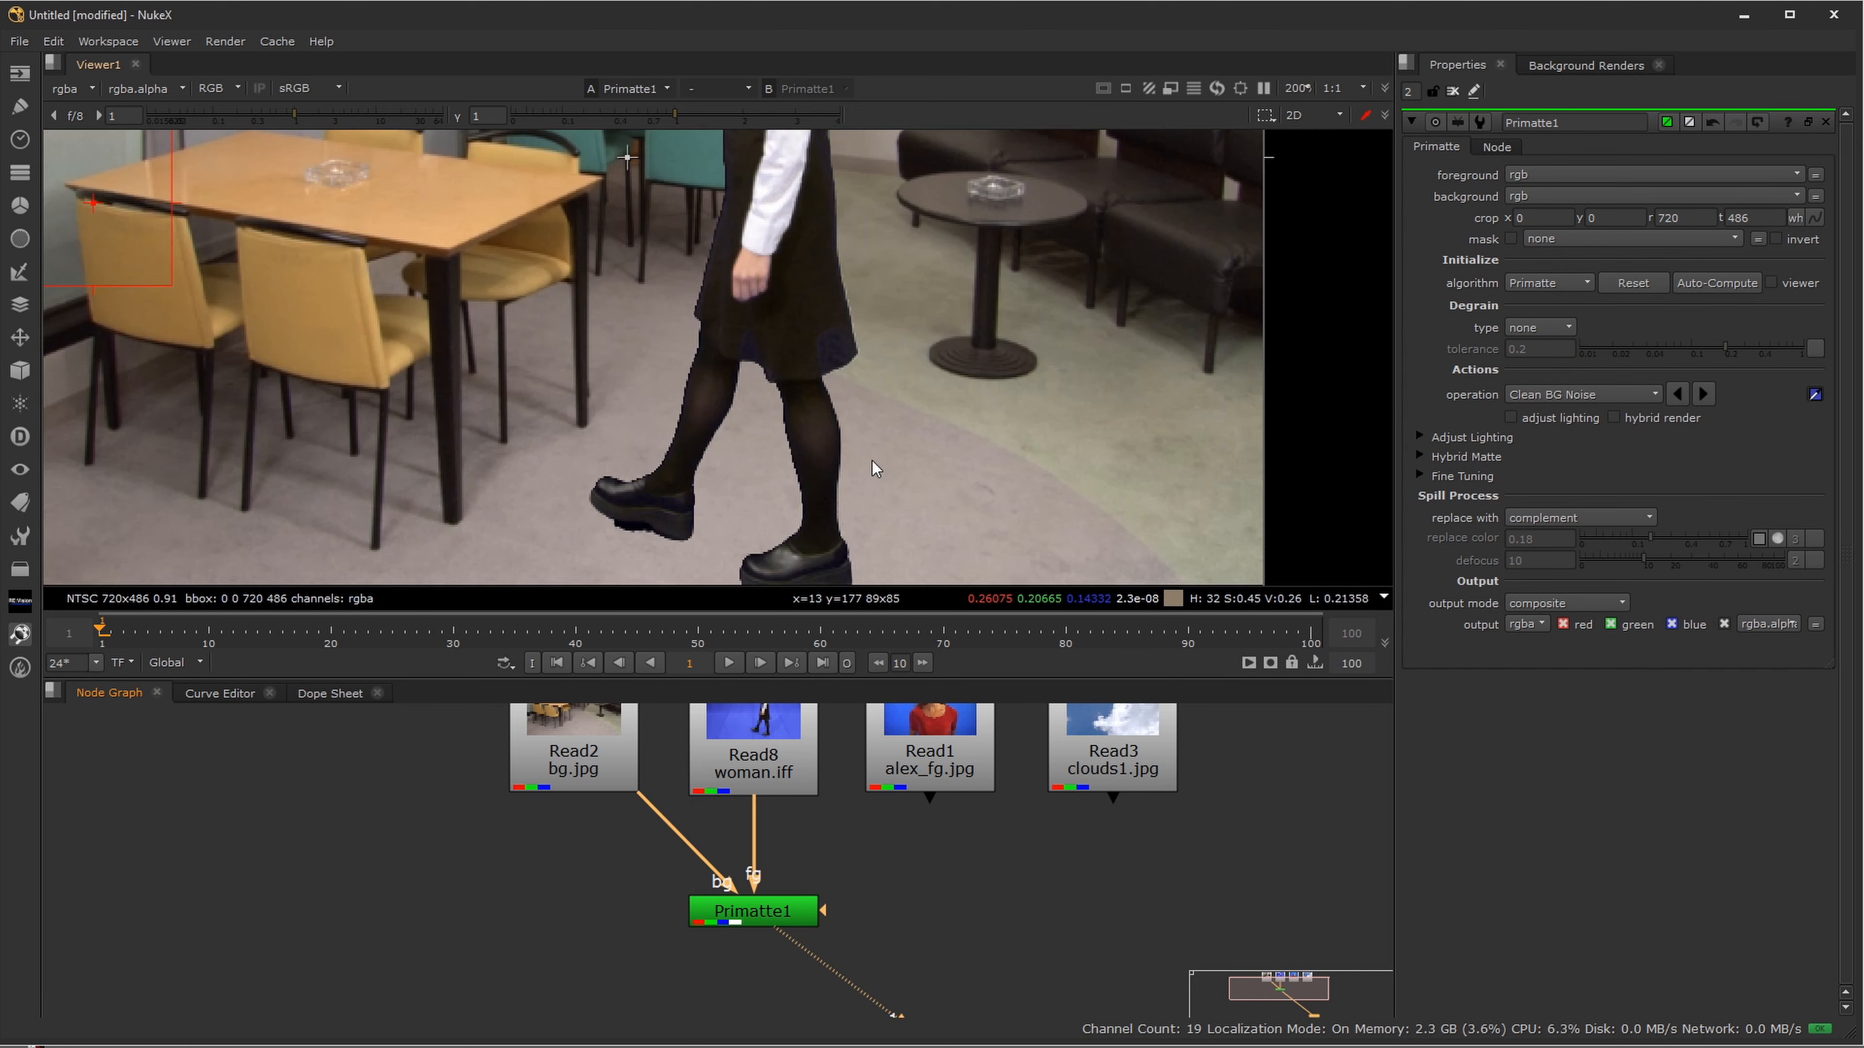
pyautogui.scroll(-2, 868, 416)
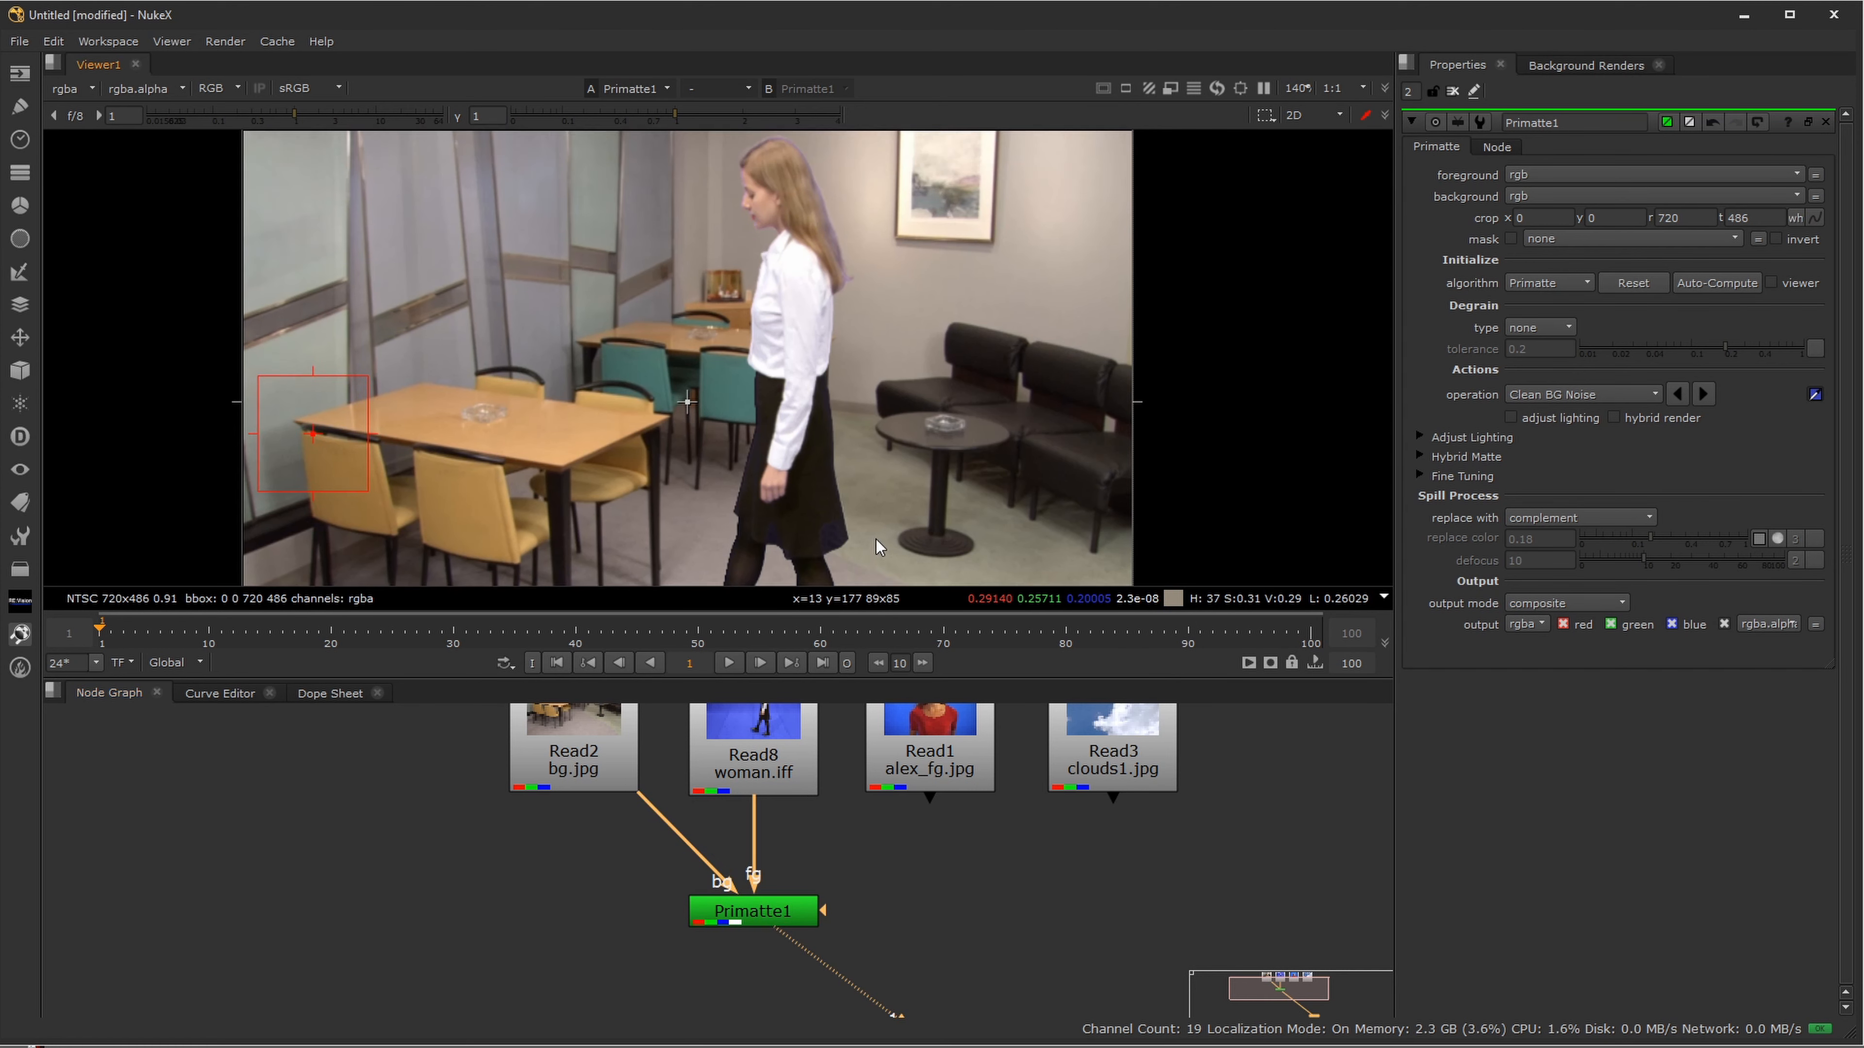
pyautogui.scroll(10, 840, 367)
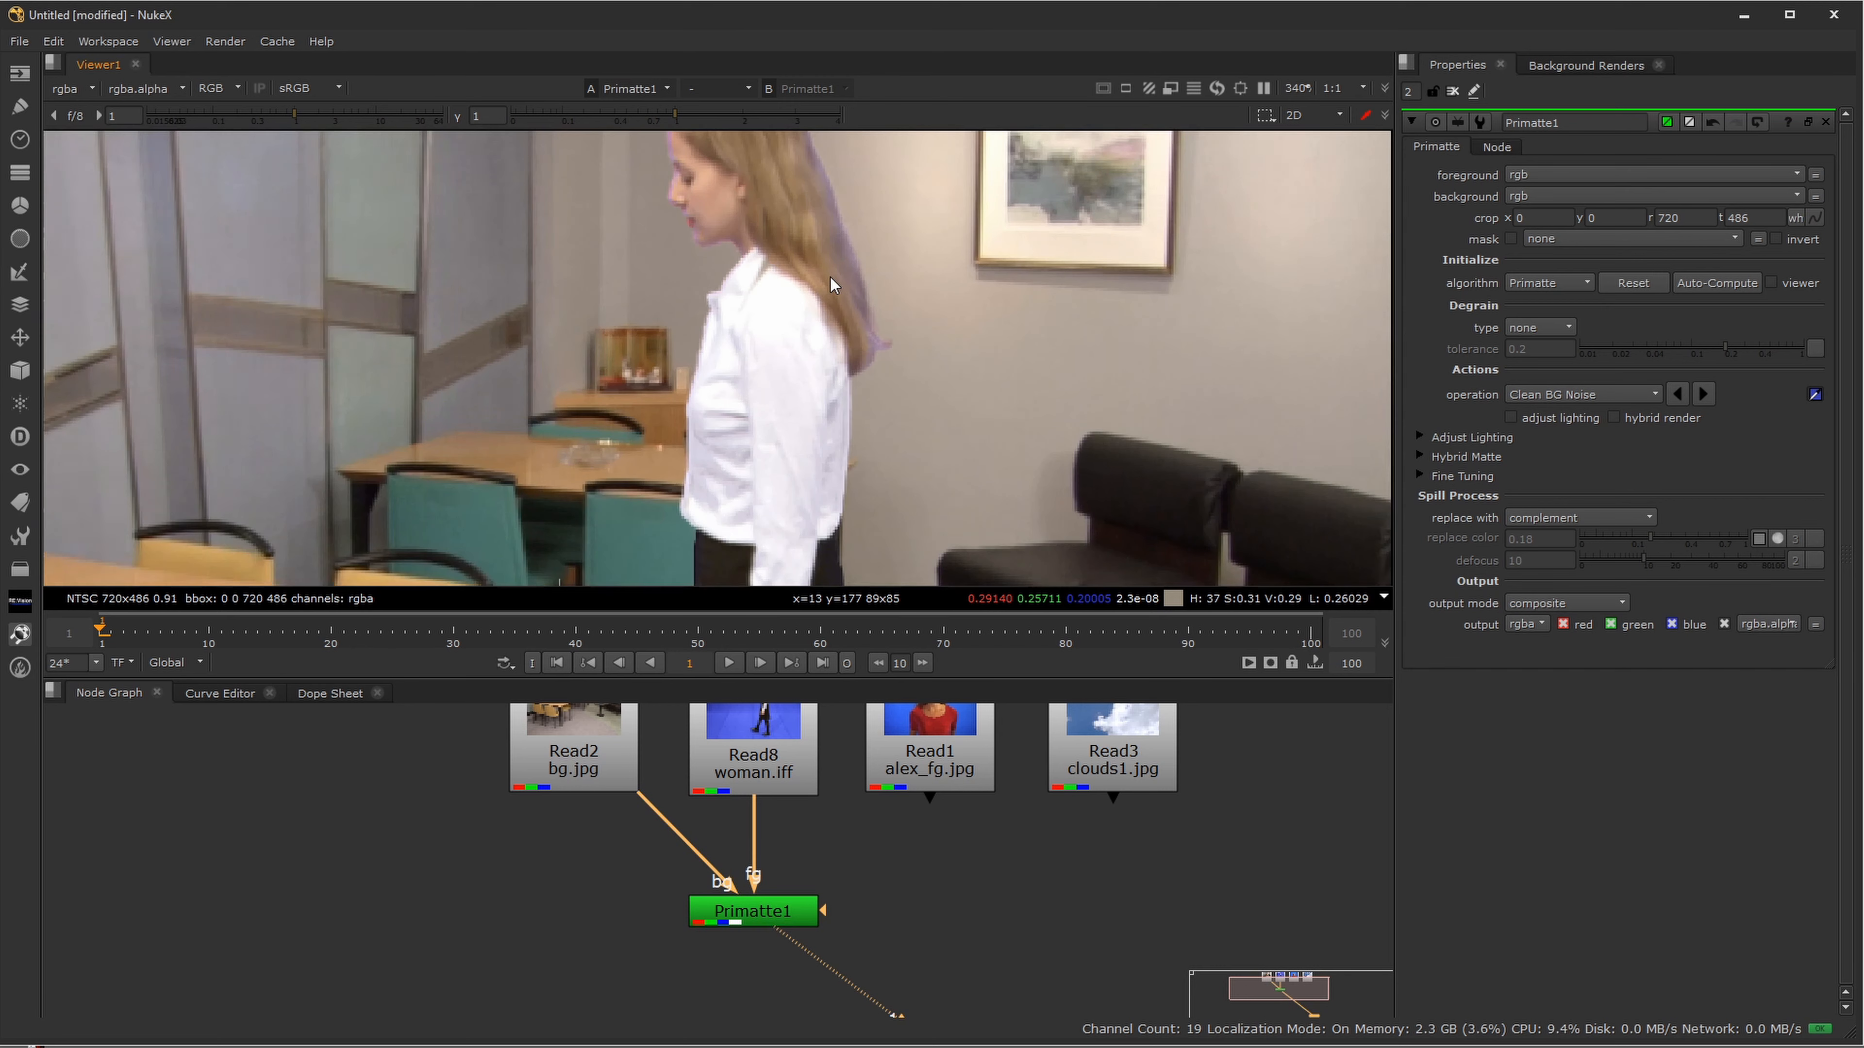
pyautogui.scroll(-10, 849, 259)
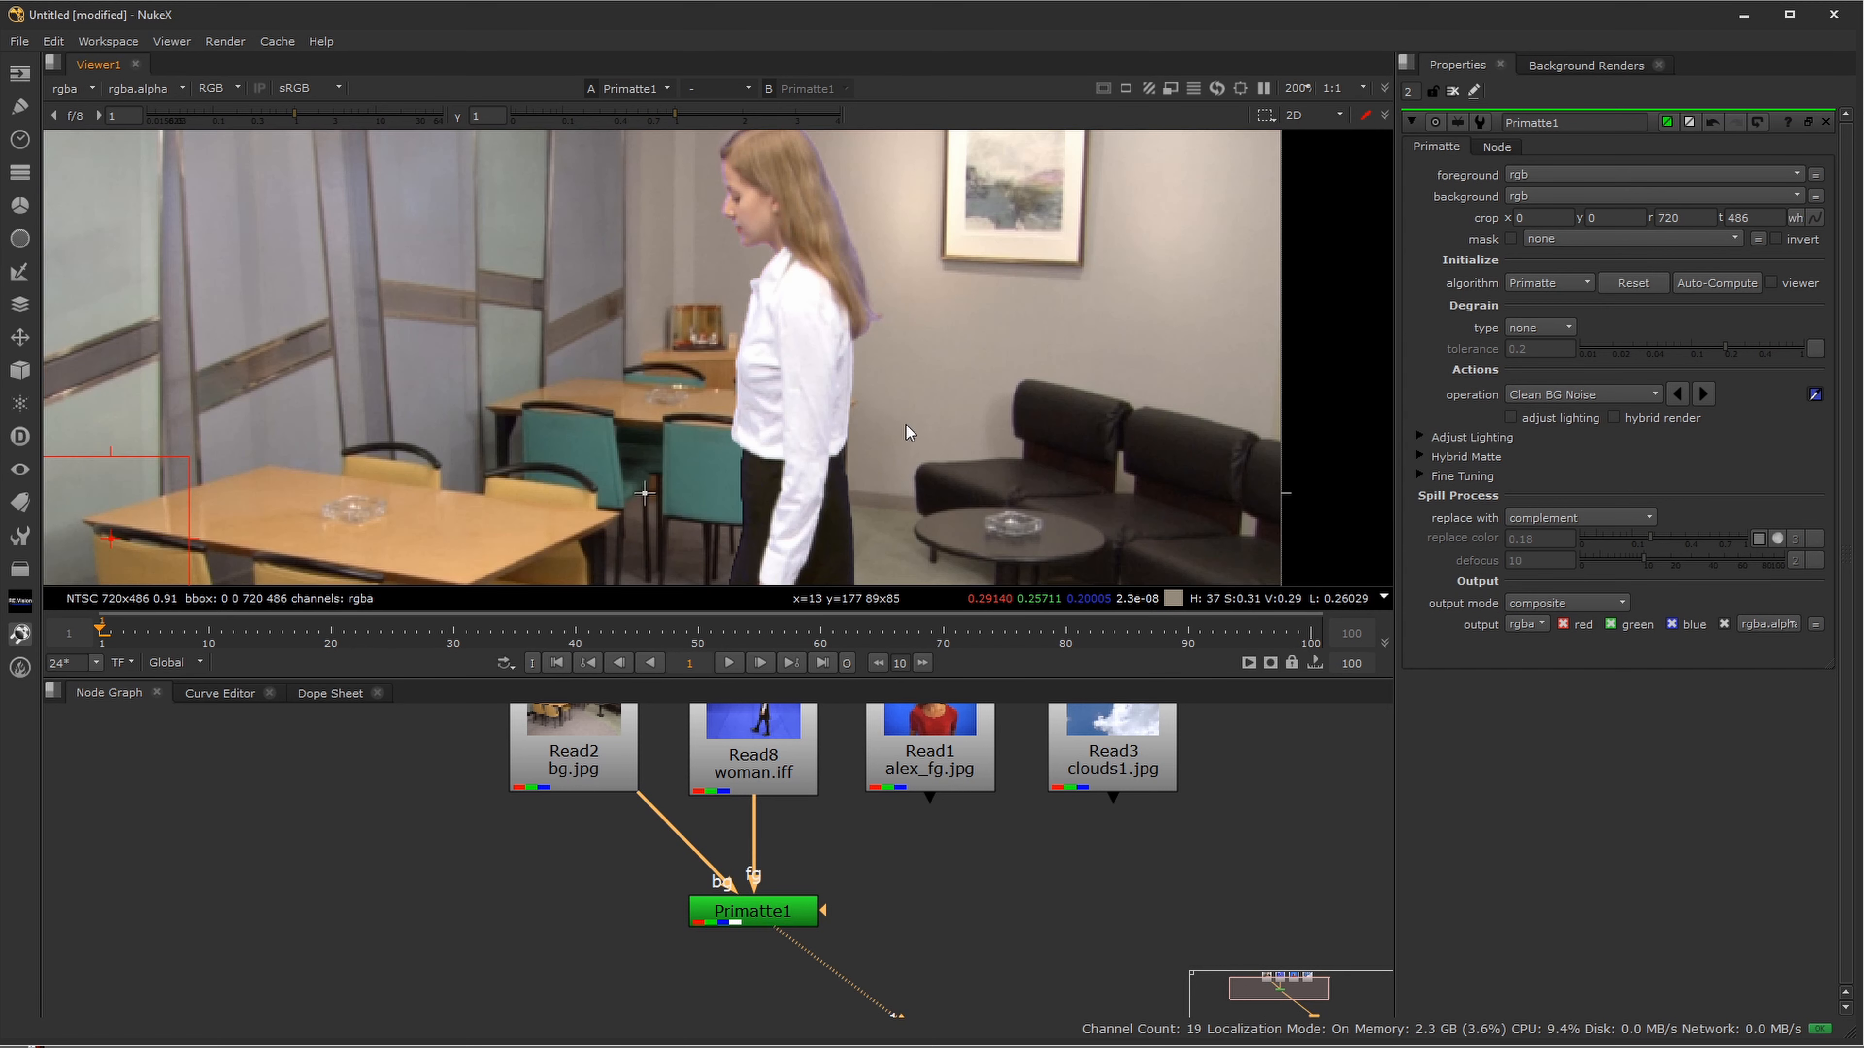
# - Replace the Primatte node with a fresh one, feed woman.iff into its fg input and view its output
pyautogui.click(758, 919)
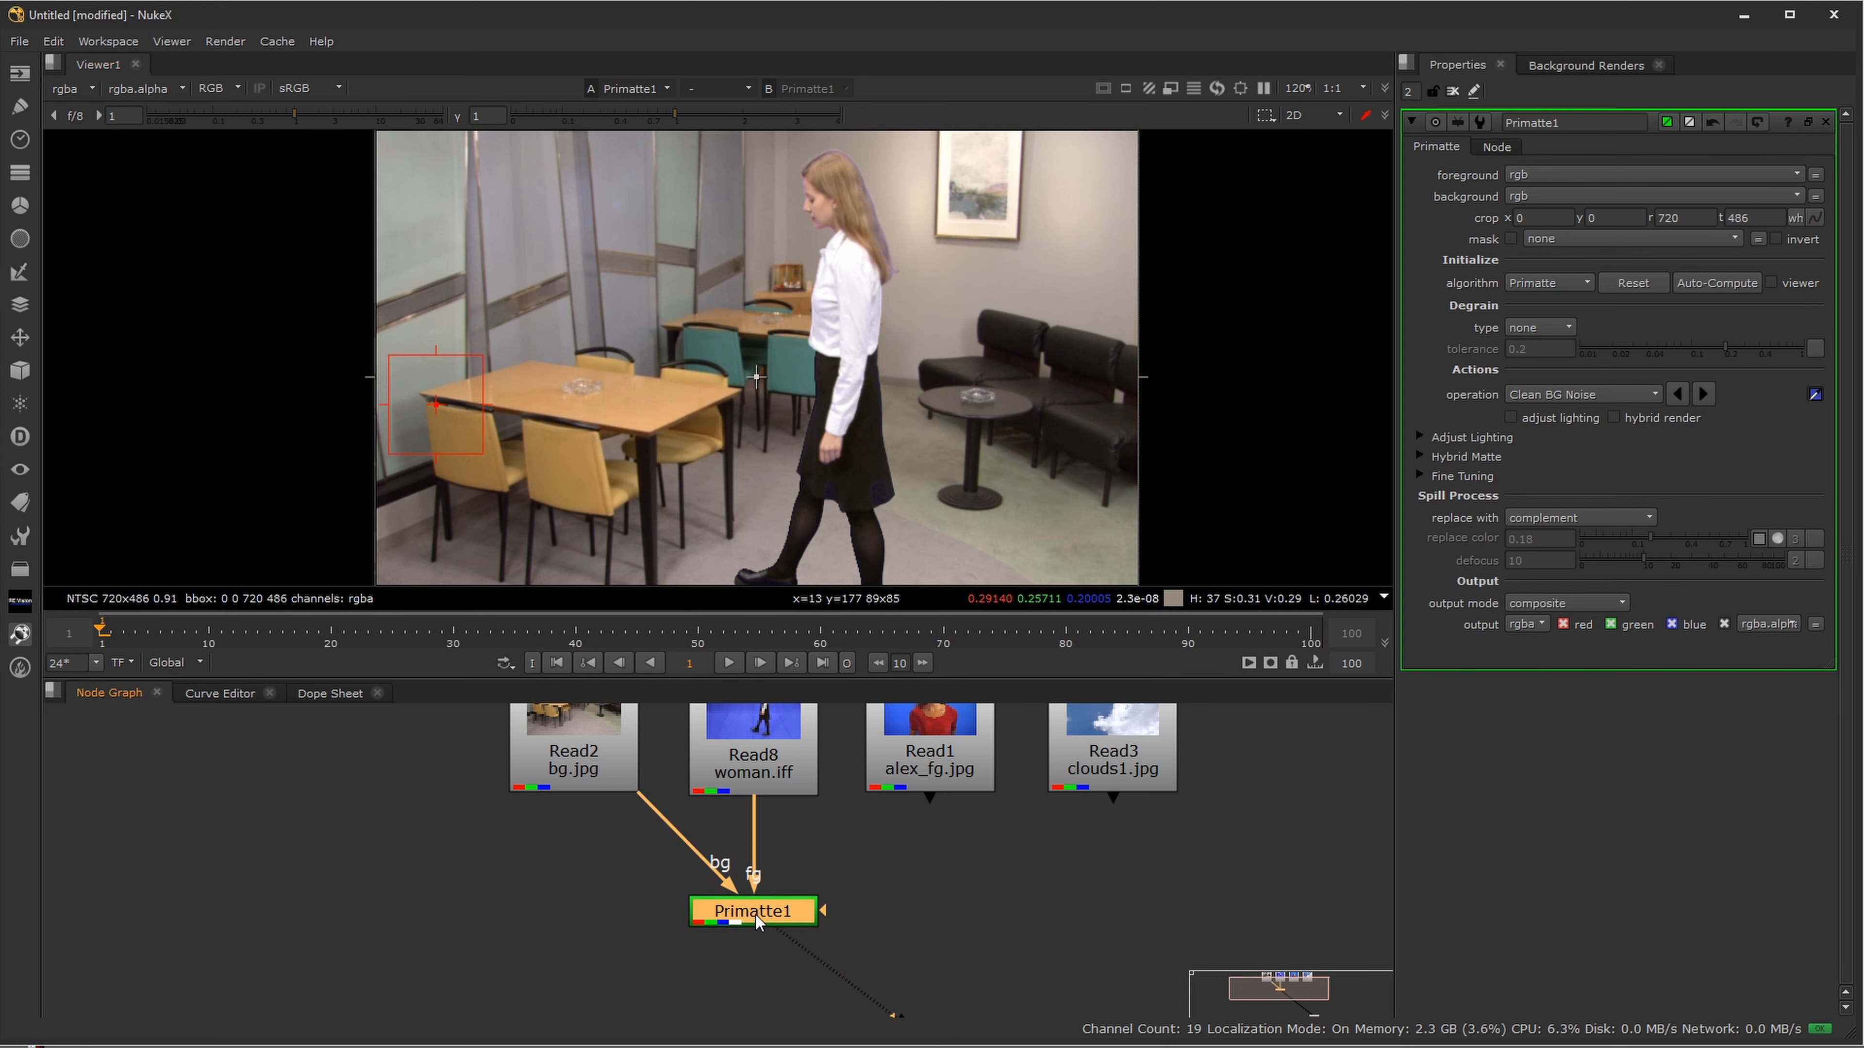
pyautogui.press('Delete')
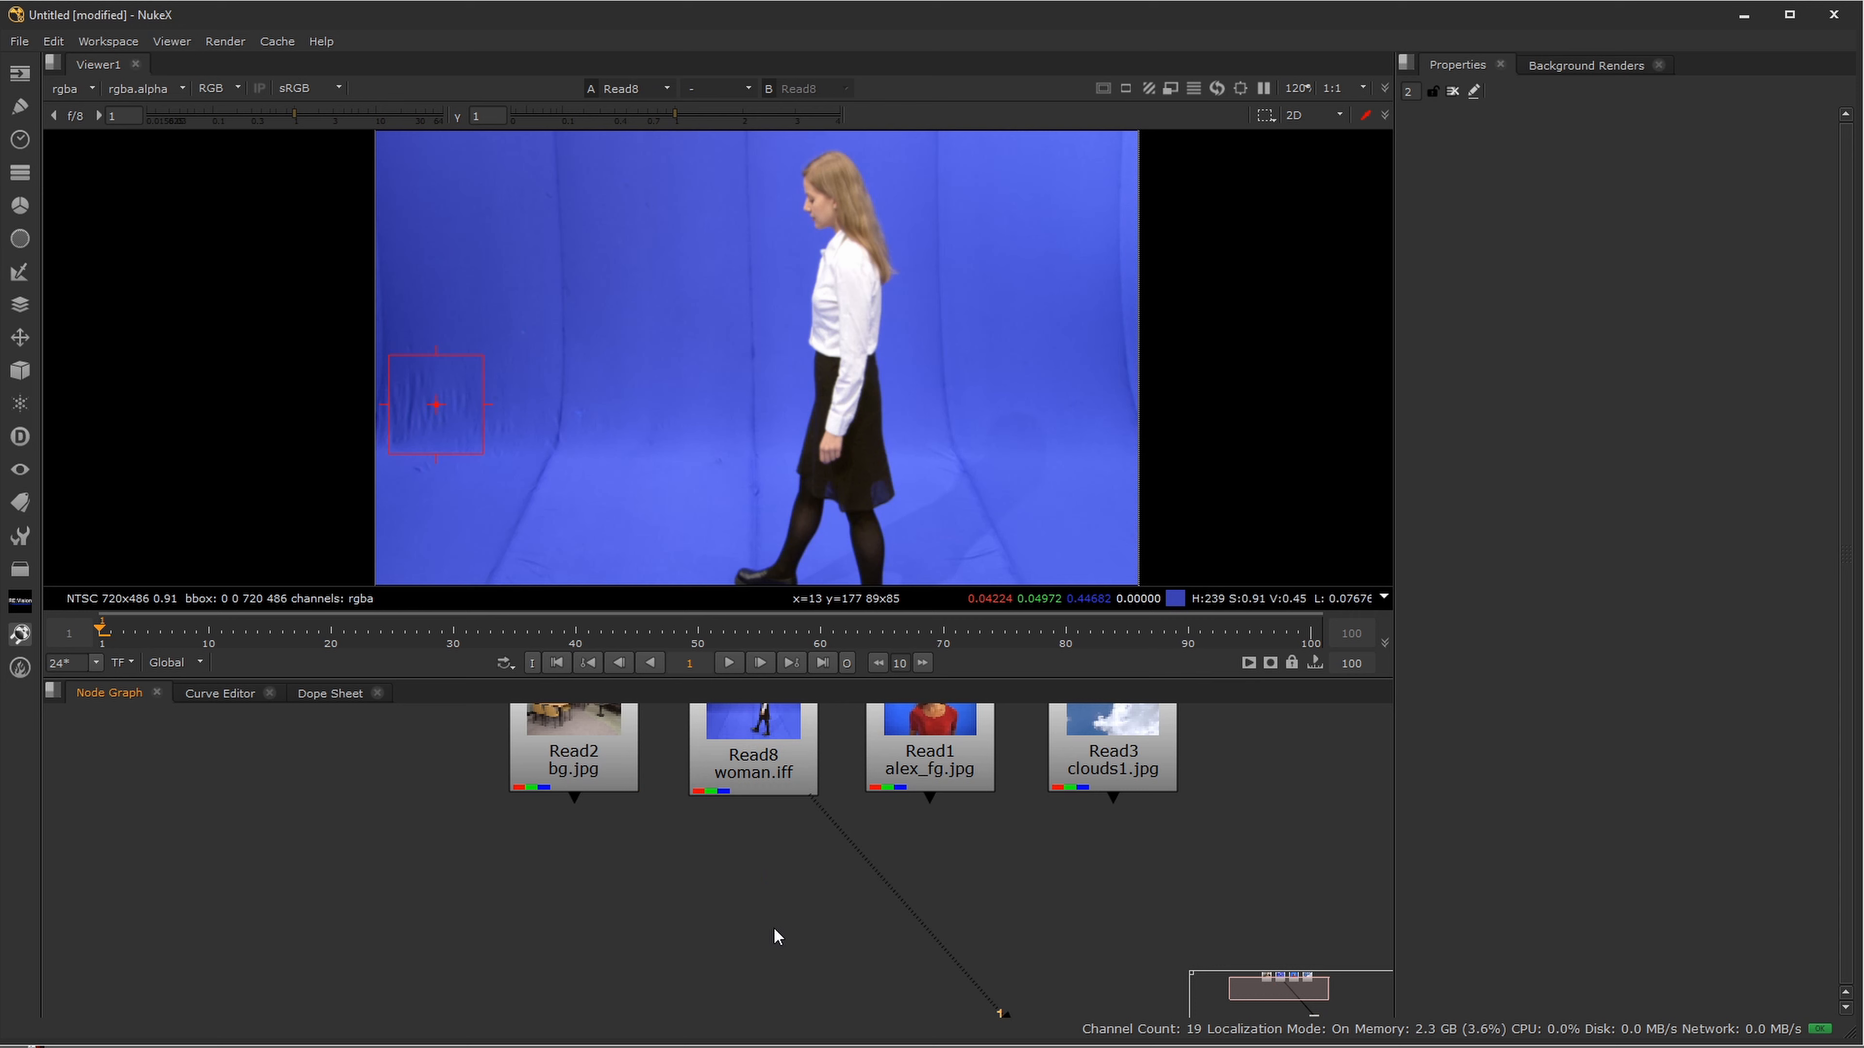
pyautogui.press('Tab')
pyautogui.write('prim')
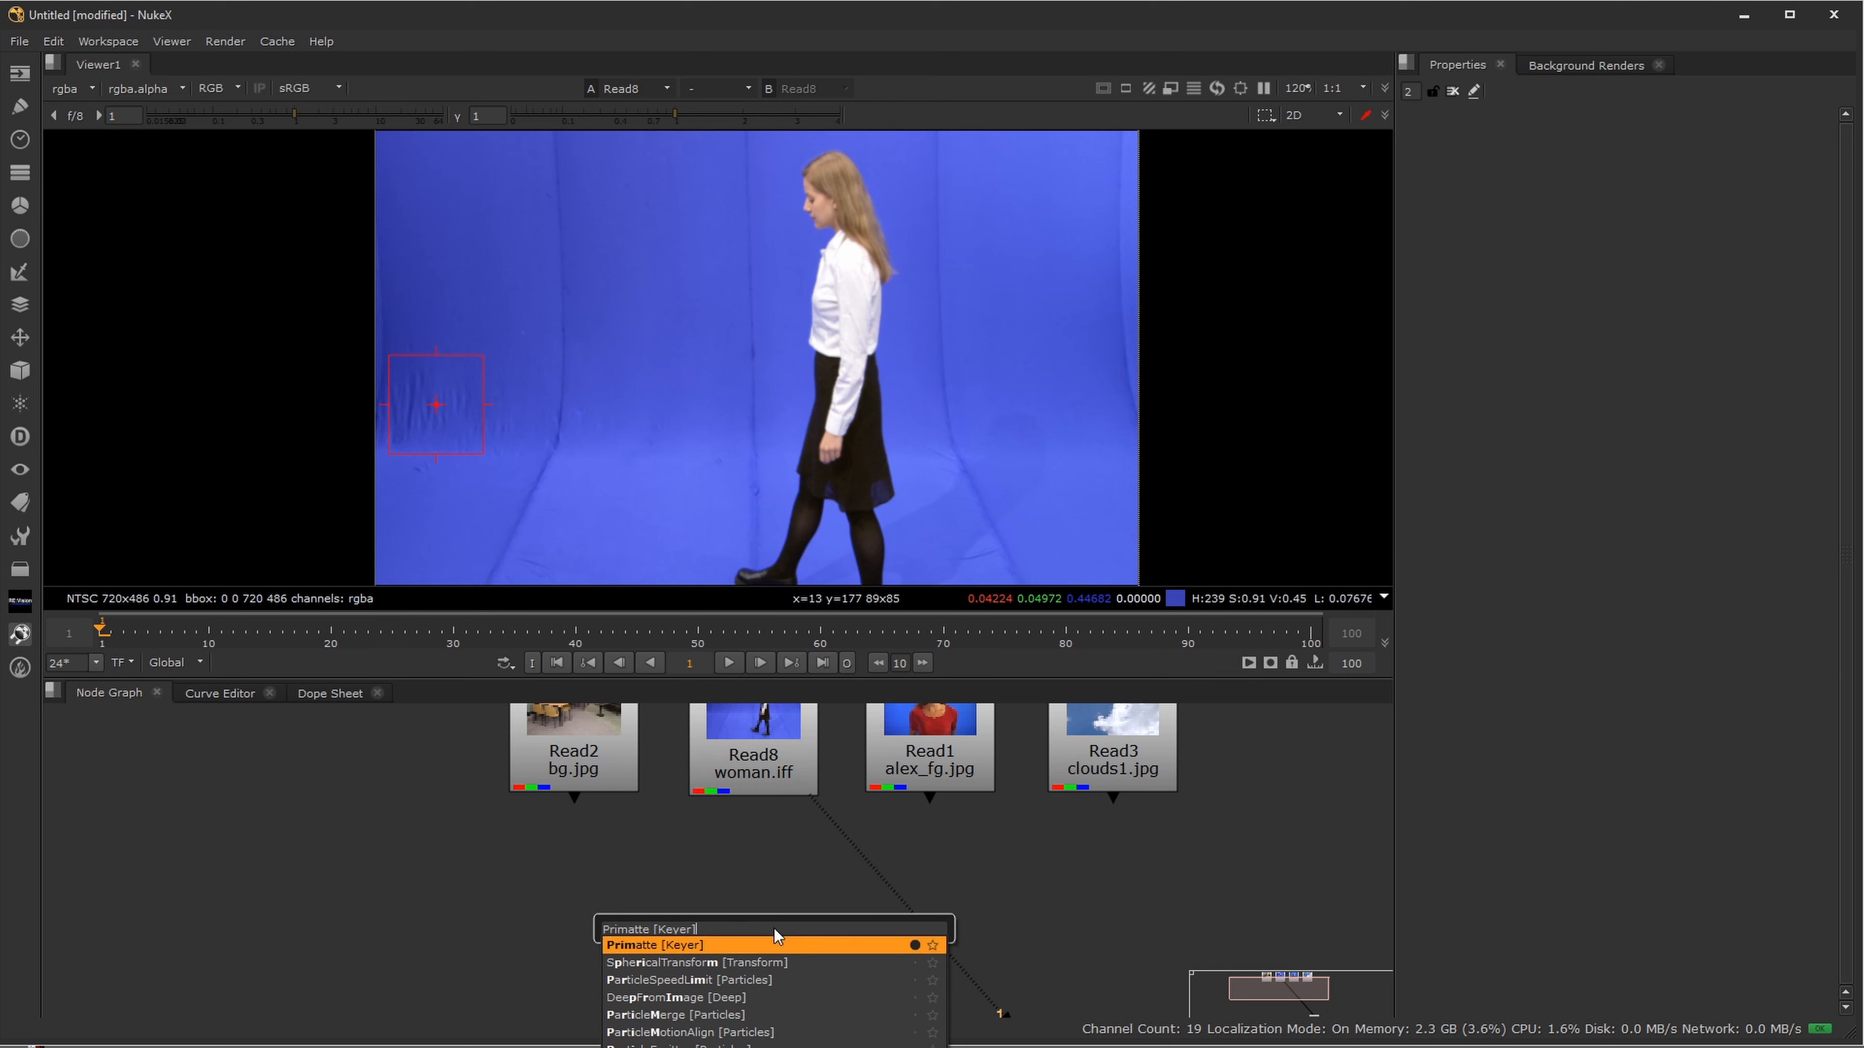
pyautogui.press('Return')
pyautogui.moveTo(774, 928); pyautogui.dragTo(760, 766)
pyautogui.moveTo(767, 972); pyautogui.dragTo(777, 950)
pyautogui.press('1')
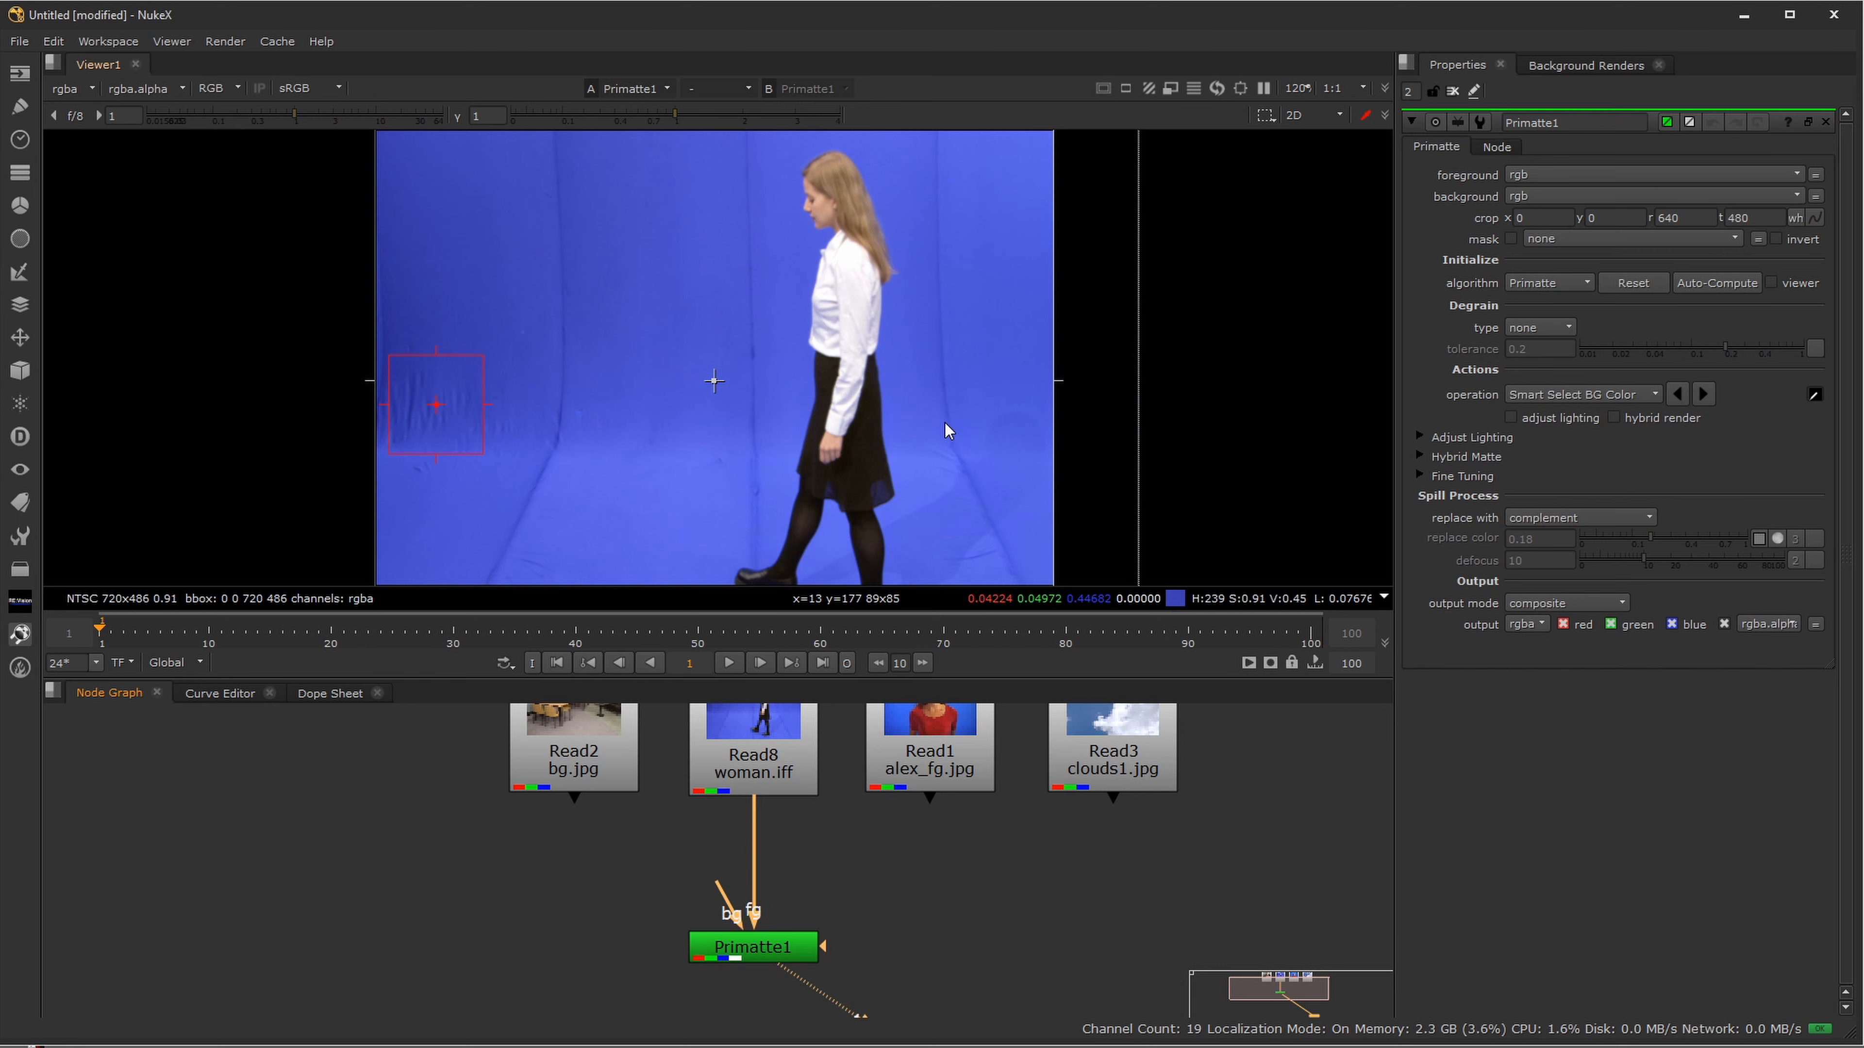
# - Sample the blue background beside the skirt with Smart Select BG Color, and check the alpha matte in playback
pyautogui.scroll(5, 902, 431)
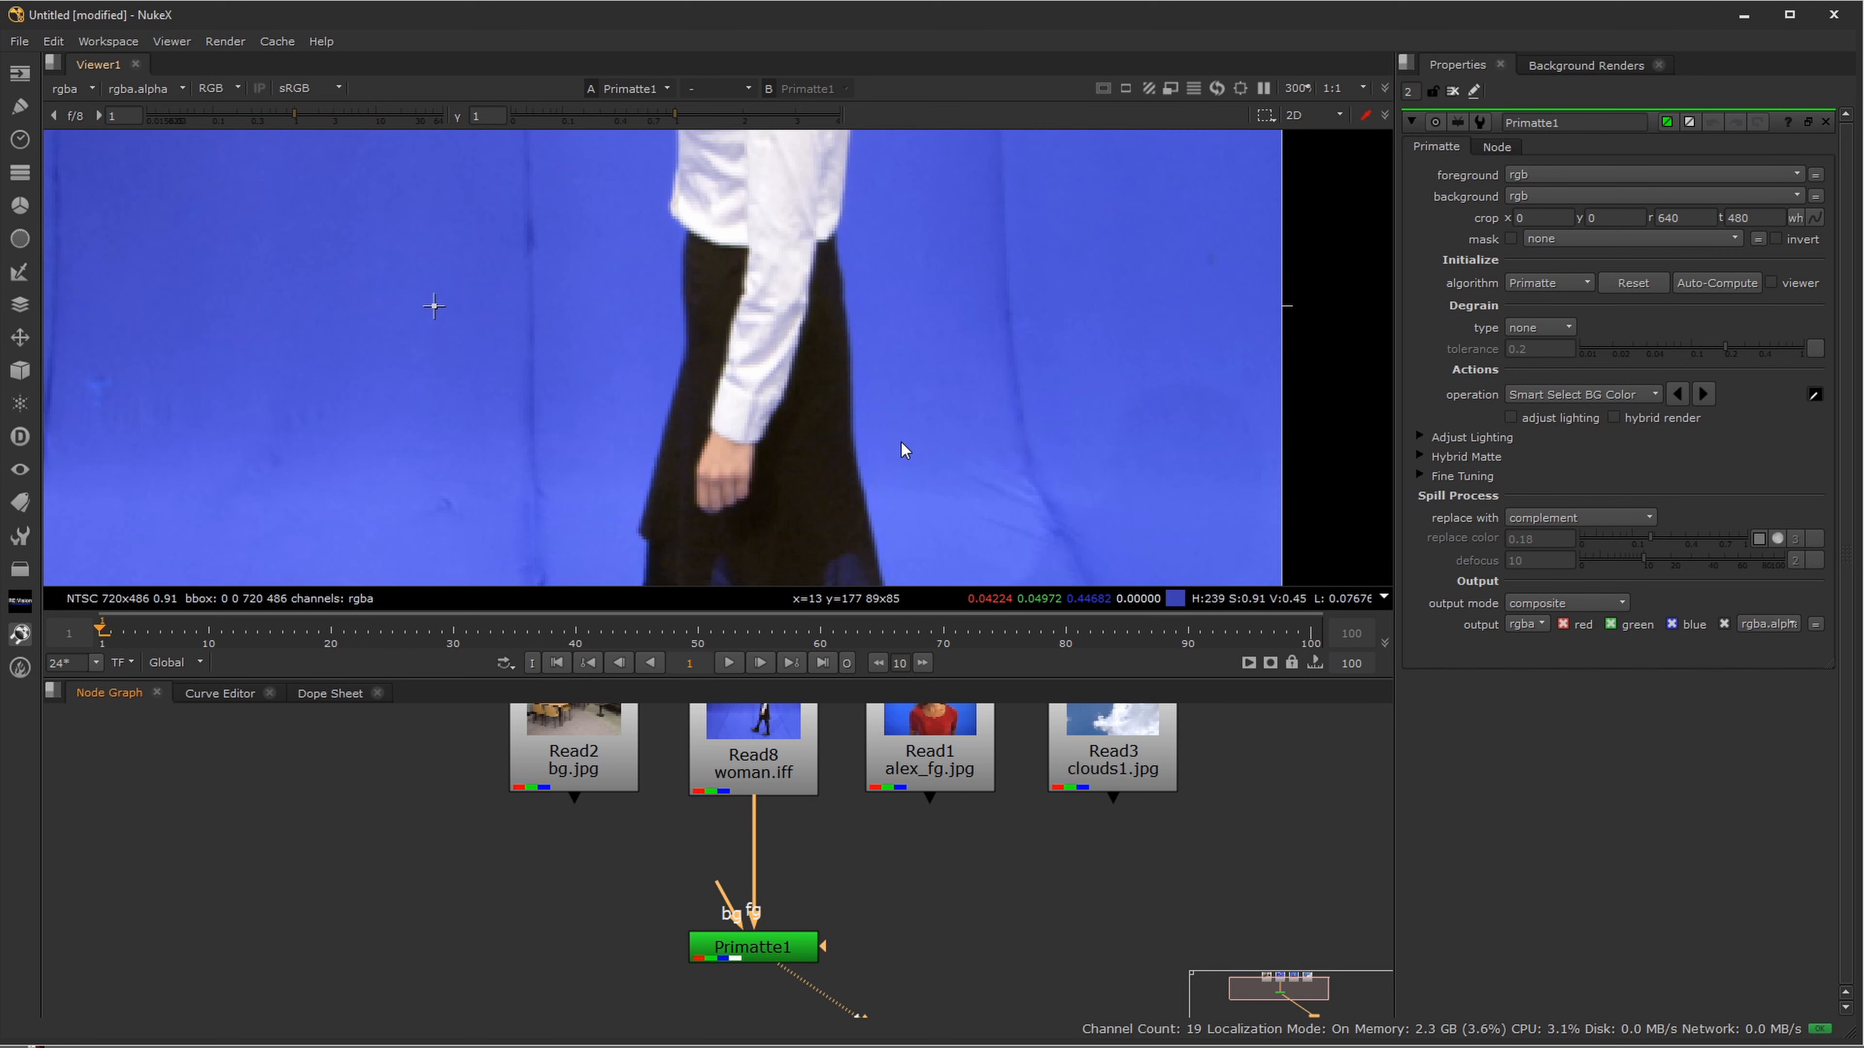
pyautogui.moveTo(889, 295); pyautogui.dragTo(898, 453)
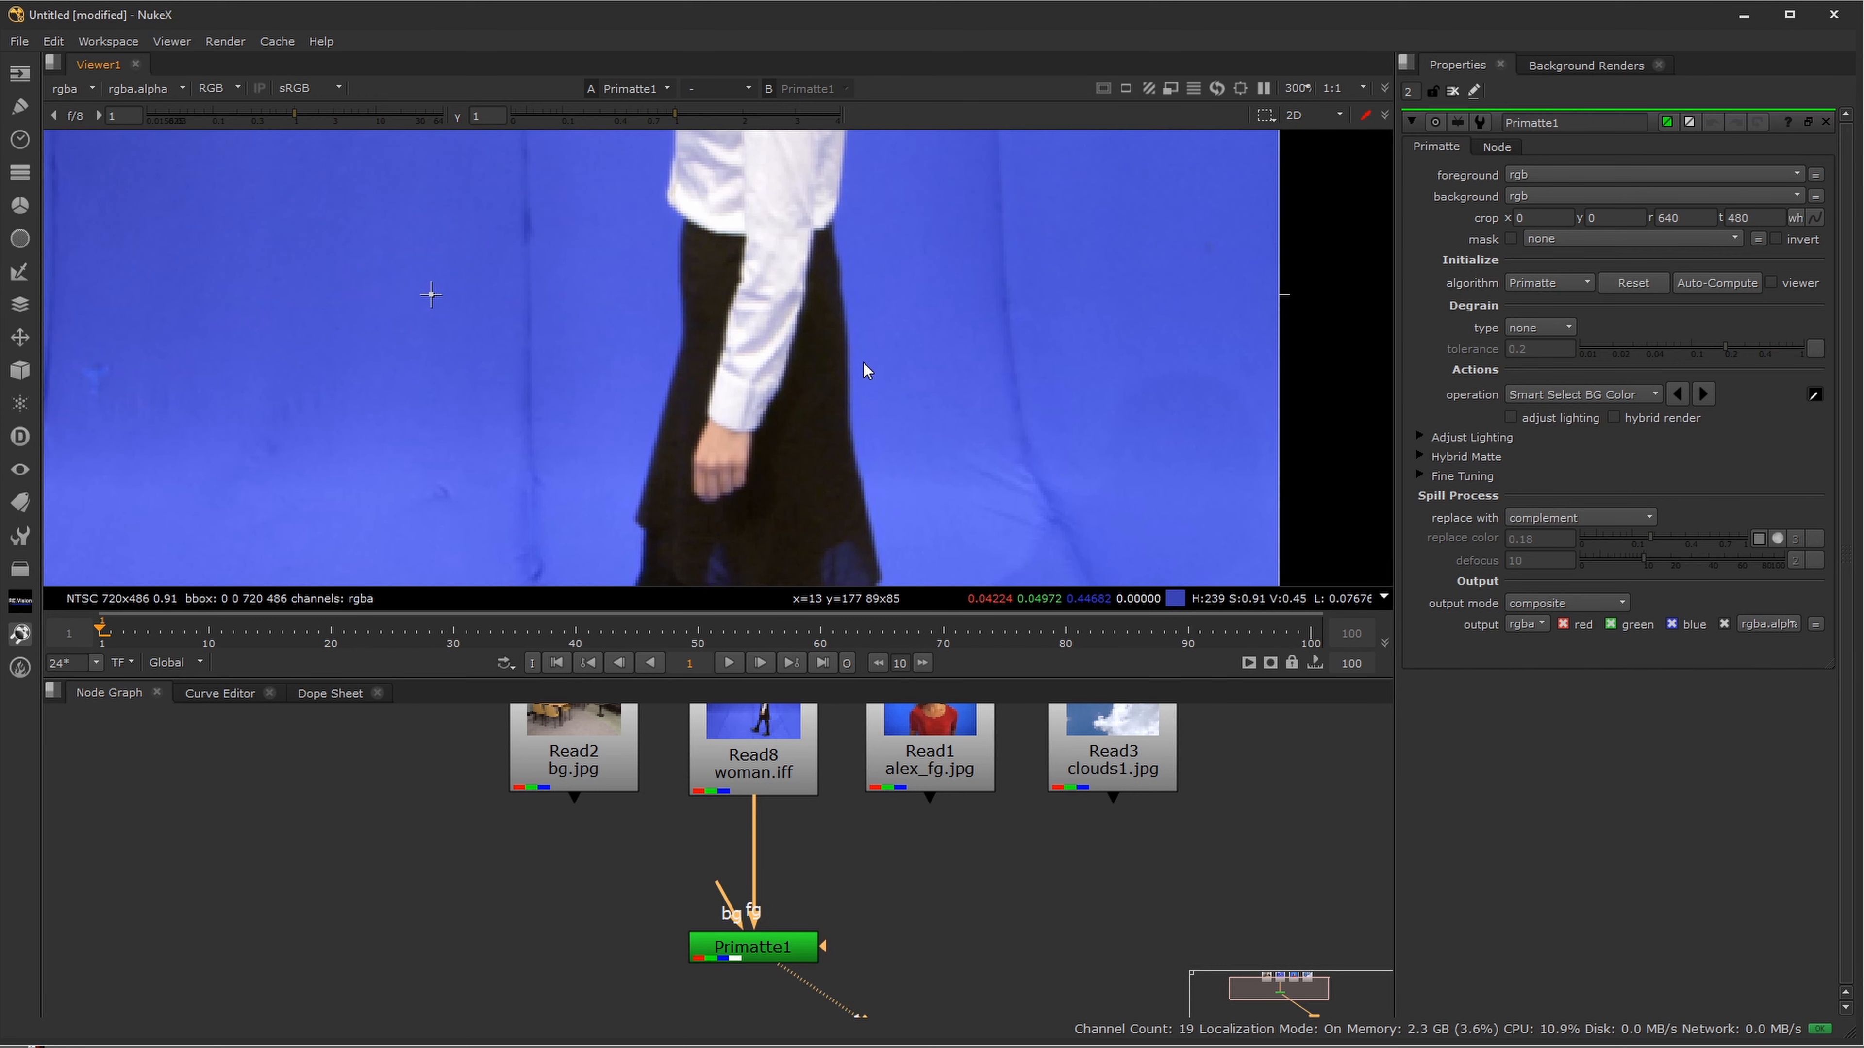
pyautogui.scroll(6, 854, 367)
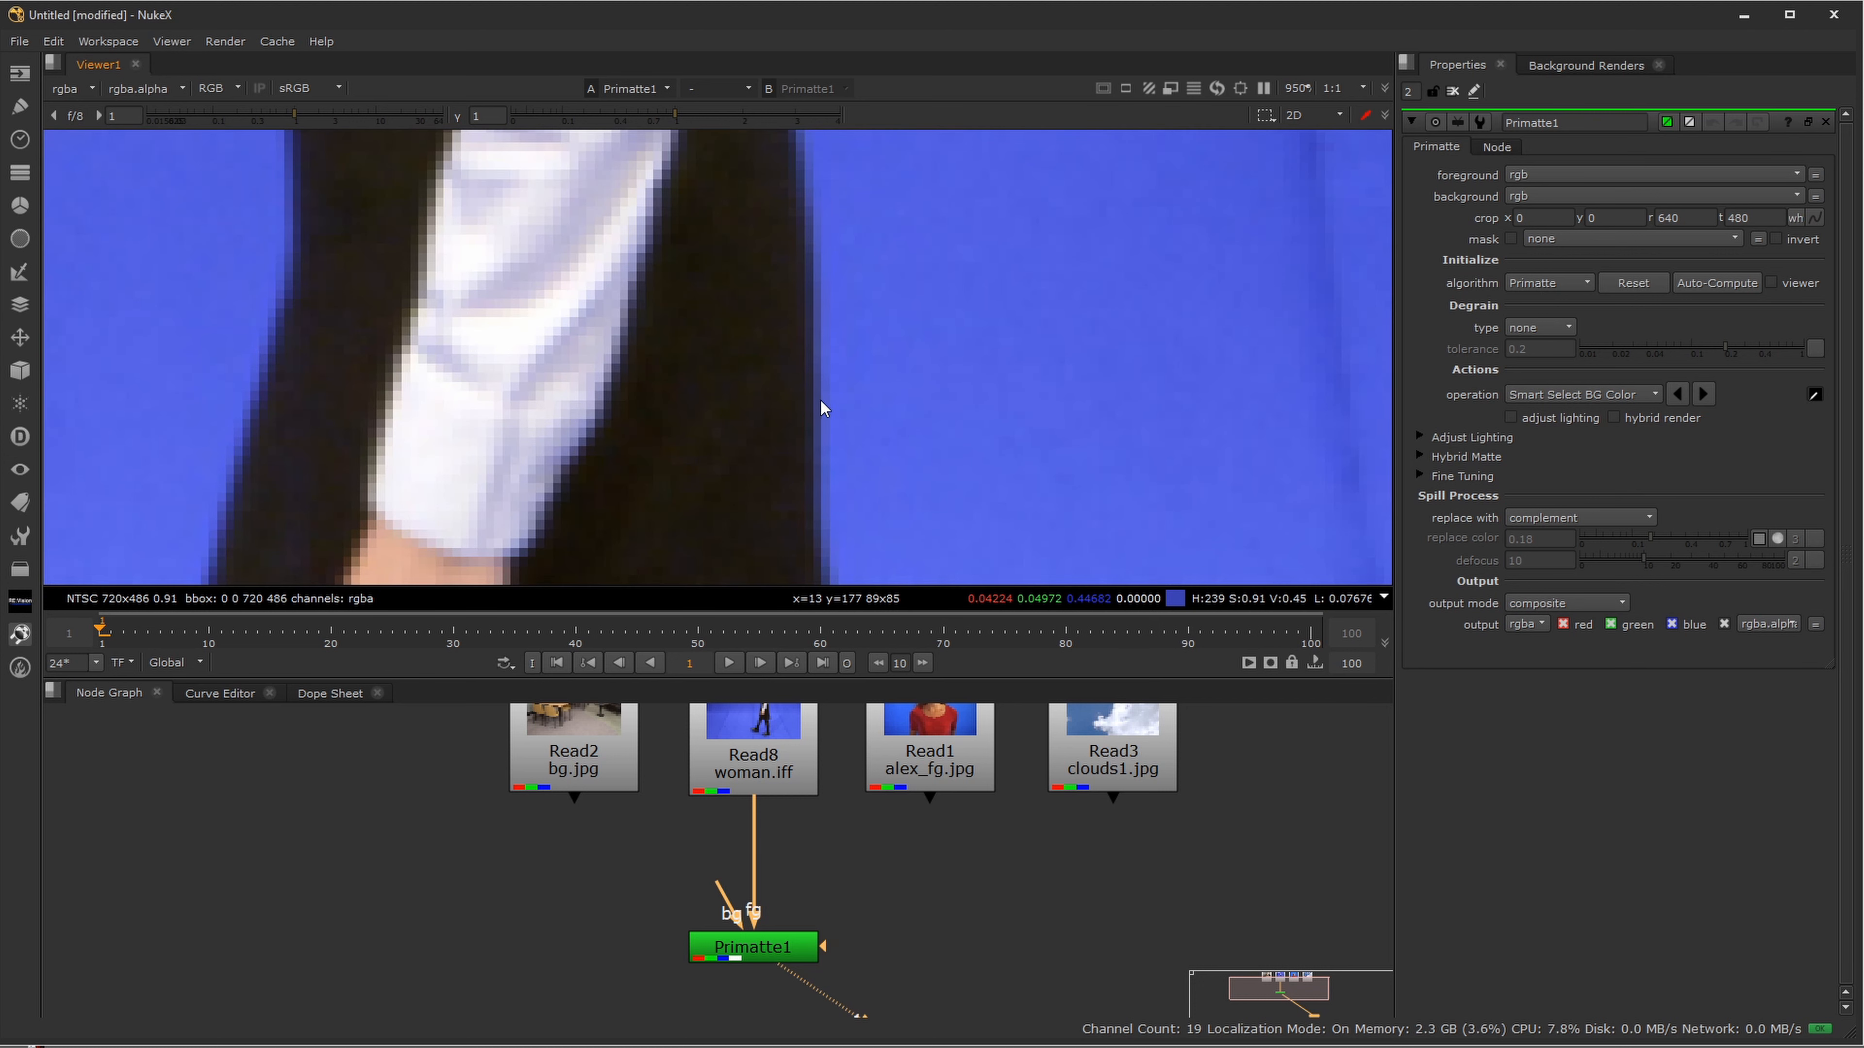
pyautogui.keyDown('ctrl'); pyautogui.click(907, 404); pyautogui.keyUp('ctrl')
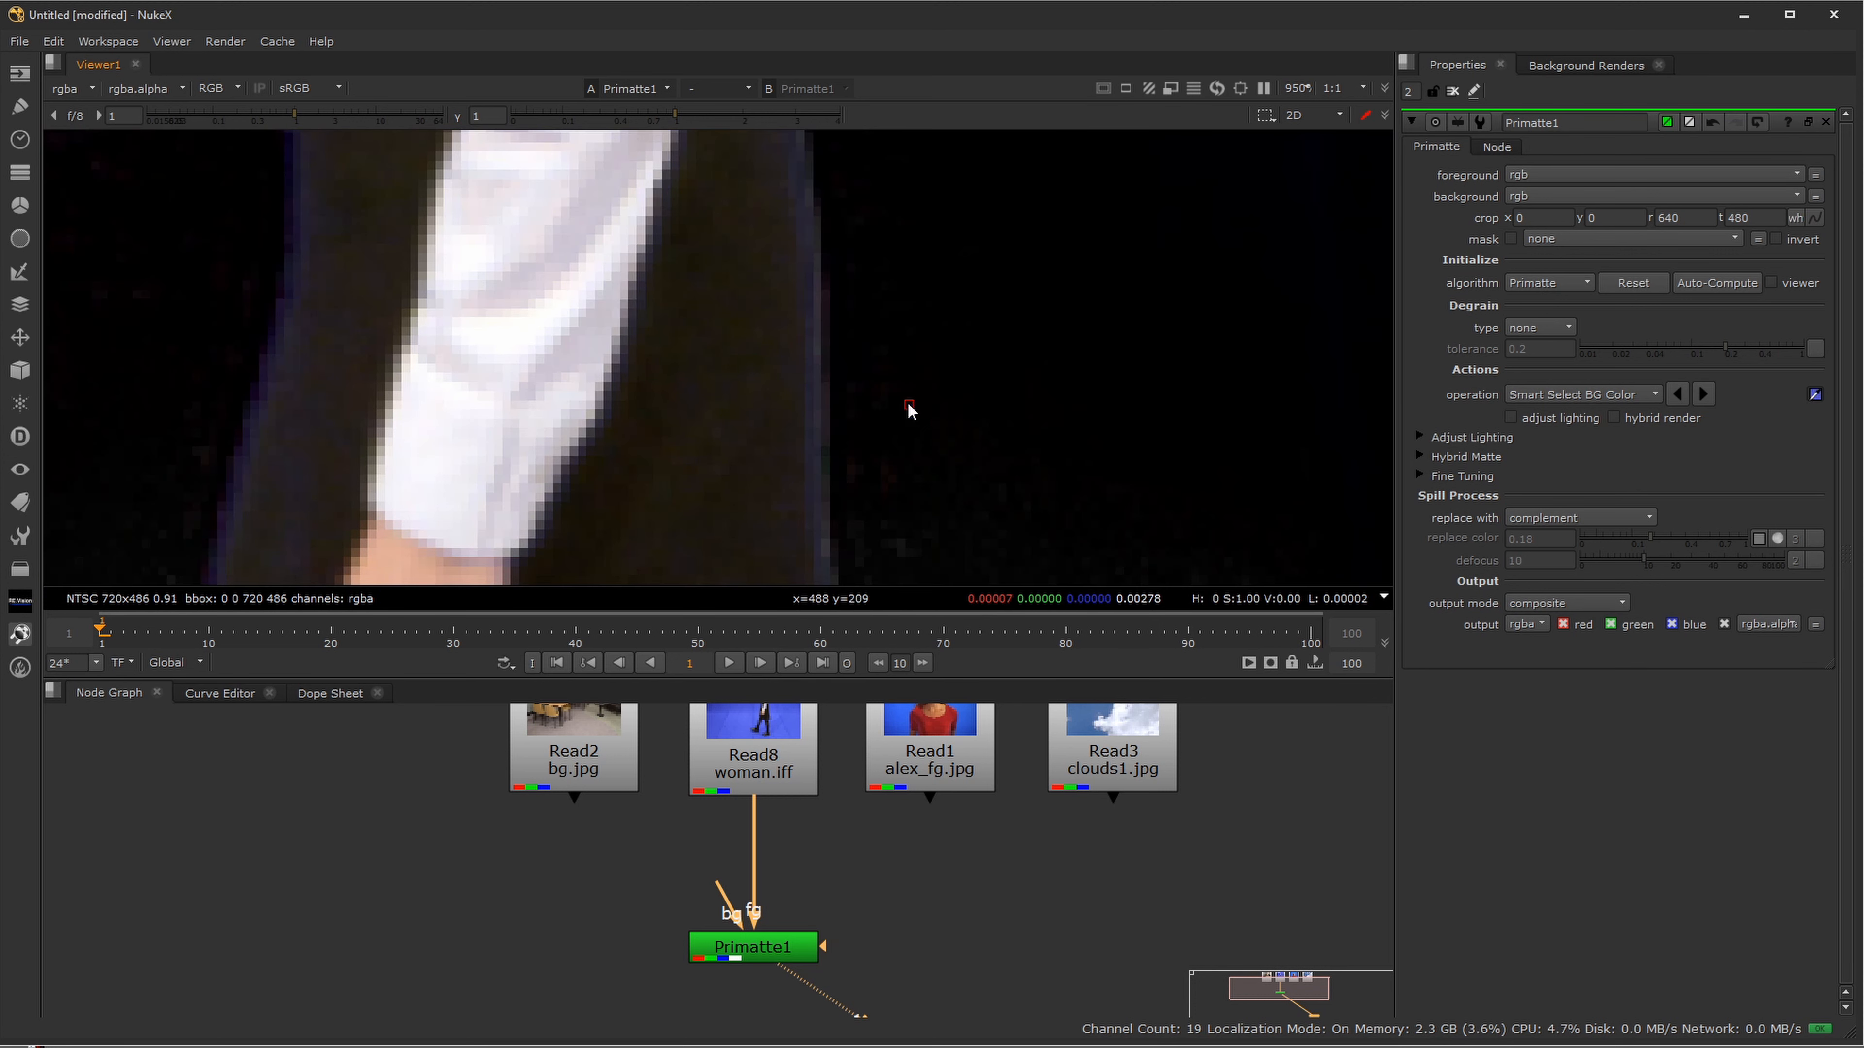
pyautogui.scroll(-10, 908, 409)
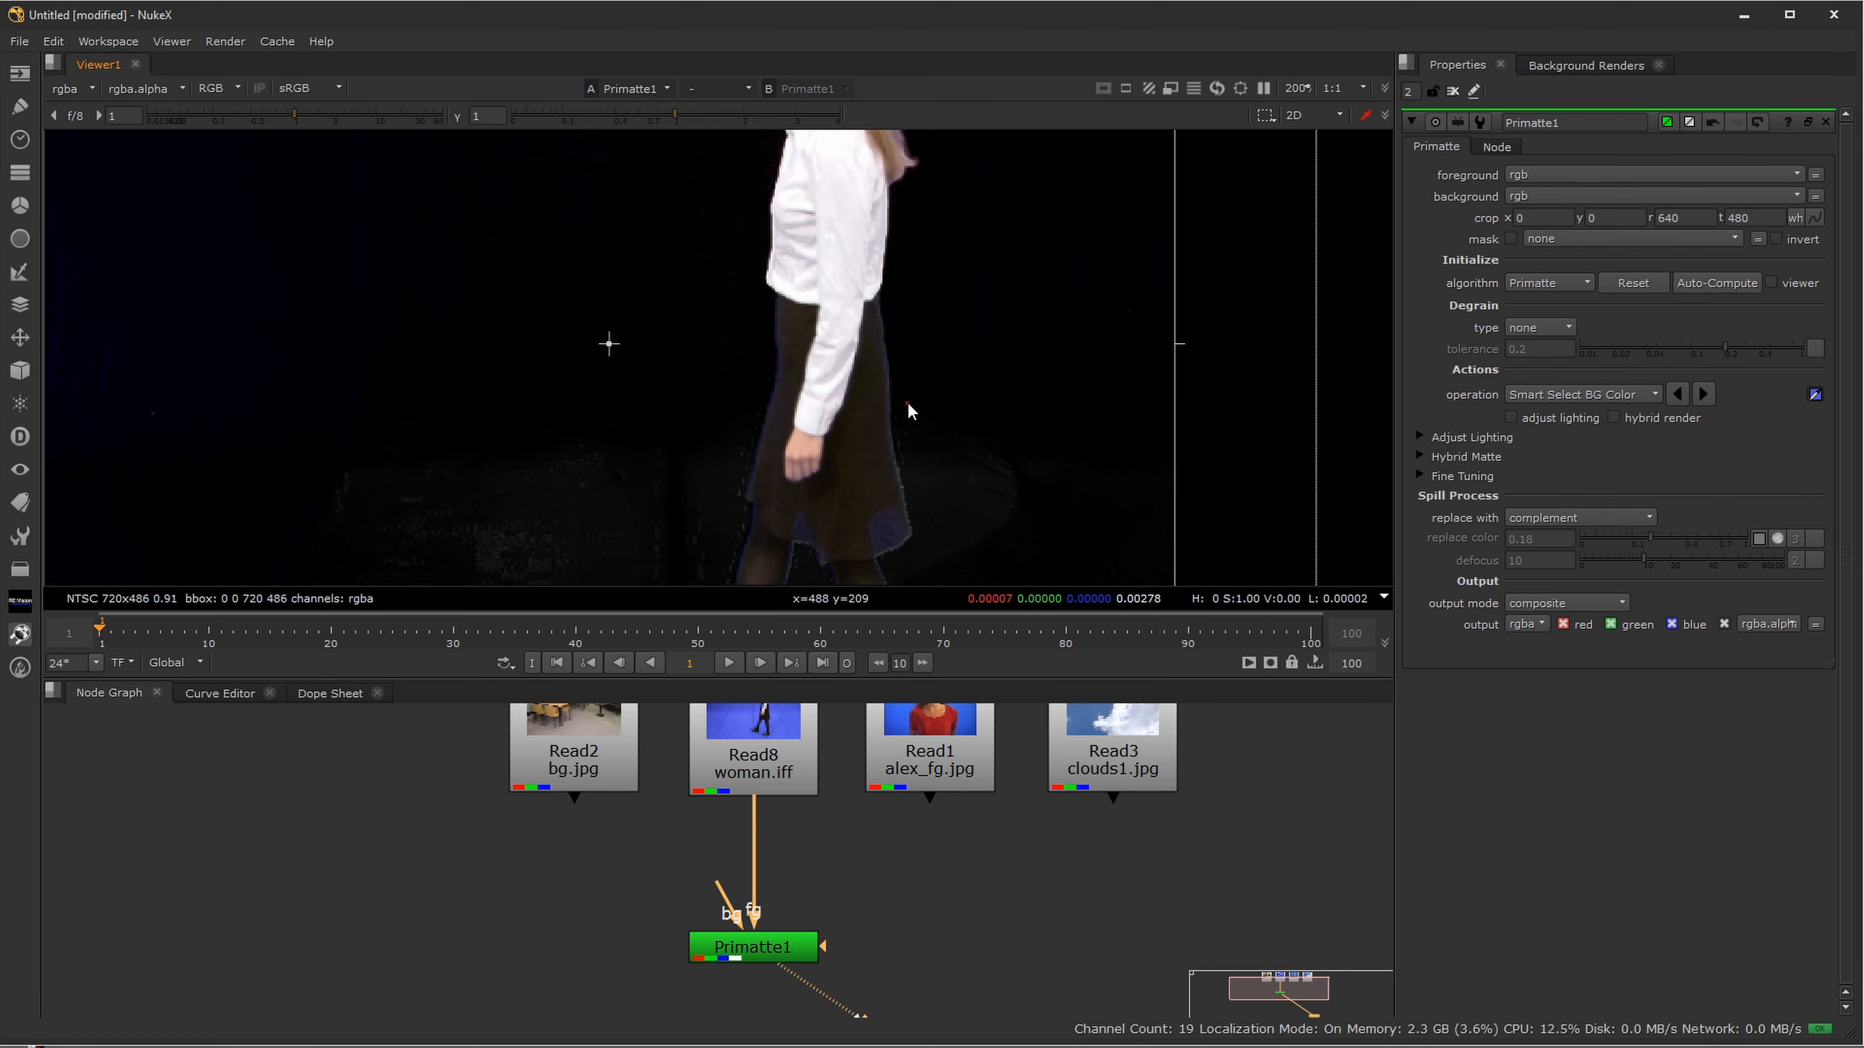
pyautogui.press('a')
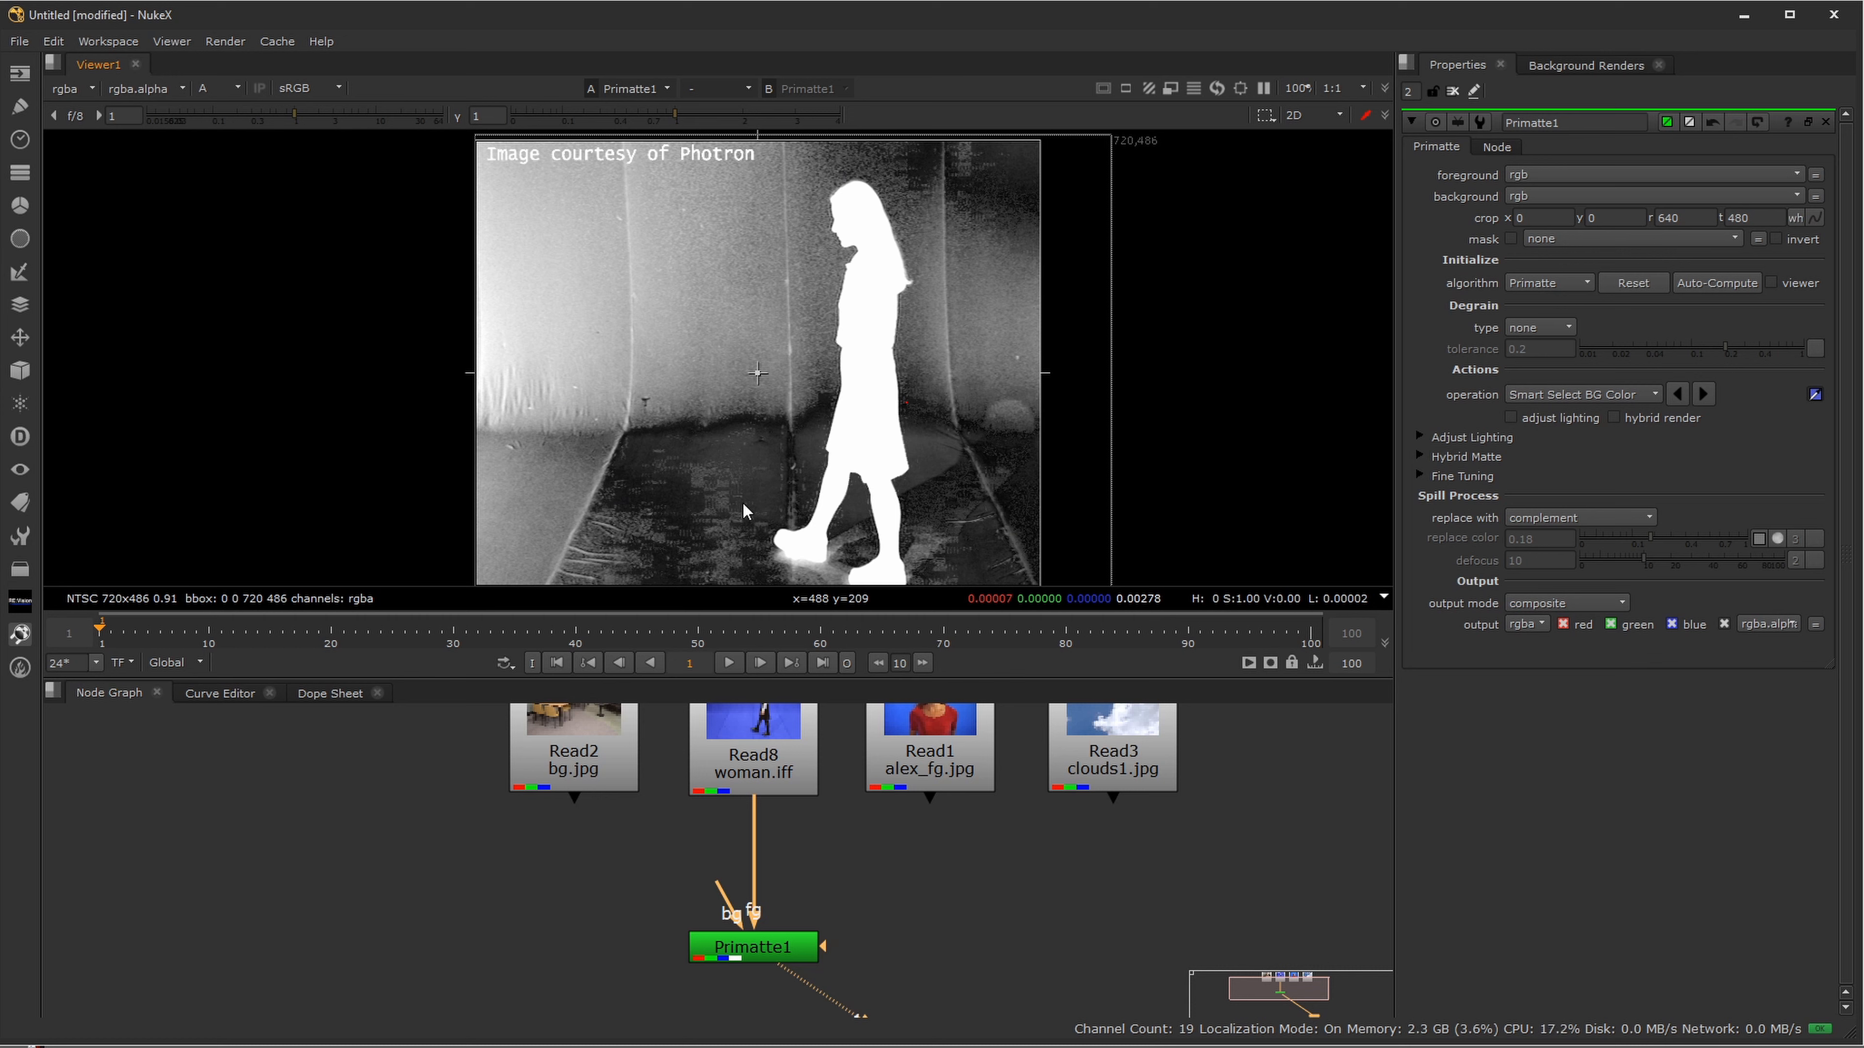
pyautogui.click(734, 667)
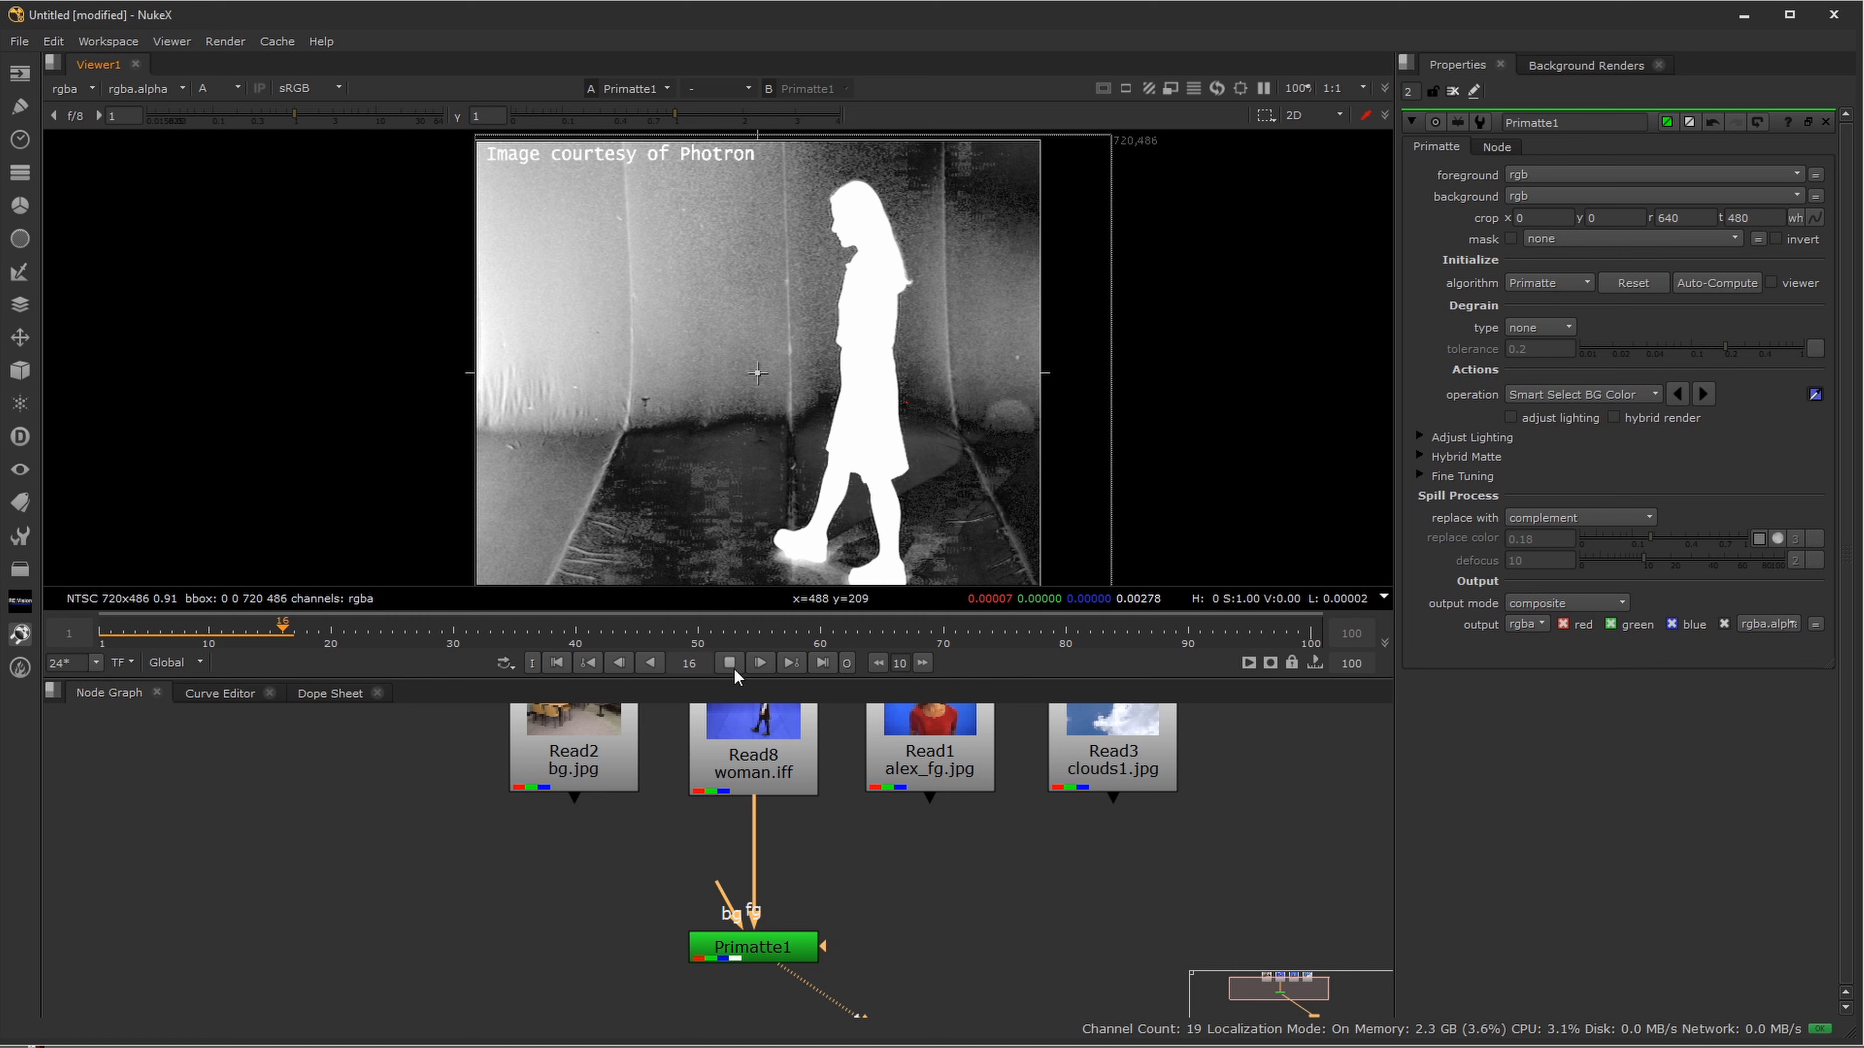
pyautogui.moveTo(331, 644); pyautogui.dragTo(100, 650)
# - Set the project's full size format to NTSC 720x486 0.91
pyautogui.click(1026, 952)
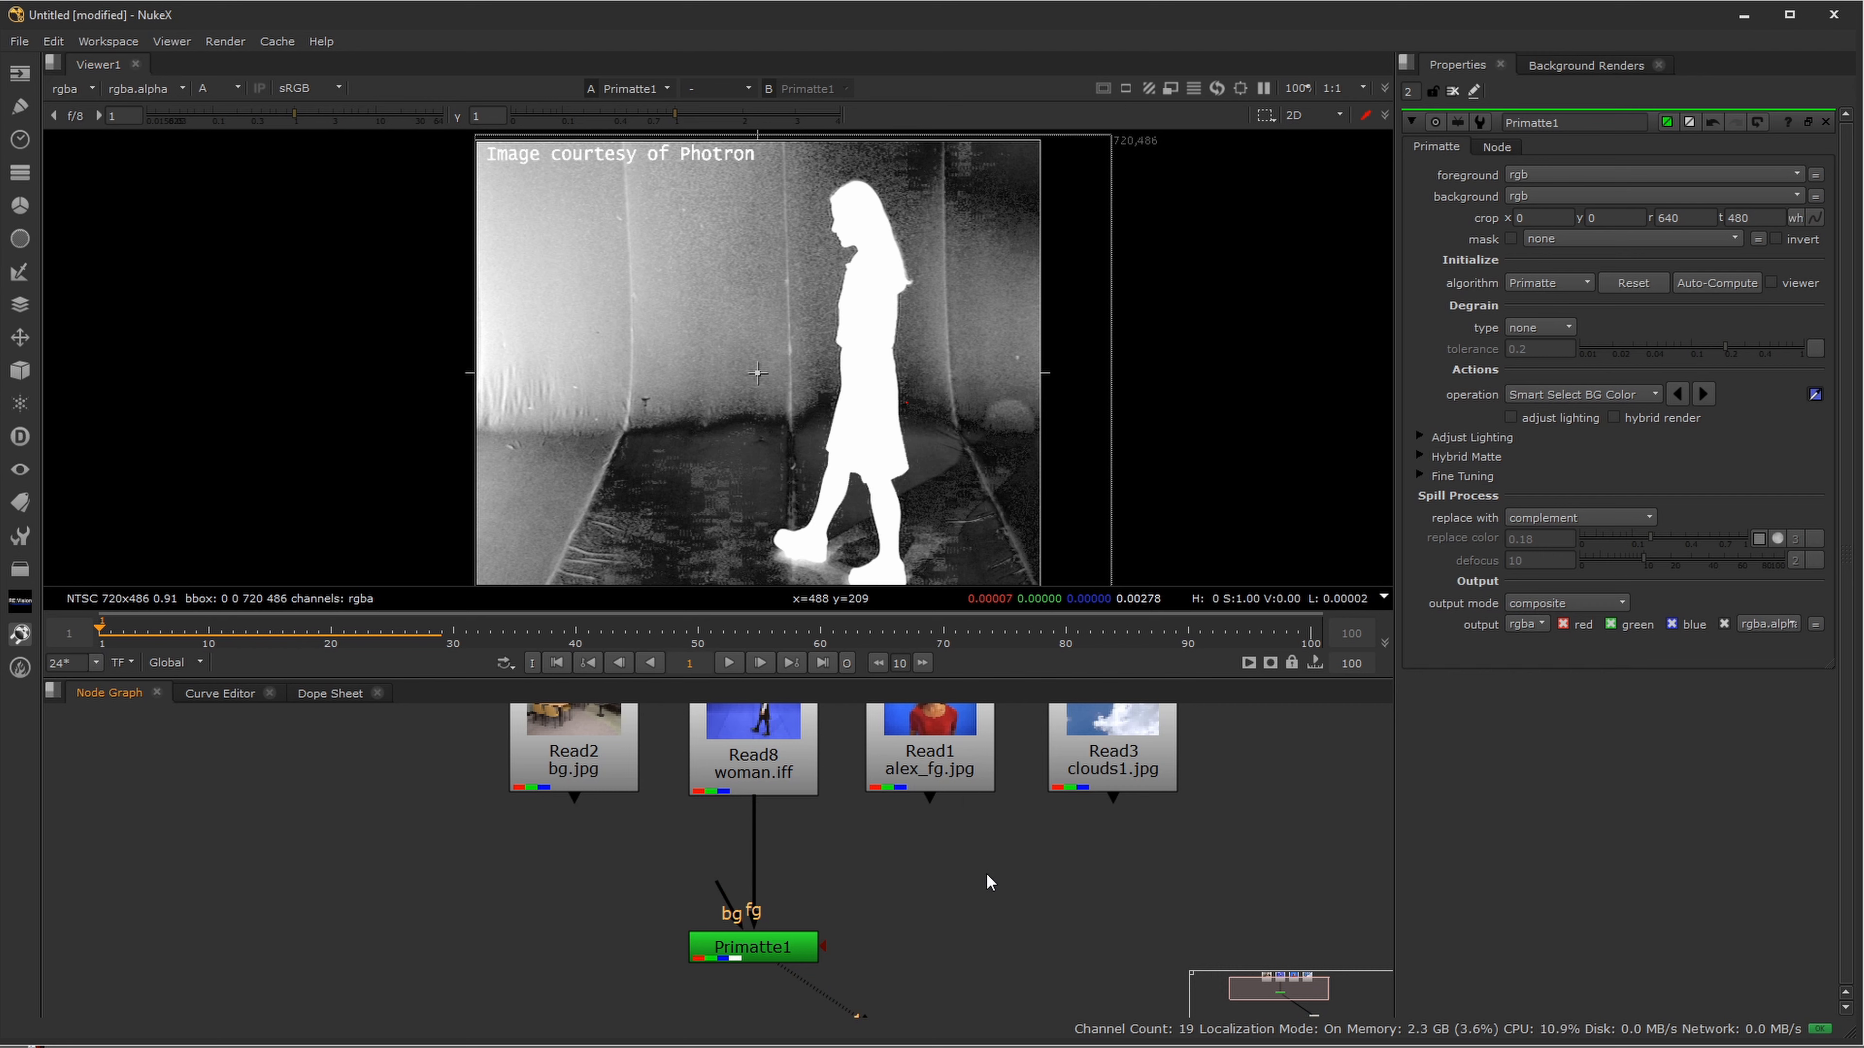
pyautogui.press('s')
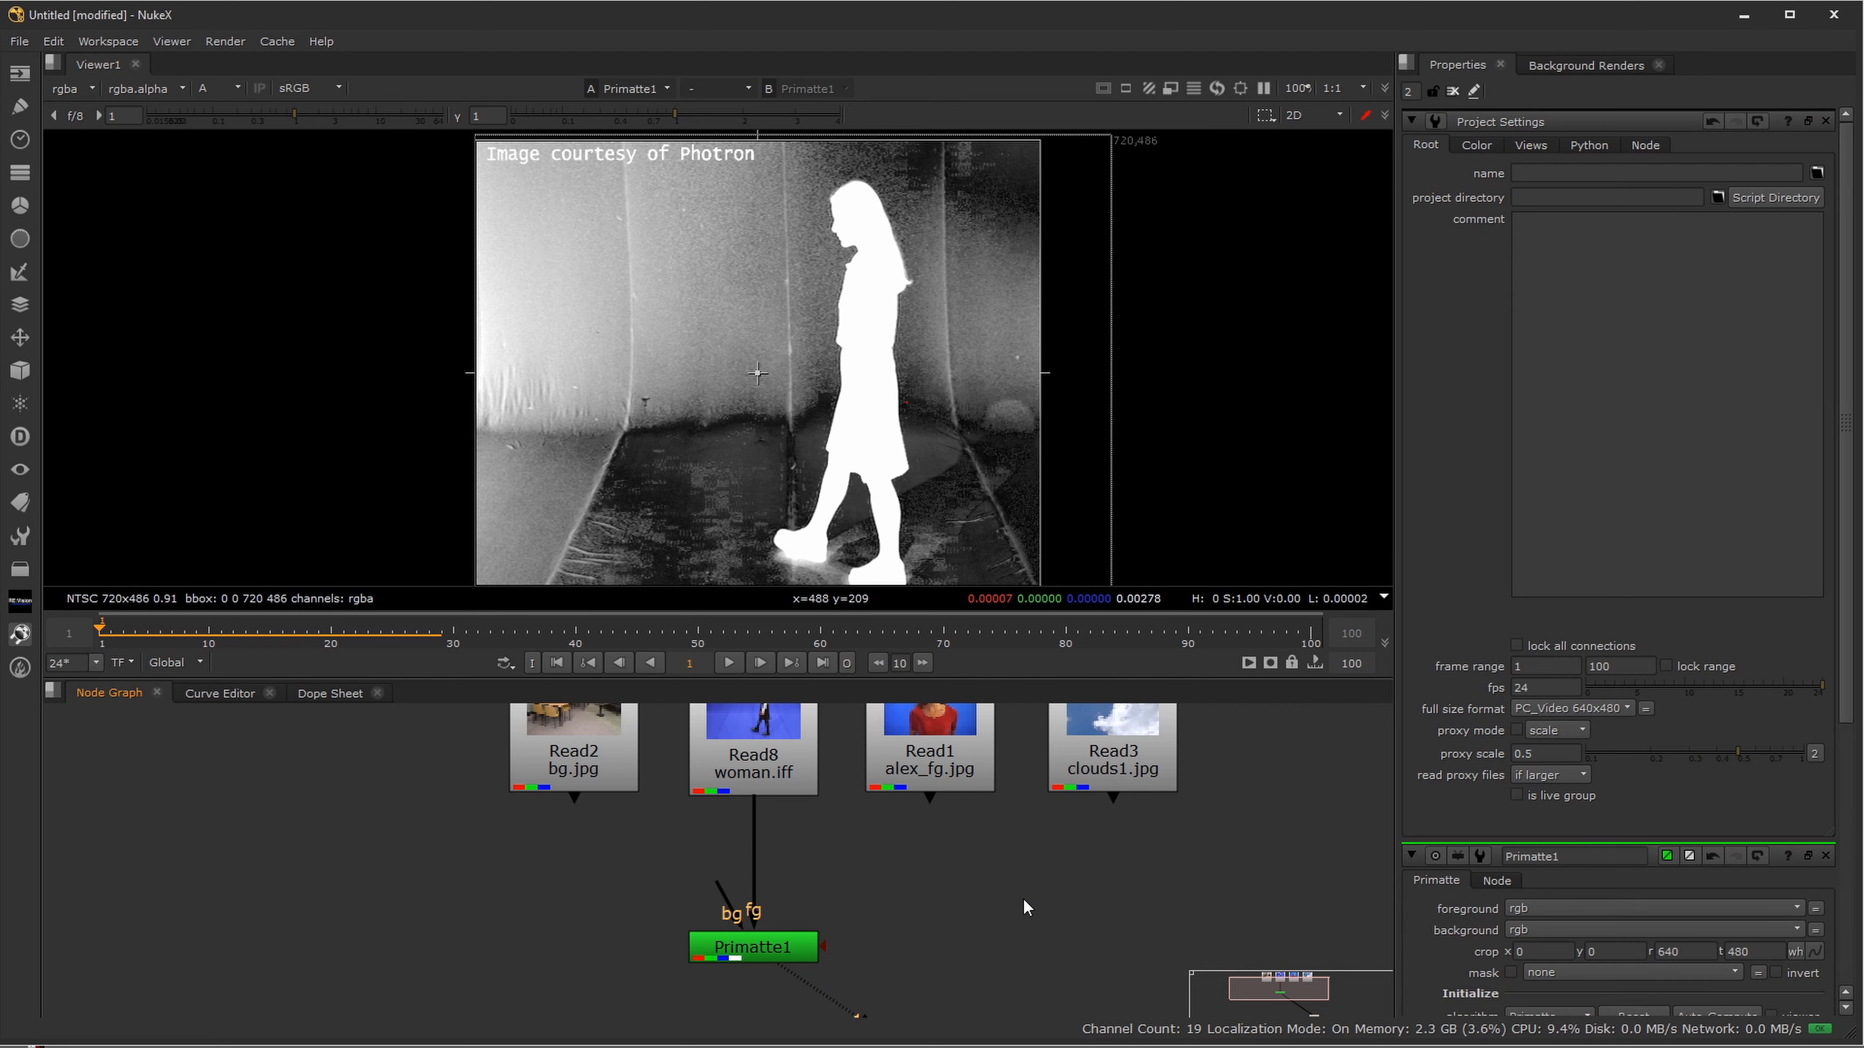
pyautogui.click(1604, 708)
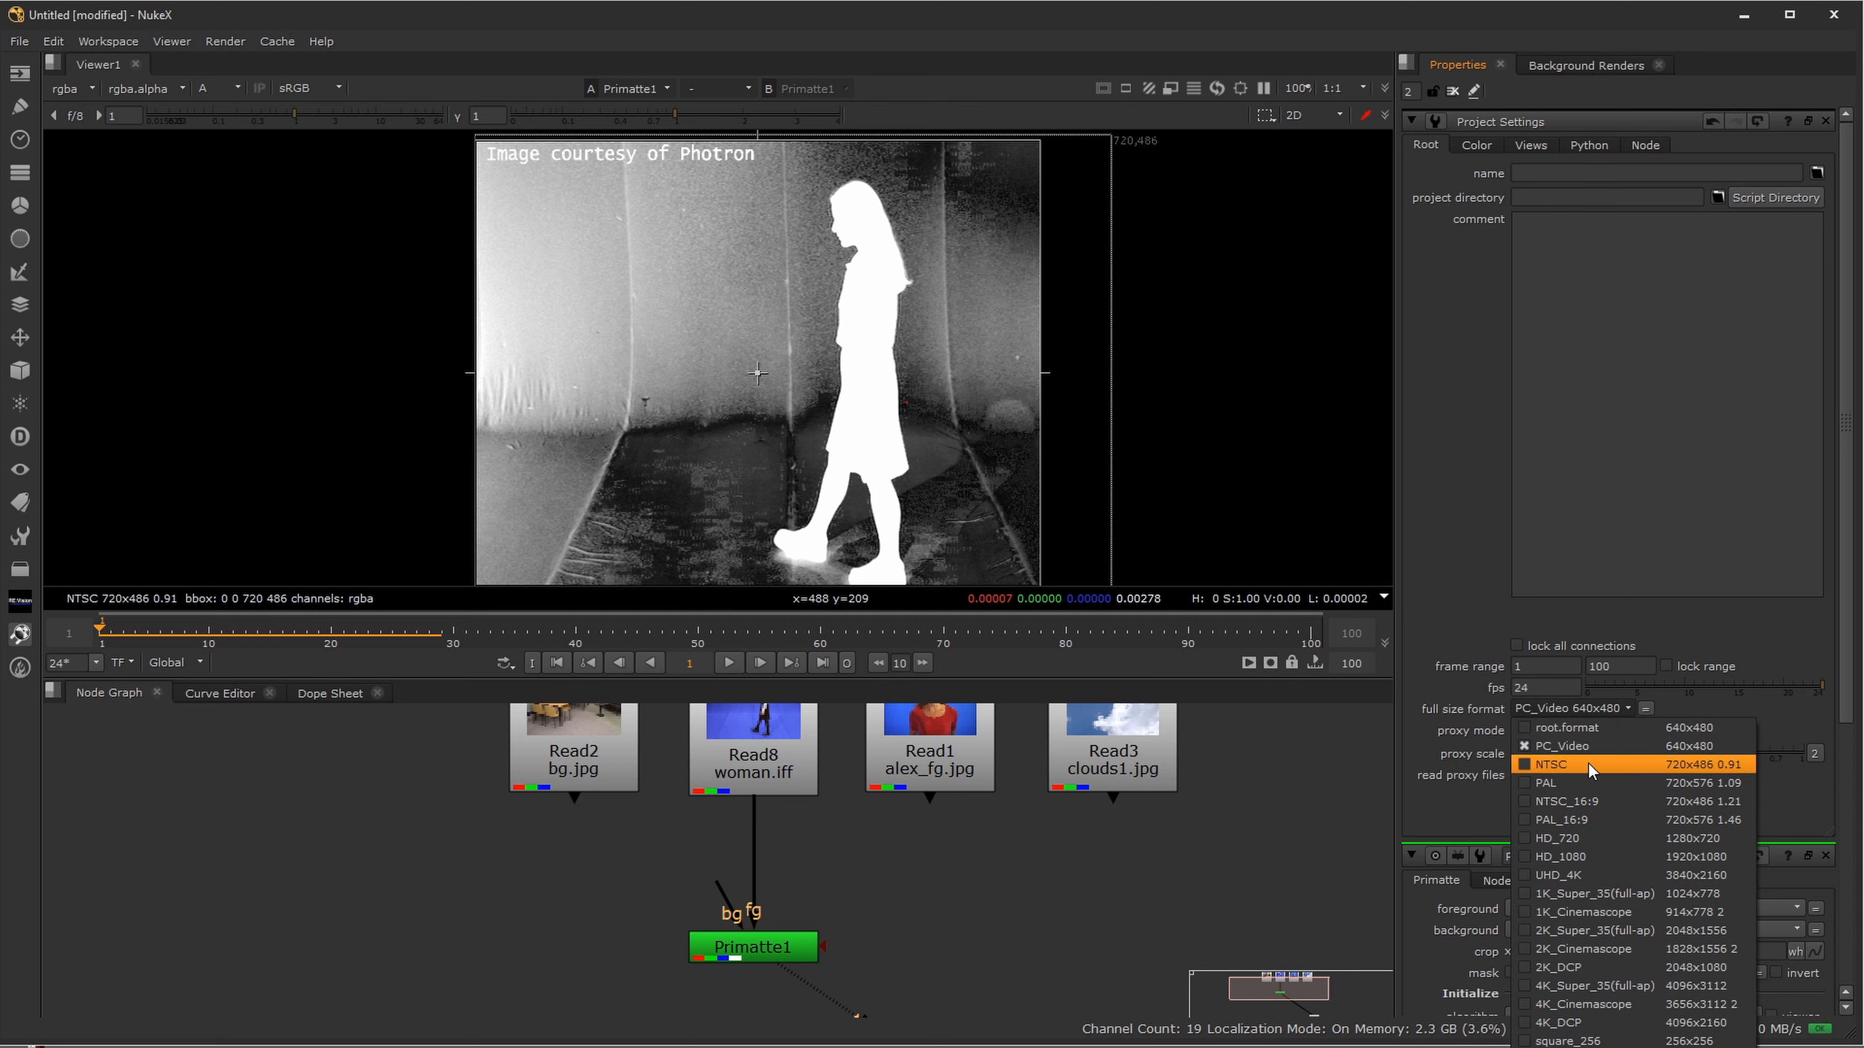
pyautogui.click(1541, 764)
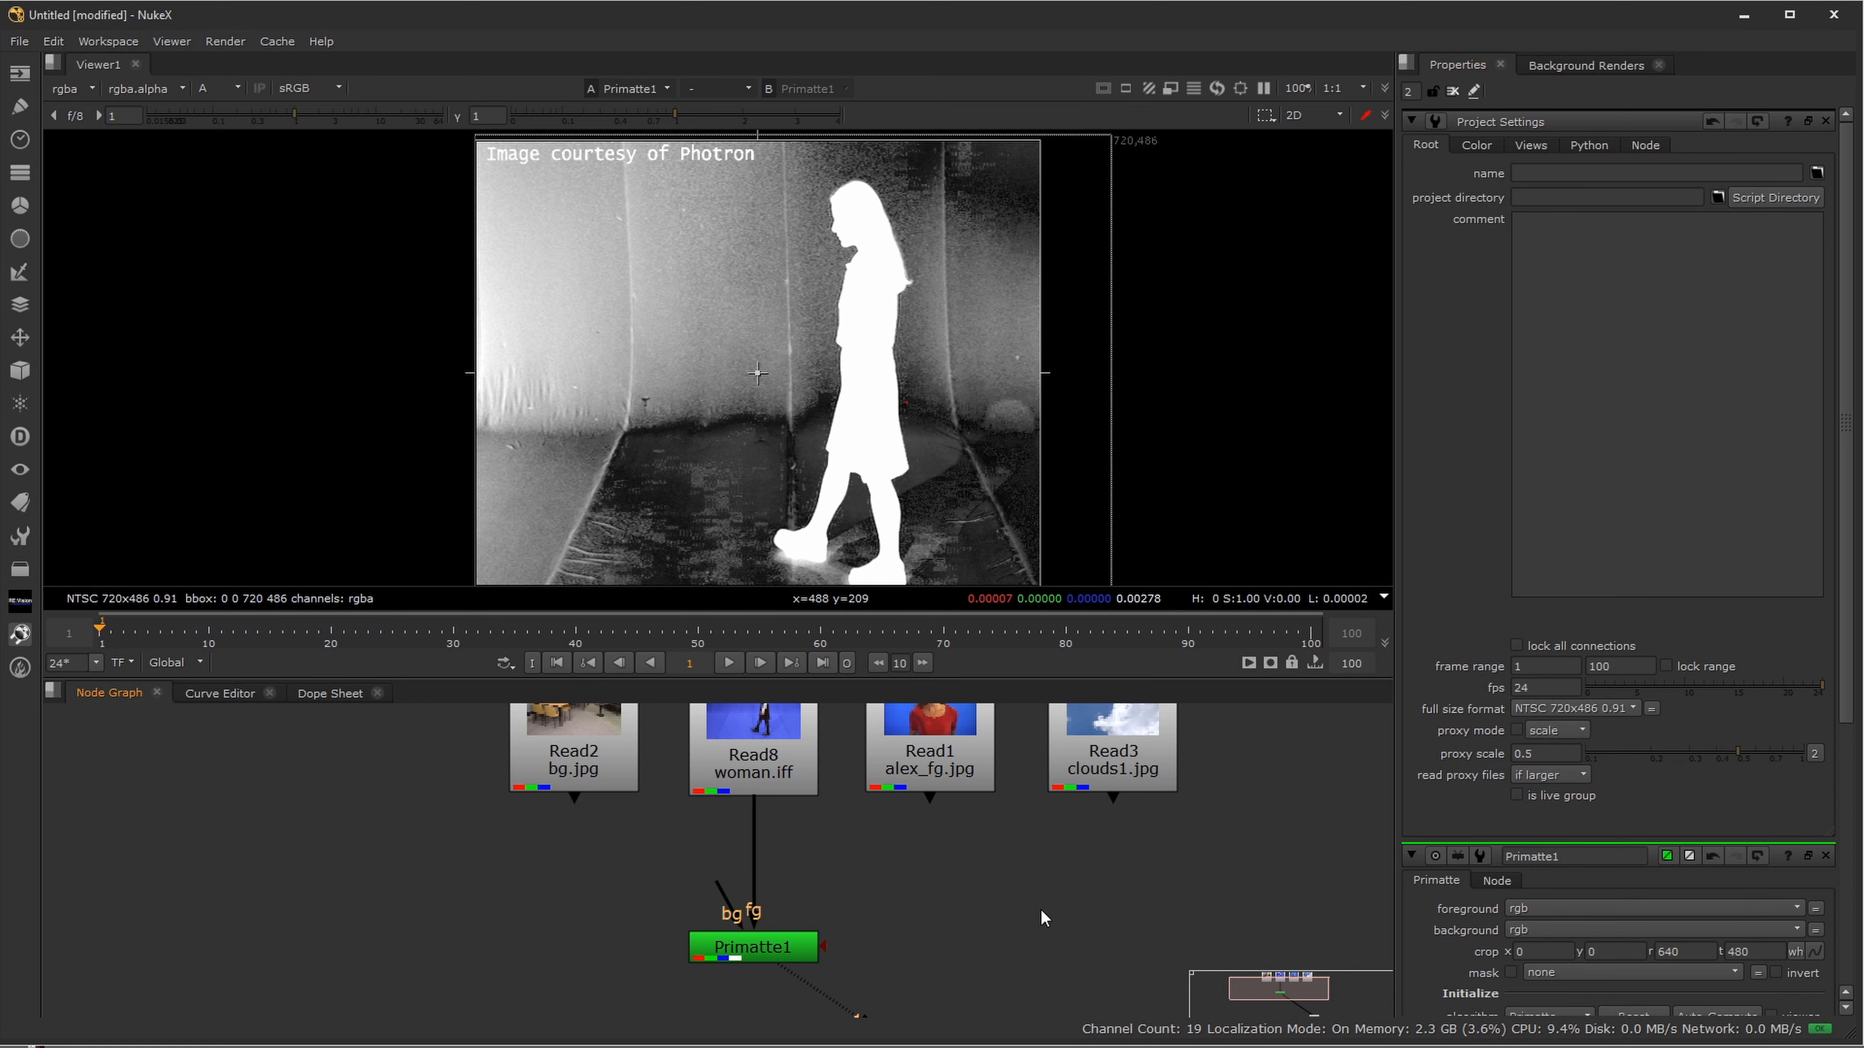
# - Add an unconnected Roto node and start a shape just outside the woman's silhouette, from above her head down behind her hair
pyautogui.press('o')
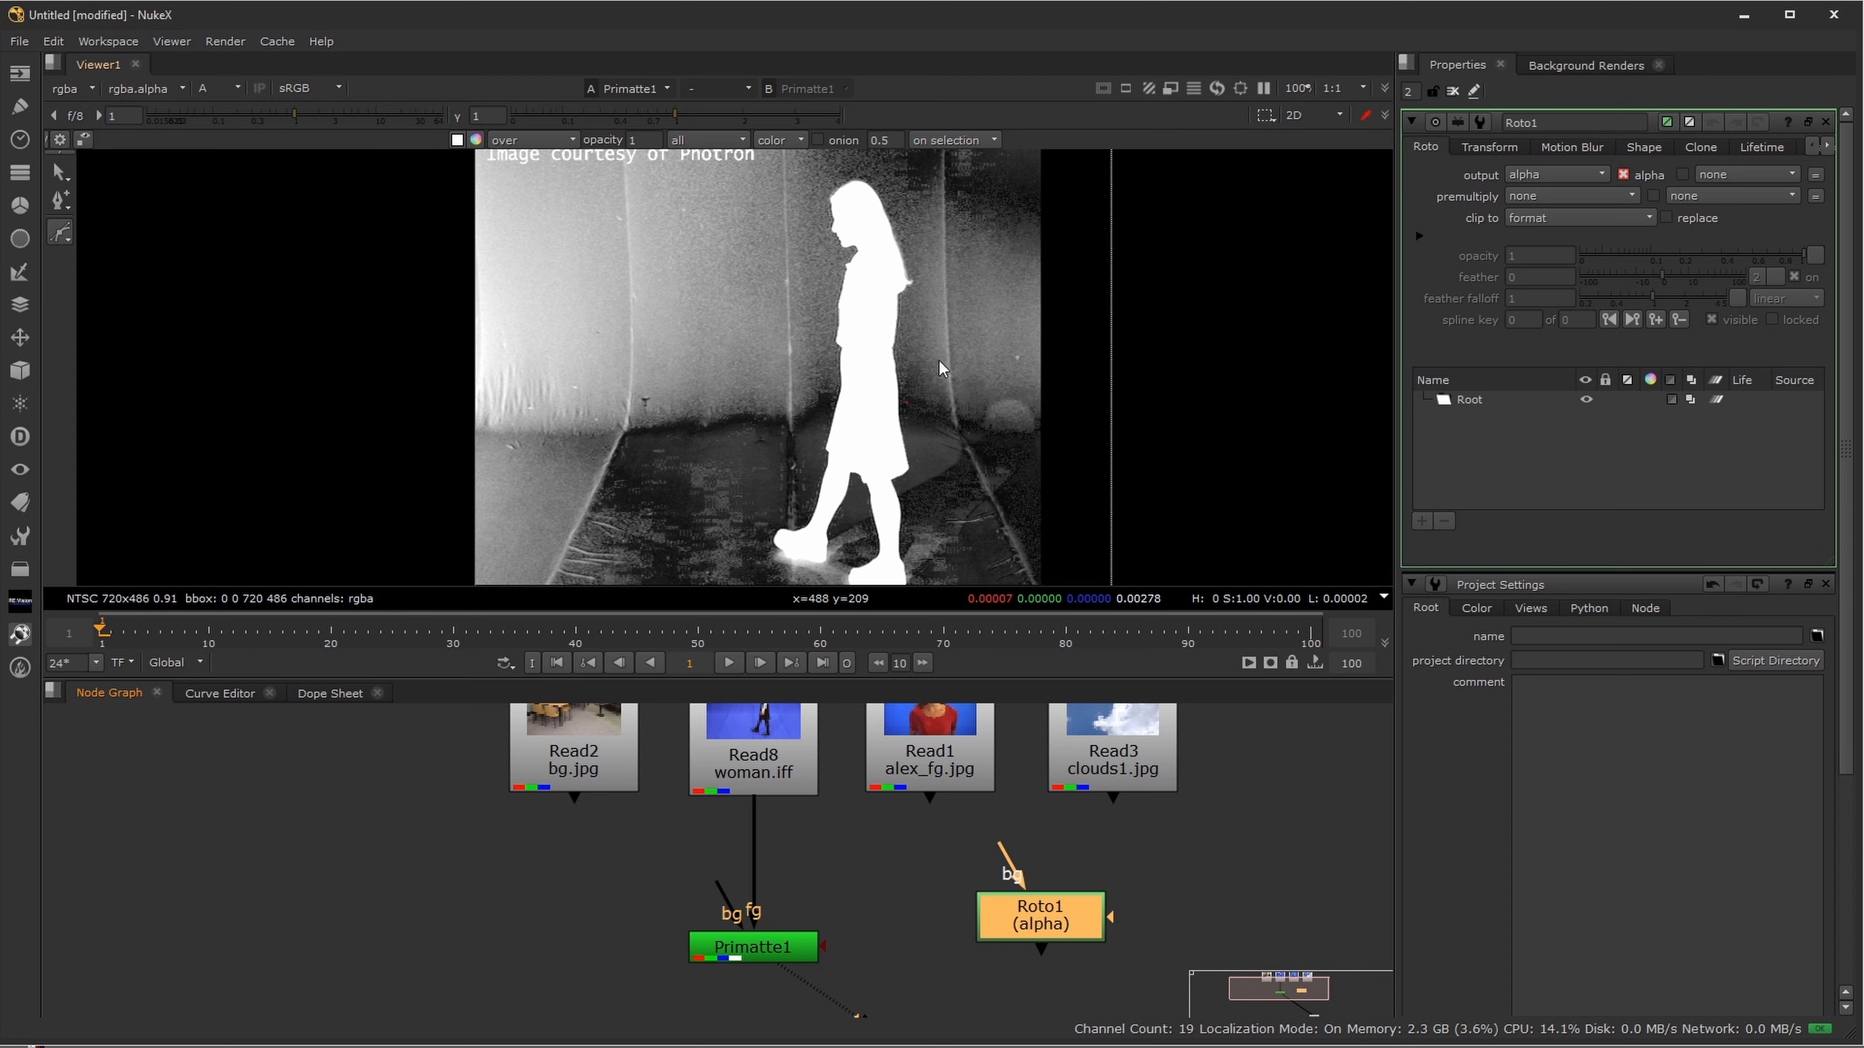
pyautogui.press('space')
pyautogui.press('space')
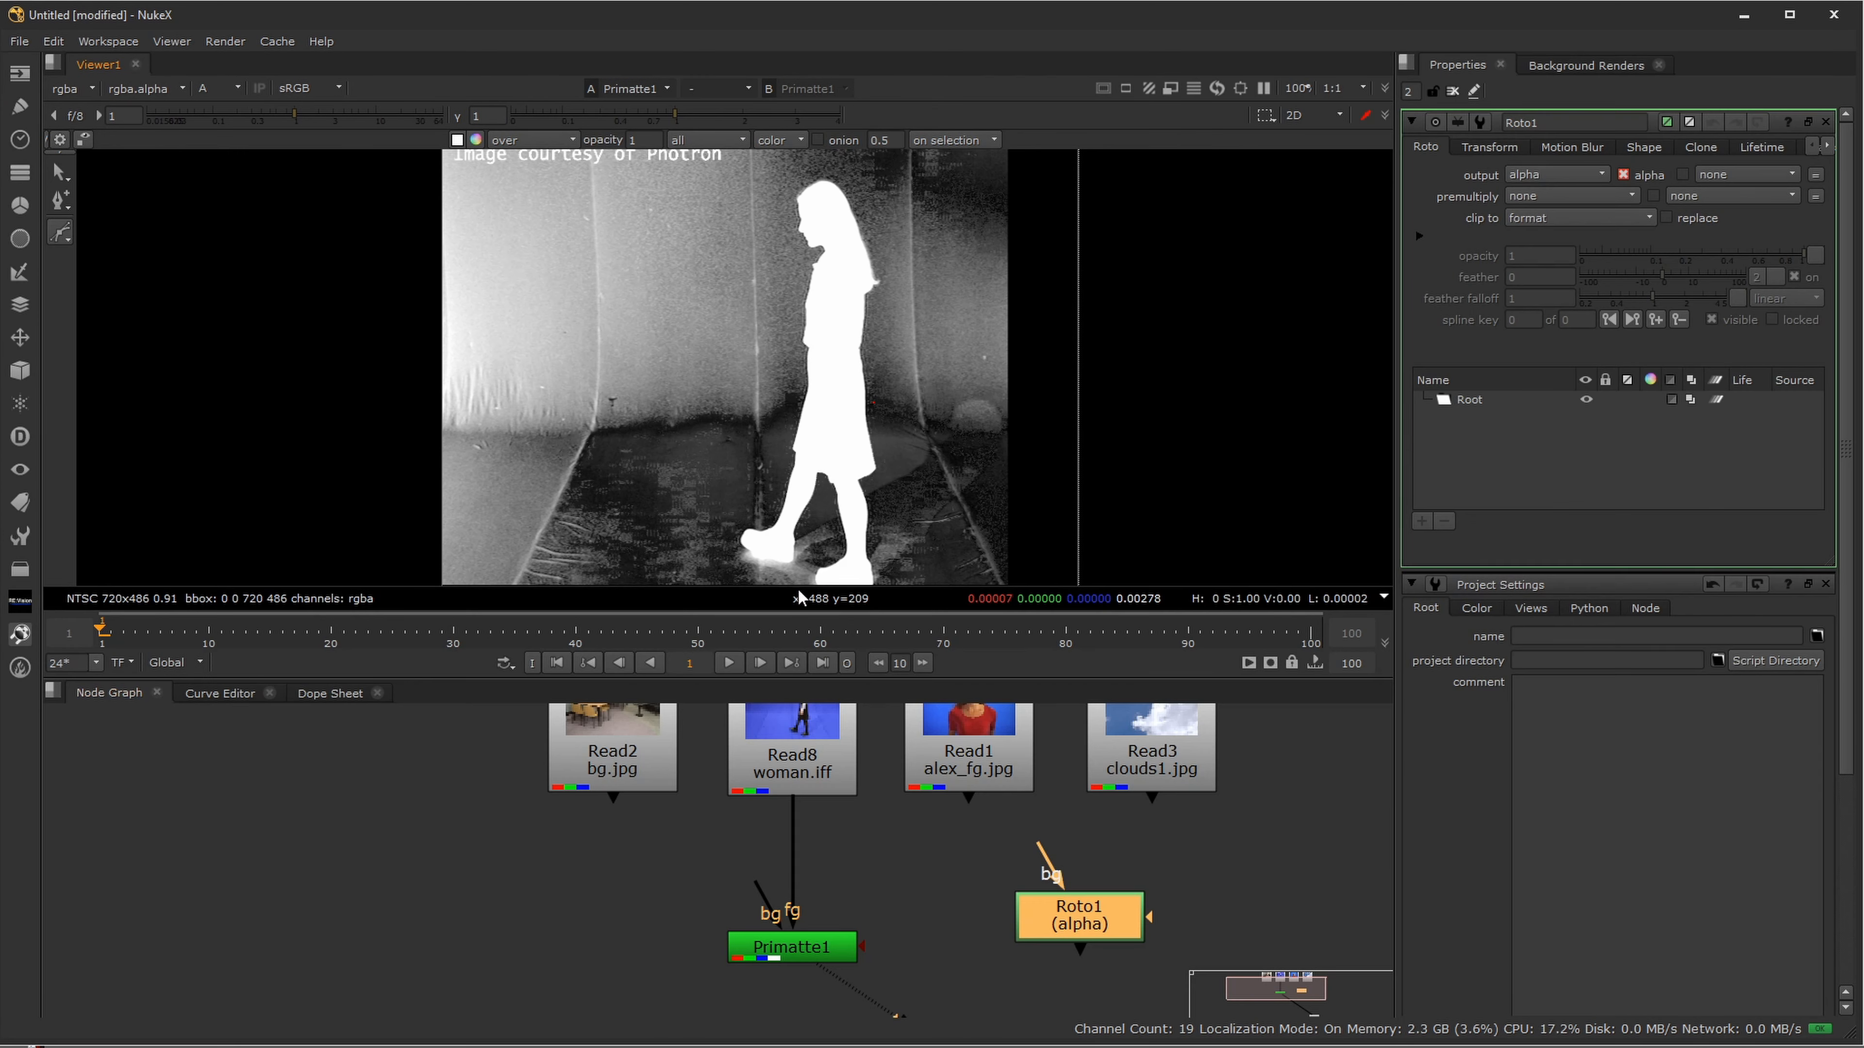
pyautogui.press('space')
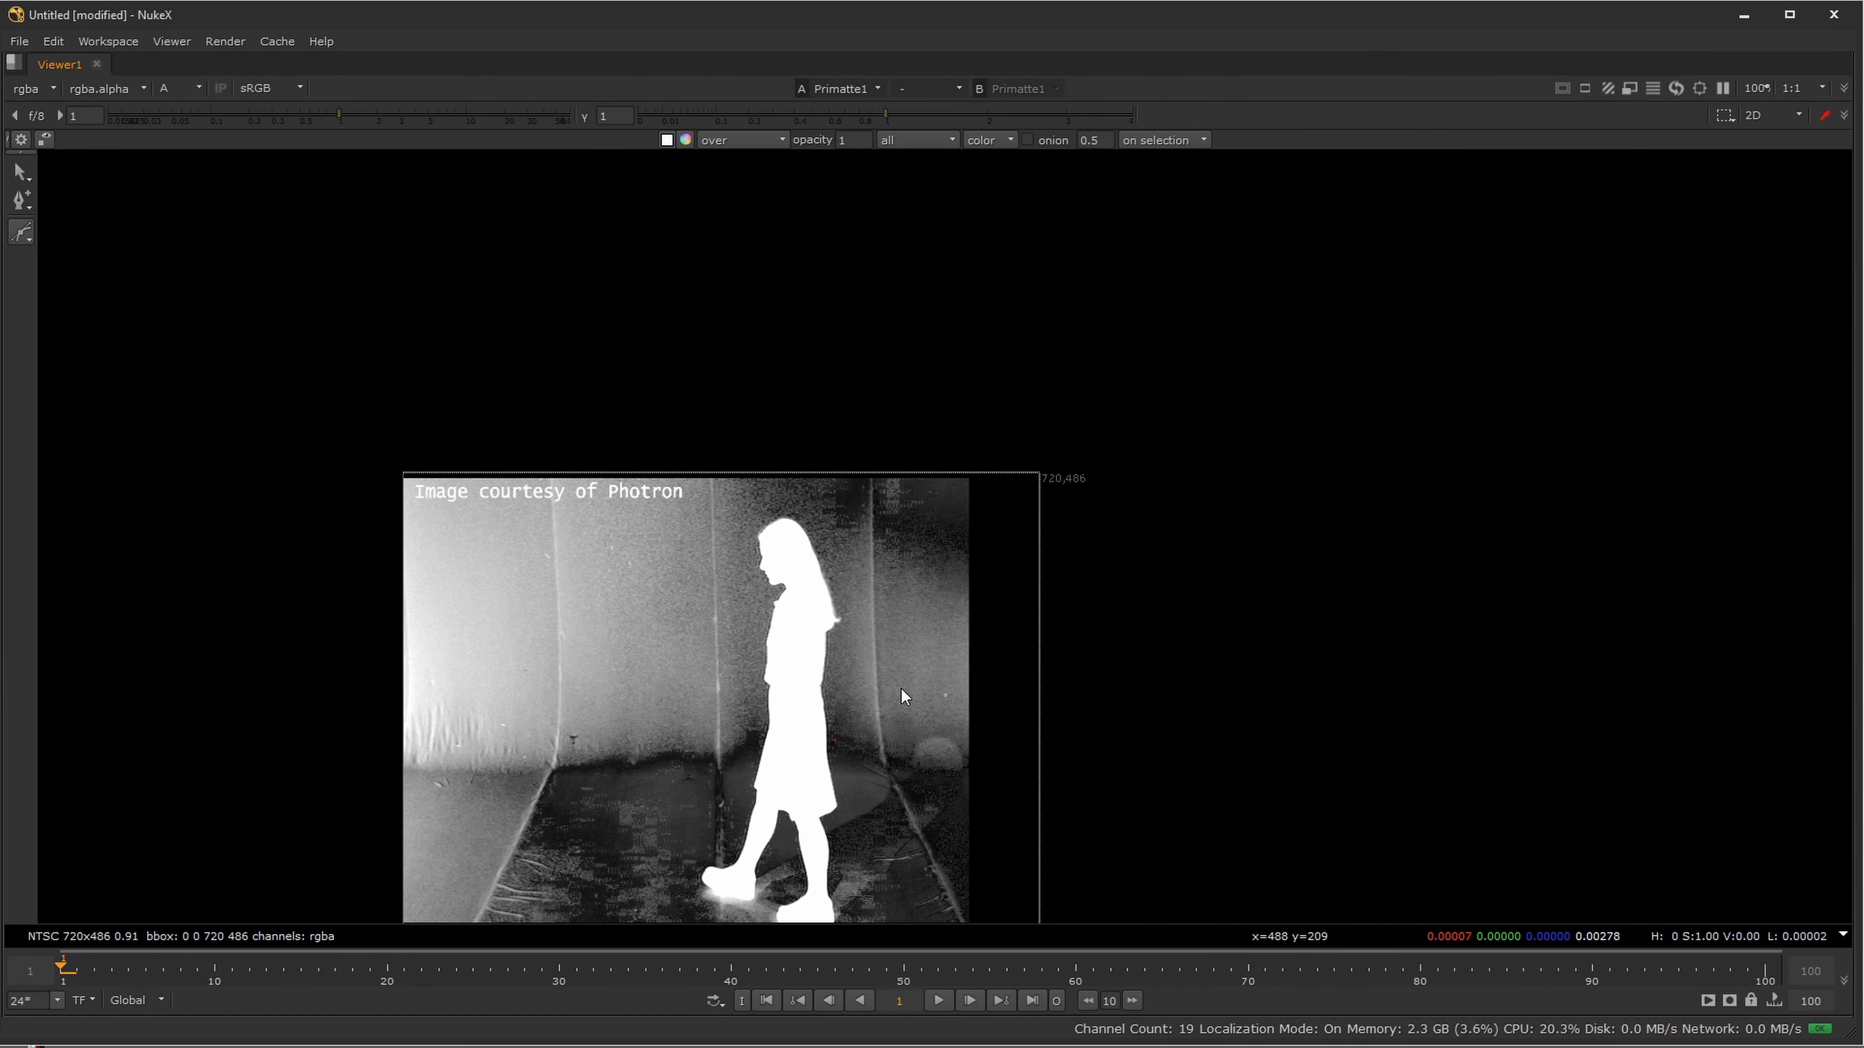
pyautogui.scroll(4, 1174, 507)
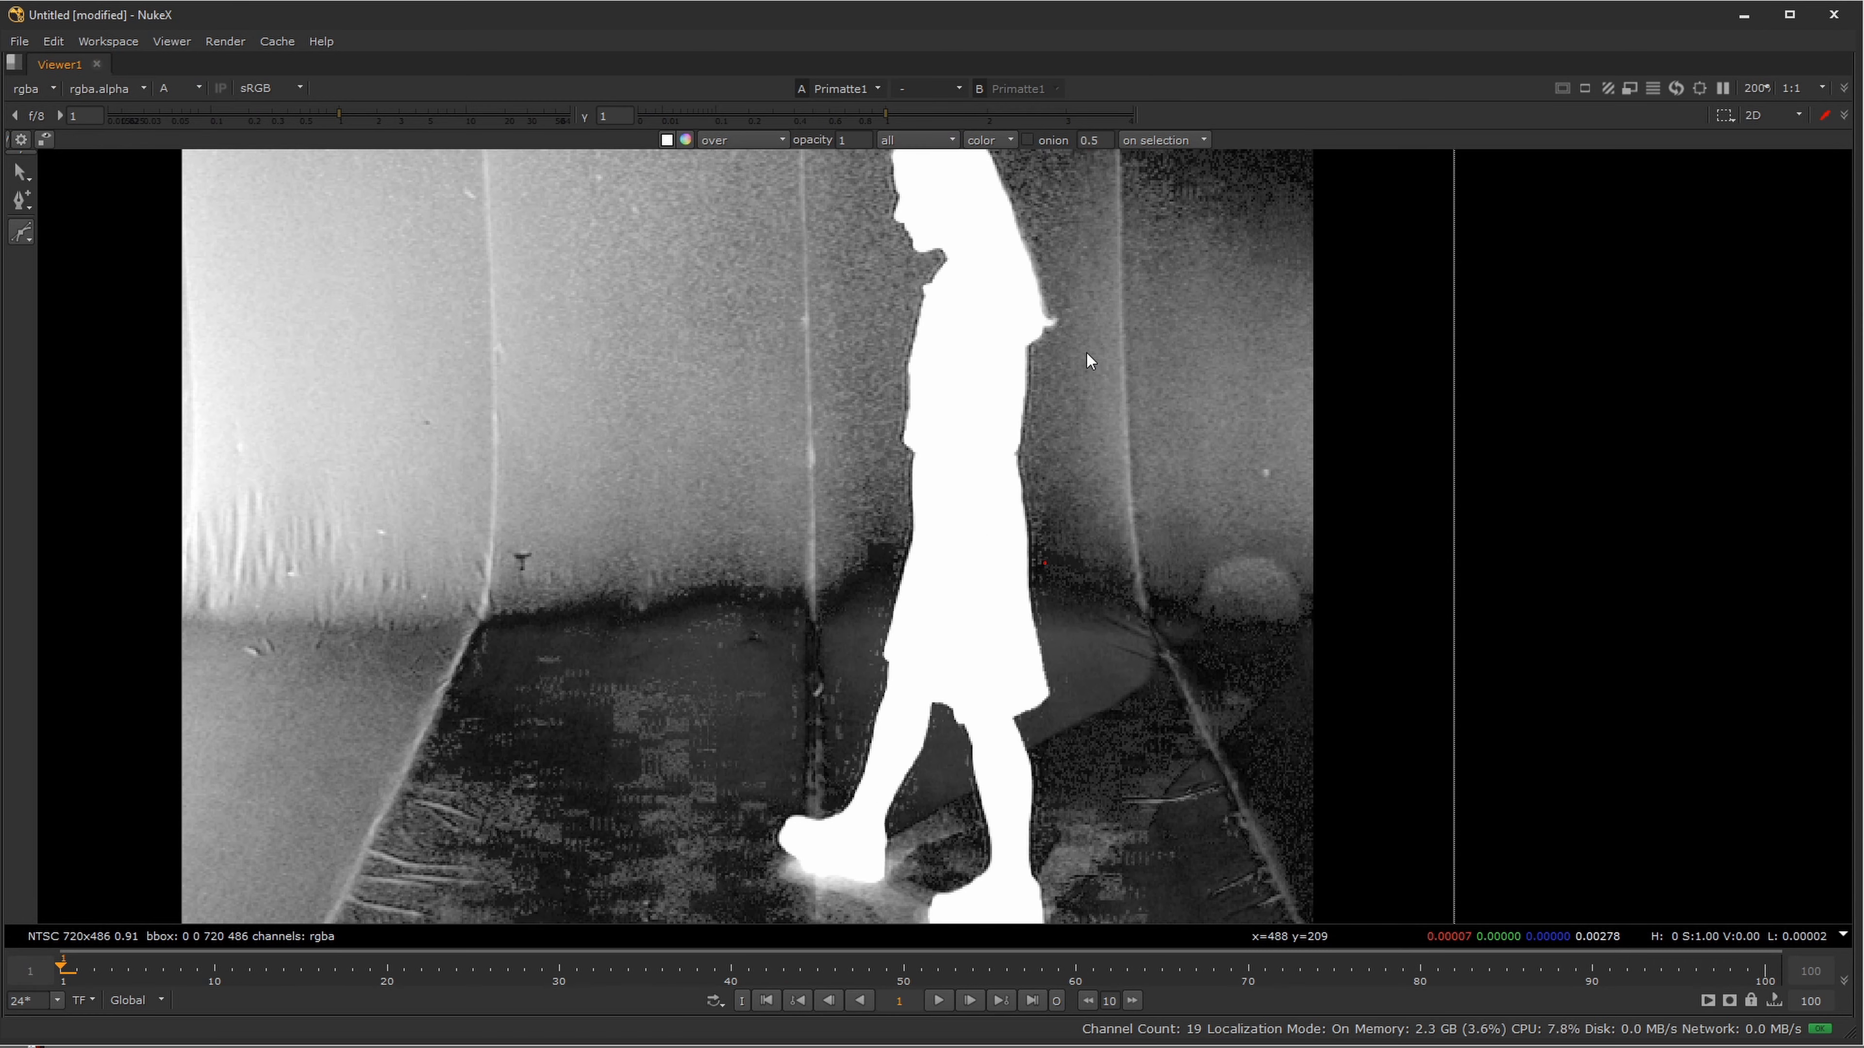
pyautogui.moveTo(1088, 380); pyautogui.dragTo(1174, 624)
pyautogui.scroll(4, 1110, 428)
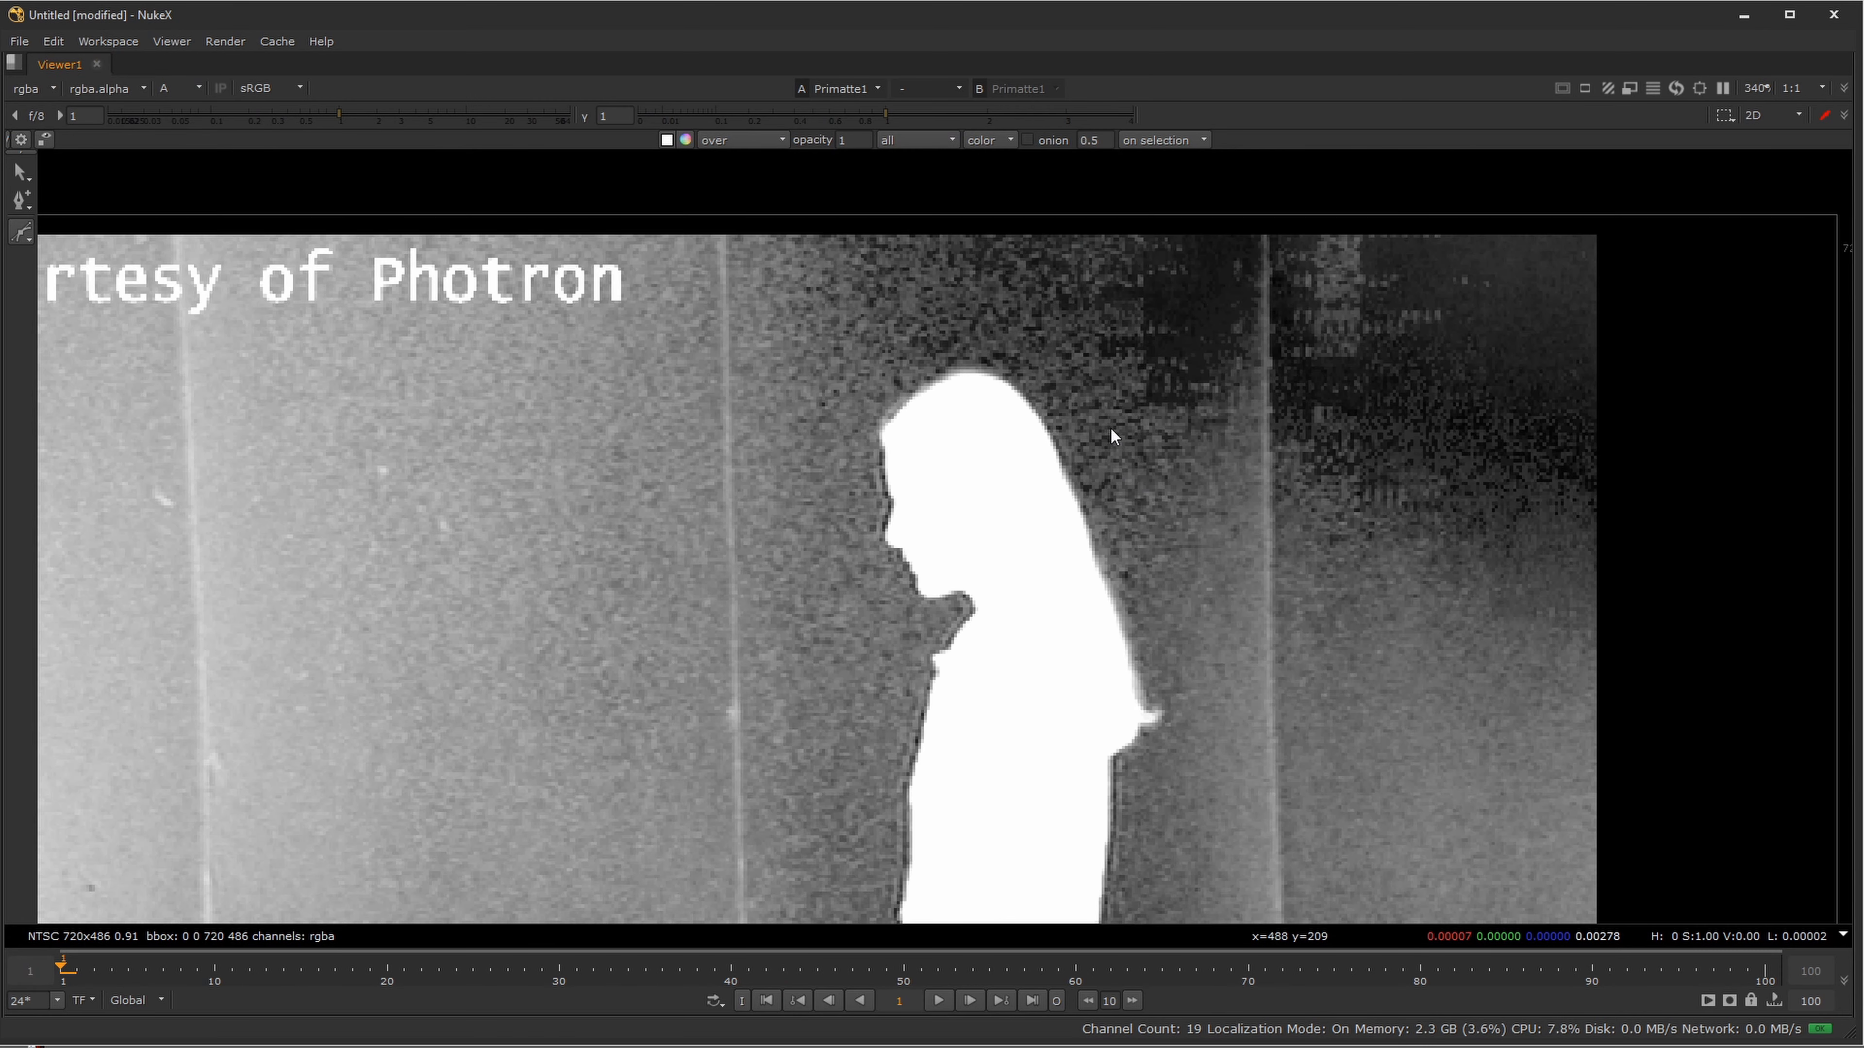
pyautogui.click(947, 353)
pyautogui.click(1130, 575)
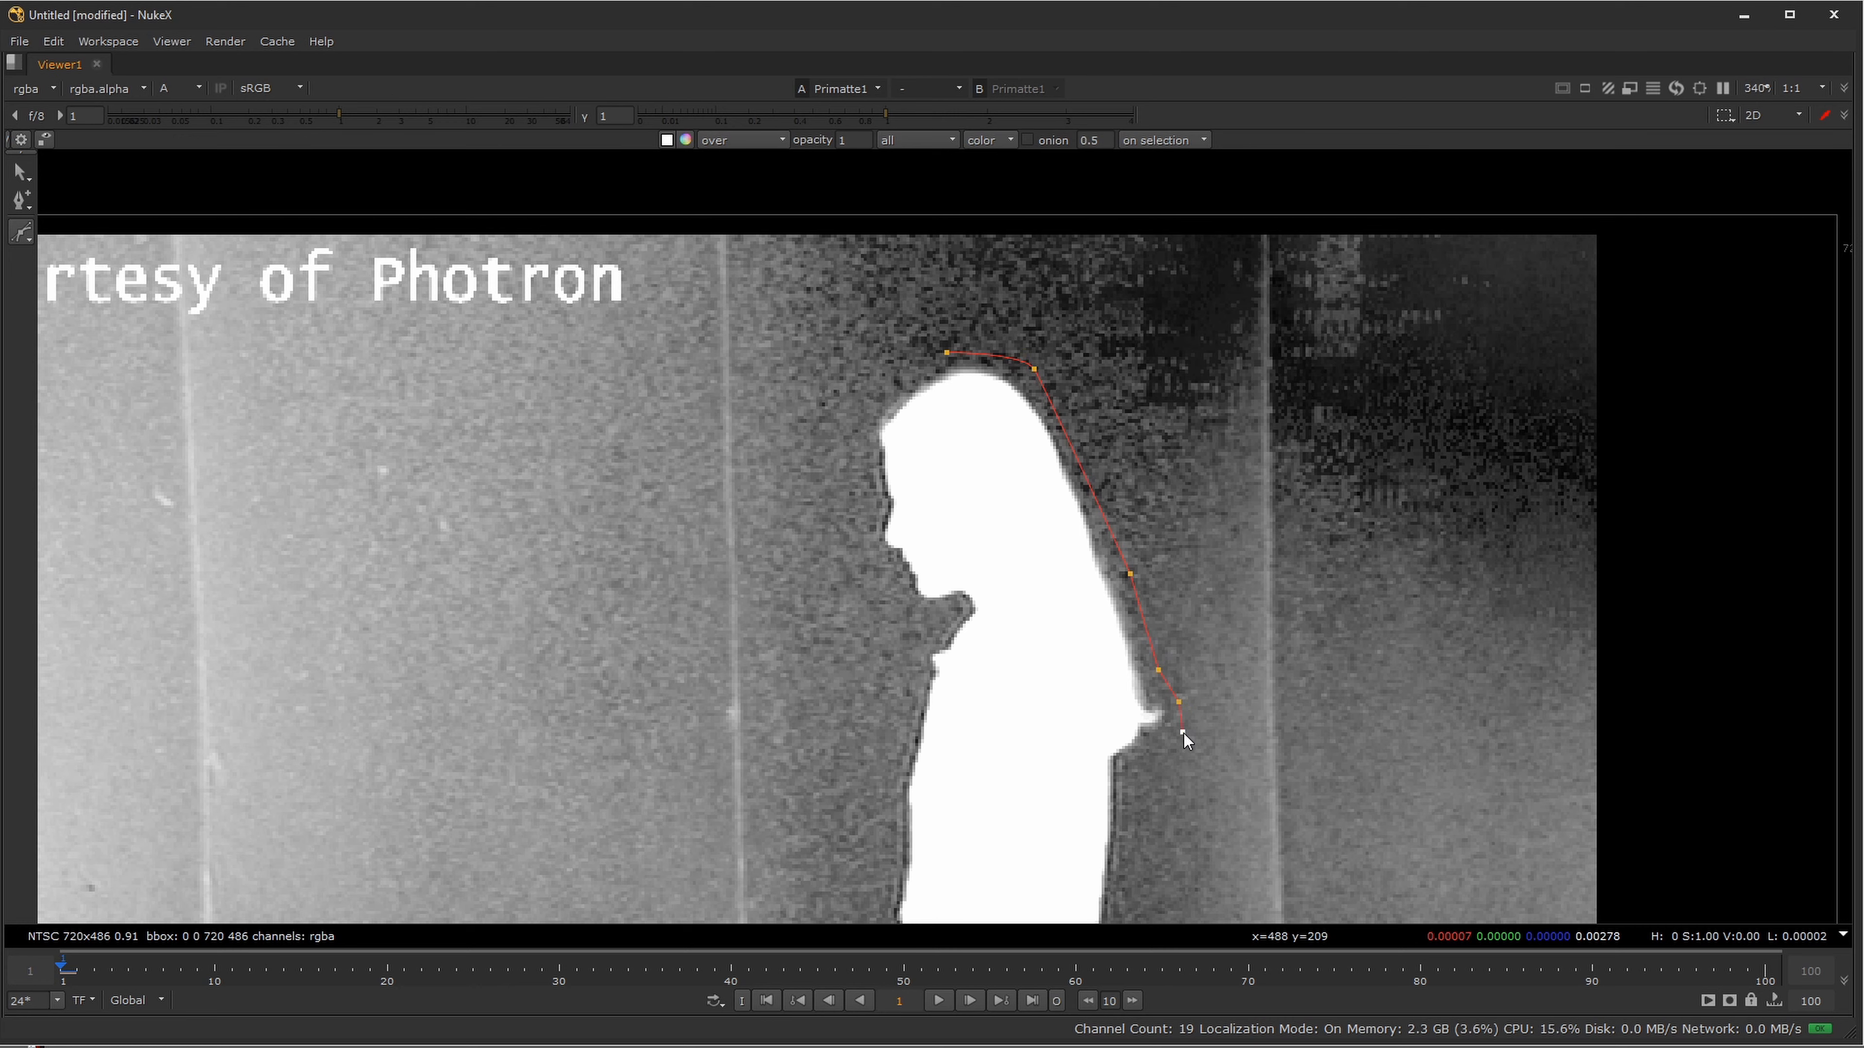
pyautogui.click(1142, 763)
# - Continue the roto outline down the woman's back to the upper skirt, undoing the misplaced last points
pyautogui.moveTo(1161, 823); pyautogui.dragTo(1156, 647)
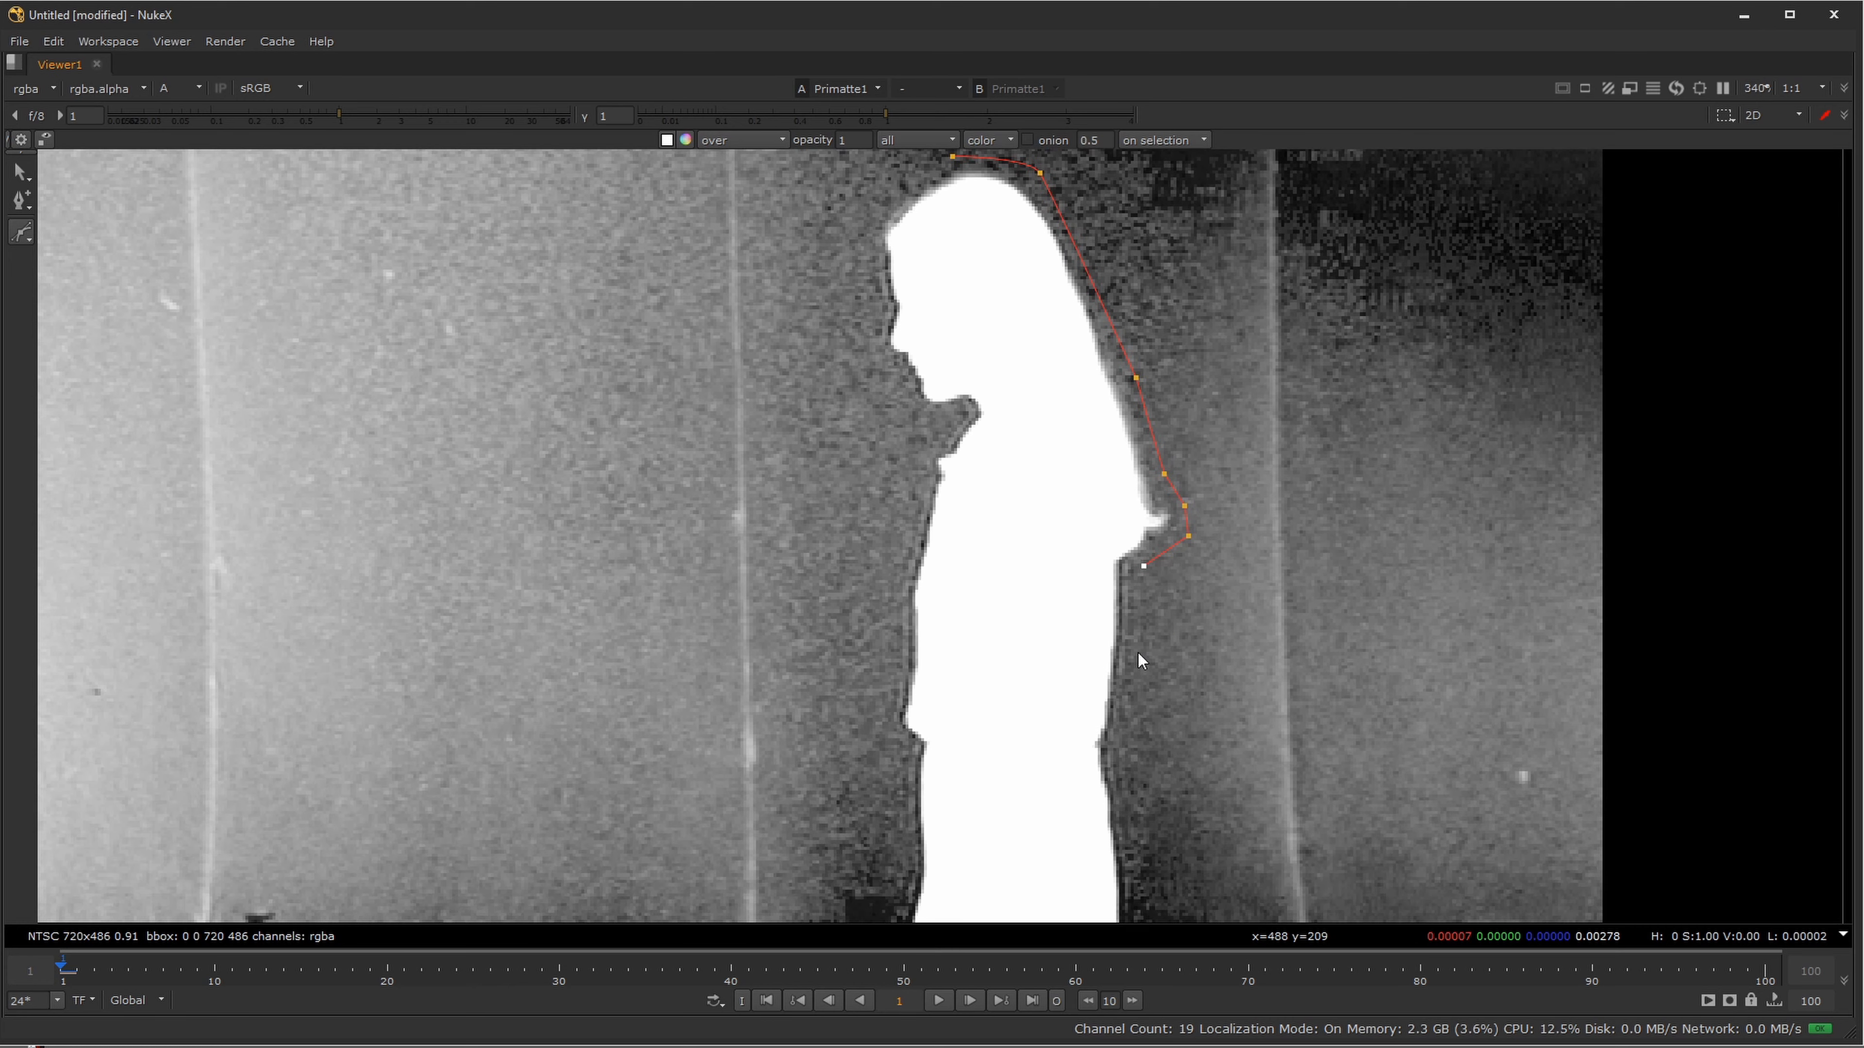
pyautogui.click(1130, 744)
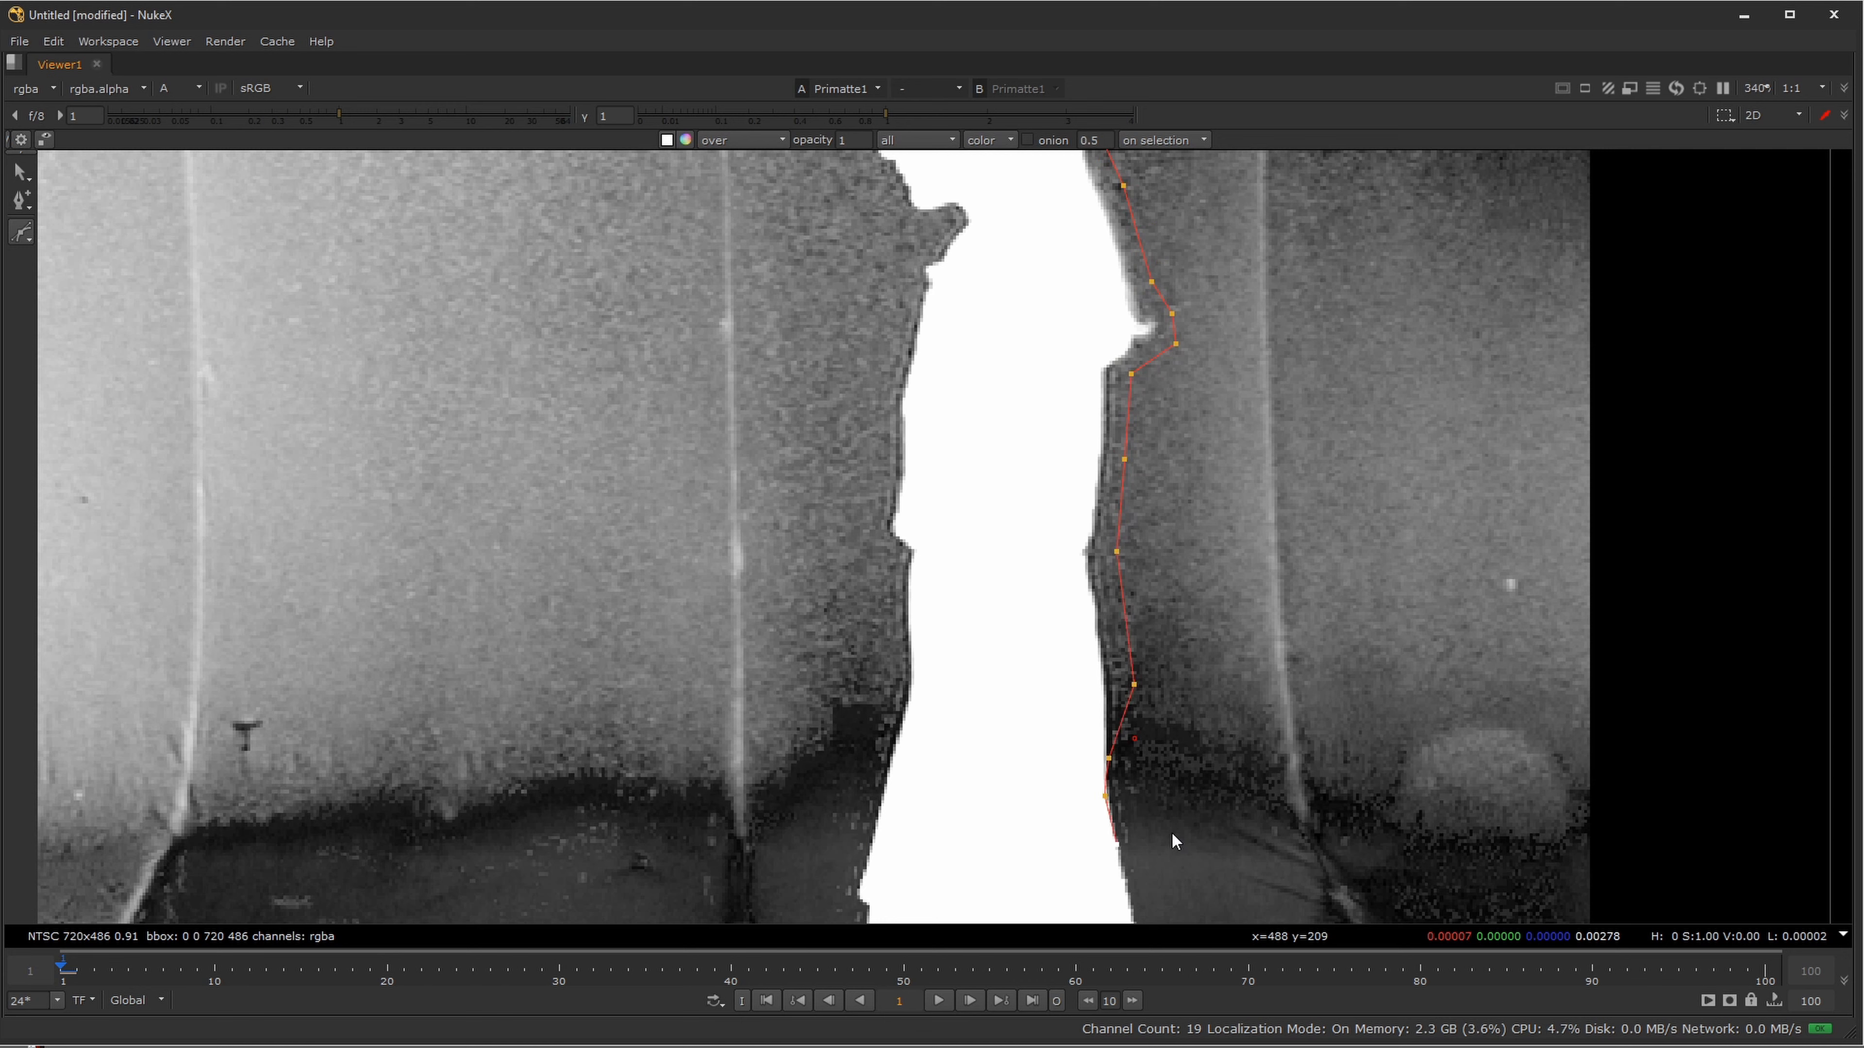
pyautogui.hotkey('ctrl', 'z')
pyautogui.hotkey('ctrl', 'z')
pyautogui.hotkey('ctrl', 'z')
# - Continue the roto outline just outside the back of the skirt, around its hem and down the rear leg to behind the heel
pyautogui.moveTo(1181, 830); pyautogui.dragTo(1147, 666)
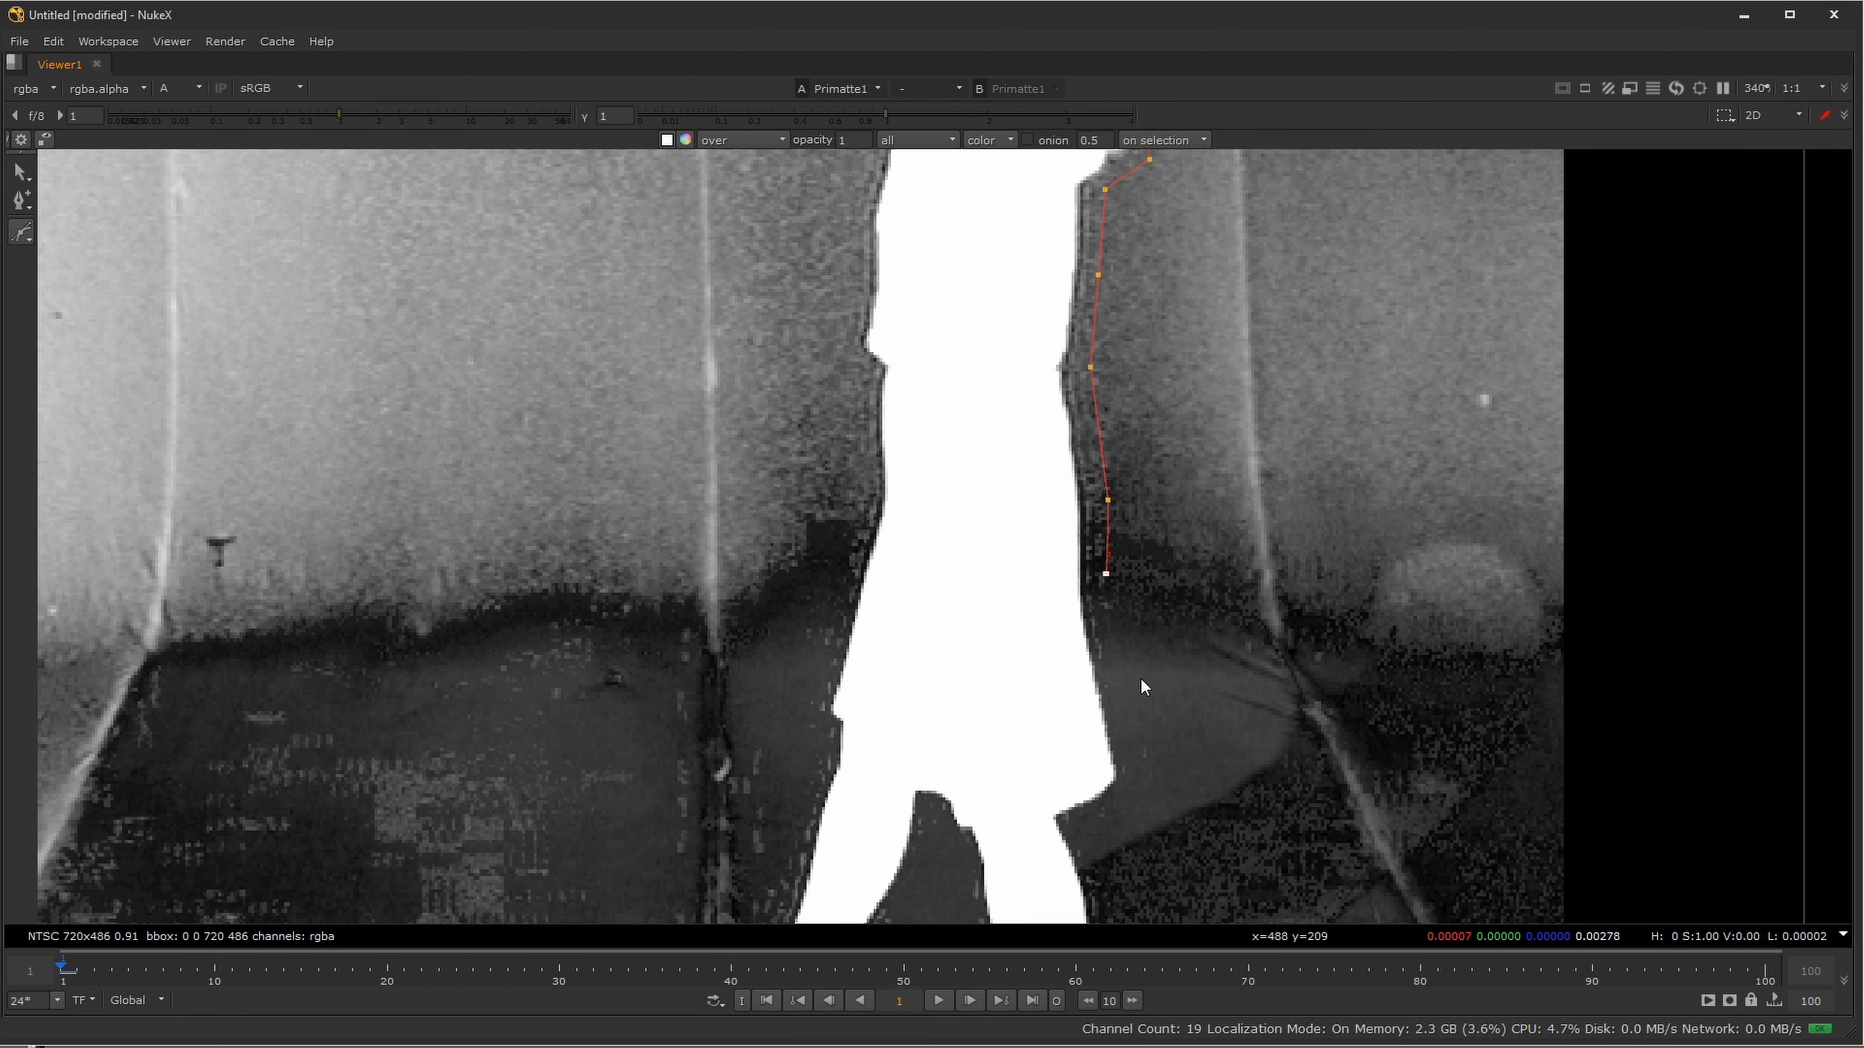
pyautogui.click(1130, 683)
pyautogui.click(1104, 819)
pyautogui.moveTo(1104, 819); pyautogui.dragTo(1036, 670)
pyautogui.click(1021, 632)
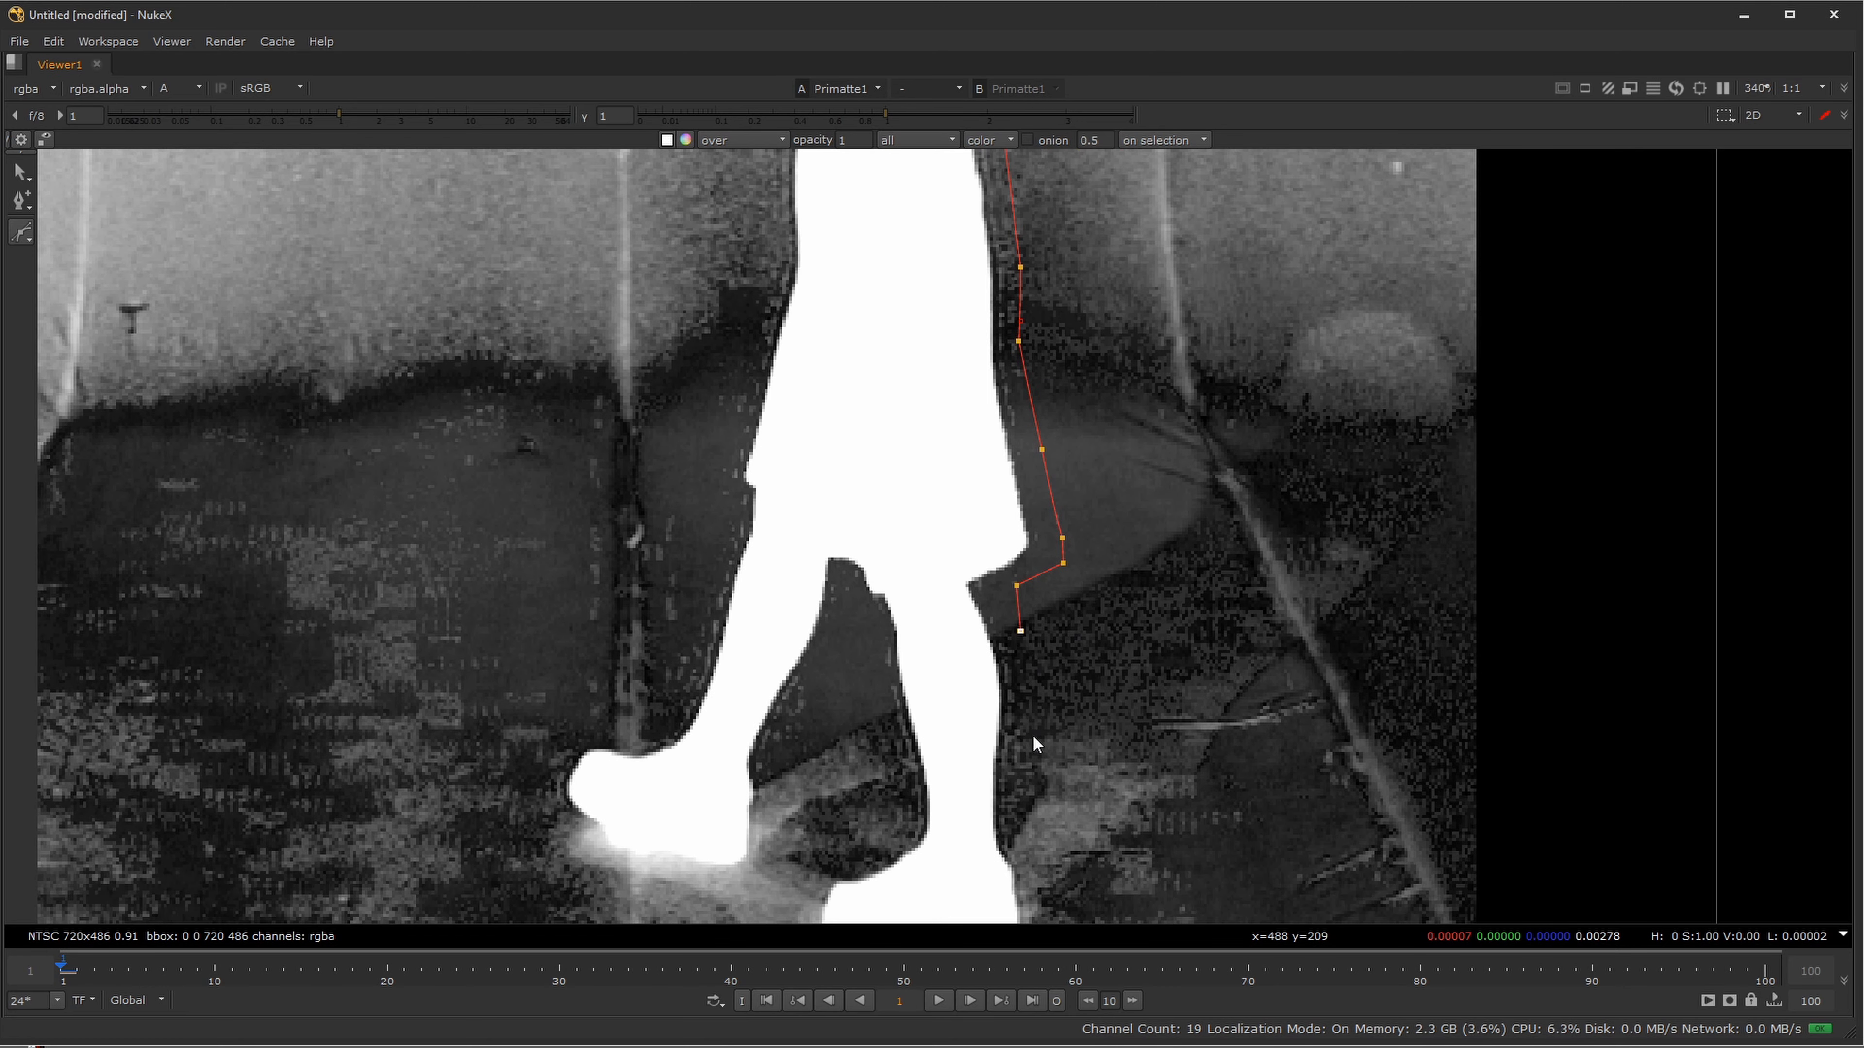
pyautogui.moveTo(1054, 862); pyautogui.dragTo(1054, 657)
pyautogui.click(1056, 751)
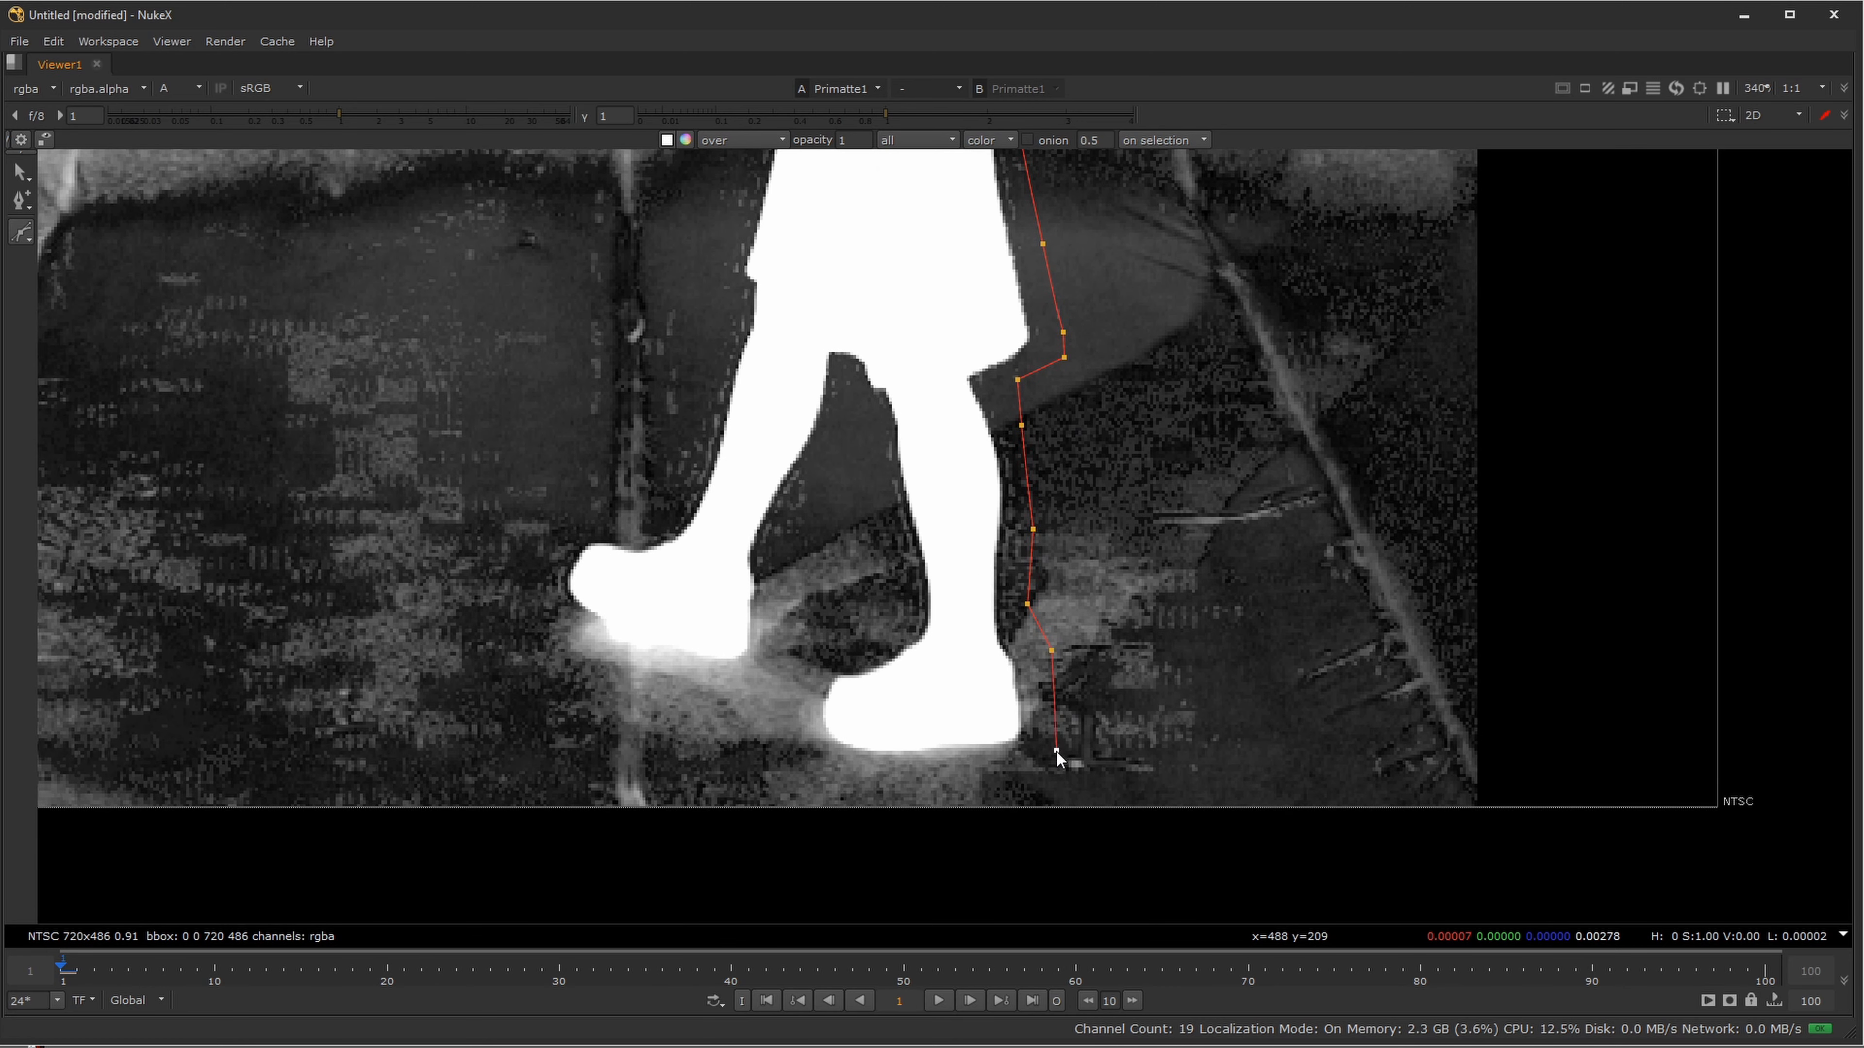
# - Carry the roto outline beneath both shoes, around the front toe and up the front leg towards the skirt
pyautogui.click(983, 770)
pyautogui.click(747, 677)
pyautogui.click(585, 637)
pyautogui.moveTo(747, 382); pyautogui.dragTo(763, 694)
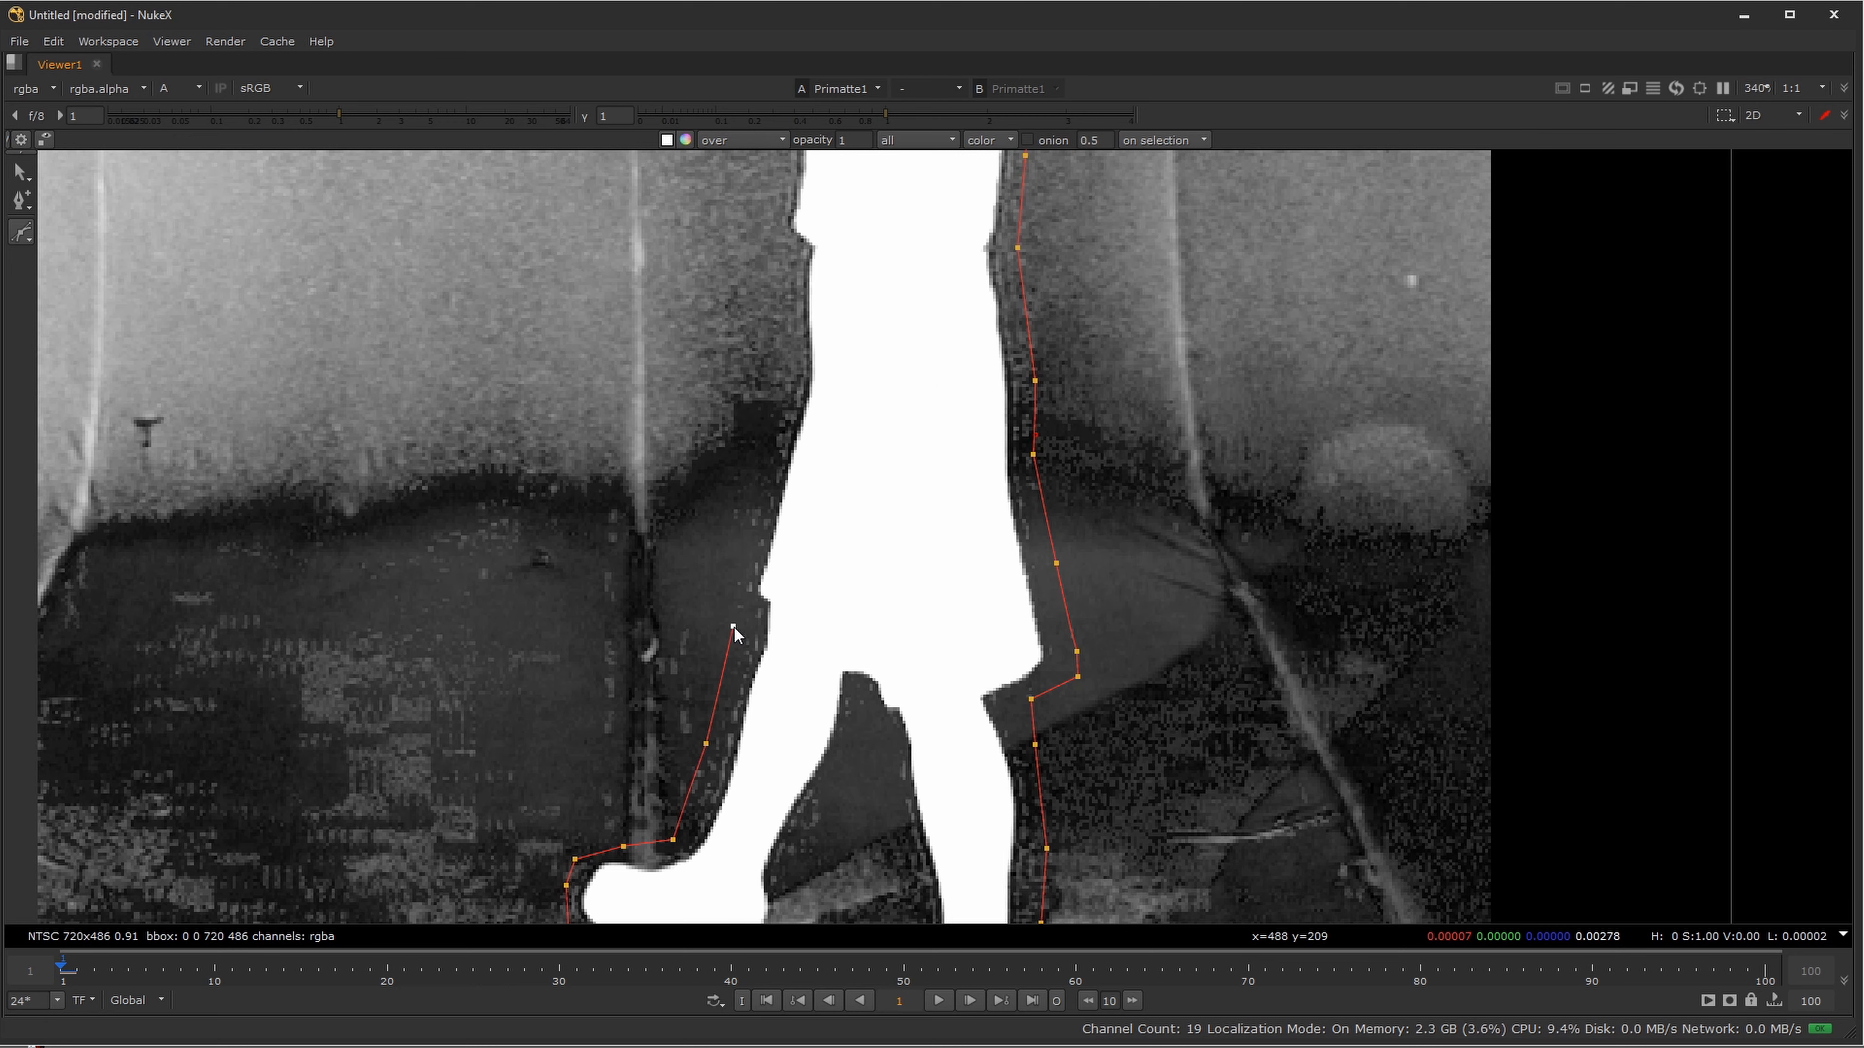
# - Extend the roto outline up the woman's front to her forehead, close the shape above her head, and pull the point below her chin inward
pyautogui.moveTo(771, 408); pyautogui.dragTo(761, 531)
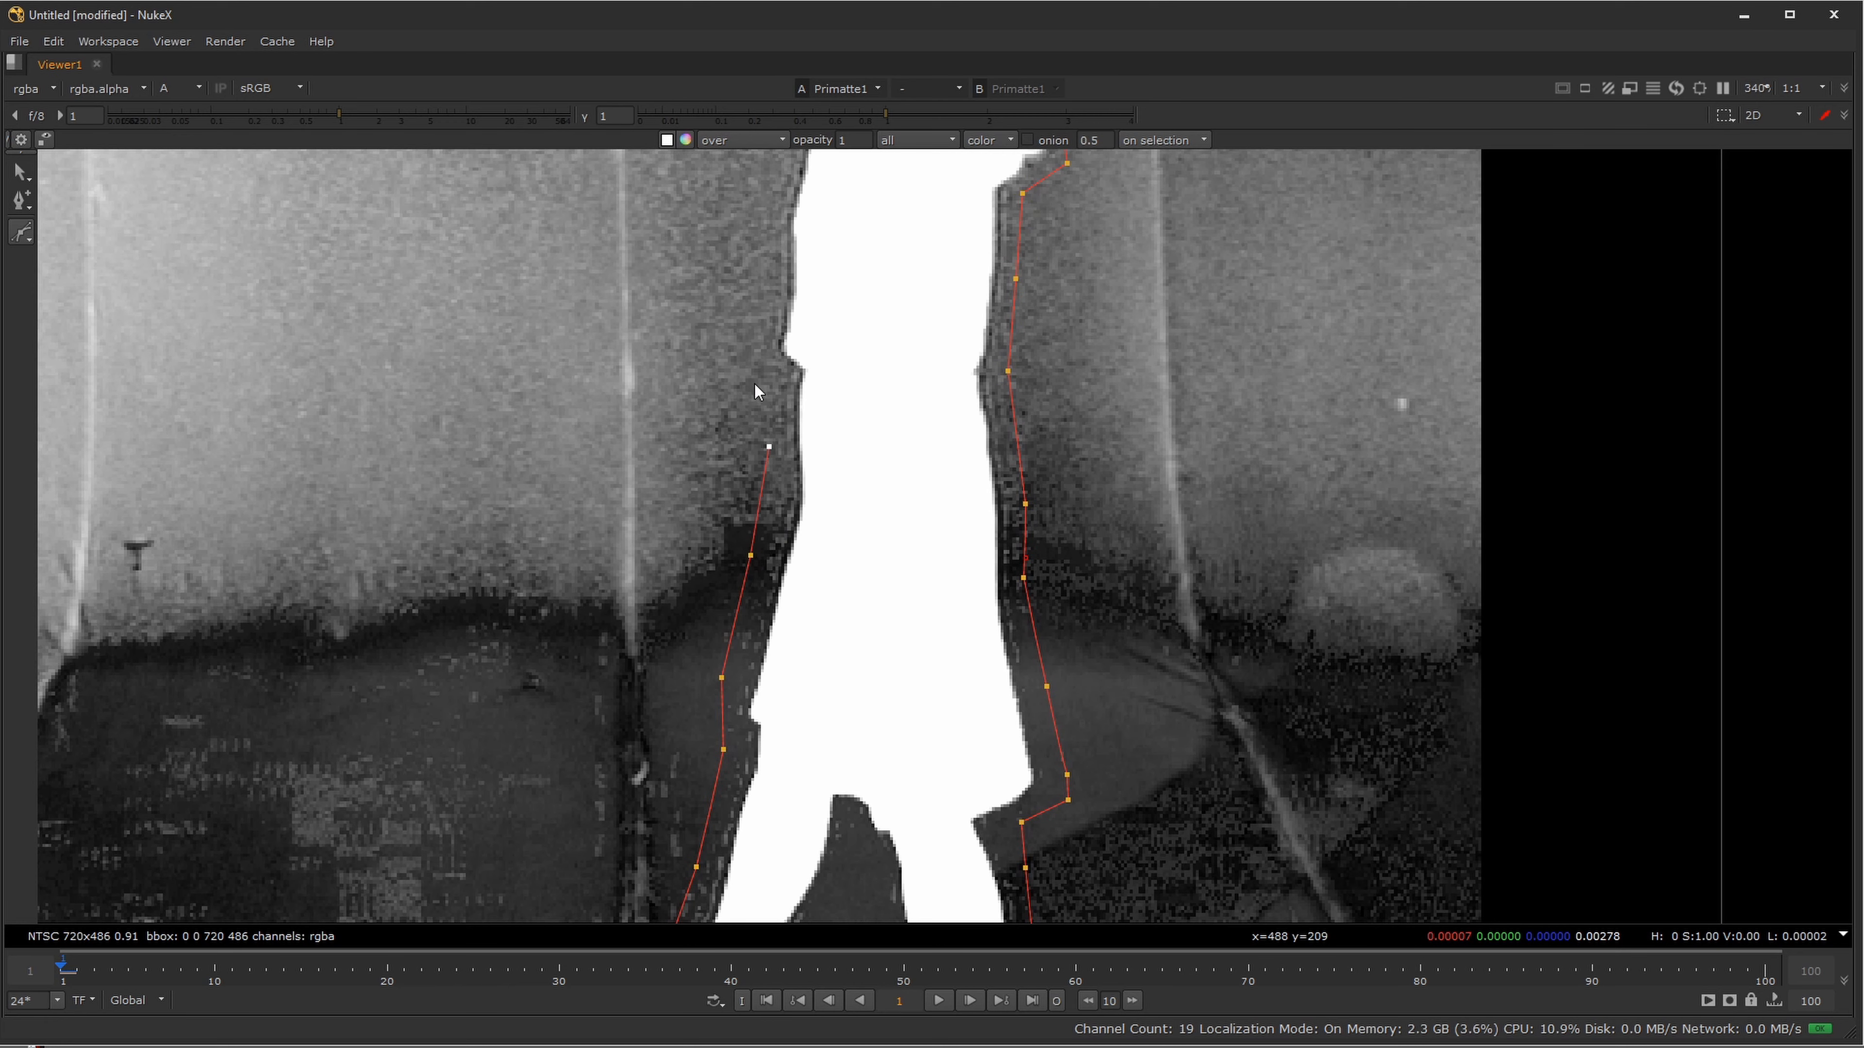
pyautogui.moveTo(760, 376); pyautogui.dragTo(763, 554)
pyautogui.moveTo(784, 298); pyautogui.dragTo(791, 432)
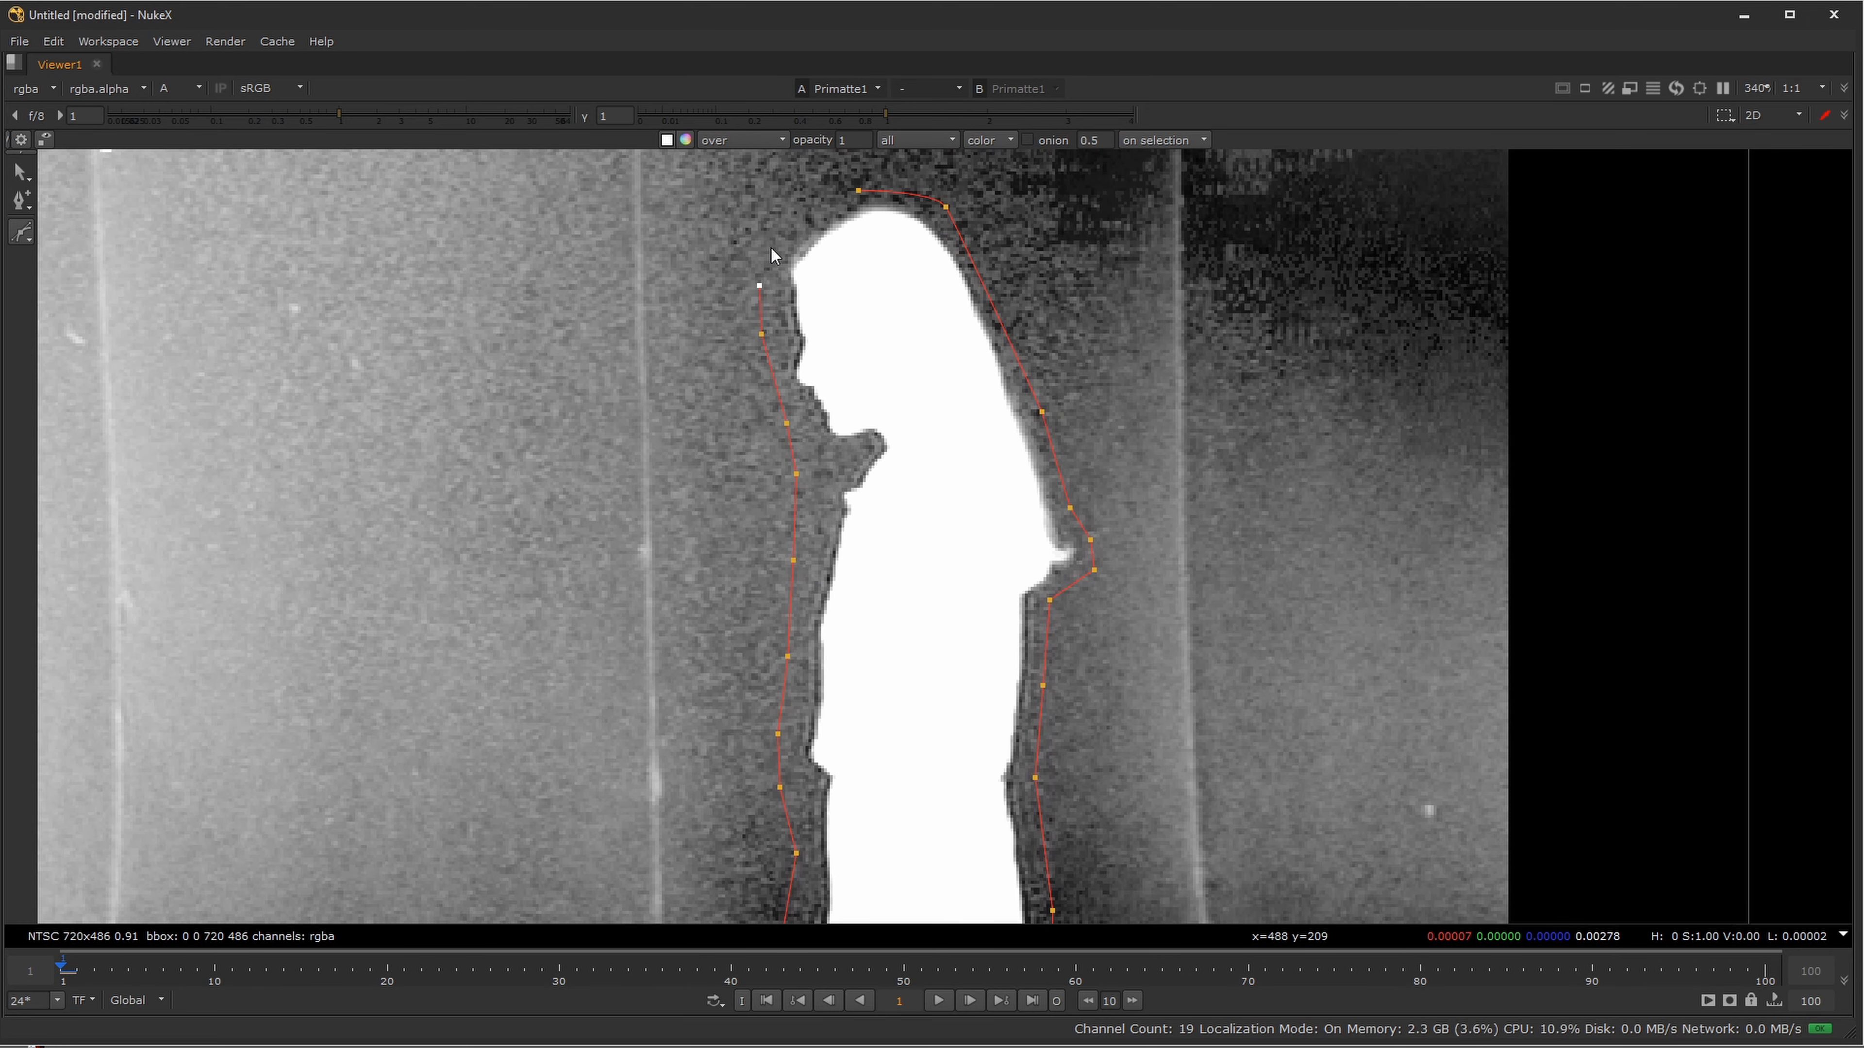
pyautogui.click(822, 196)
pyautogui.click(859, 191)
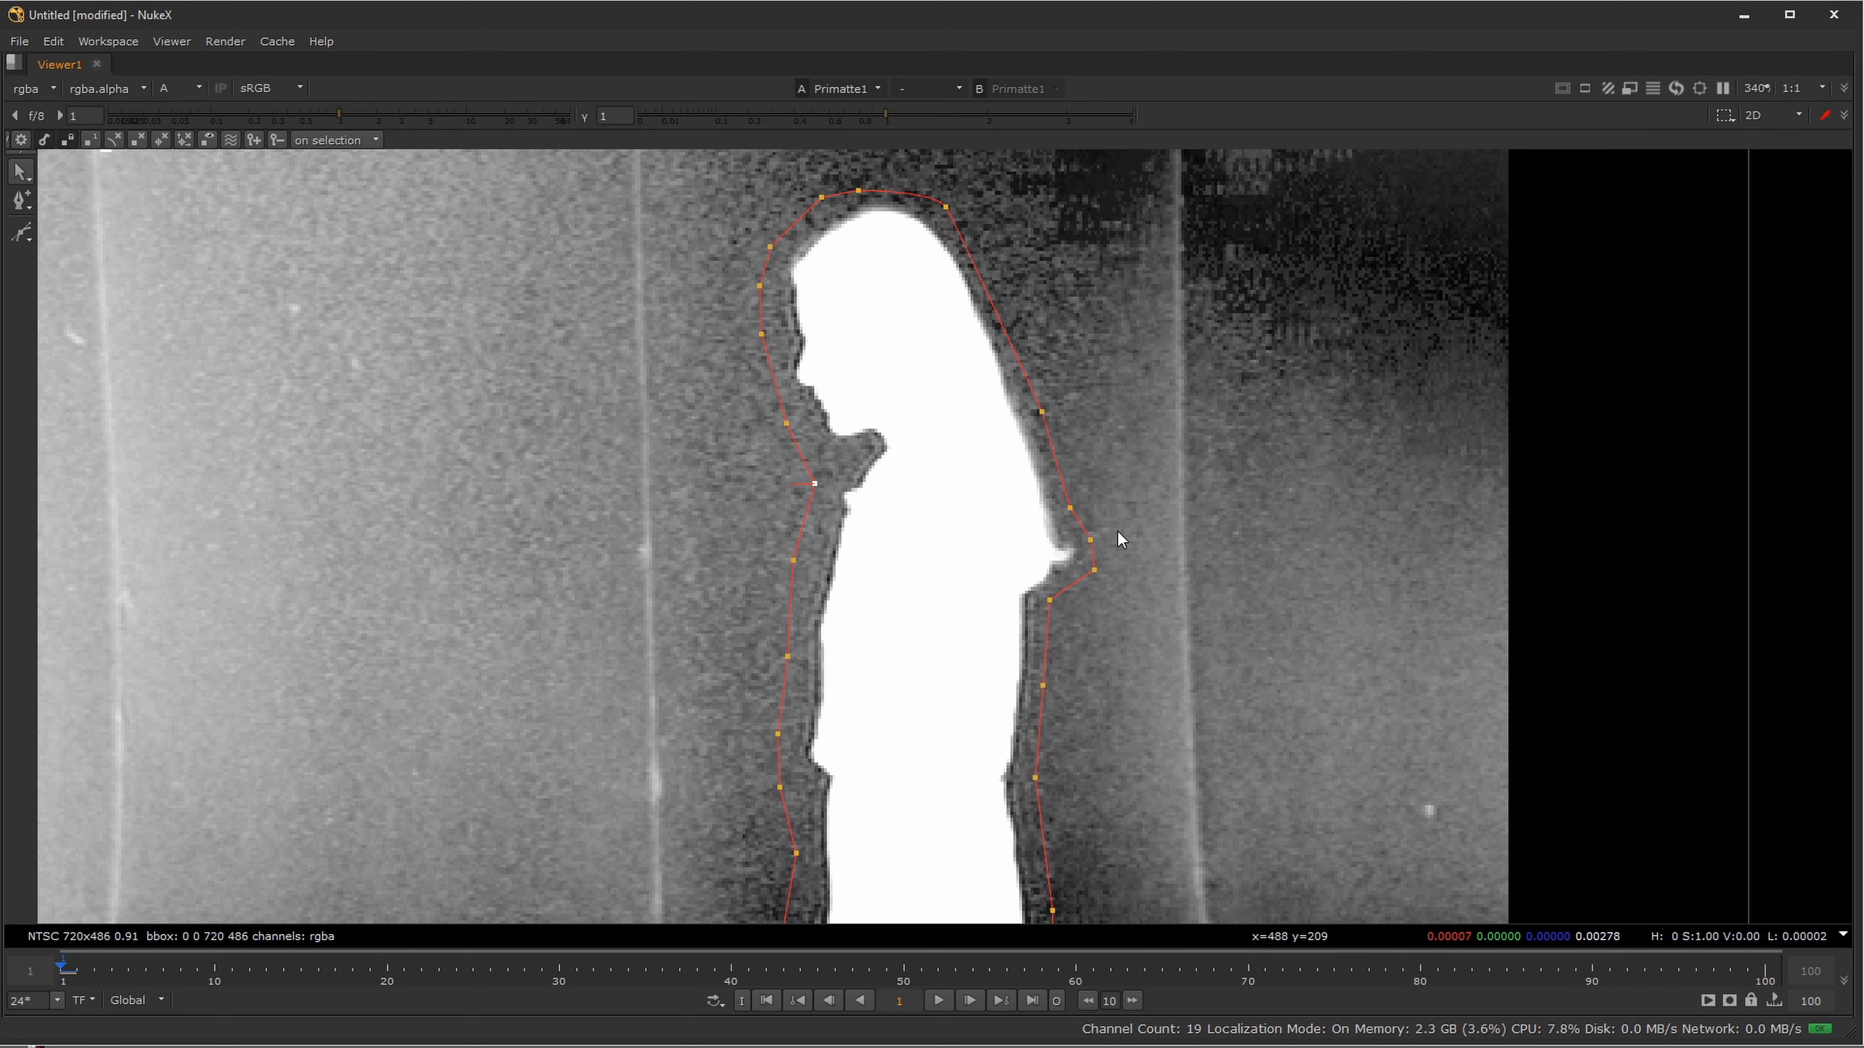
pyautogui.scroll(-3, 1105, 556)
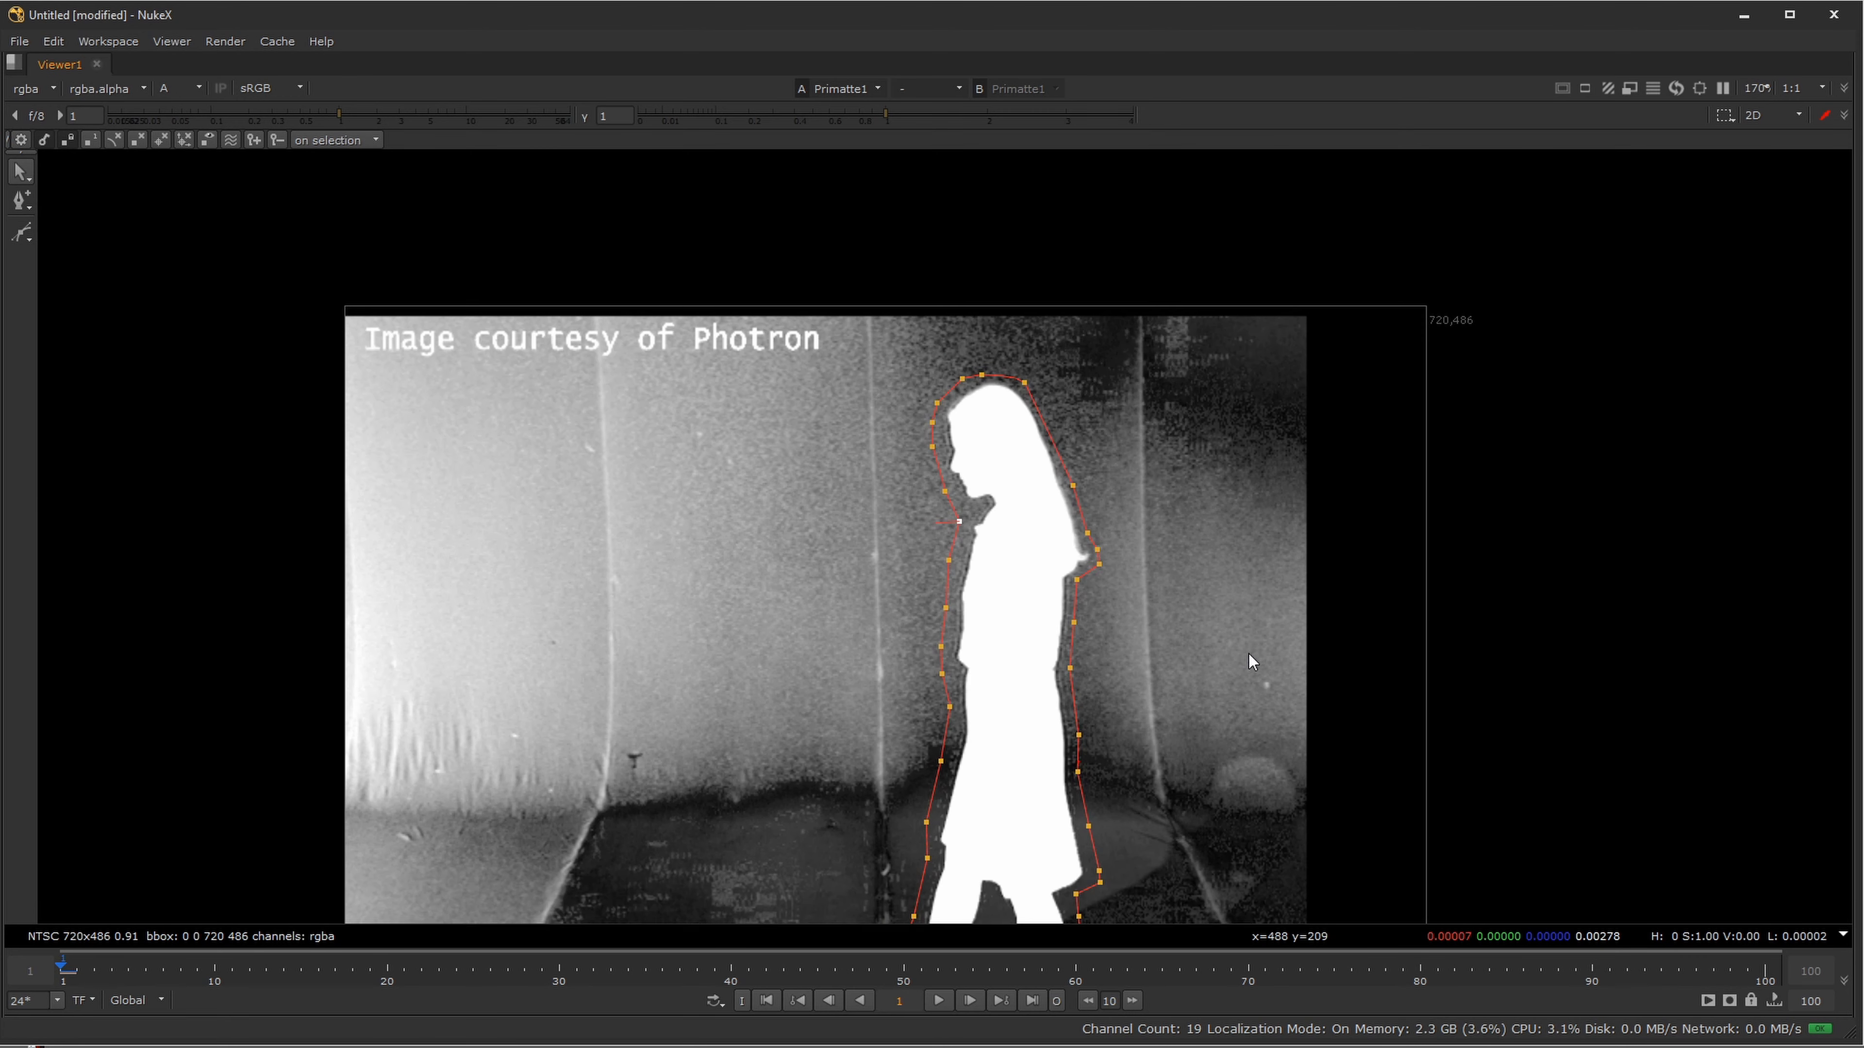
pyautogui.moveTo(1249, 655); pyautogui.dragTo(1244, 463)
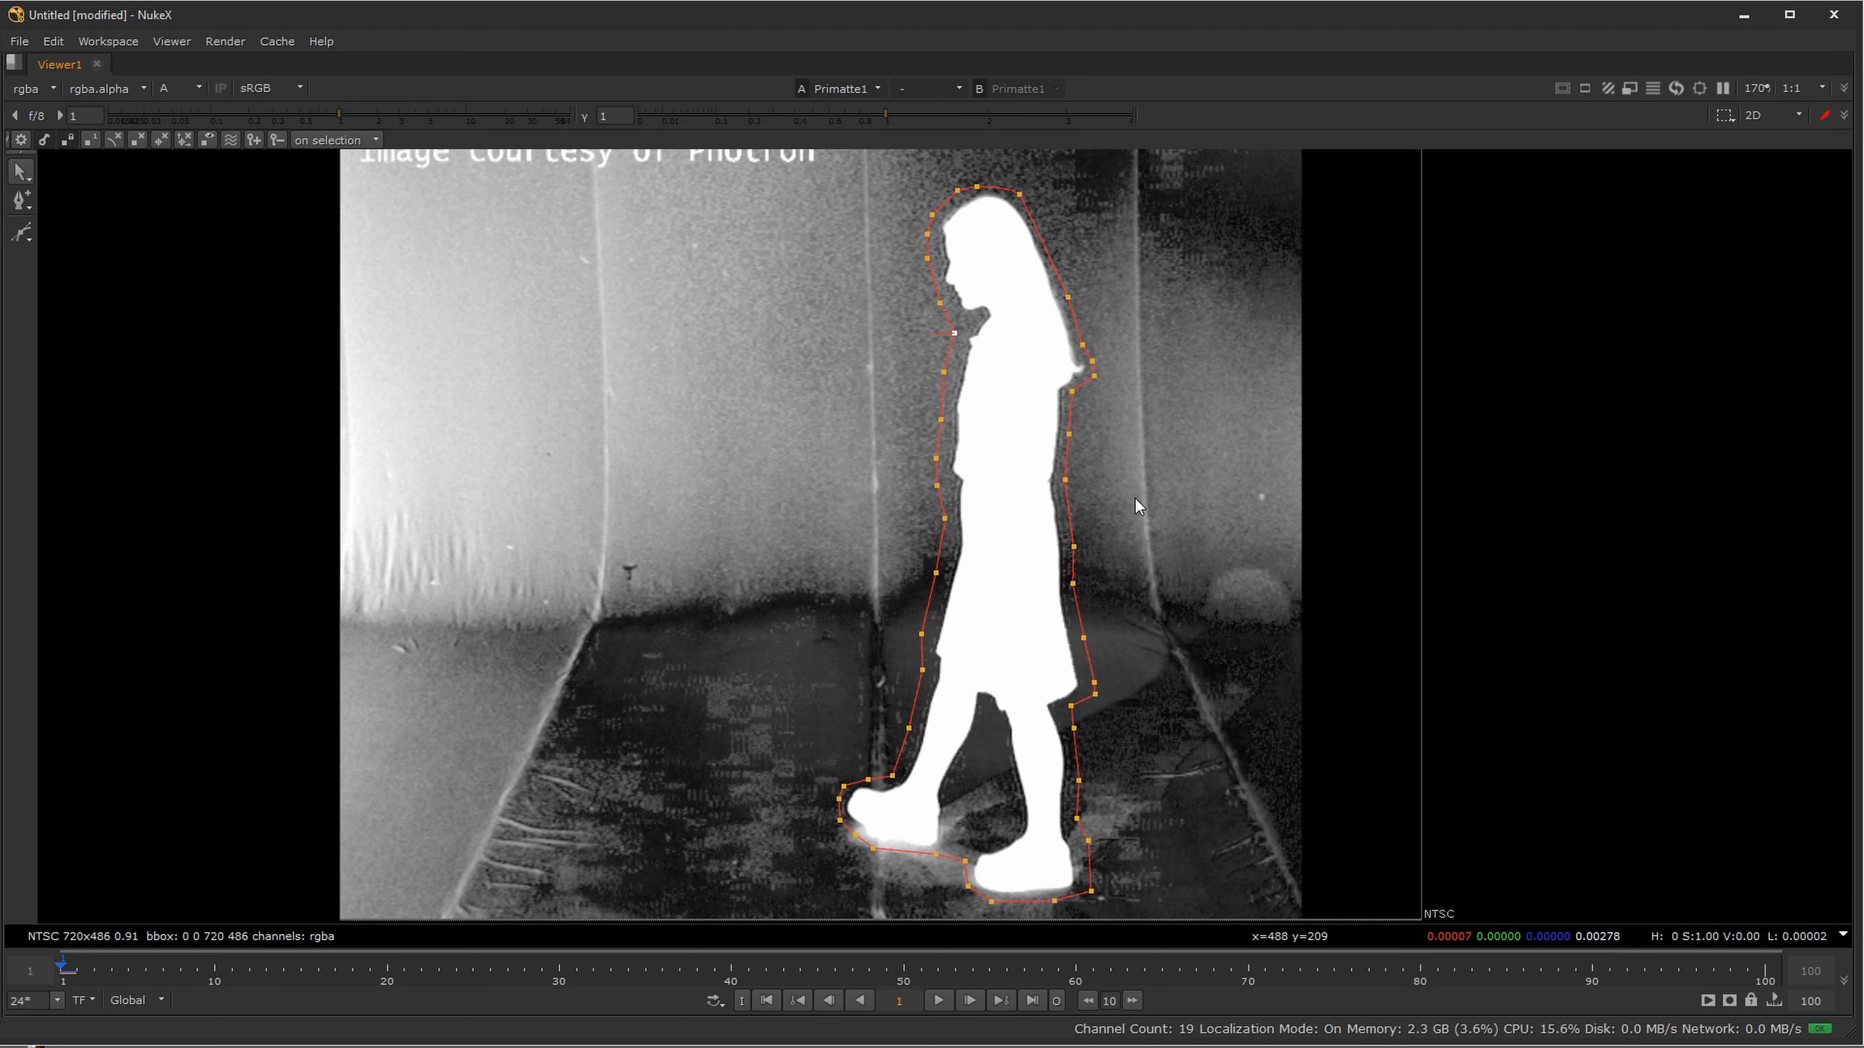
# - Restore the full workspace layout and add an In merge node below Primatte1, with its A input fed by Primatte1
pyautogui.press('space')
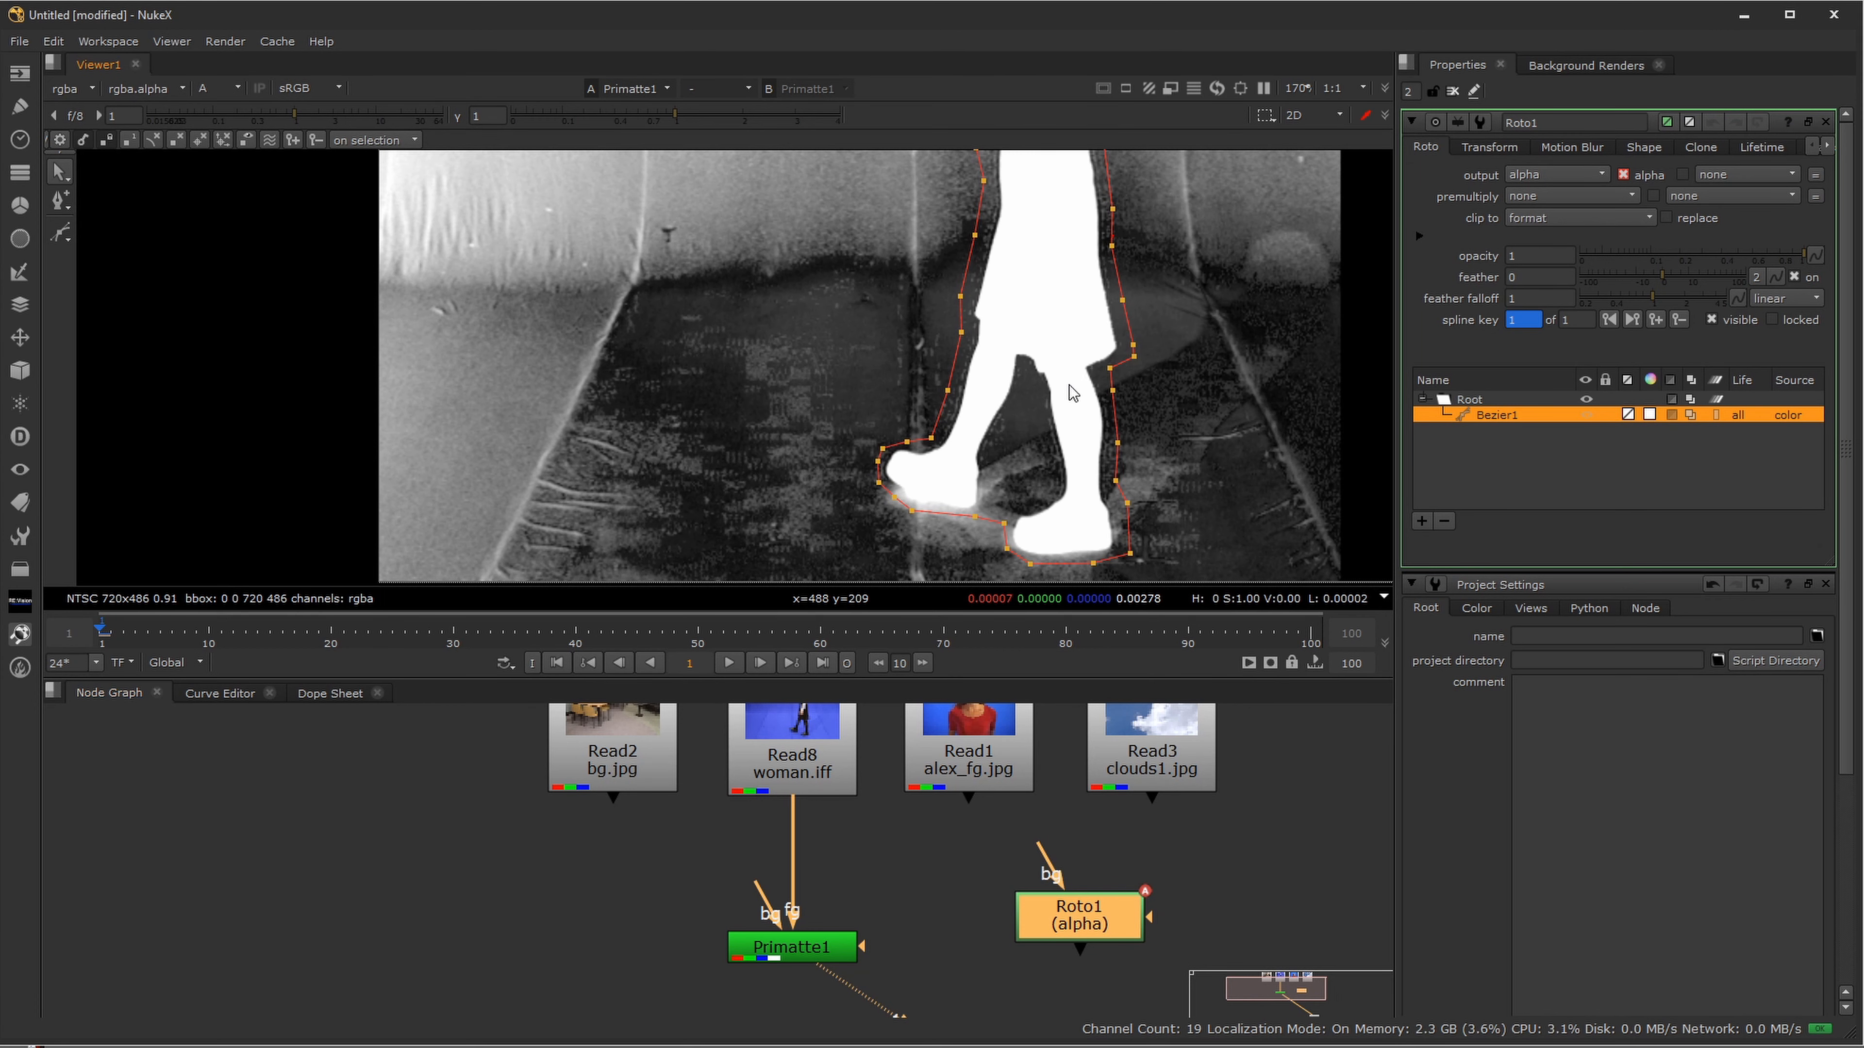
pyautogui.press('f')
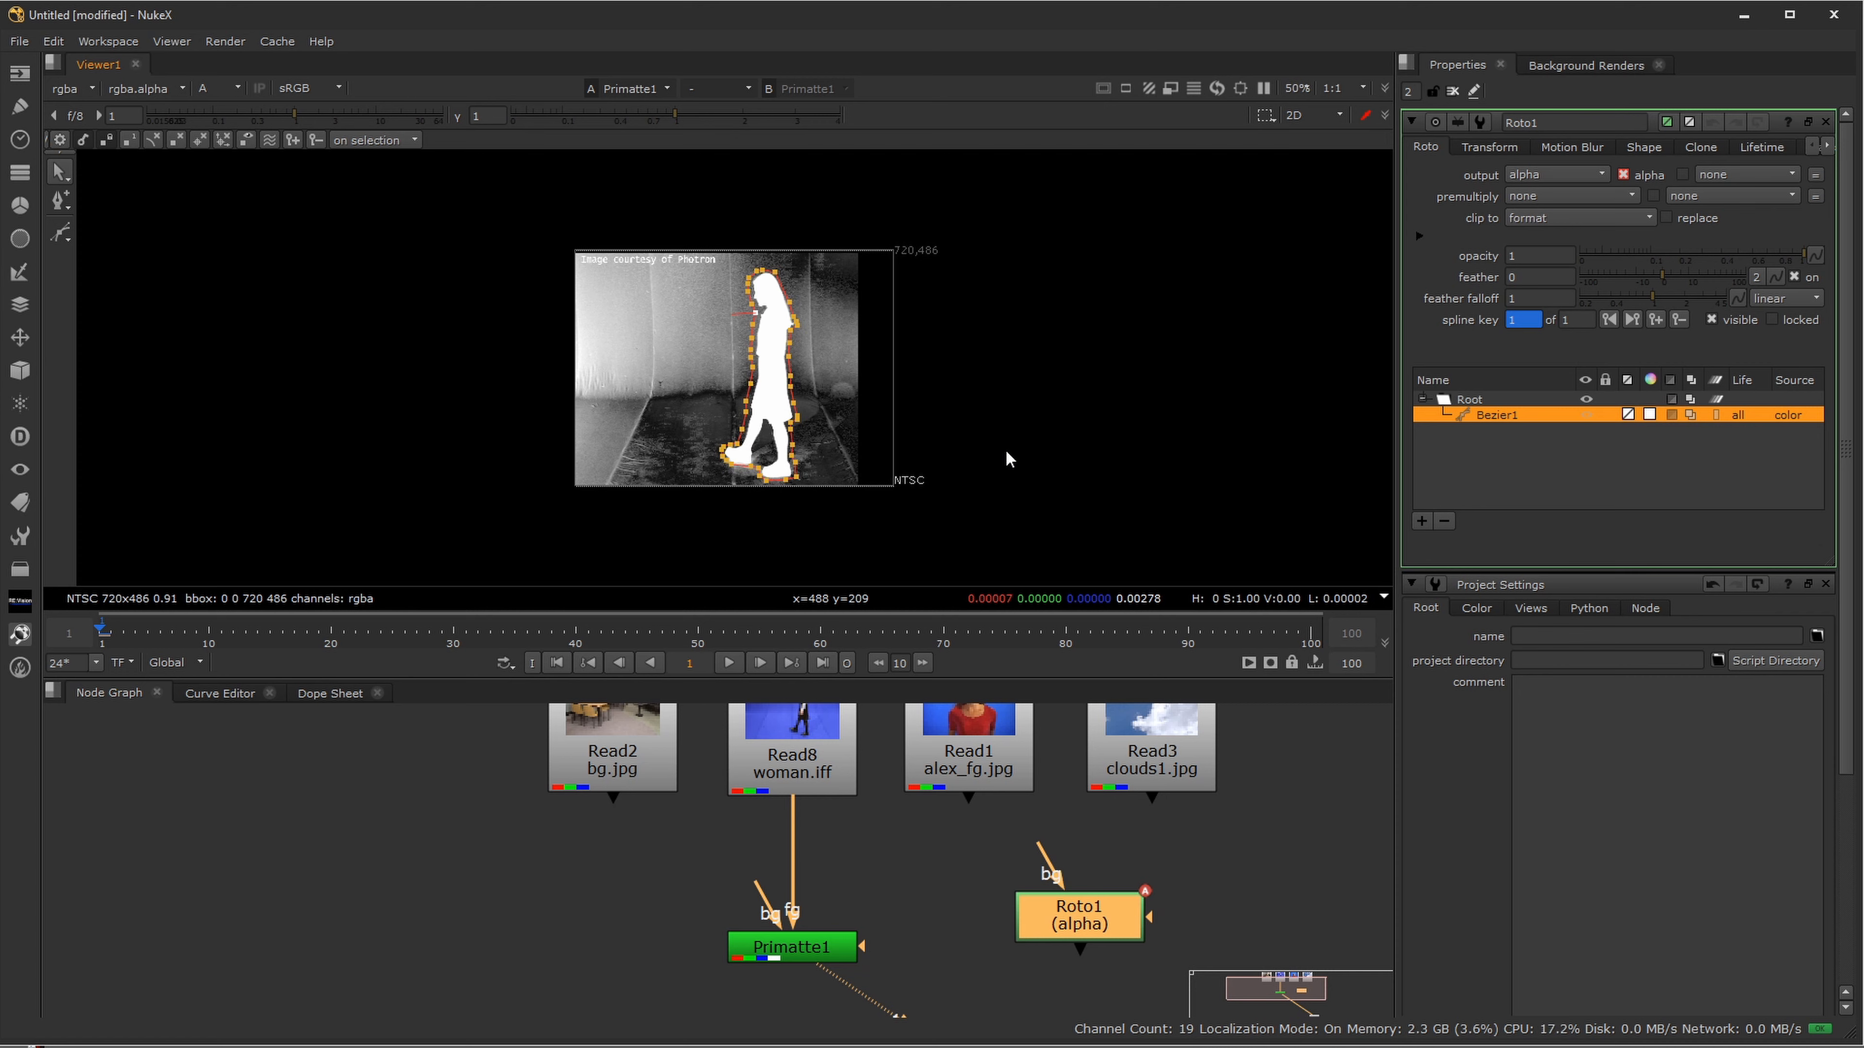
pyautogui.press('h')
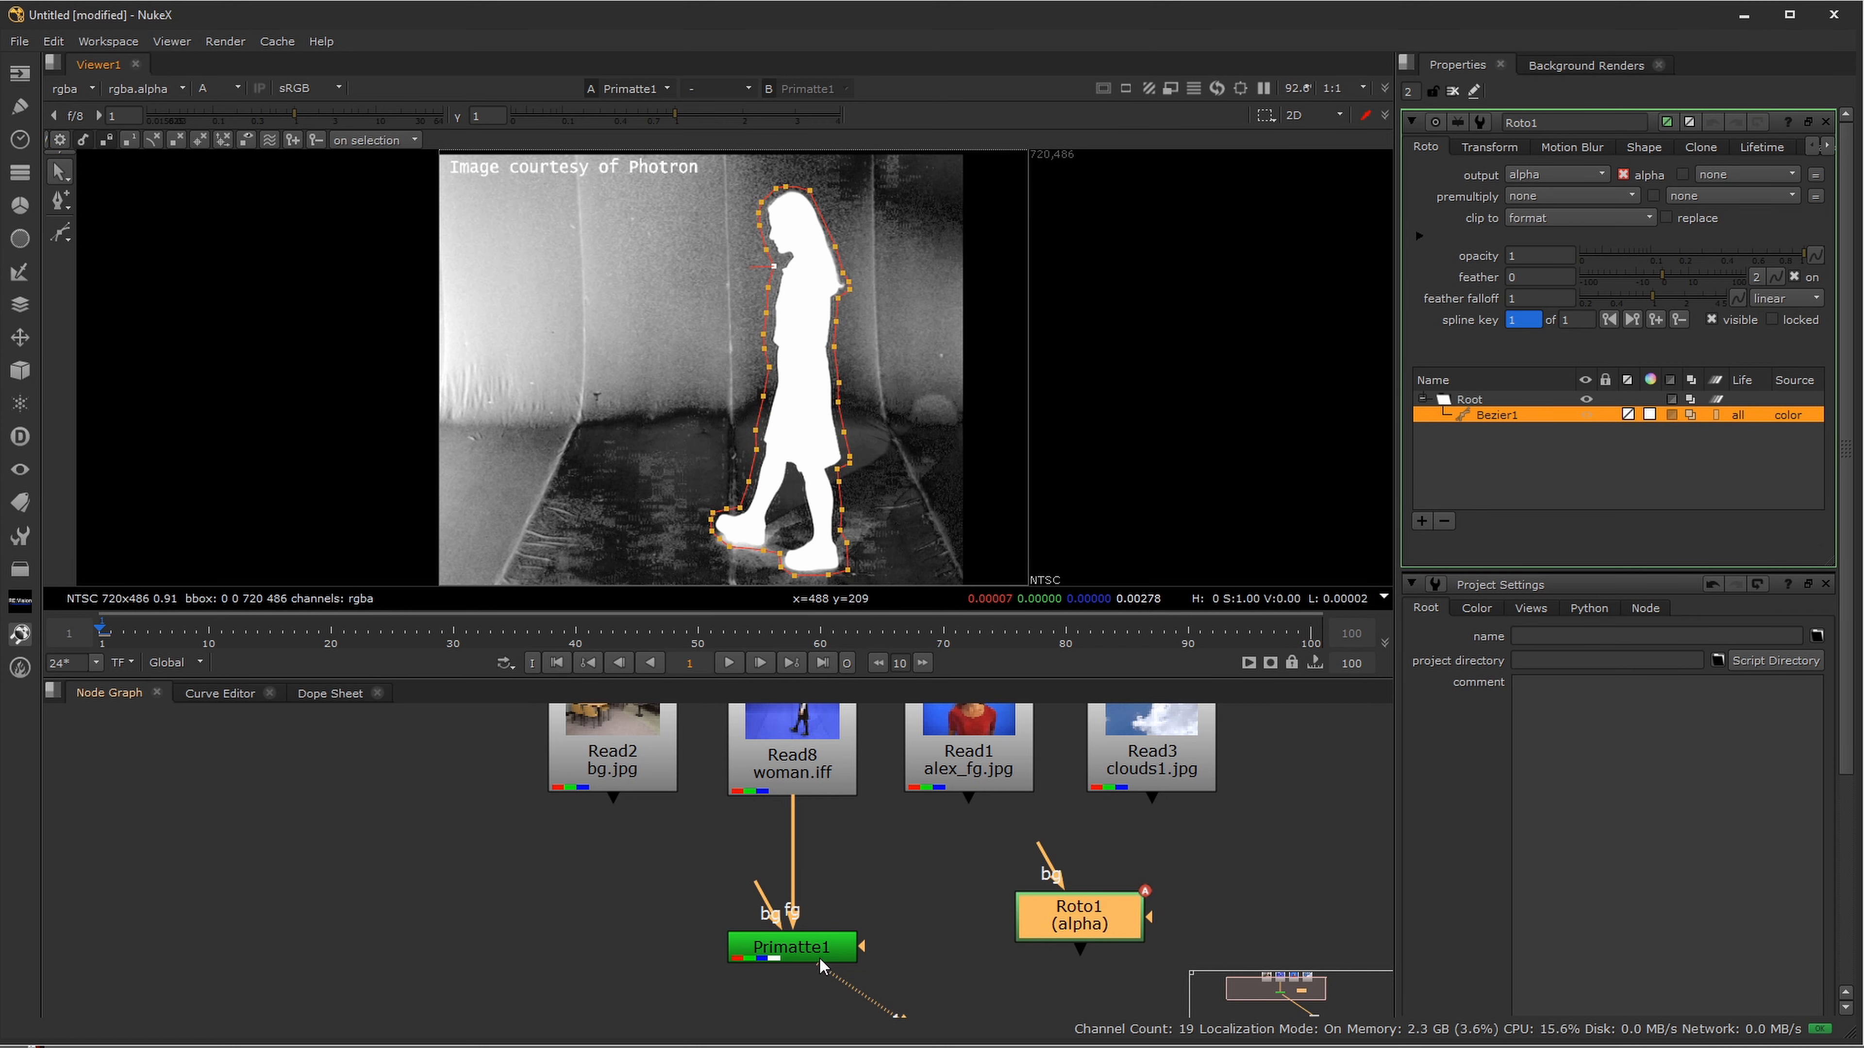
pyautogui.moveTo(800, 952); pyautogui.dragTo(818, 987)
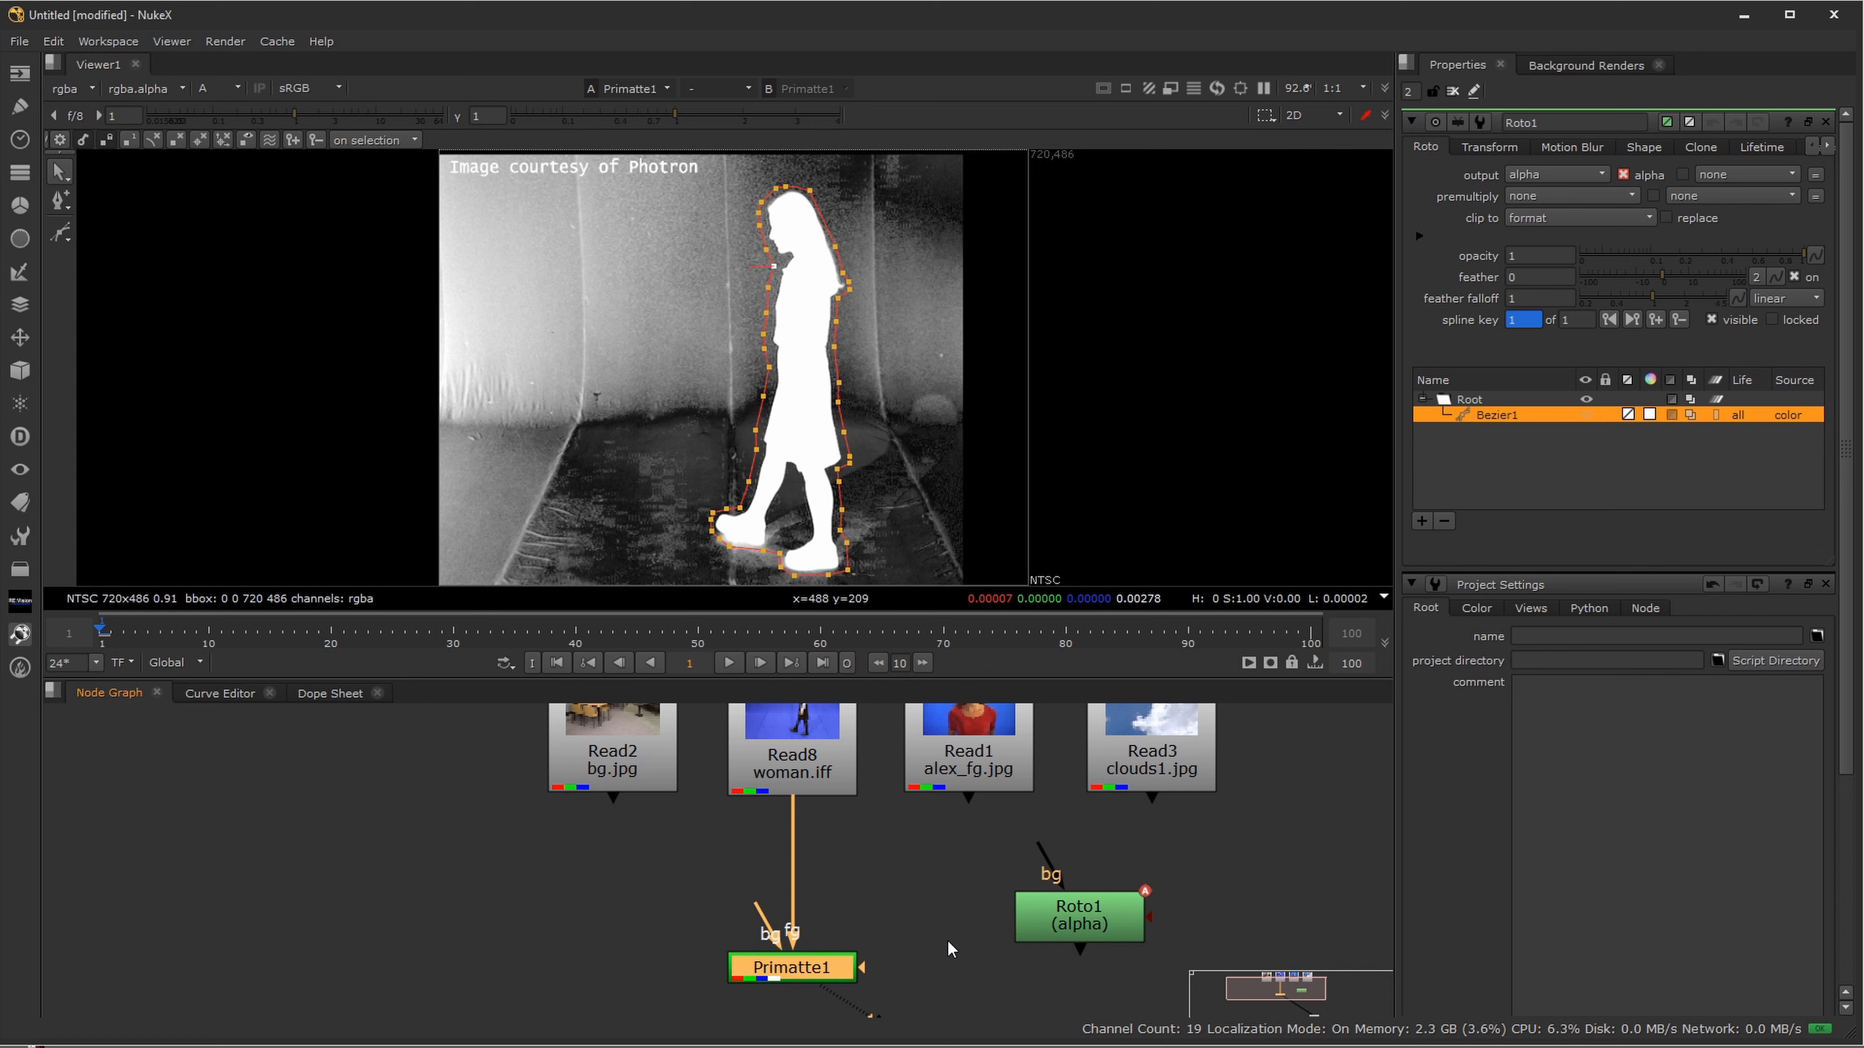
pyautogui.moveTo(949, 943); pyautogui.dragTo(928, 843)
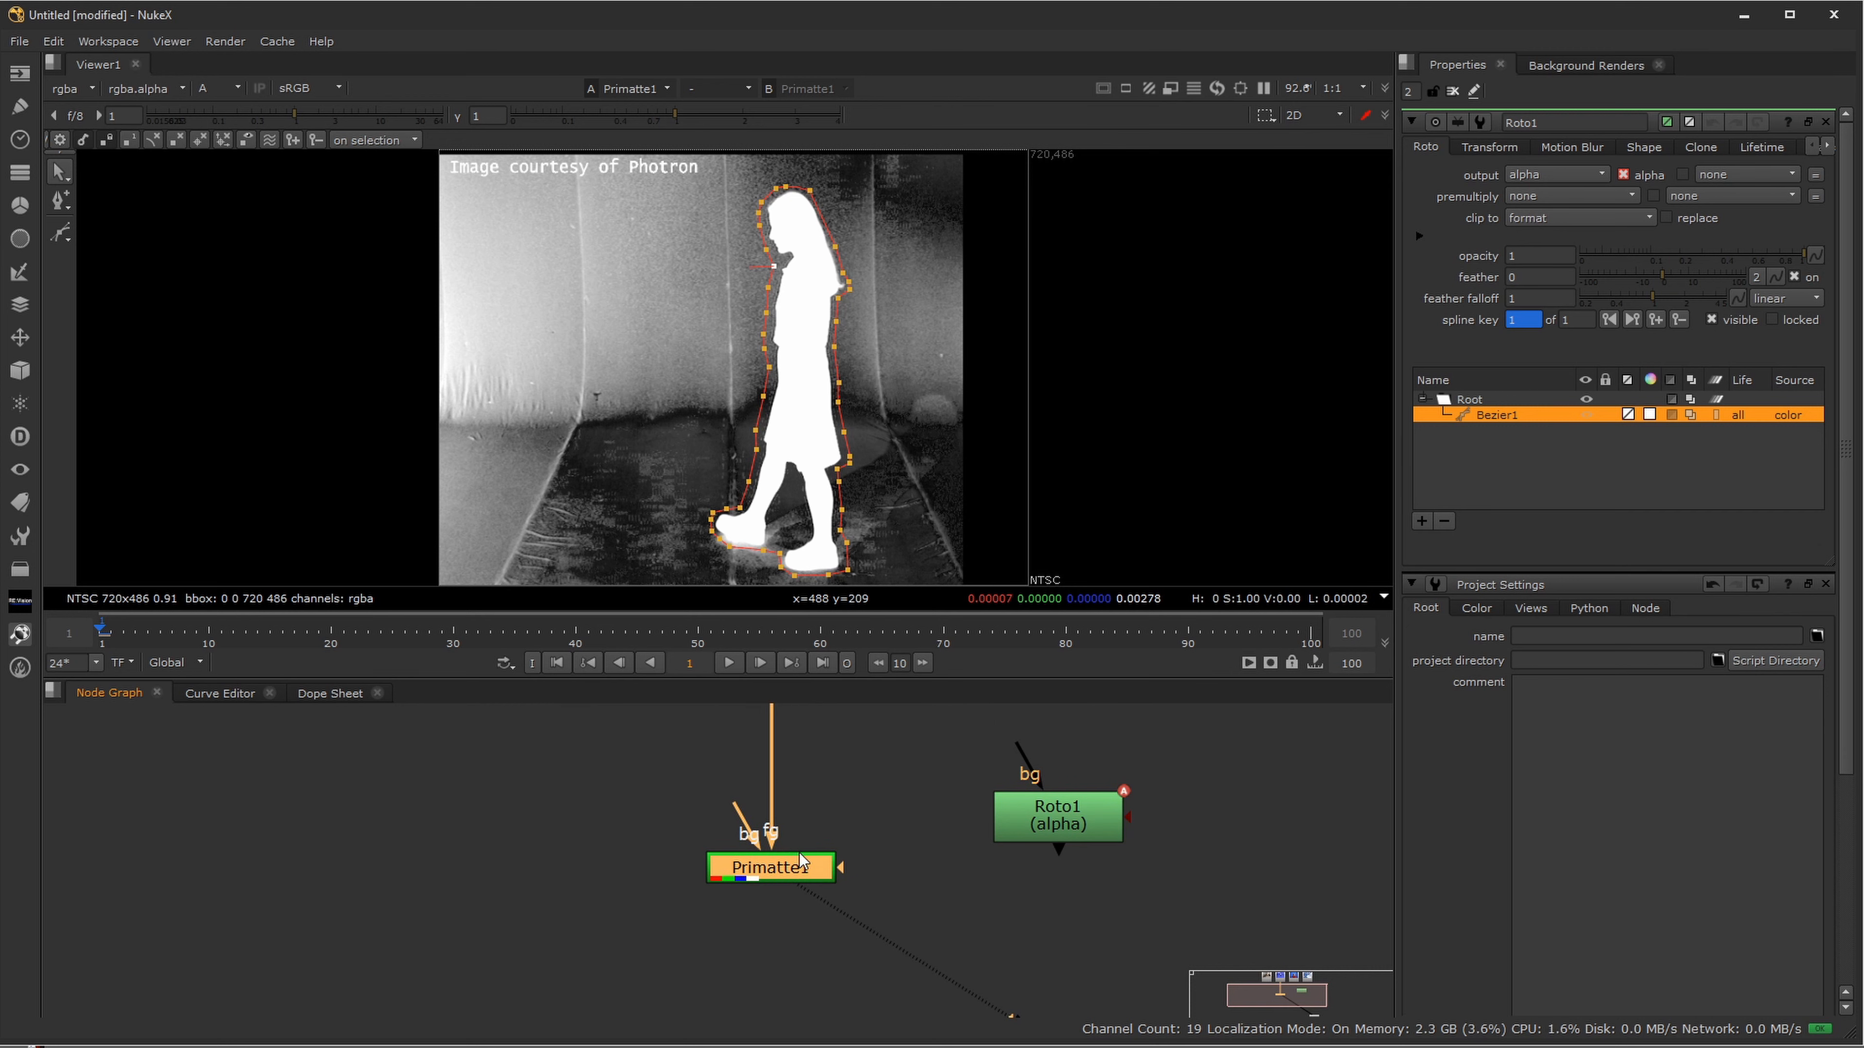
pyautogui.press('Tab')
pyautogui.write('in')
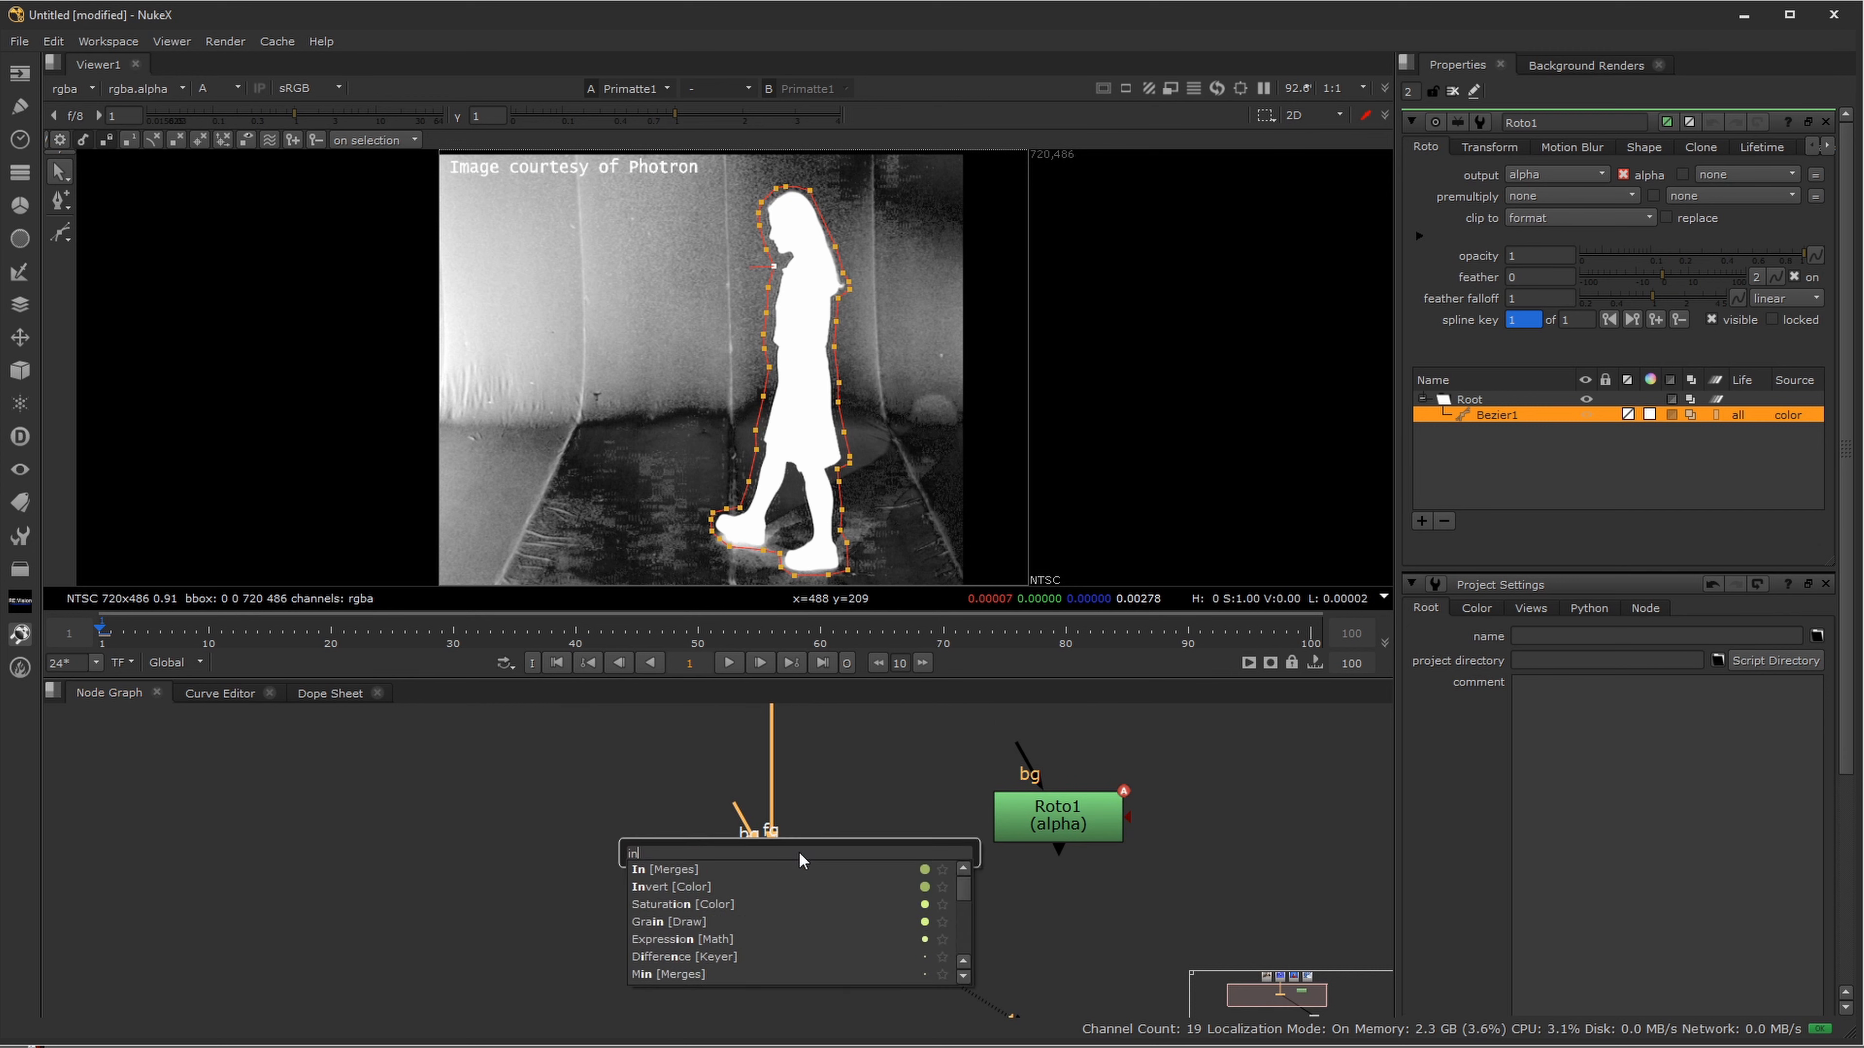
pyautogui.press('Down')
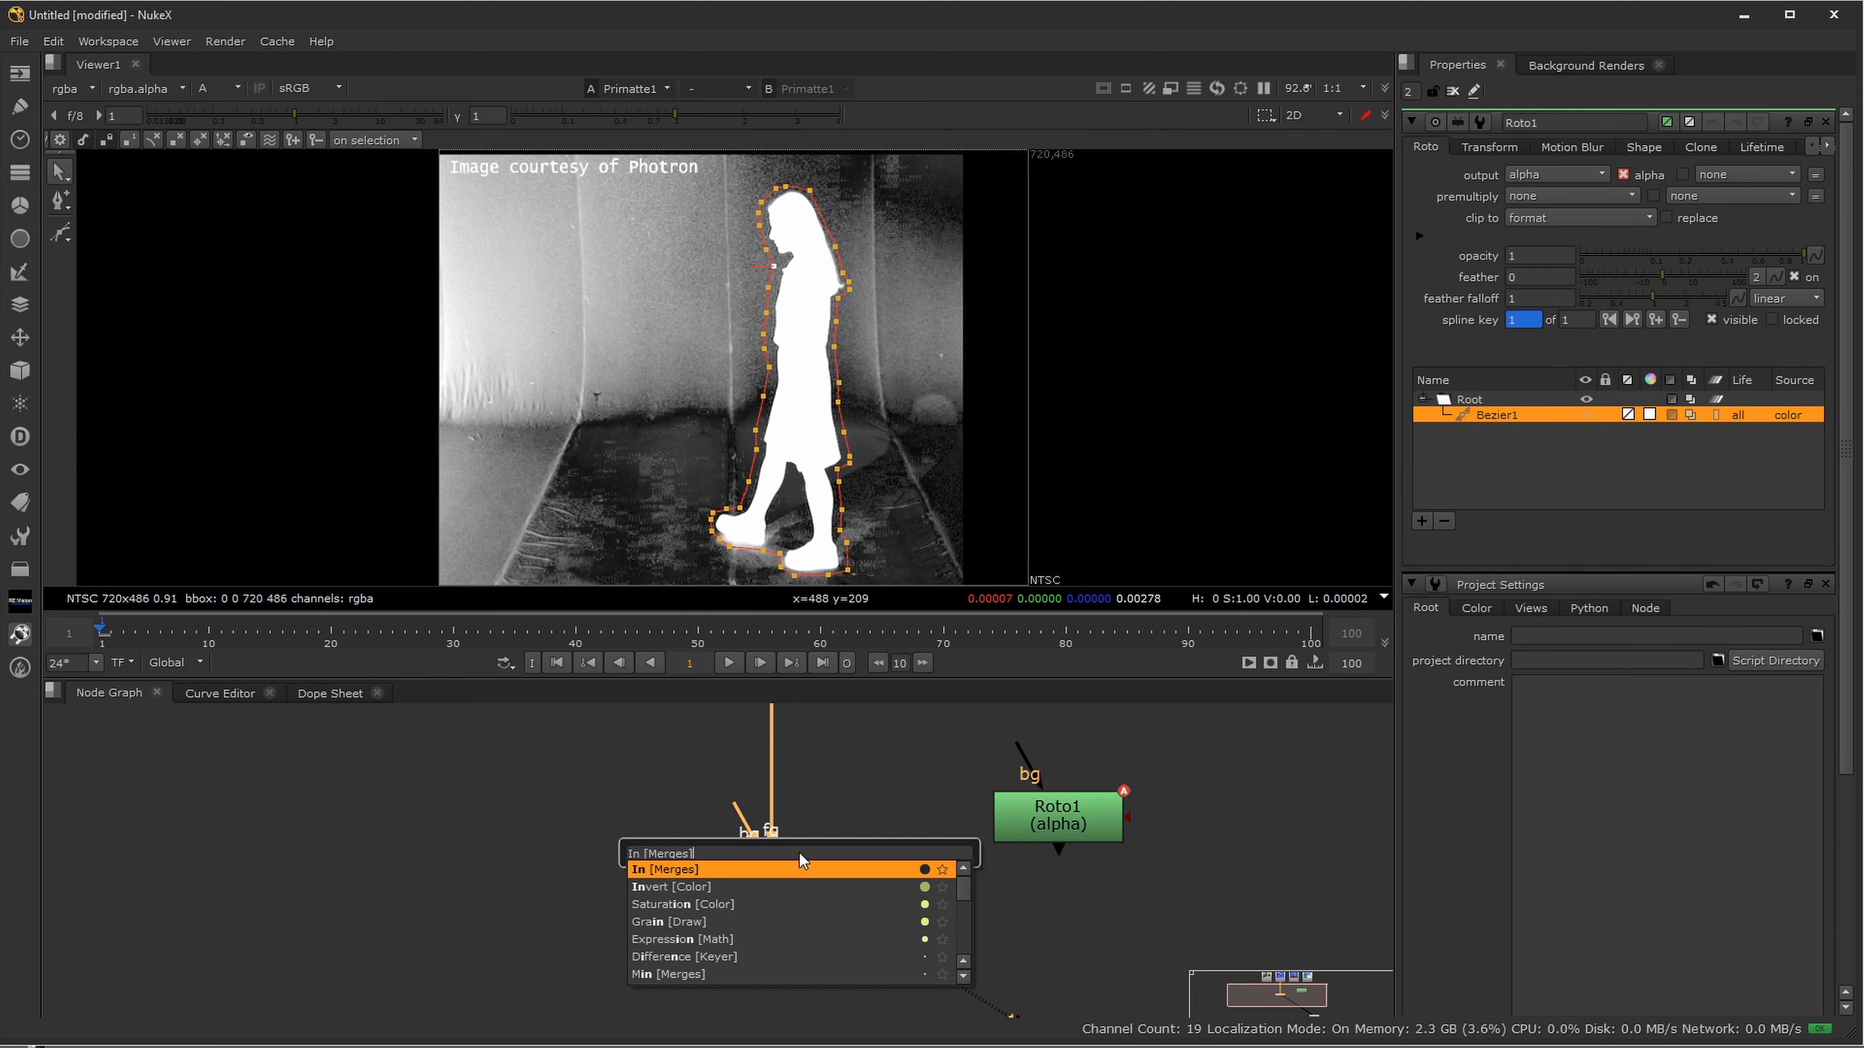
pyautogui.press('Return')
pyautogui.moveTo(1002, 883); pyautogui.dragTo(807, 1013)
# - Compare the alpha outputs of Primatte1 and Roto1 in the viewer
pyautogui.click(764, 877)
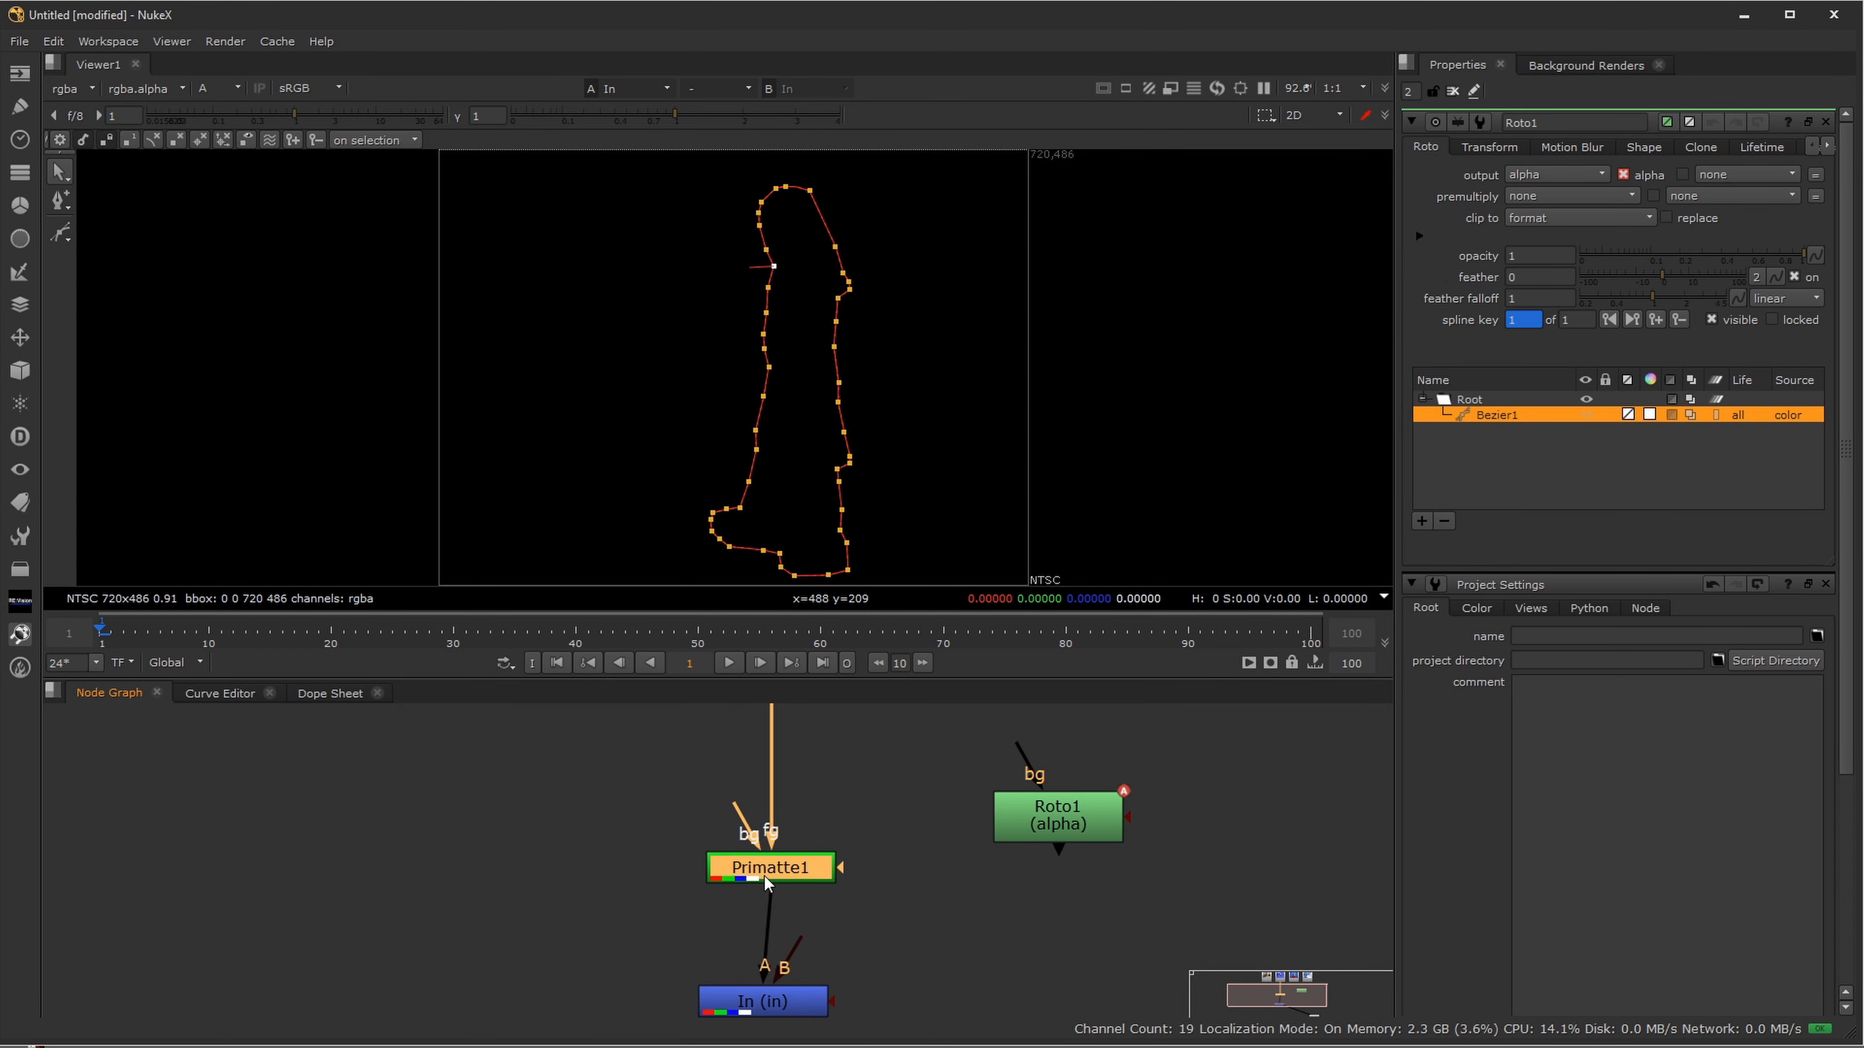
pyautogui.press('1')
pyautogui.click(1050, 820)
pyautogui.press('1')
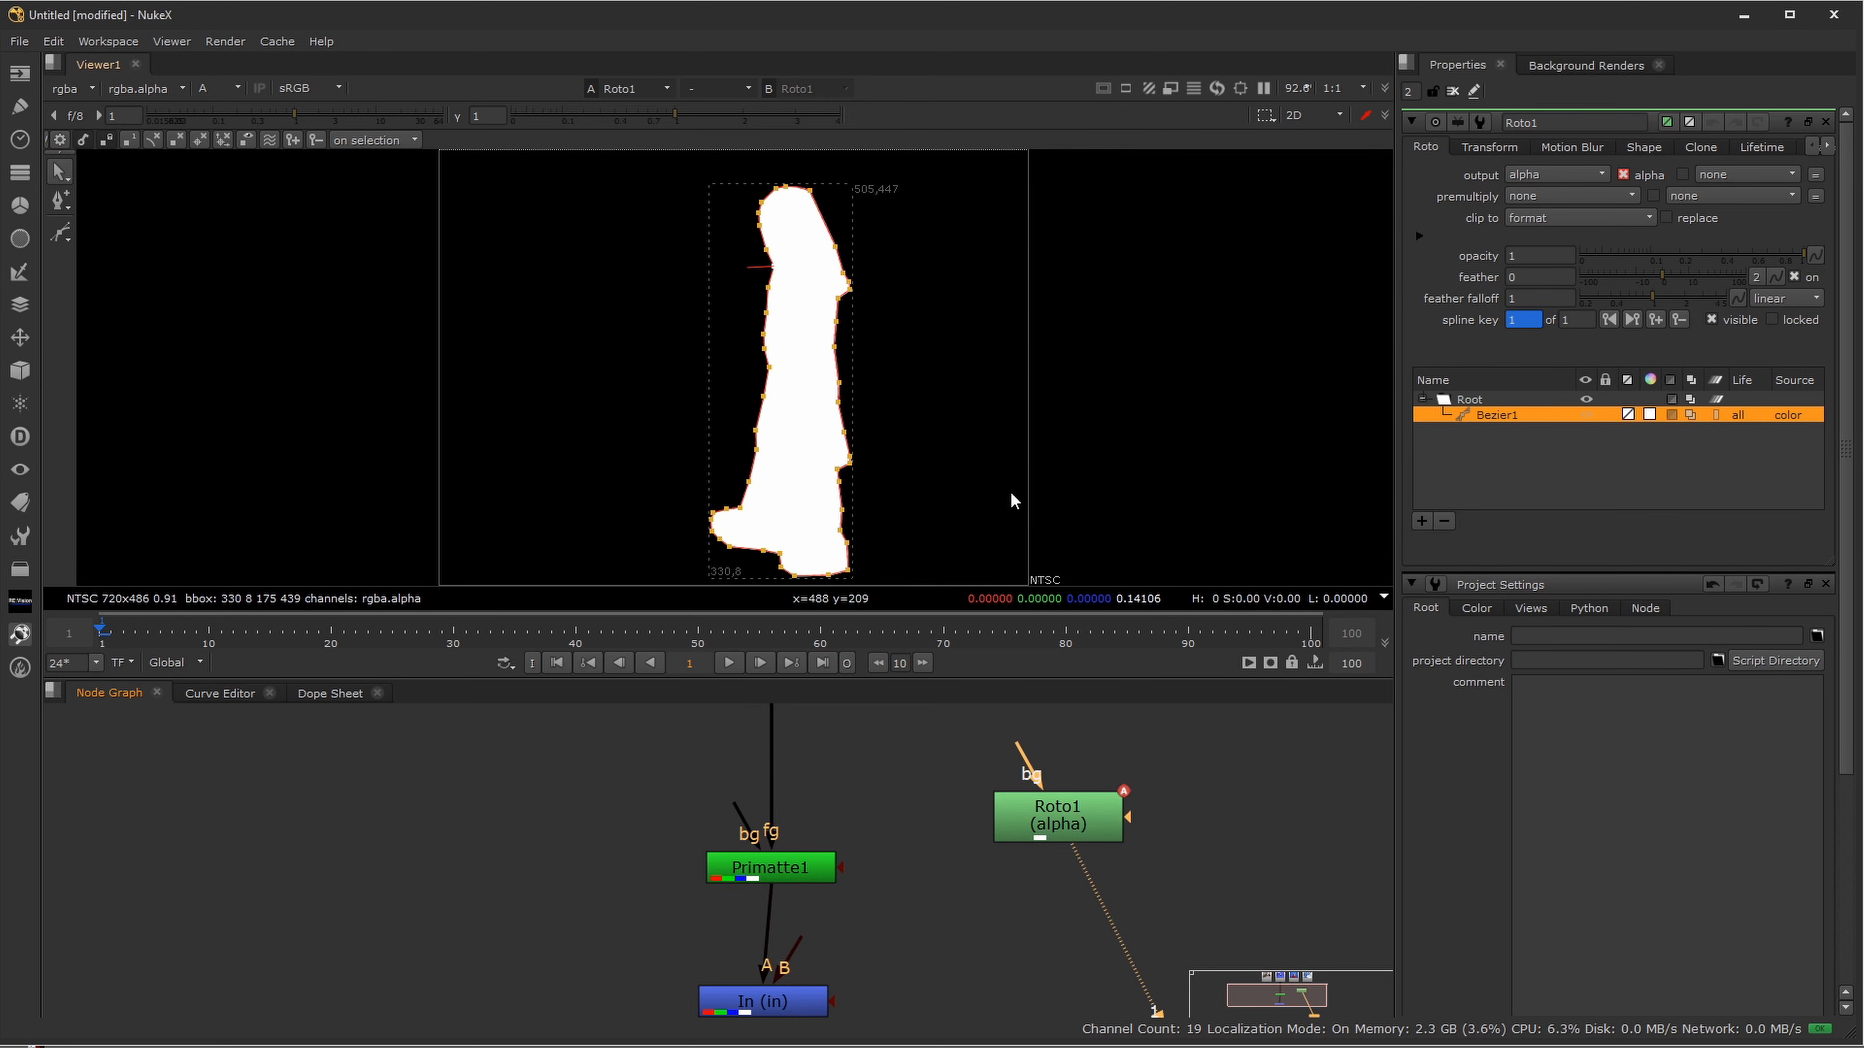
pyautogui.click(803, 871)
pyautogui.press('1')
# - Connect the In node's B input to Roto1 and examine the combined matte around the woman's head and legs
pyautogui.moveTo(800, 941); pyautogui.dragTo(1049, 828)
pyautogui.click(814, 1000)
pyautogui.press('1')
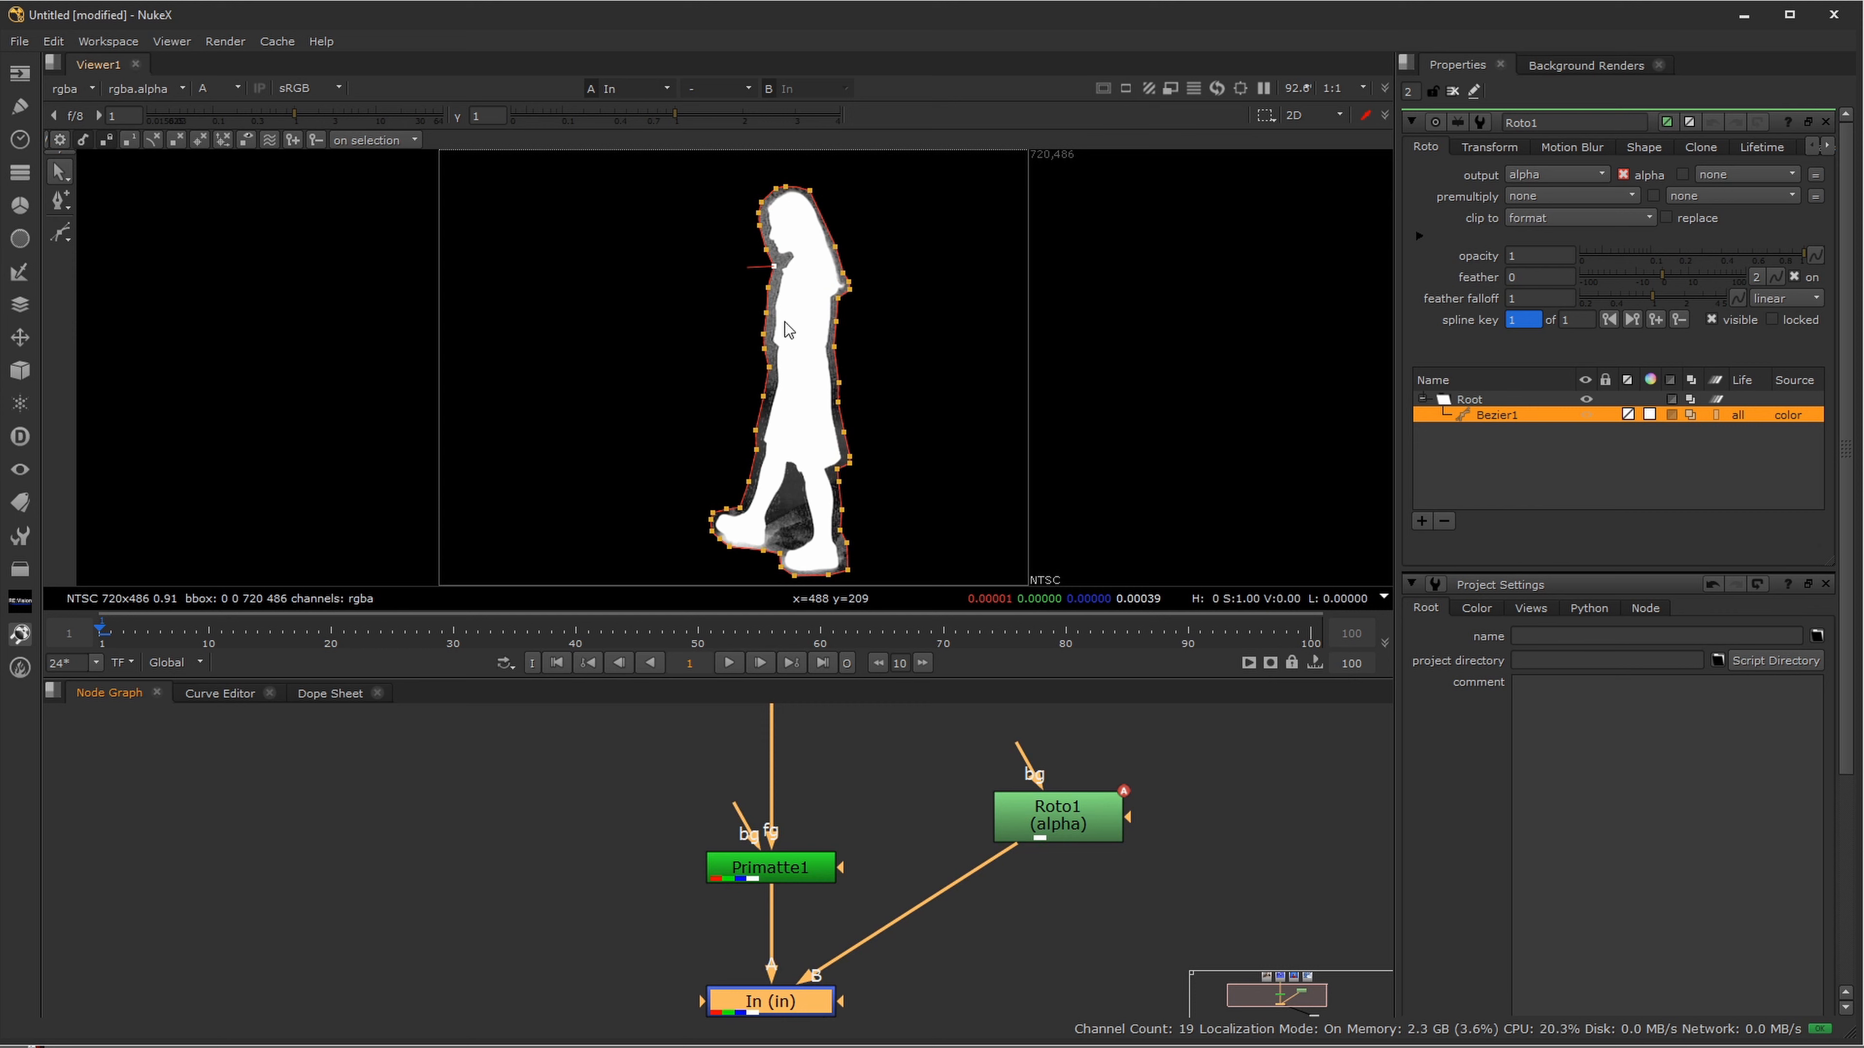
pyautogui.scroll(5, 821, 316)
pyautogui.scroll(-5, 780, 288)
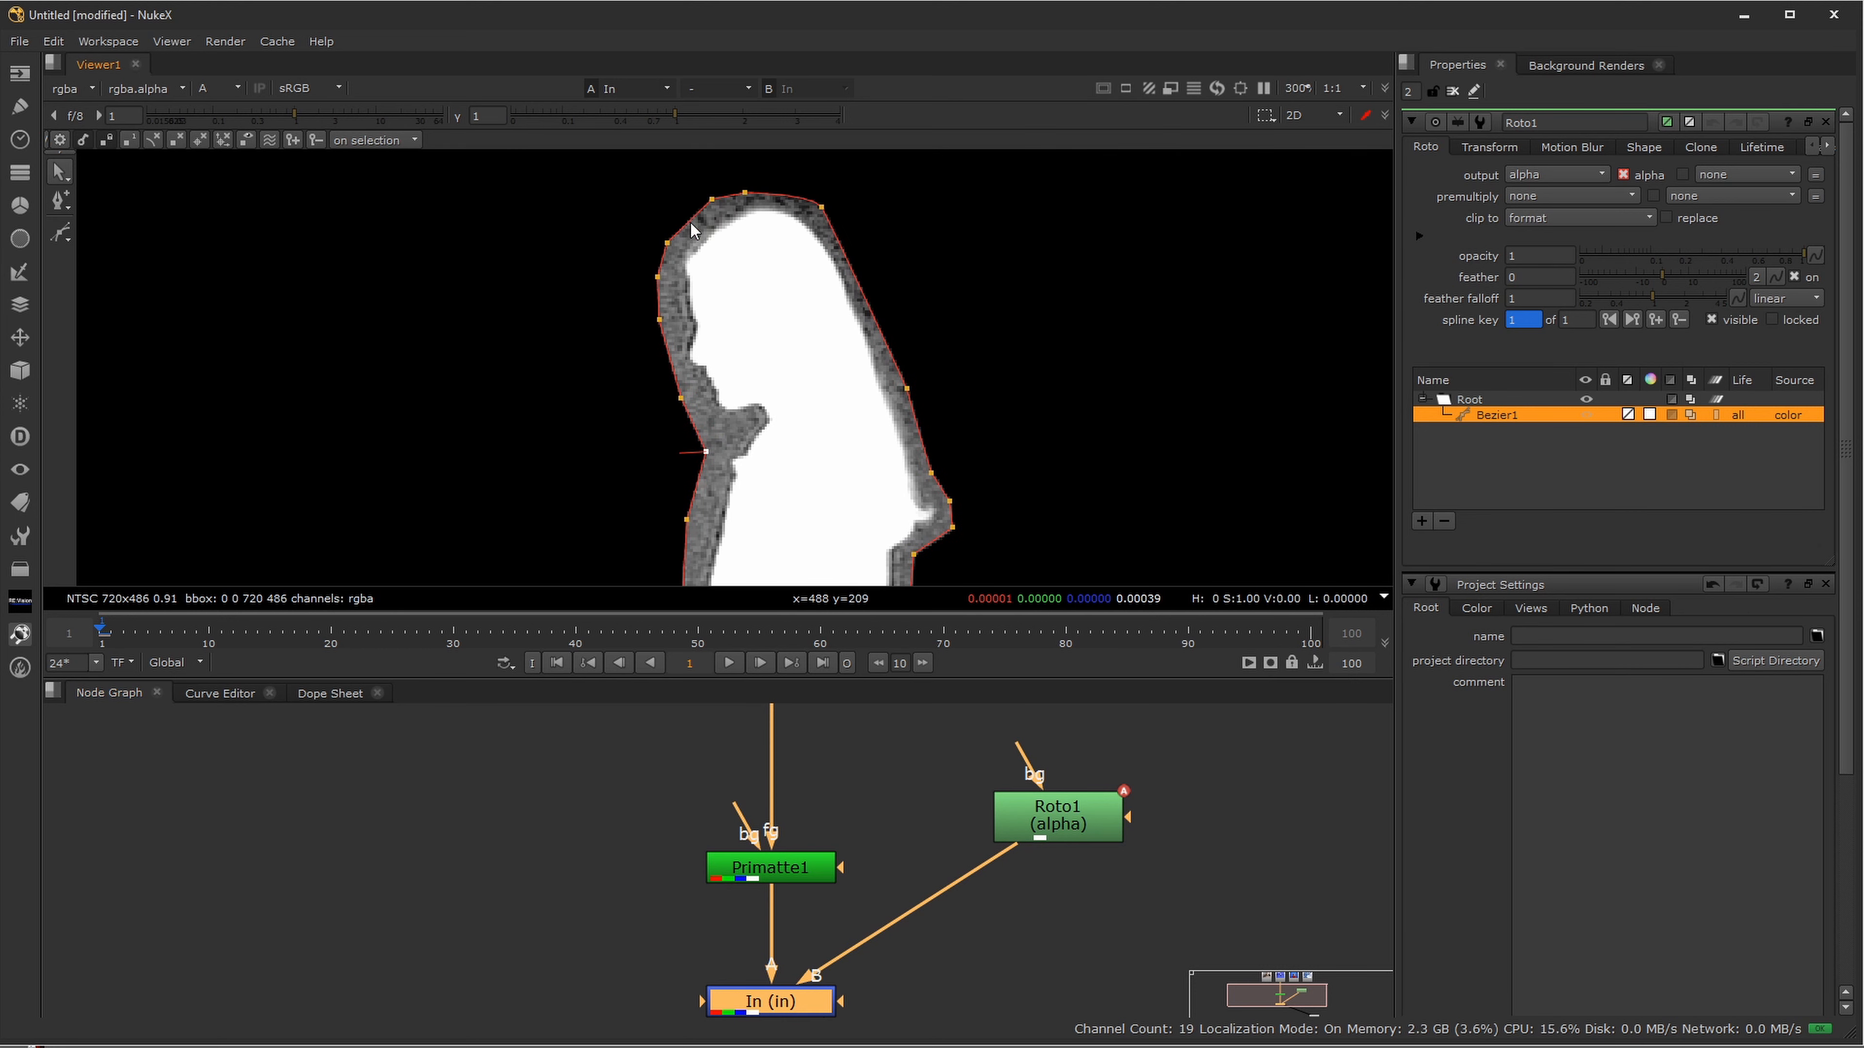
pyautogui.scroll(5, 710, 283)
pyautogui.scroll(-4, 710, 279)
pyautogui.moveTo(710, 279); pyautogui.dragTo(734, 144)
# - Compare the original Read8 woman footage with the In node's keyed result in full colour
pyautogui.moveTo(812, 793); pyautogui.dragTo(813, 960)
pyautogui.click(800, 827)
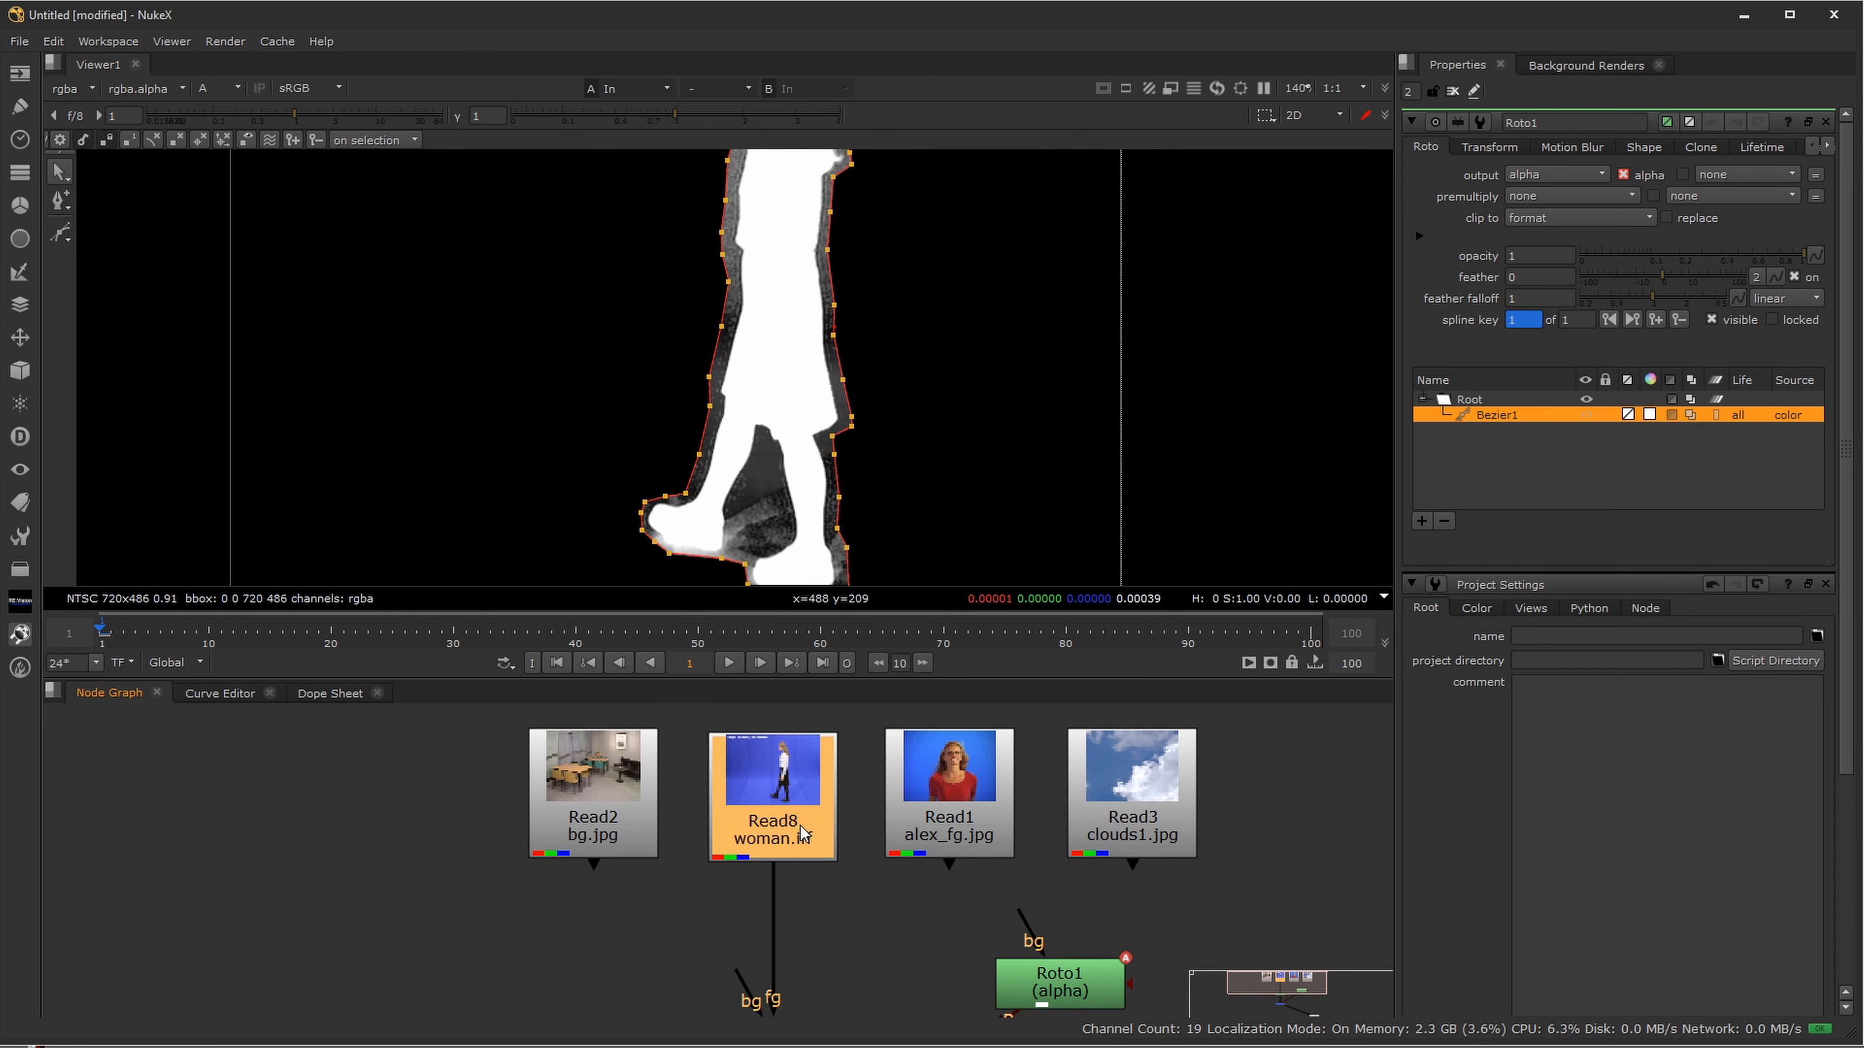
pyautogui.press('1')
pyautogui.press('f')
pyautogui.press('a')
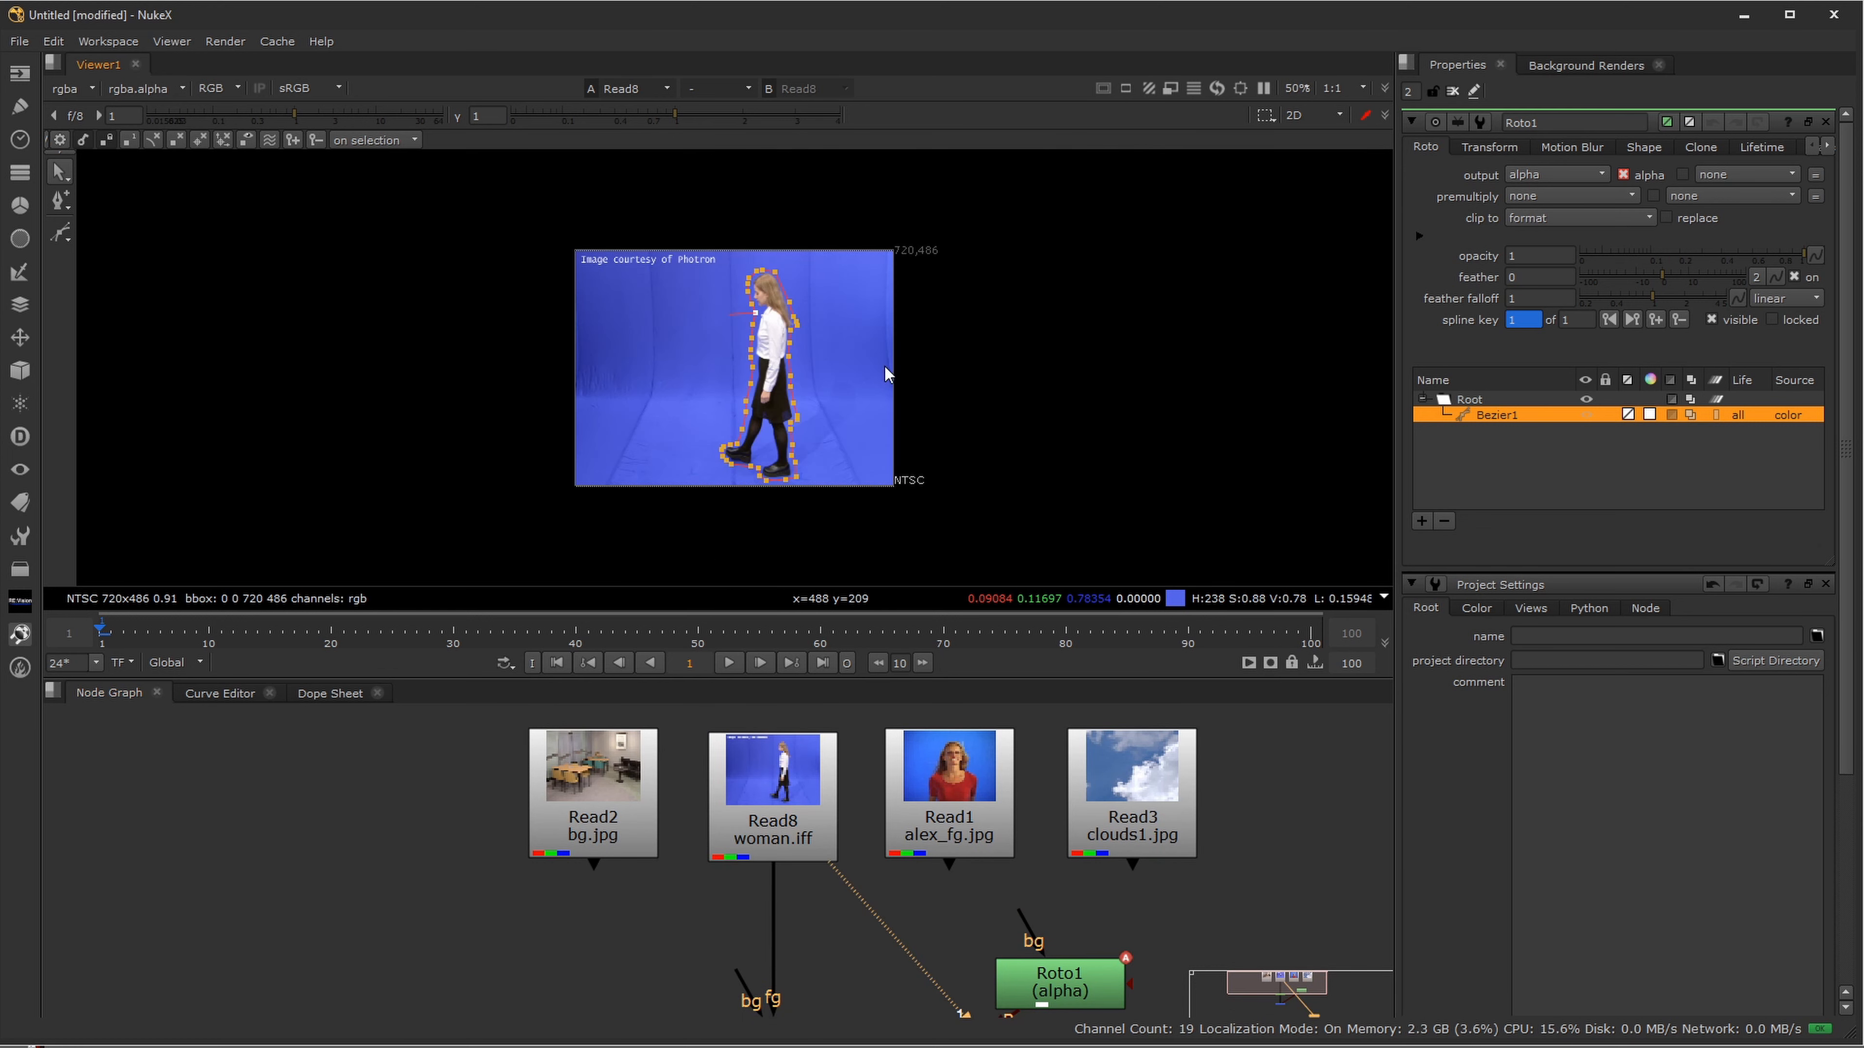
pyautogui.scroll(4, 787, 348)
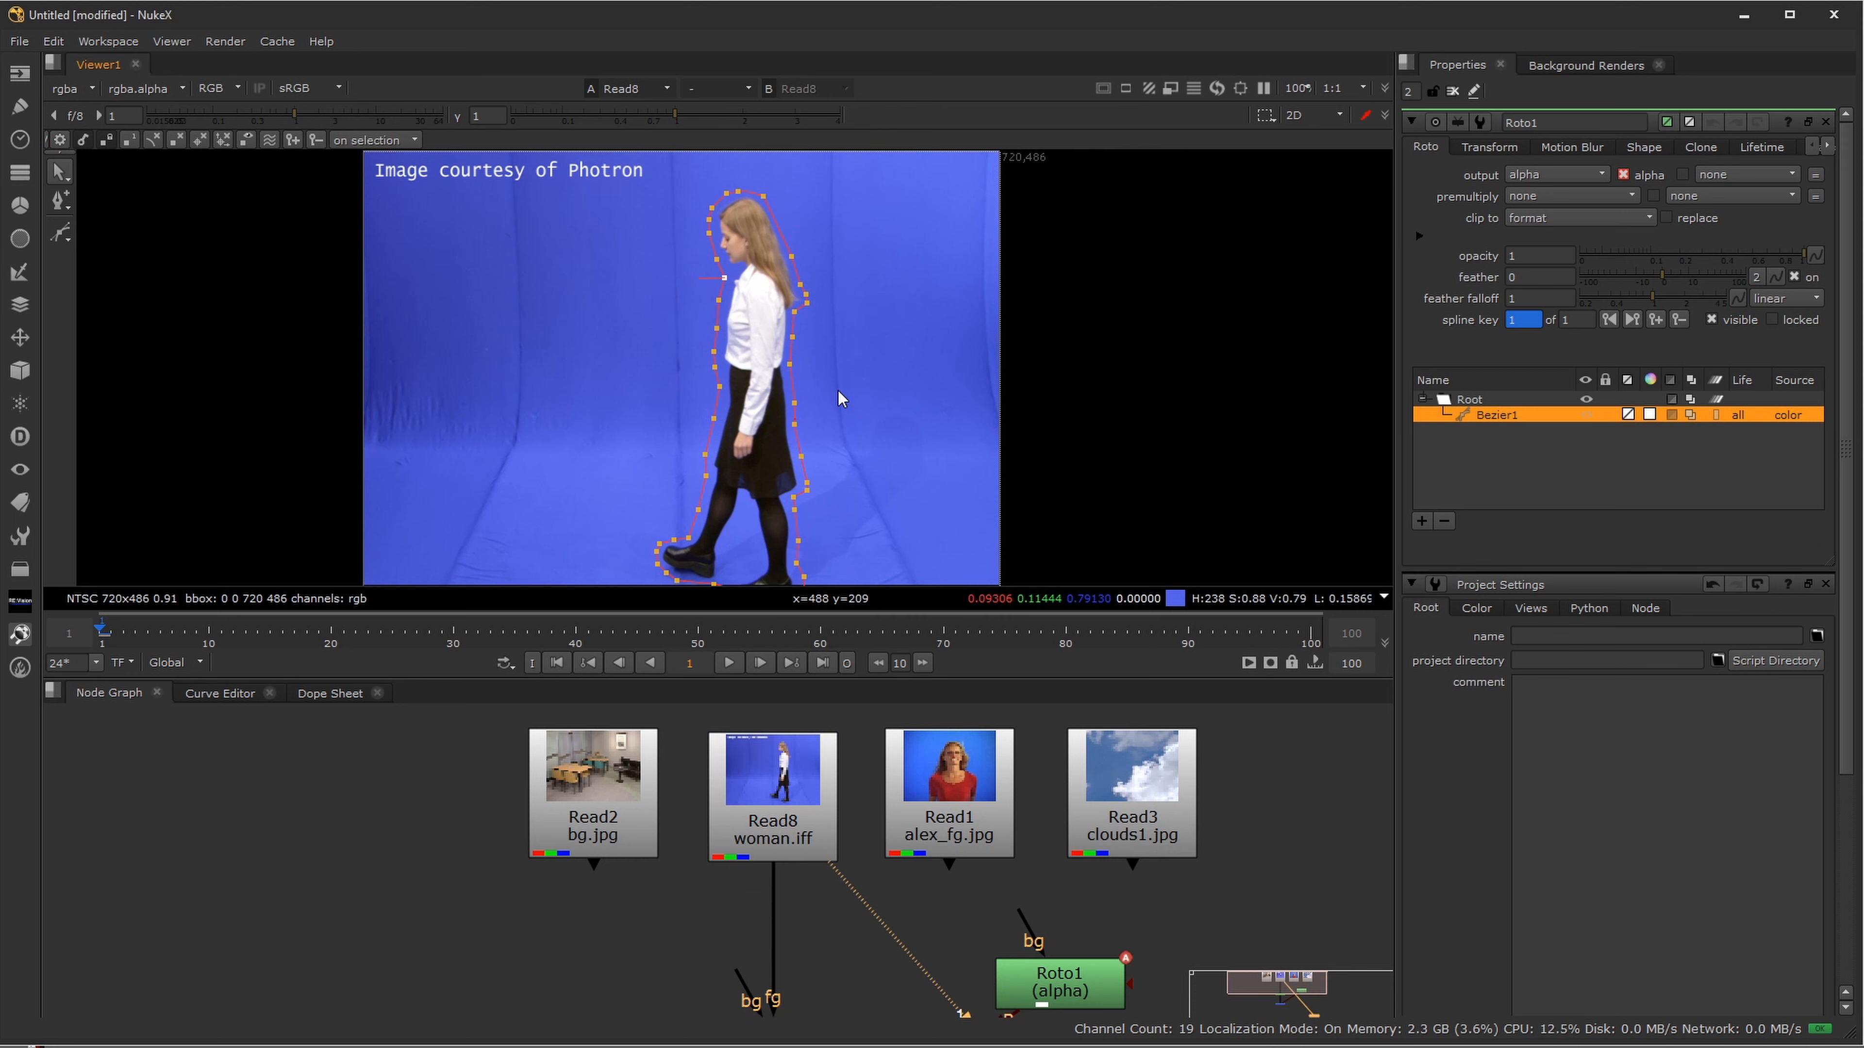
pyautogui.moveTo(919, 937); pyautogui.dragTo(961, 816)
pyautogui.moveTo(848, 907); pyautogui.dragTo(860, 811)
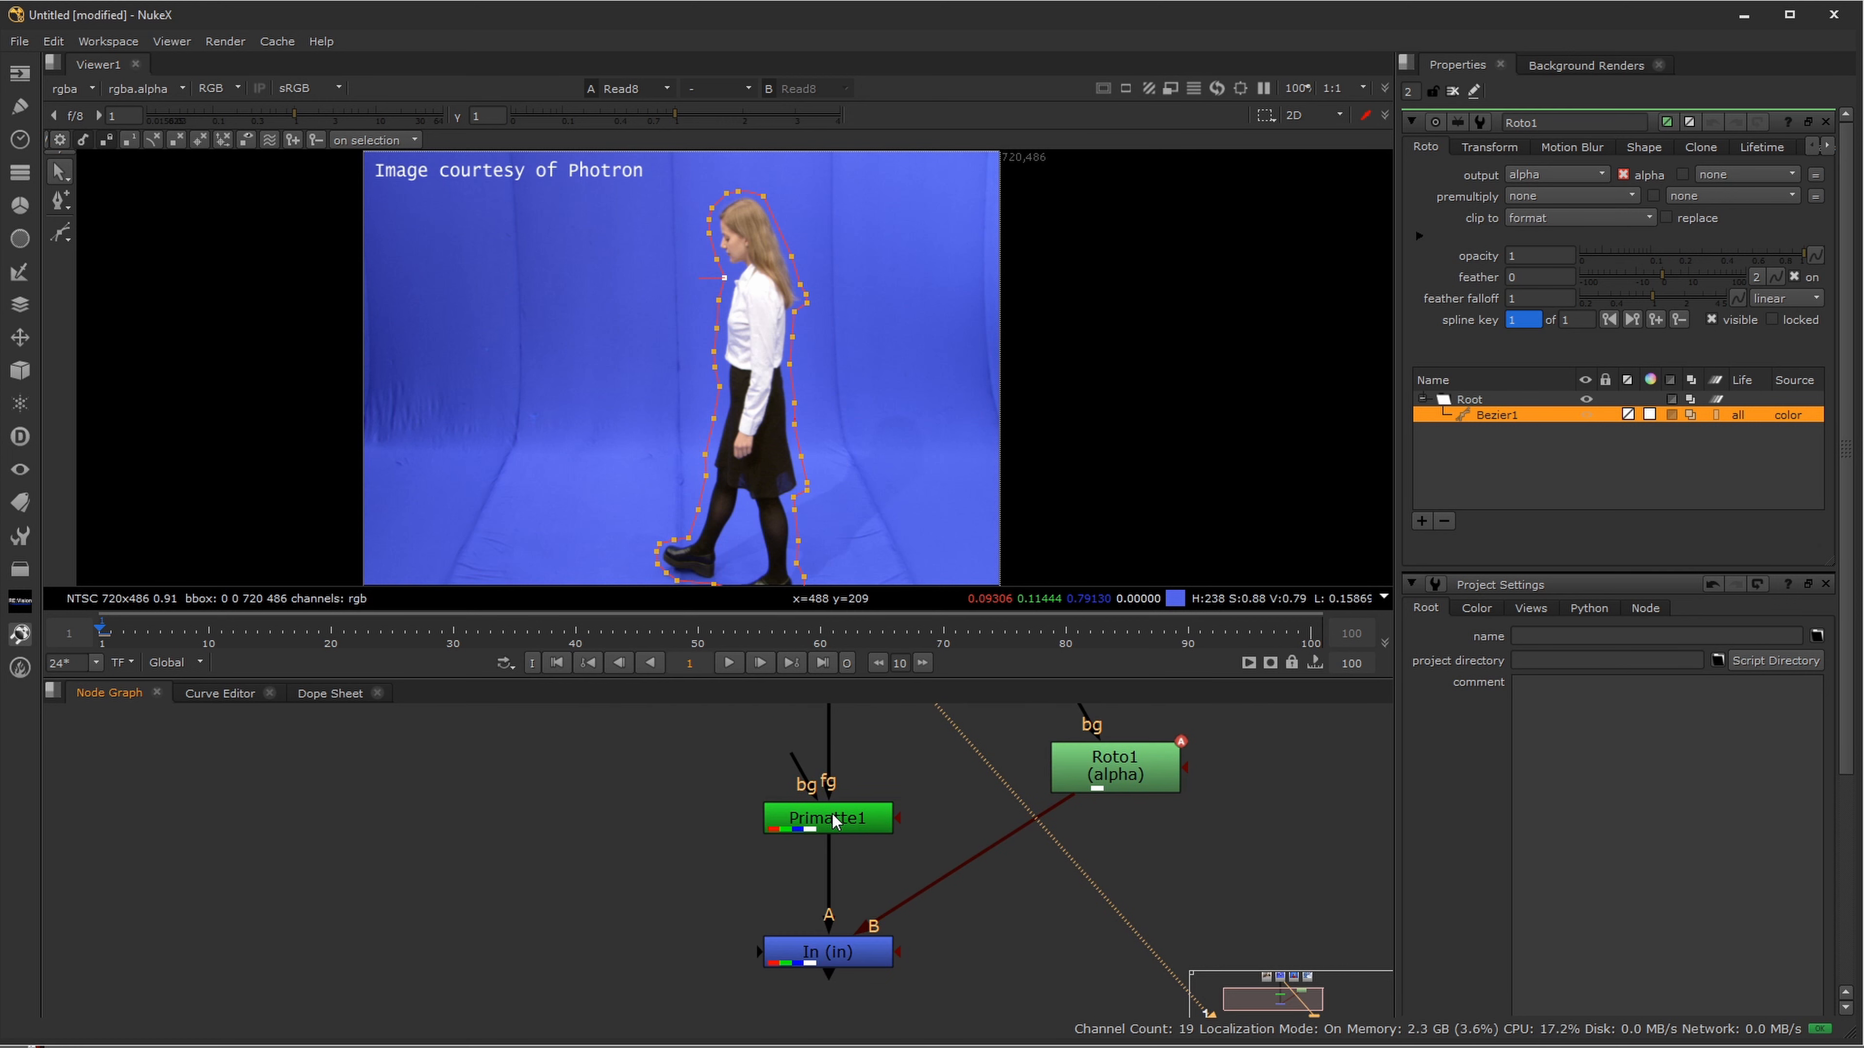
pyautogui.click(864, 955)
pyautogui.press('1')
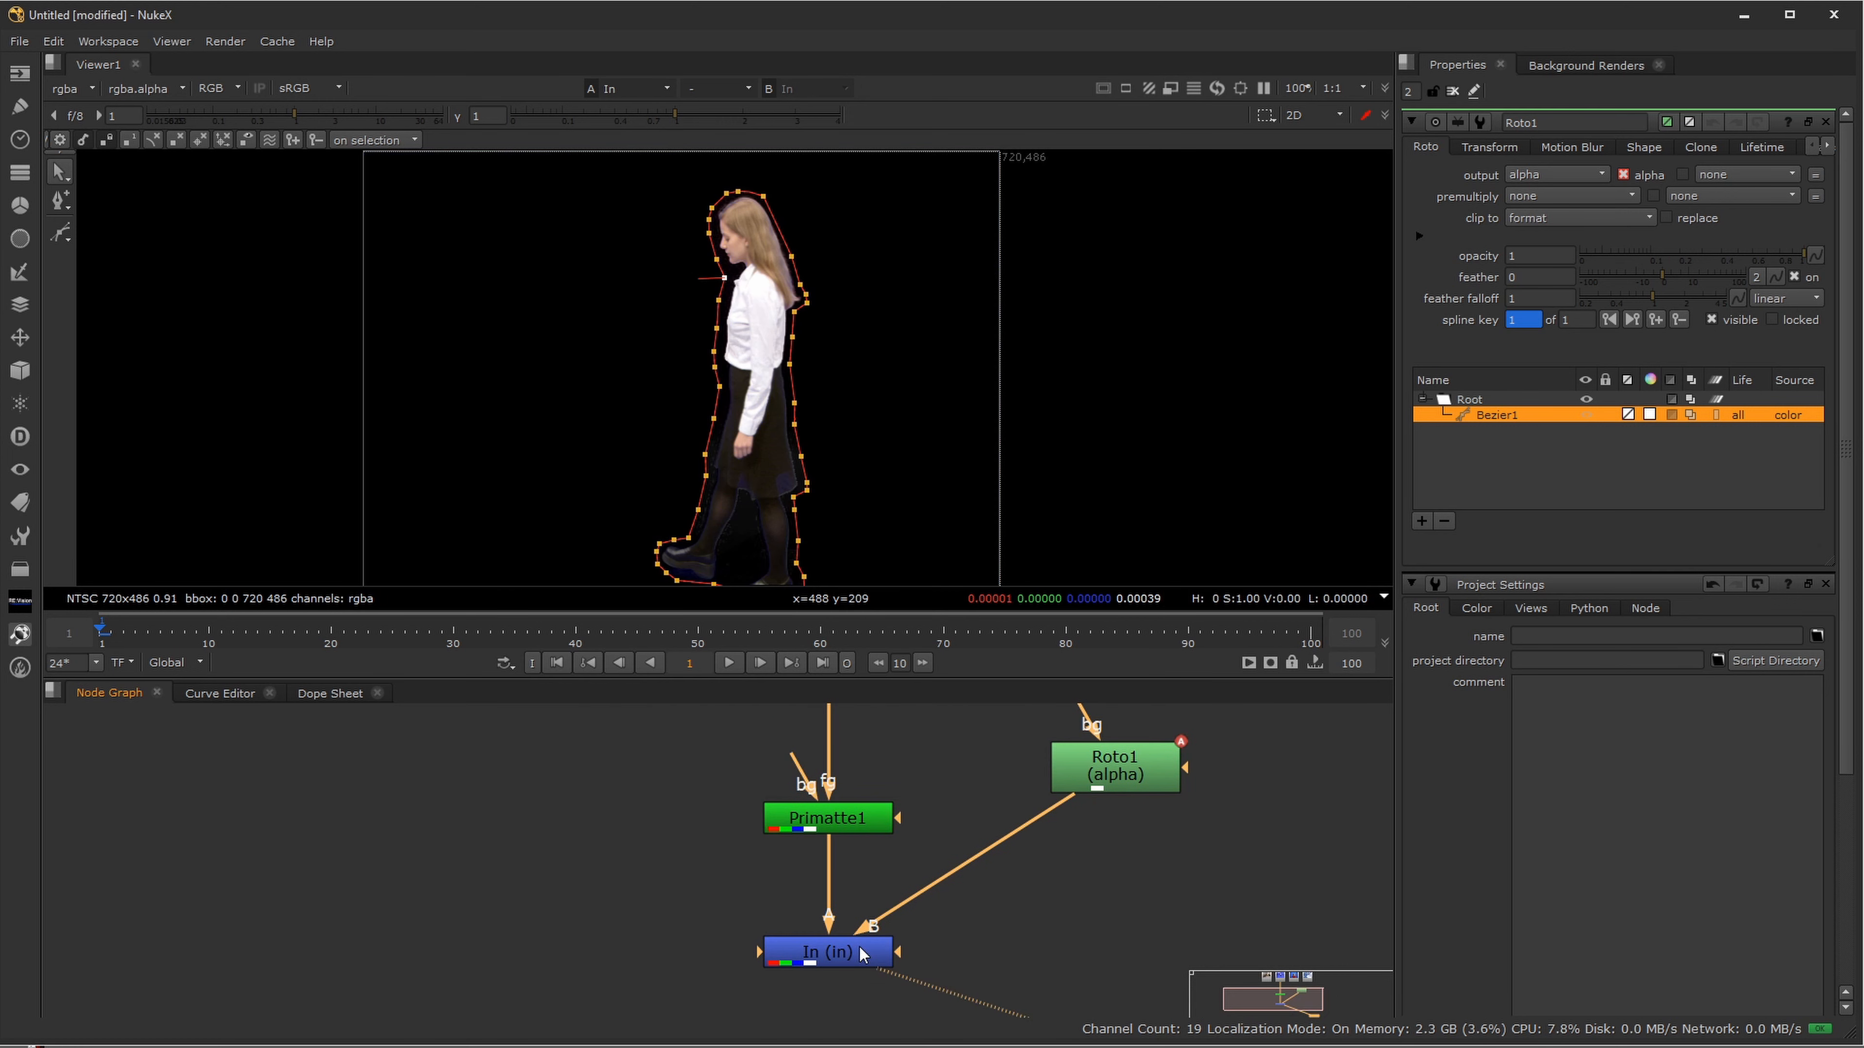
# - Open Primatte1's properties, display the alpha, and sample the leftover background in front of the woman's waist with Smart Select BG Color
pyautogui.doubleClick(856, 822)
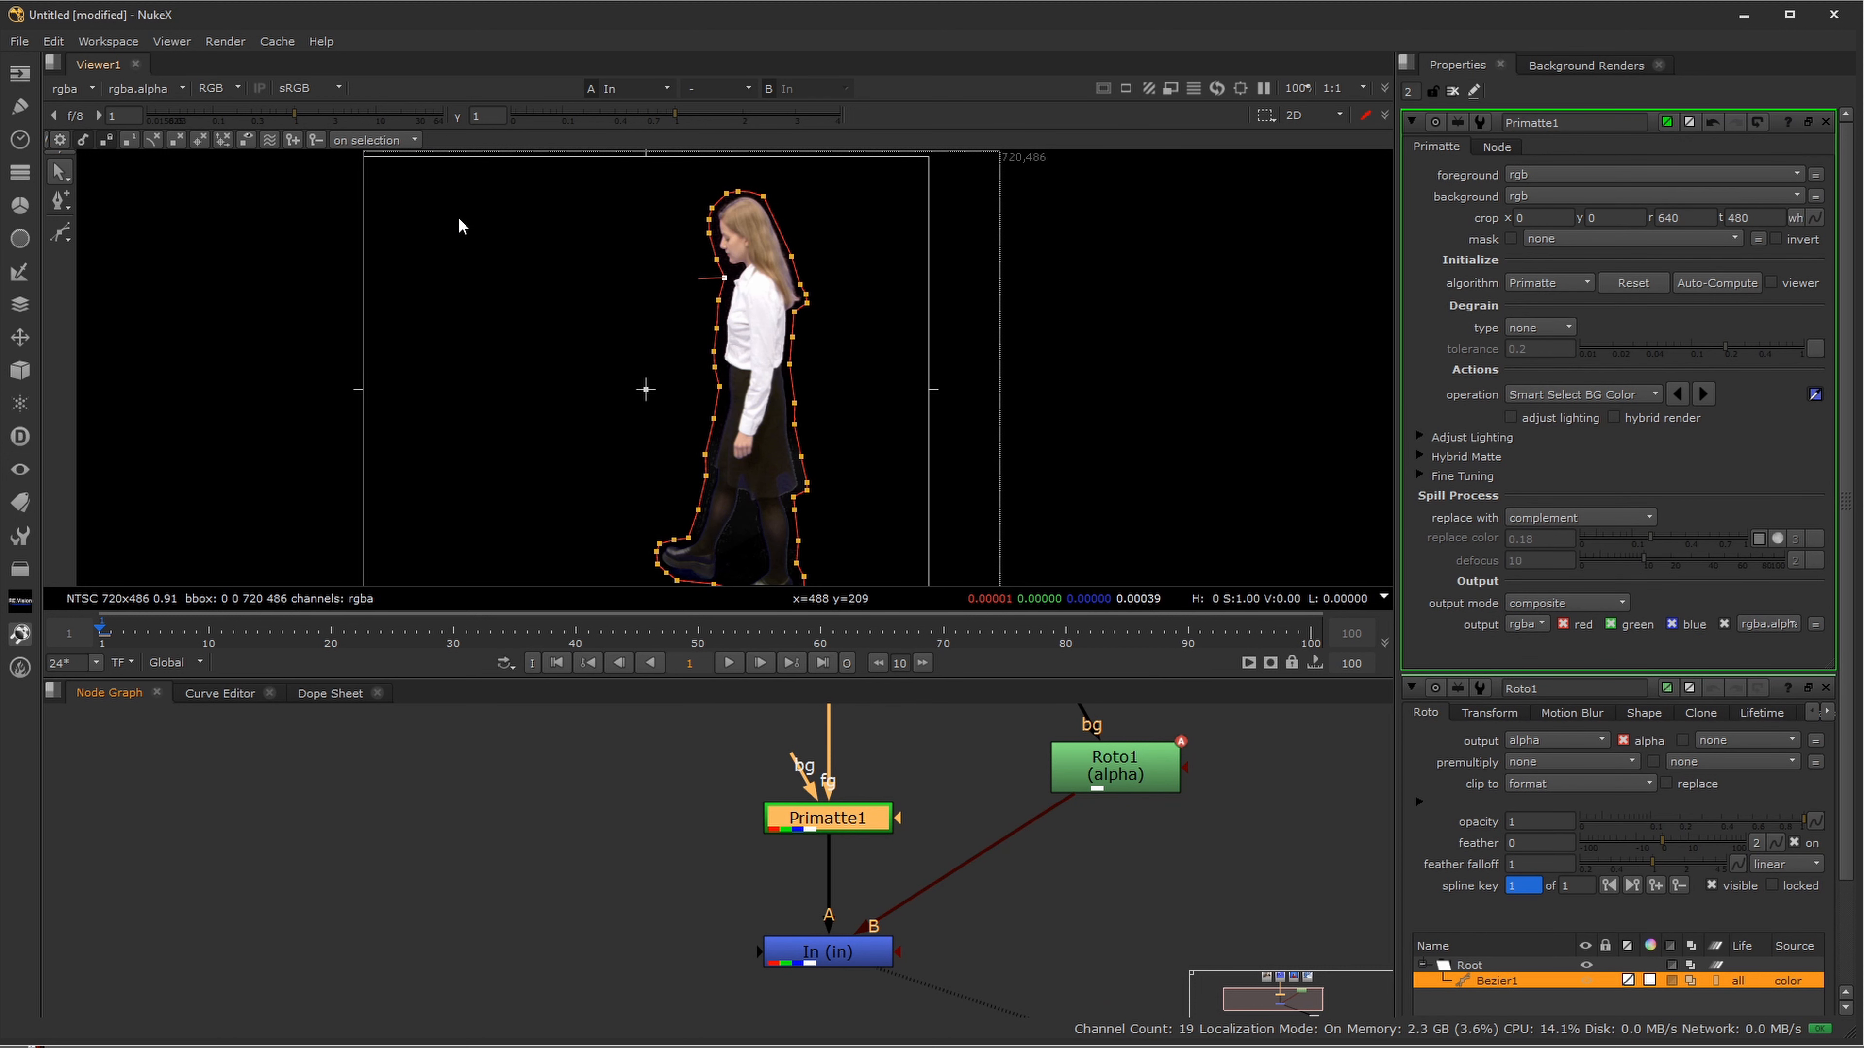
pyautogui.press('a')
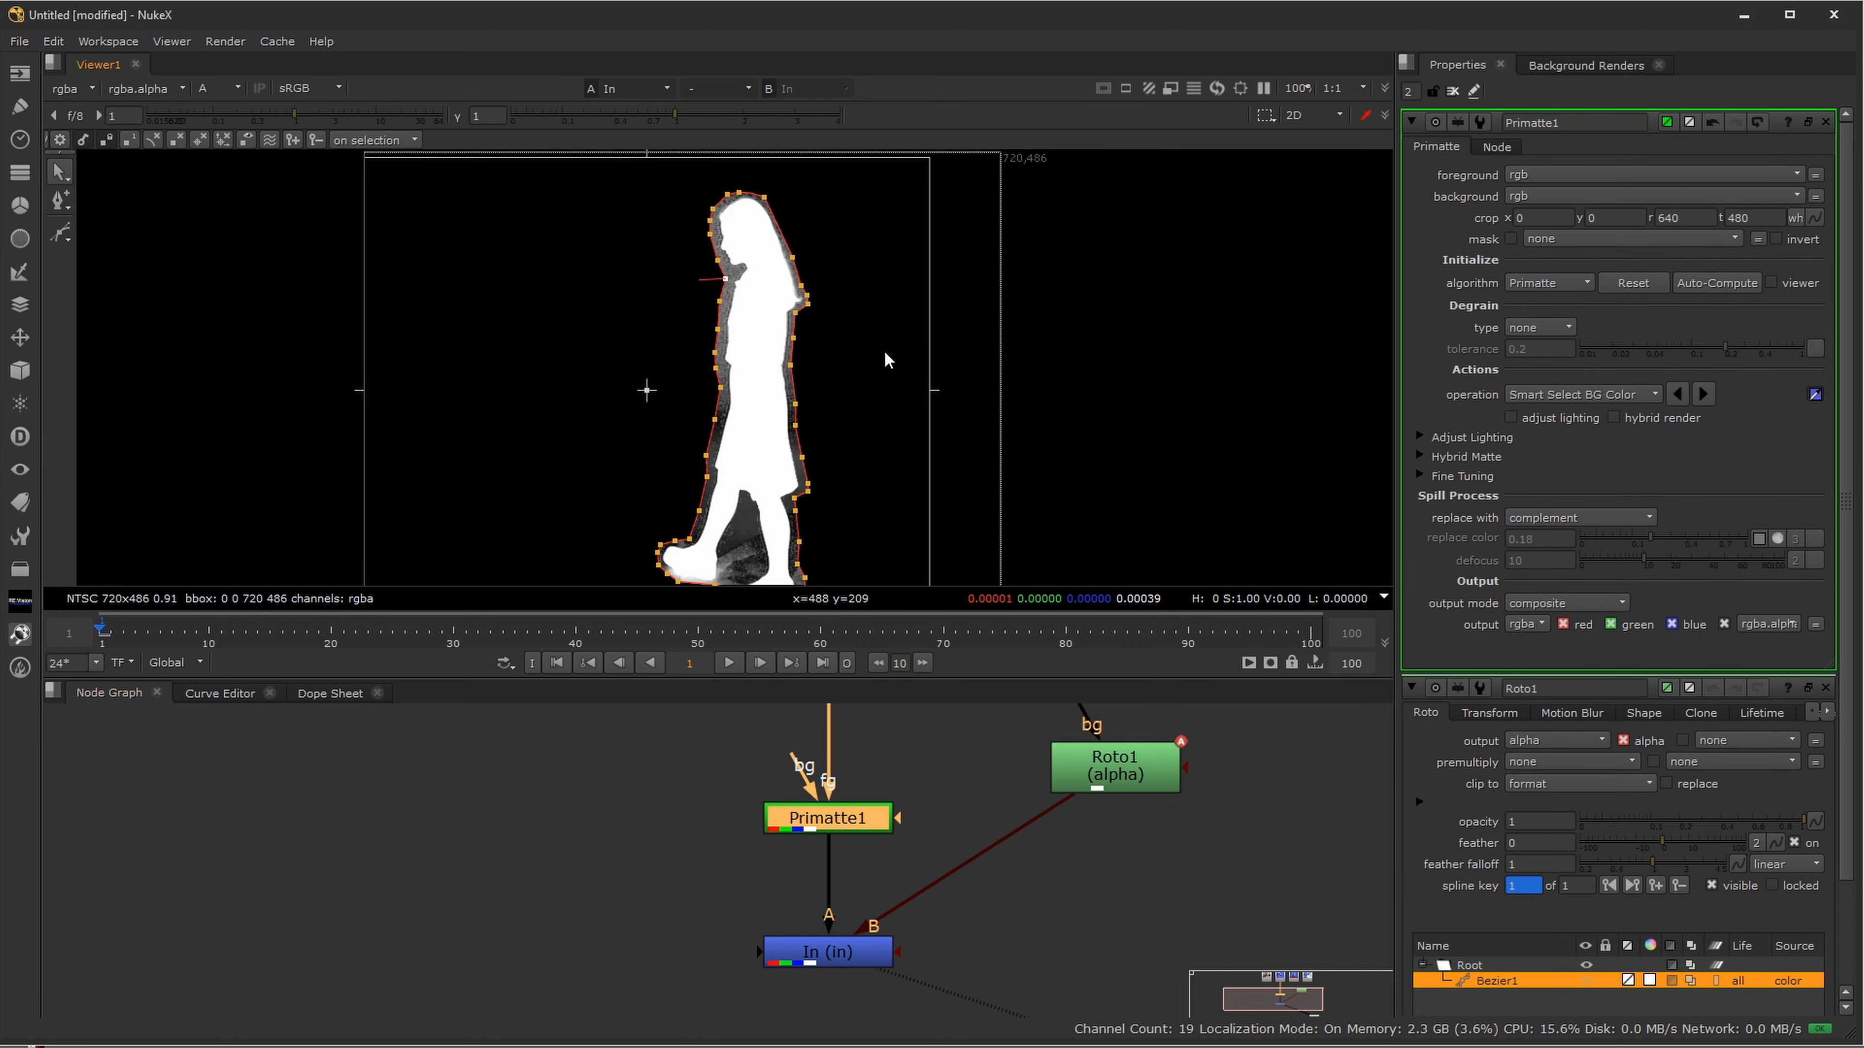
pyautogui.scroll(5, 953, 400)
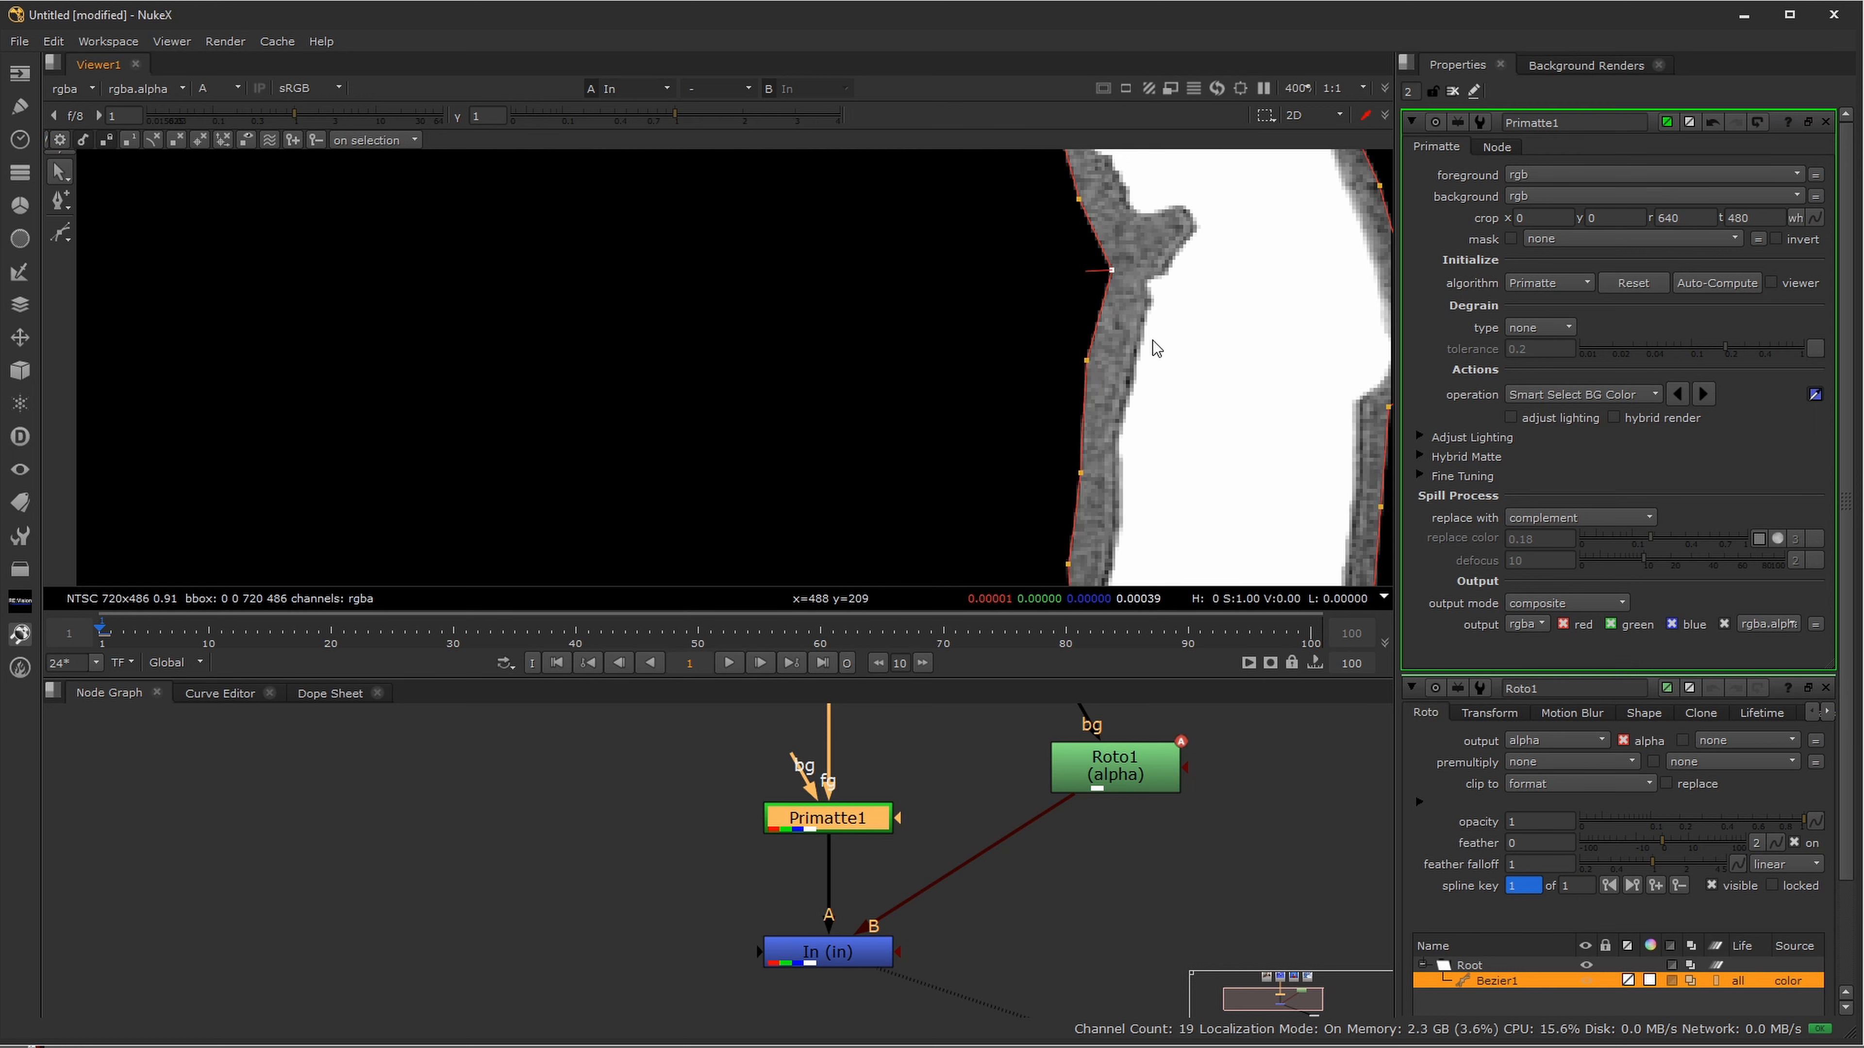
pyautogui.moveTo(1156, 348); pyautogui.dragTo(837, 462)
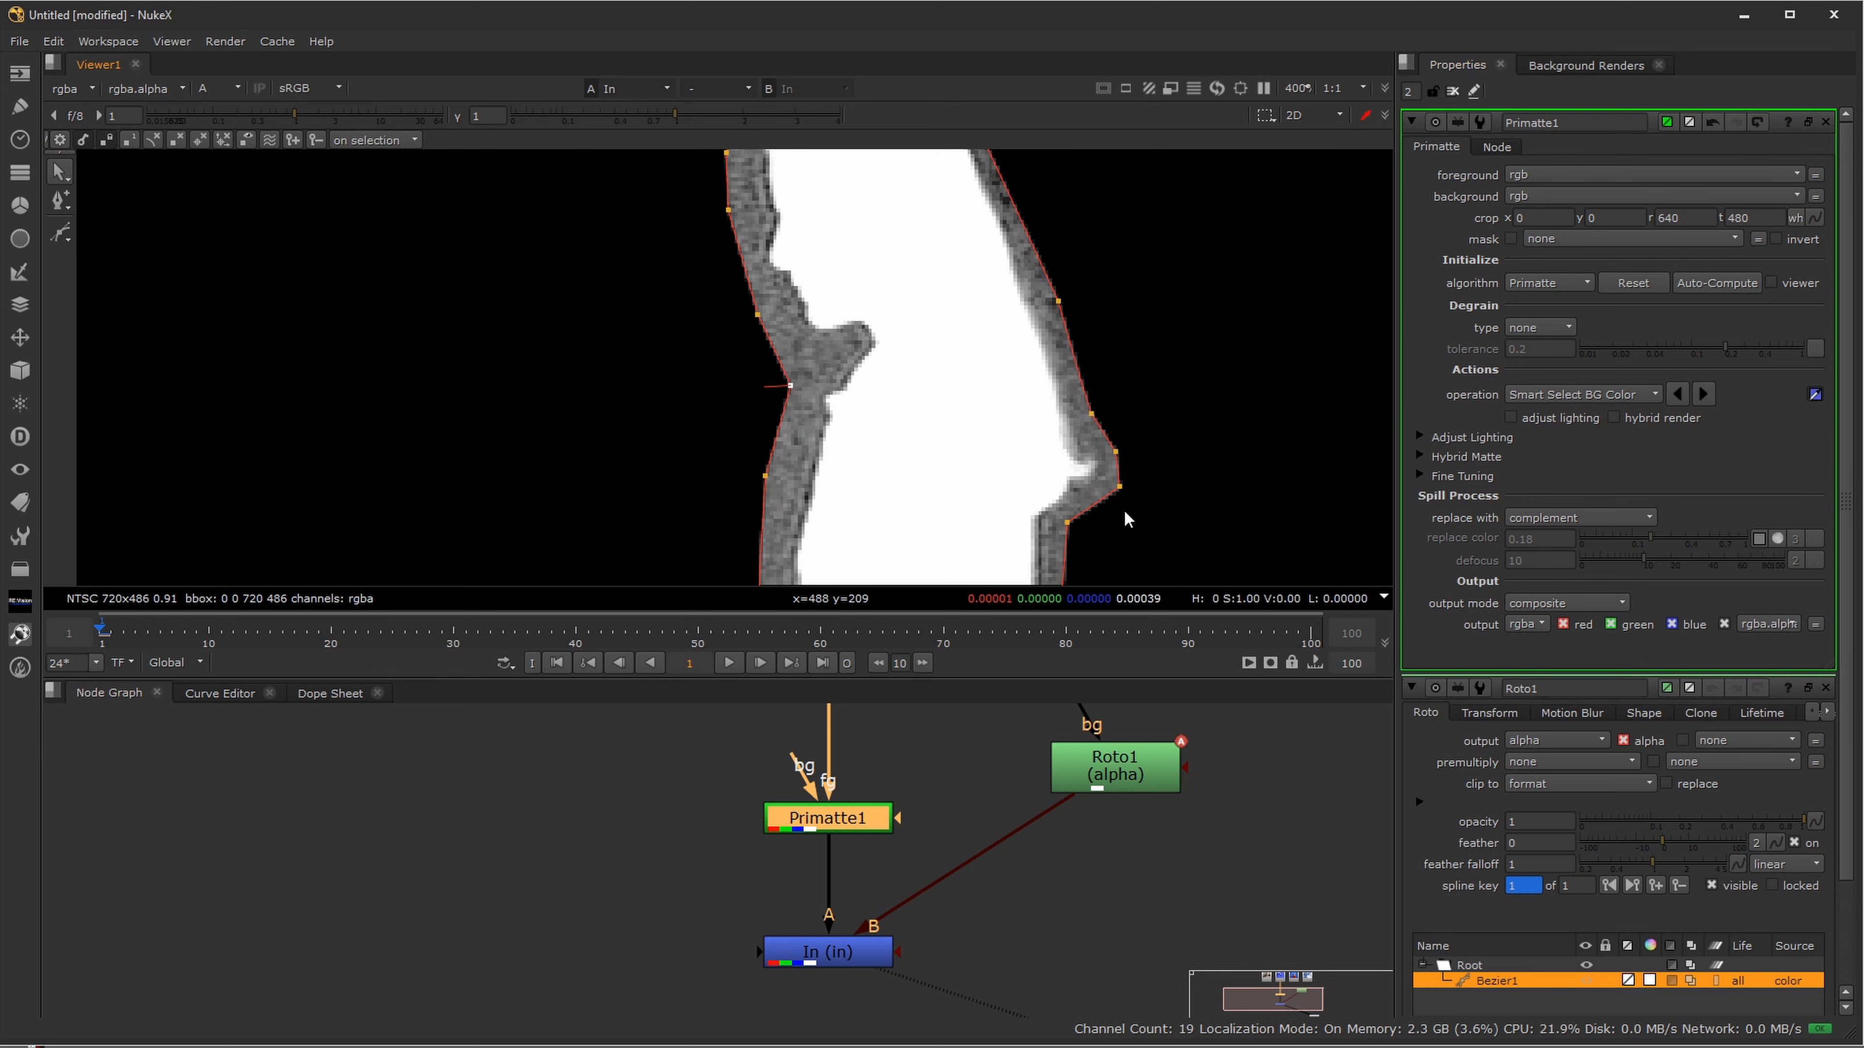
pyautogui.moveTo(1103, 494); pyautogui.dragTo(1028, 257)
pyautogui.moveTo(1017, 433); pyautogui.dragTo(1011, 204)
pyautogui.moveTo(1017, 272); pyautogui.dragTo(1026, 422)
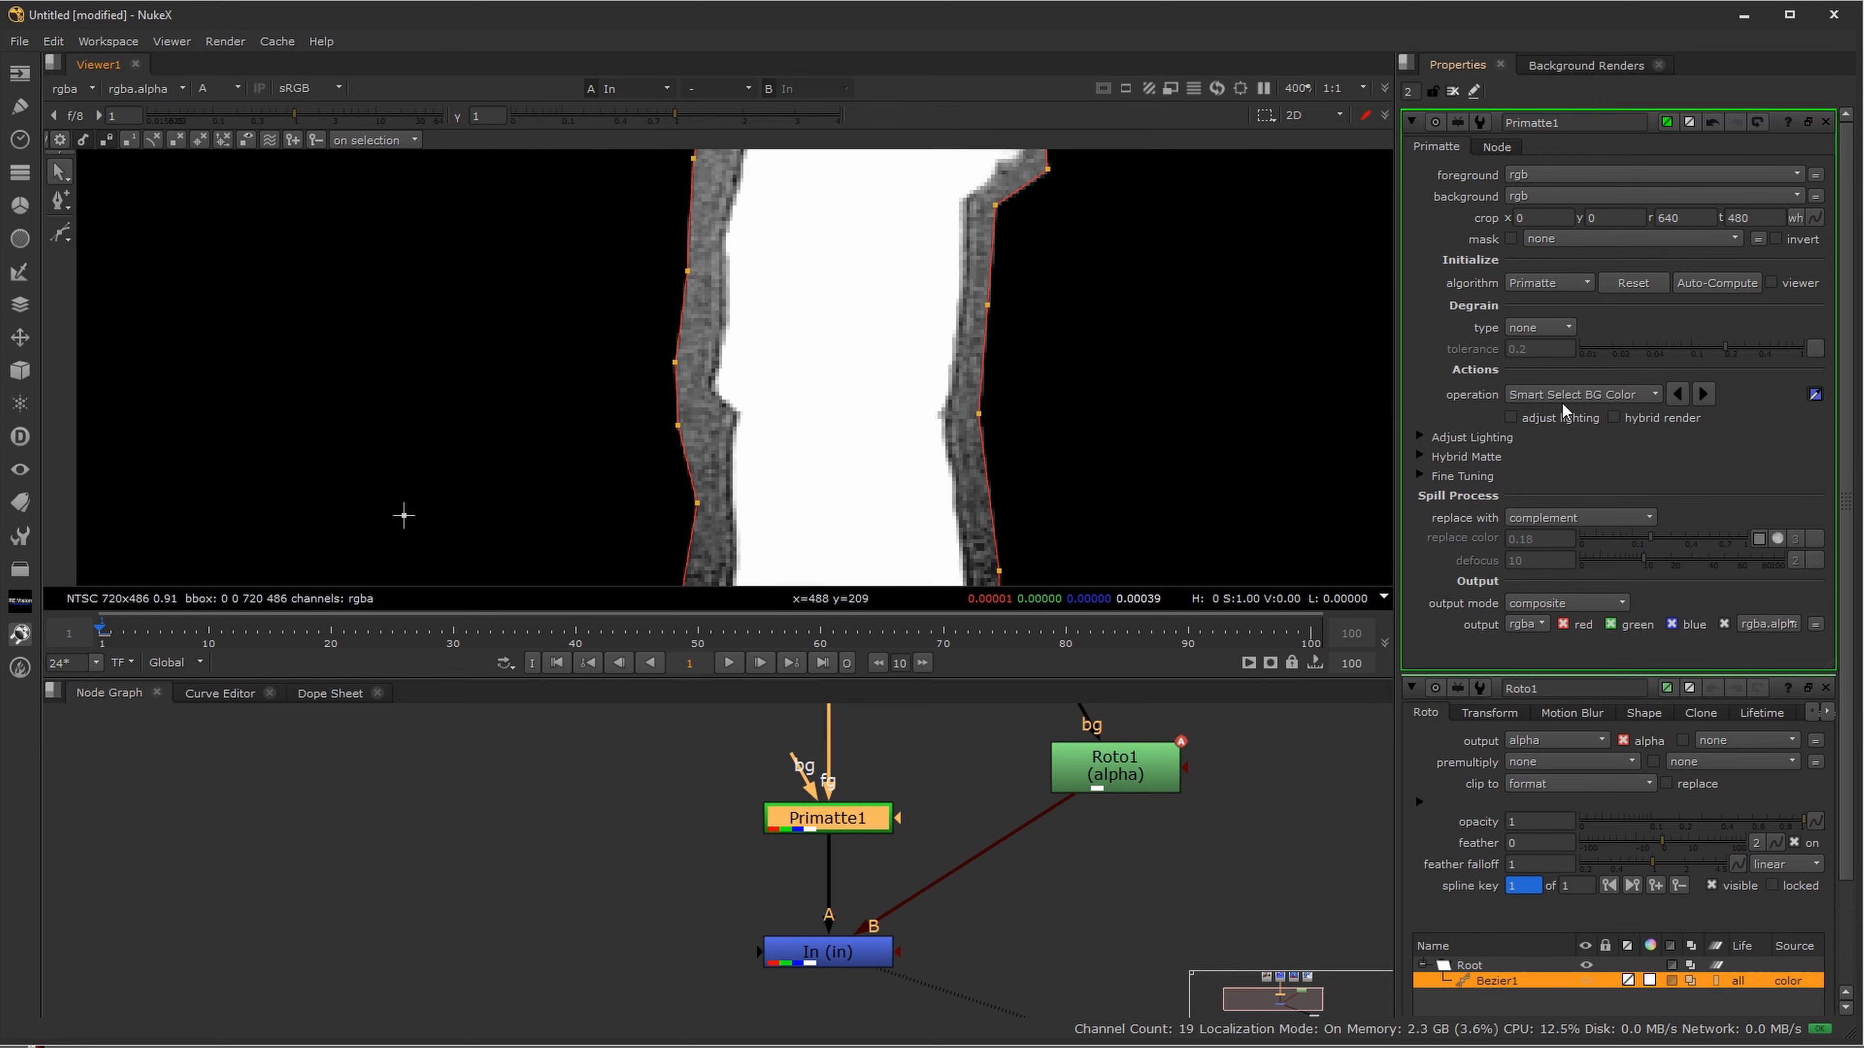
pyautogui.keyDown('ctrl'); pyautogui.click(706, 441); pyautogui.keyUp('ctrl')
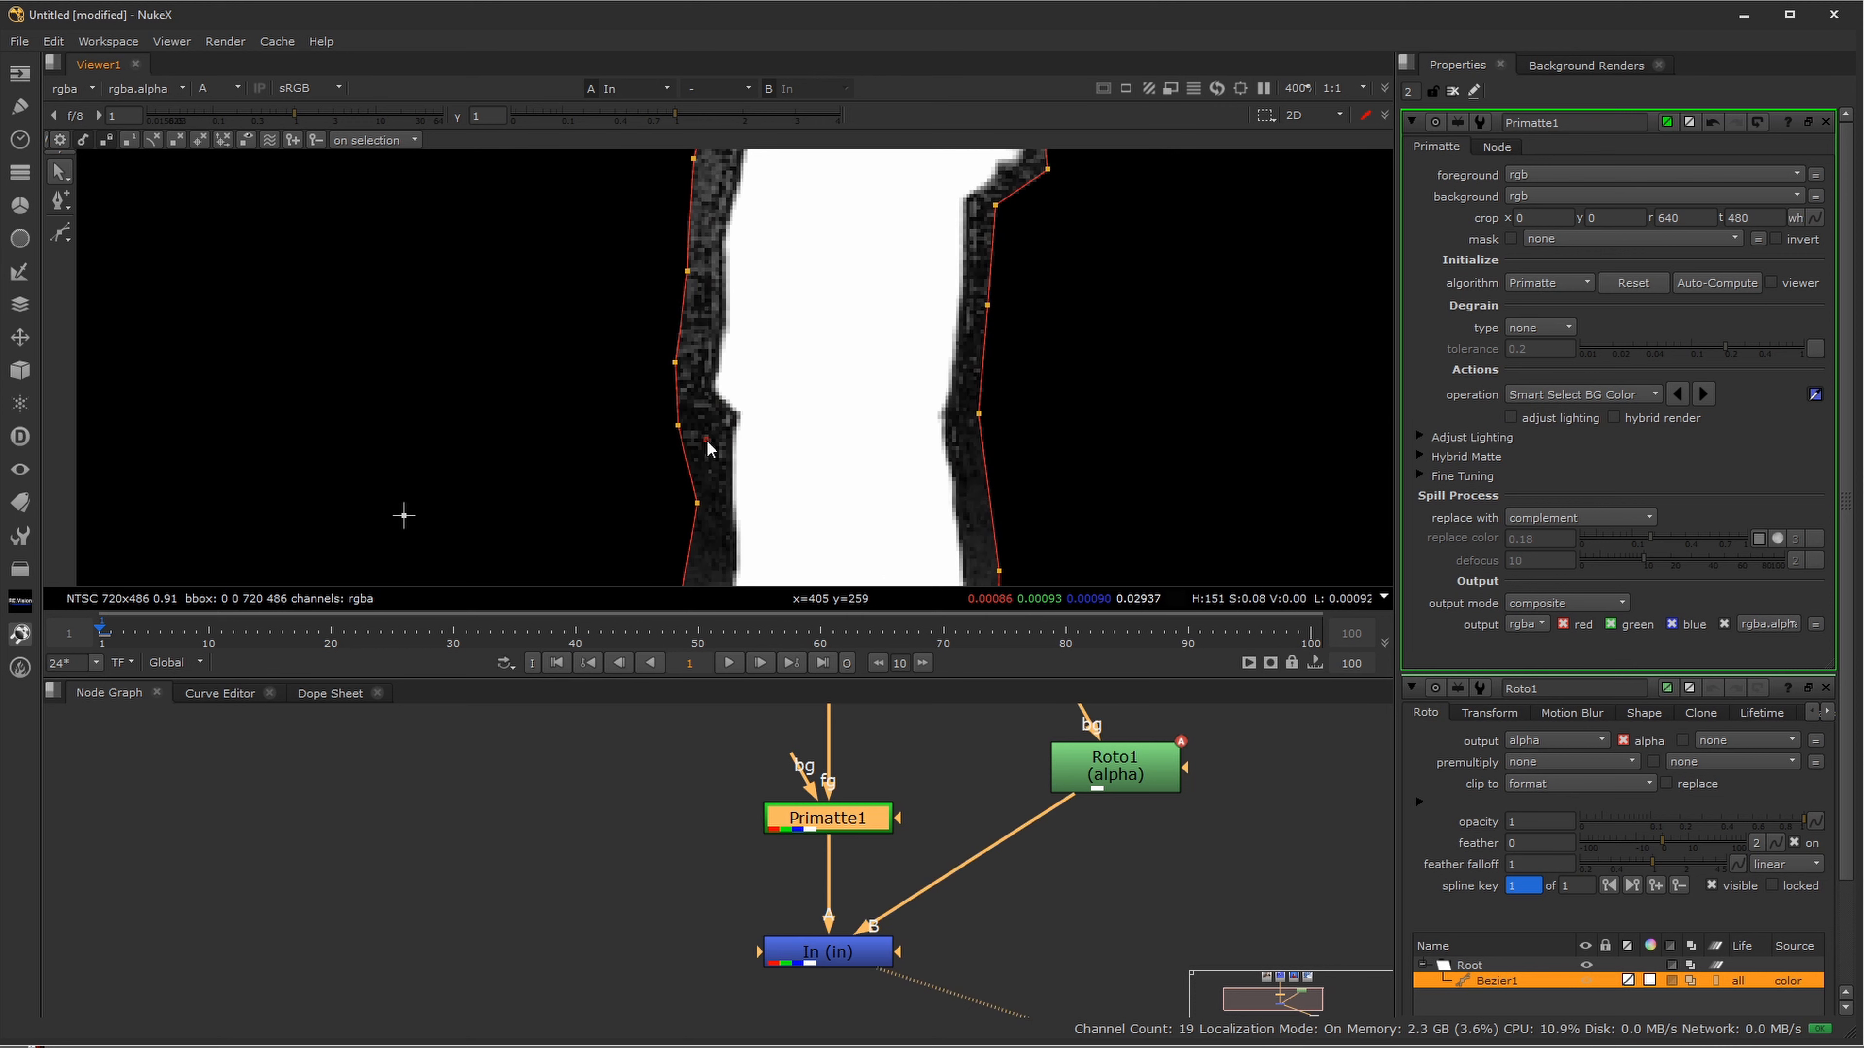
# - Collapse Roto1's properties to hide its outline and sample the leftover background in front of the skirt with Smart Select BG Color
pyautogui.scroll(-8, 820, 387)
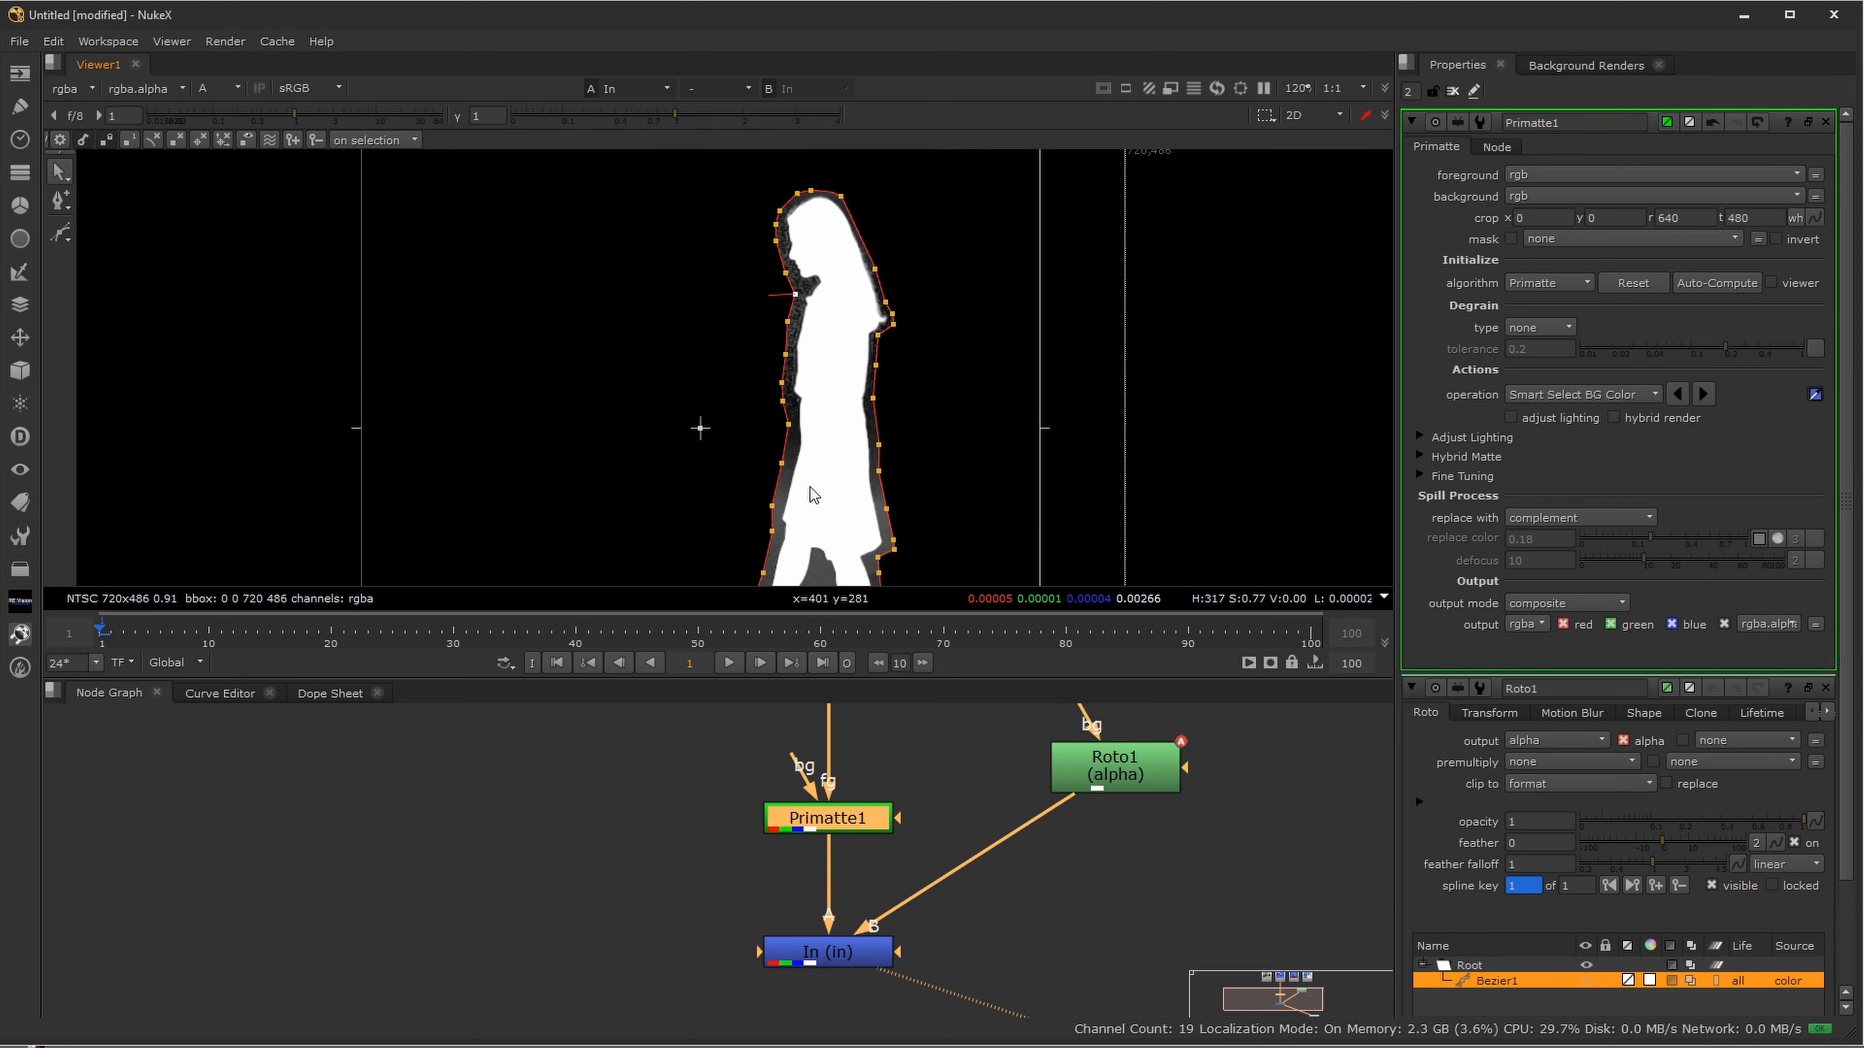
pyautogui.scroll(5, 890, 478)
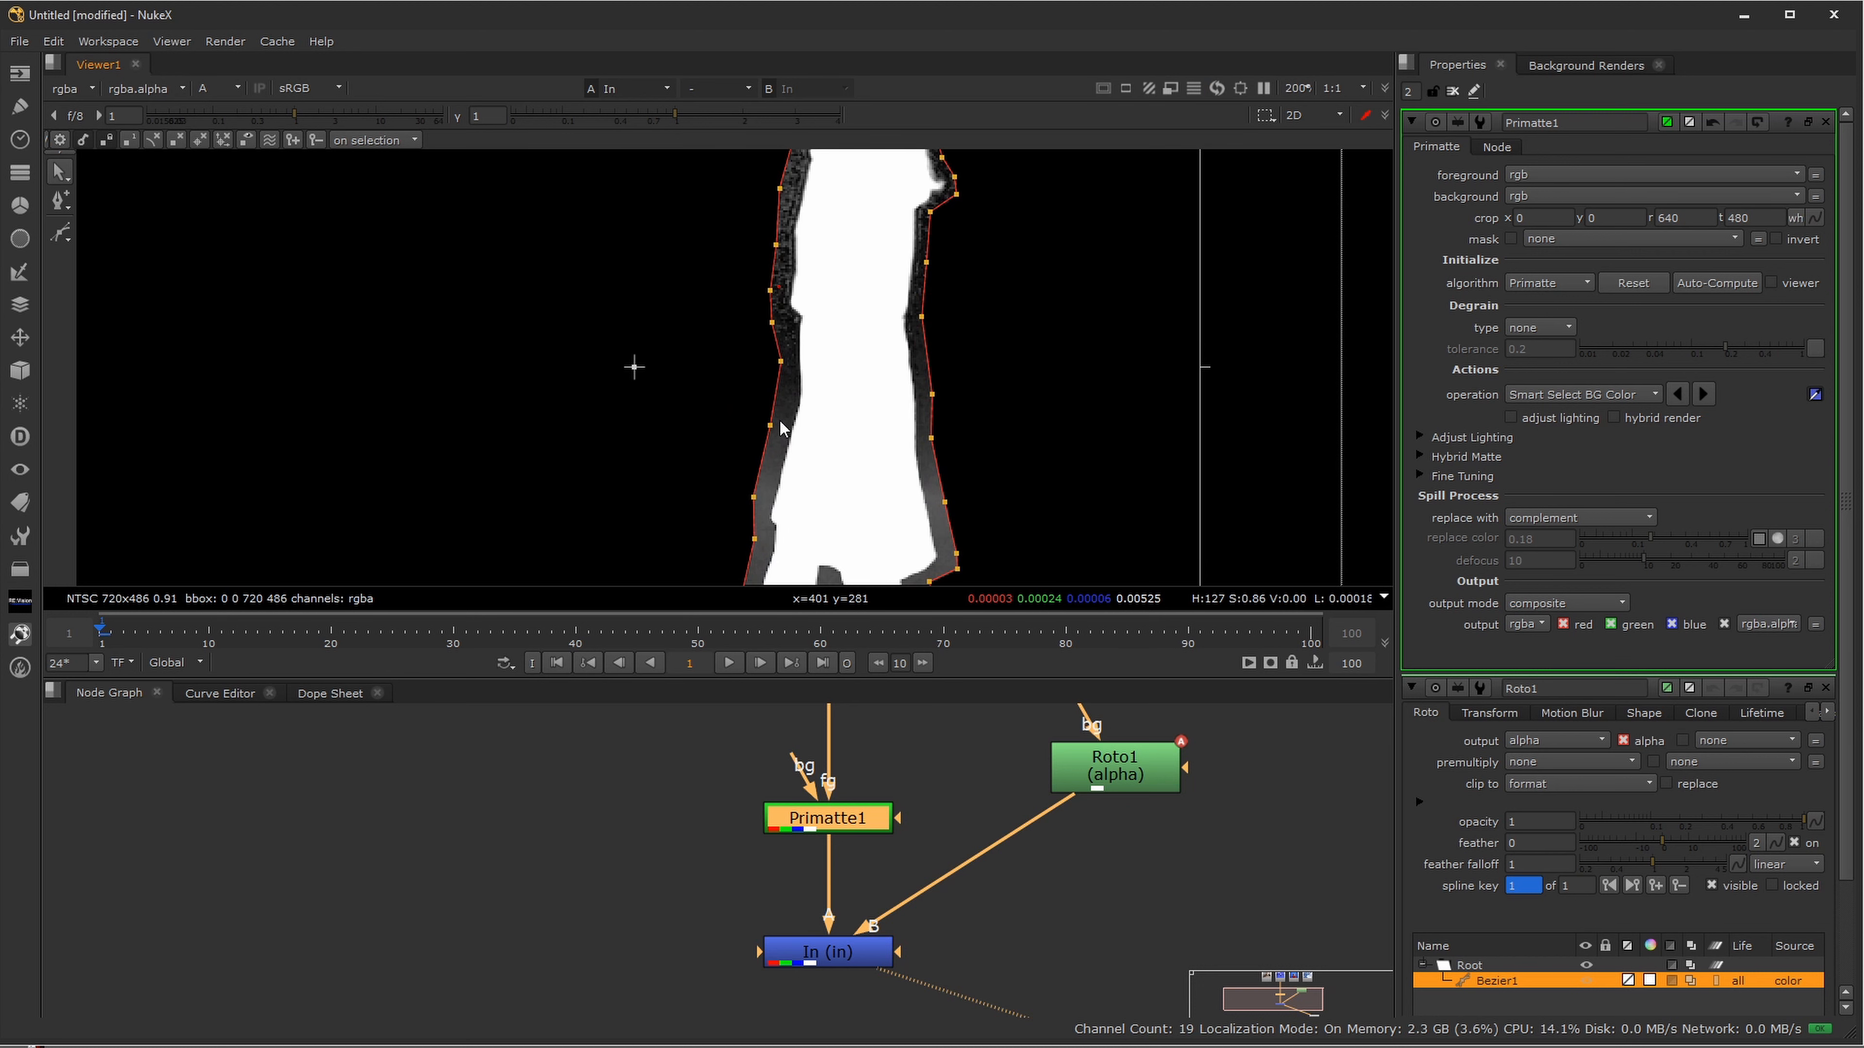
pyautogui.click(1411, 689)
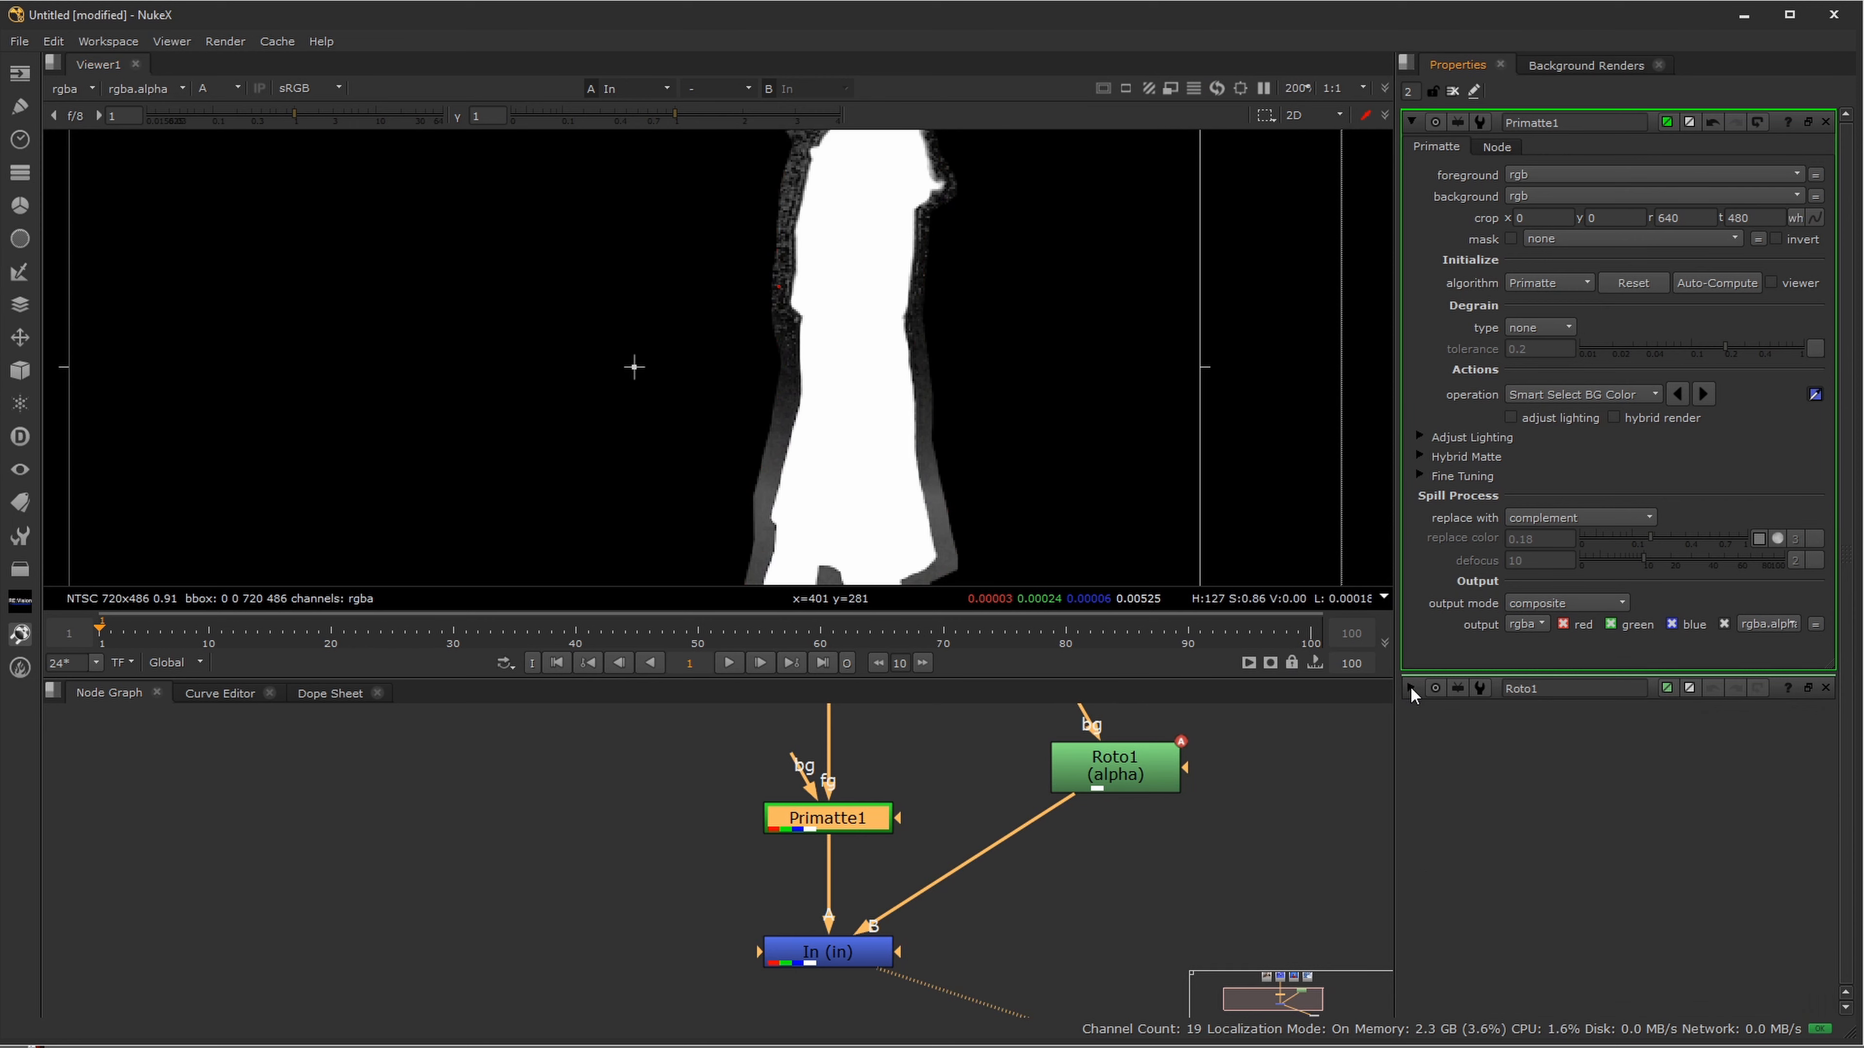
pyautogui.keyDown('ctrl'); pyautogui.click(768, 461); pyautogui.keyUp('ctrl')
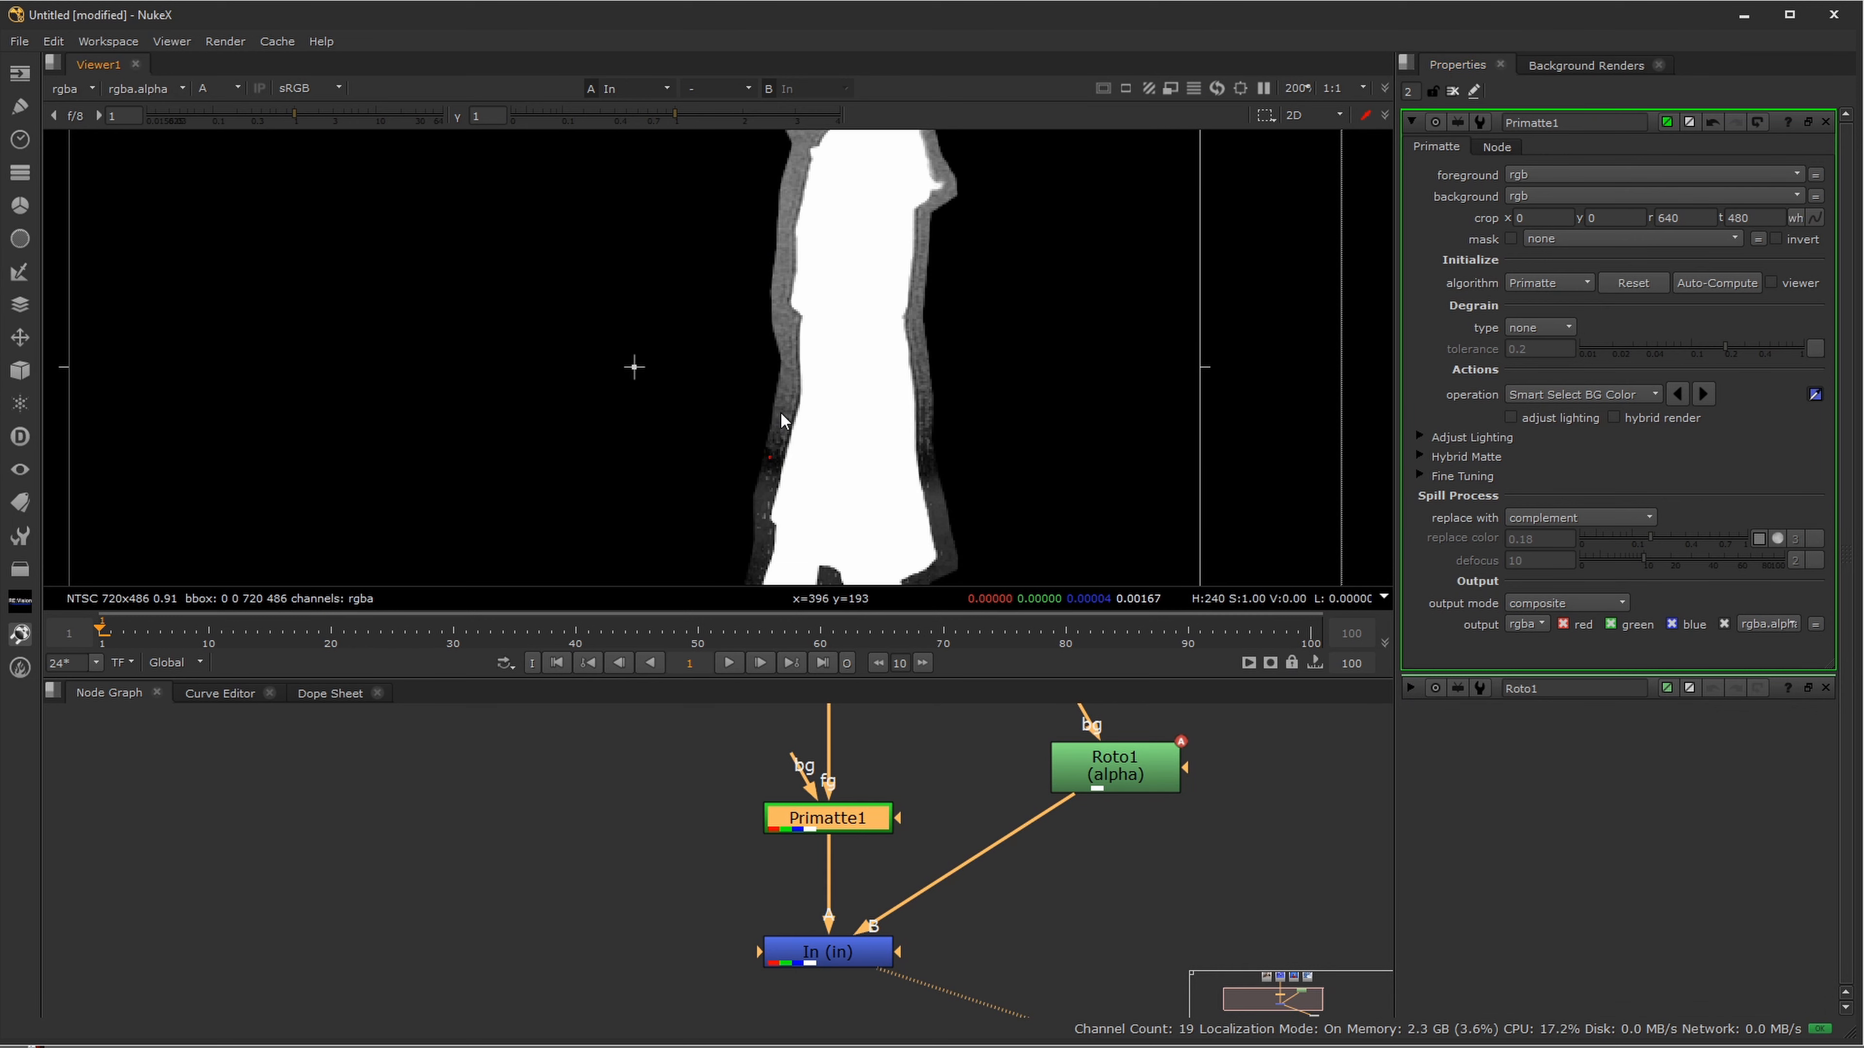
# - Sample more leftover background along the front of the woman's skirt and waist with Smart Select BG Color
pyautogui.keyDown('ctrl'); pyautogui.click(784, 395); pyautogui.keyUp('ctrl')
pyautogui.keyDown('ctrl'); pyautogui.click(790, 367); pyautogui.keyUp('ctrl')
pyautogui.moveTo(807, 365); pyautogui.dragTo(820, 565)
pyautogui.keyDown('ctrl'); pyautogui.click(806, 392); pyautogui.keyUp('ctrl')
pyautogui.moveTo(805, 481); pyautogui.dragTo(846, 455)
# - Examine the grey fringe left around the woman's matte from her legs up to her head
pyautogui.scroll(-4, 961, 360)
pyautogui.scroll(-1, 1064, 507)
pyautogui.moveTo(1045, 515); pyautogui.dragTo(927, 537)
pyautogui.scroll(5, 928, 402)
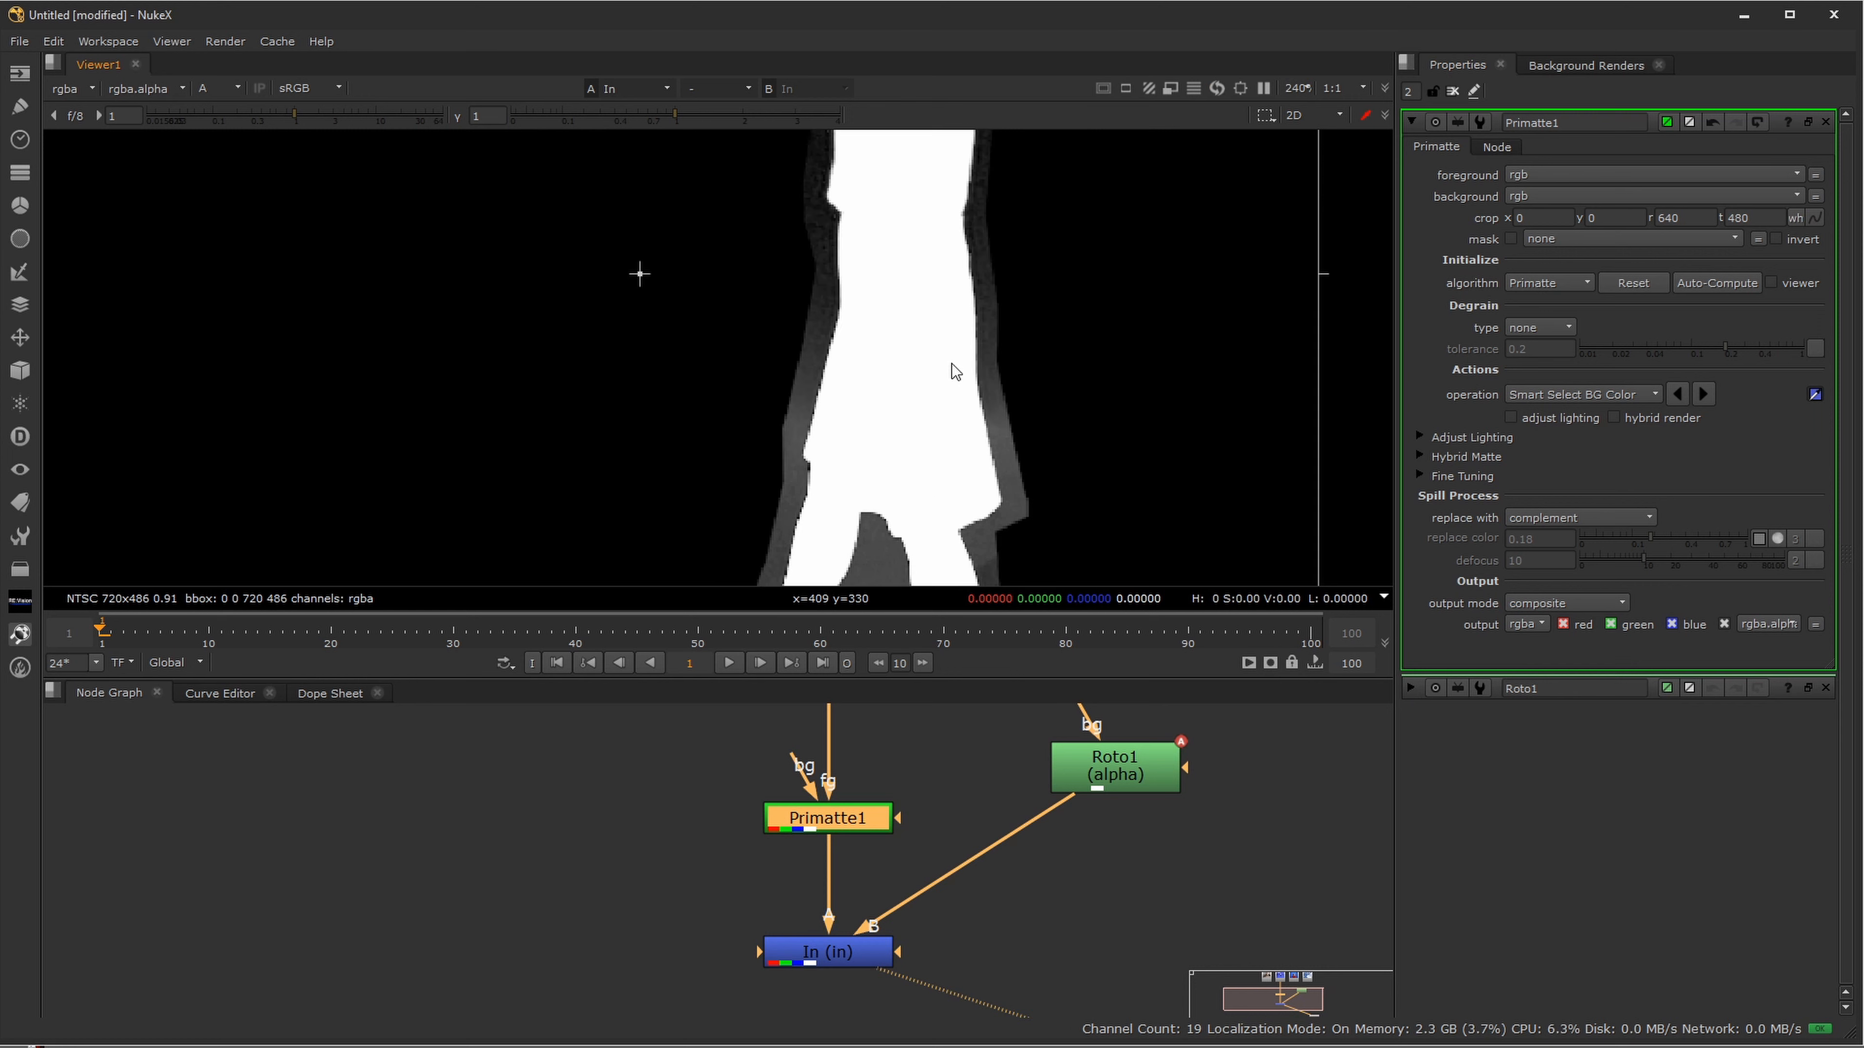
pyautogui.moveTo(949, 238); pyautogui.dragTo(944, 454)
pyautogui.moveTo(904, 325); pyautogui.dragTo(898, 498)
pyautogui.scroll(-4, 941, 287)
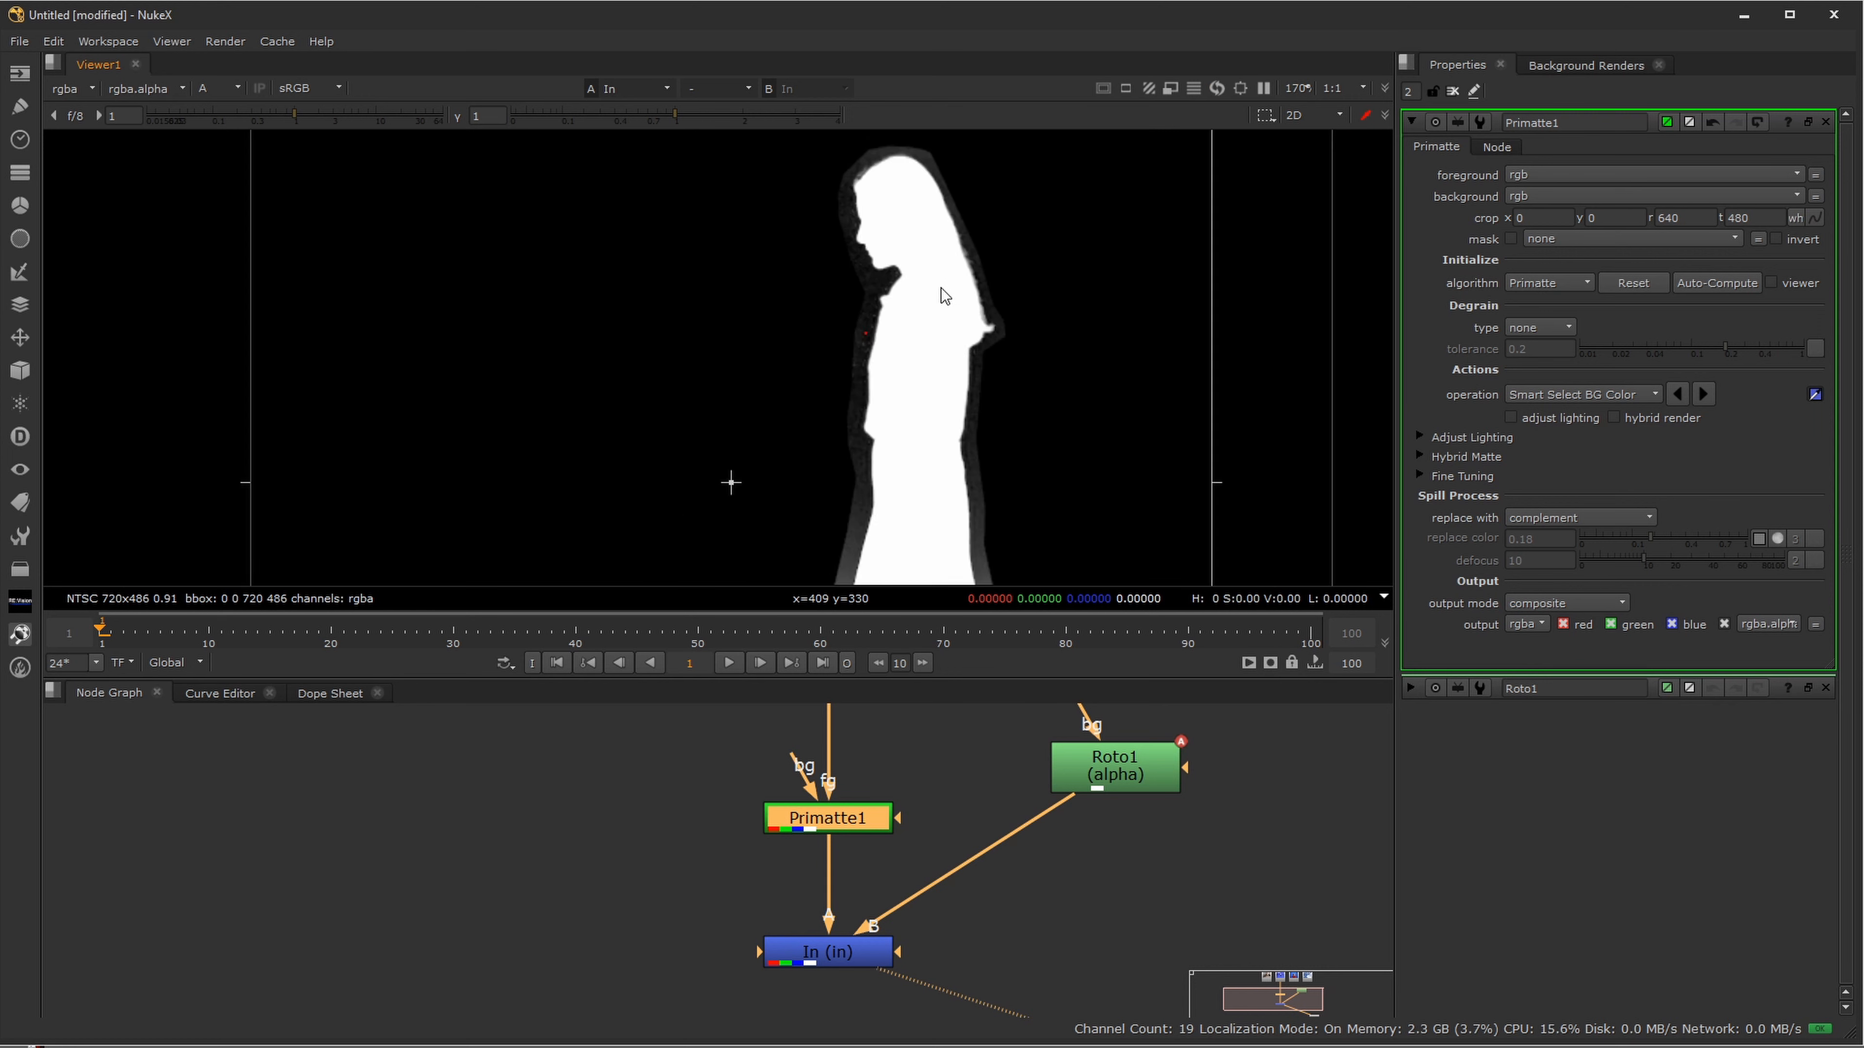
pyautogui.scroll(2, 1134, 458)
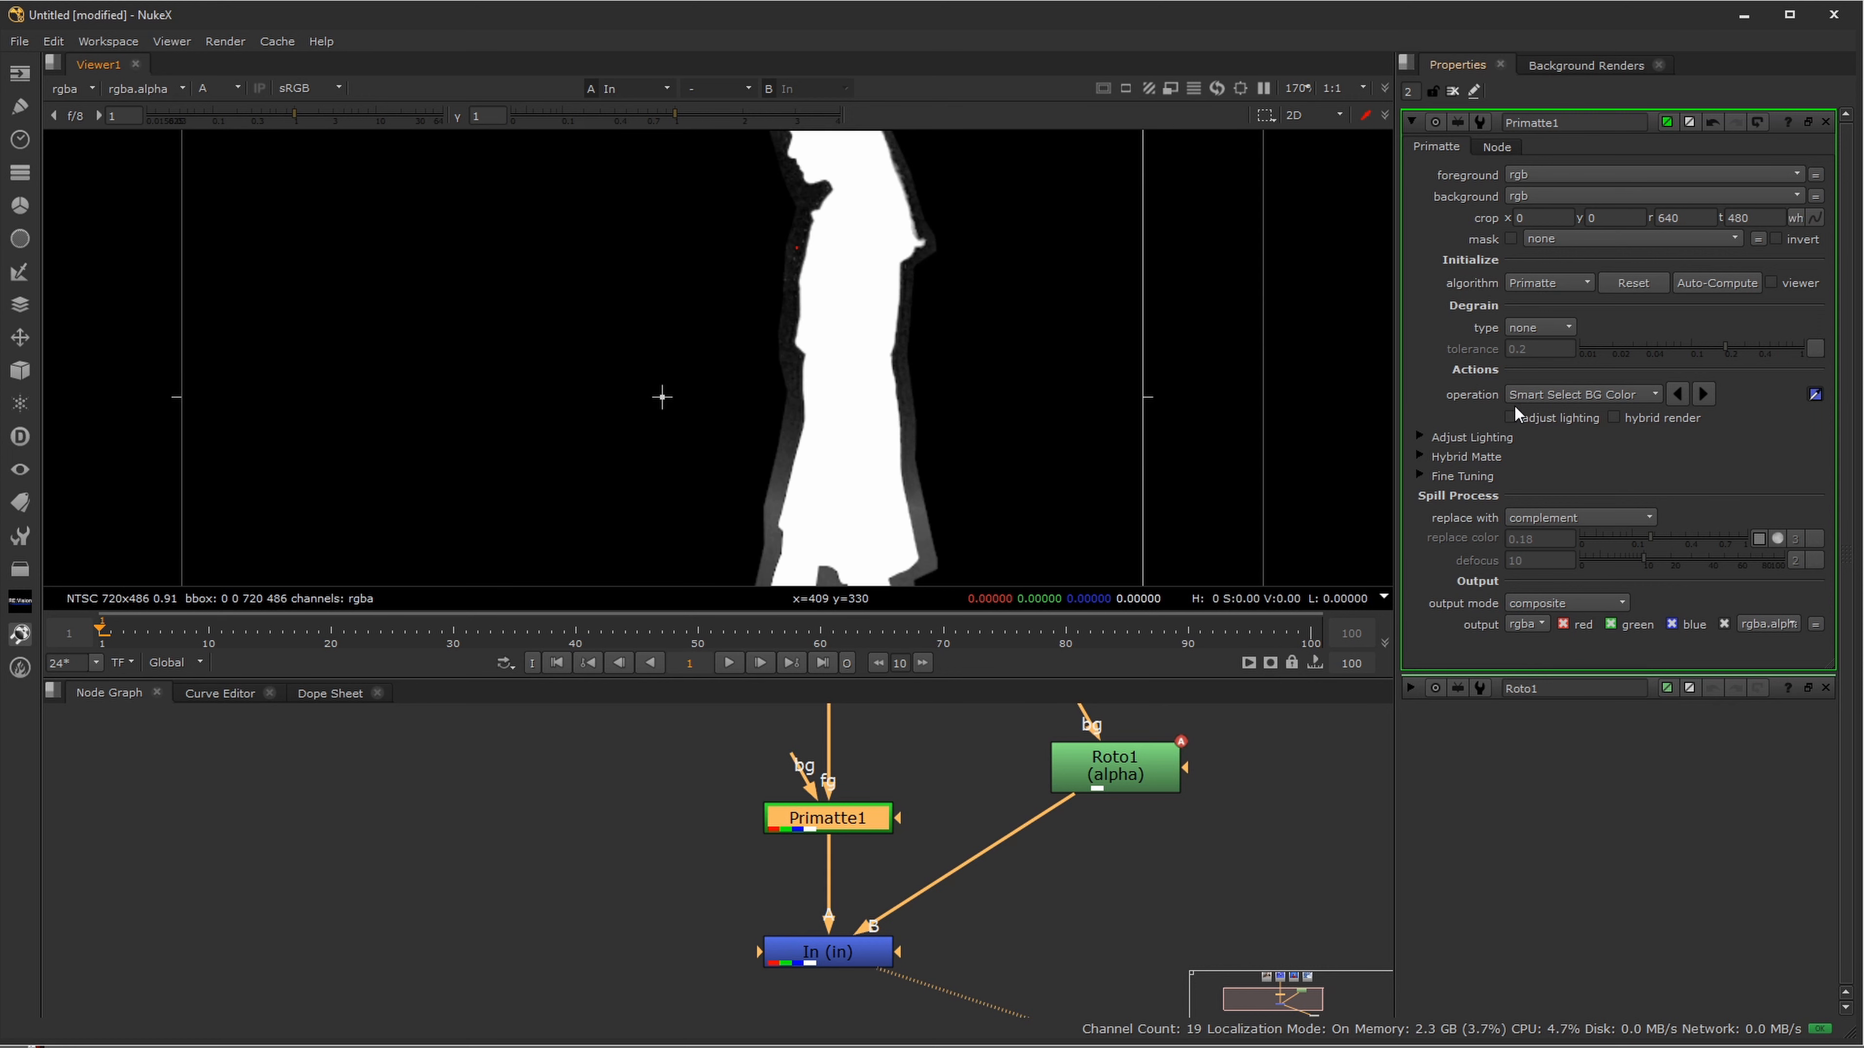
# - Switch Primatte1's operation to Clean BG Noise and sample the noise in front of the woman's chest and chin
pyautogui.click(1637, 393)
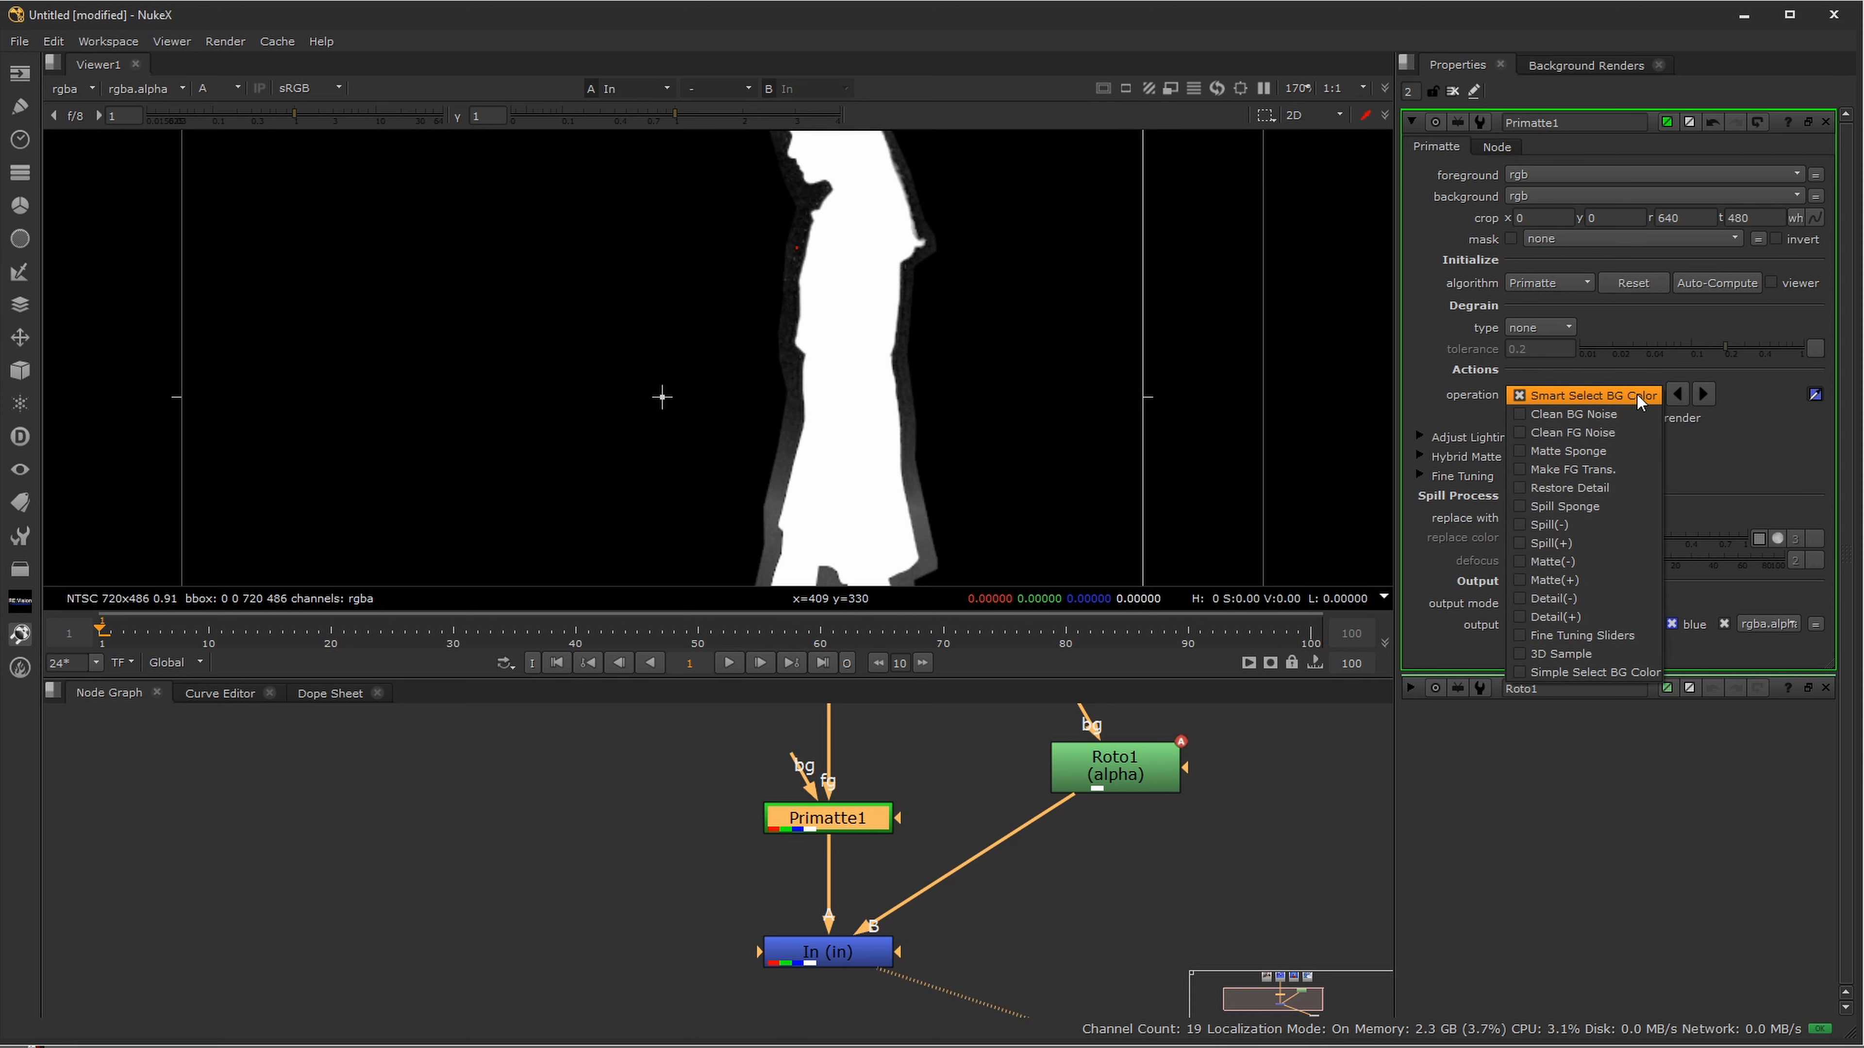
pyautogui.click(1618, 417)
pyautogui.scroll(4, 837, 415)
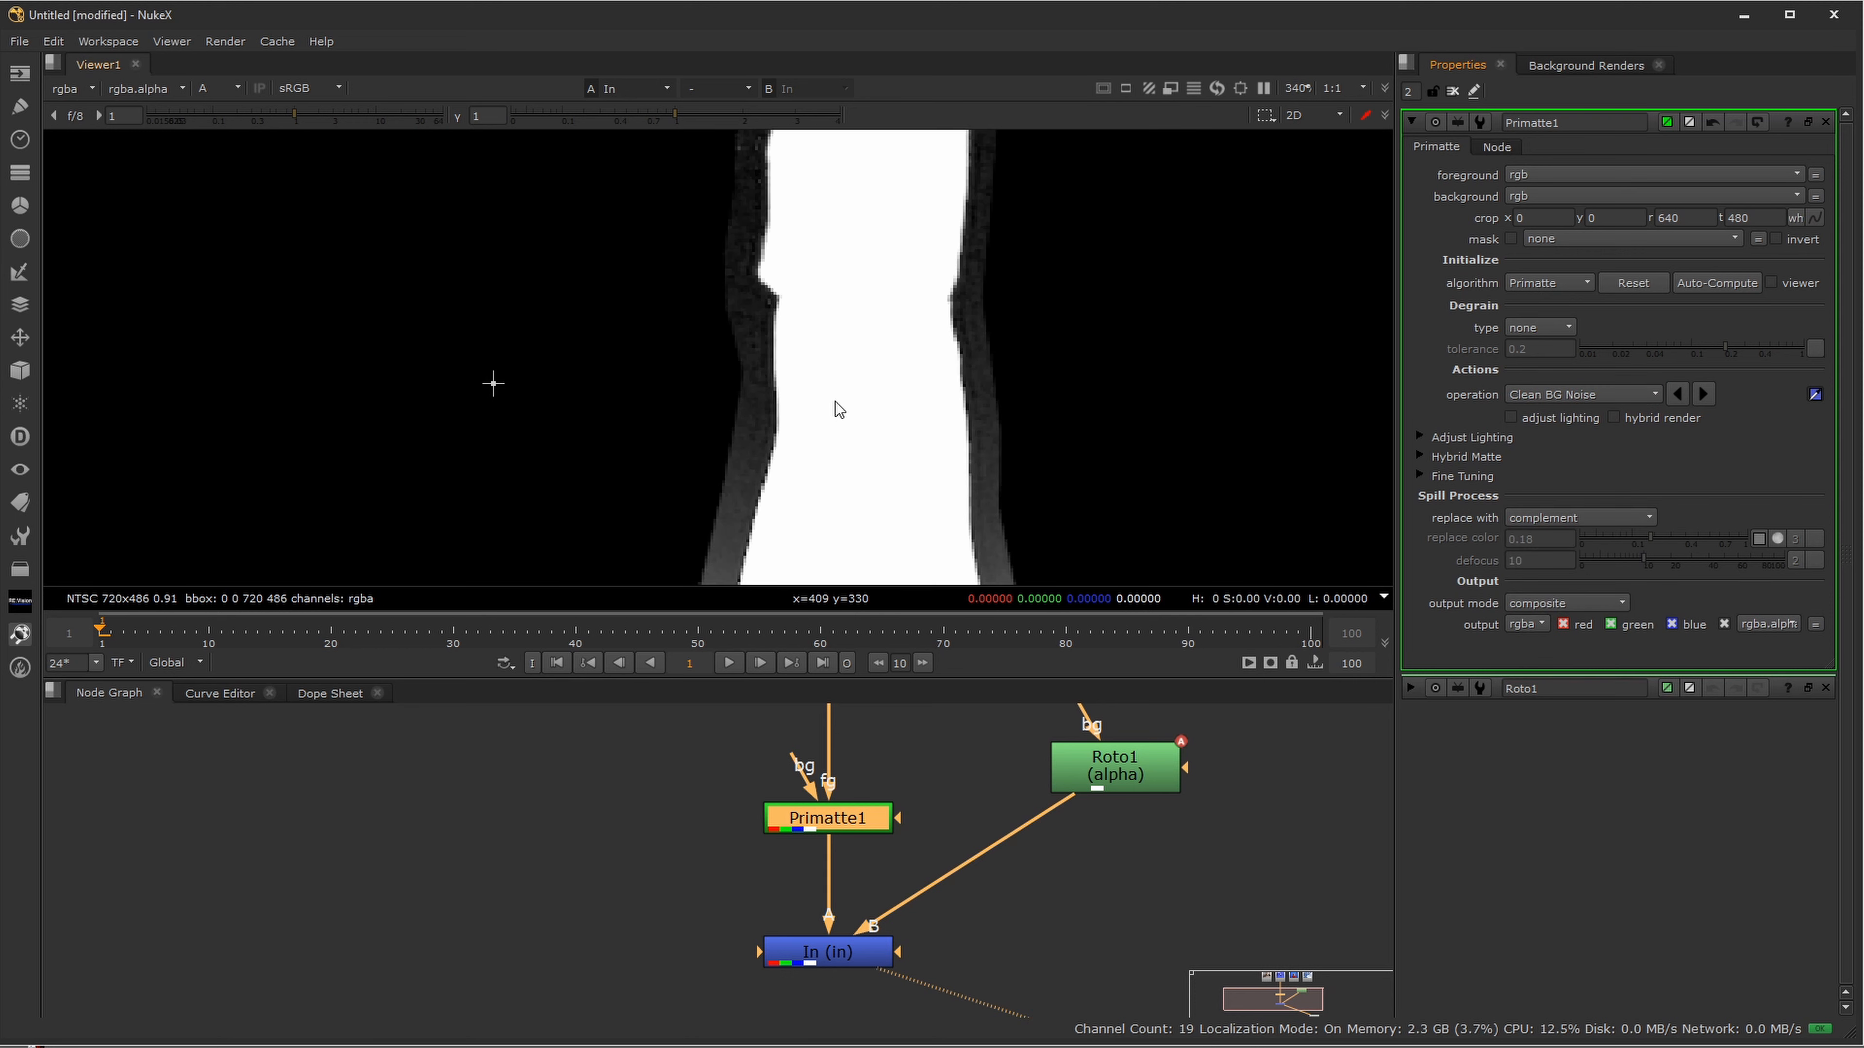
pyautogui.scroll(2, 769, 304)
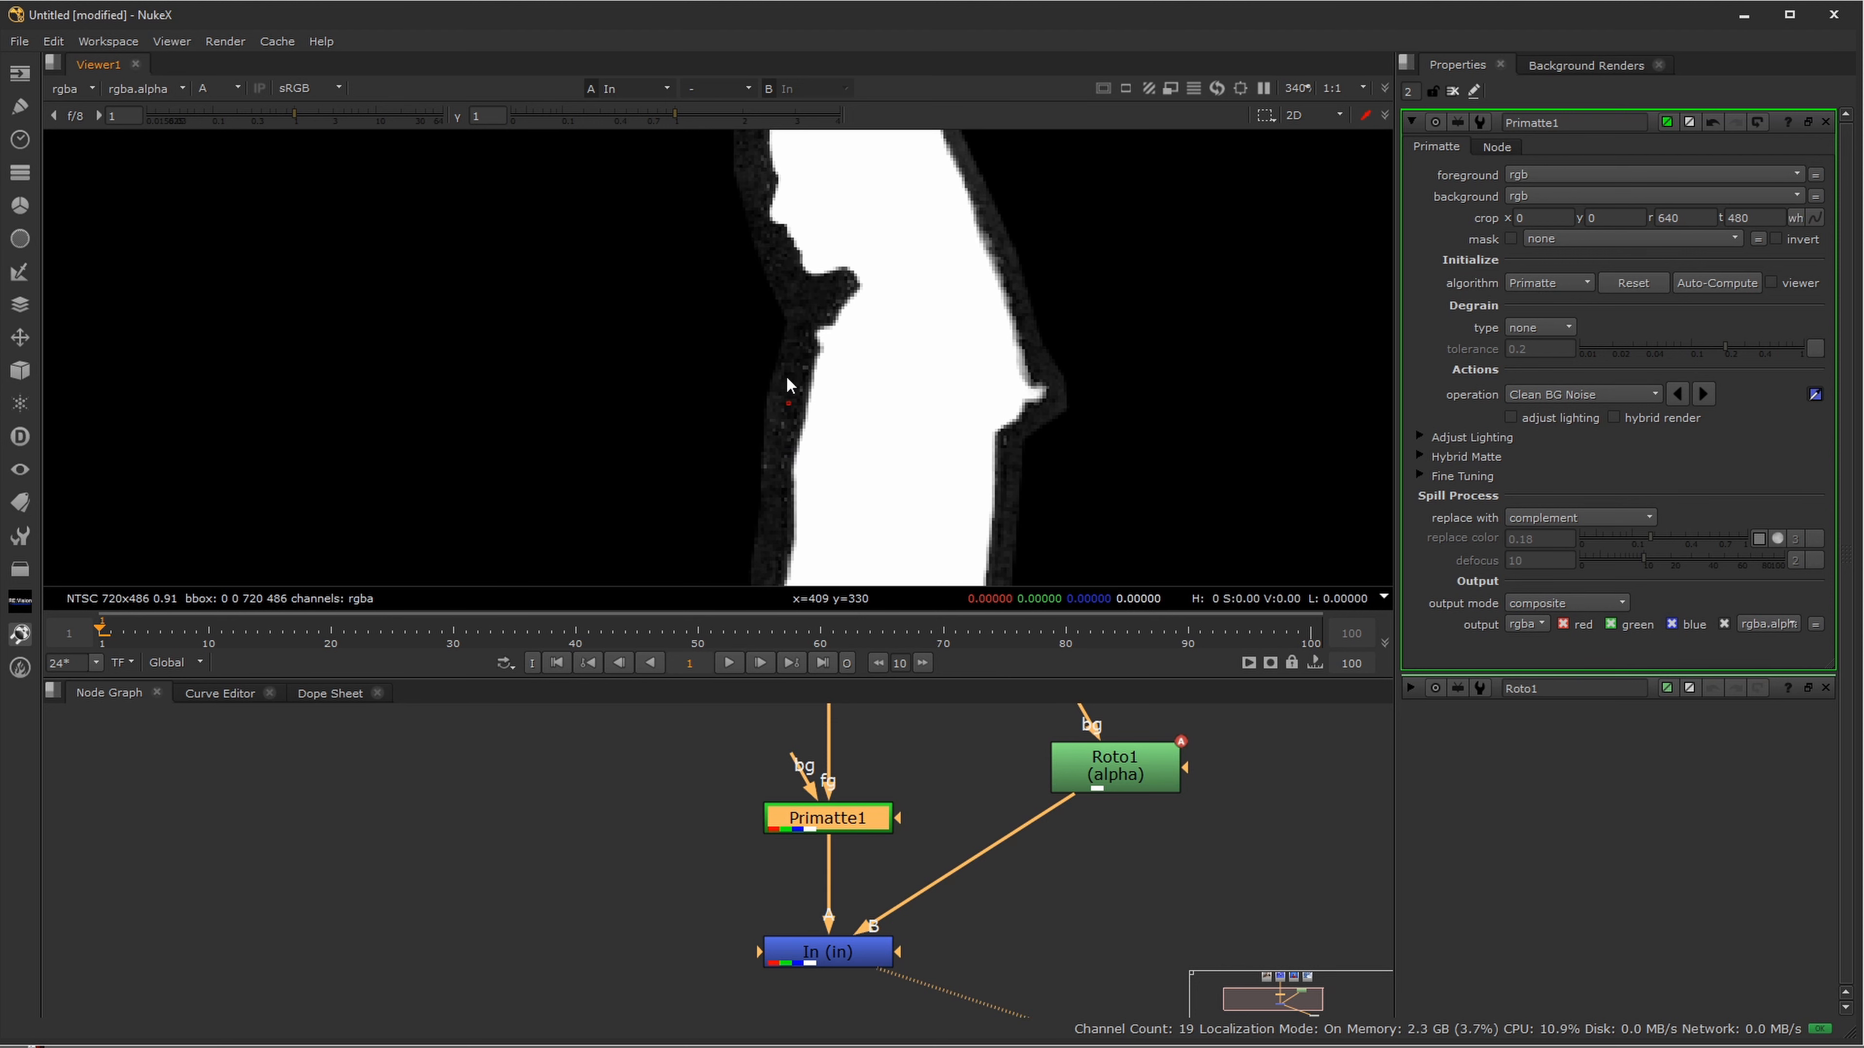
pyautogui.moveTo(787, 377)
pyautogui.mouseDown()
pyautogui.moveTo(781, 421)
pyautogui.moveTo(798, 355)
pyautogui.mouseUp()
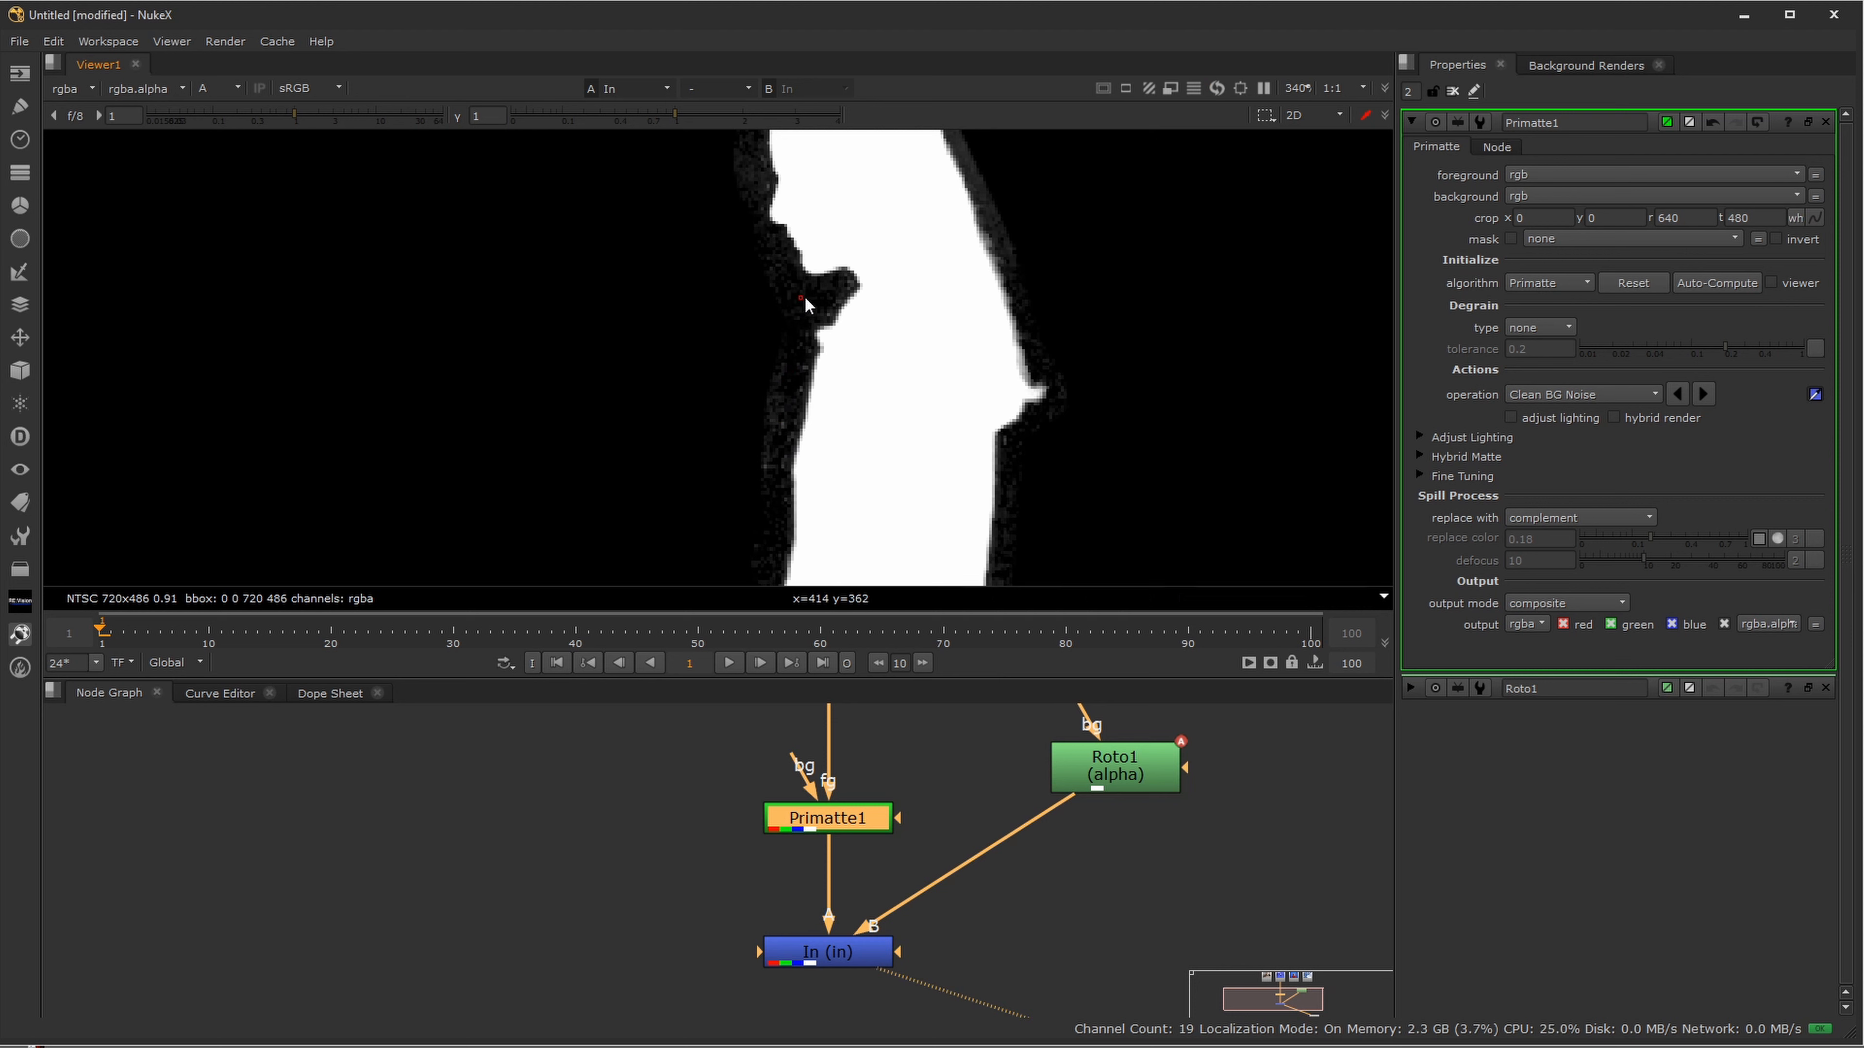
pyautogui.click(783, 274)
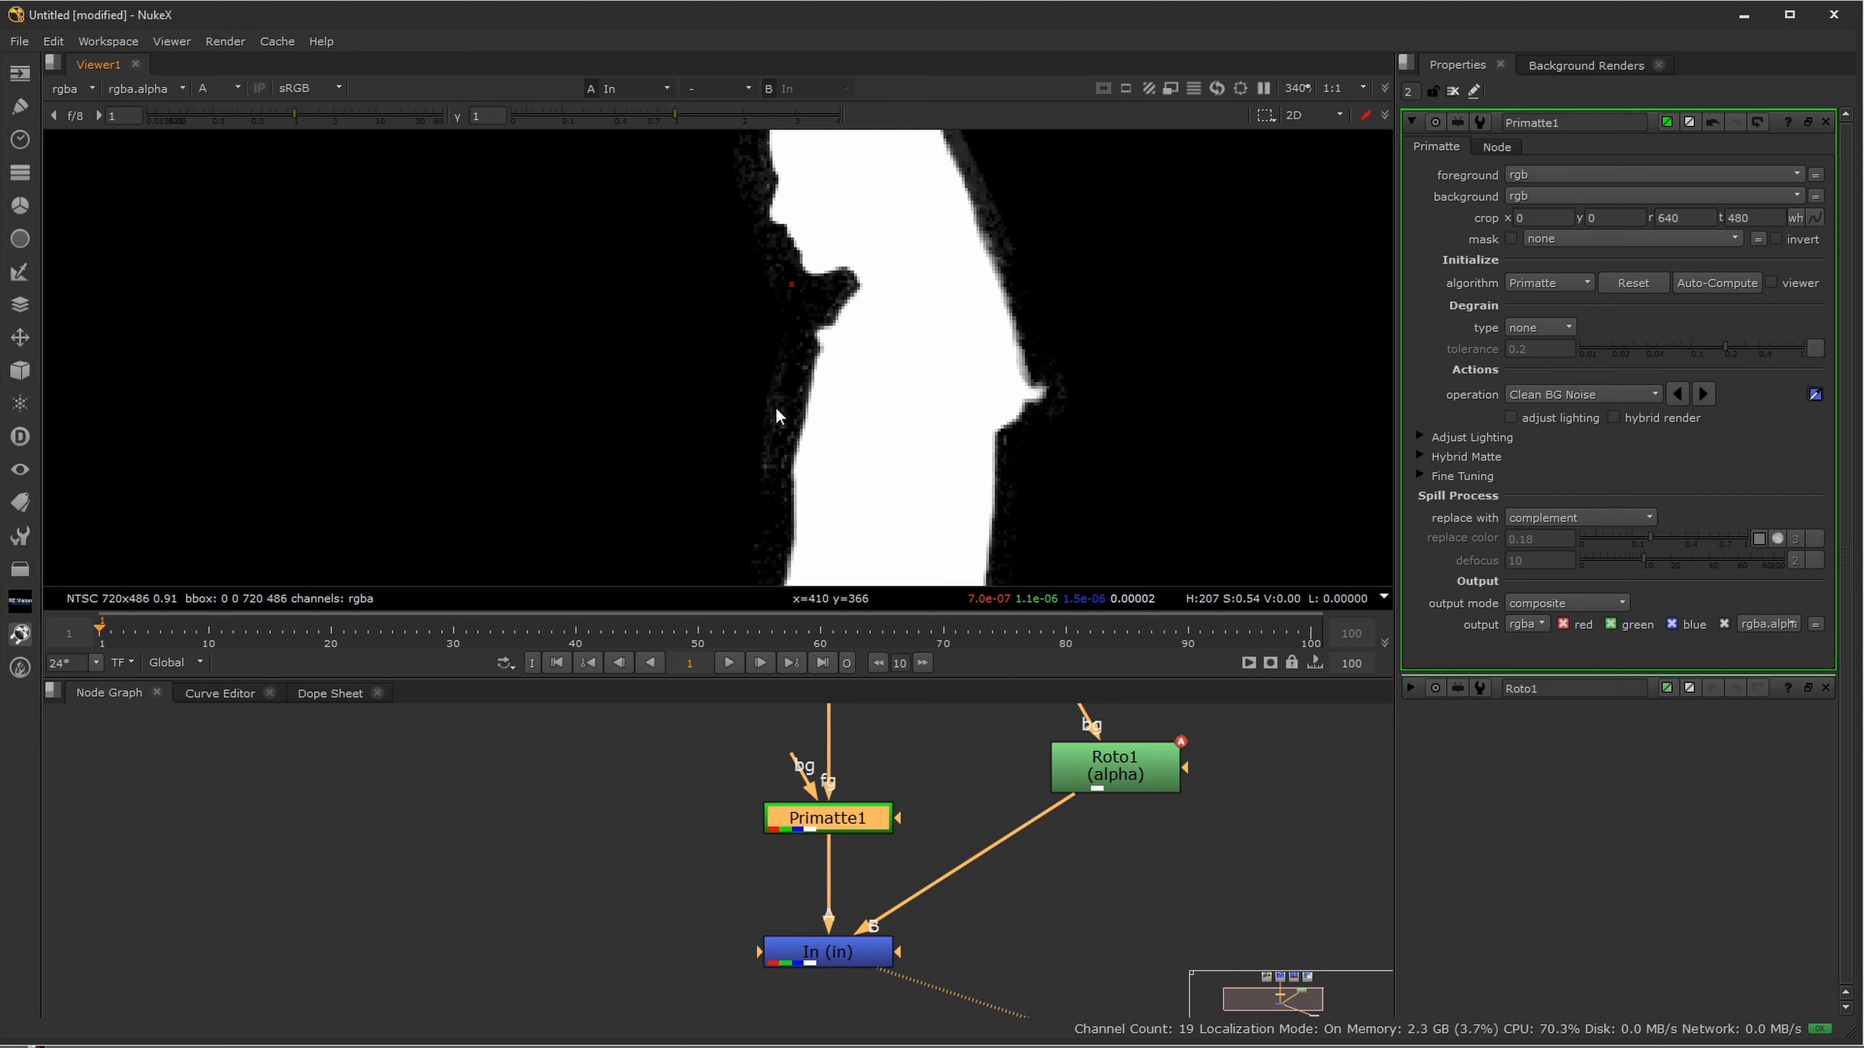
pyautogui.click(783, 431)
# - Sample the background noise above the woman's forehead and in front of her face with Clean BG Noise
pyautogui.moveTo(1031, 261); pyautogui.dragTo(1038, 425)
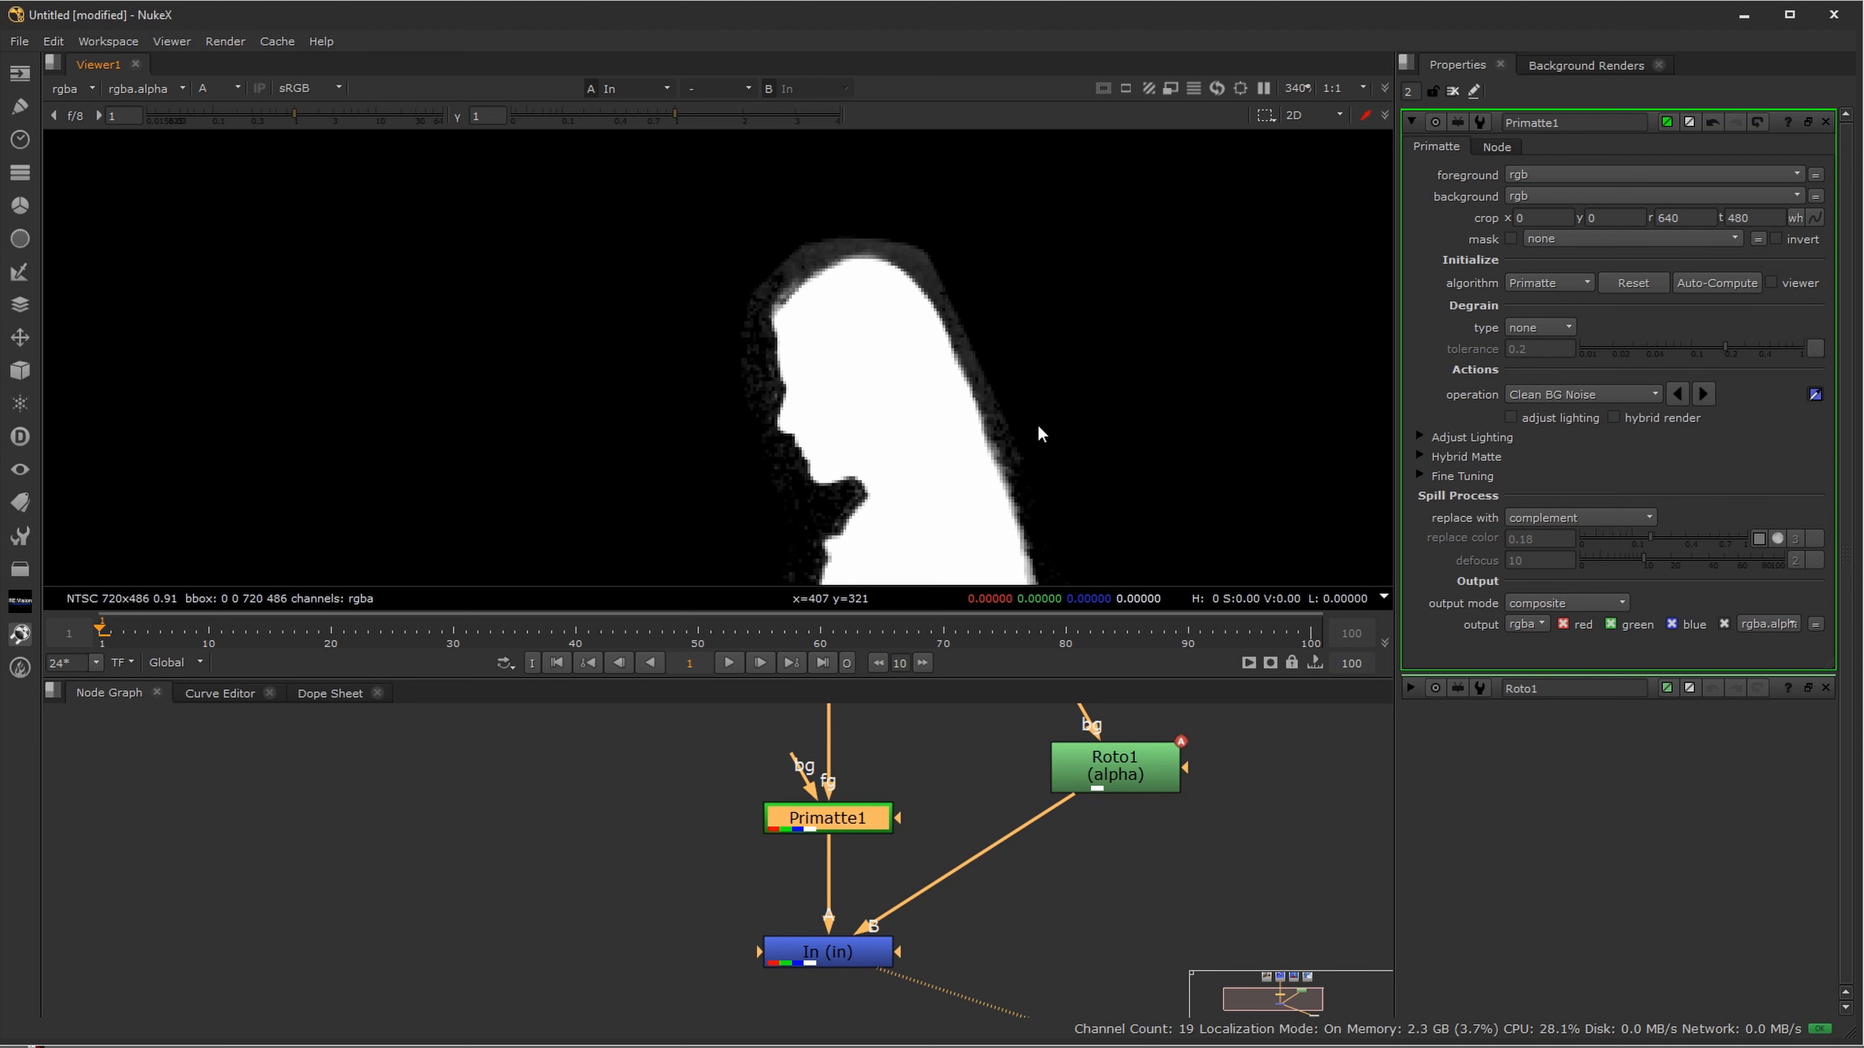
pyautogui.moveTo(827, 249)
pyautogui.mouseDown()
pyautogui.moveTo(852, 248)
pyautogui.moveTo(790, 273)
pyautogui.mouseUp()
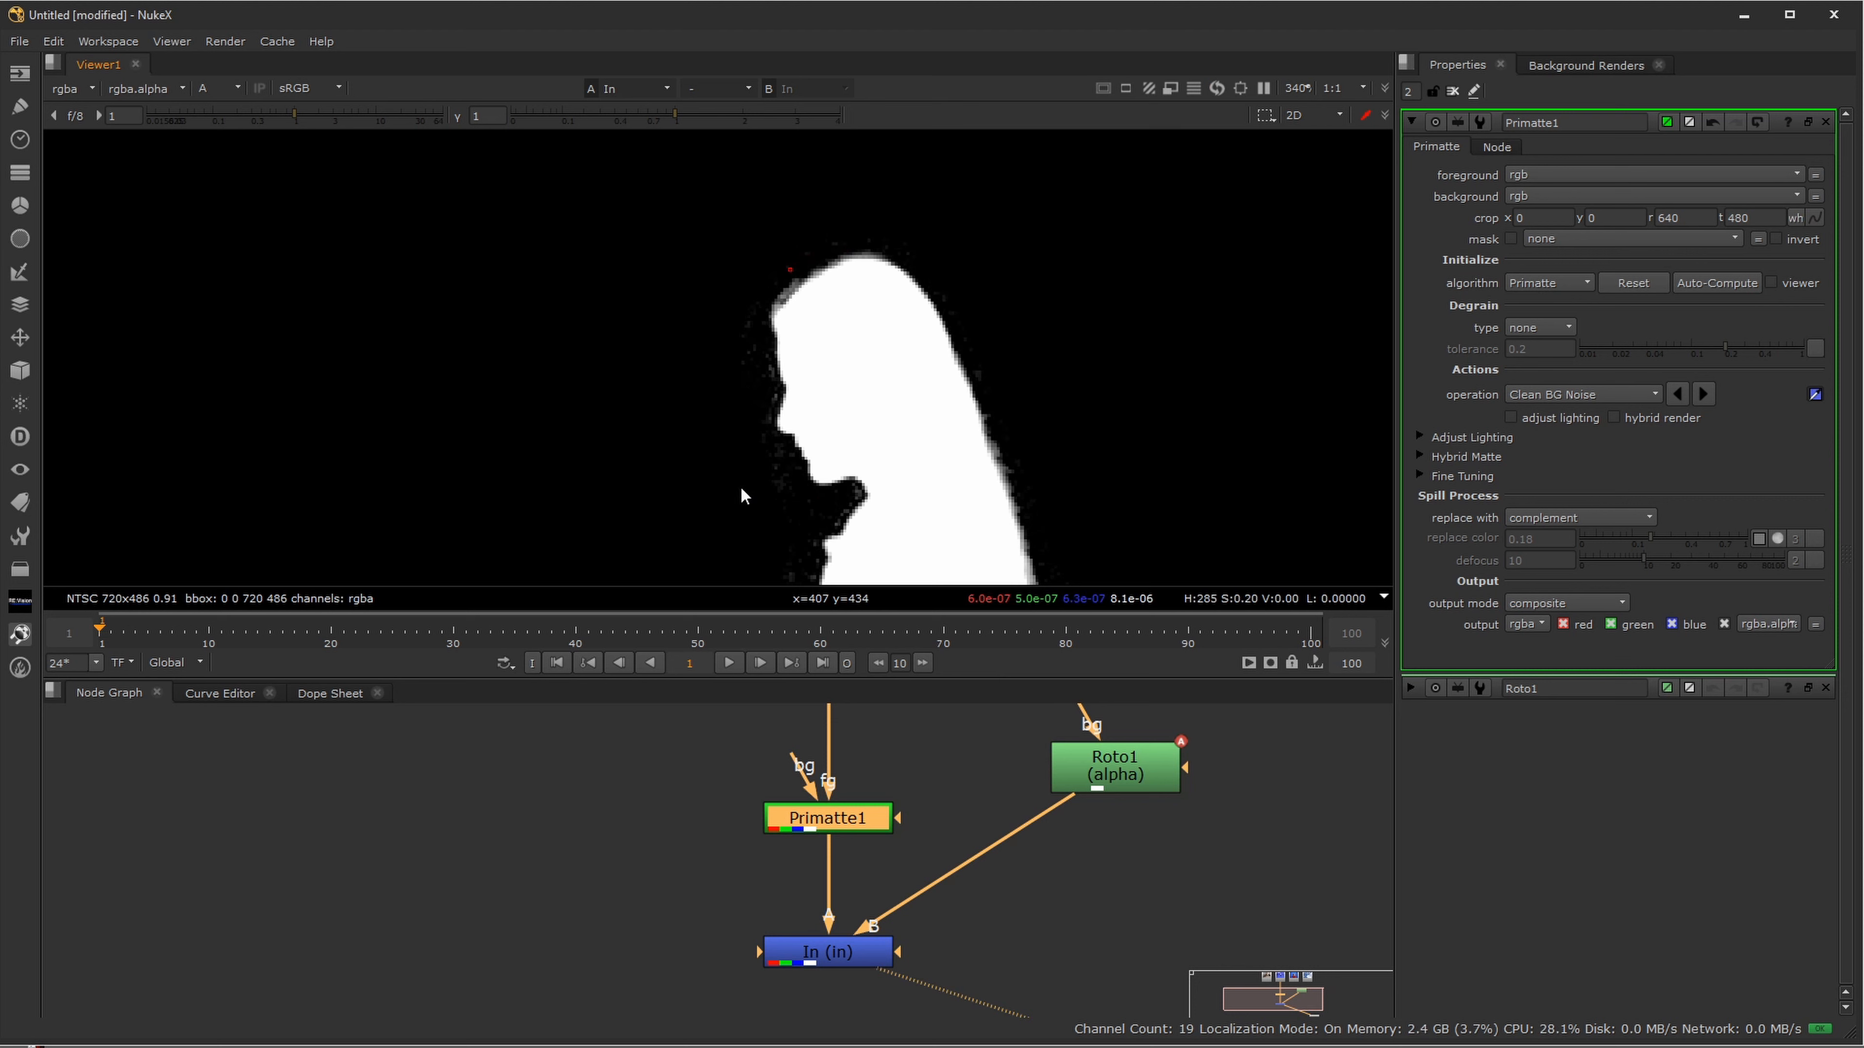
pyautogui.scroll(5, 776, 359)
pyautogui.click(770, 323)
pyautogui.keyDown('ctrl'); pyautogui.click(775, 329); pyautogui.keyUp('ctrl')
pyautogui.scroll(-4, 706, 284)
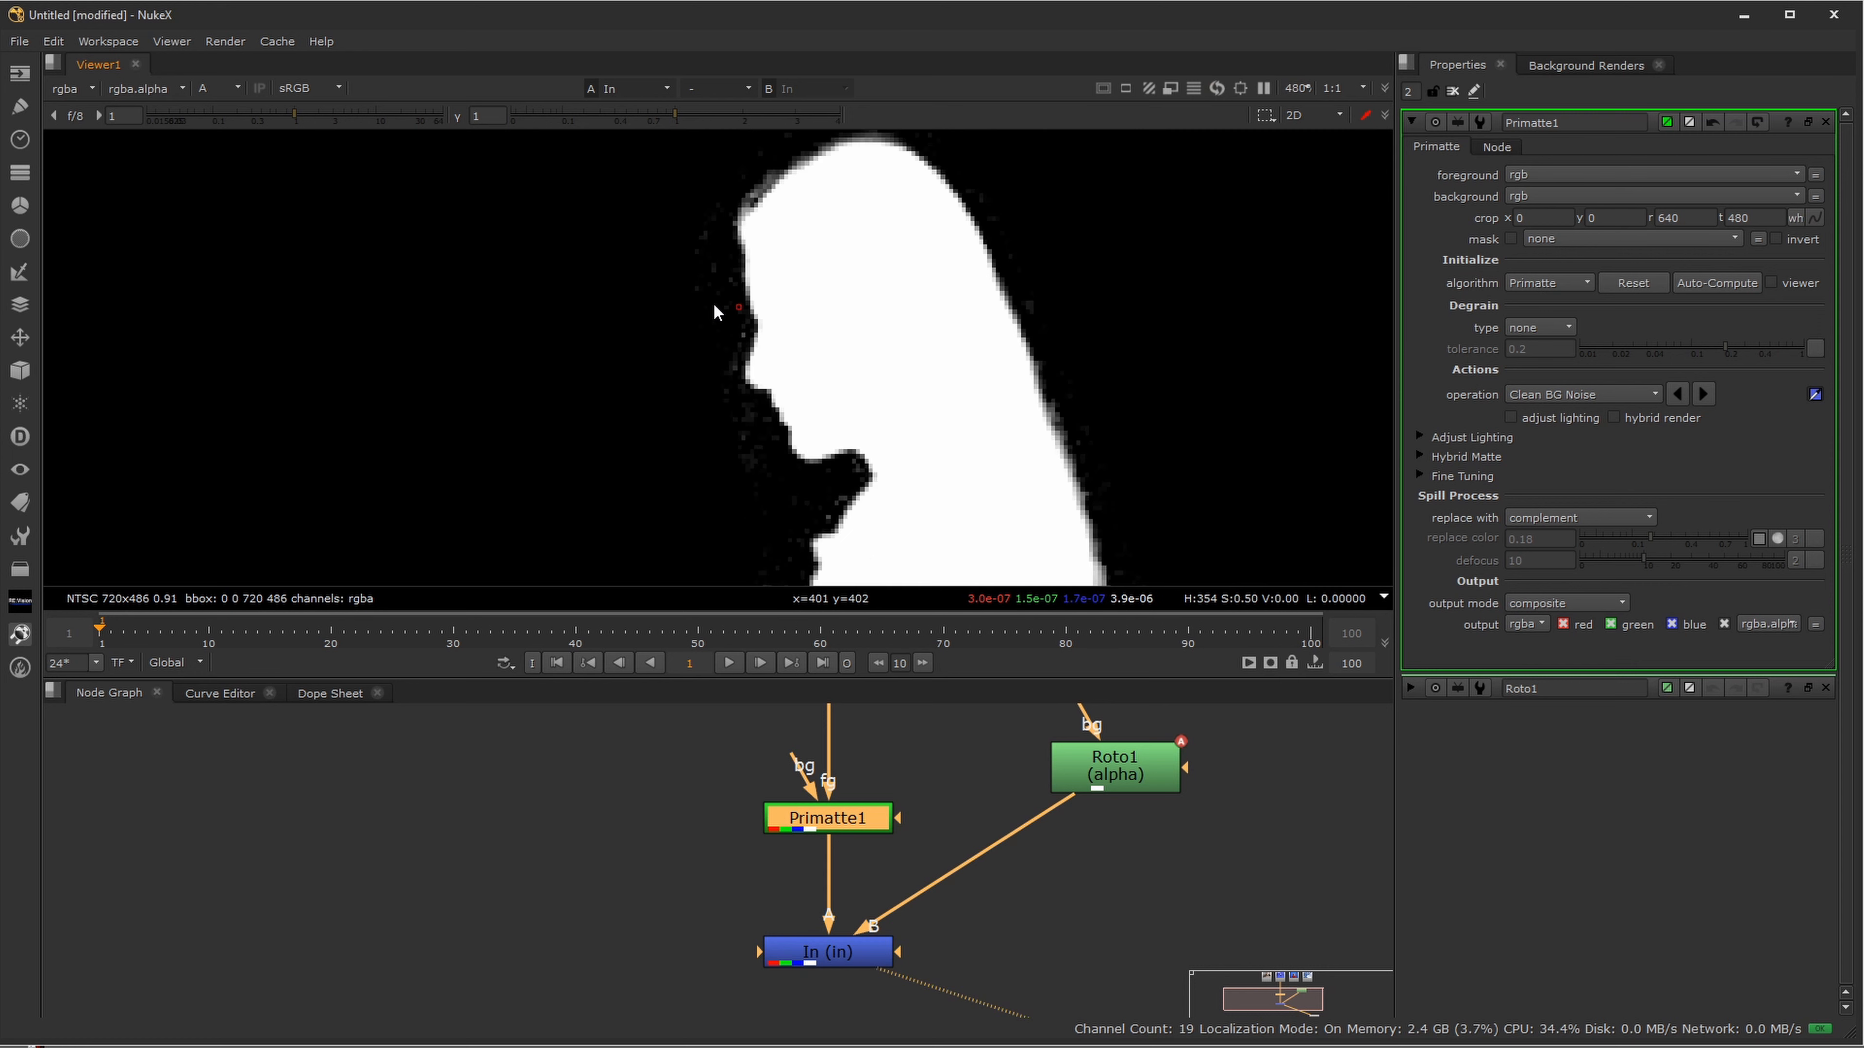
# - Sample the remaining noise specks in front of the woman's mouth and chin with Clean BG Noise
pyautogui.click(756, 447)
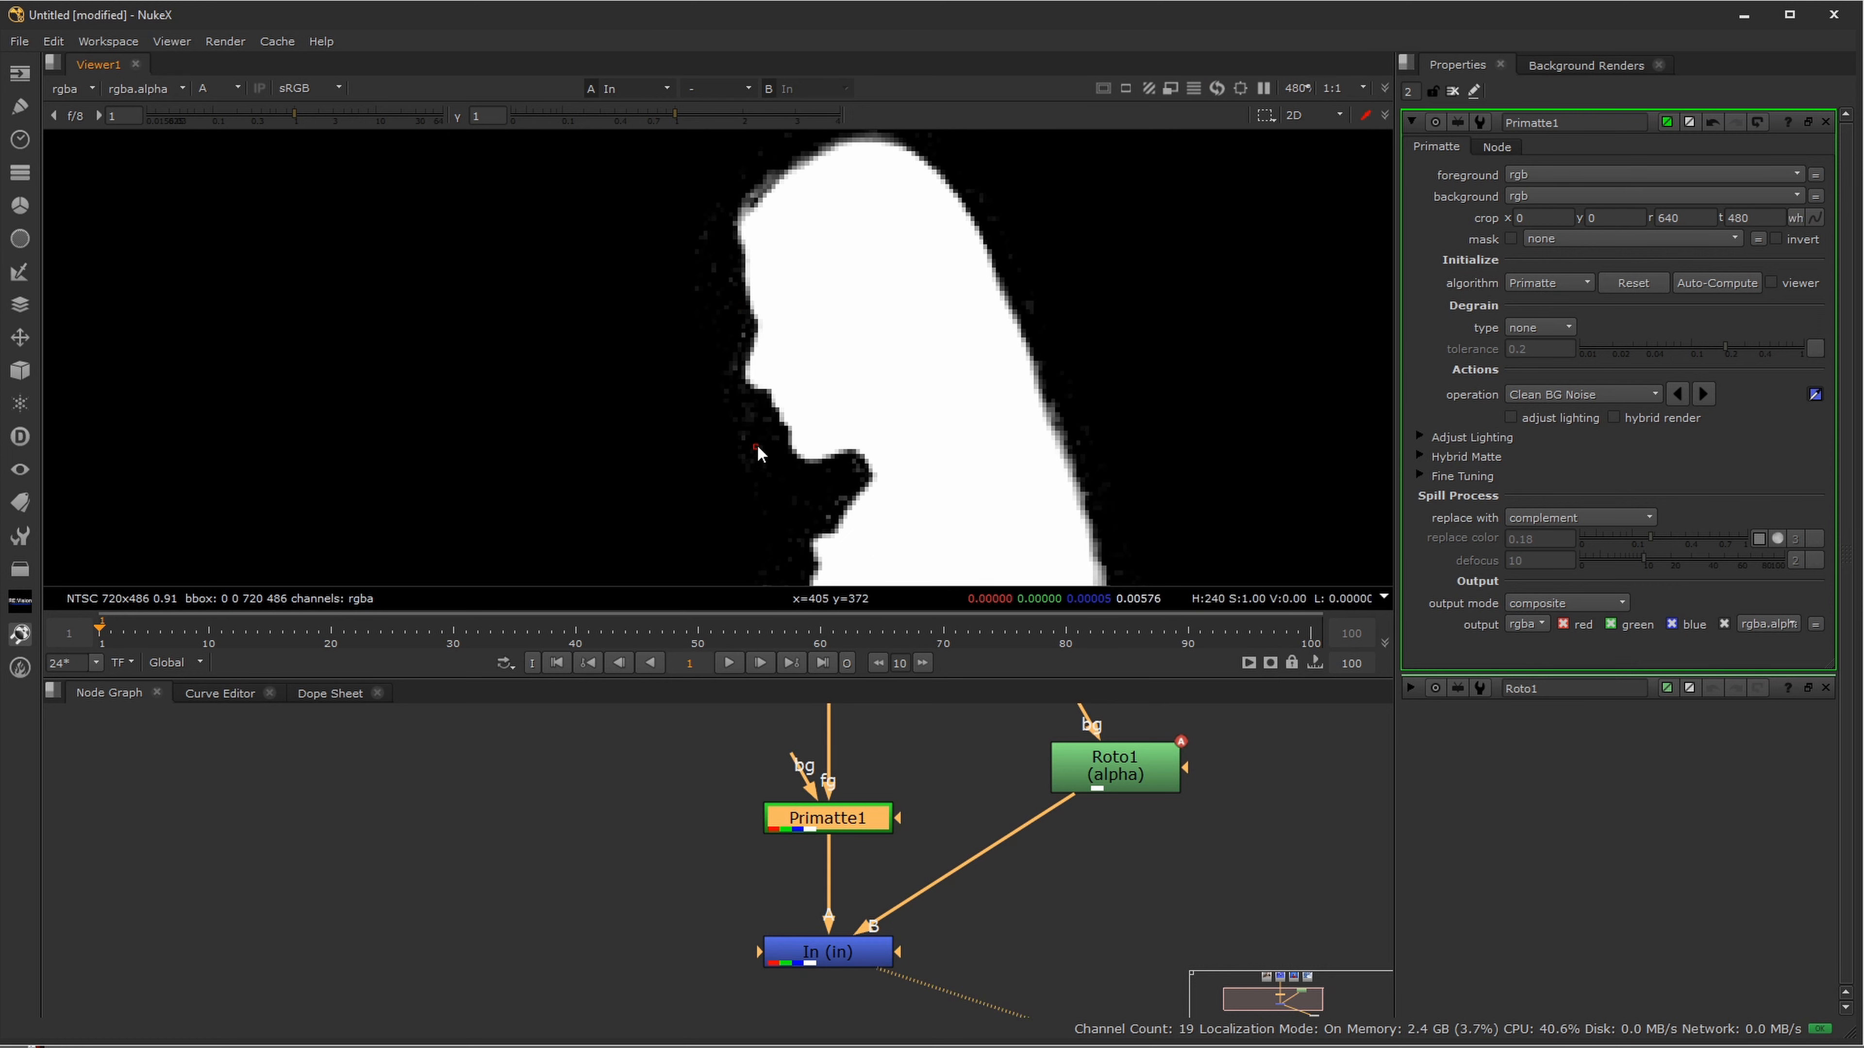
pyautogui.keyDown('ctrl'); pyautogui.click(747, 448); pyautogui.keyUp('ctrl')
pyautogui.keyDown('ctrl'); pyautogui.click(768, 443); pyautogui.keyUp('ctrl')
pyautogui.scroll(-3, 818, 495)
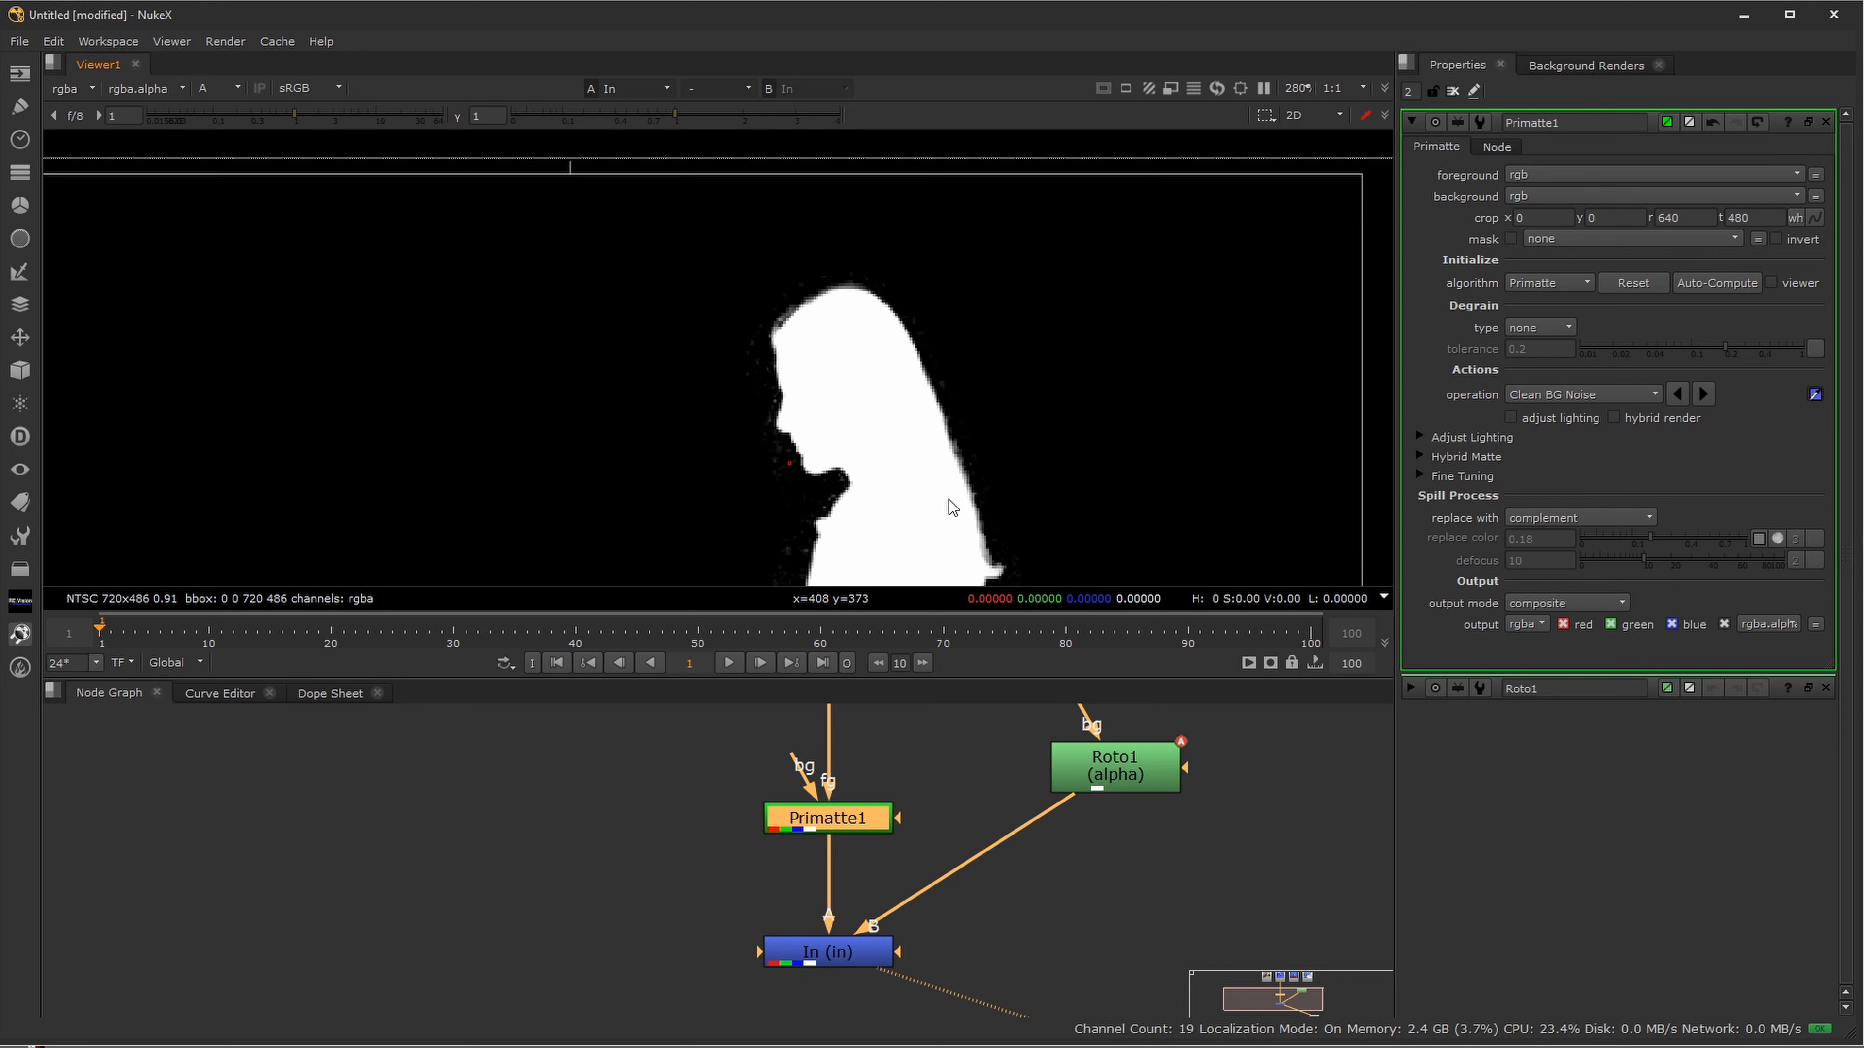
# - Examine the leftover noise around the woman's body and legs at viewer gamma 4, and reset the gamma to 1
pyautogui.moveTo(949, 500); pyautogui.dragTo(946, 296)
pyautogui.moveTo(863, 427)
pyautogui.mouseDown()
pyautogui.moveTo(900, 236)
pyautogui.moveTo(869, 282)
pyautogui.mouseUp()
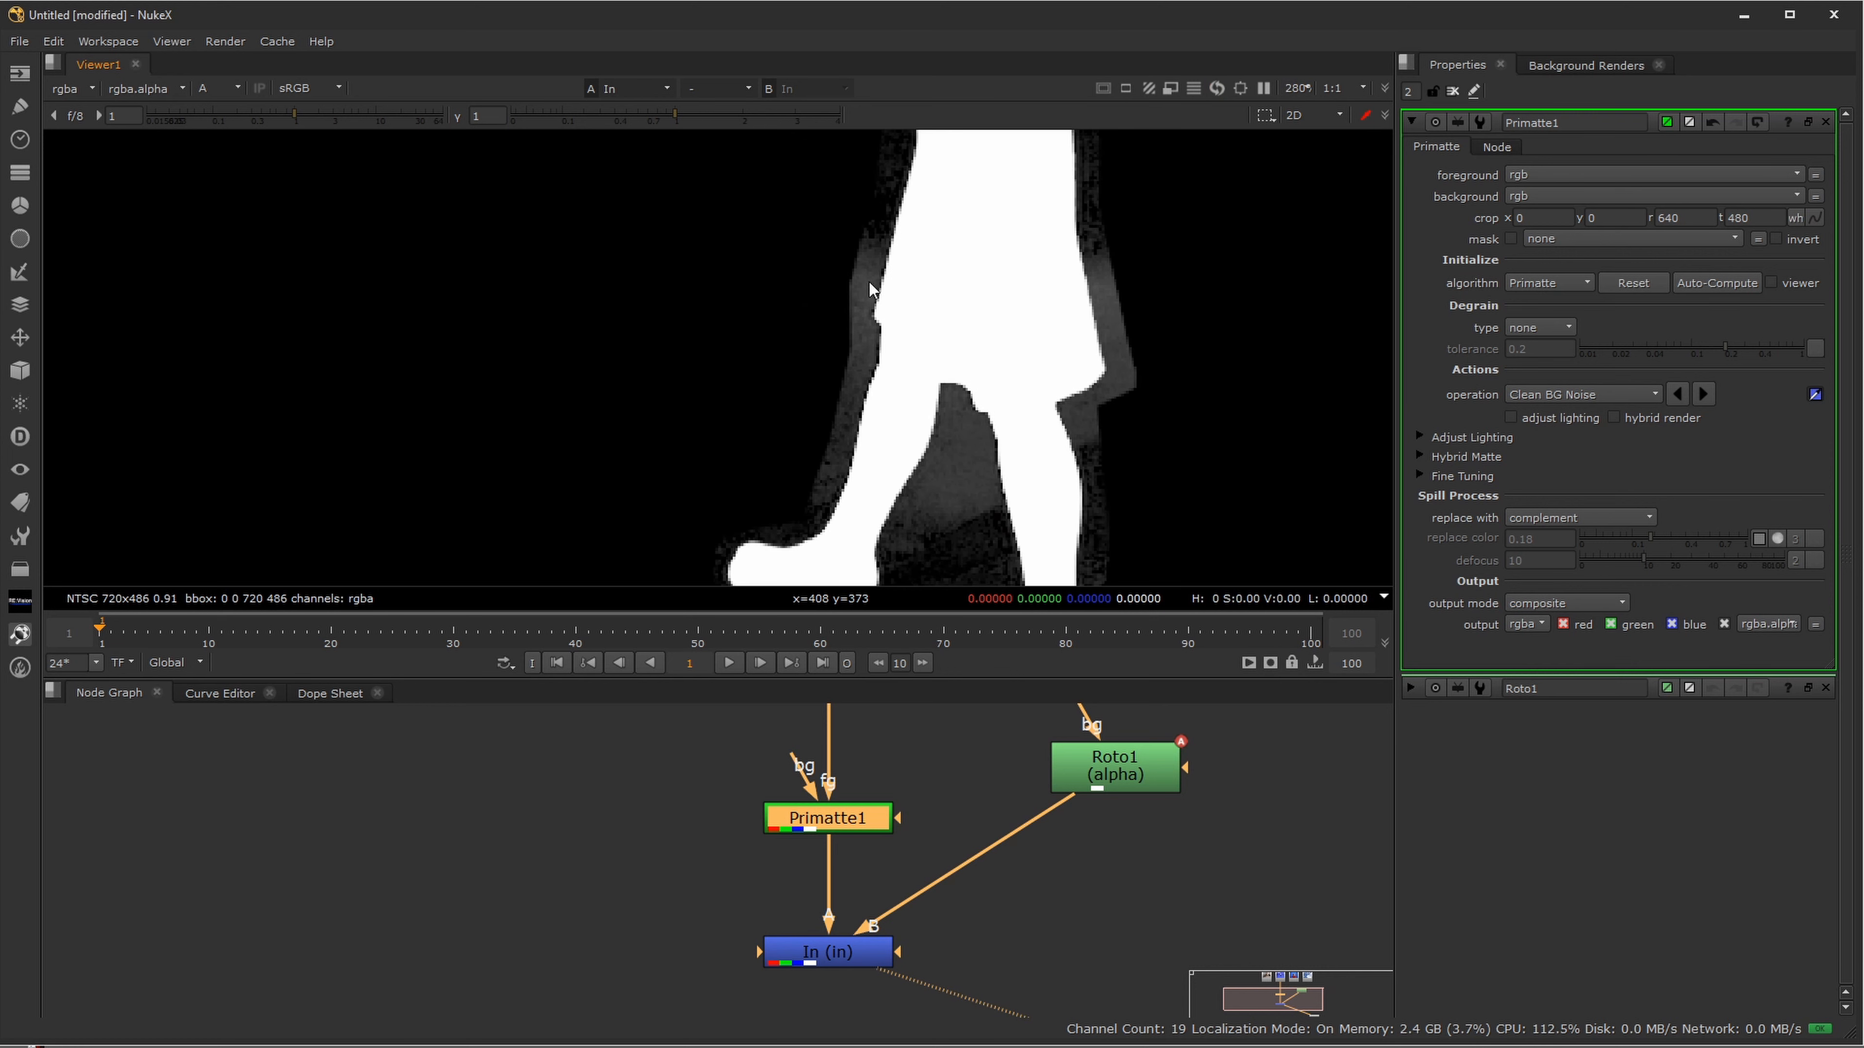
pyautogui.scroll(-5, 1028, 395)
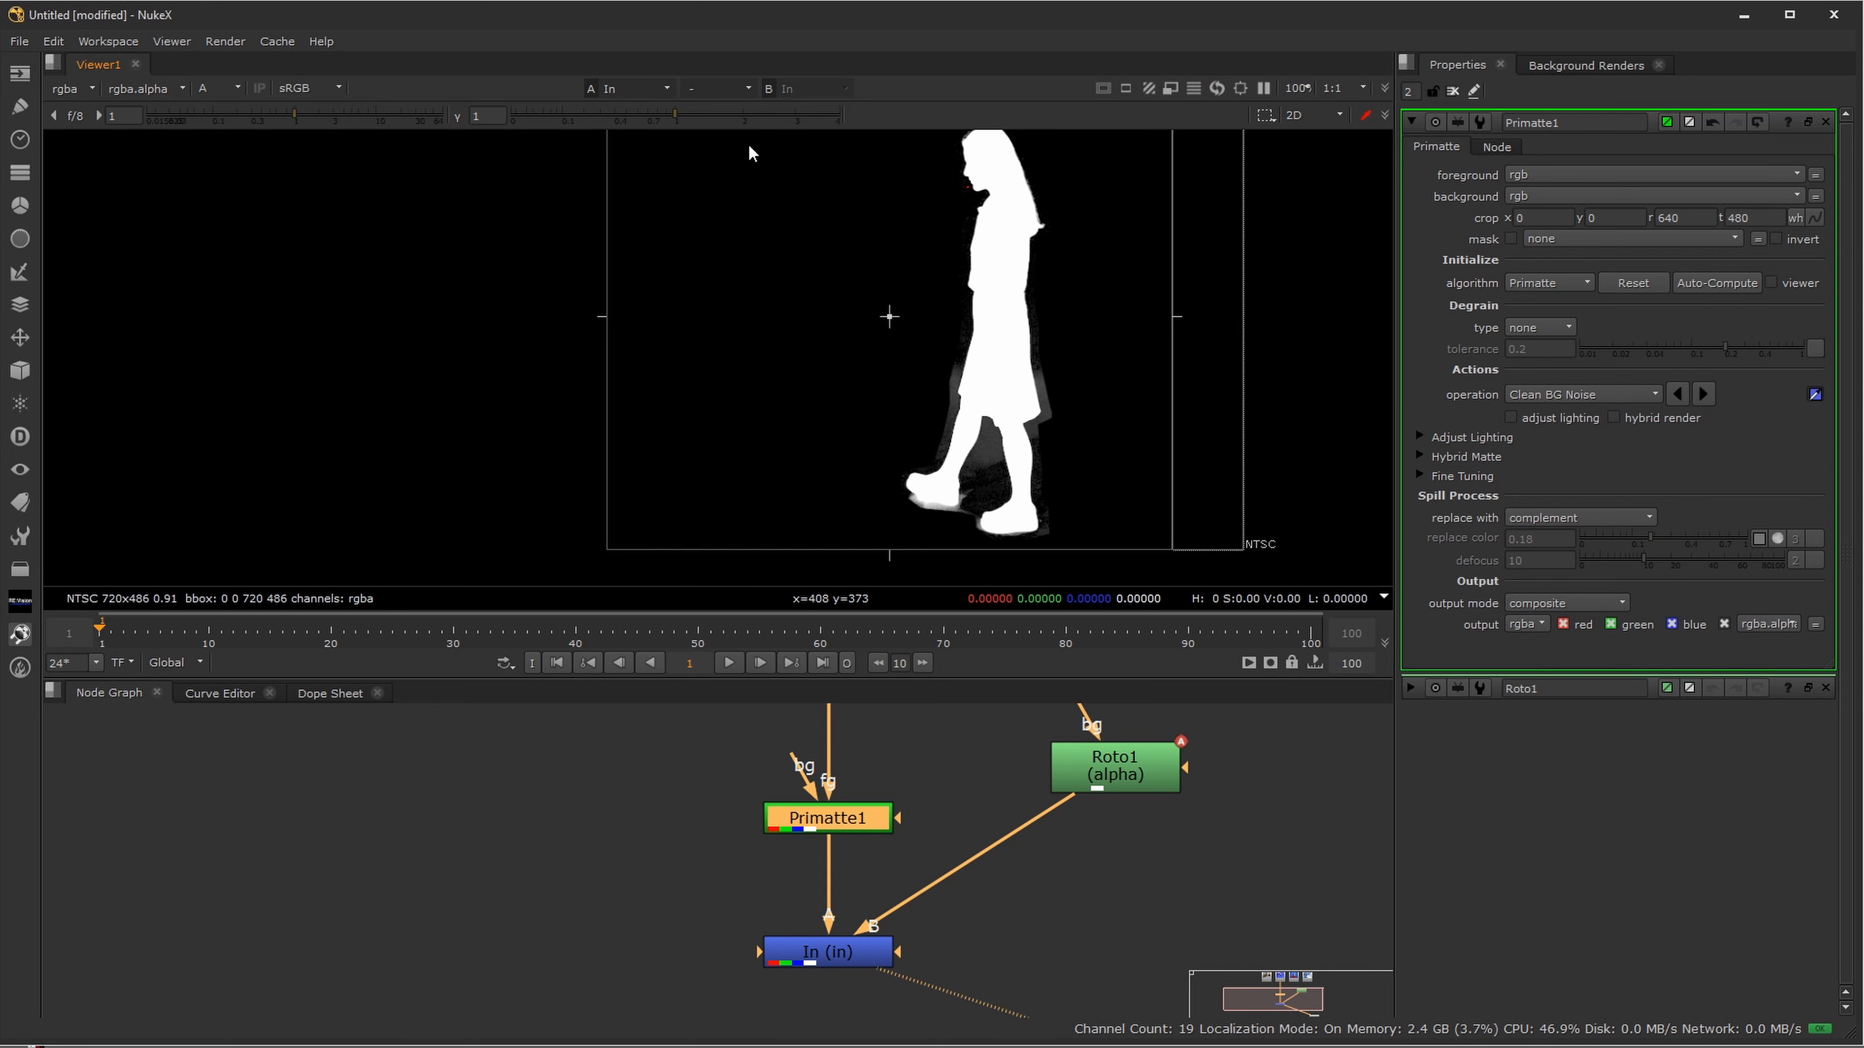
pyautogui.moveTo(675, 117); pyautogui.dragTo(844, 137)
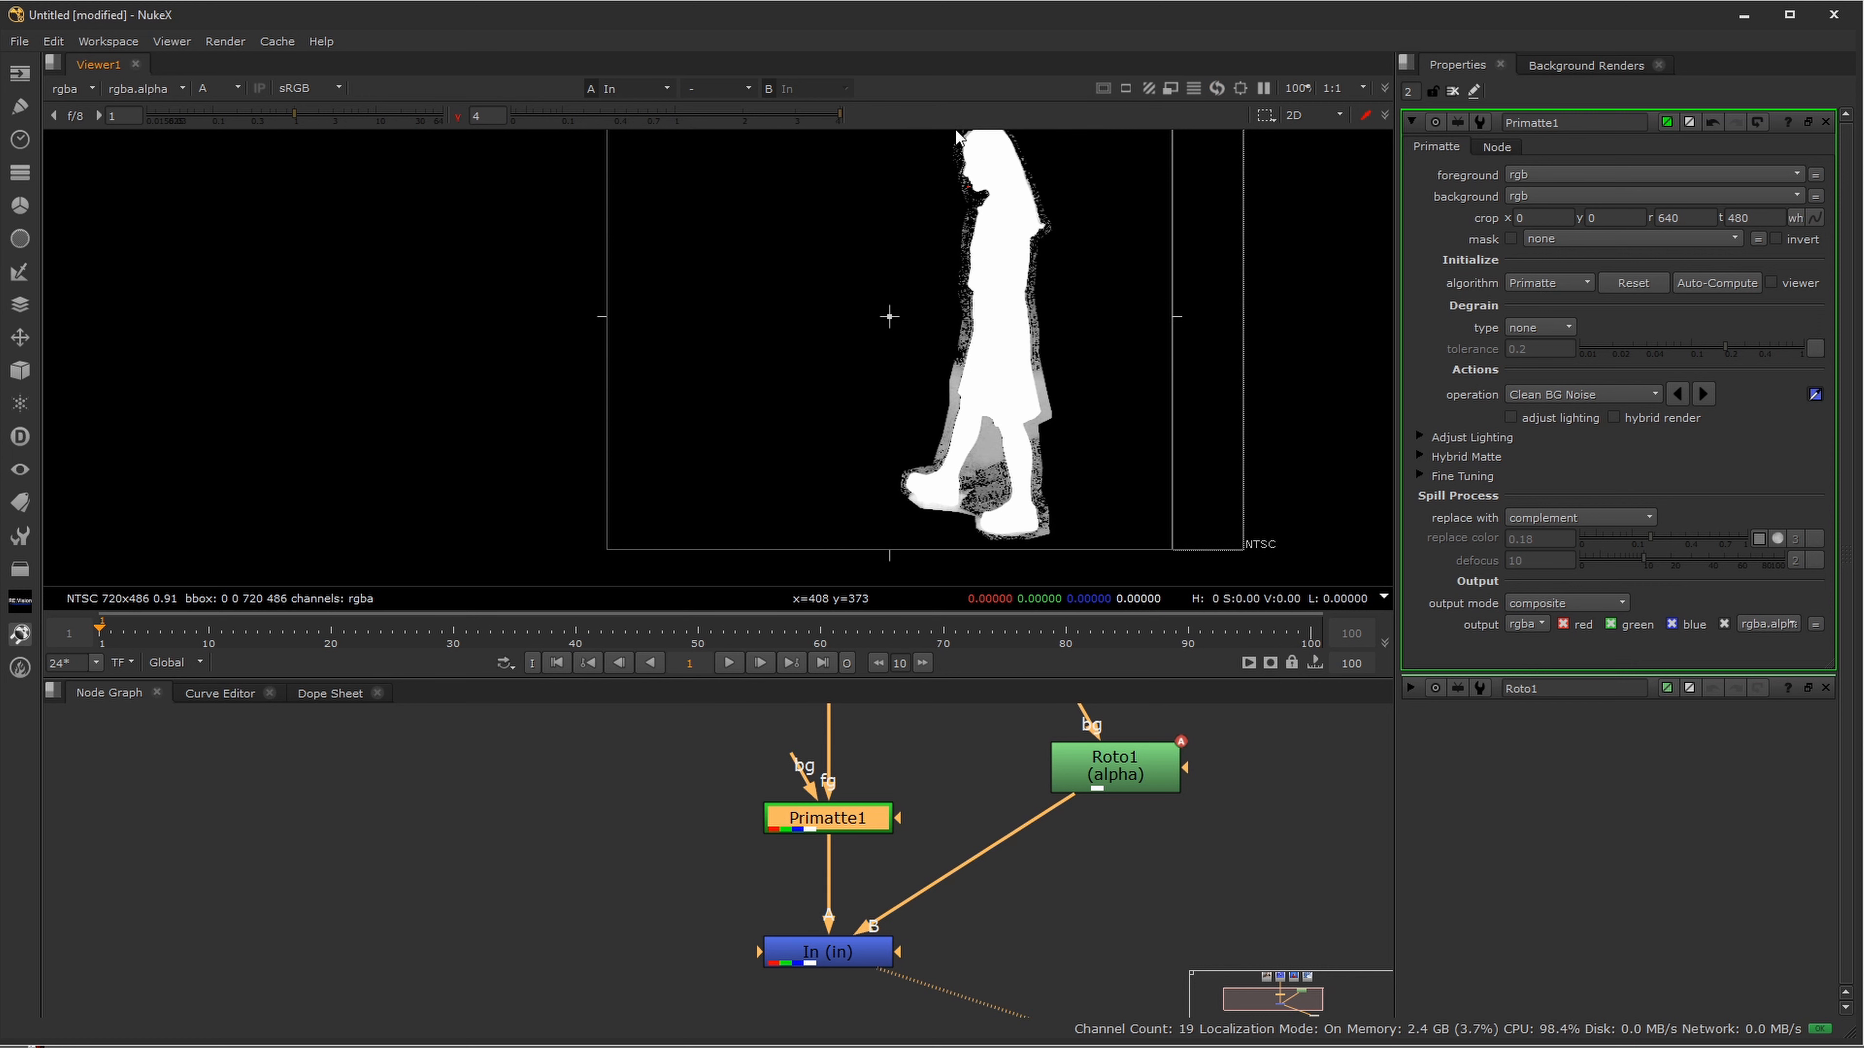
pyautogui.moveTo(1037, 293); pyautogui.dragTo(1008, 420)
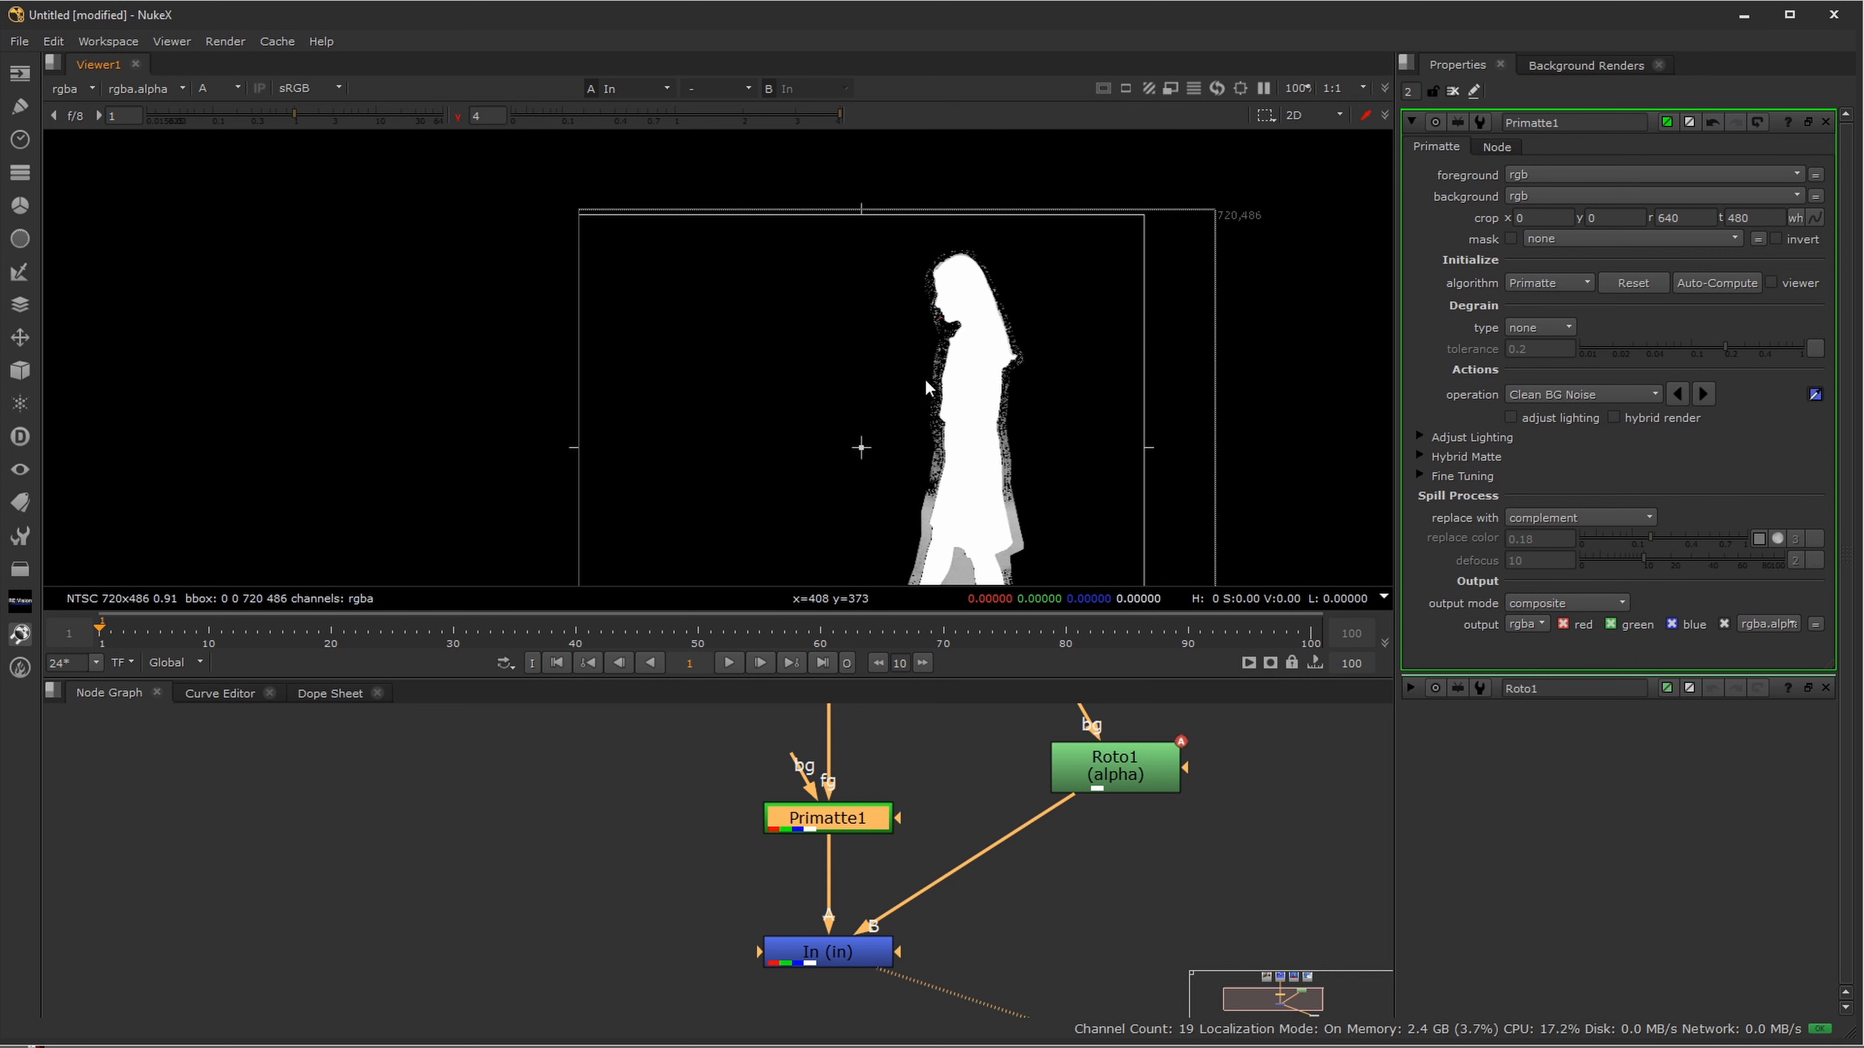
pyautogui.moveTo(977, 552); pyautogui.dragTo(918, 403)
pyautogui.scroll(3, 921, 411)
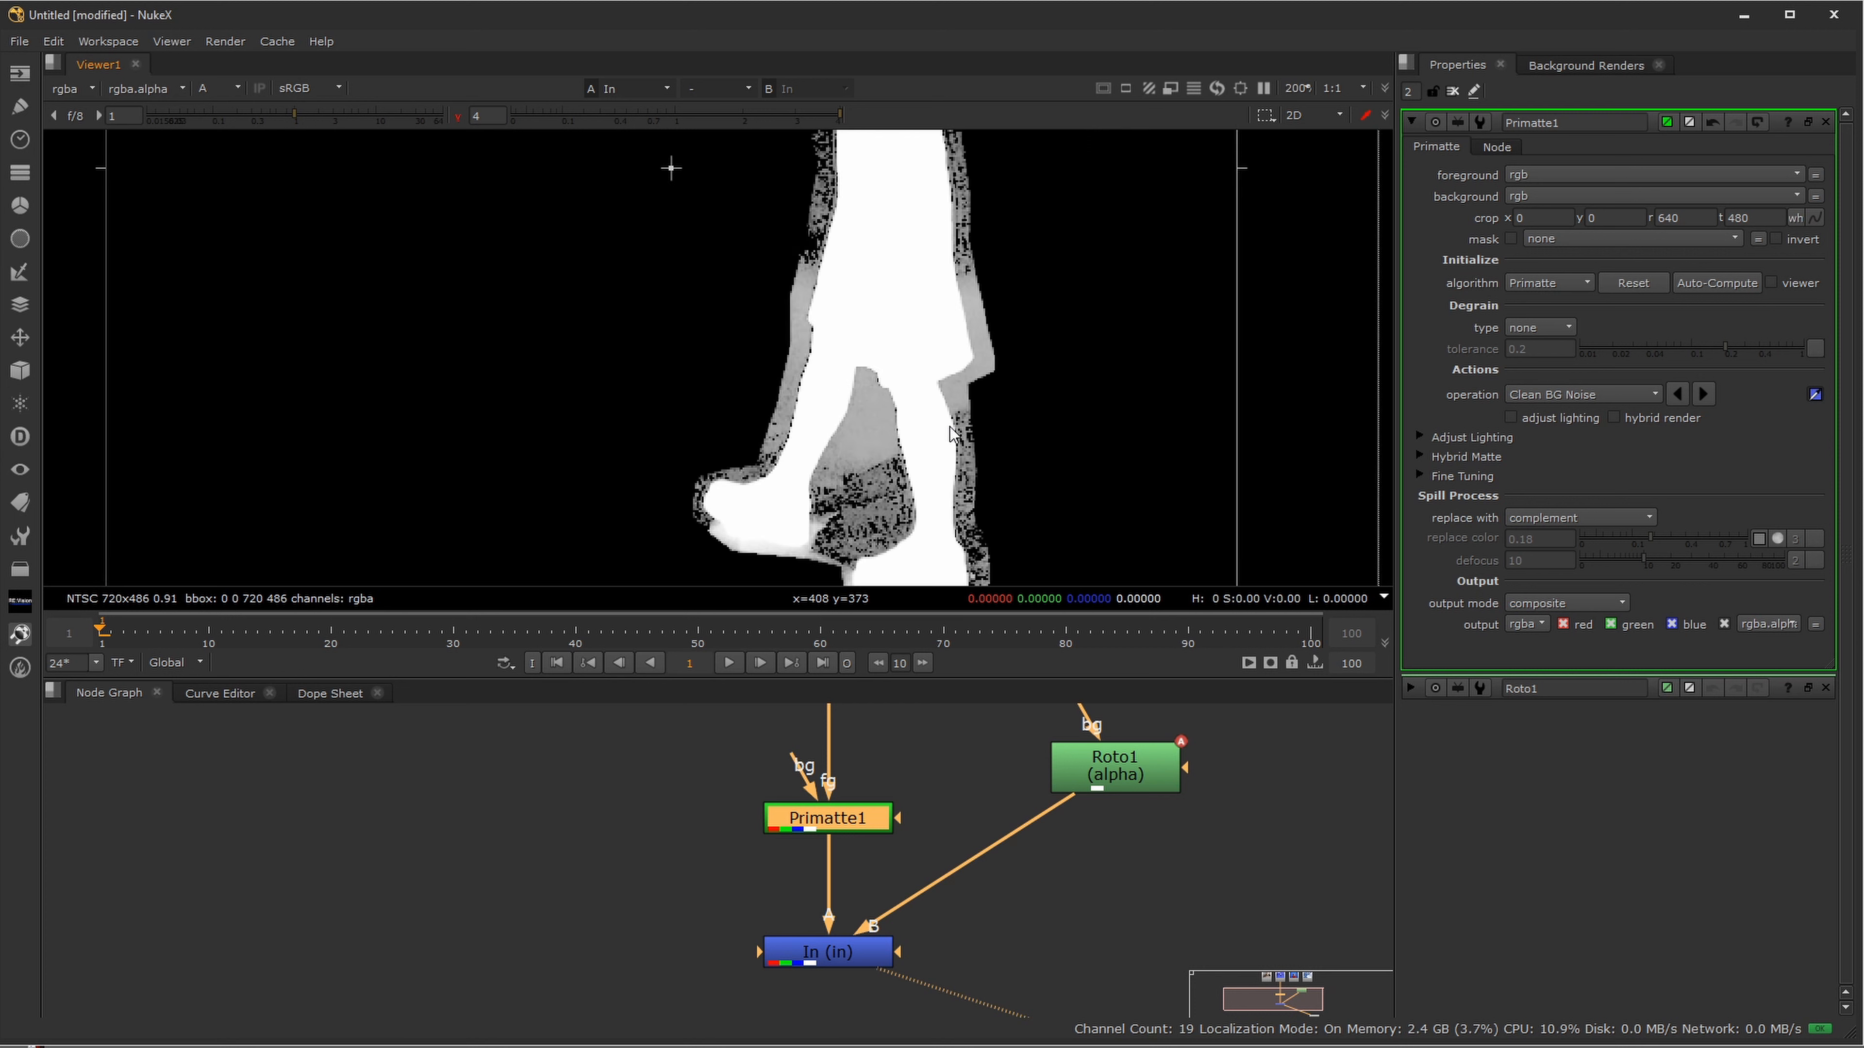
pyautogui.click(459, 117)
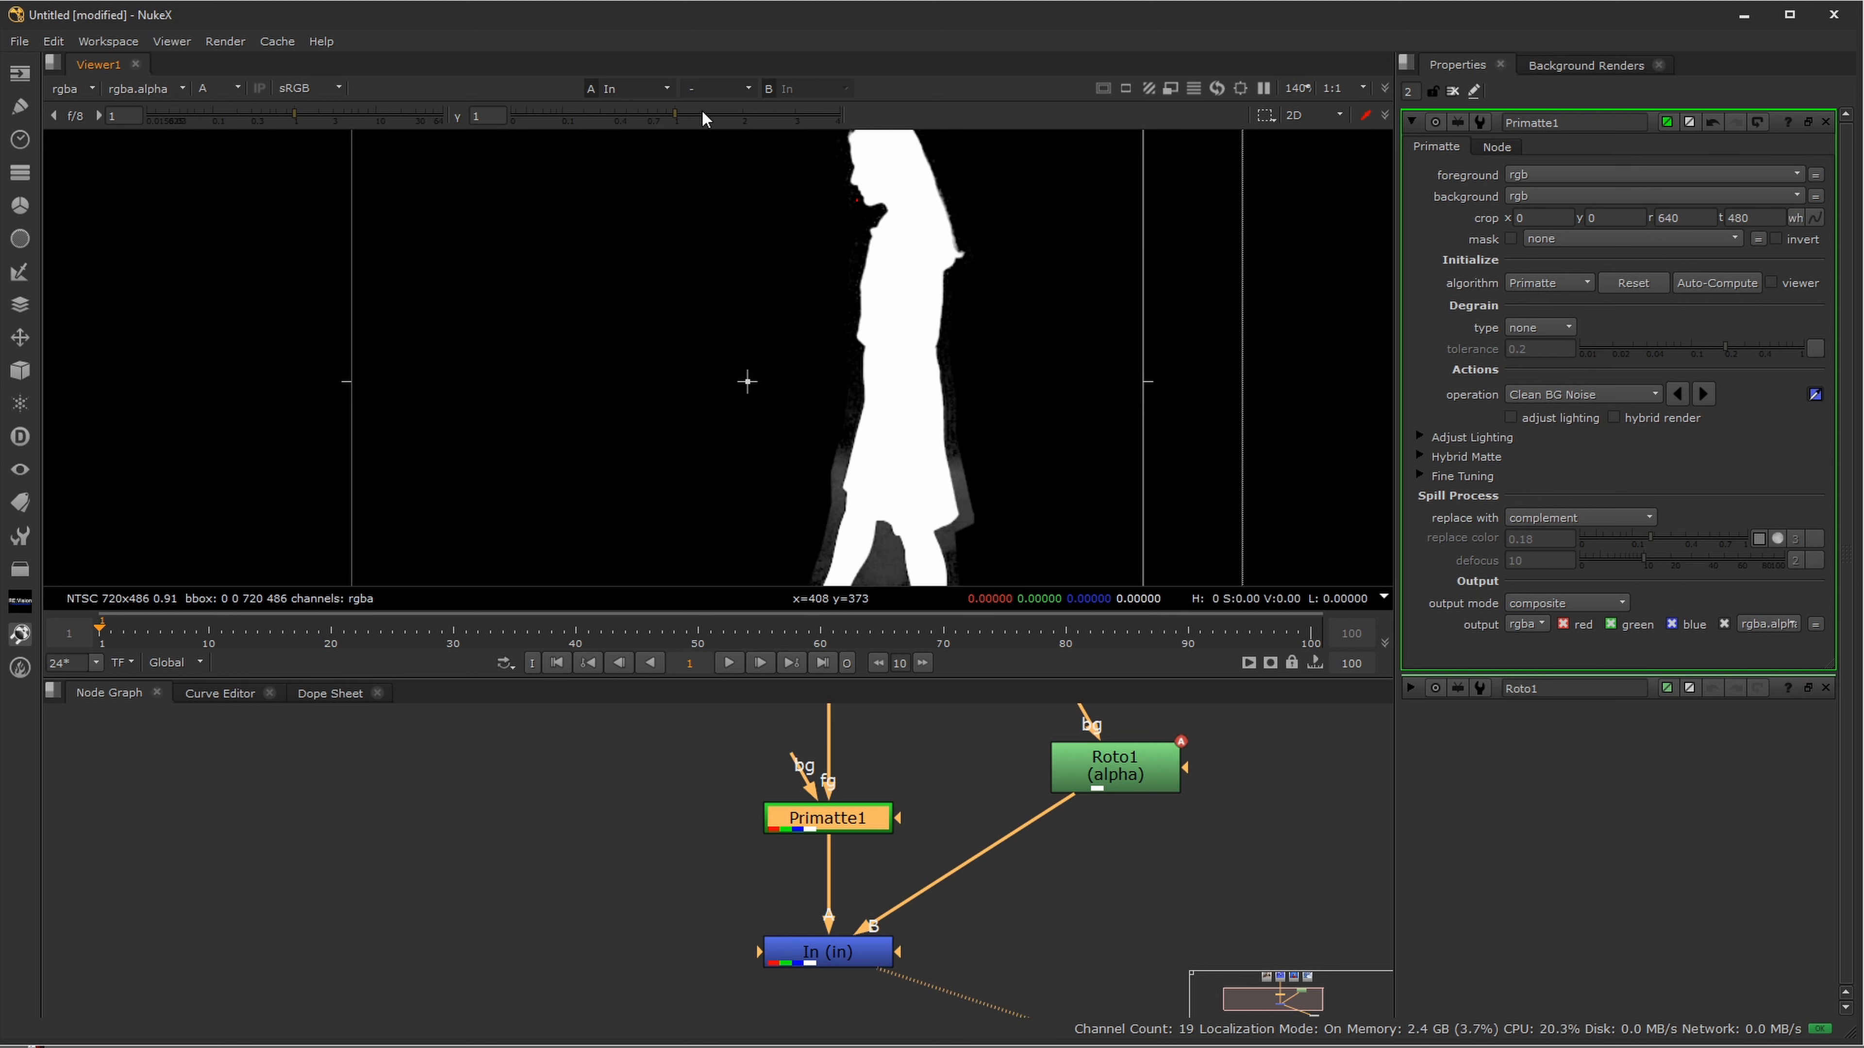
pyautogui.moveTo(703, 115); pyautogui.dragTo(930, 138)
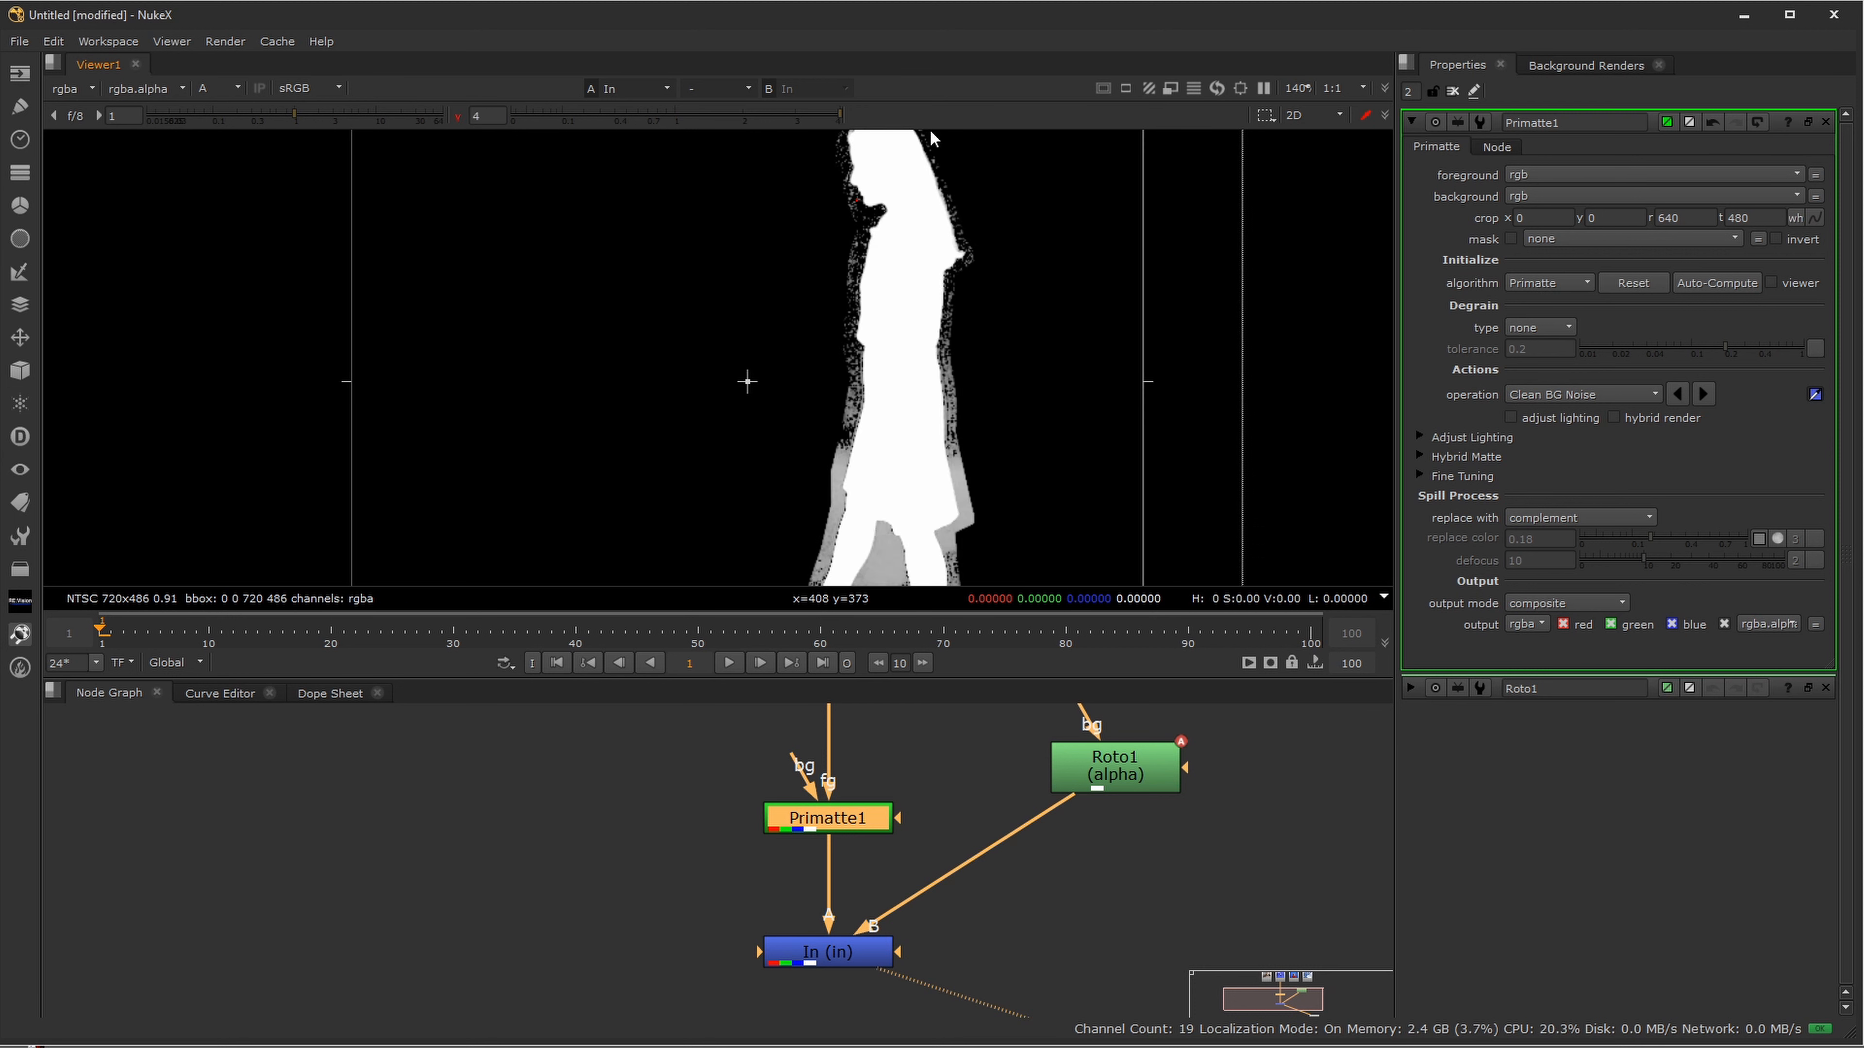
pyautogui.click(456, 118)
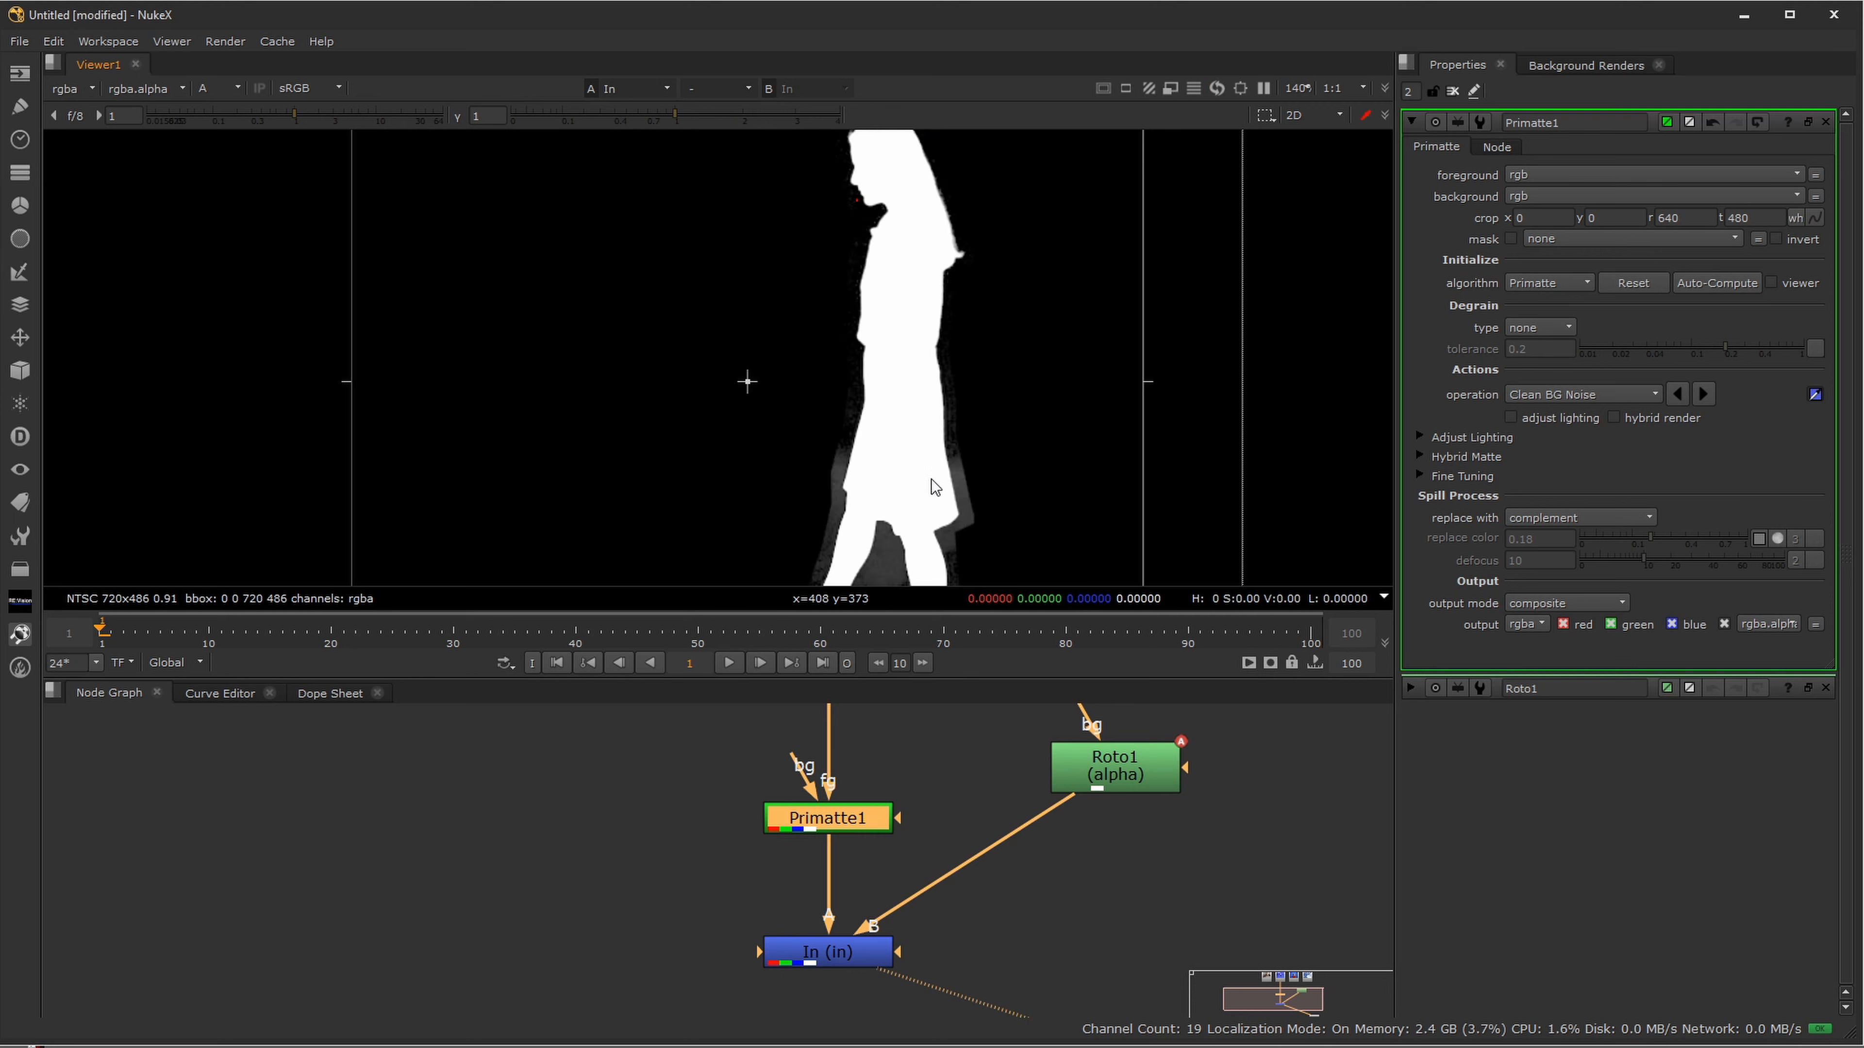
# - Sample the grey fringe behind the woman's skirt with Clean BG Noise
pyautogui.scroll(-2, 931, 481)
pyautogui.moveTo(945, 490); pyautogui.dragTo(903, 351)
pyautogui.scroll(4, 877, 433)
pyautogui.scroll(2, 877, 431)
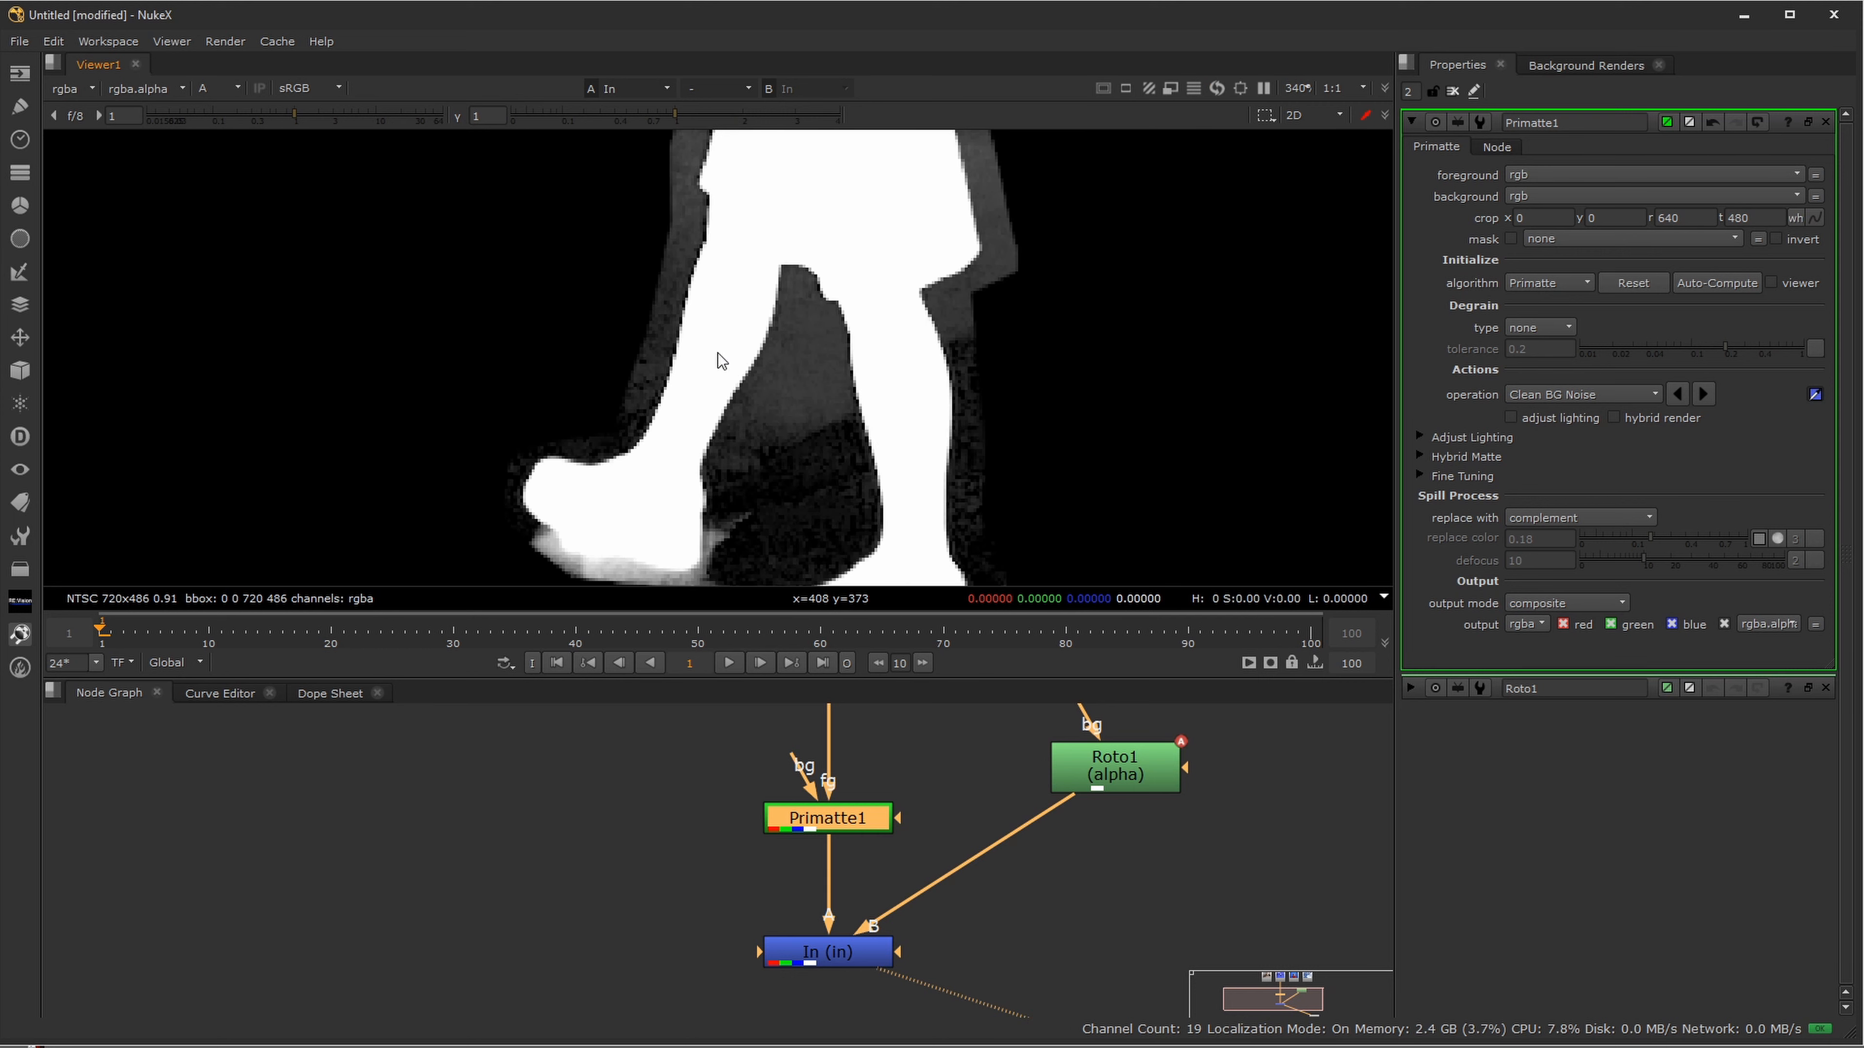
pyautogui.moveTo(862, 283); pyautogui.dragTo(840, 369)
pyautogui.moveTo(939, 196); pyautogui.dragTo(886, 396)
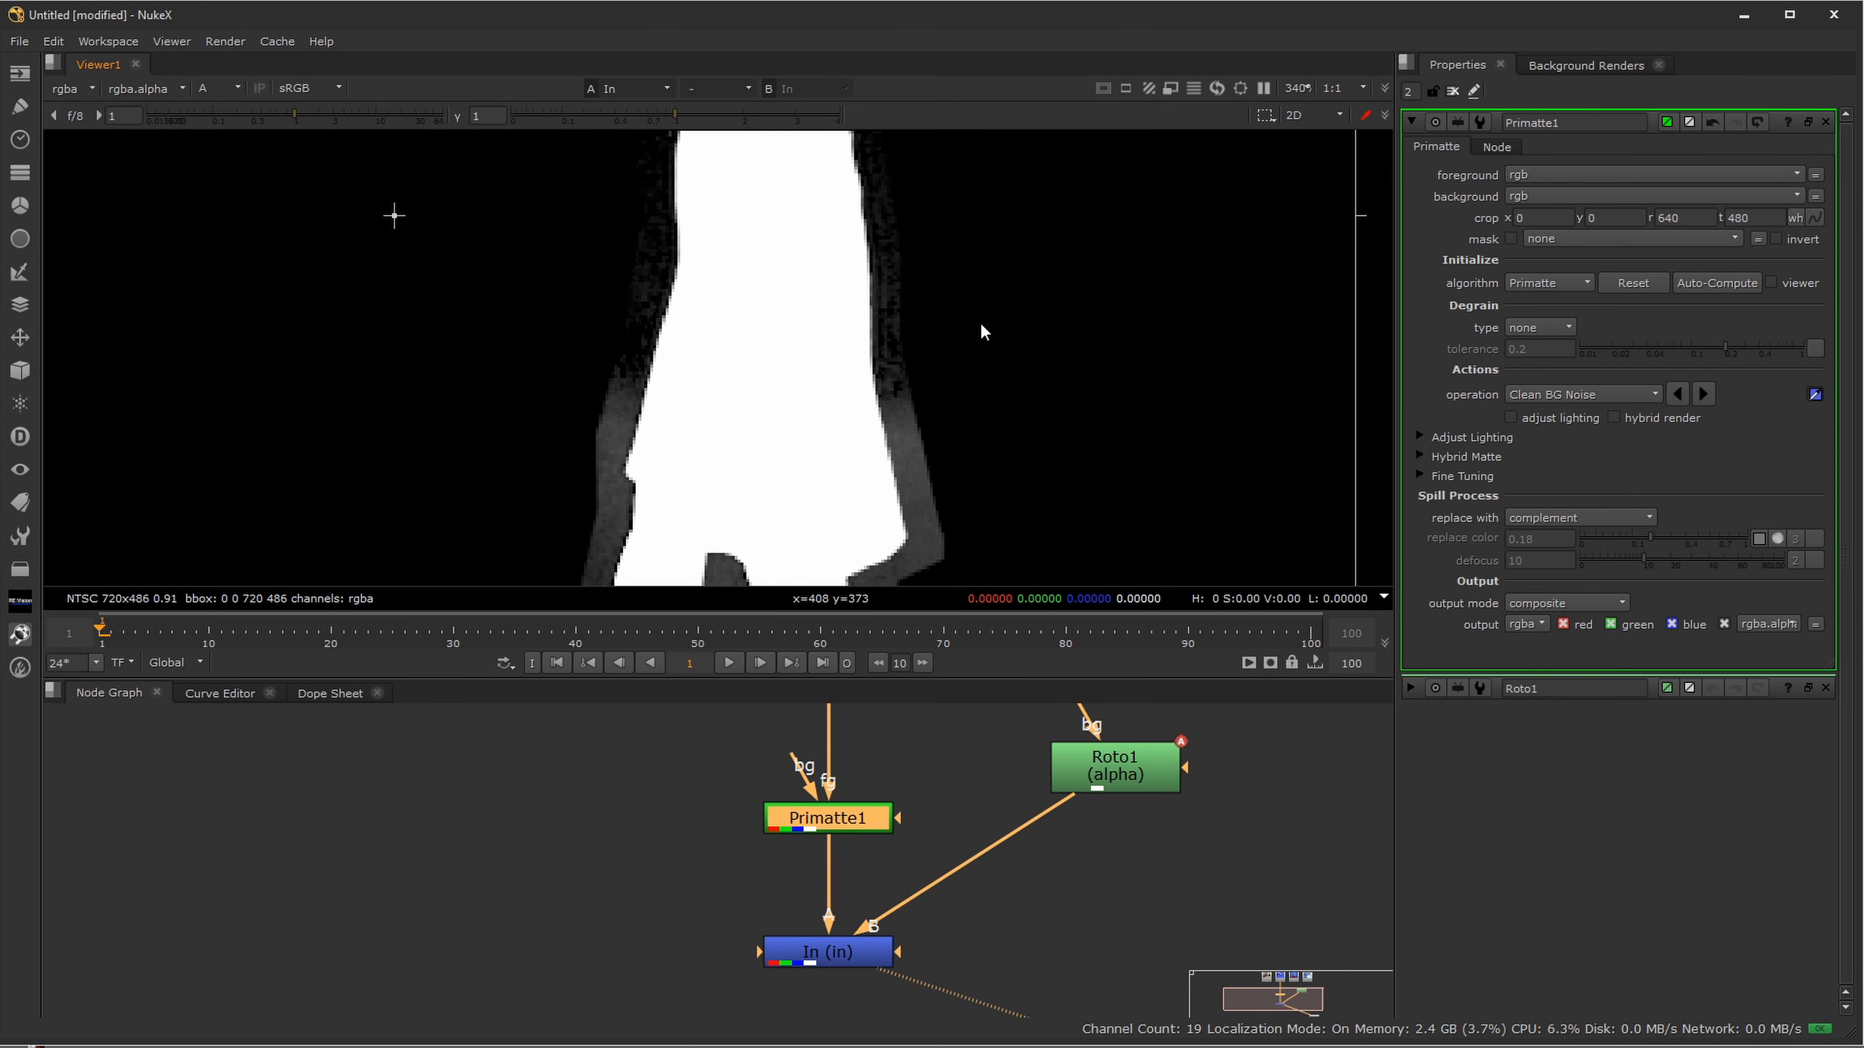
pyautogui.moveTo(986, 340); pyautogui.dragTo(967, 377)
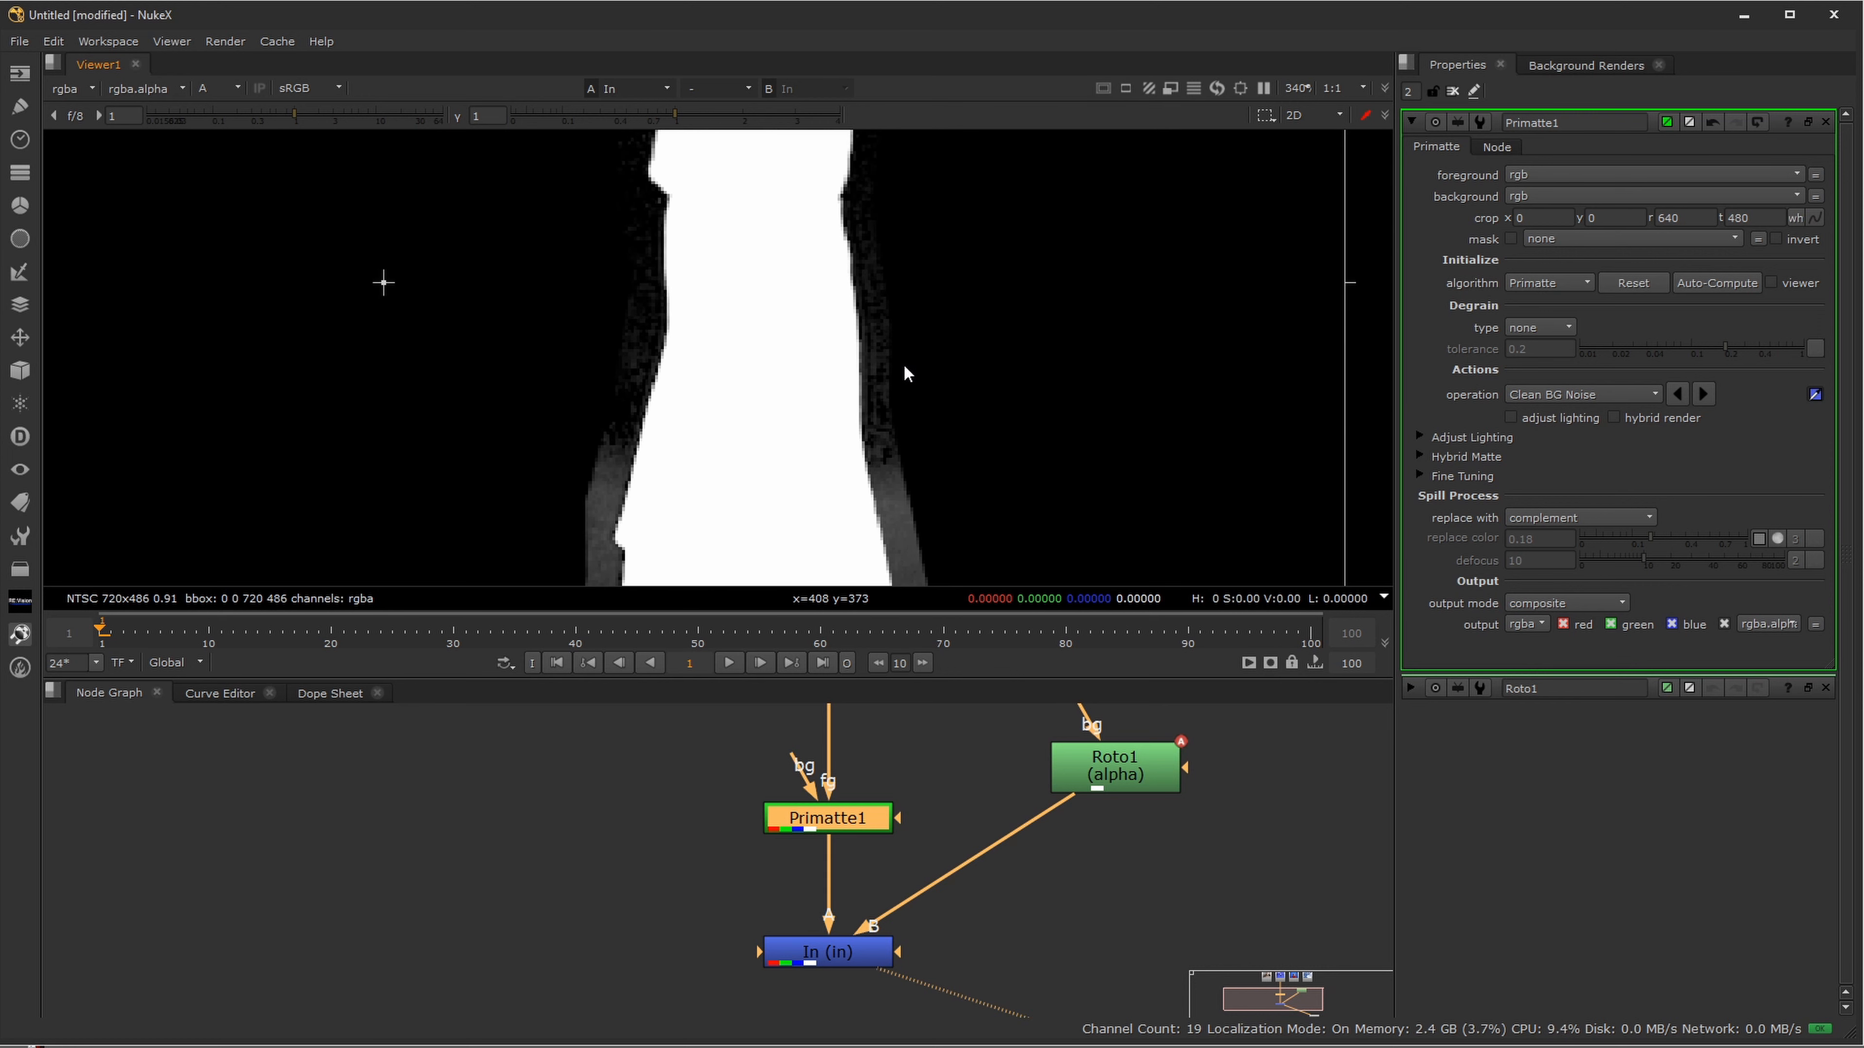
pyautogui.moveTo(952, 489); pyautogui.dragTo(901, 232)
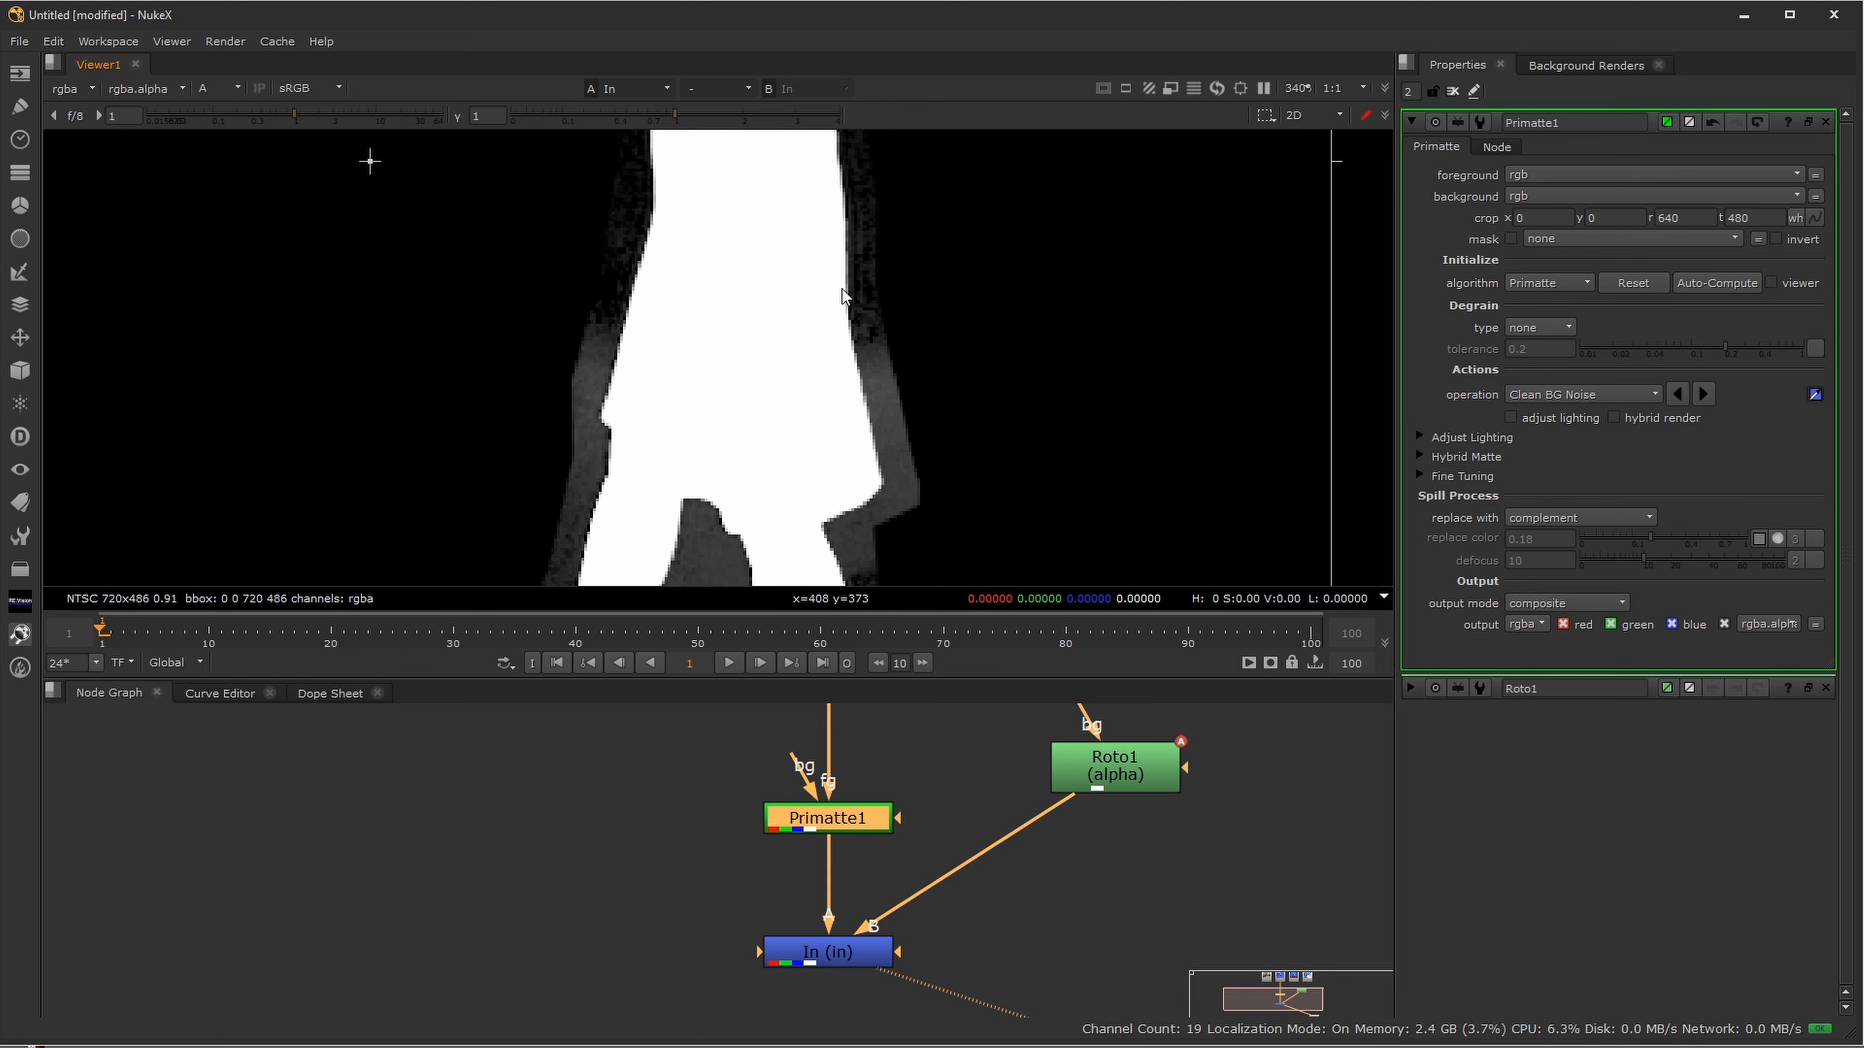
pyautogui.moveTo(865, 232); pyautogui.dragTo(886, 406)
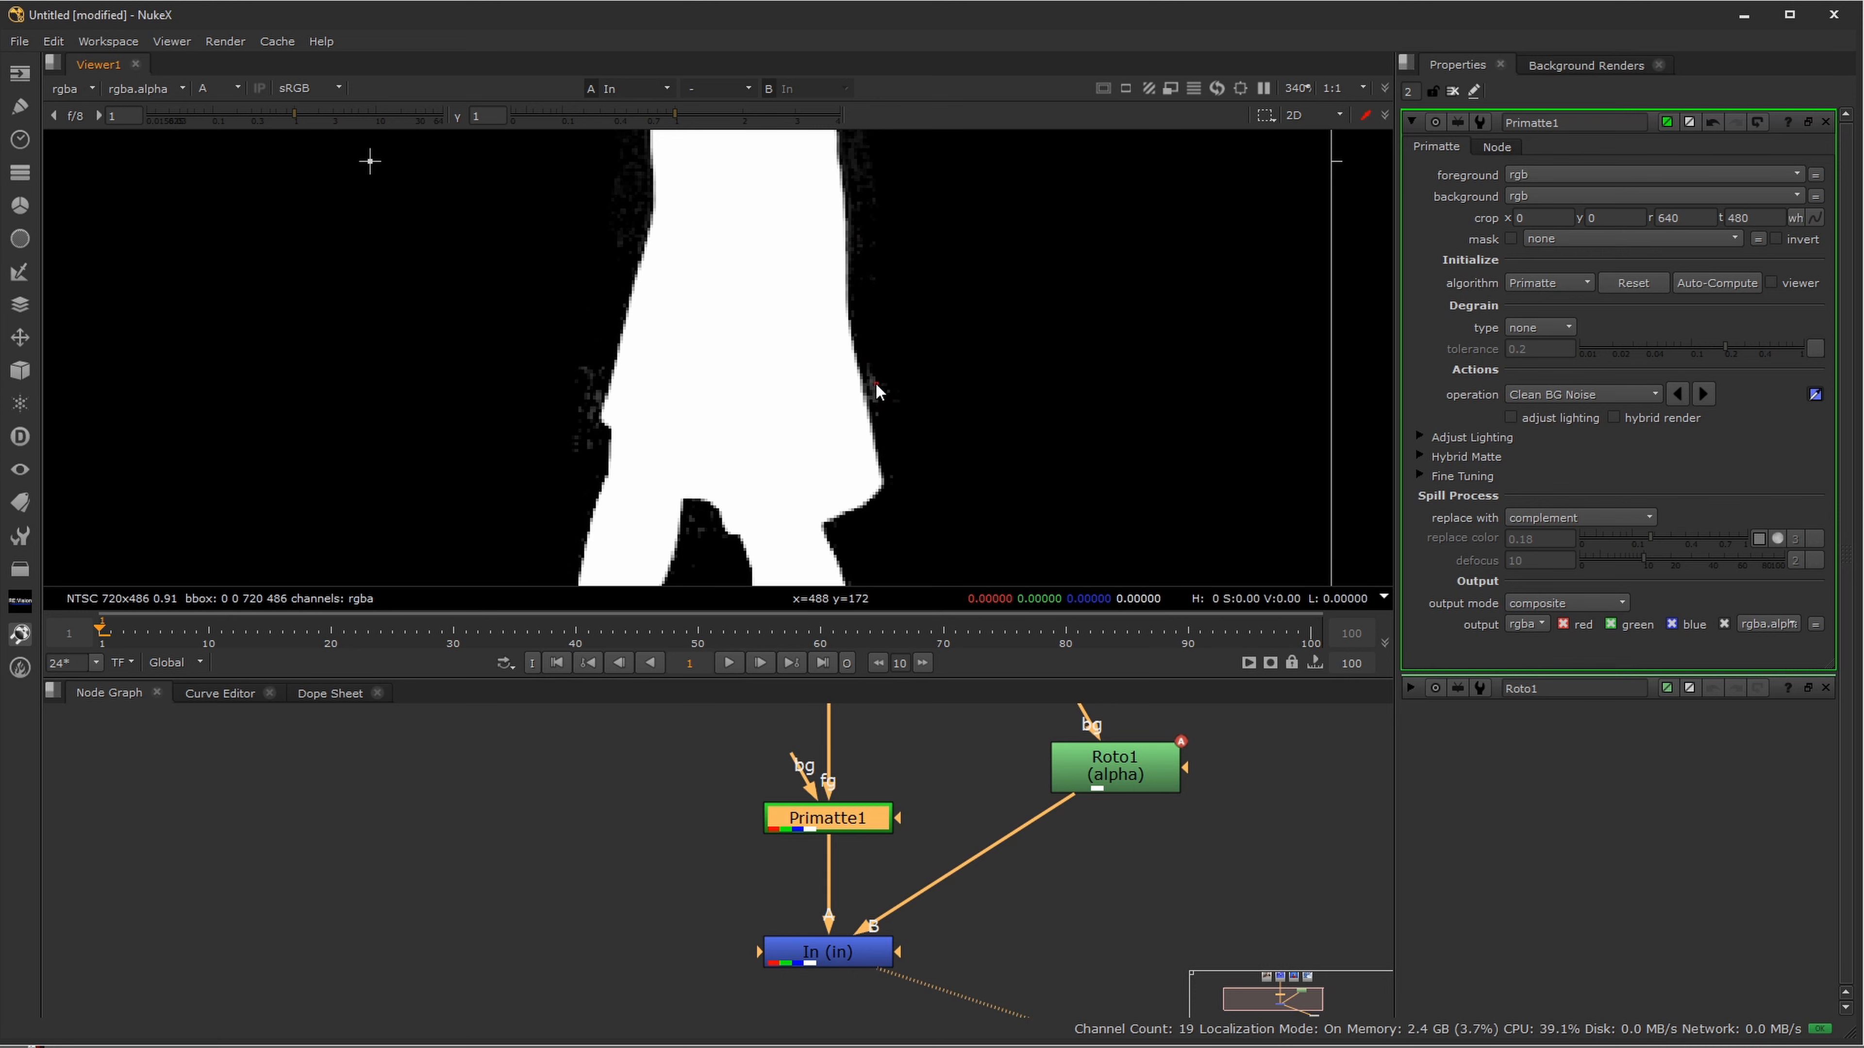
# - Check the matte around the feet and the whole figure, using viewer gamma 4, and reset the gamma to 1
pyautogui.scroll(-3, 881, 383)
pyautogui.moveTo(909, 405); pyautogui.dragTo(930, 229)
pyautogui.scroll(3, 709, 464)
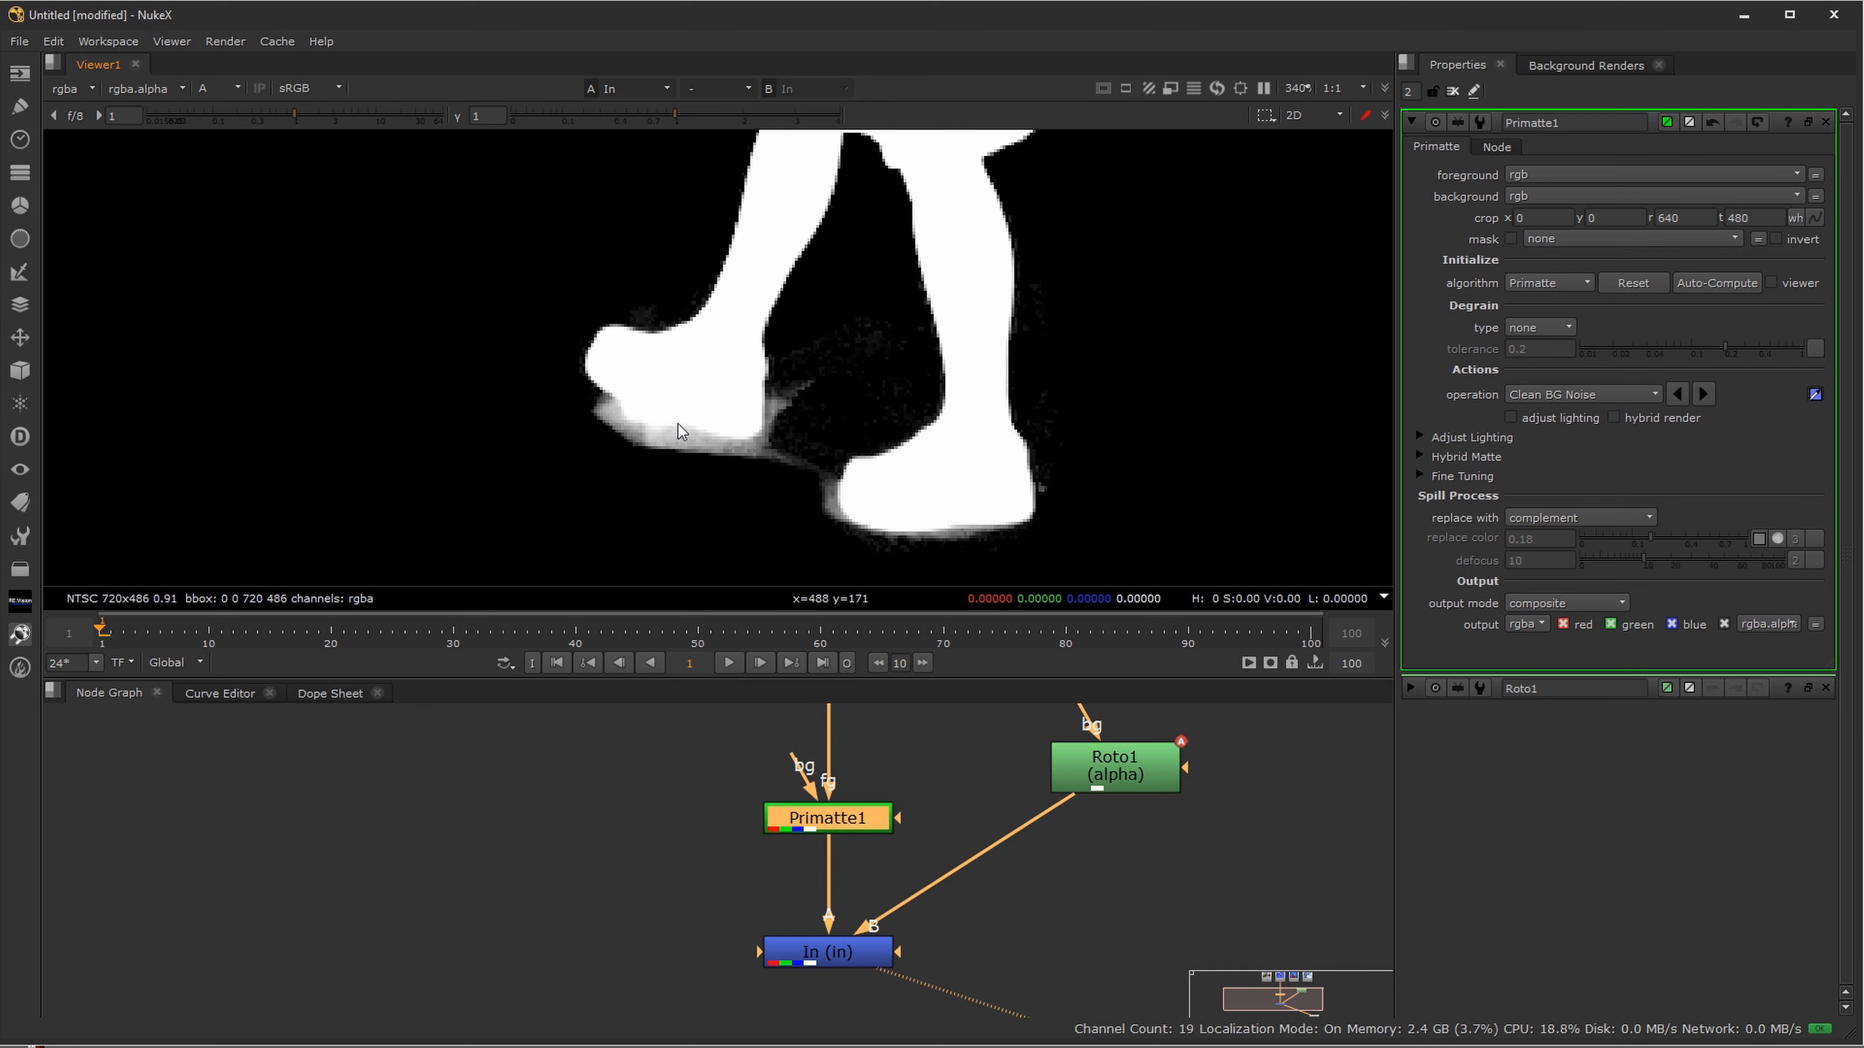
pyautogui.scroll(-2, 868, 398)
pyautogui.scroll(-4, 952, 250)
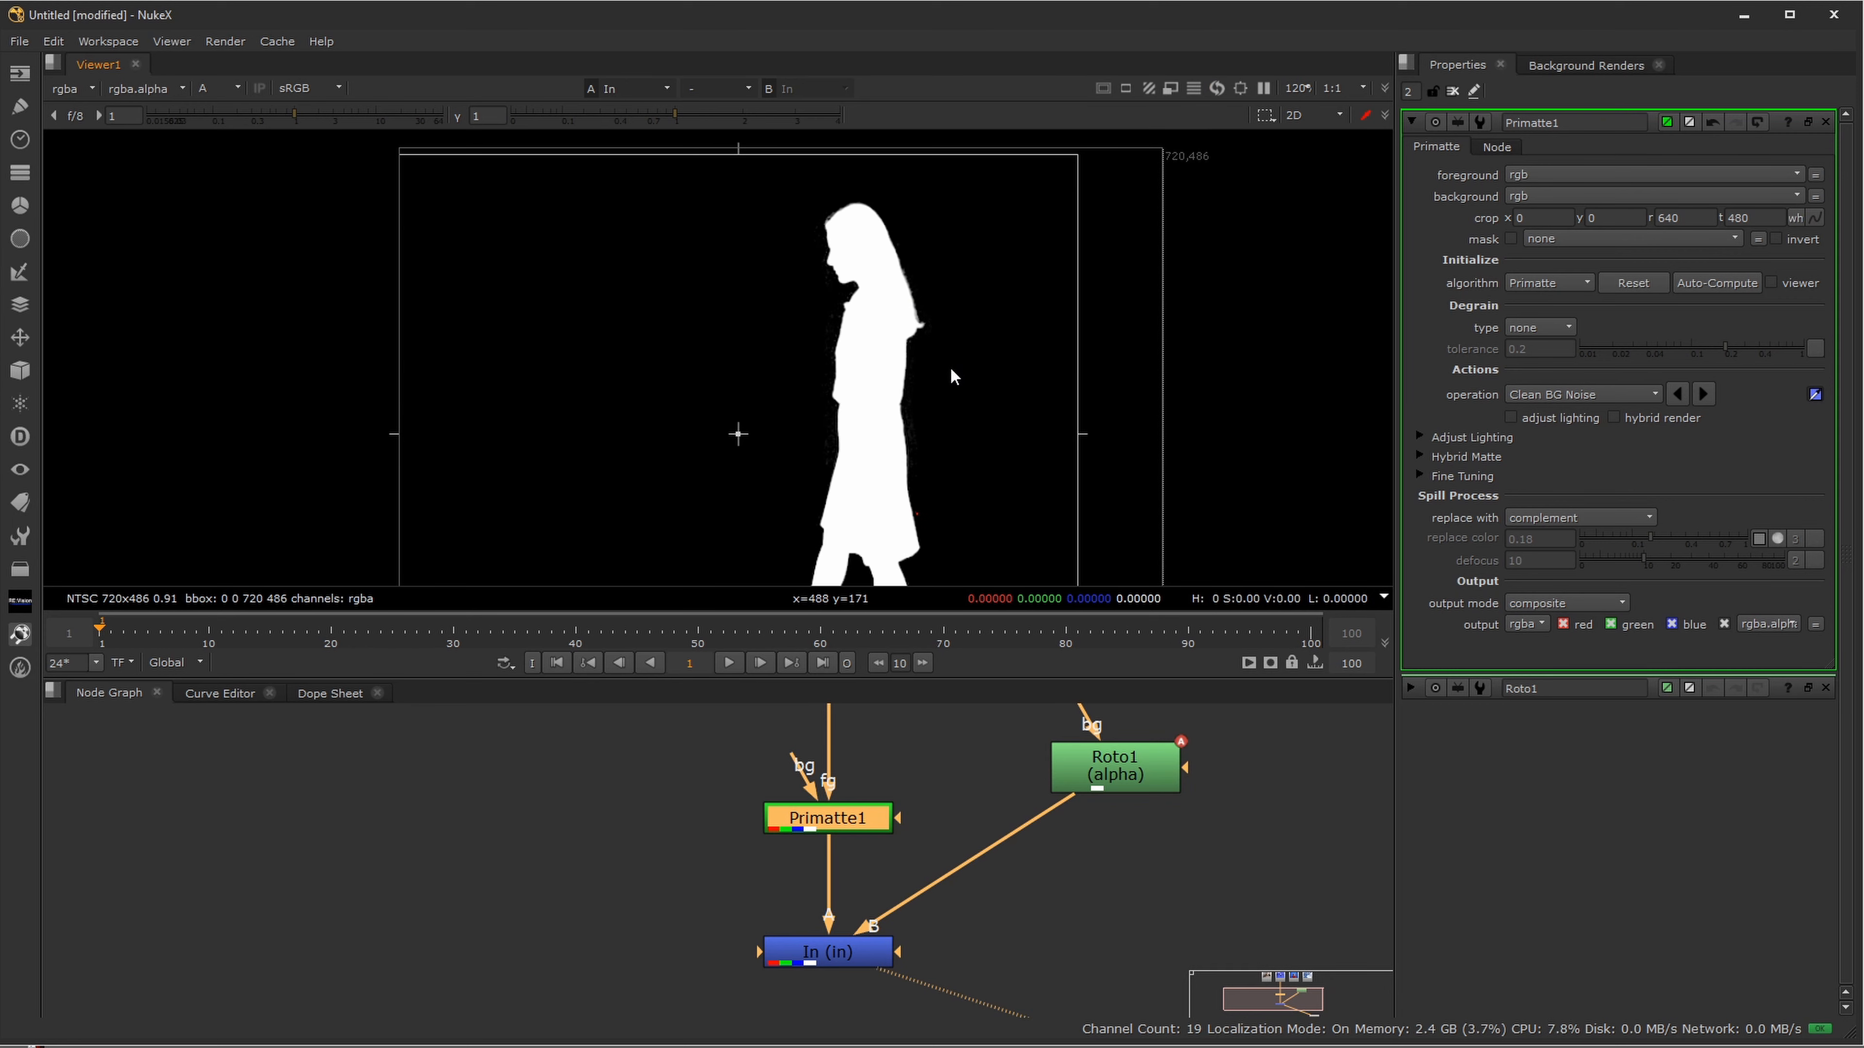
pyautogui.moveTo(701, 117); pyautogui.dragTo(957, 113)
pyautogui.moveTo(968, 374)
pyautogui.mouseDown()
pyautogui.moveTo(981, 244)
pyautogui.moveTo(949, 389)
pyautogui.mouseUp()
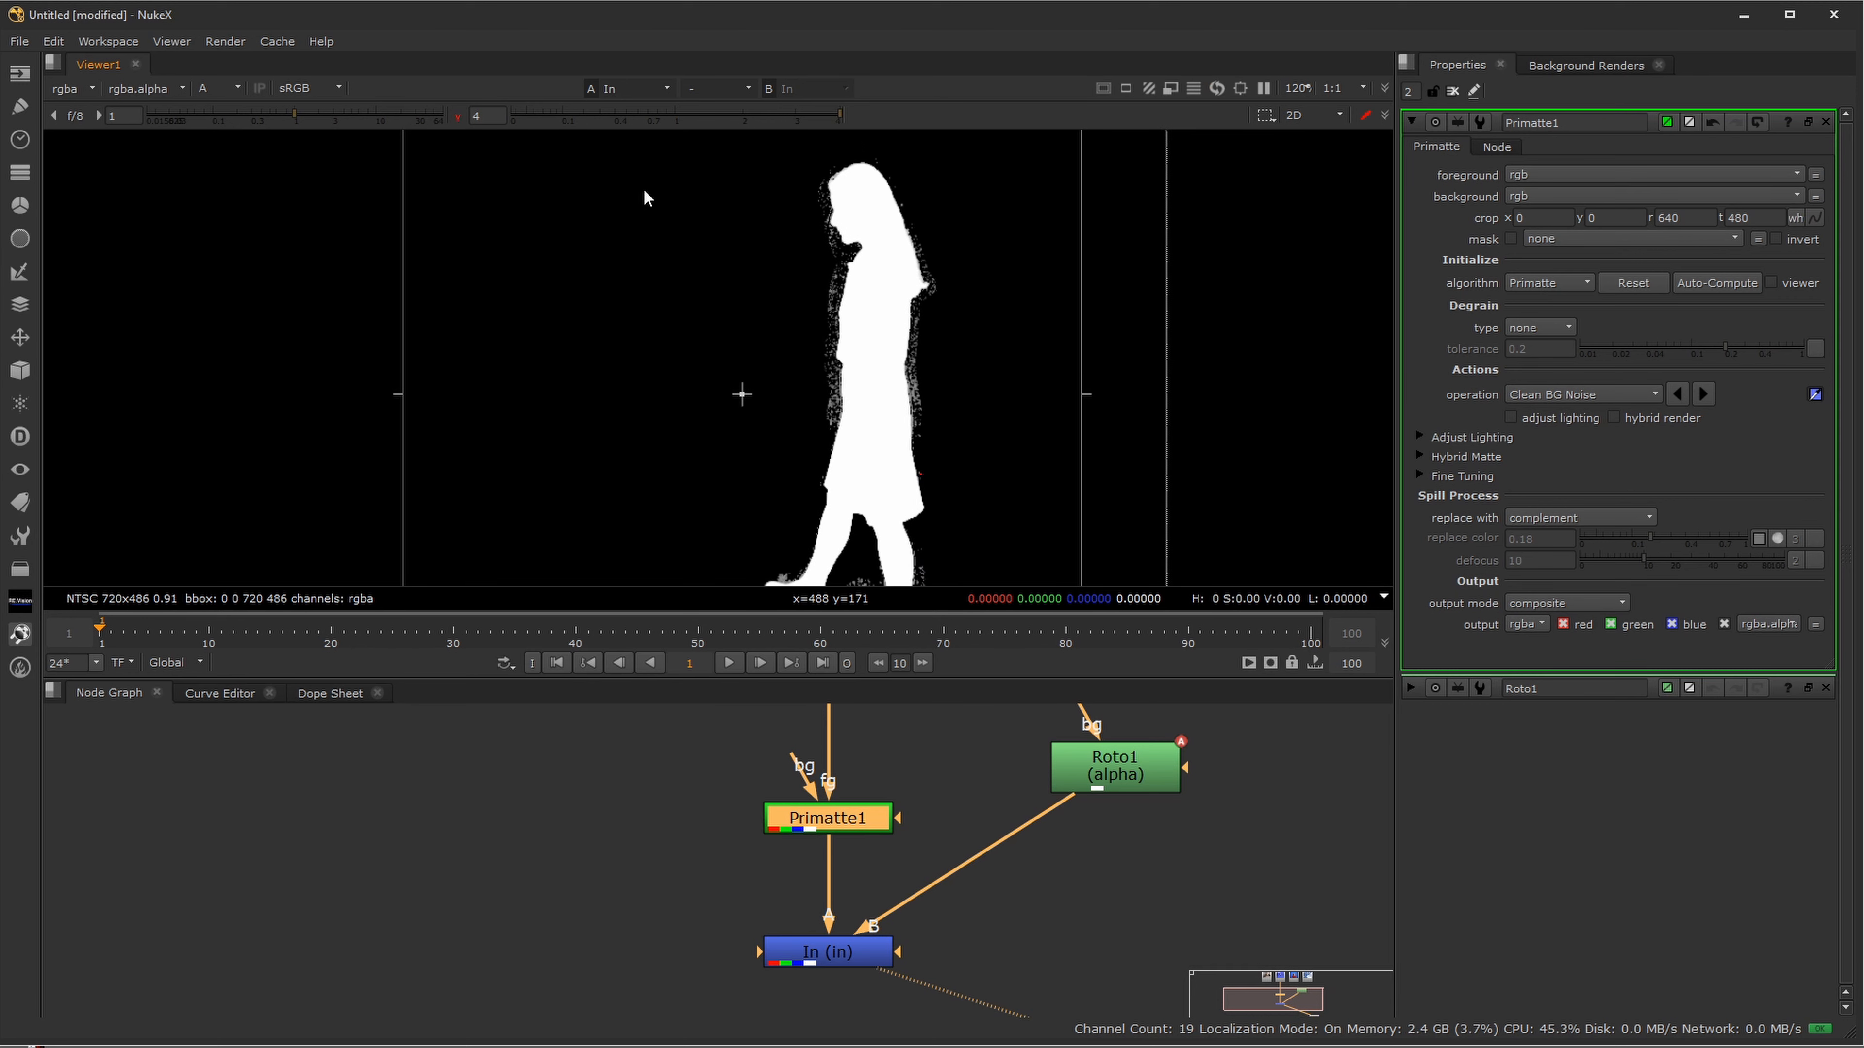
pyautogui.click(458, 116)
# - Inspect the faint noise beside the woman's waist, and set the viewer gamma to 0 to check the matte's solid areas
pyautogui.scroll(6, 926, 376)
pyautogui.scroll(3, 932, 382)
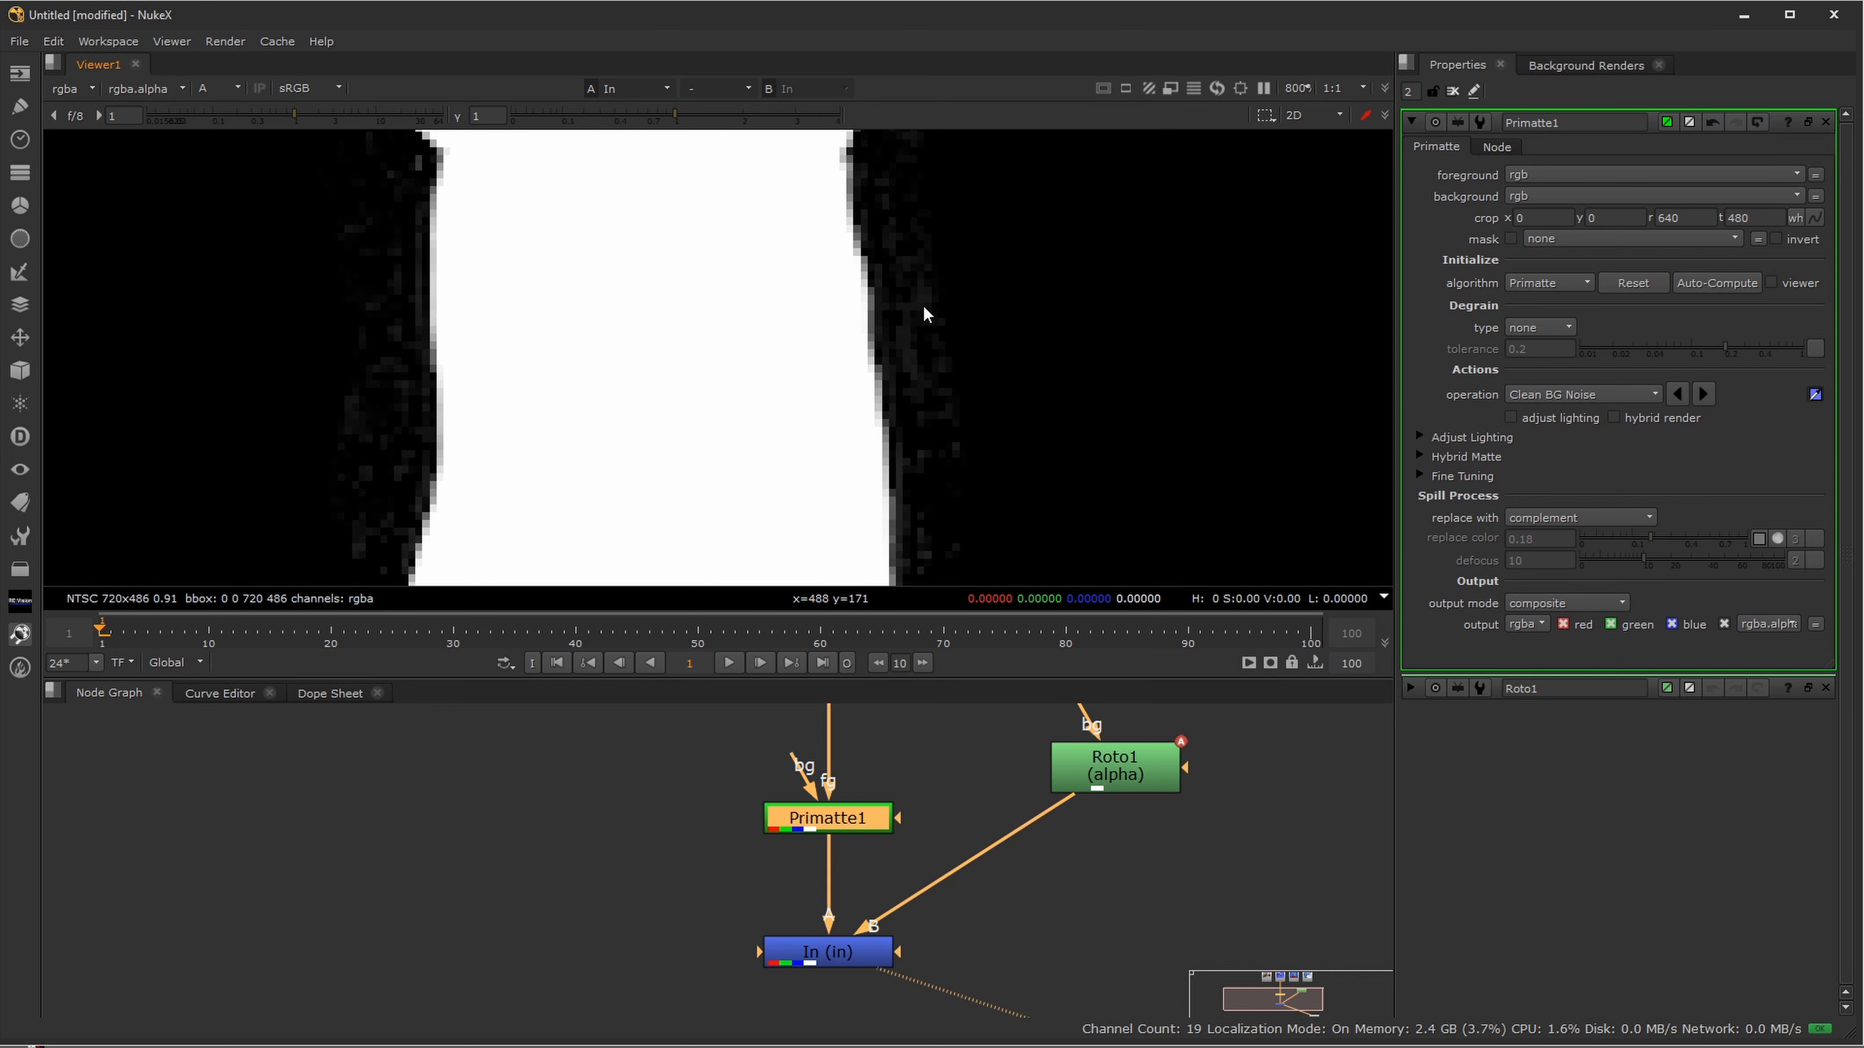
pyautogui.scroll(-7, 882, 279)
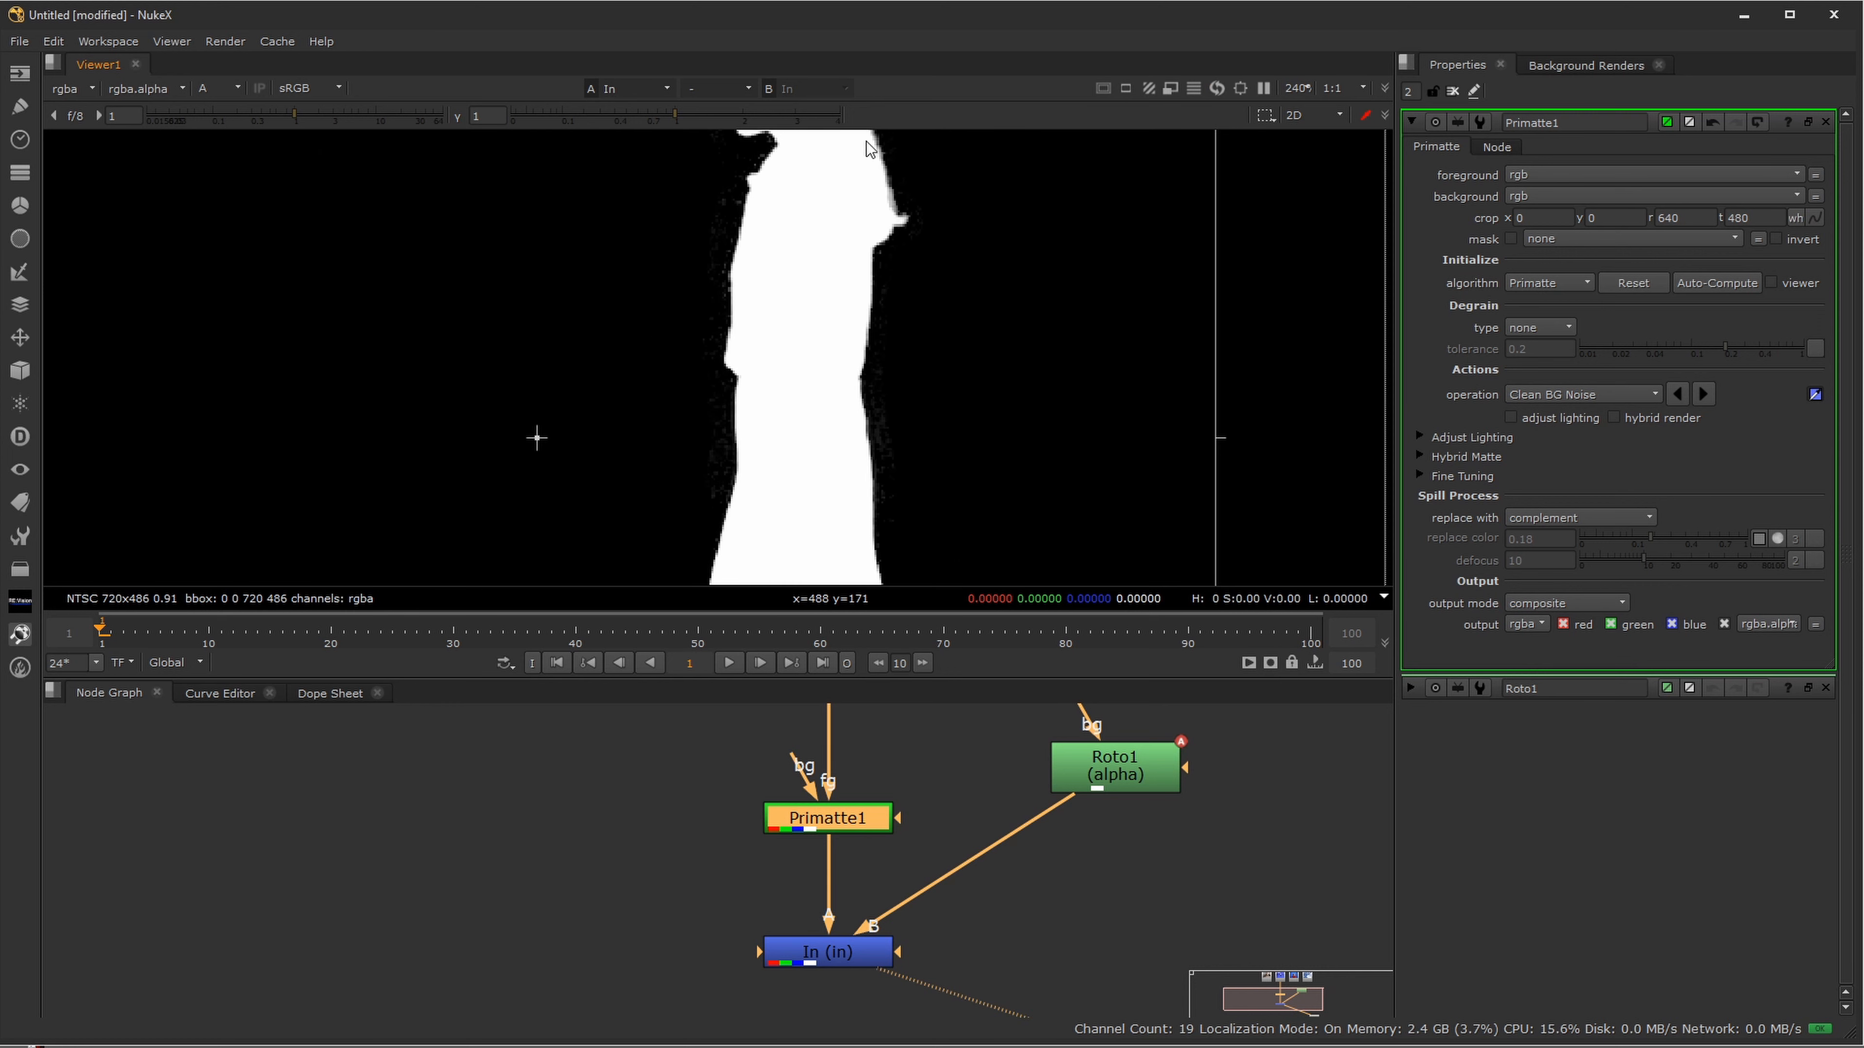
pyautogui.moveTo(676, 117); pyautogui.dragTo(457, 117)
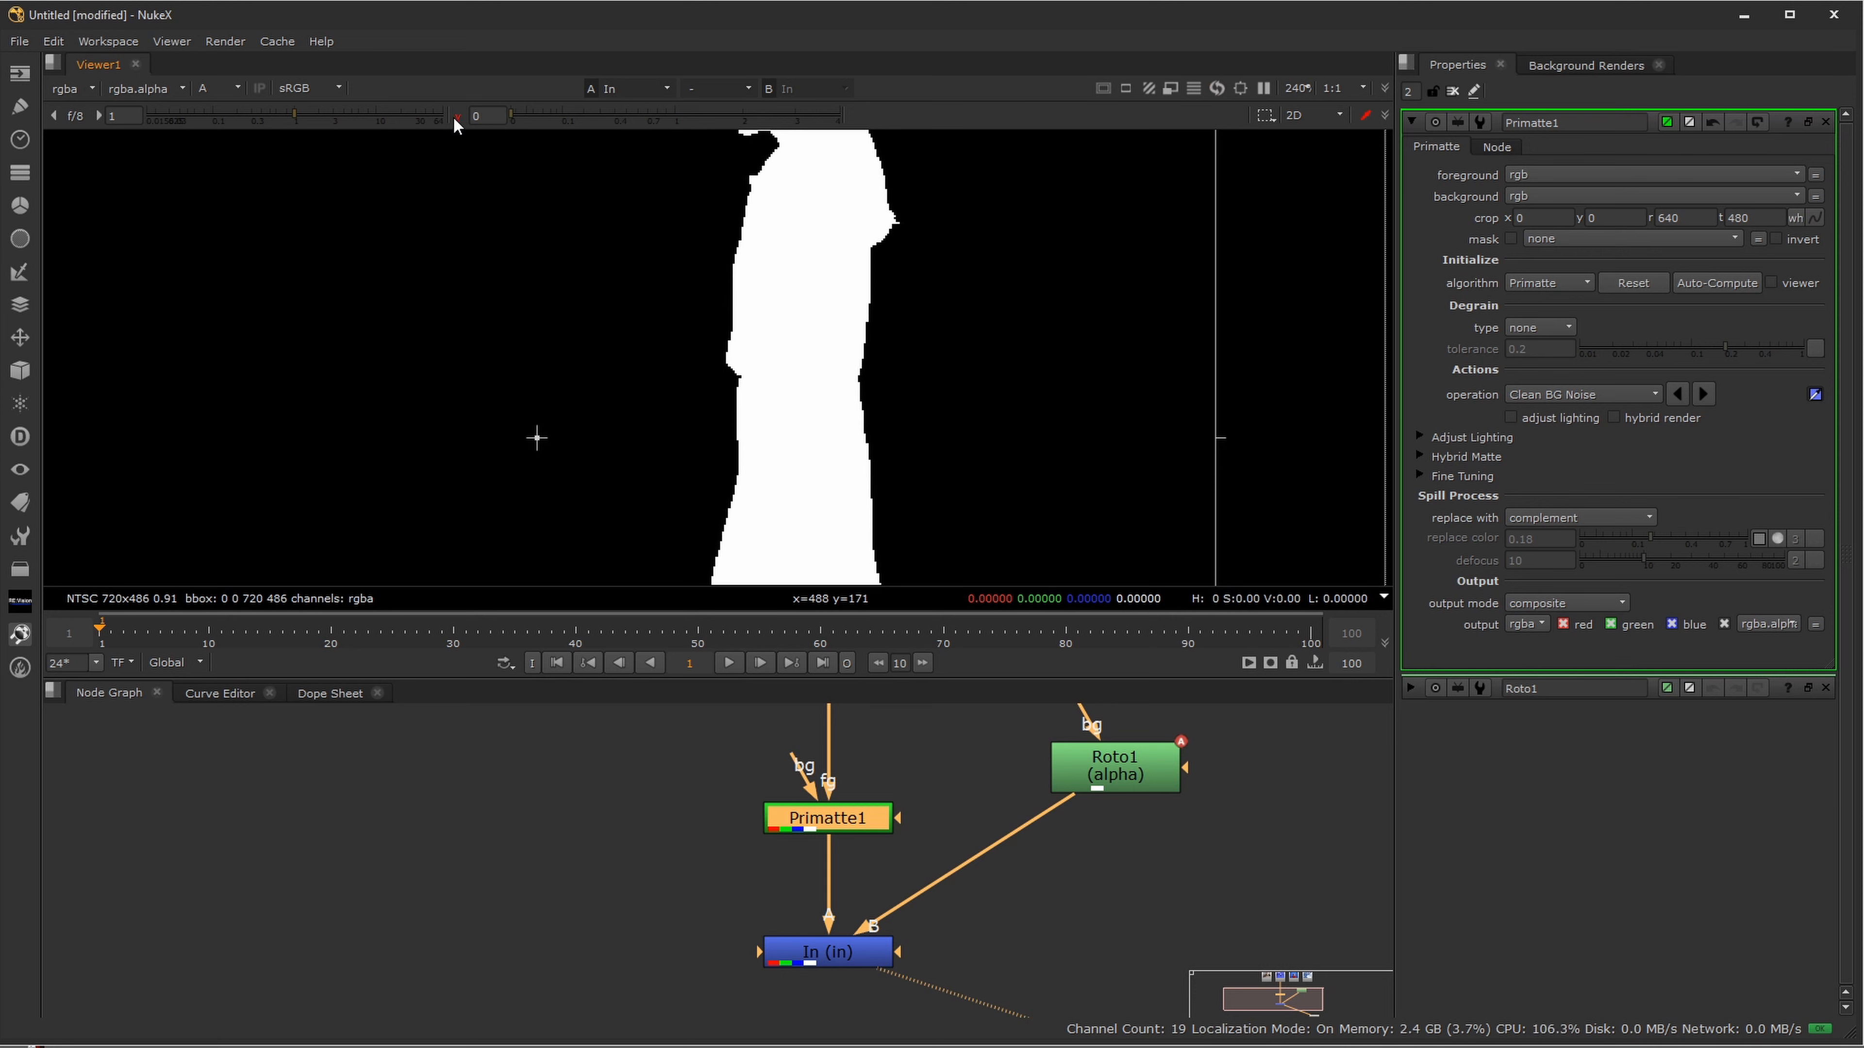
pyautogui.scroll(-3, 853, 274)
pyautogui.scroll(-1, 853, 274)
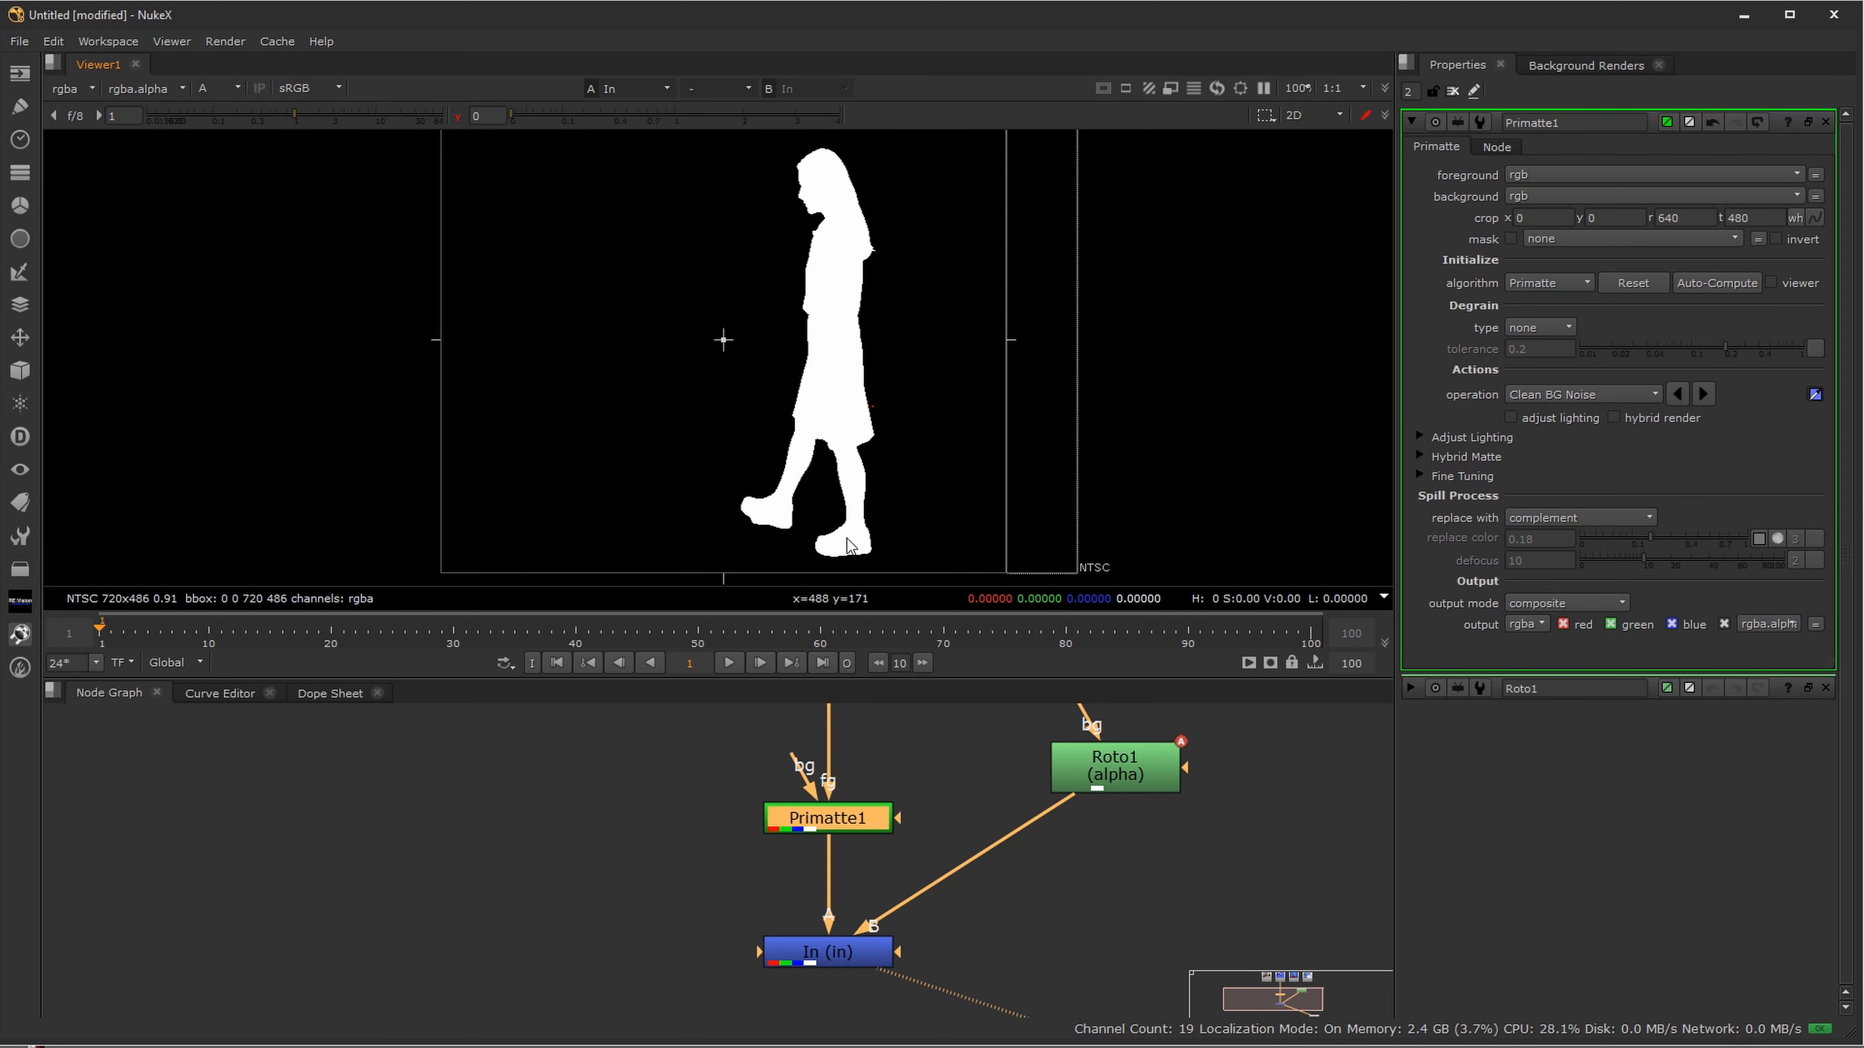
pyautogui.scroll(4, 844, 301)
pyautogui.scroll(1, 853, 379)
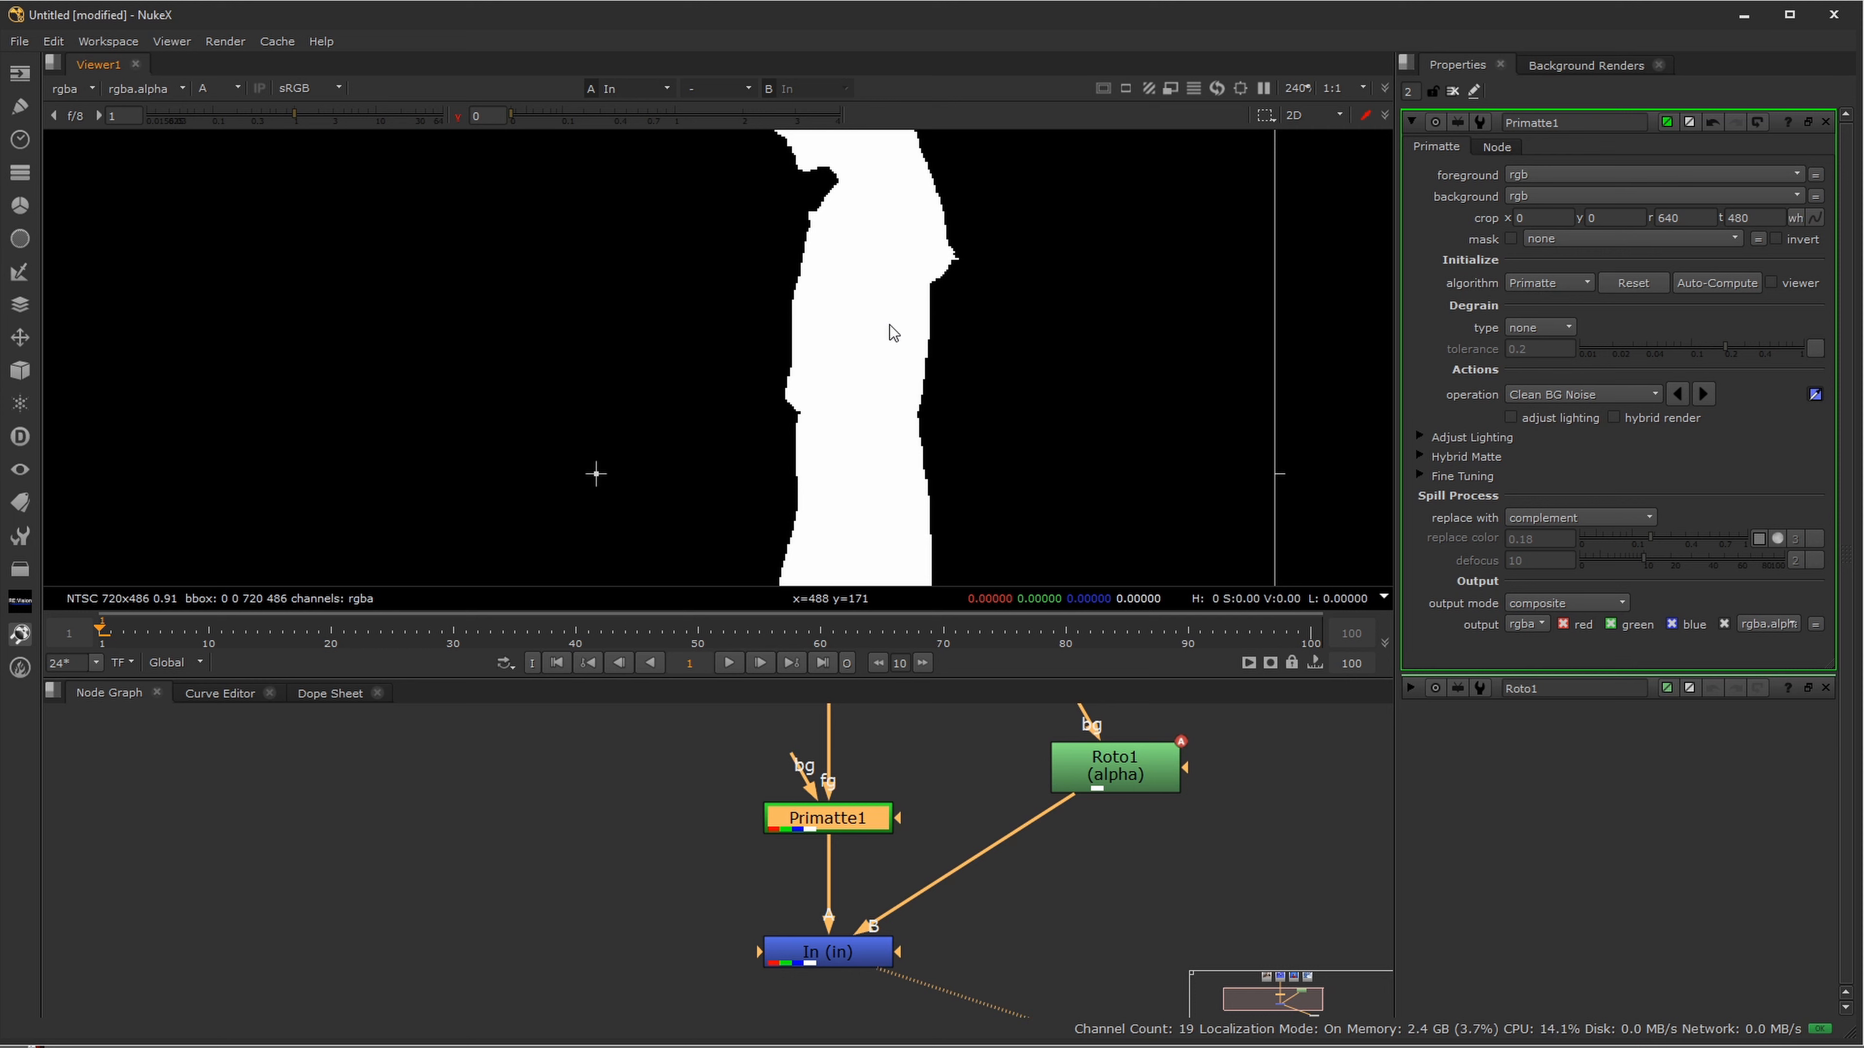
# - Switch the Primatte operation to Clean FG Noise, and return it to Clean BG Noise
pyautogui.click(1577, 397)
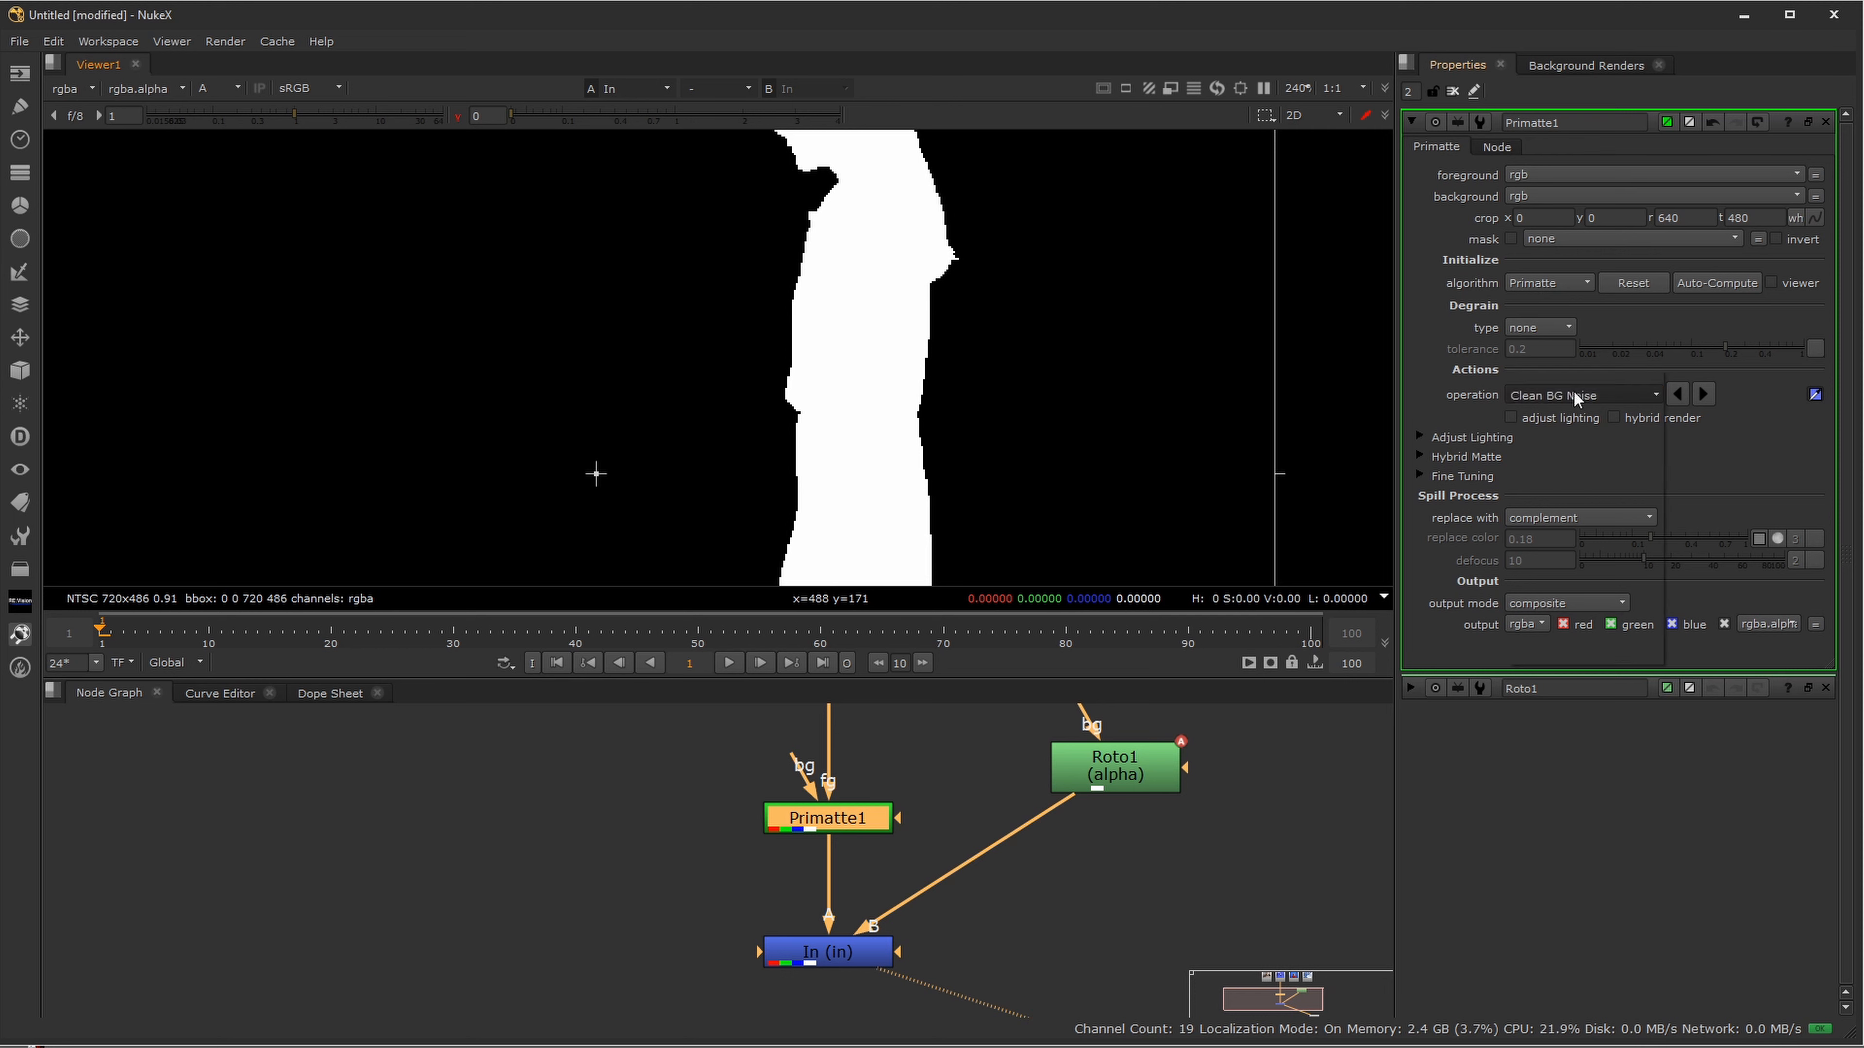
pyautogui.click(1514, 412)
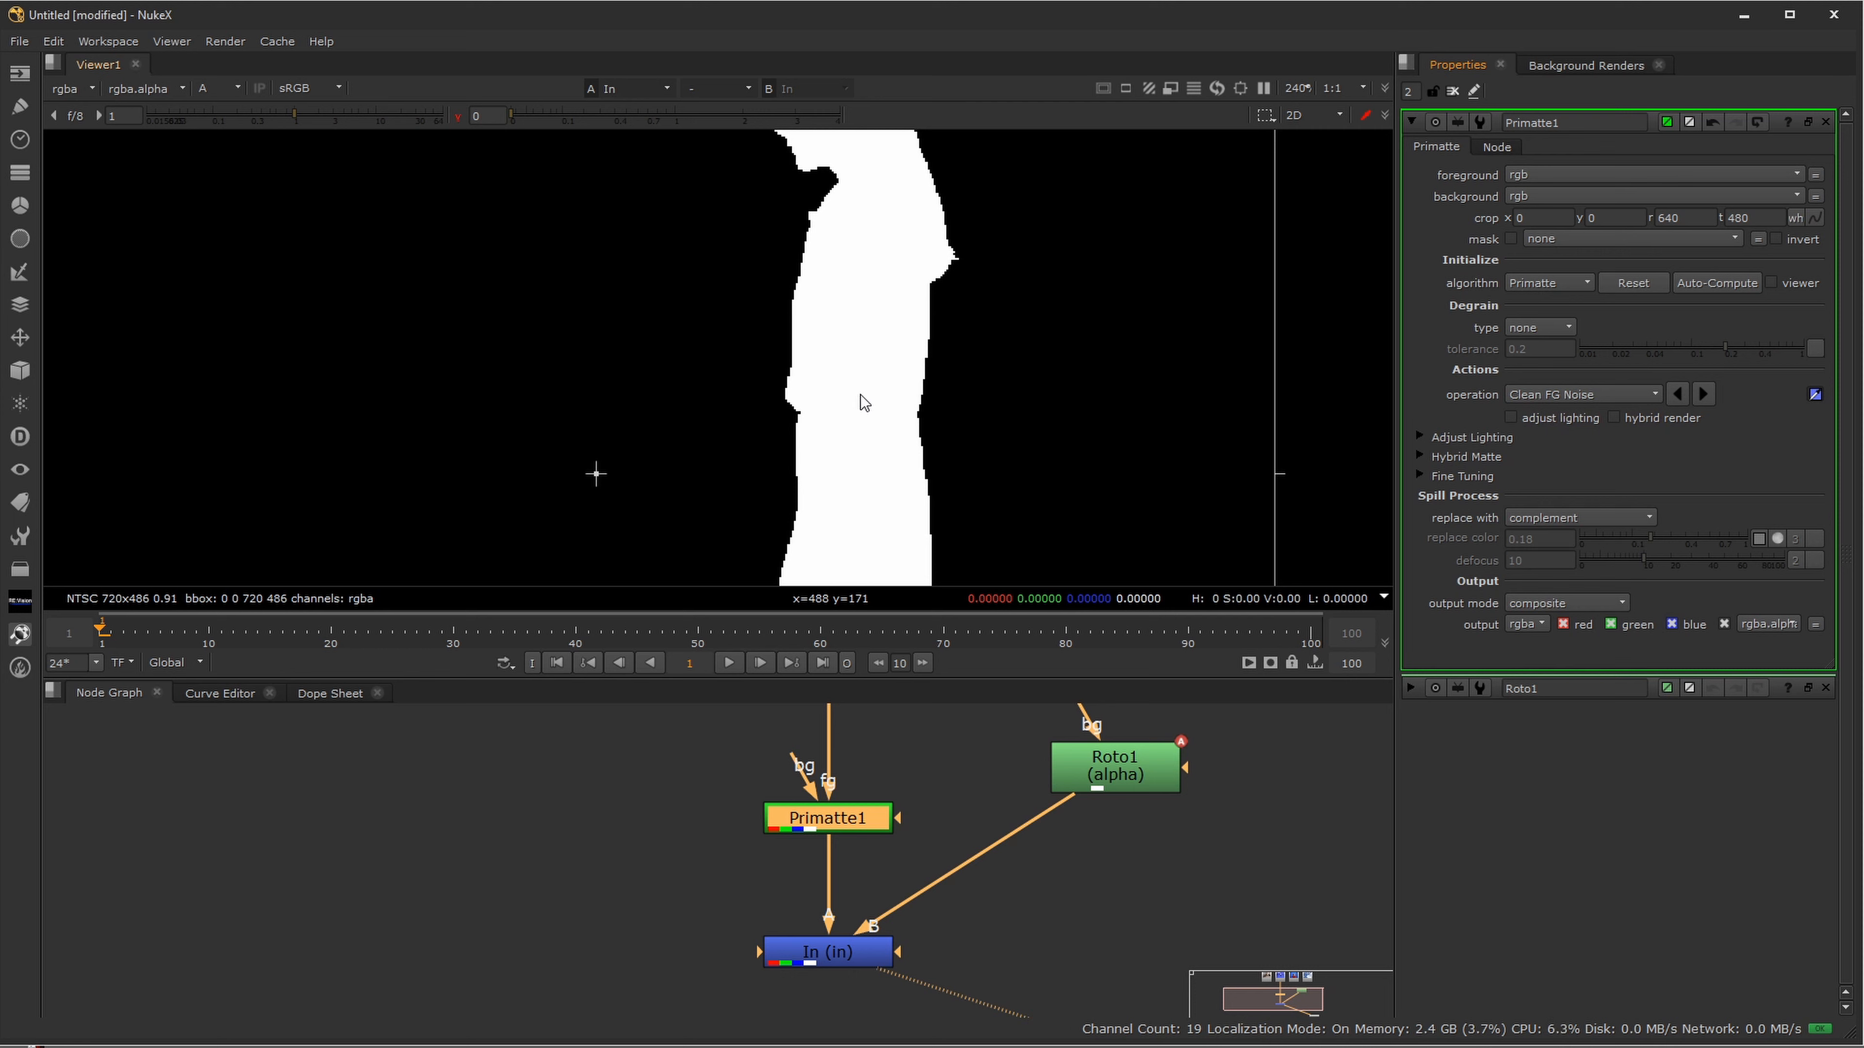
pyautogui.click(1613, 397)
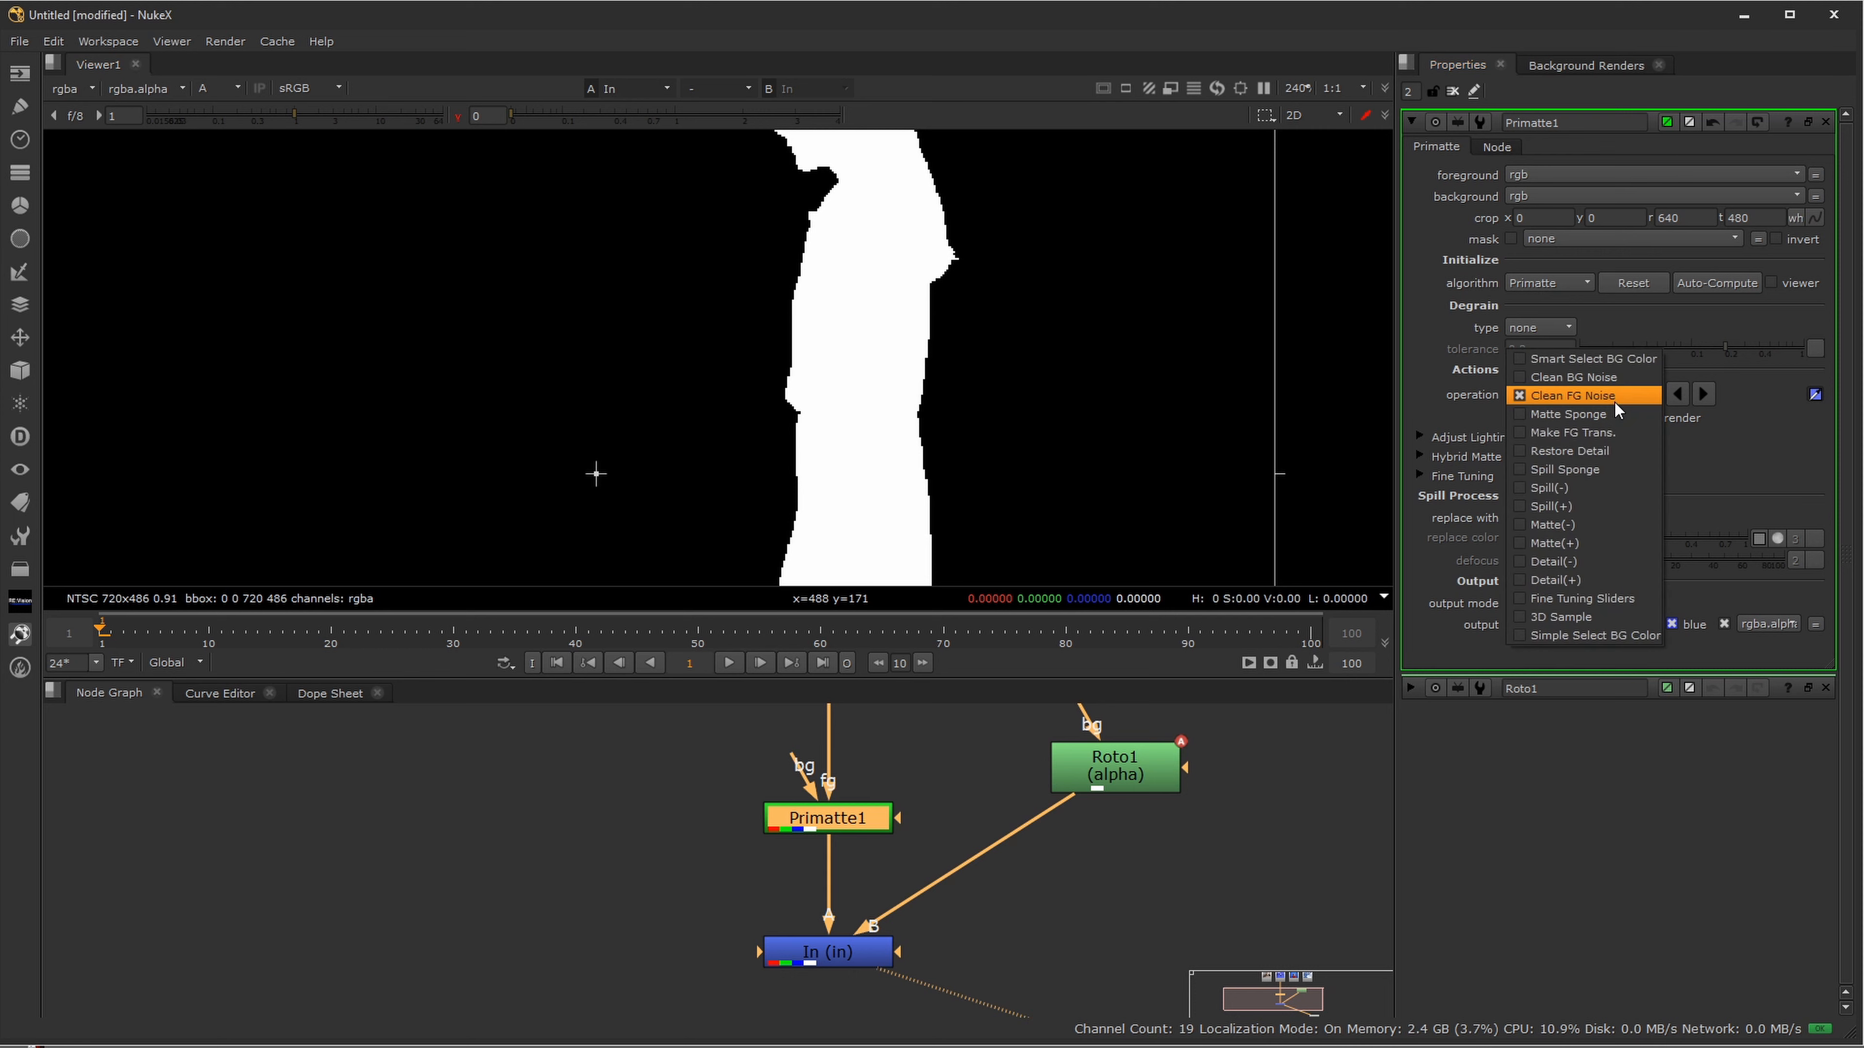
pyautogui.click(1602, 378)
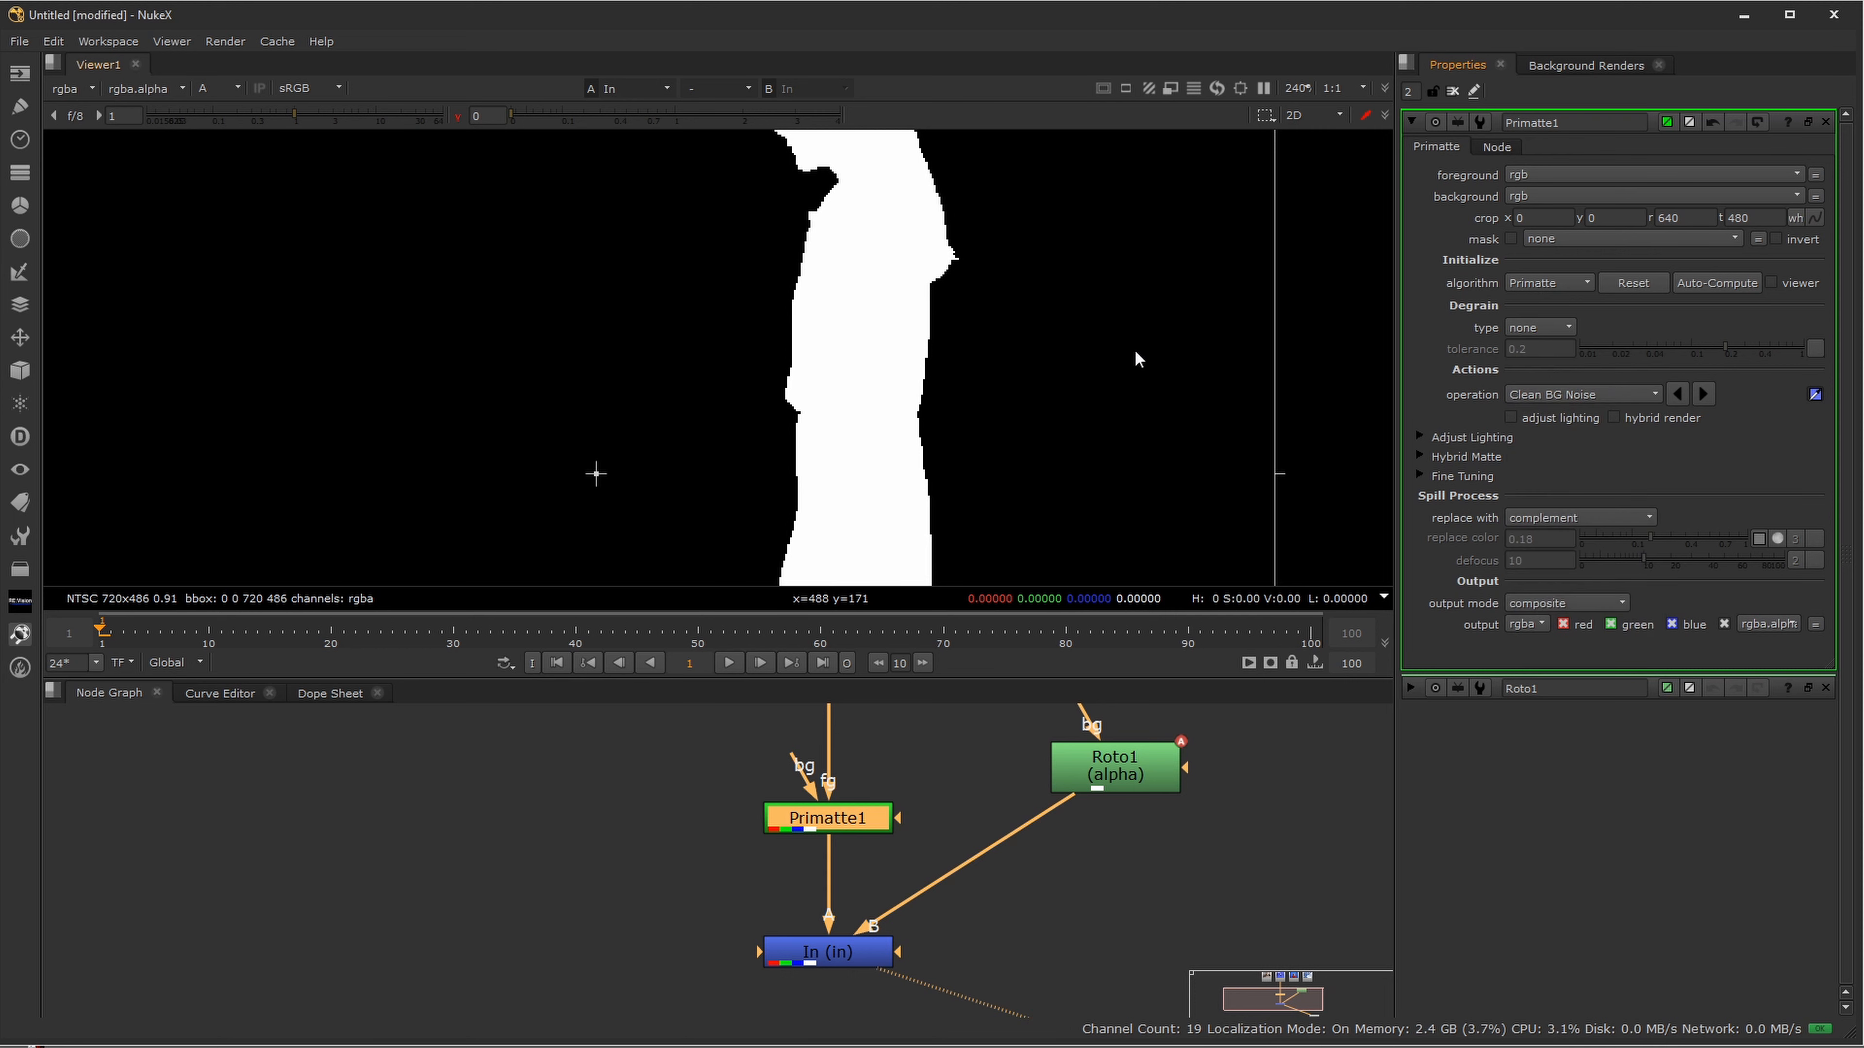
# - Reset the viewer gamma to 1 and switch from the alpha view to the woman's full-colour image
pyautogui.scroll(-5, 1228, 366)
pyautogui.click(458, 115)
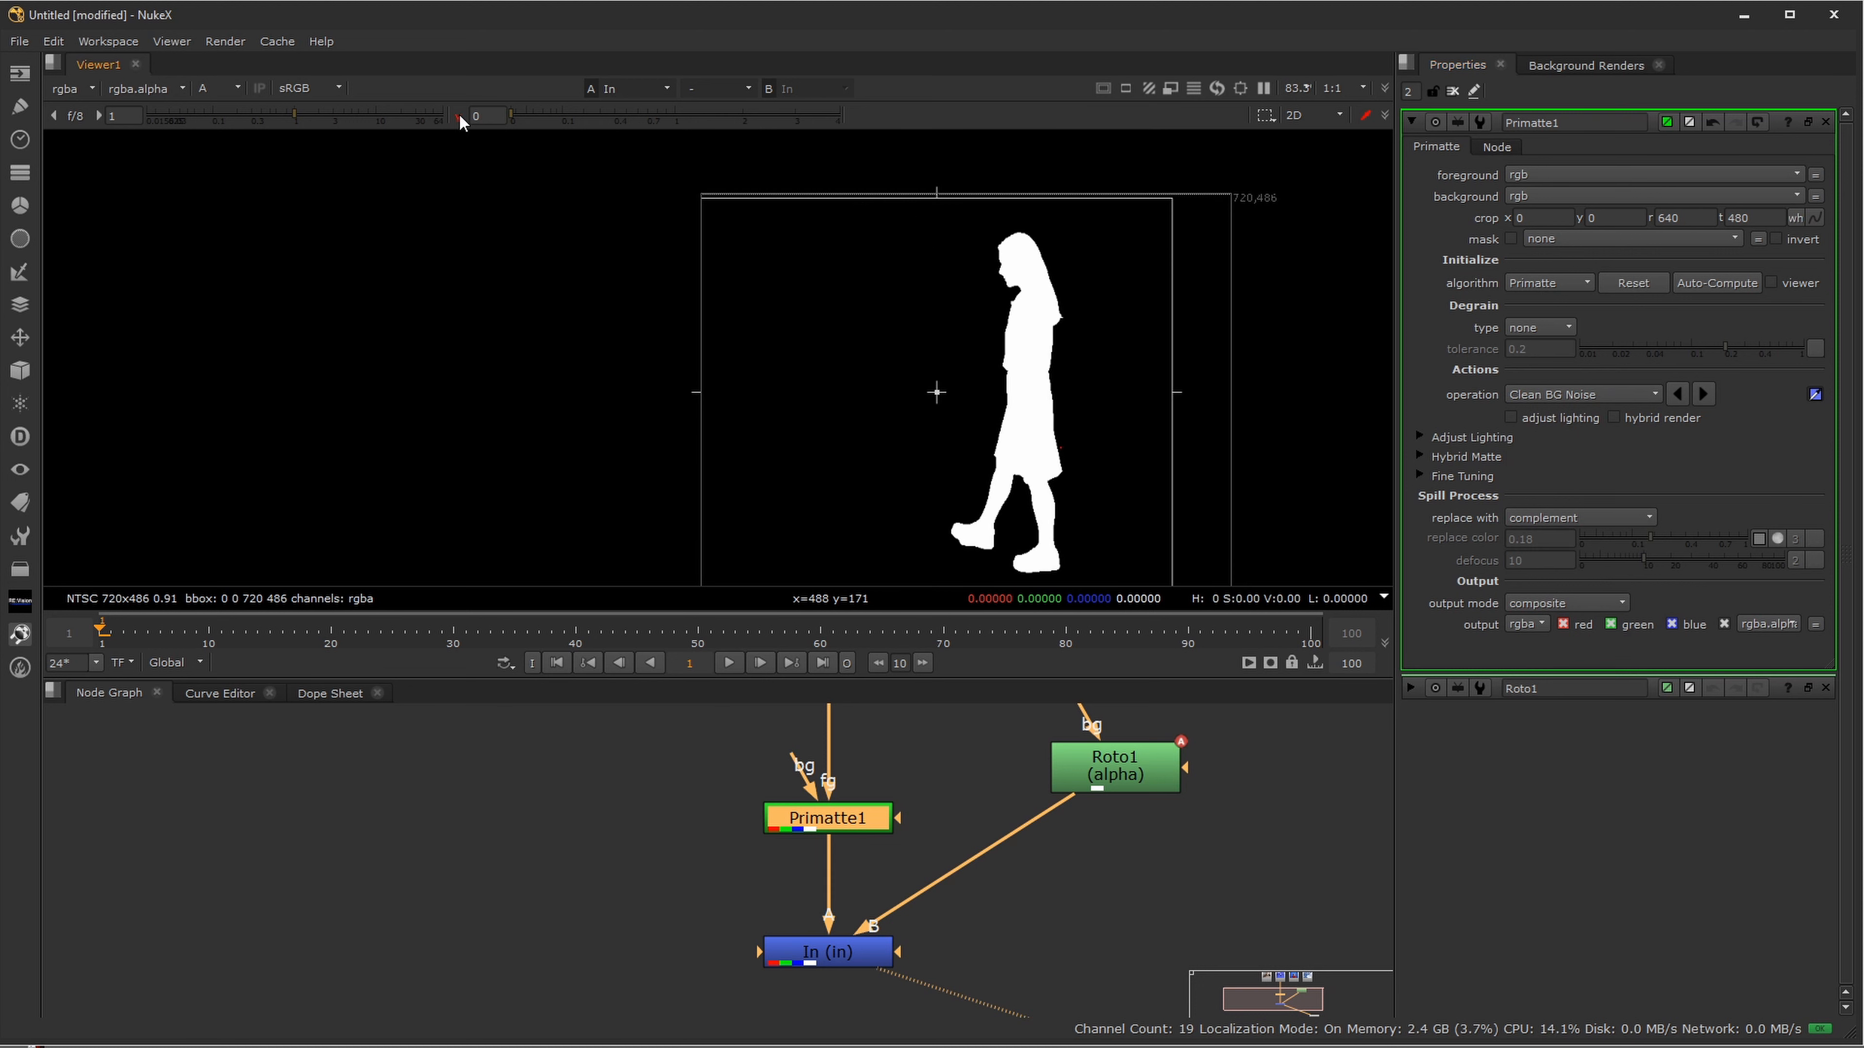
pyautogui.moveTo(1102, 404); pyautogui.dragTo(922, 351)
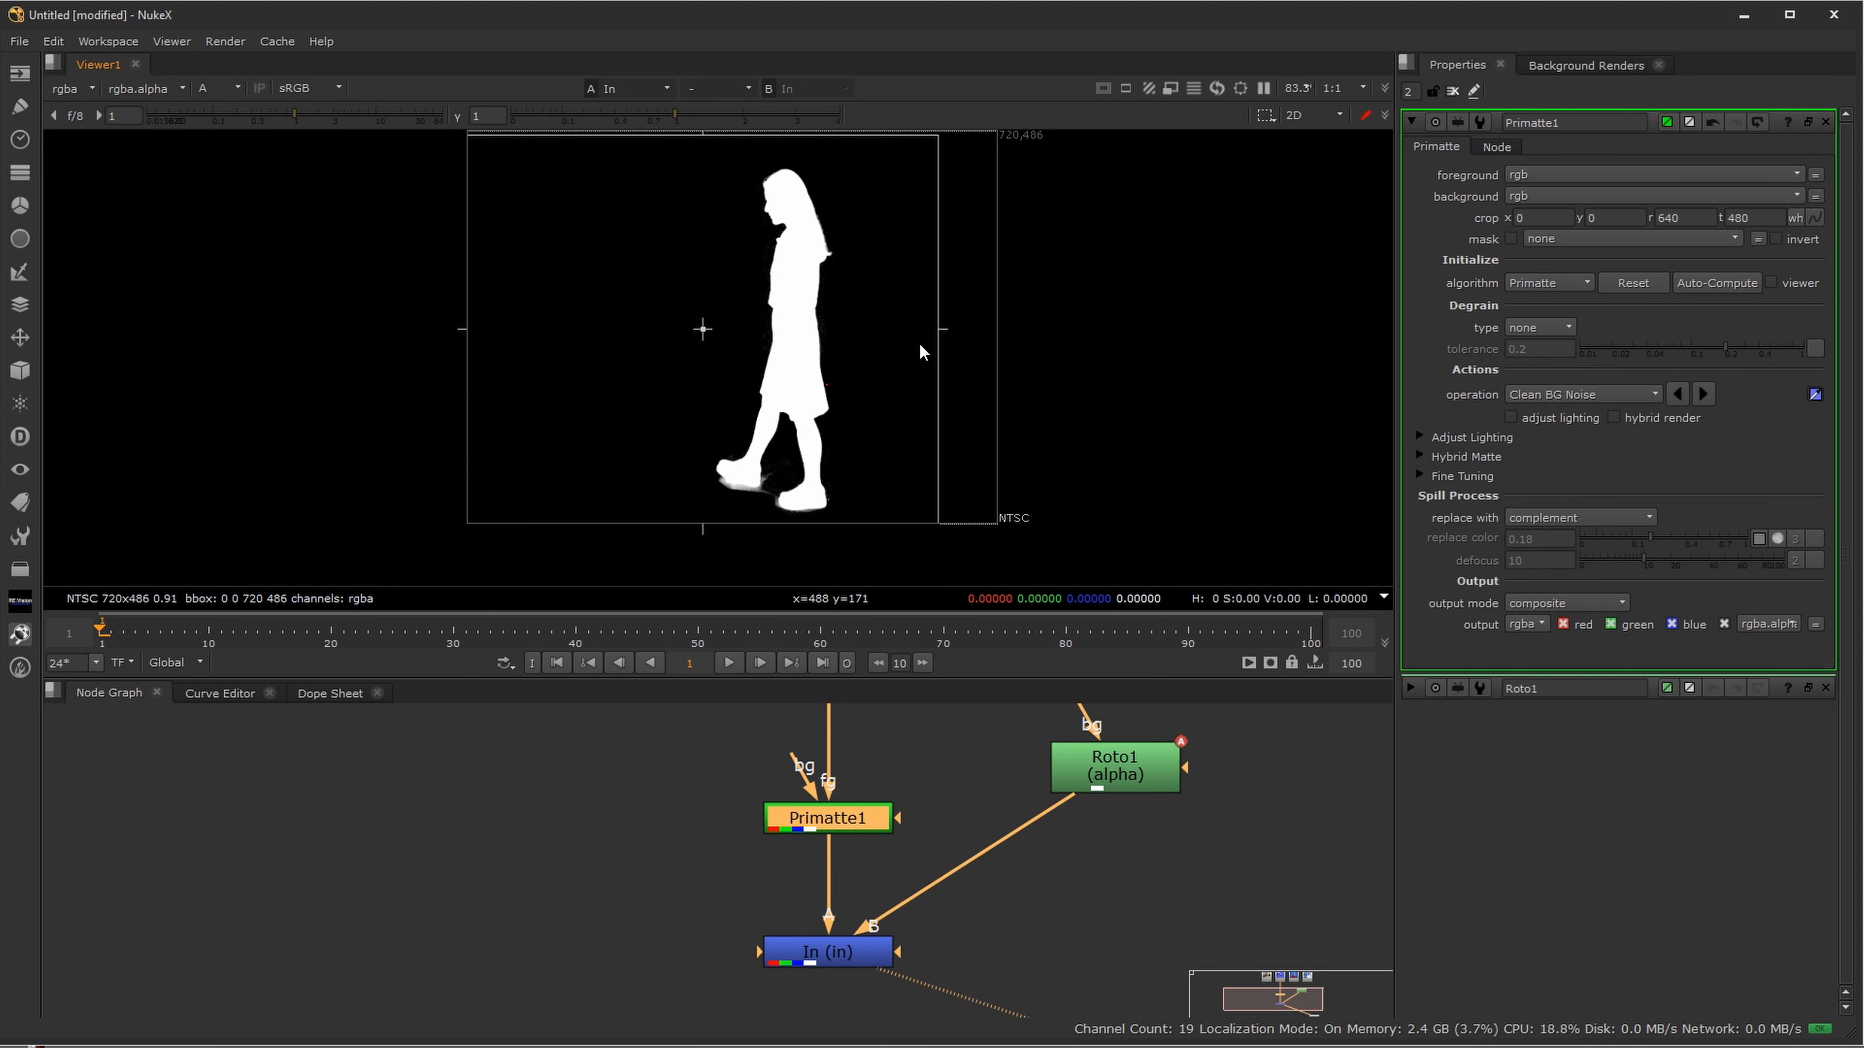
pyautogui.press('a')
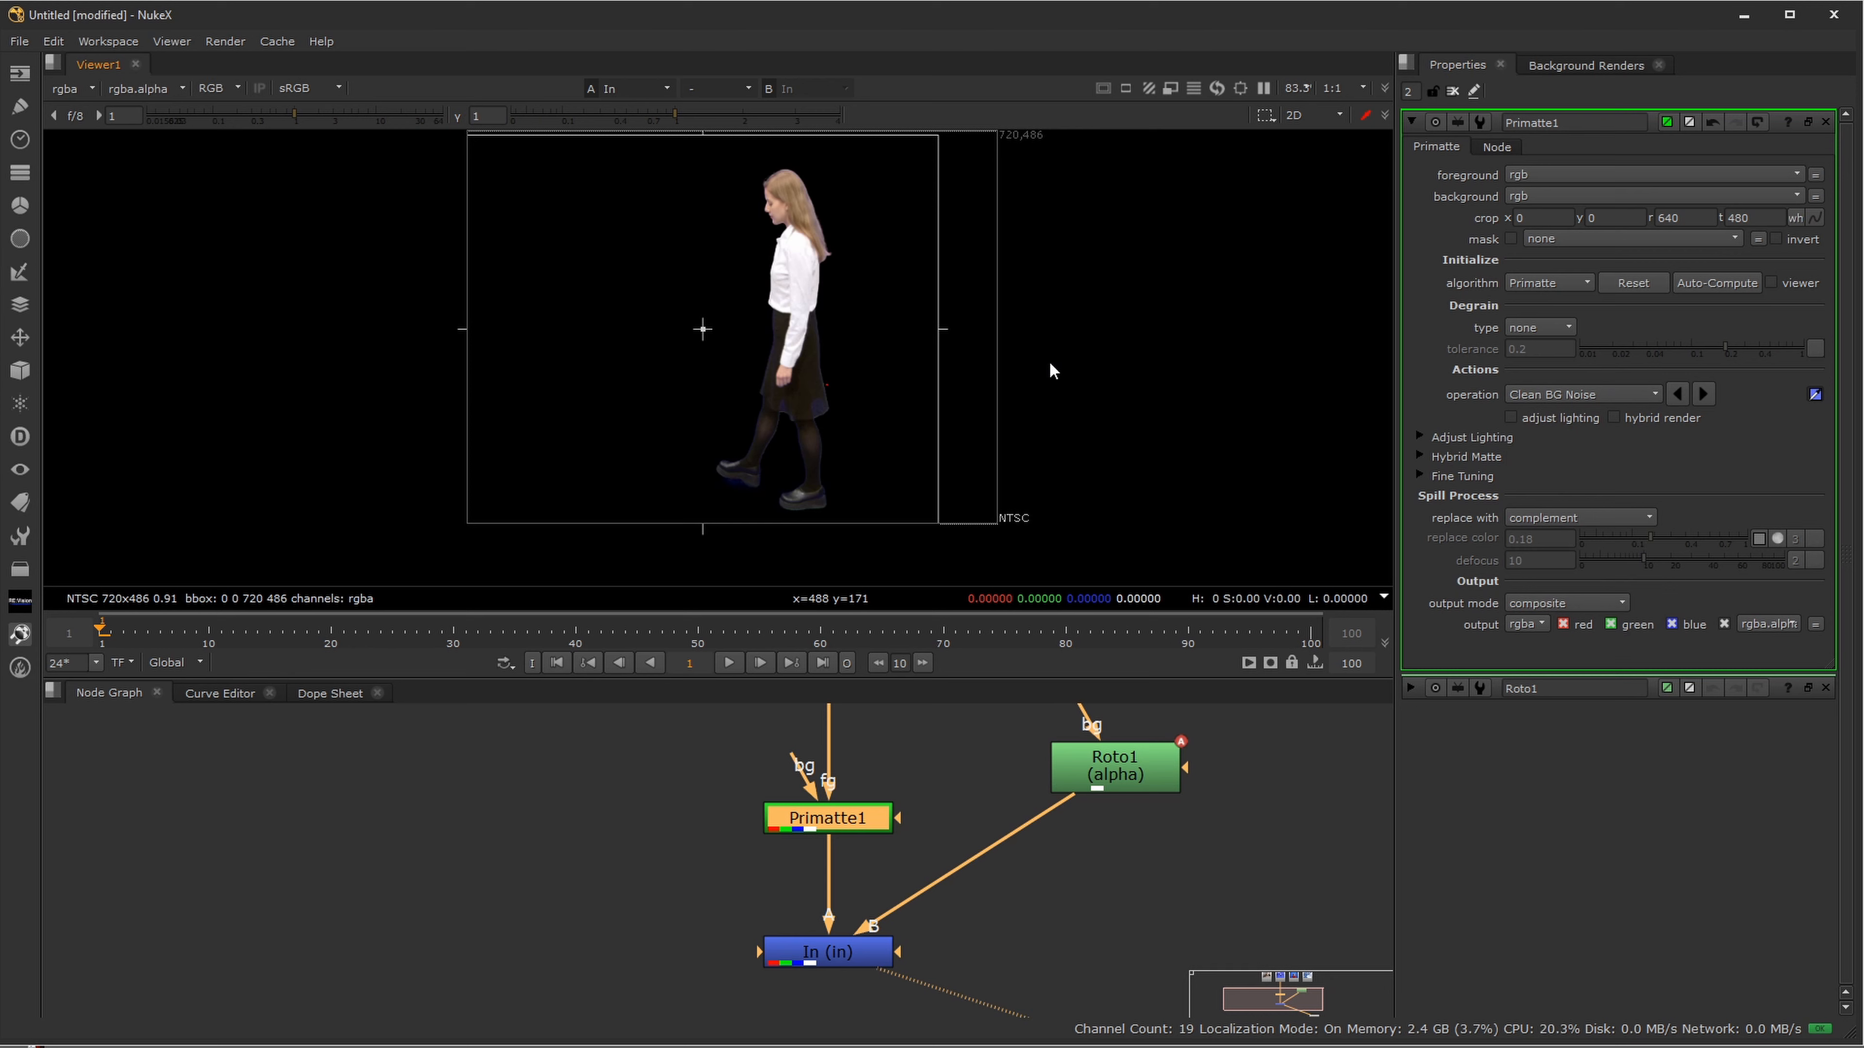
pyautogui.moveTo(794, 345); pyautogui.dragTo(873, 346)
# - View the original woman.iff footage, and compare it with the colour output of Primatte1
pyautogui.scroll(-3, 921, 868)
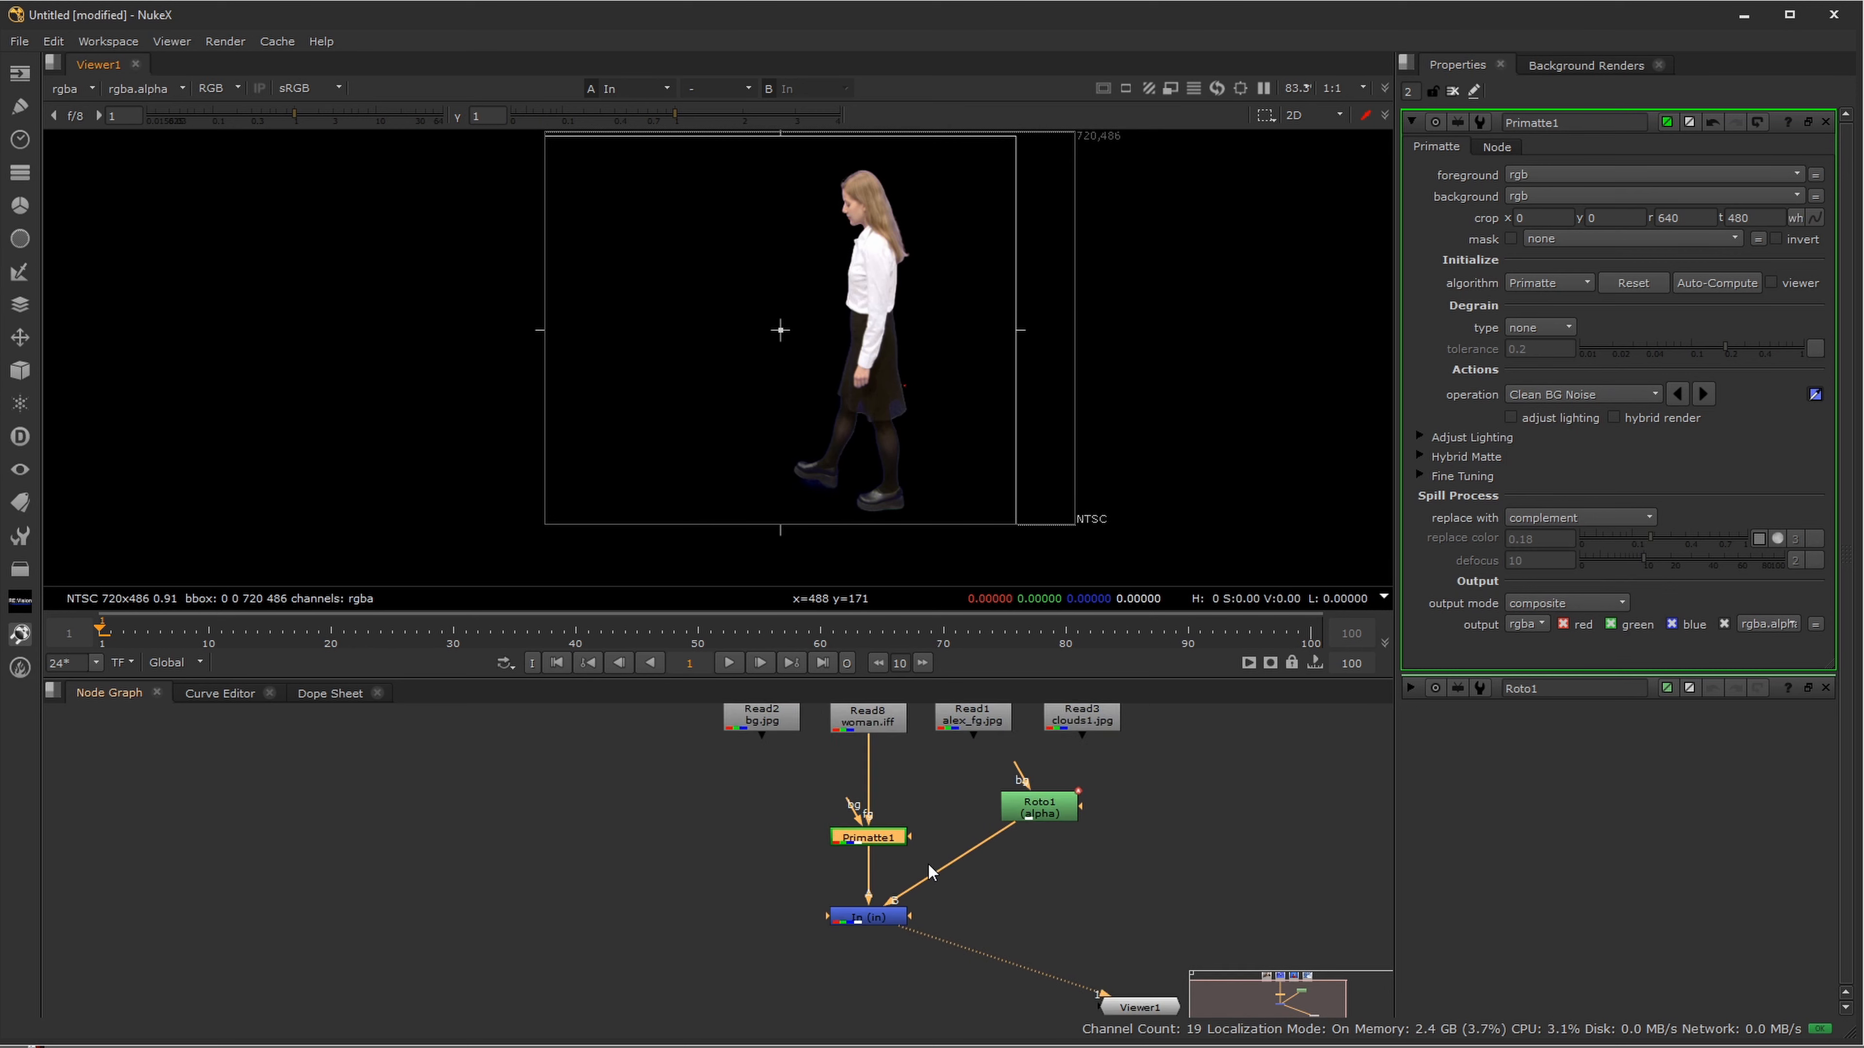
pyautogui.click(863, 911)
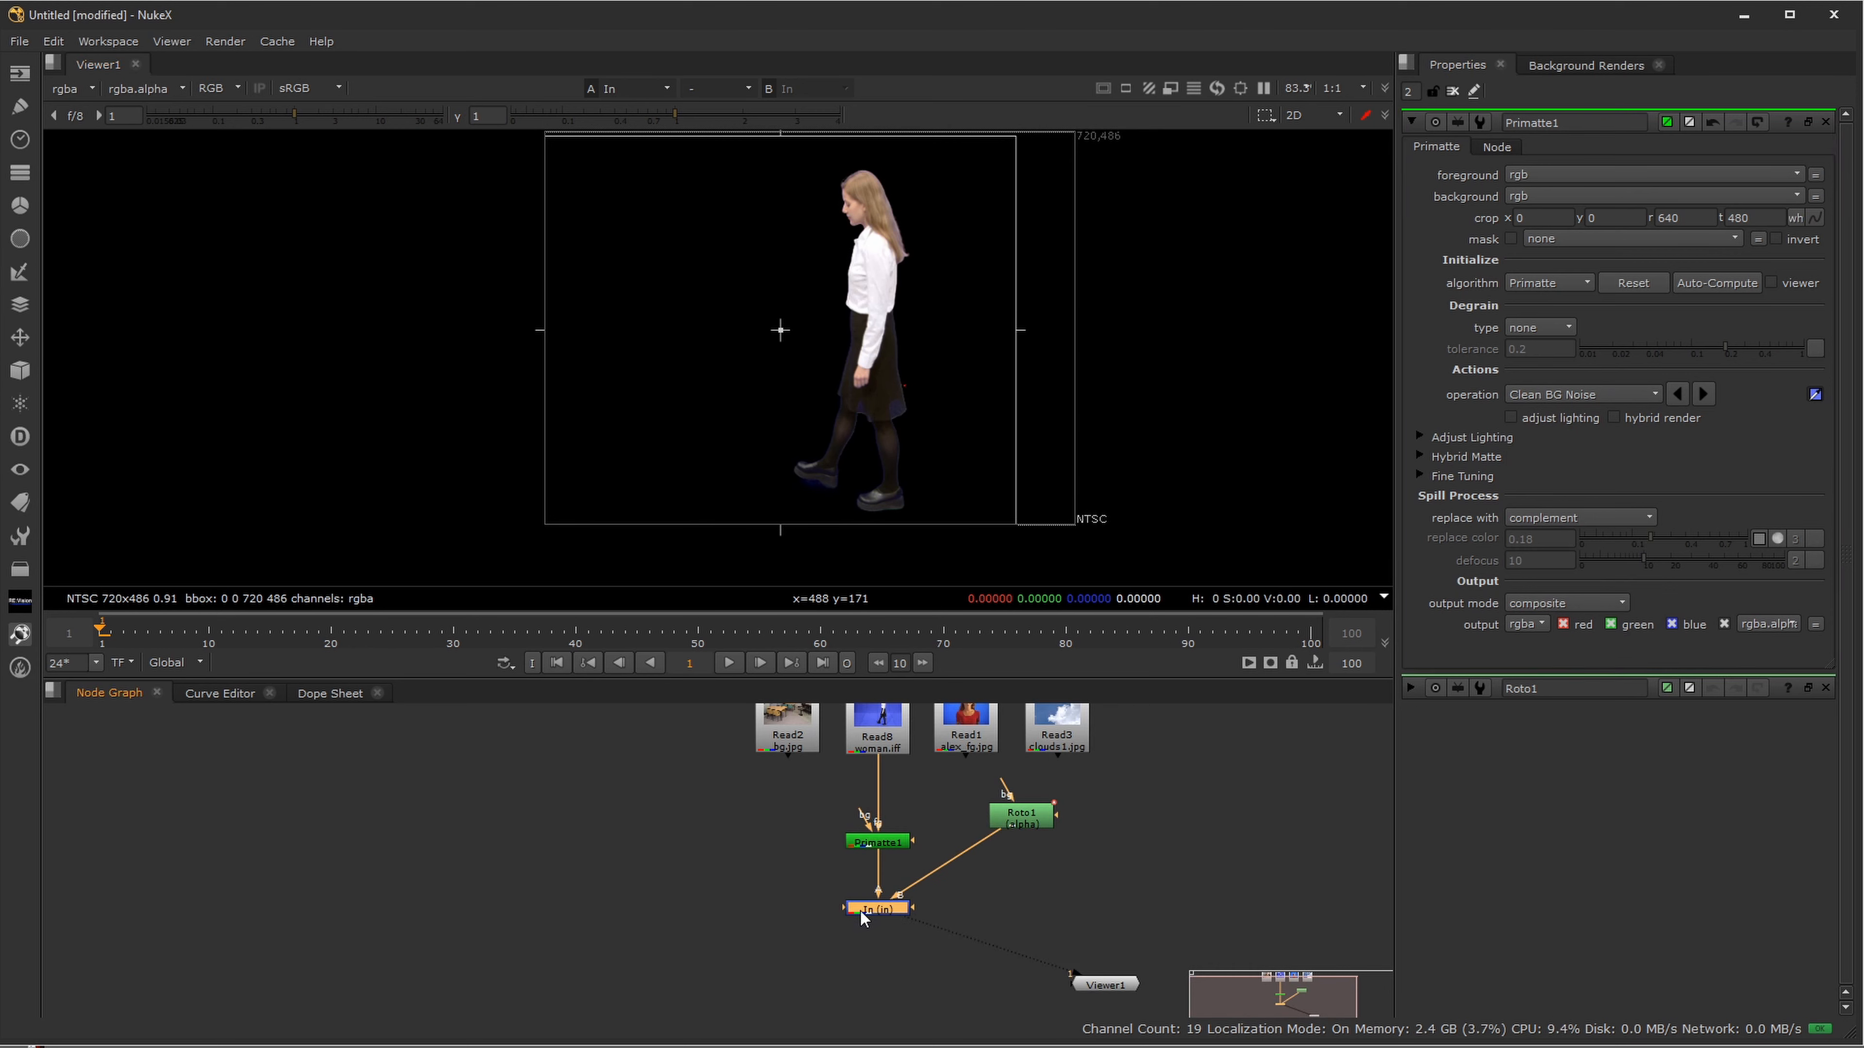
pyautogui.click(883, 743)
pyautogui.press('1')
pyautogui.click(878, 843)
pyautogui.press('1')
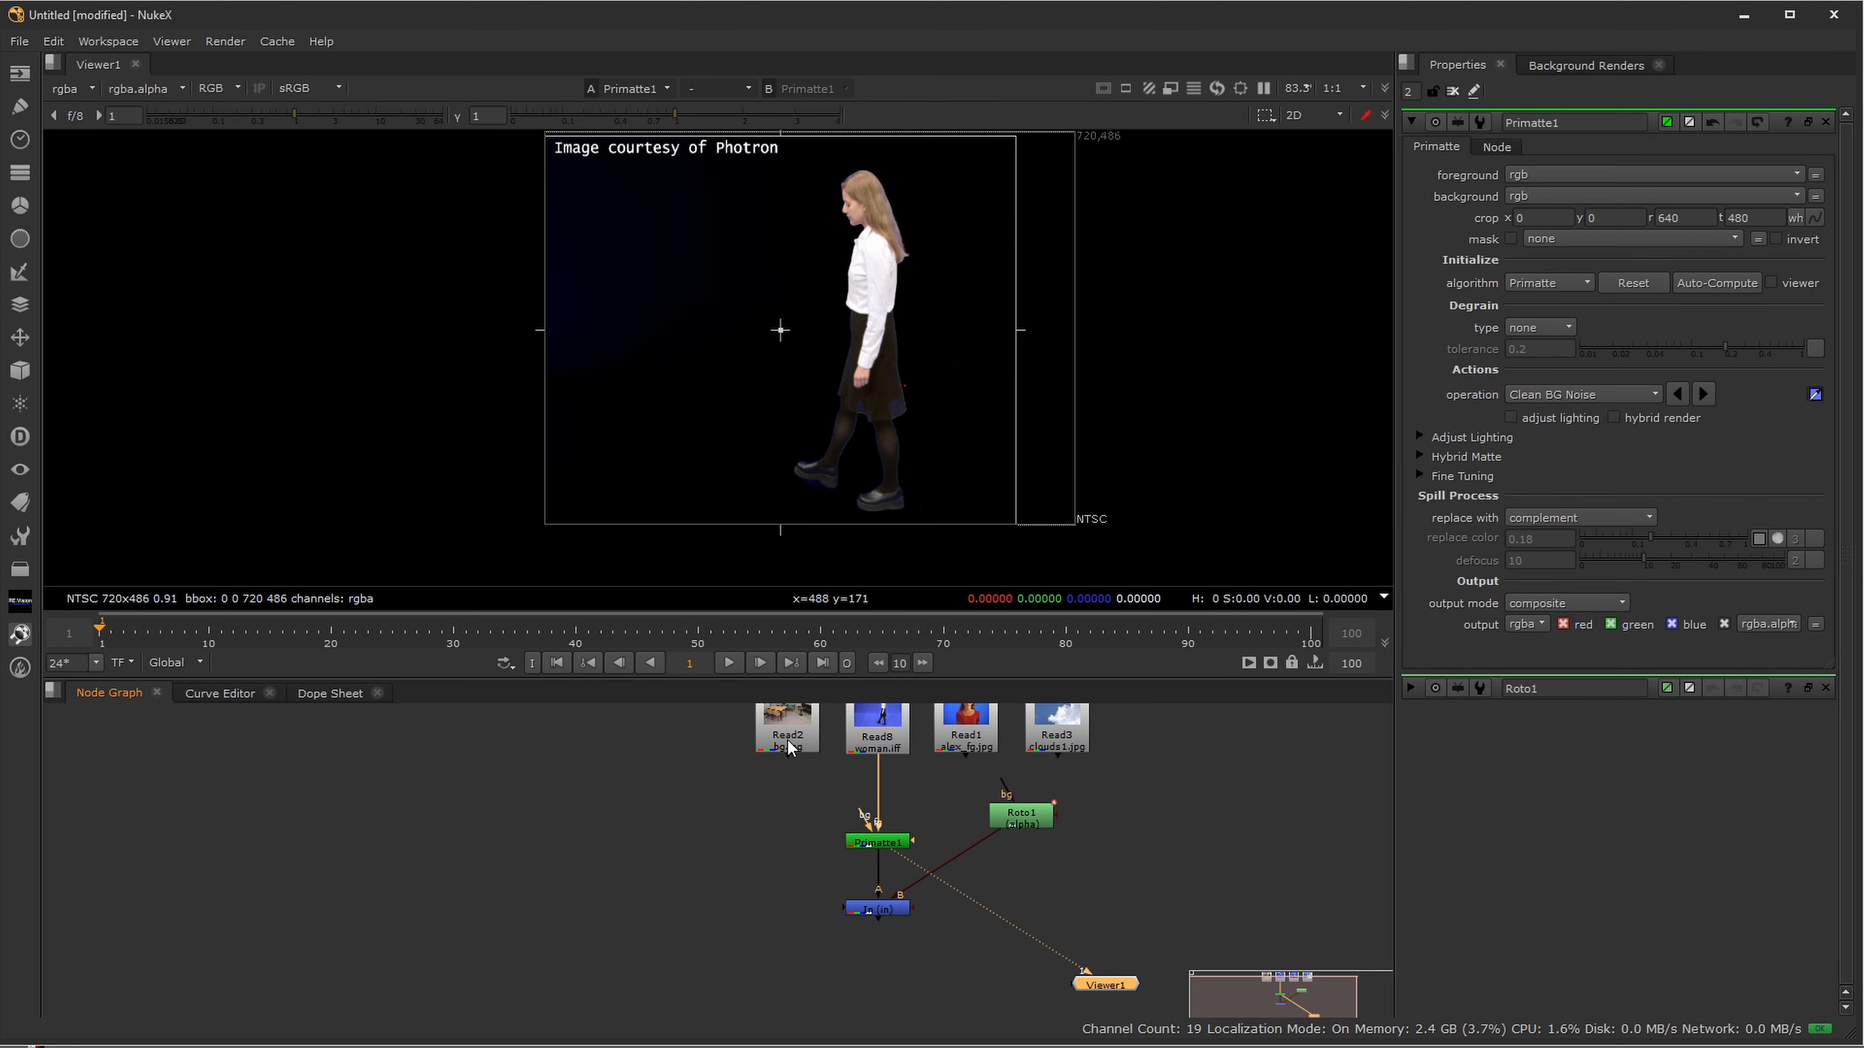
# - Show the alpha channel of Primatte1, and move the Roto1 node closer to the keyer
pyautogui.press('a')
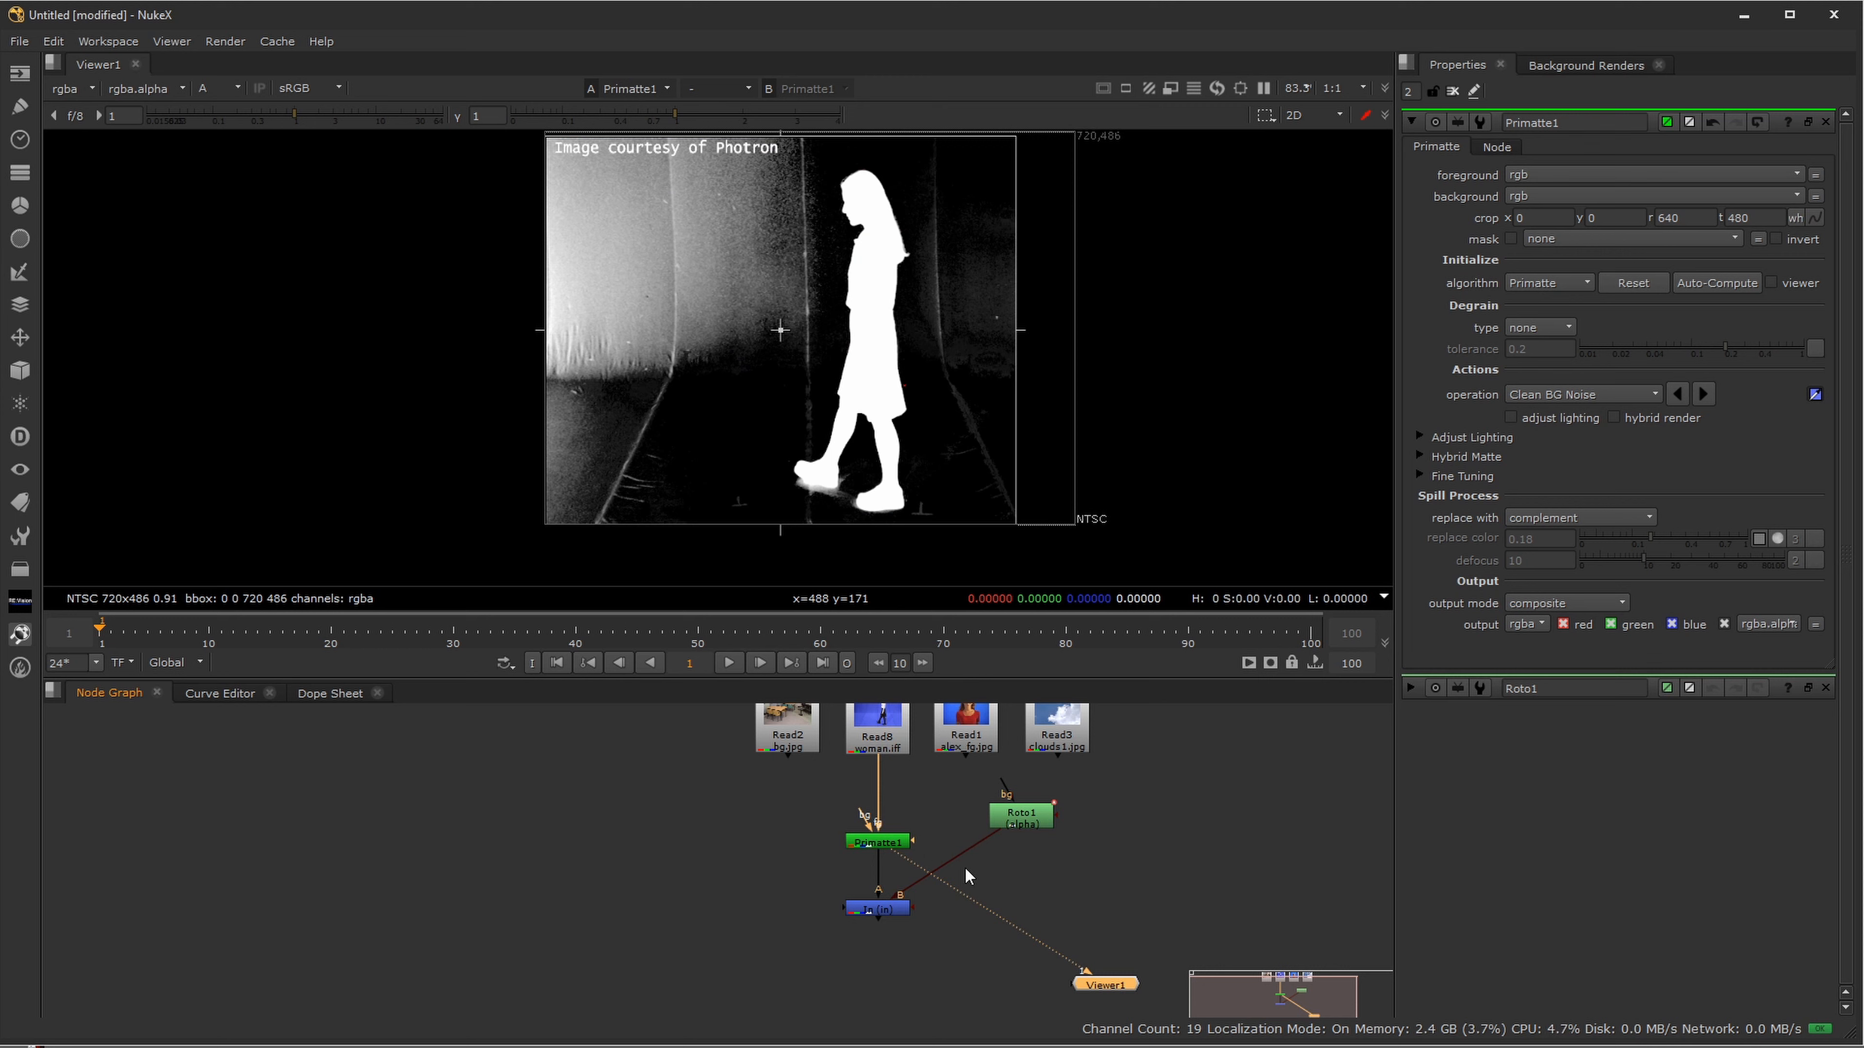
pyautogui.moveTo(999, 831); pyautogui.dragTo(1011, 854)
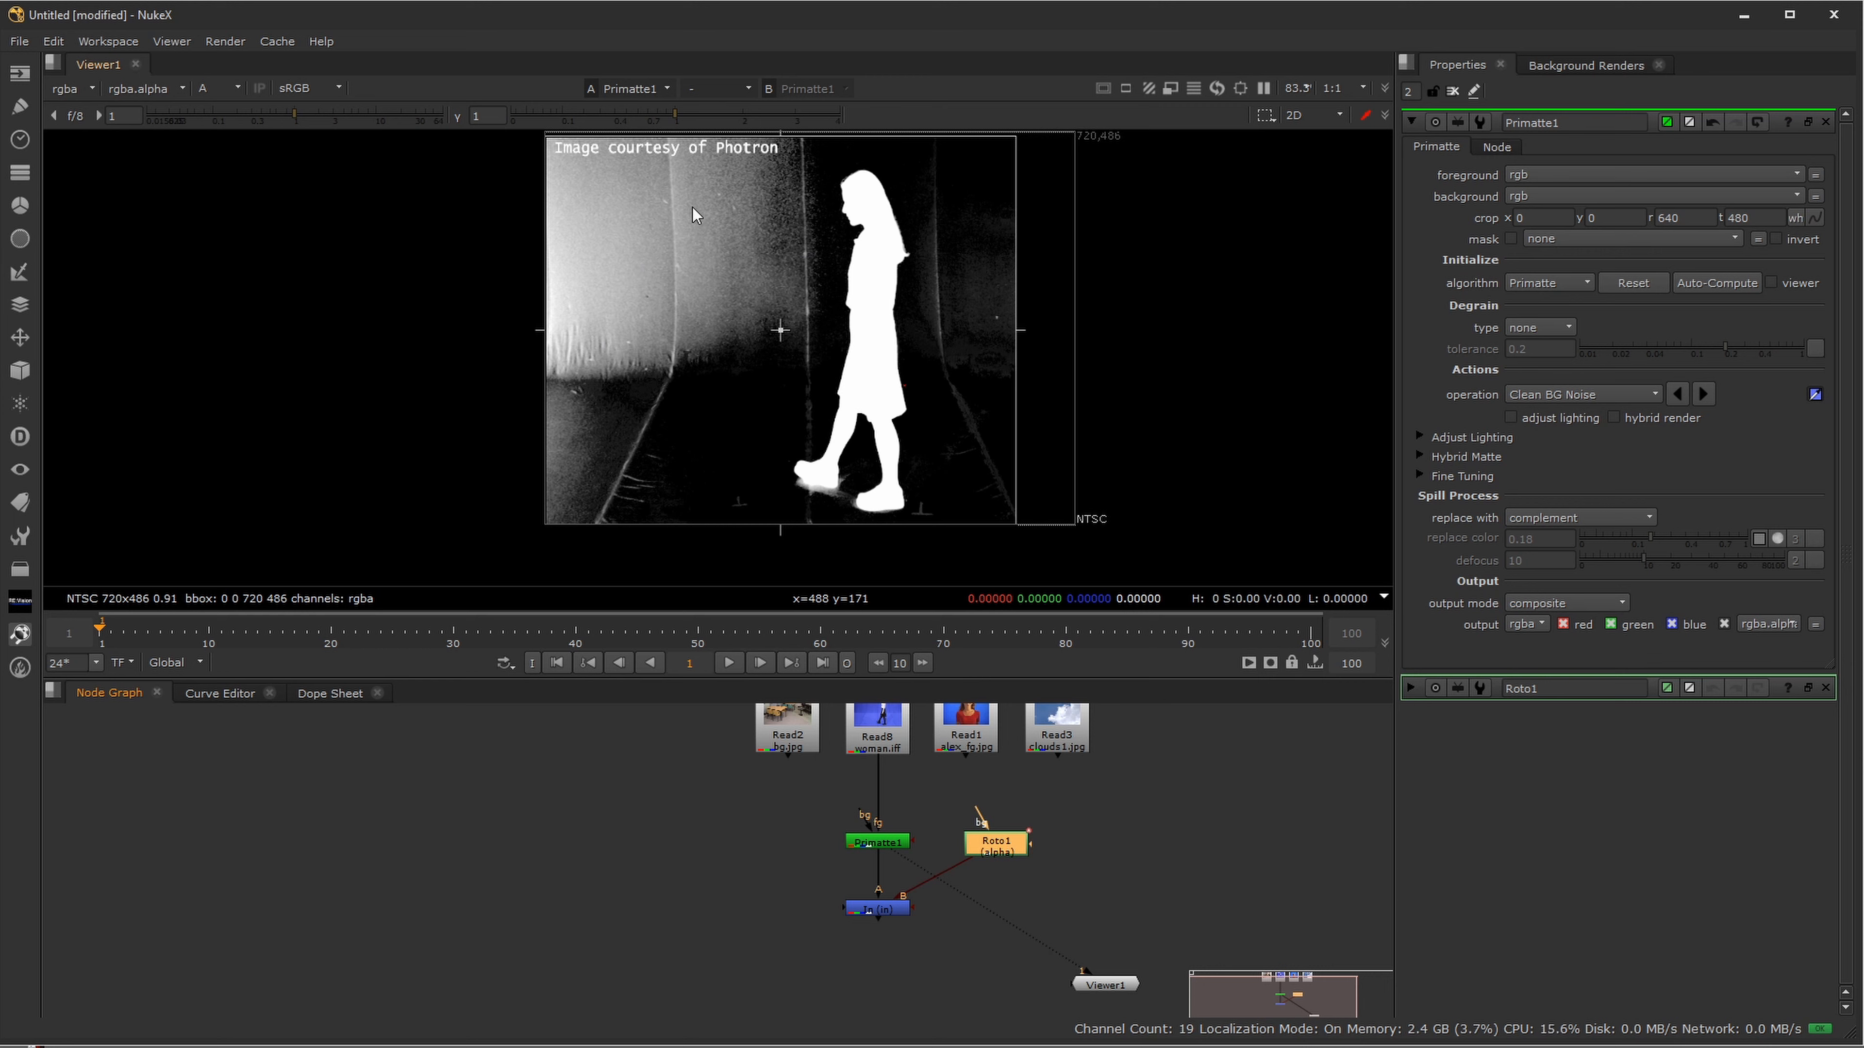
pyautogui.click(881, 921)
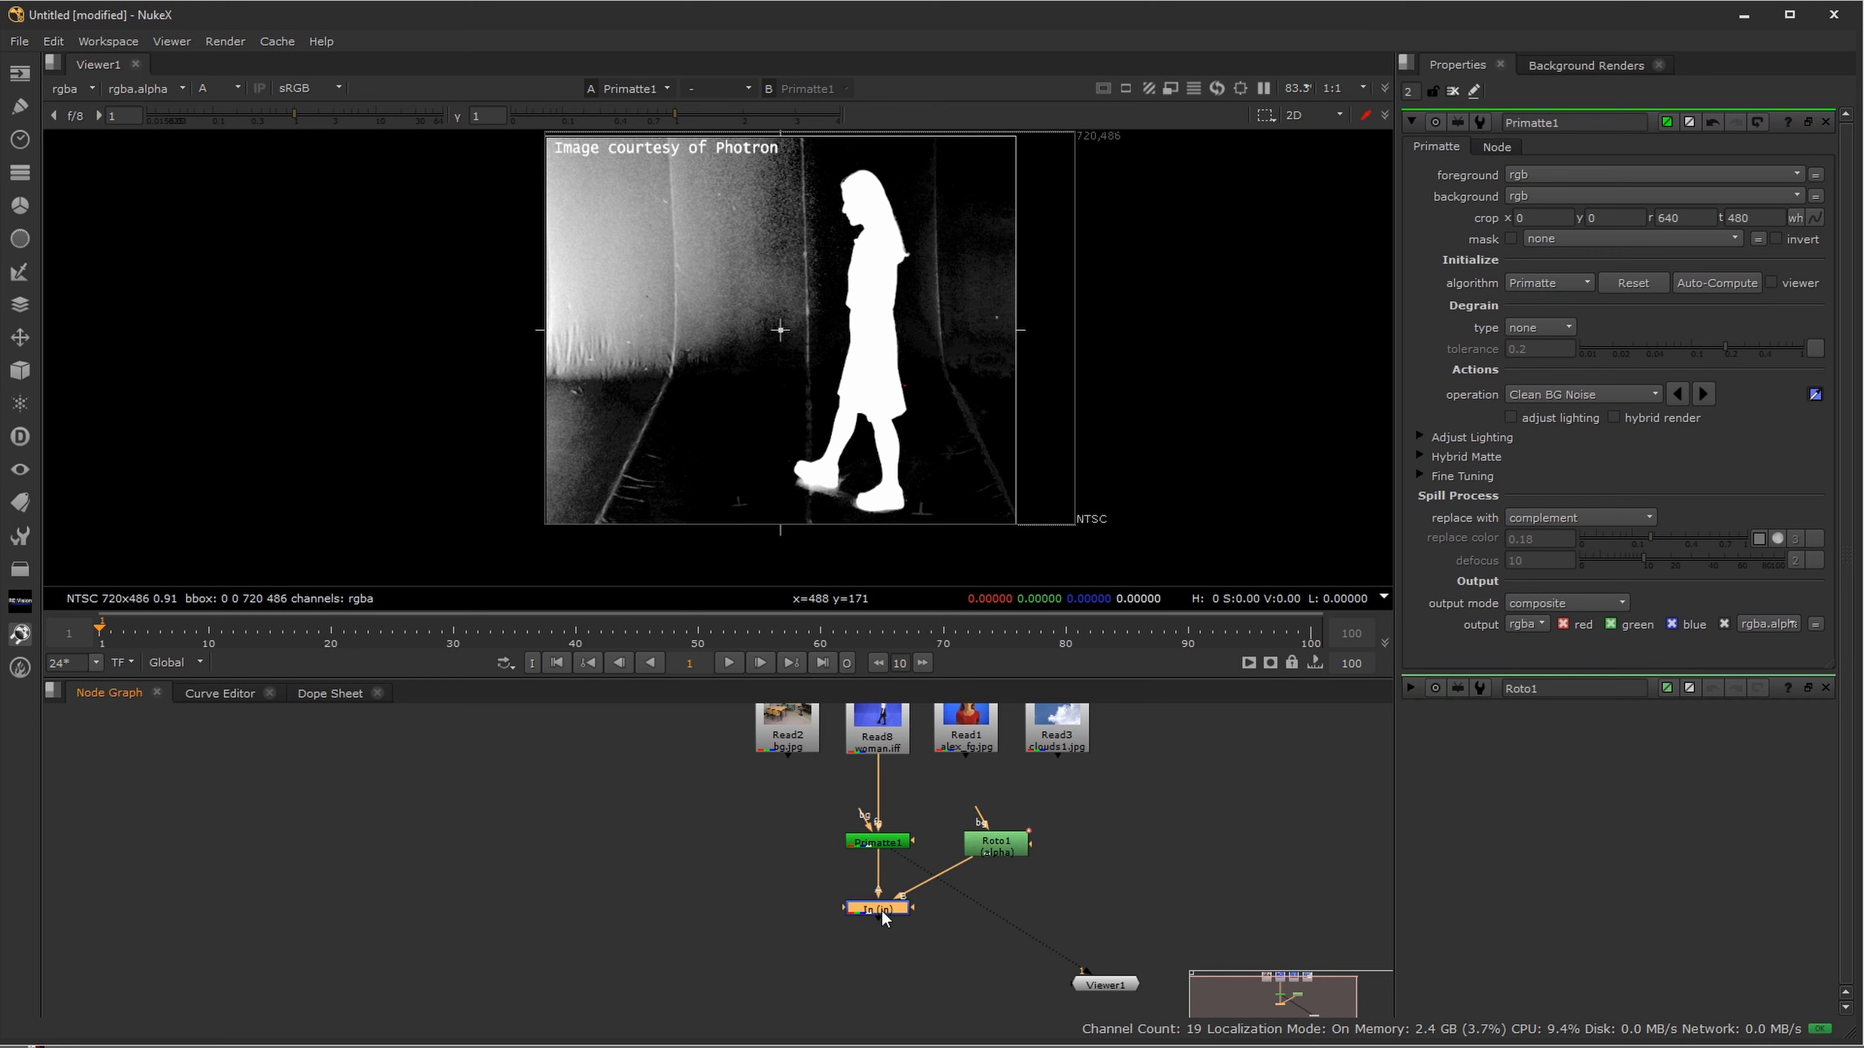
# - Merge the Primatte1 output directly over bg.jpg, and view the composite in colour
pyautogui.scroll(2, 888, 856)
pyautogui.moveTo(869, 788); pyautogui.dragTo(905, 864)
pyautogui.click(739, 962)
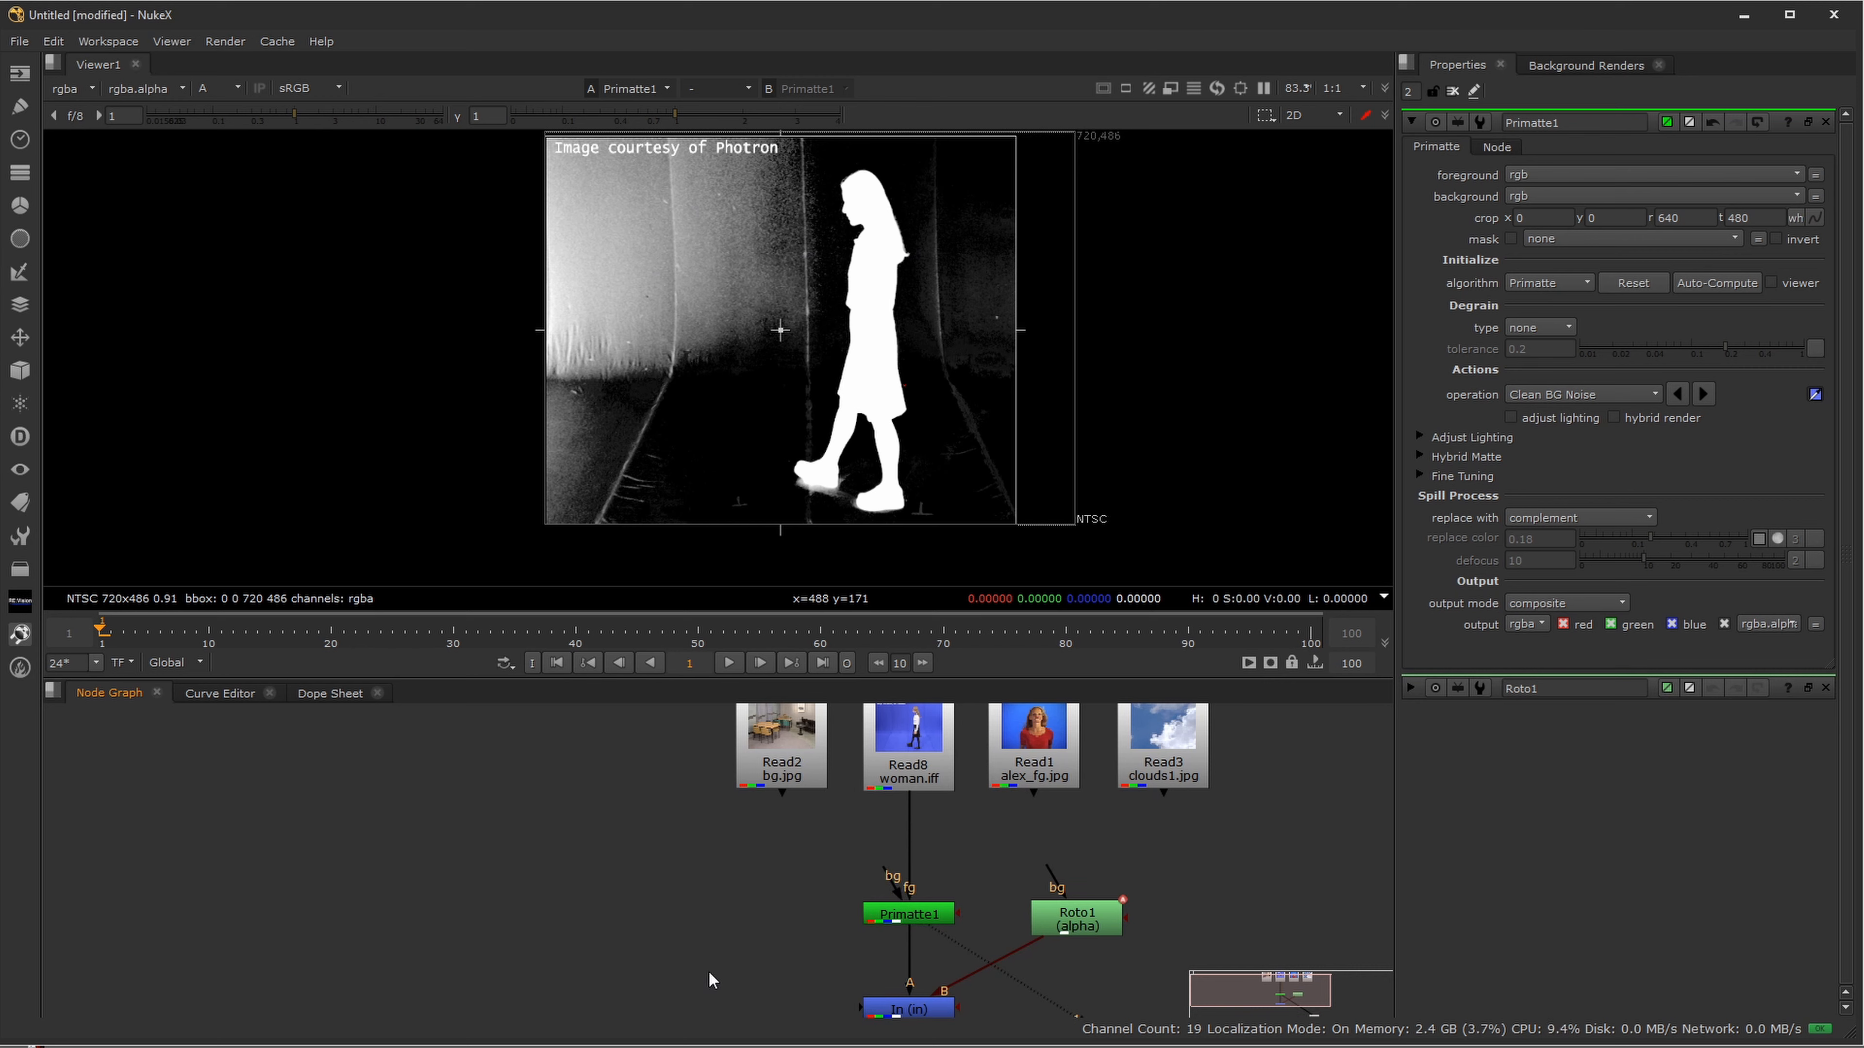
pyautogui.press('m')
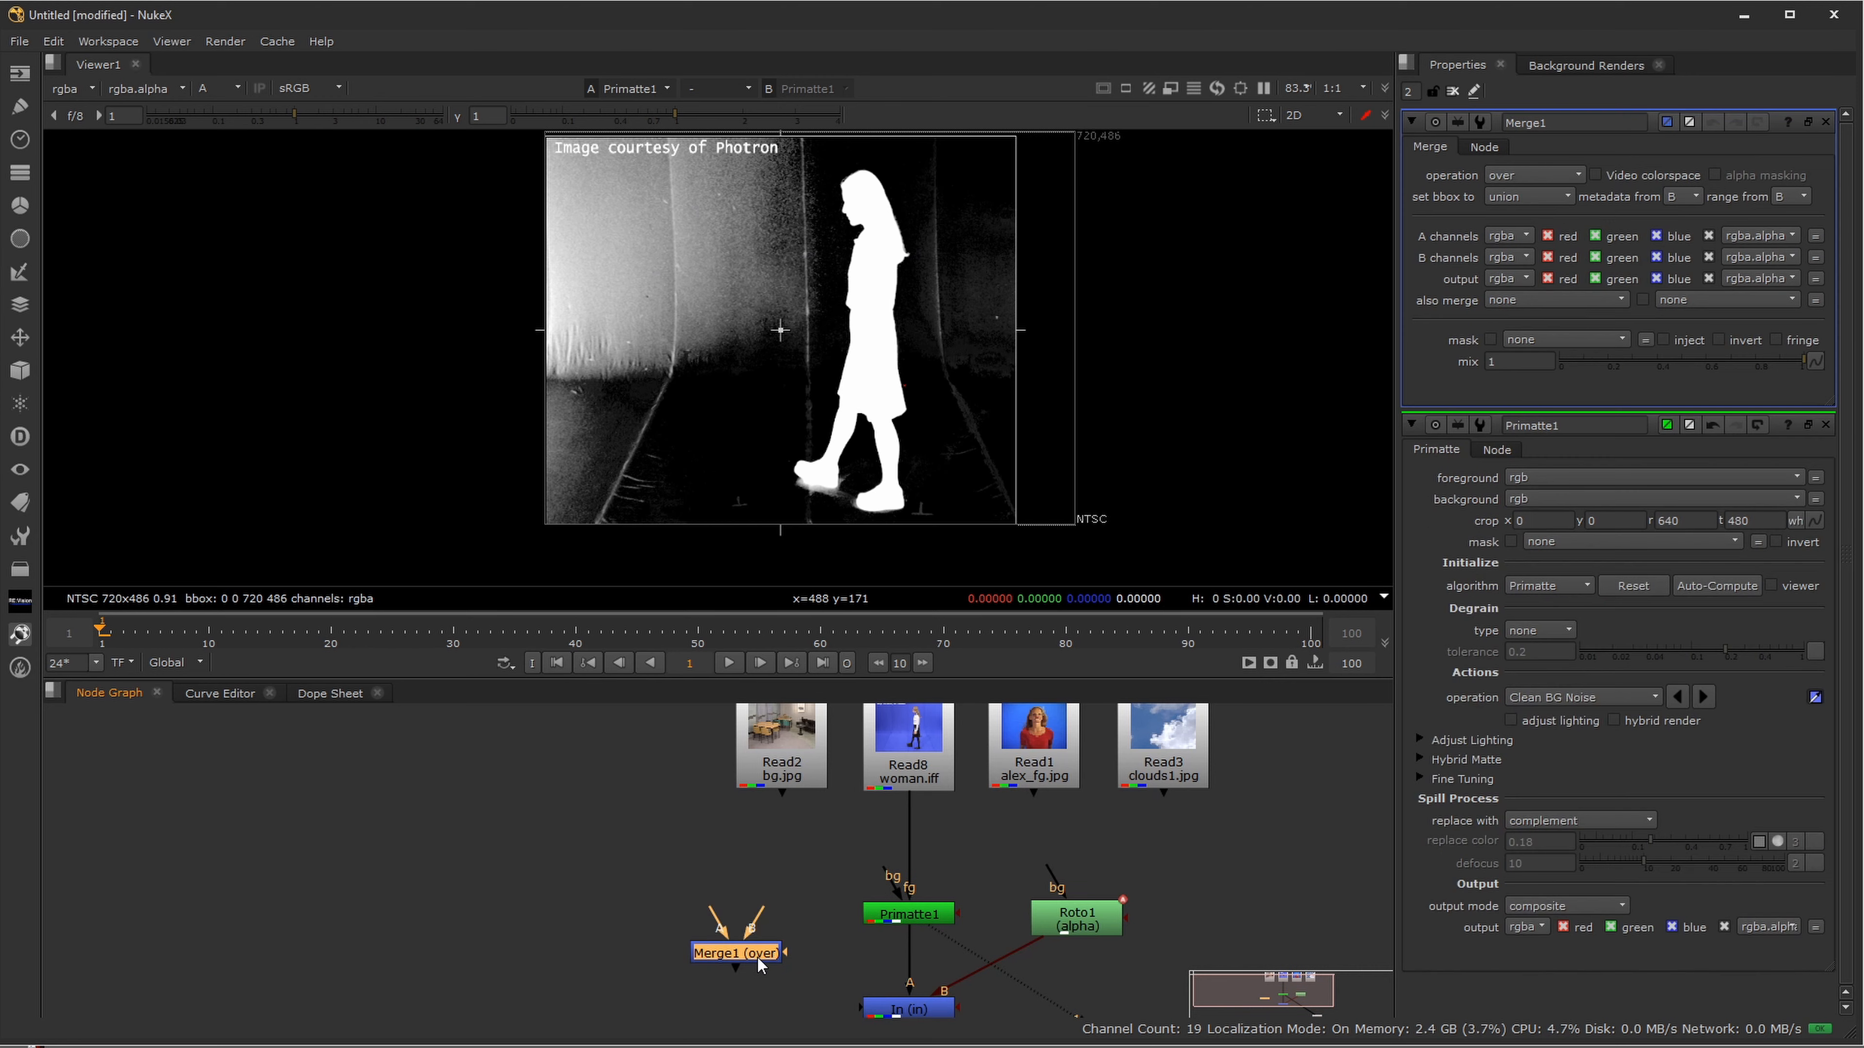
pyautogui.moveTo(722, 943); pyautogui.dragTo(895, 926)
pyautogui.moveTo(771, 938); pyautogui.dragTo(774, 789)
pyautogui.moveTo(751, 988); pyautogui.dragTo(787, 991)
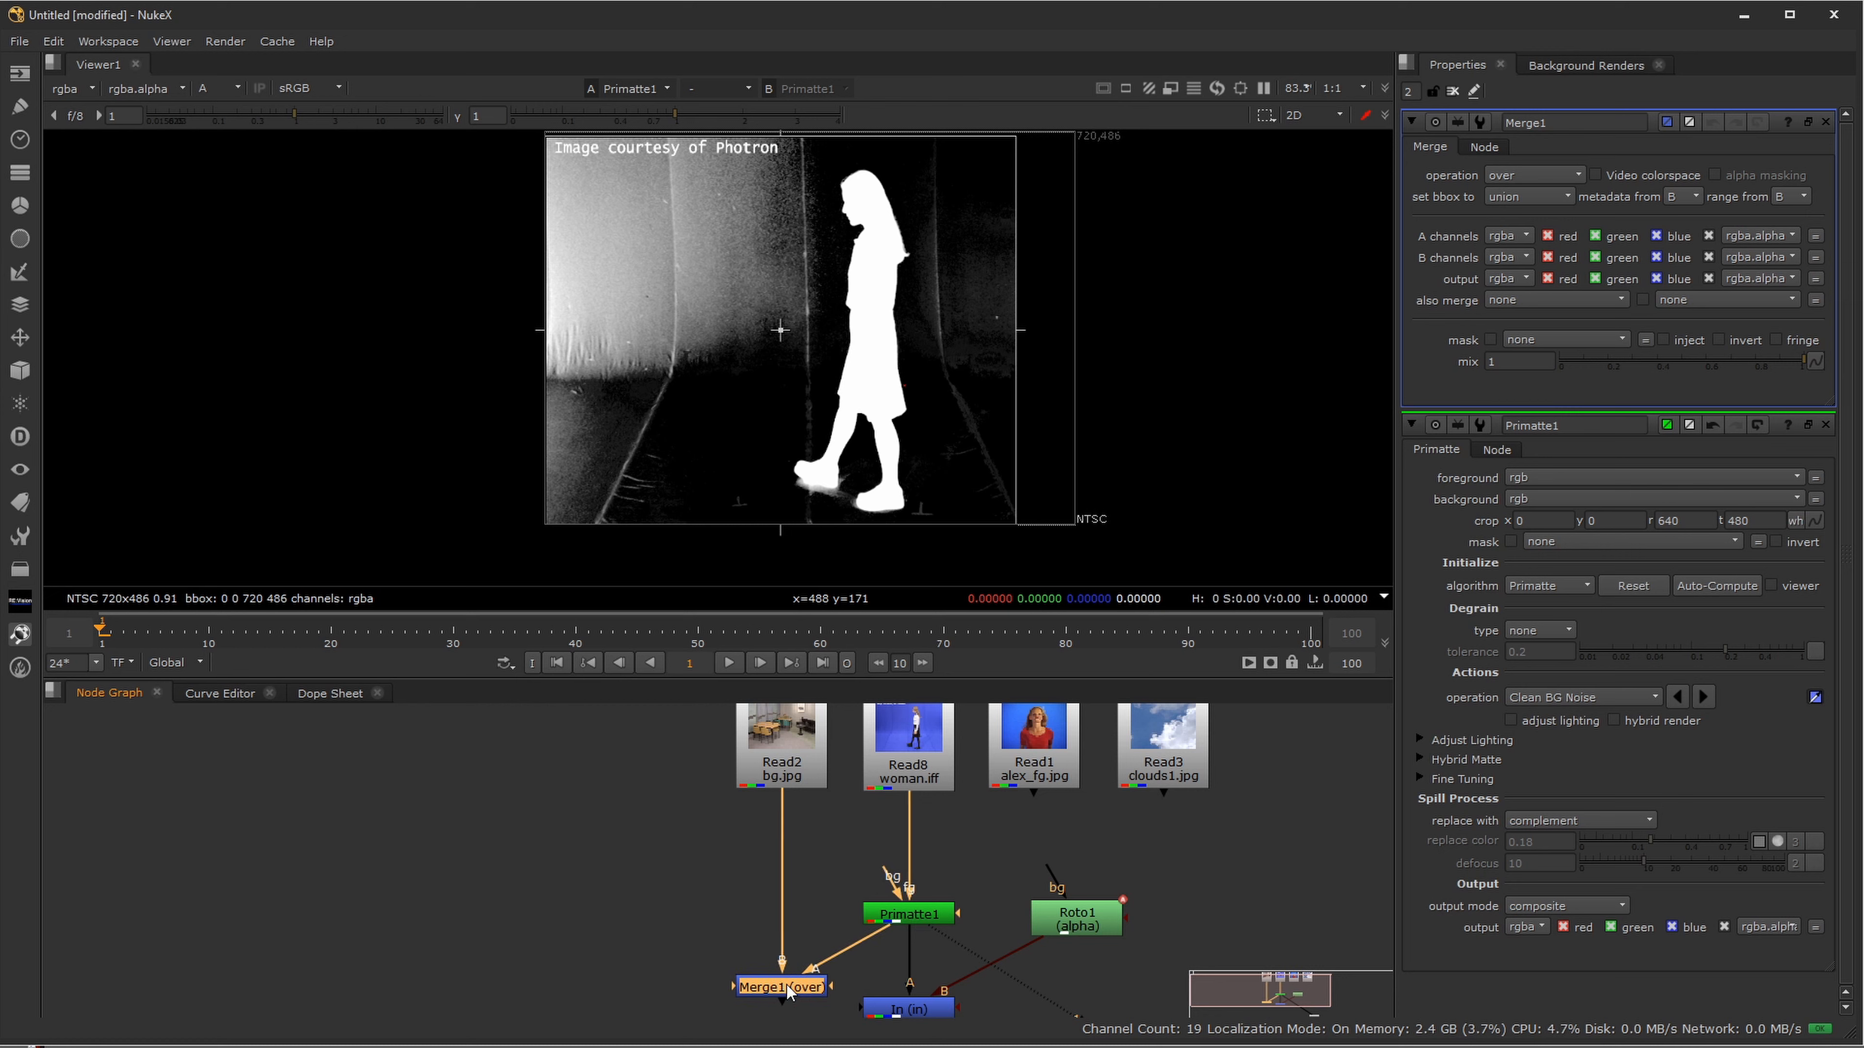
pyautogui.press('1')
pyautogui.press('a')
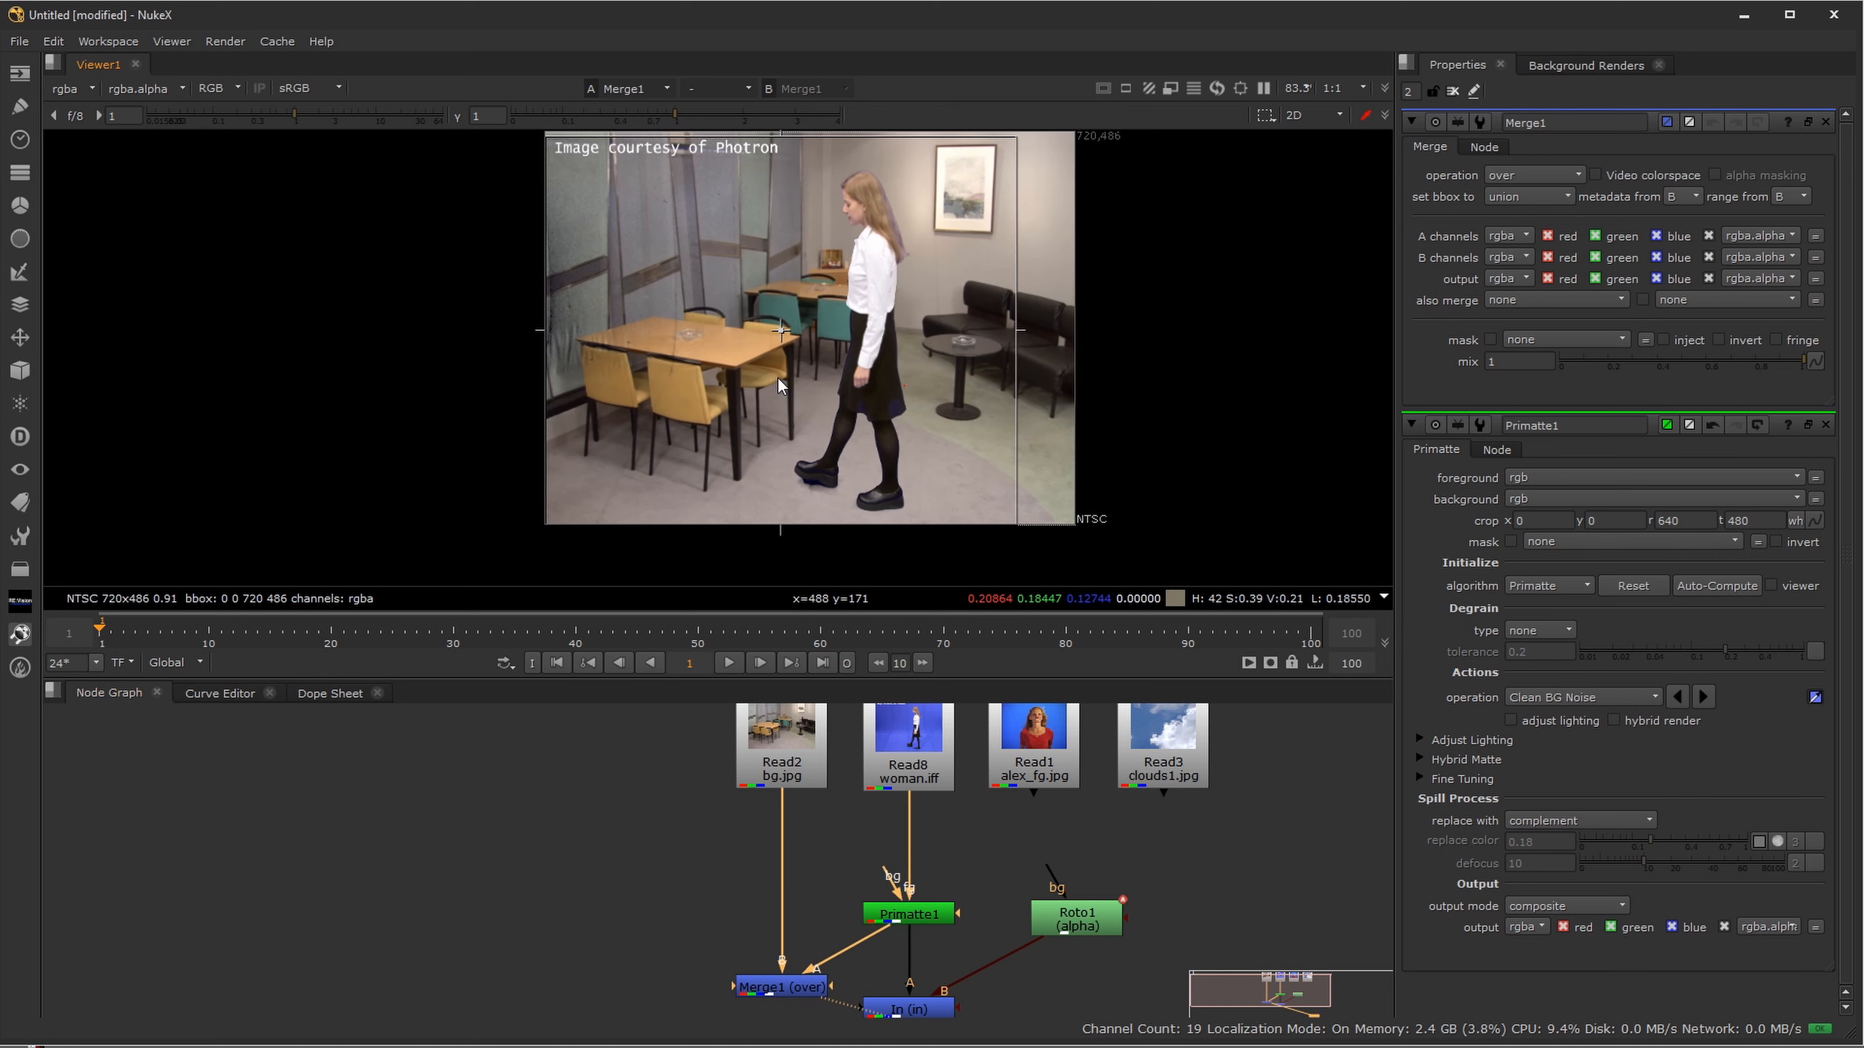
# - Check the windows, tables and floor in the unmasked composite, and delete its Merge node
pyautogui.scroll(3, 598, 275)
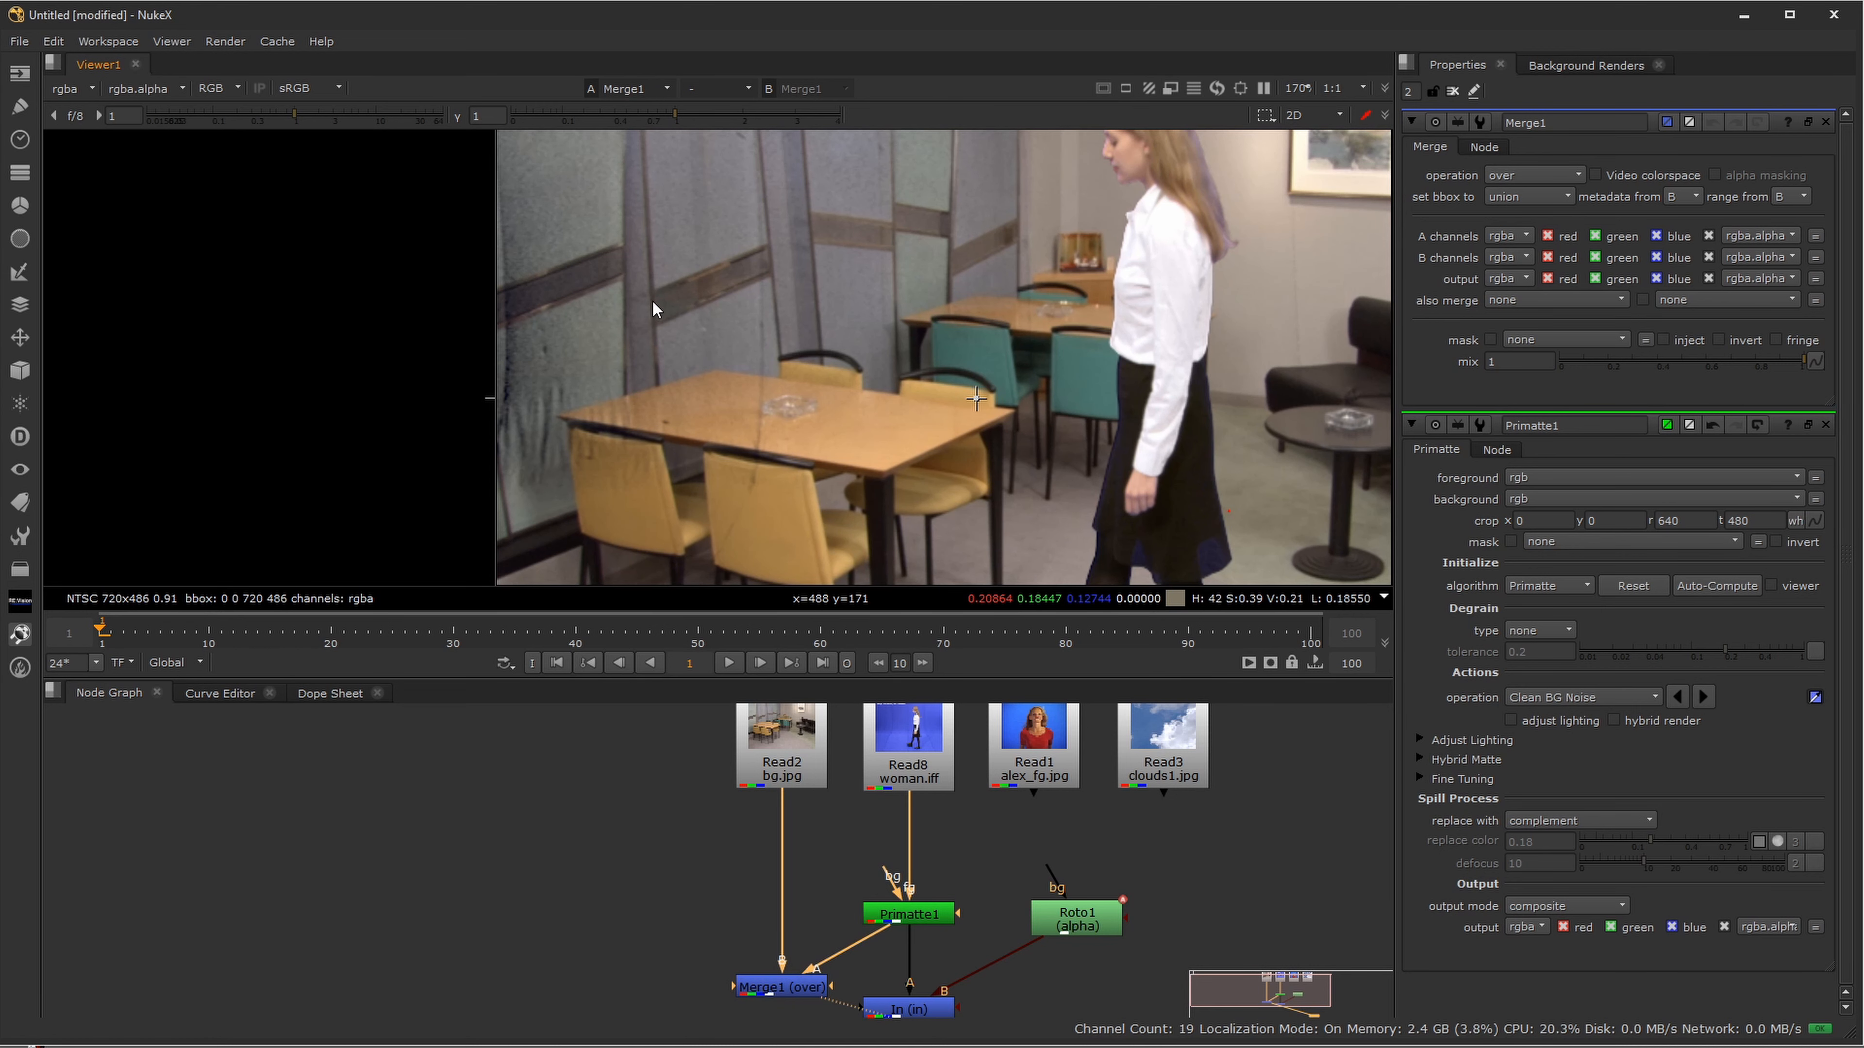
pyautogui.moveTo(653, 299); pyautogui.dragTo(699, 520)
pyautogui.moveTo(852, 490); pyautogui.dragTo(575, 255)
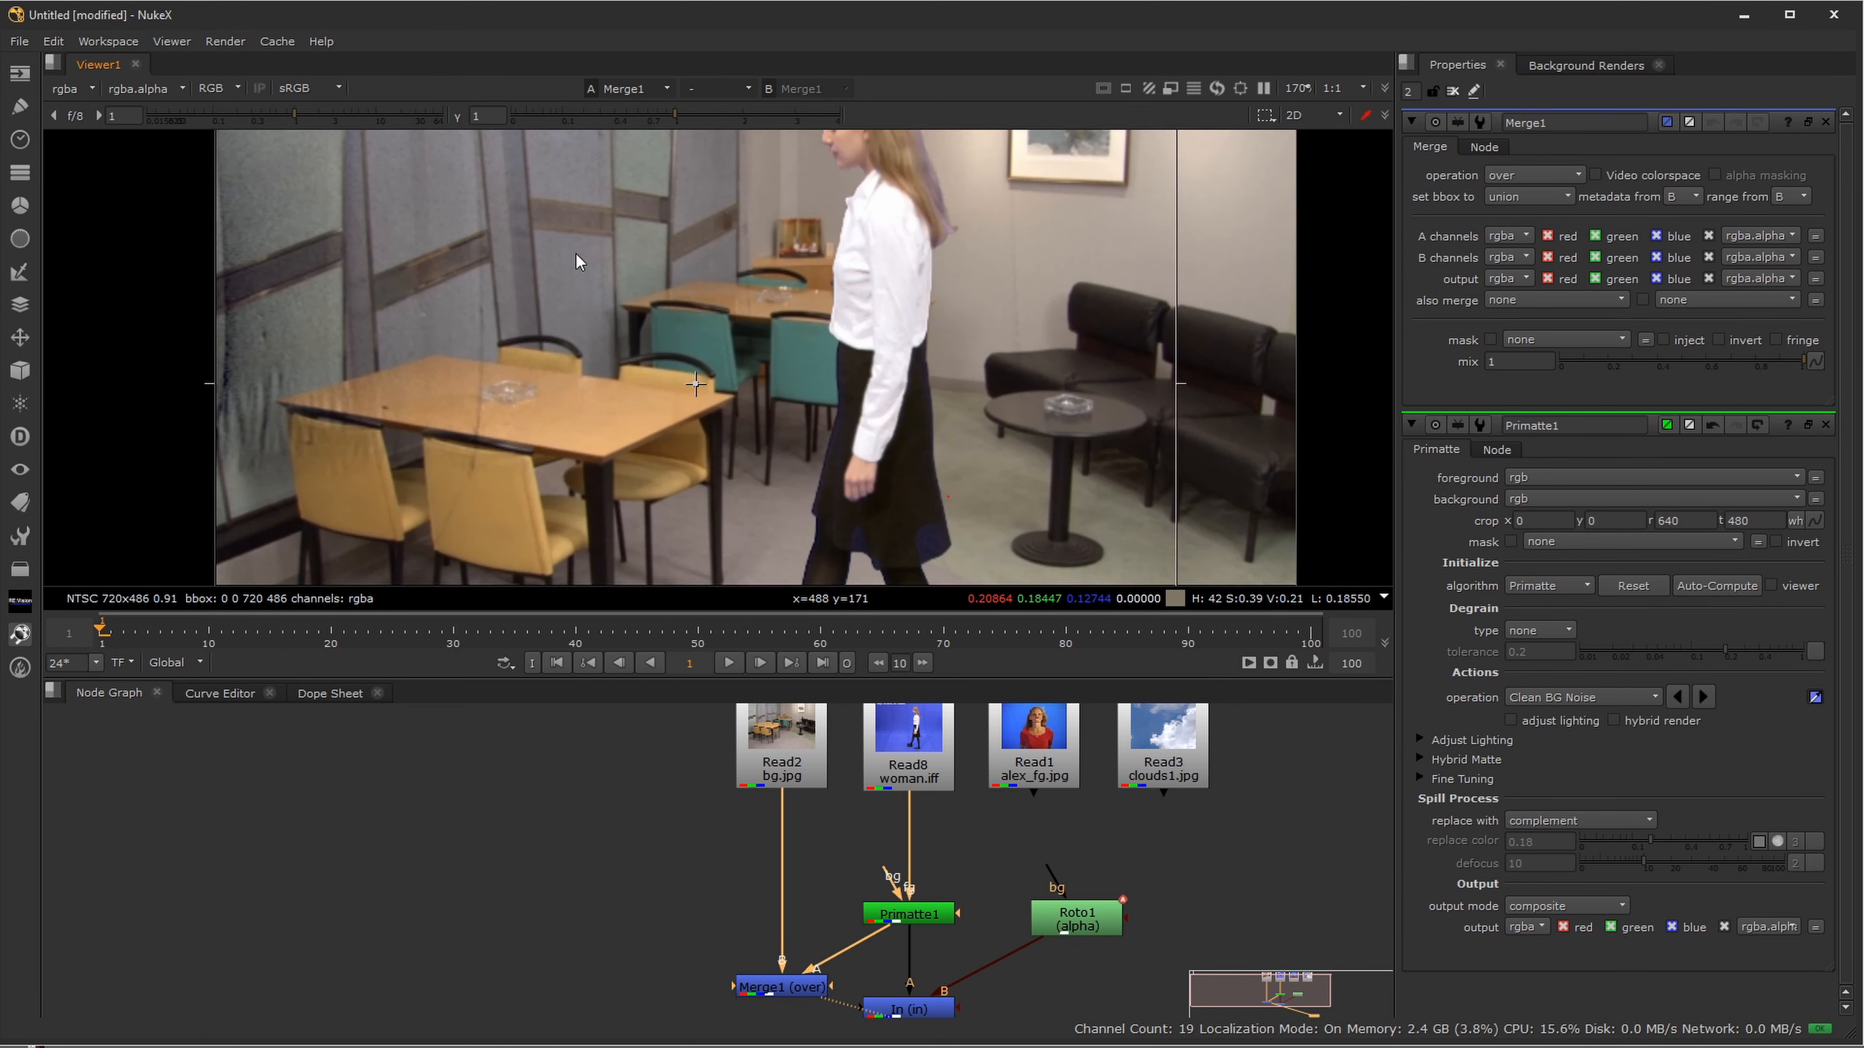
pyautogui.moveTo(662, 447); pyautogui.dragTo(854, 367)
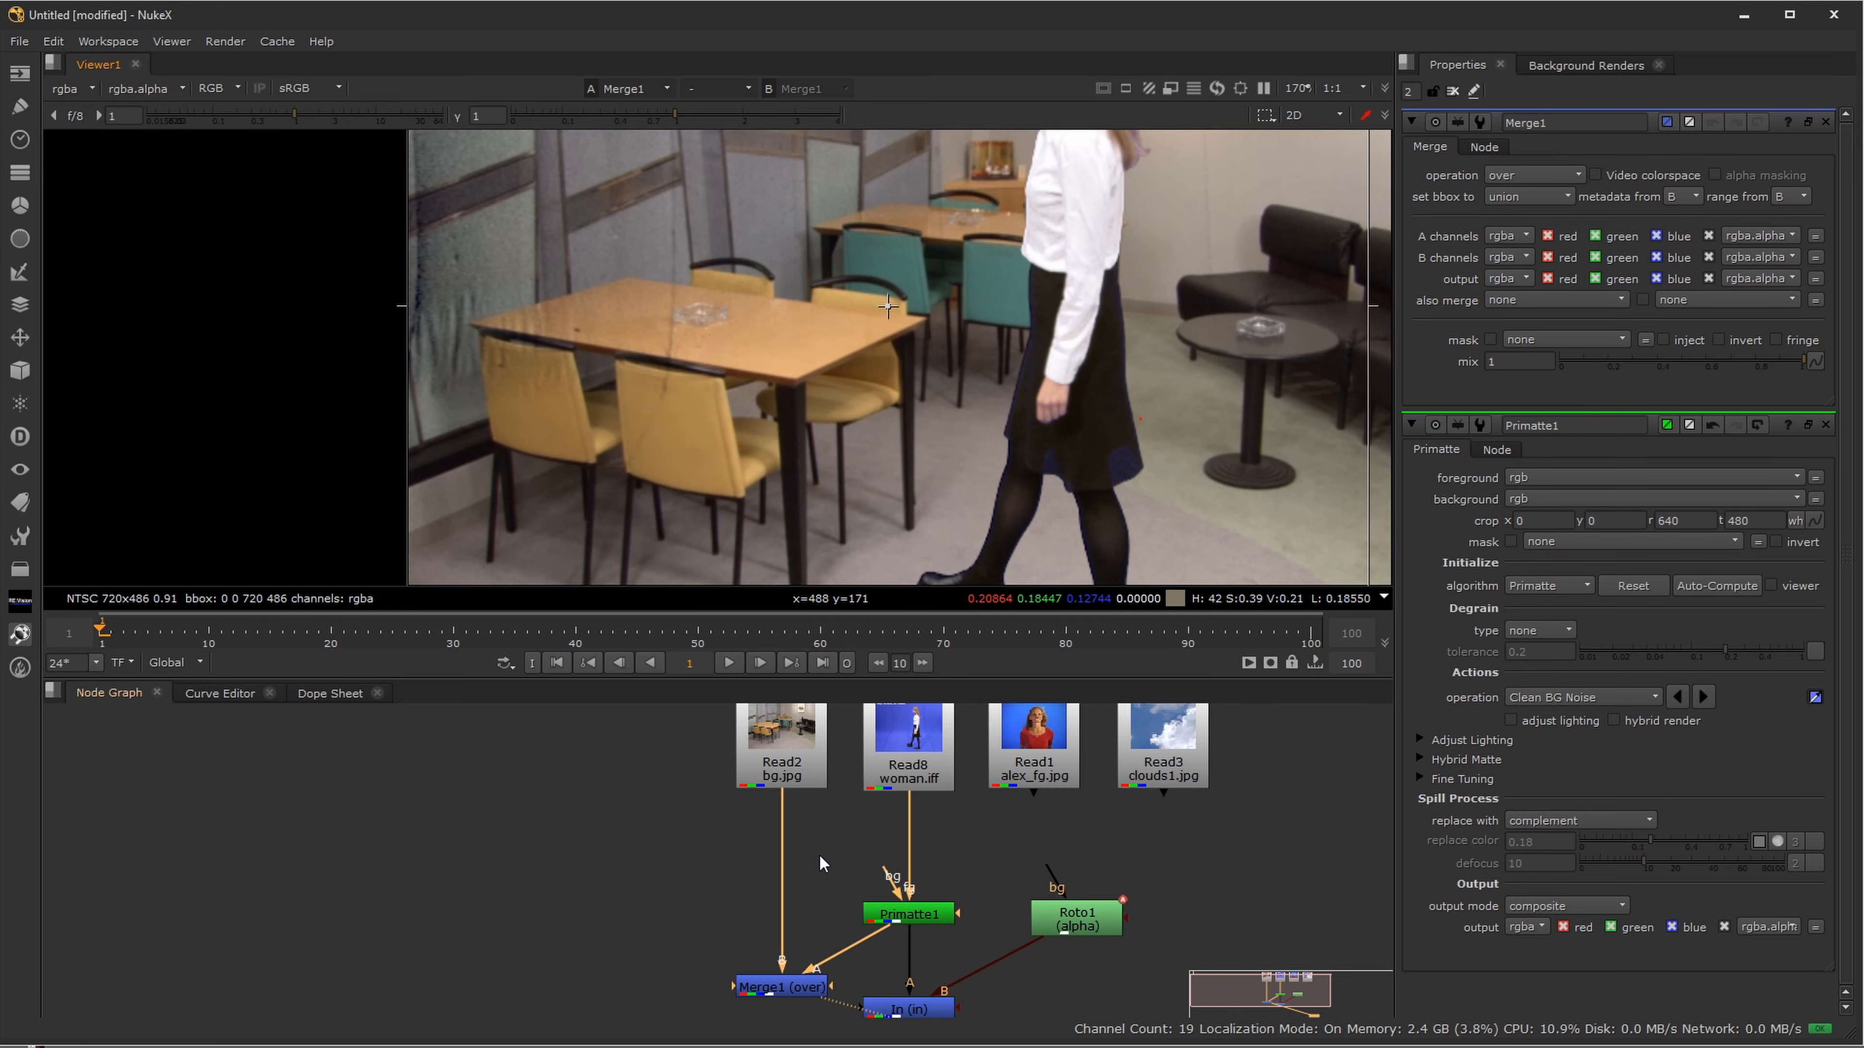
pyautogui.click(789, 987)
pyautogui.press('Delete')
# - View the Primatte1 output again, and check its alpha channel across the whole frame
pyautogui.moveTo(896, 897); pyautogui.dragTo(844, 799)
pyautogui.scroll(-2, 843, 815)
pyautogui.scroll(2, 853, 955)
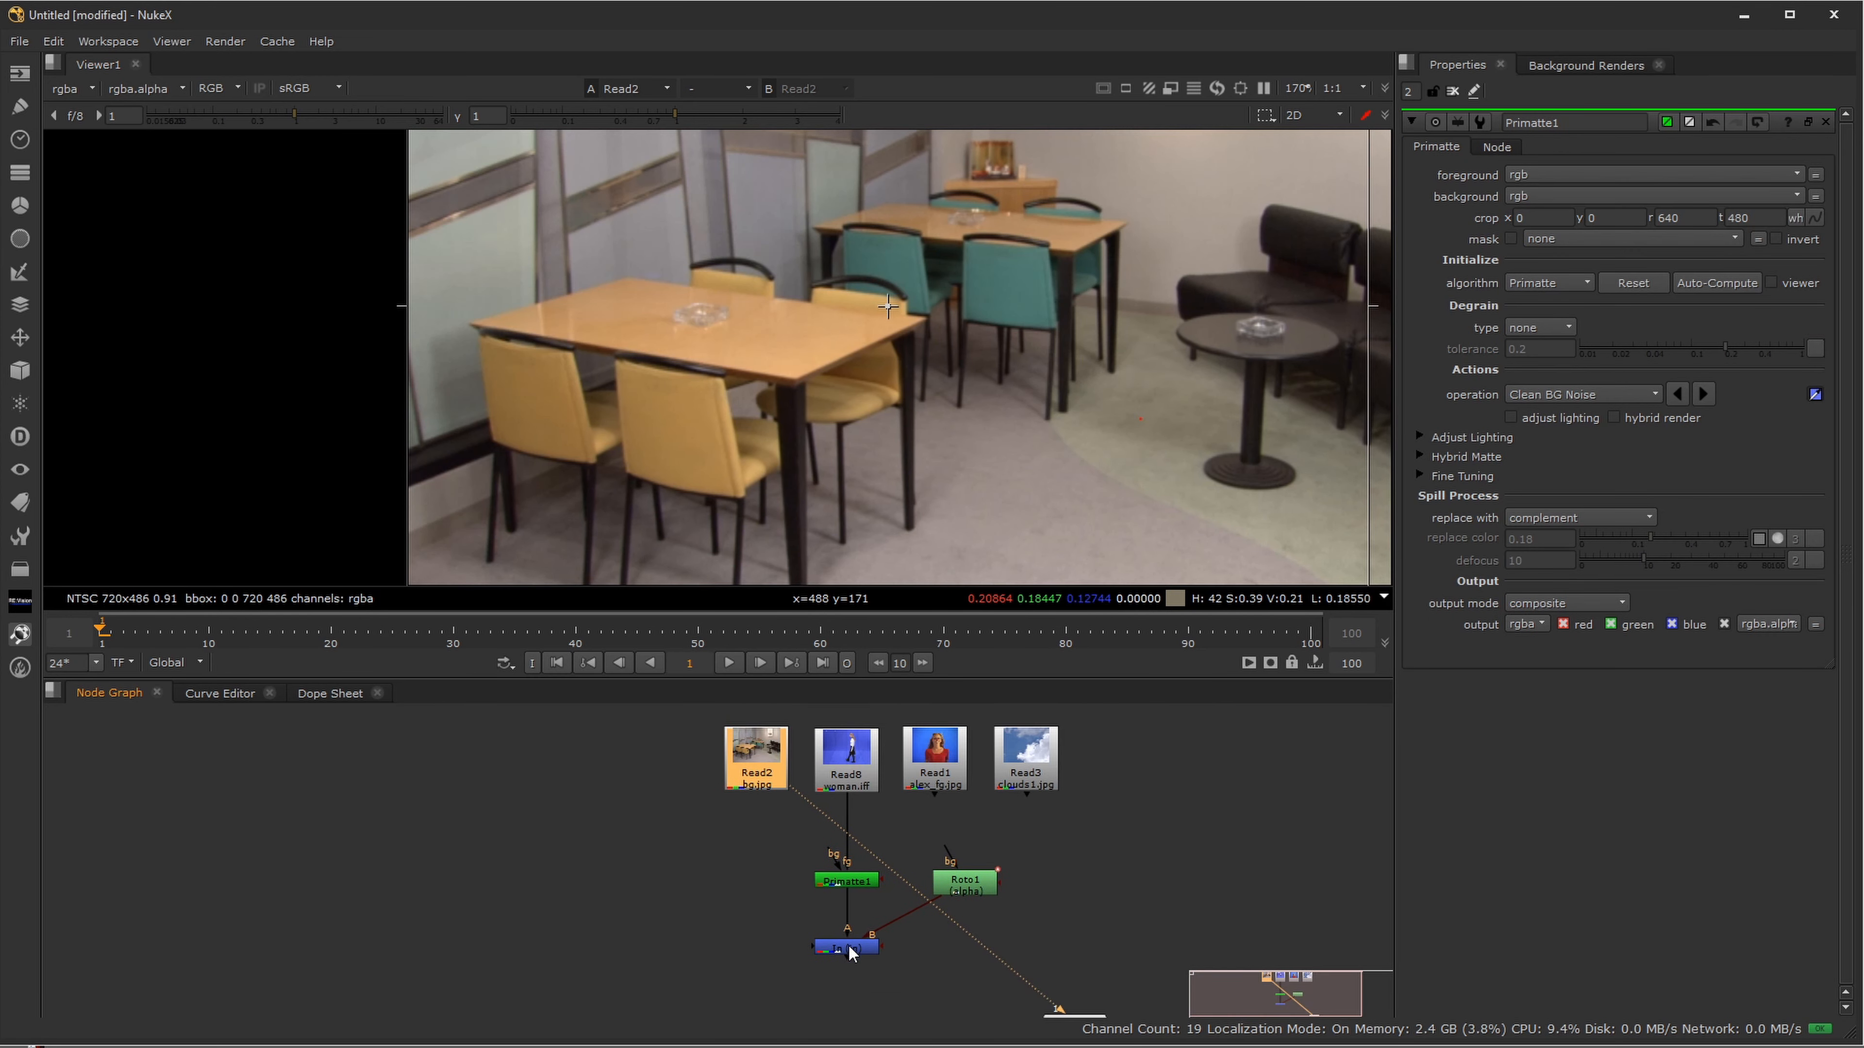
pyautogui.click(850, 952)
pyautogui.click(877, 874)
pyautogui.press('1')
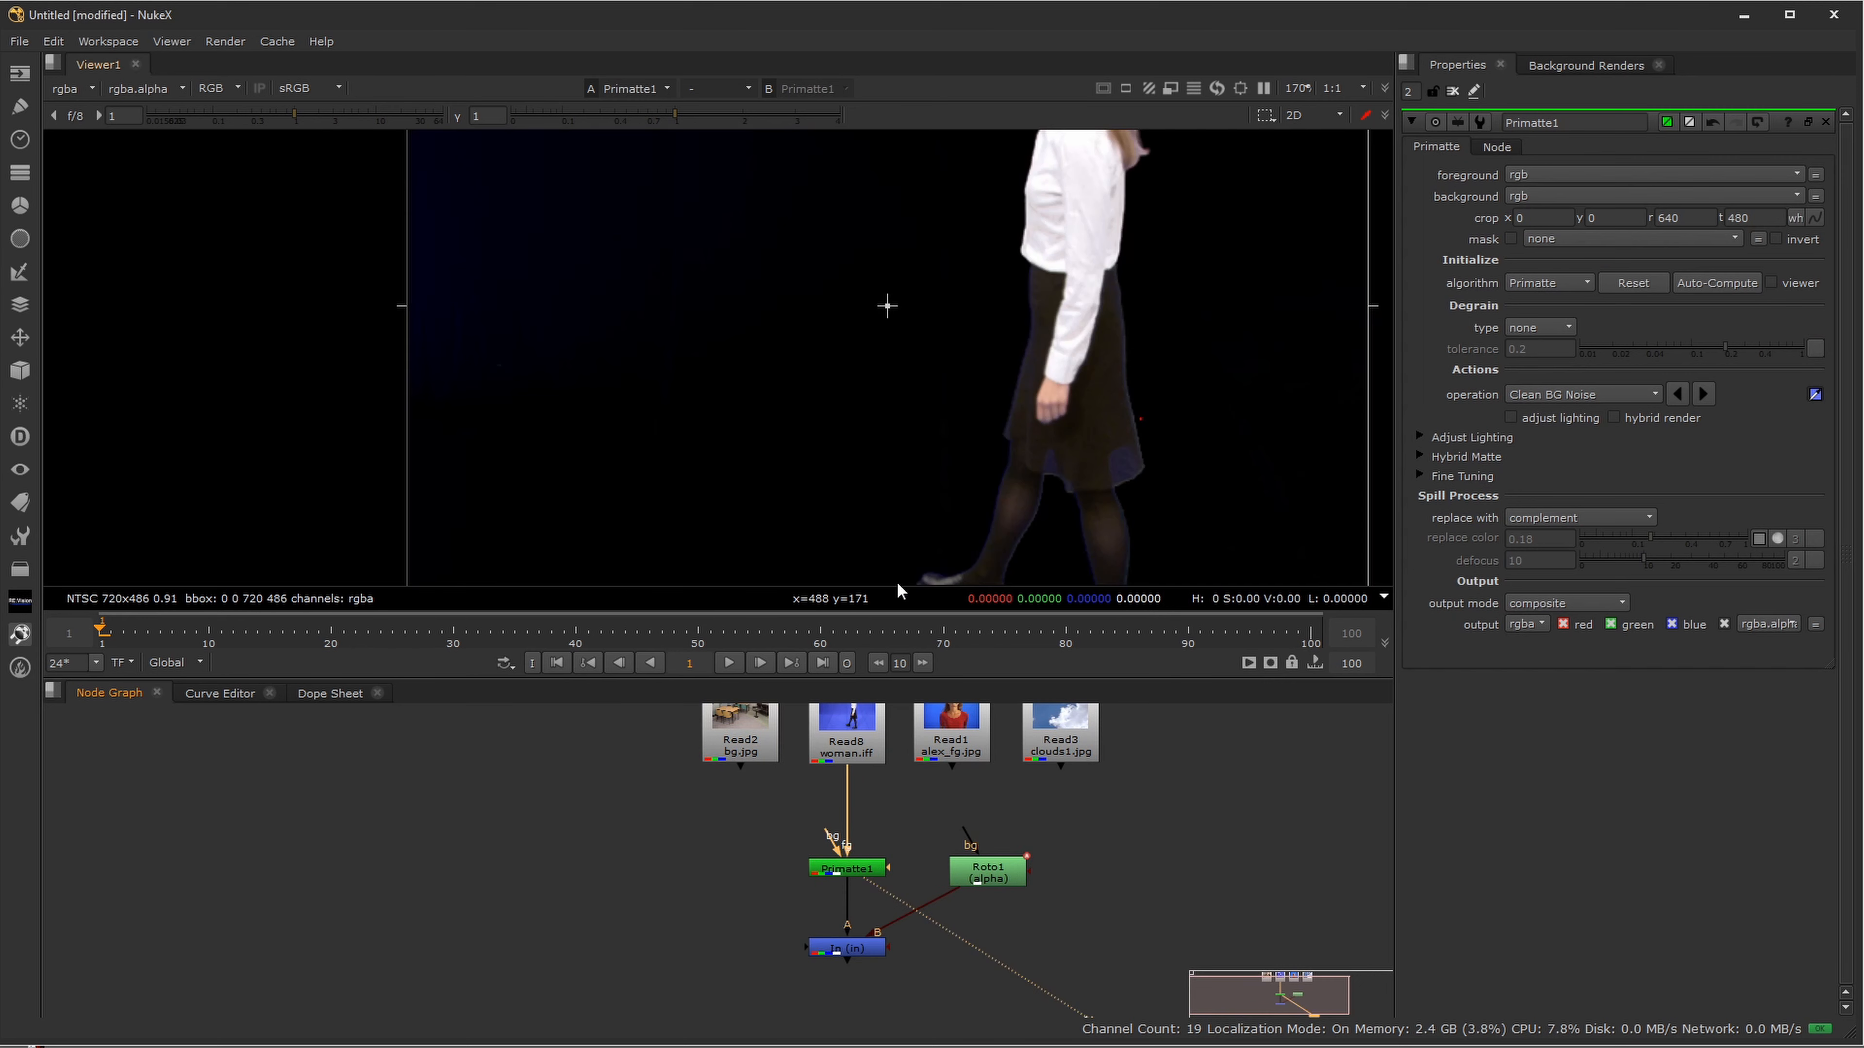
pyautogui.press('a')
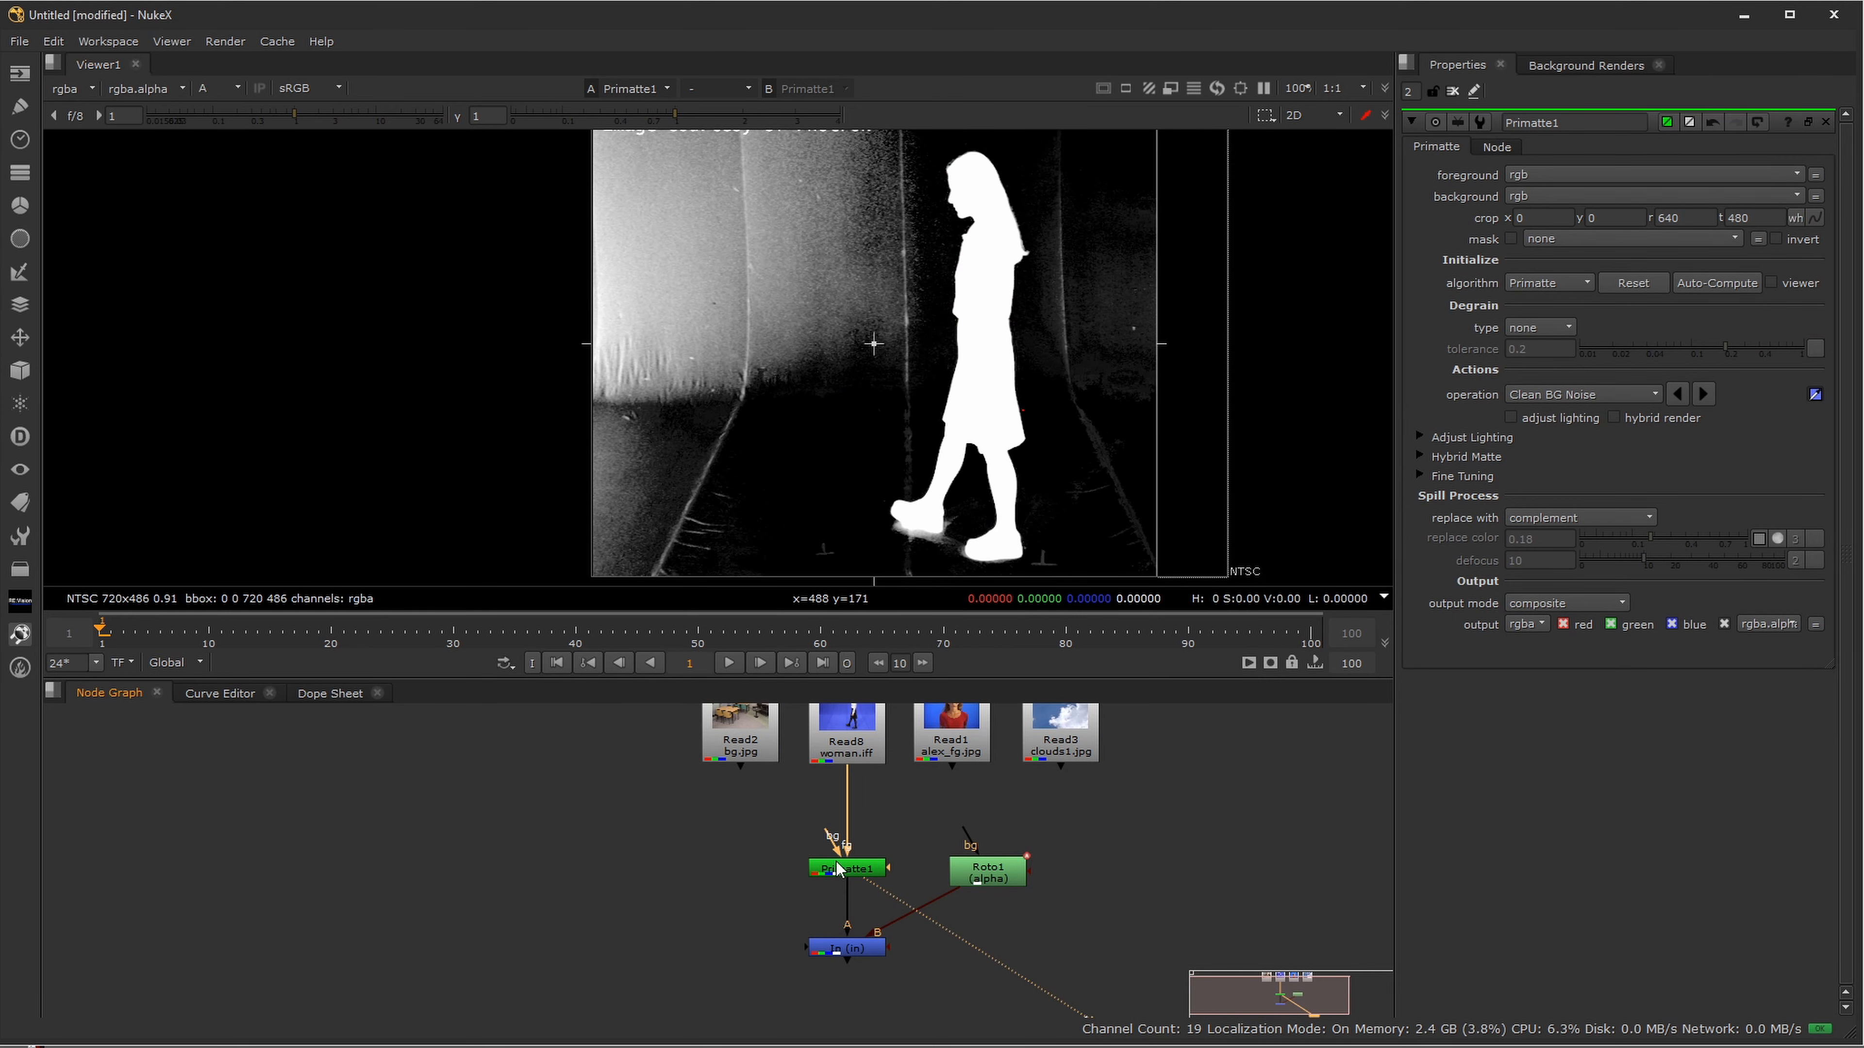
# - Compare the matte from the In merge with the Roto1 outline around the woman, and close the Roto1 properties
pyautogui.click(847, 948)
pyautogui.press('1')
pyautogui.doubleClick(986, 872)
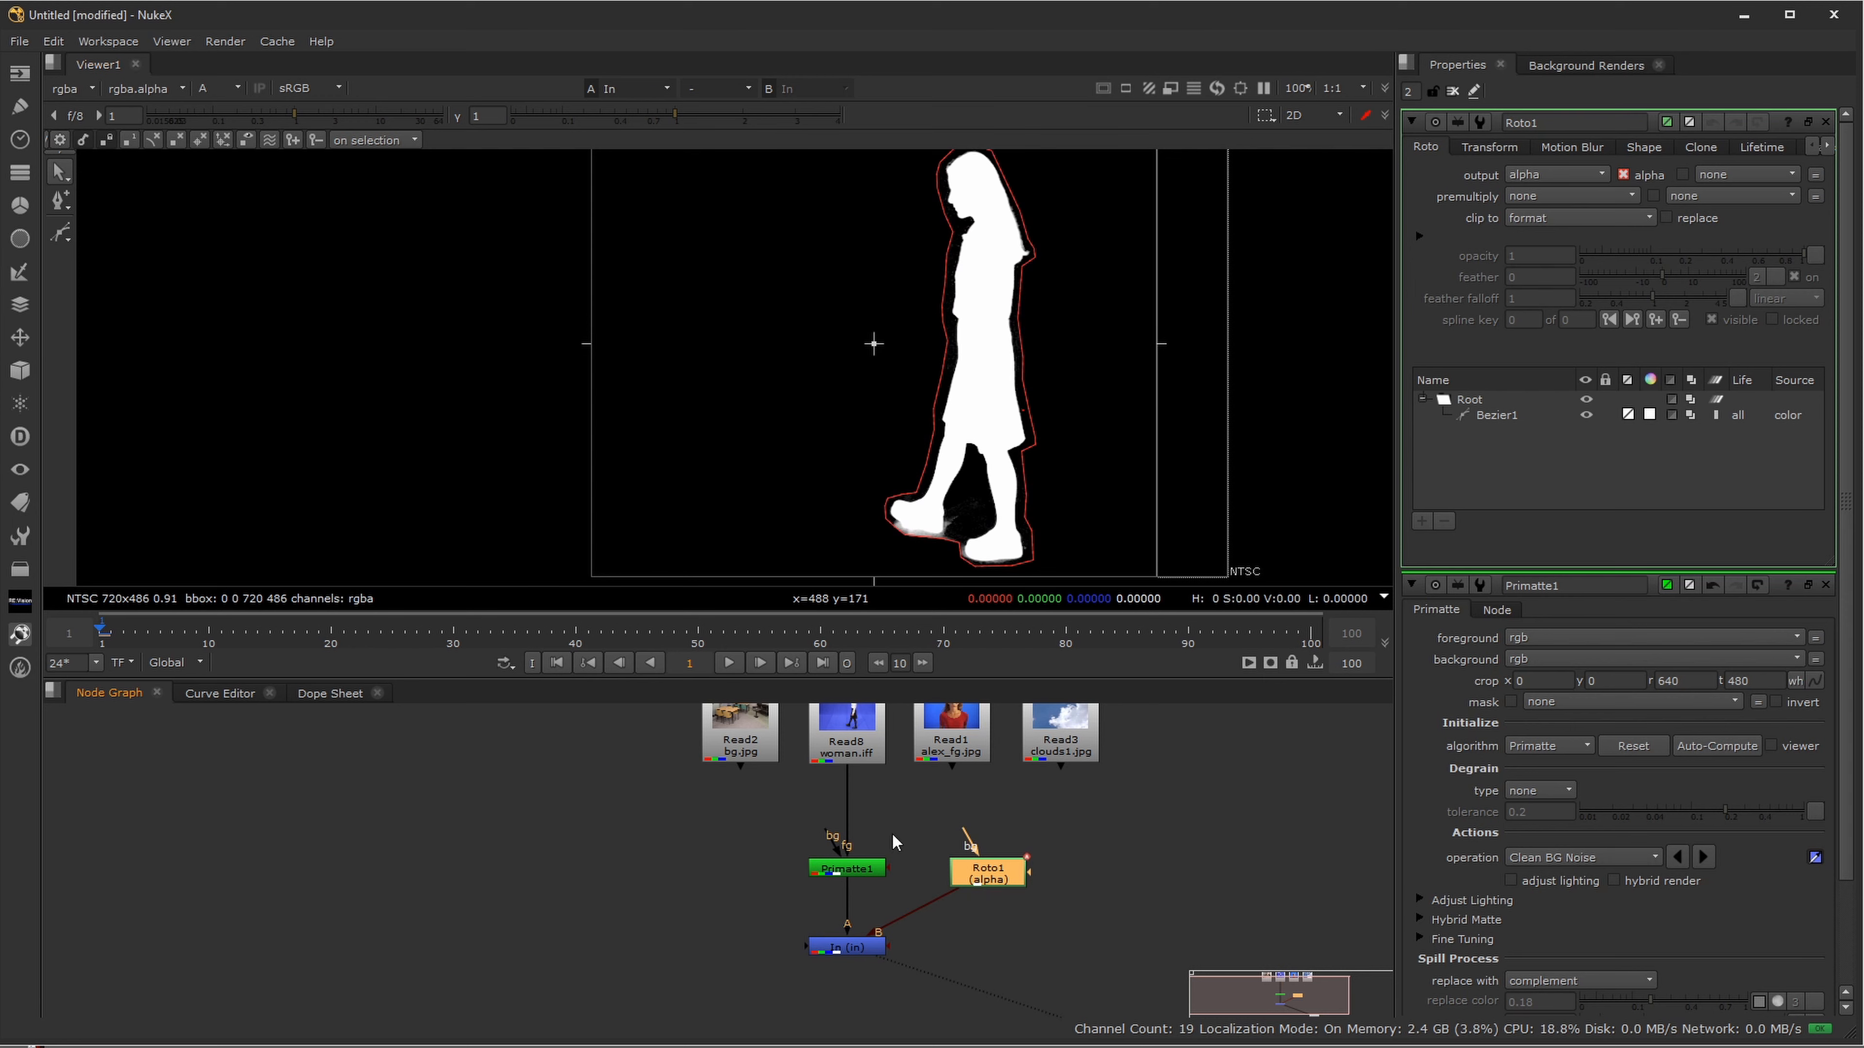
pyautogui.click(869, 947)
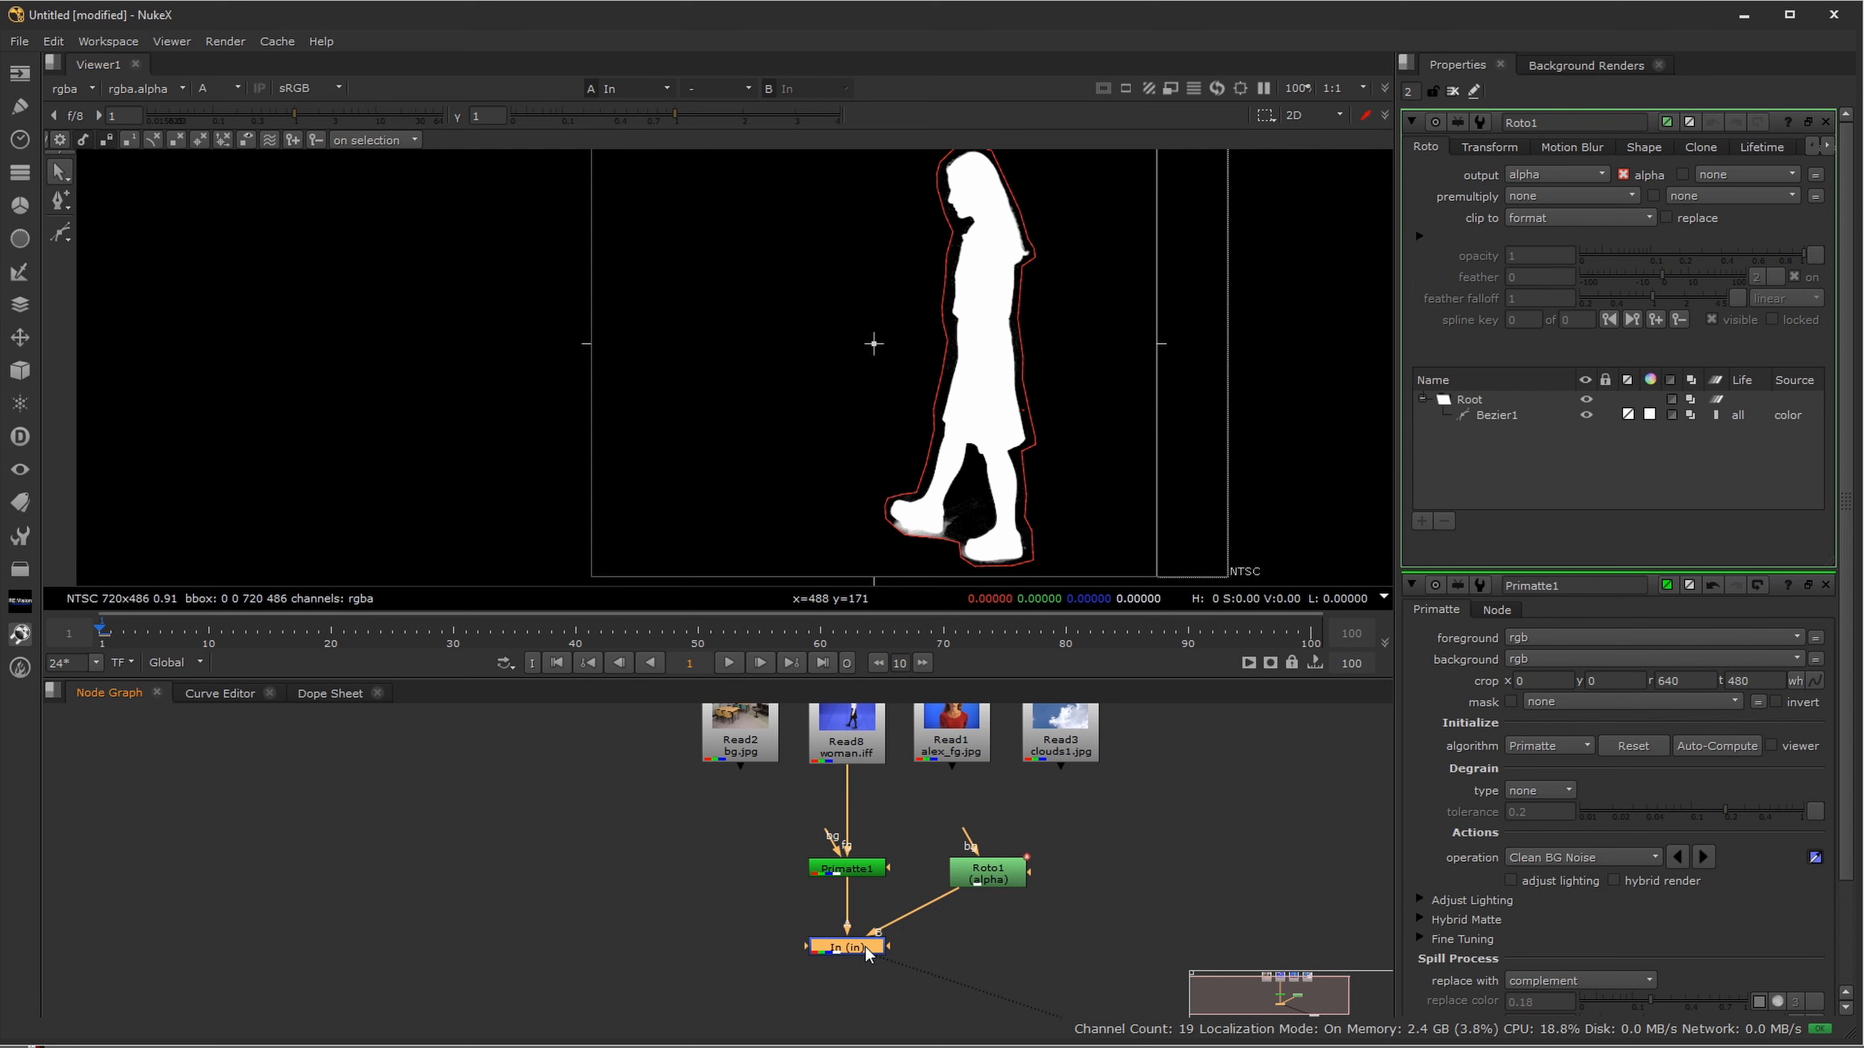
pyautogui.click(1825, 122)
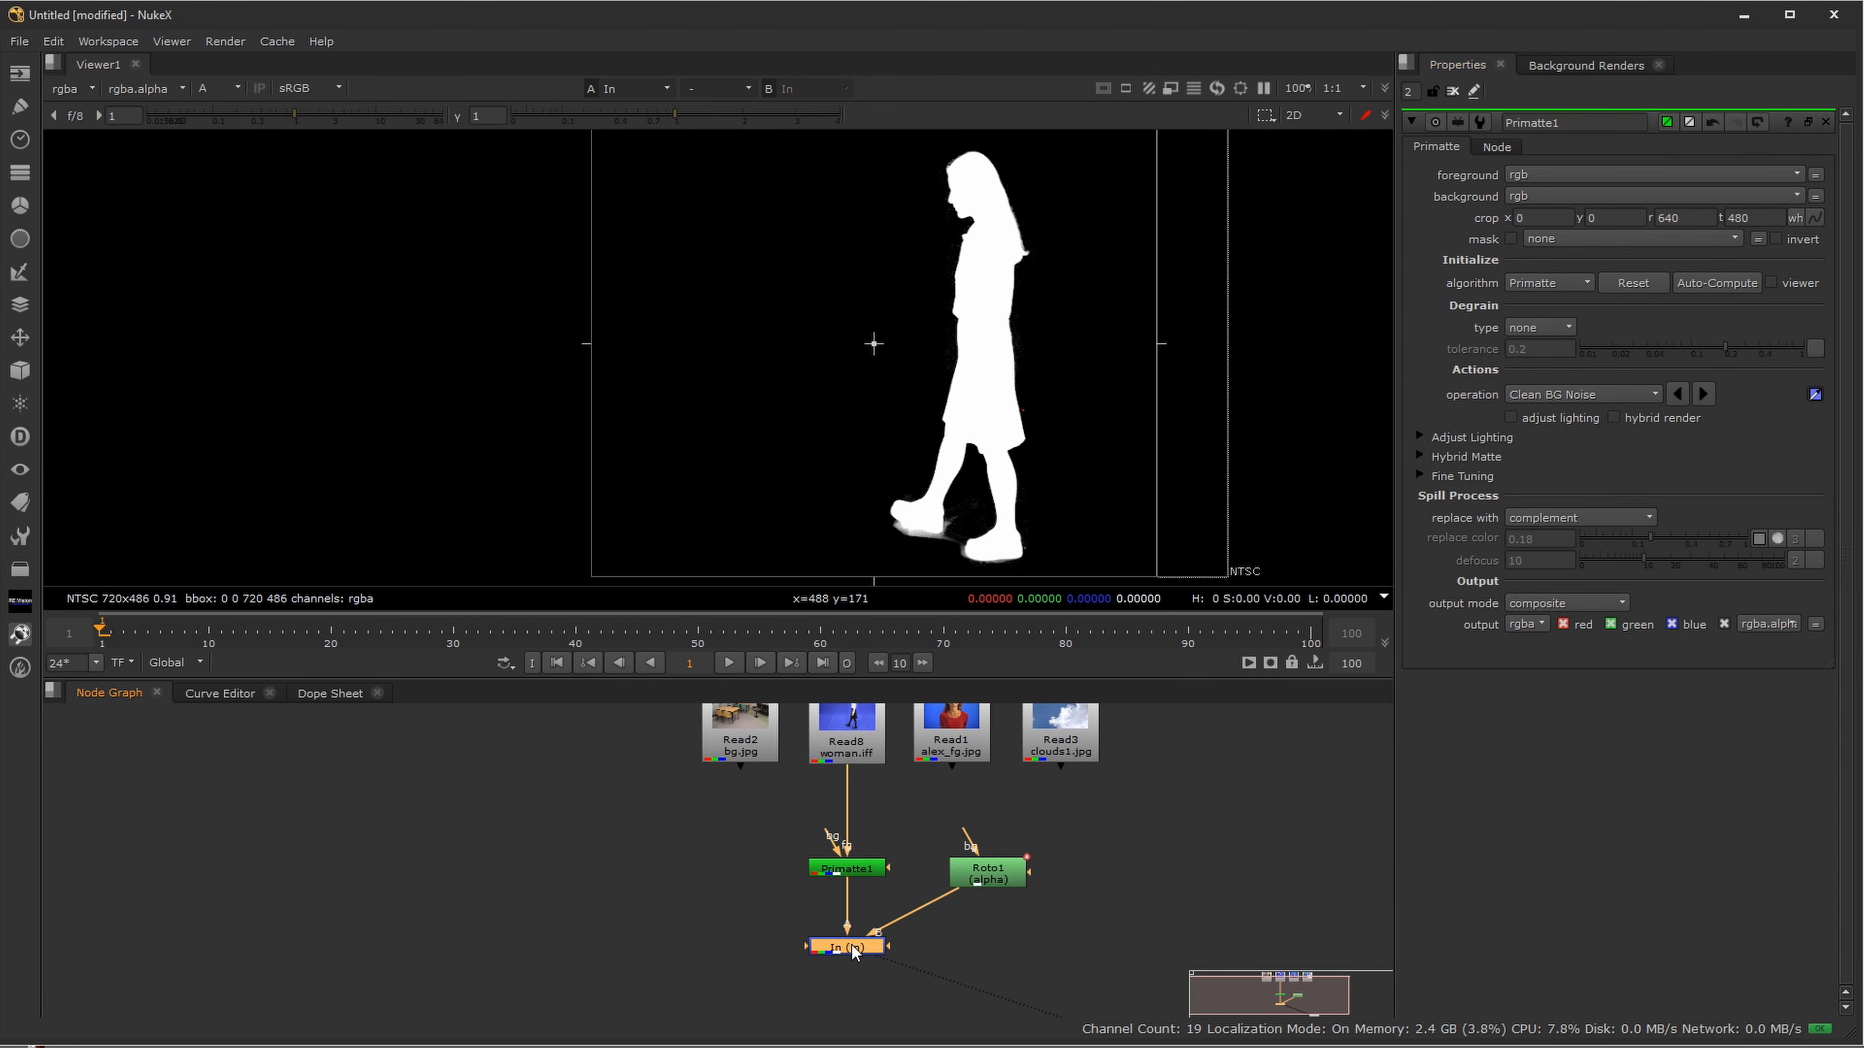
# - Merge the roto-limited result of the In node over bg.jpg, view it in colour, and close the Primatte1 properties
pyautogui.press('m')
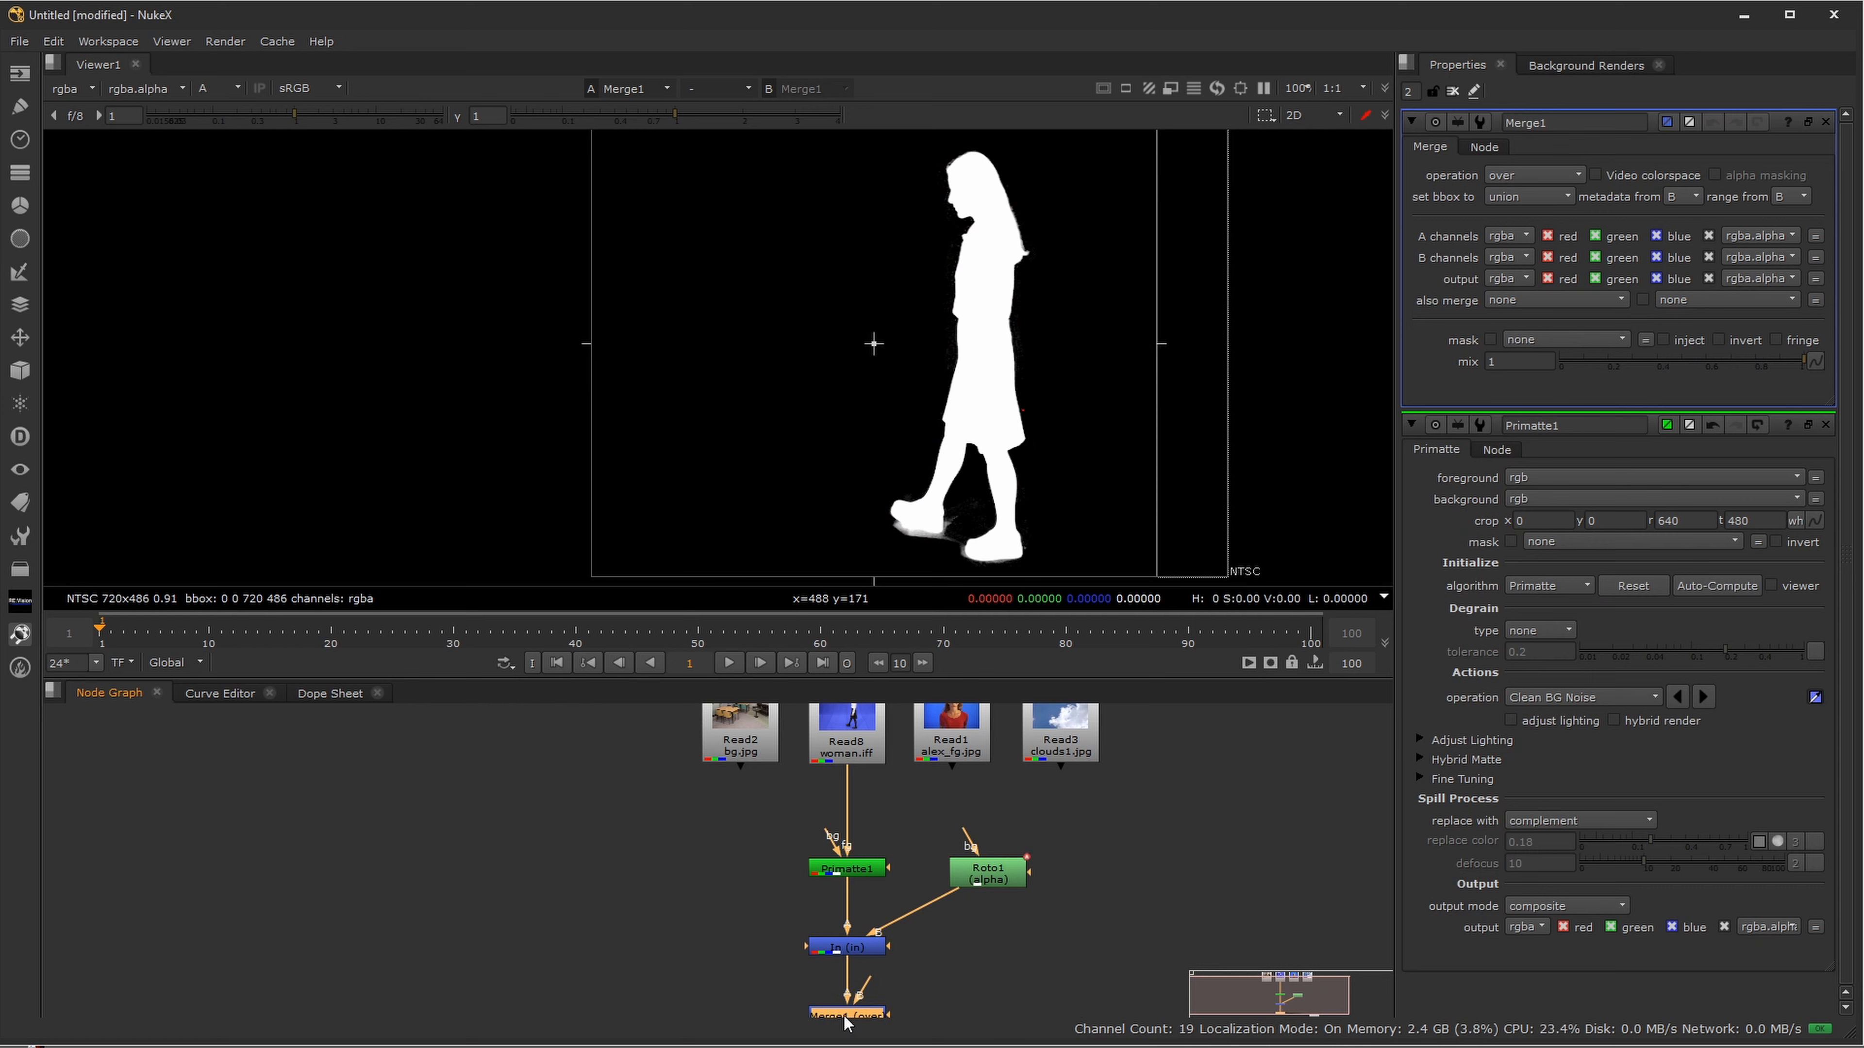
pyautogui.moveTo(861, 1020); pyautogui.dragTo(740, 738)
pyautogui.moveTo(726, 968); pyautogui.dragTo(778, 997)
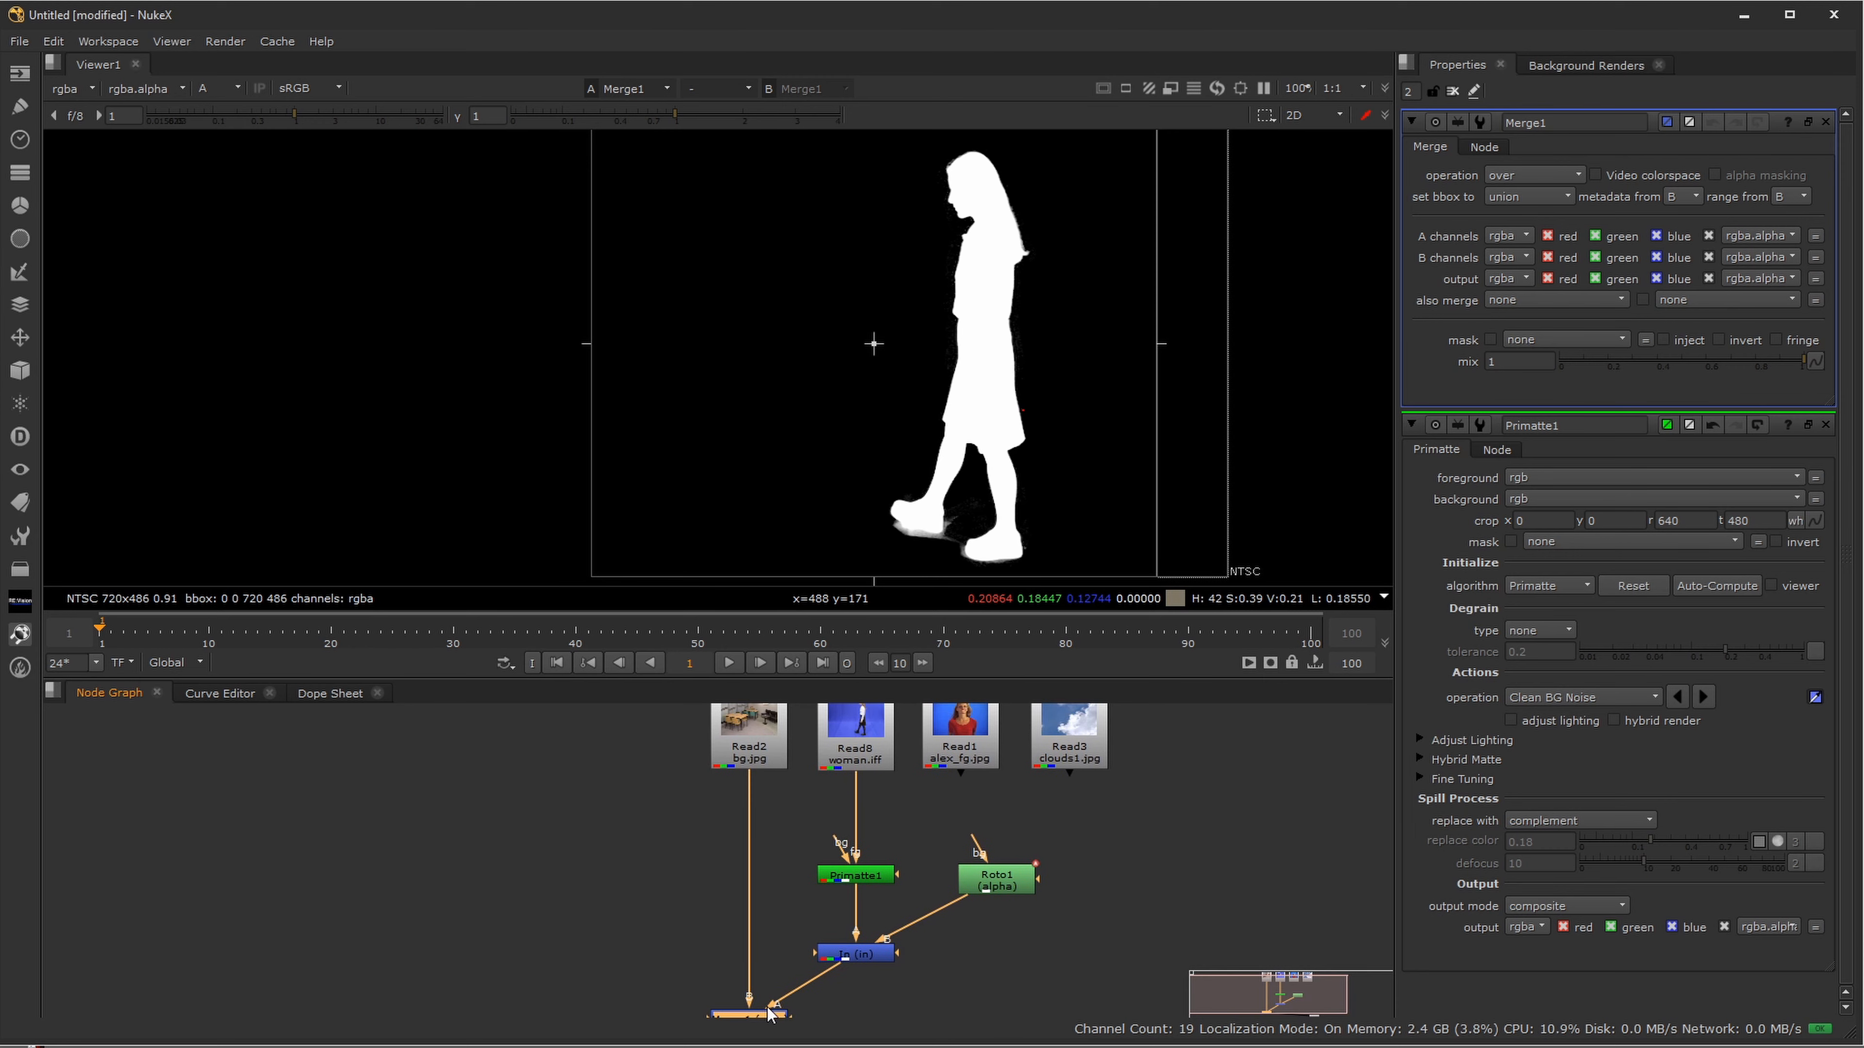
pyautogui.press('a')
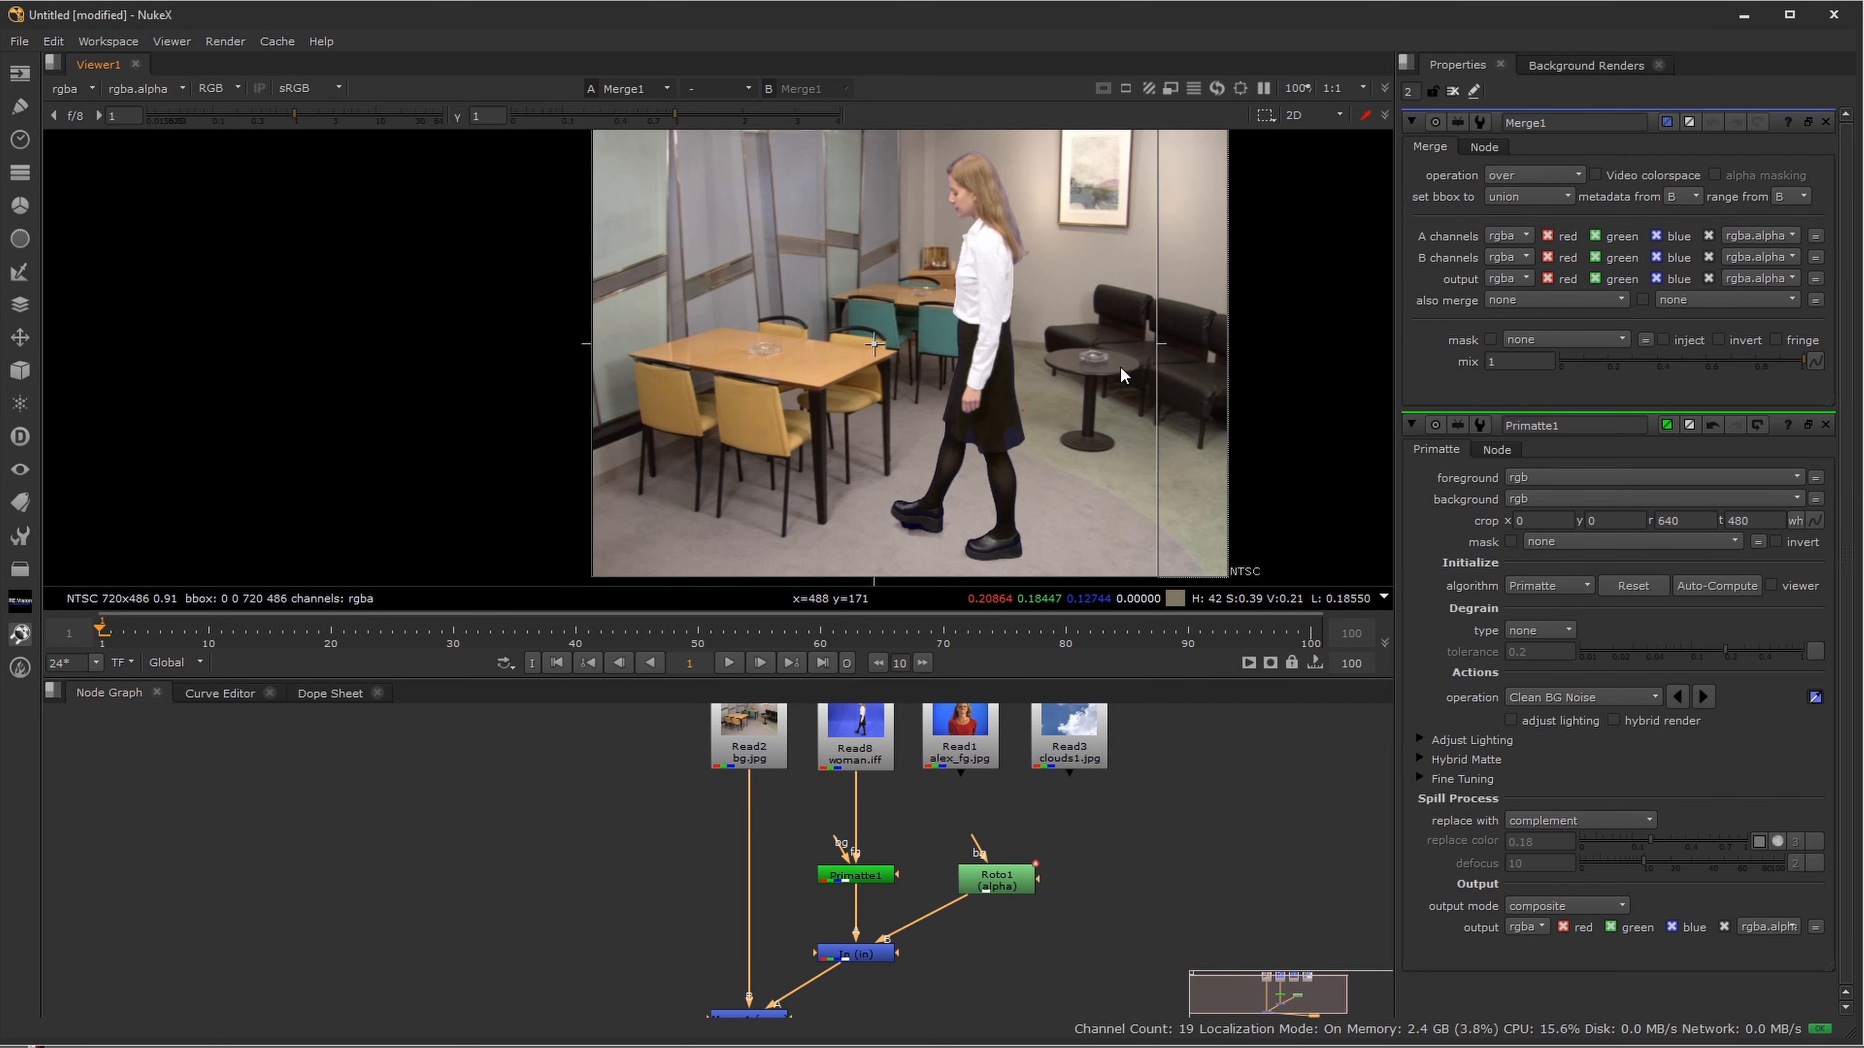
pyautogui.click(1825, 426)
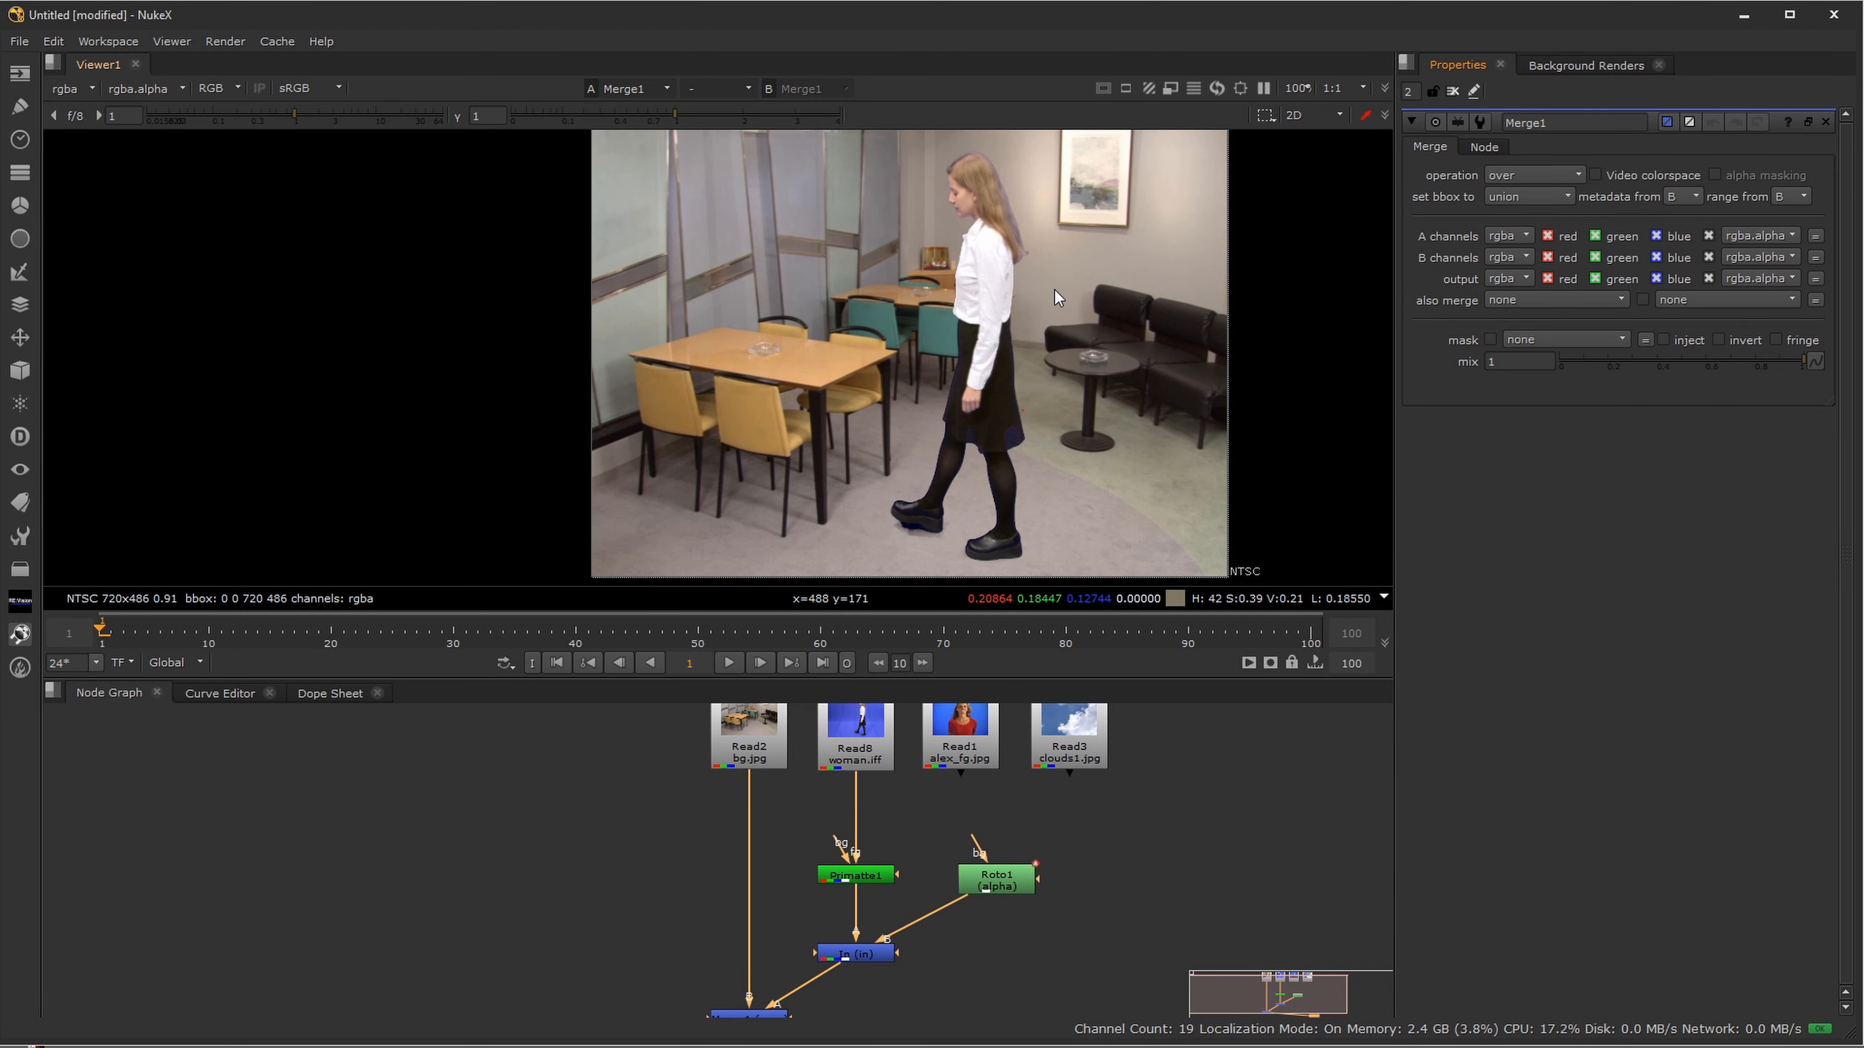
# - Examine the composite in an enlarged viewer, checking the woman's skirt, feet, face and hair edges up to 400% zoom
pyautogui.press('space')
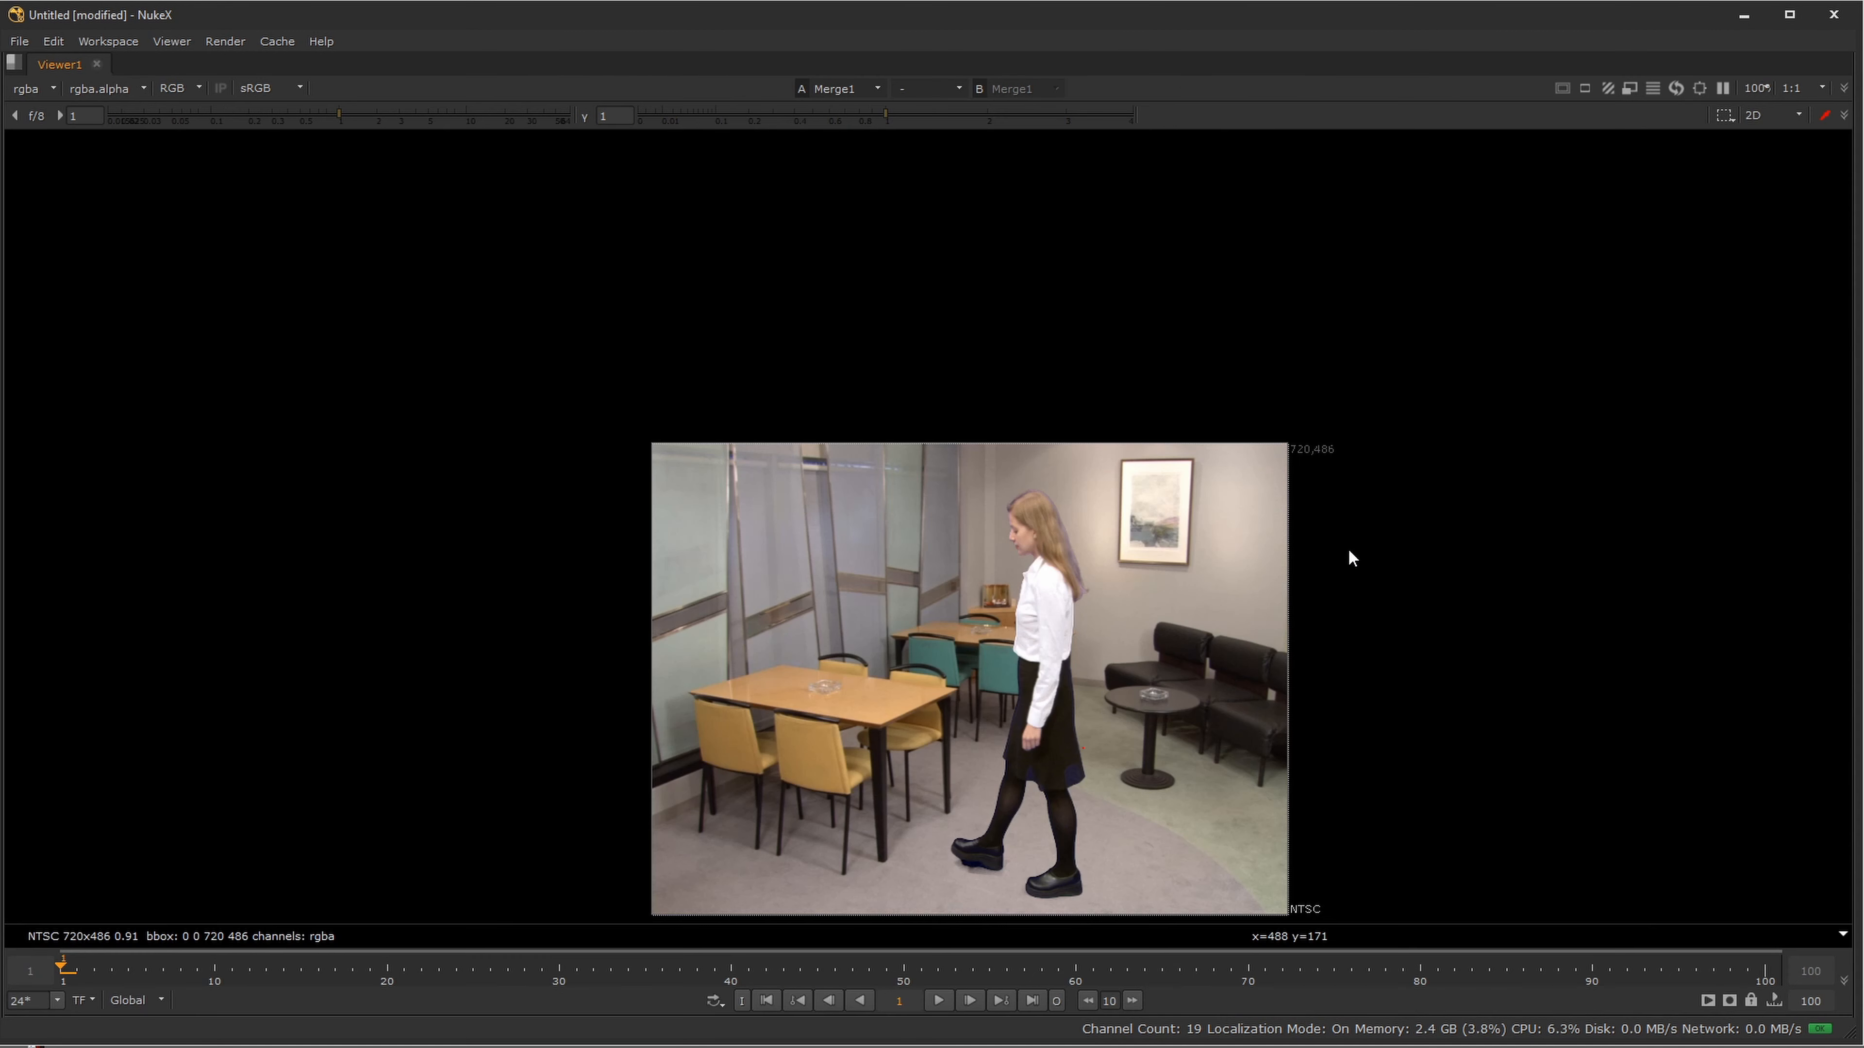
pyautogui.press('+')
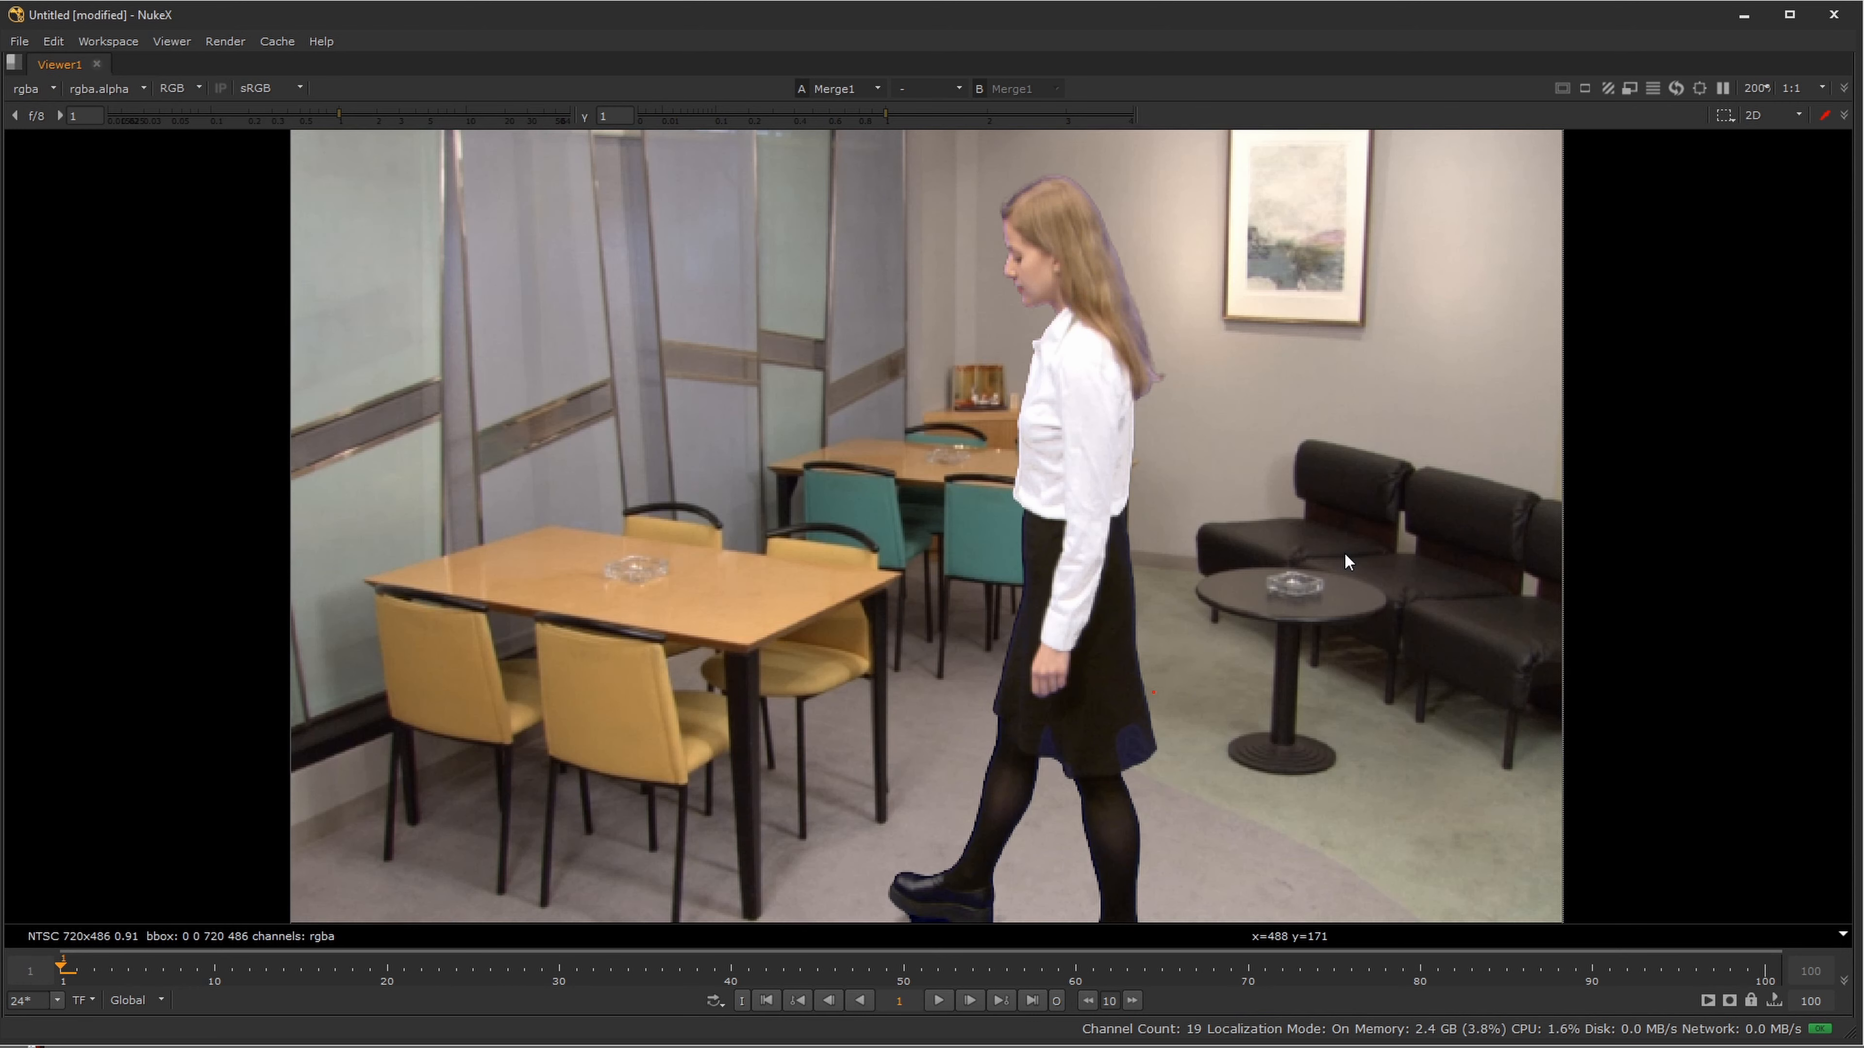
pyautogui.moveTo(1058, 718); pyautogui.dragTo(1087, 586)
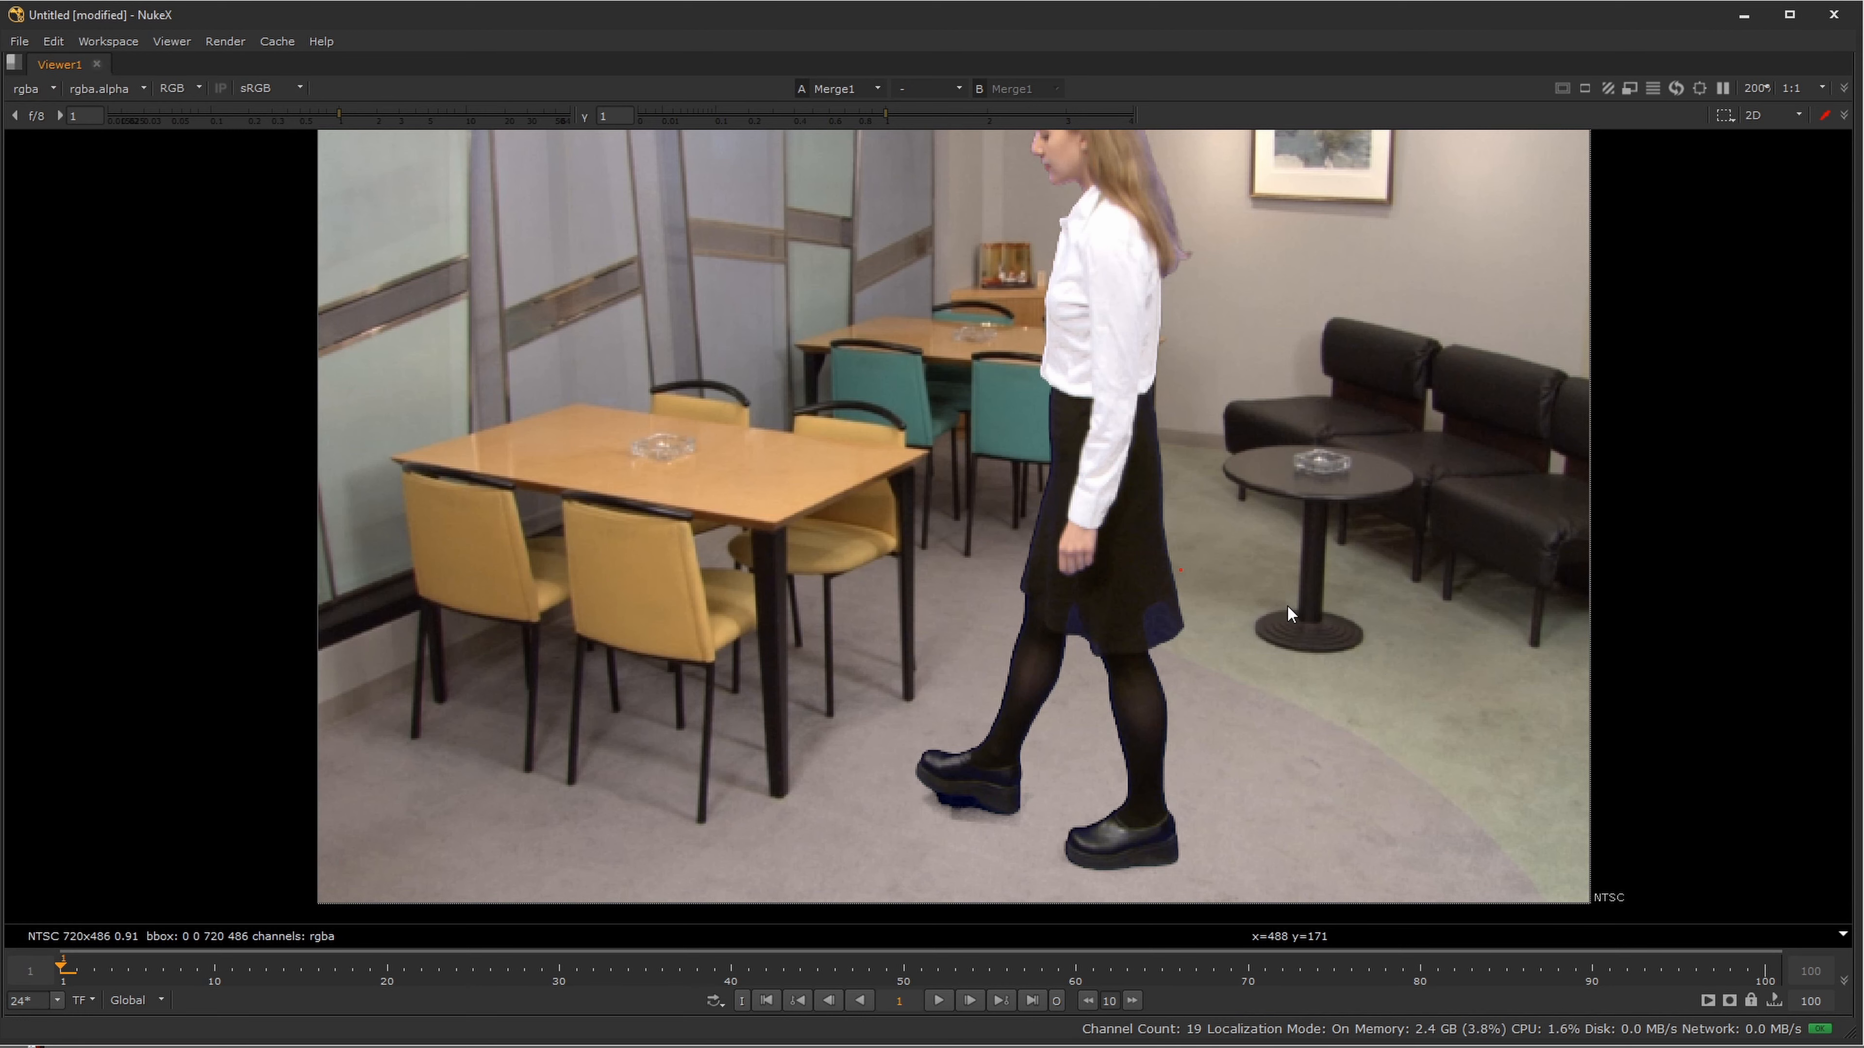
pyautogui.moveTo(1181, 636); pyautogui.dragTo(1165, 898)
pyautogui.moveTo(1114, 516)
pyautogui.mouseDown()
pyautogui.moveTo(1111, 535)
pyautogui.moveTo(1121, 521)
pyautogui.mouseUp()
pyautogui.press('+')
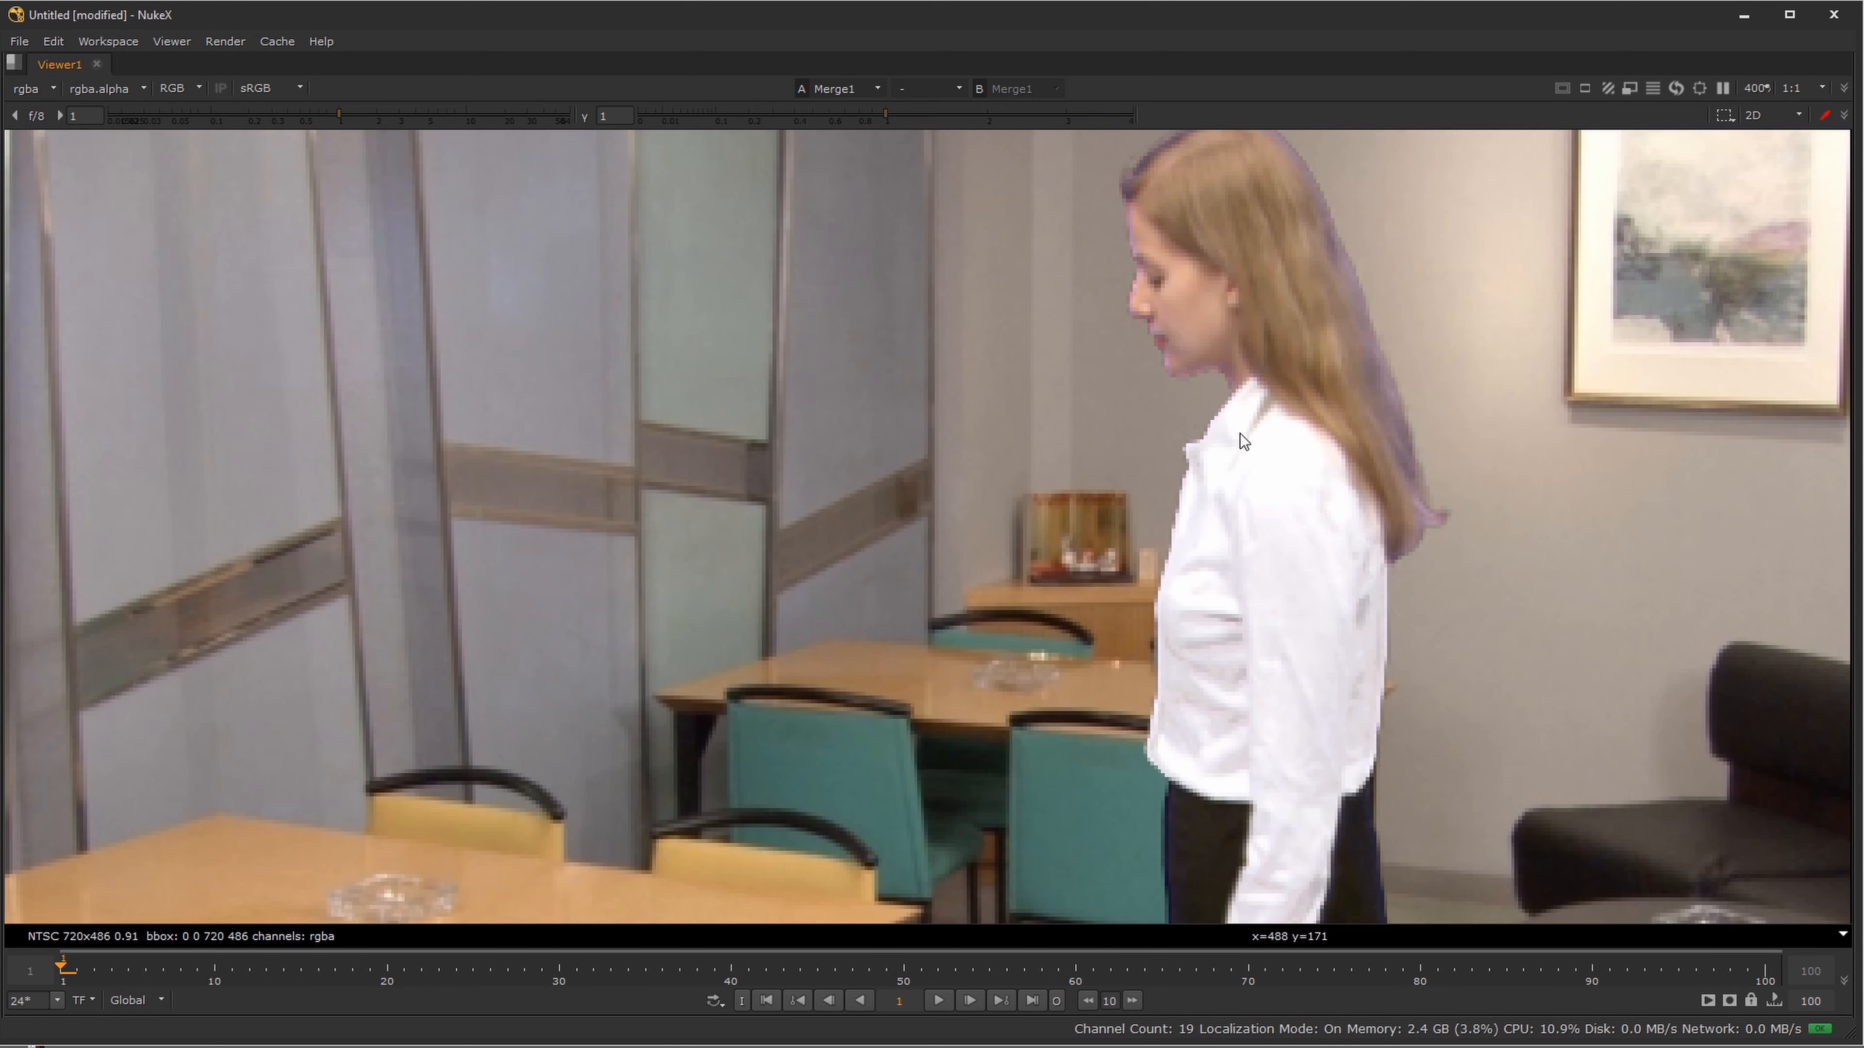
pyautogui.moveTo(1231, 249); pyautogui.dragTo(1046, 398)
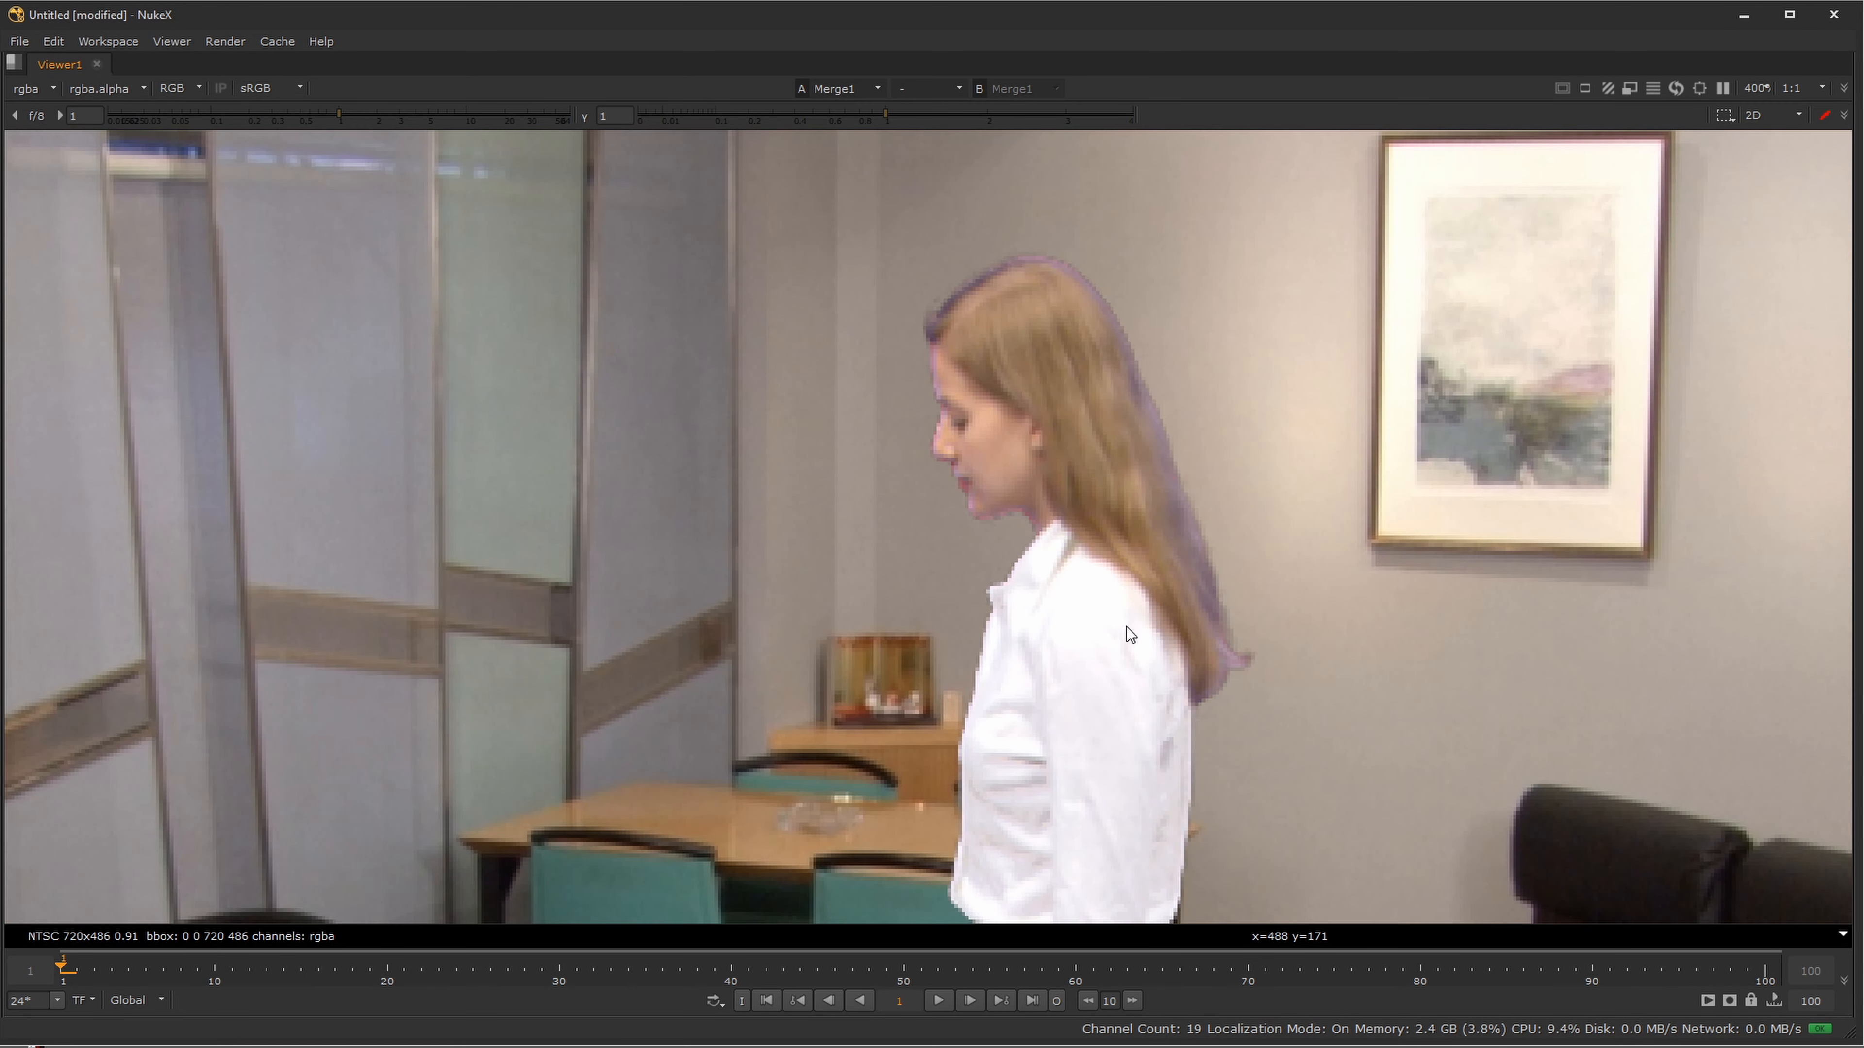
# - Inspect the composite's shirt, skirt, leg and shoe edges at up to 600% zoom
pyautogui.moveTo(1127, 626); pyautogui.dragTo(1157, 409)
pyautogui.press('+')
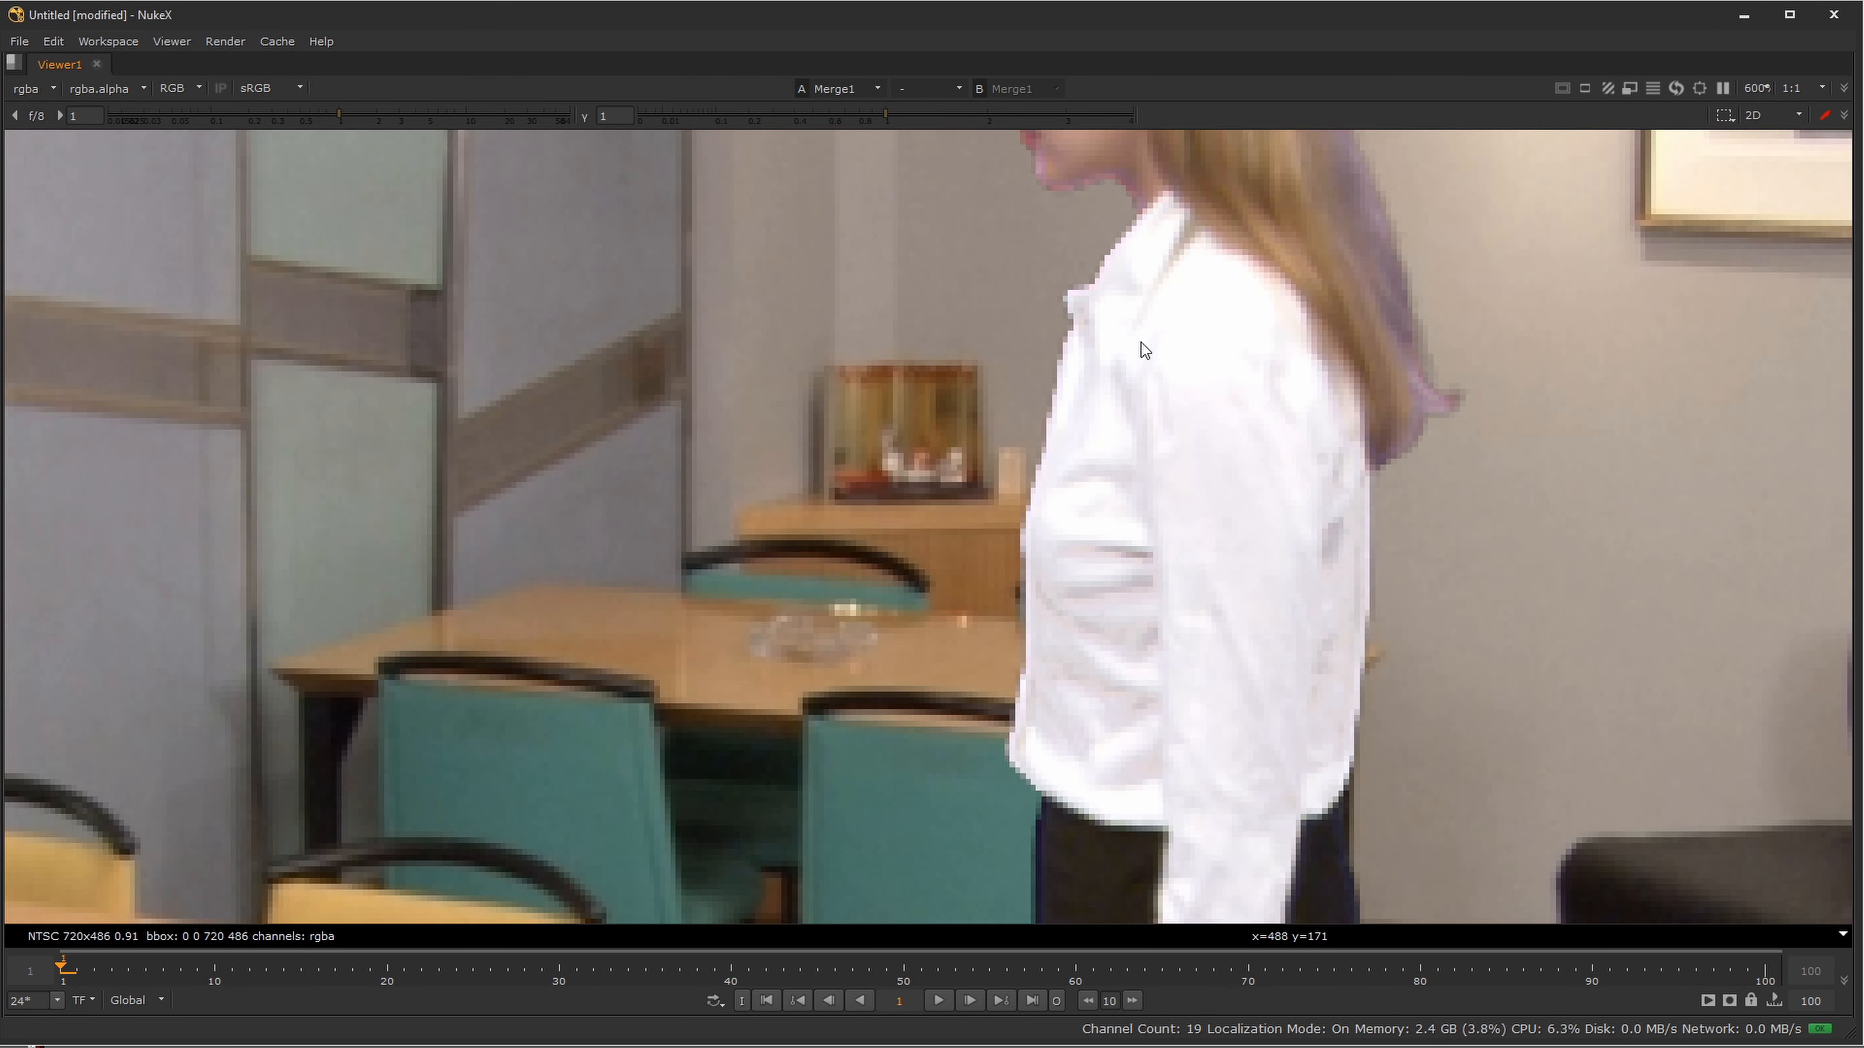
pyautogui.moveTo(1140, 342); pyautogui.dragTo(1114, 410)
pyautogui.moveTo(1009, 678); pyautogui.dragTo(963, 463)
pyautogui.moveTo(1117, 734); pyautogui.dragTo(1020, 373)
pyautogui.scroll(-2, 1058, 420)
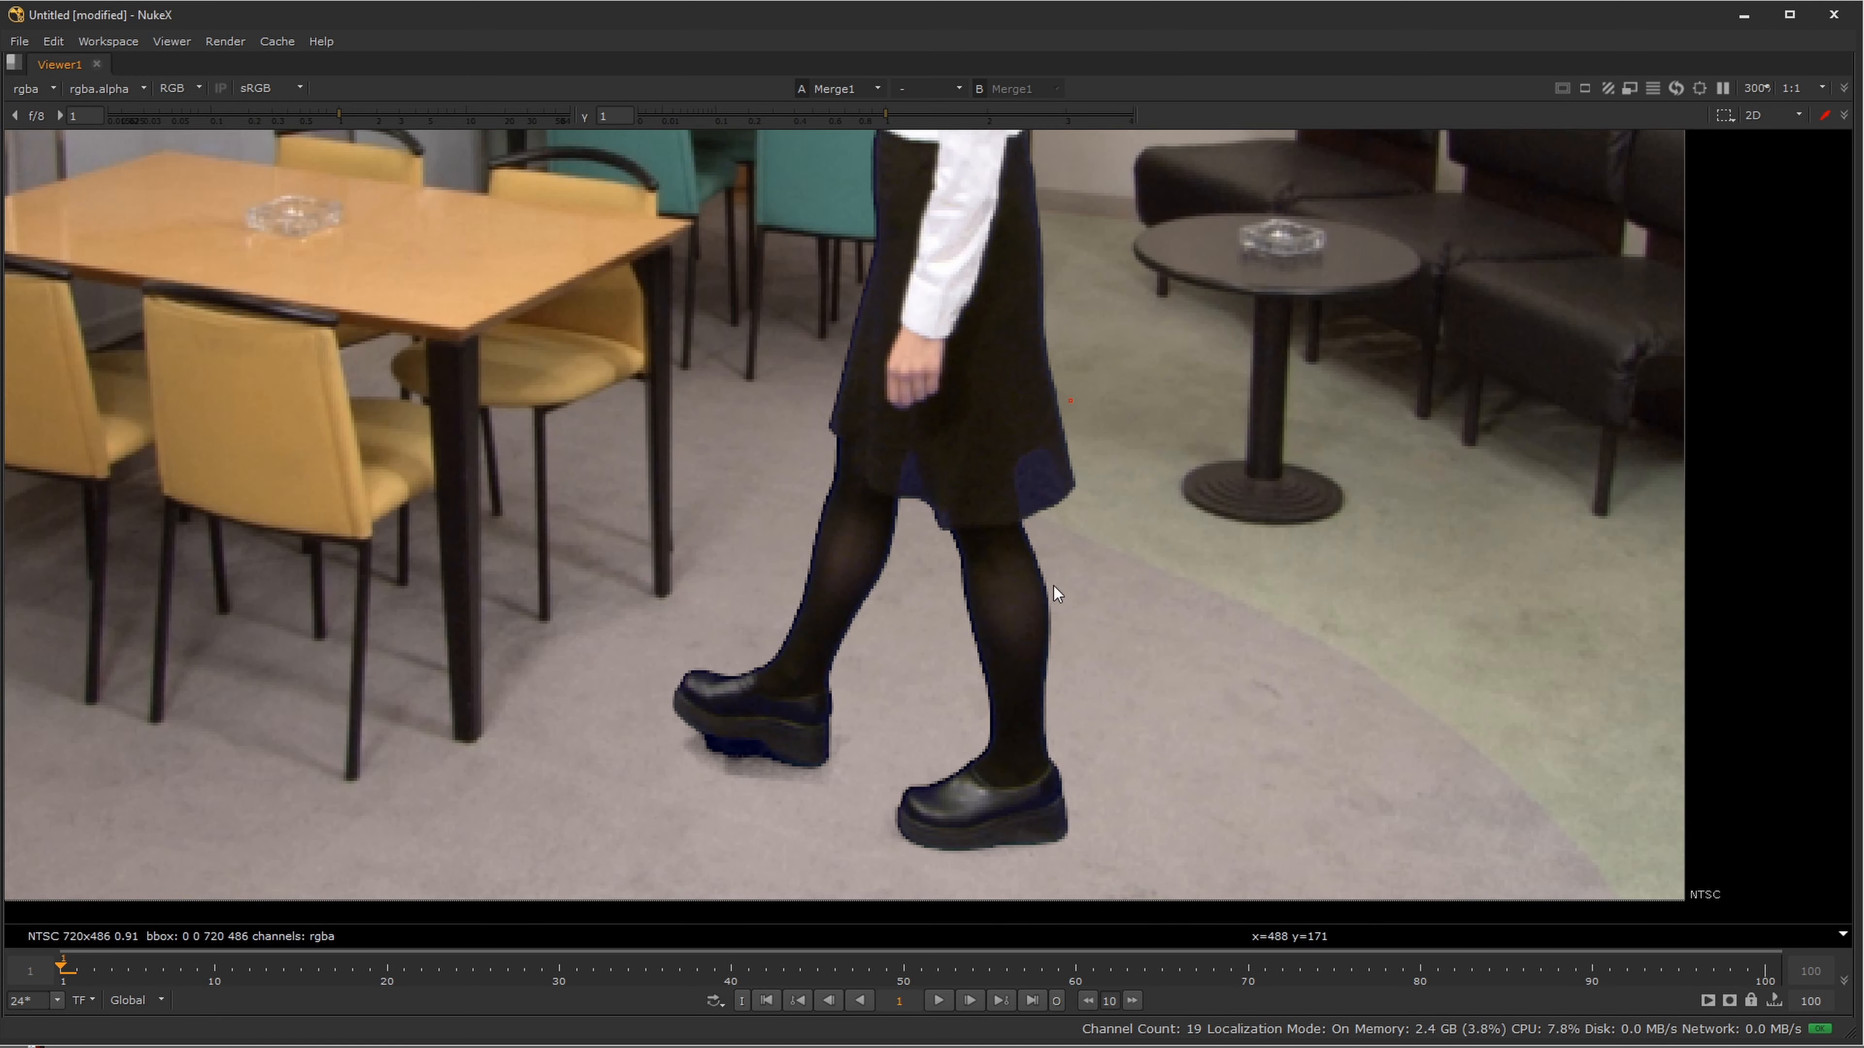
pyautogui.scroll(-2, 1053, 586)
pyautogui.scroll(3, 1078, 571)
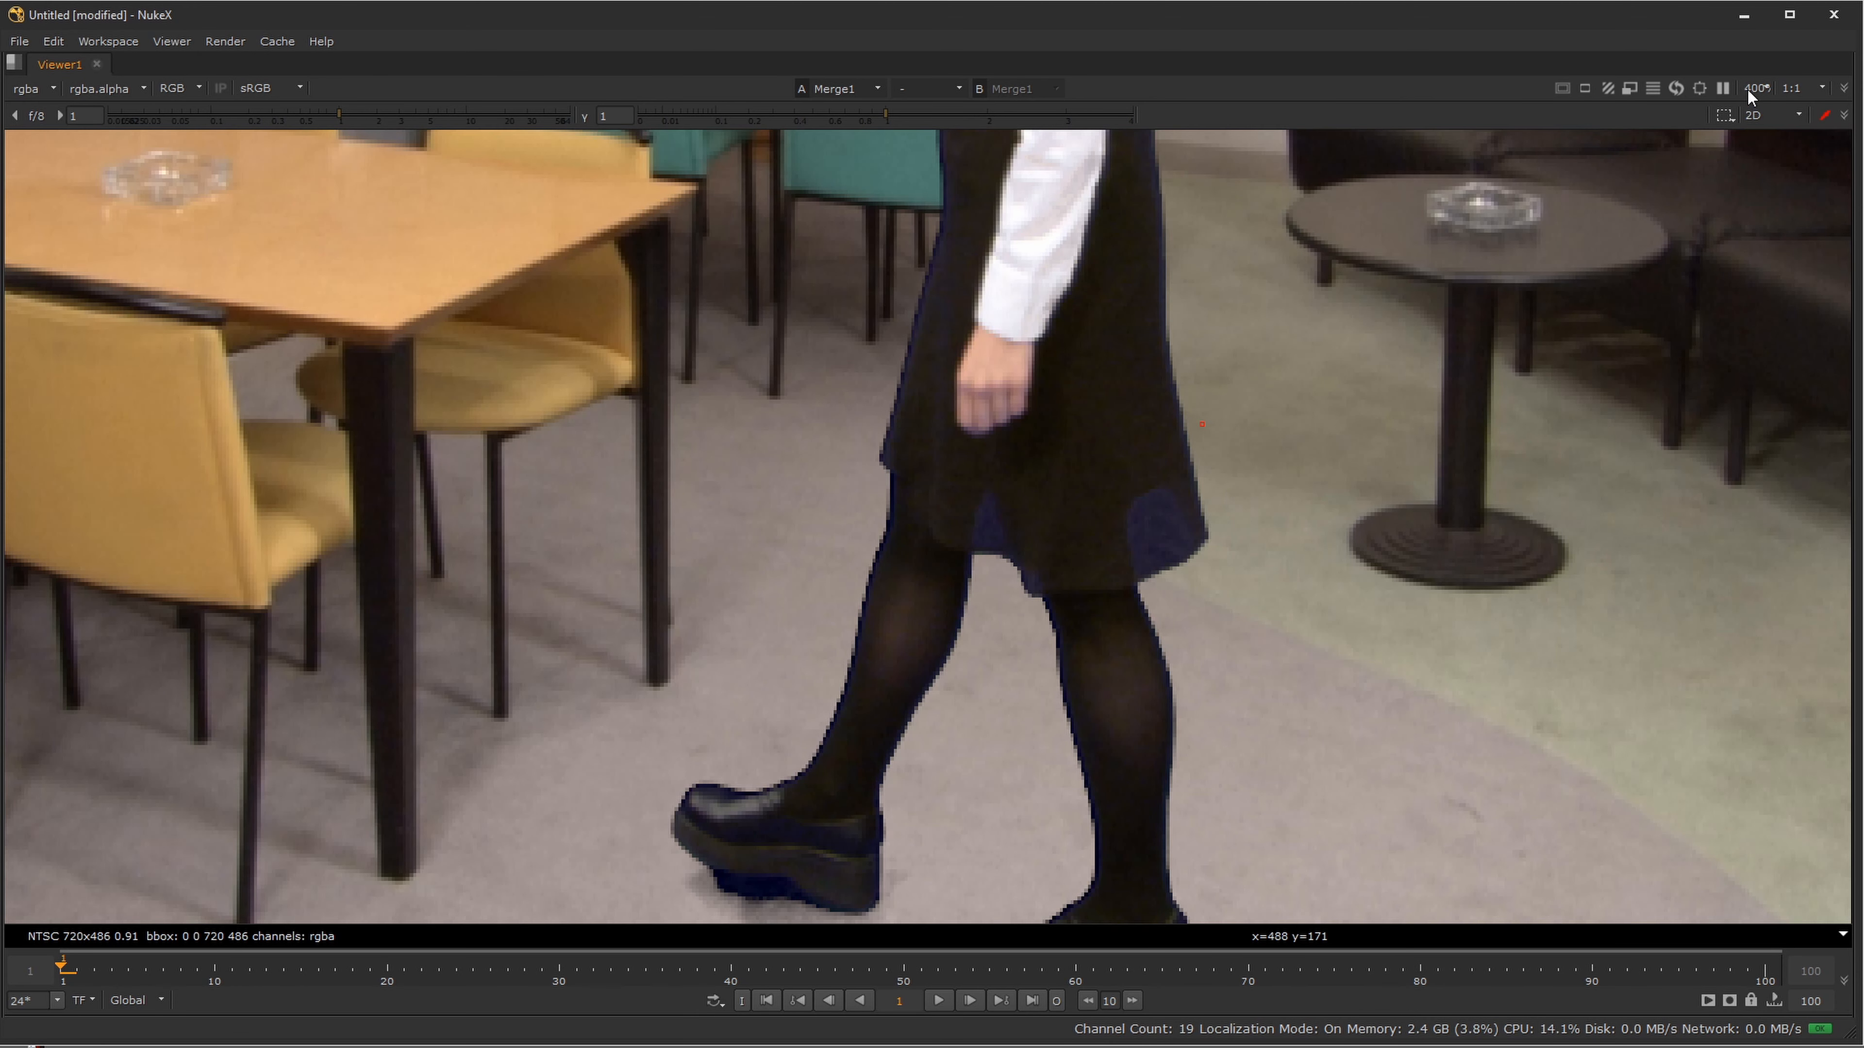
pyautogui.scroll(-4, 1402, 323)
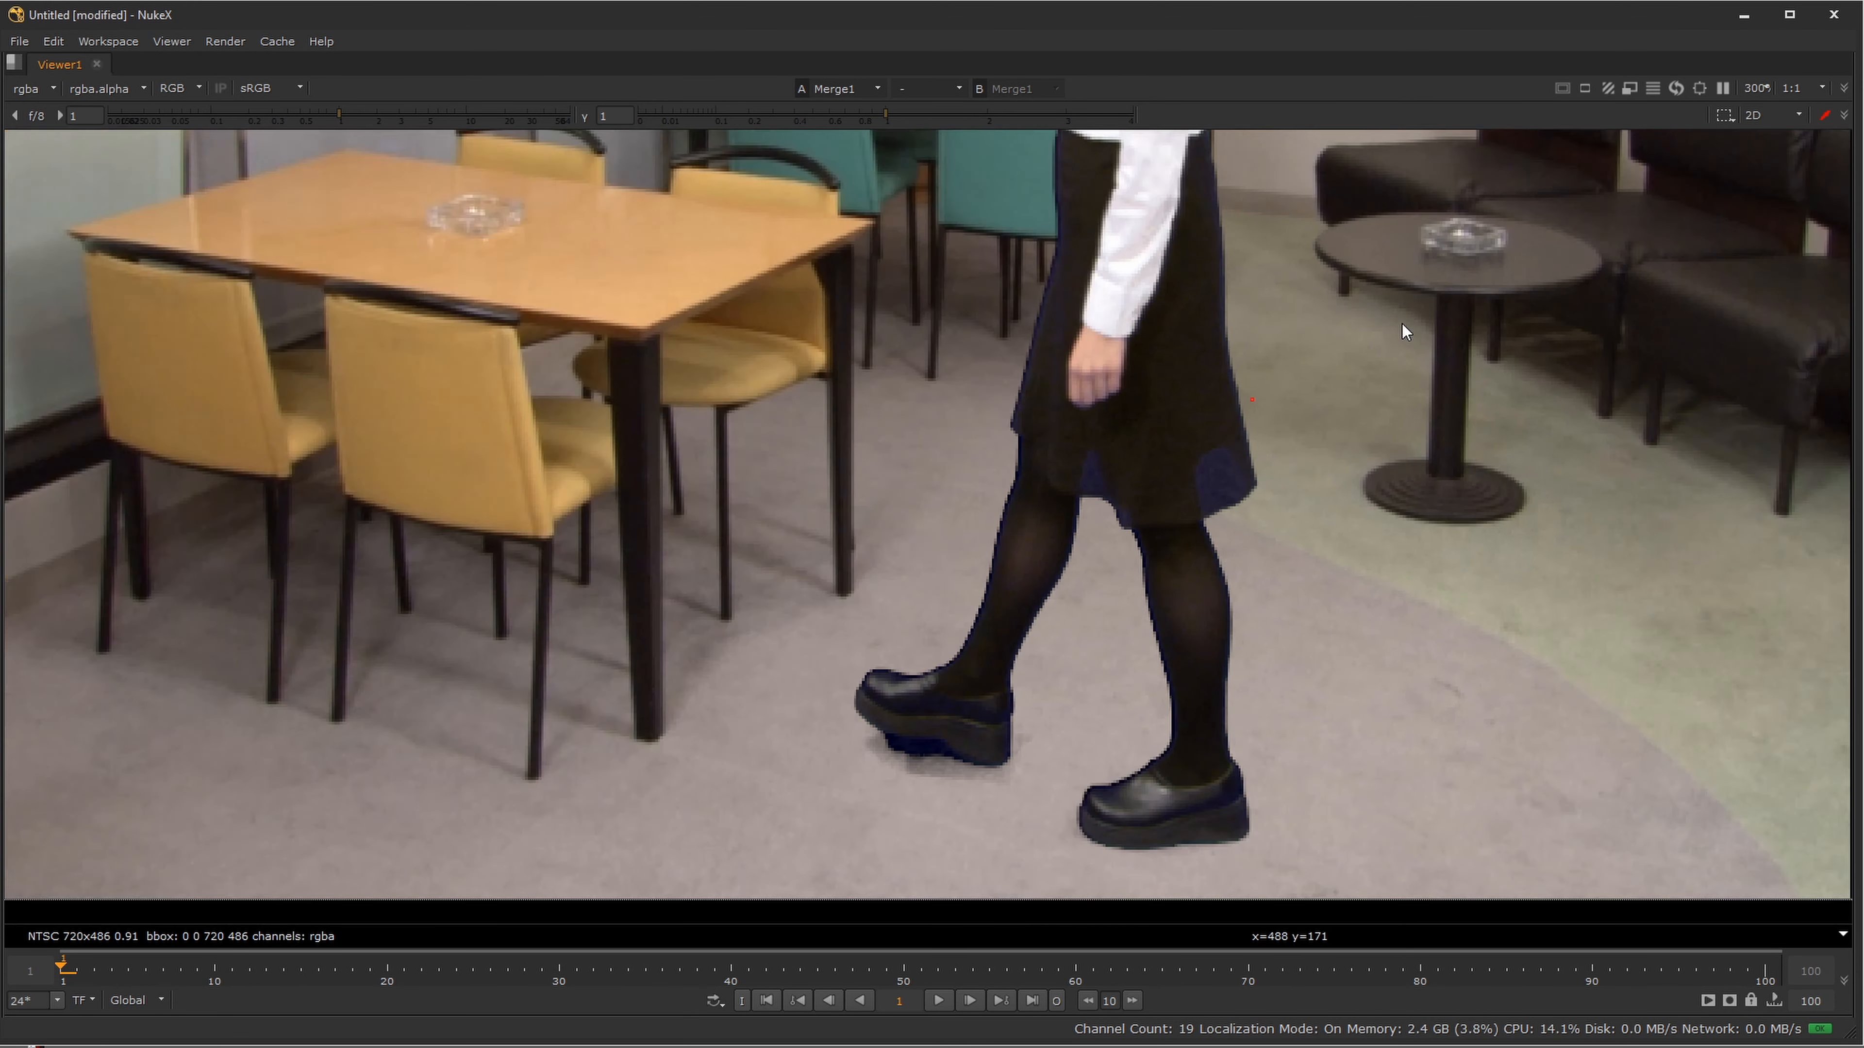
pyautogui.moveTo(1500, 335); pyautogui.dragTo(1312, 615)
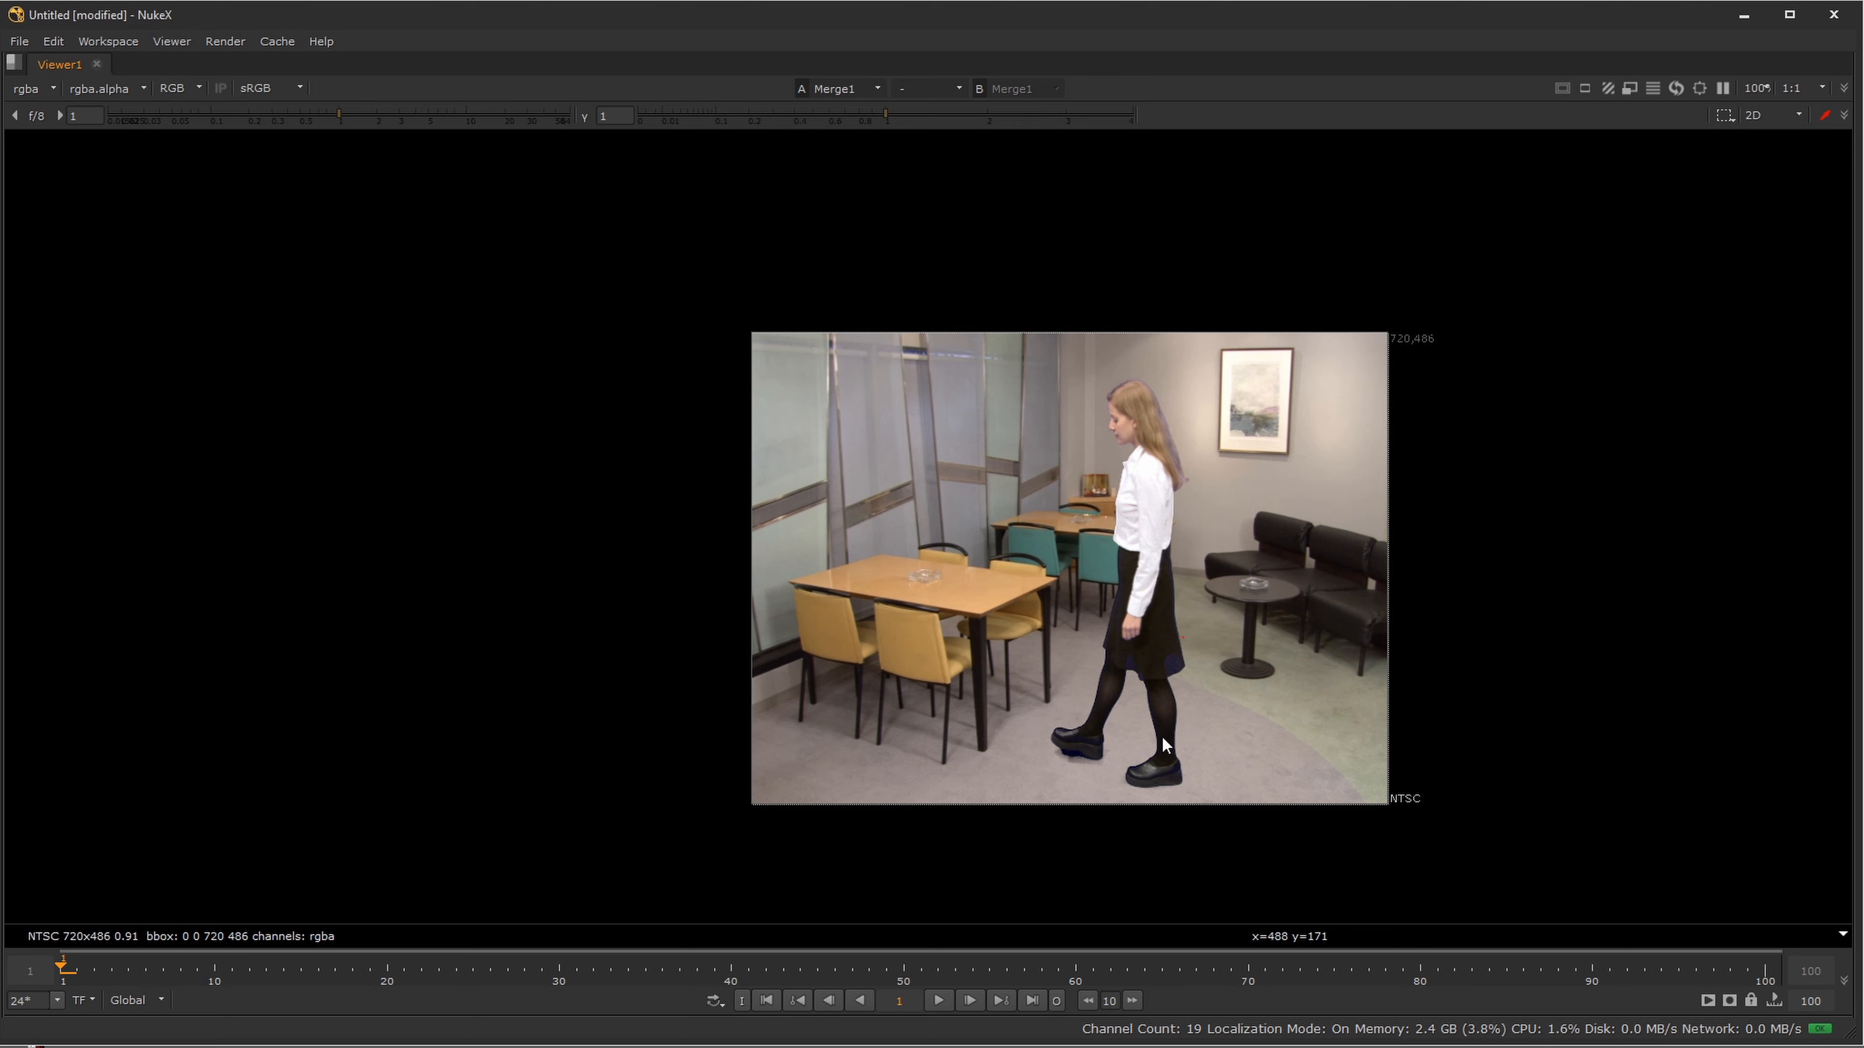
# - Examine the woman's hair and face against the wall, and check her whole figure against the room at 200% to 300% zoom
pyautogui.scroll(2, 1163, 507)
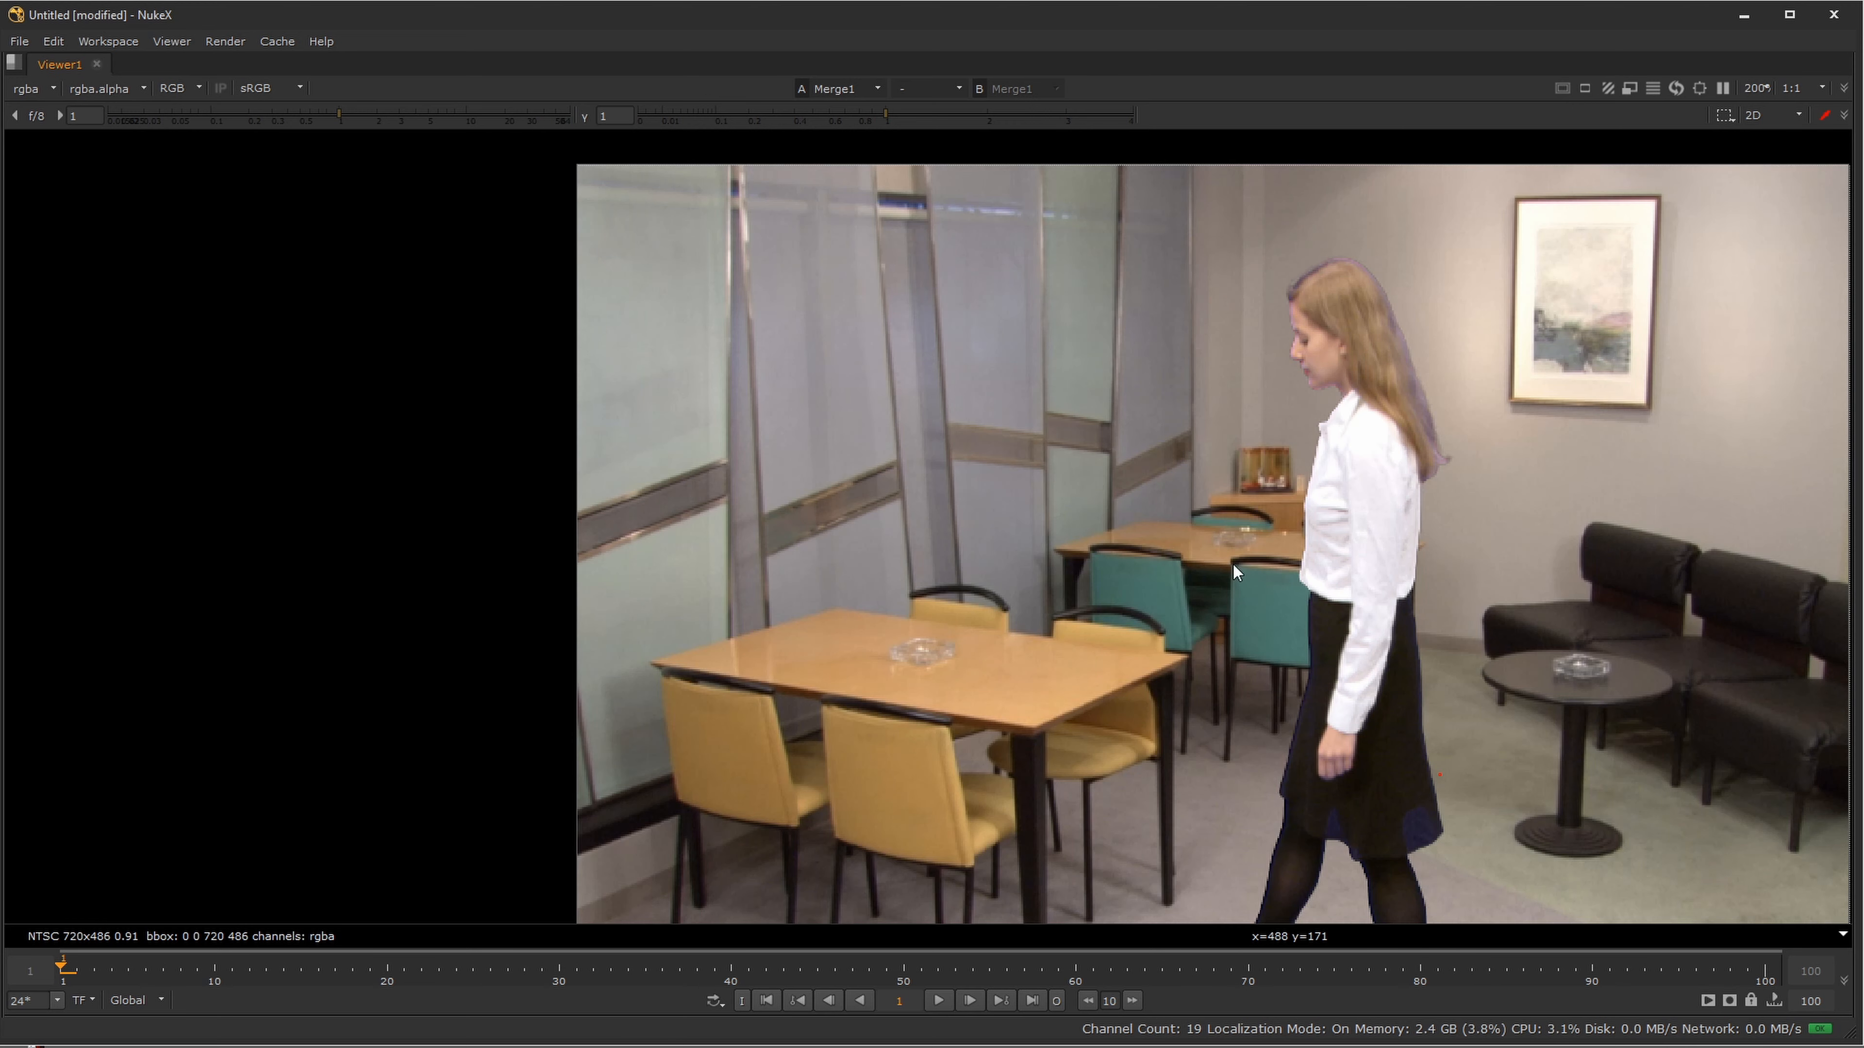
pyautogui.moveTo(1557, 367); pyautogui.dragTo(1161, 483)
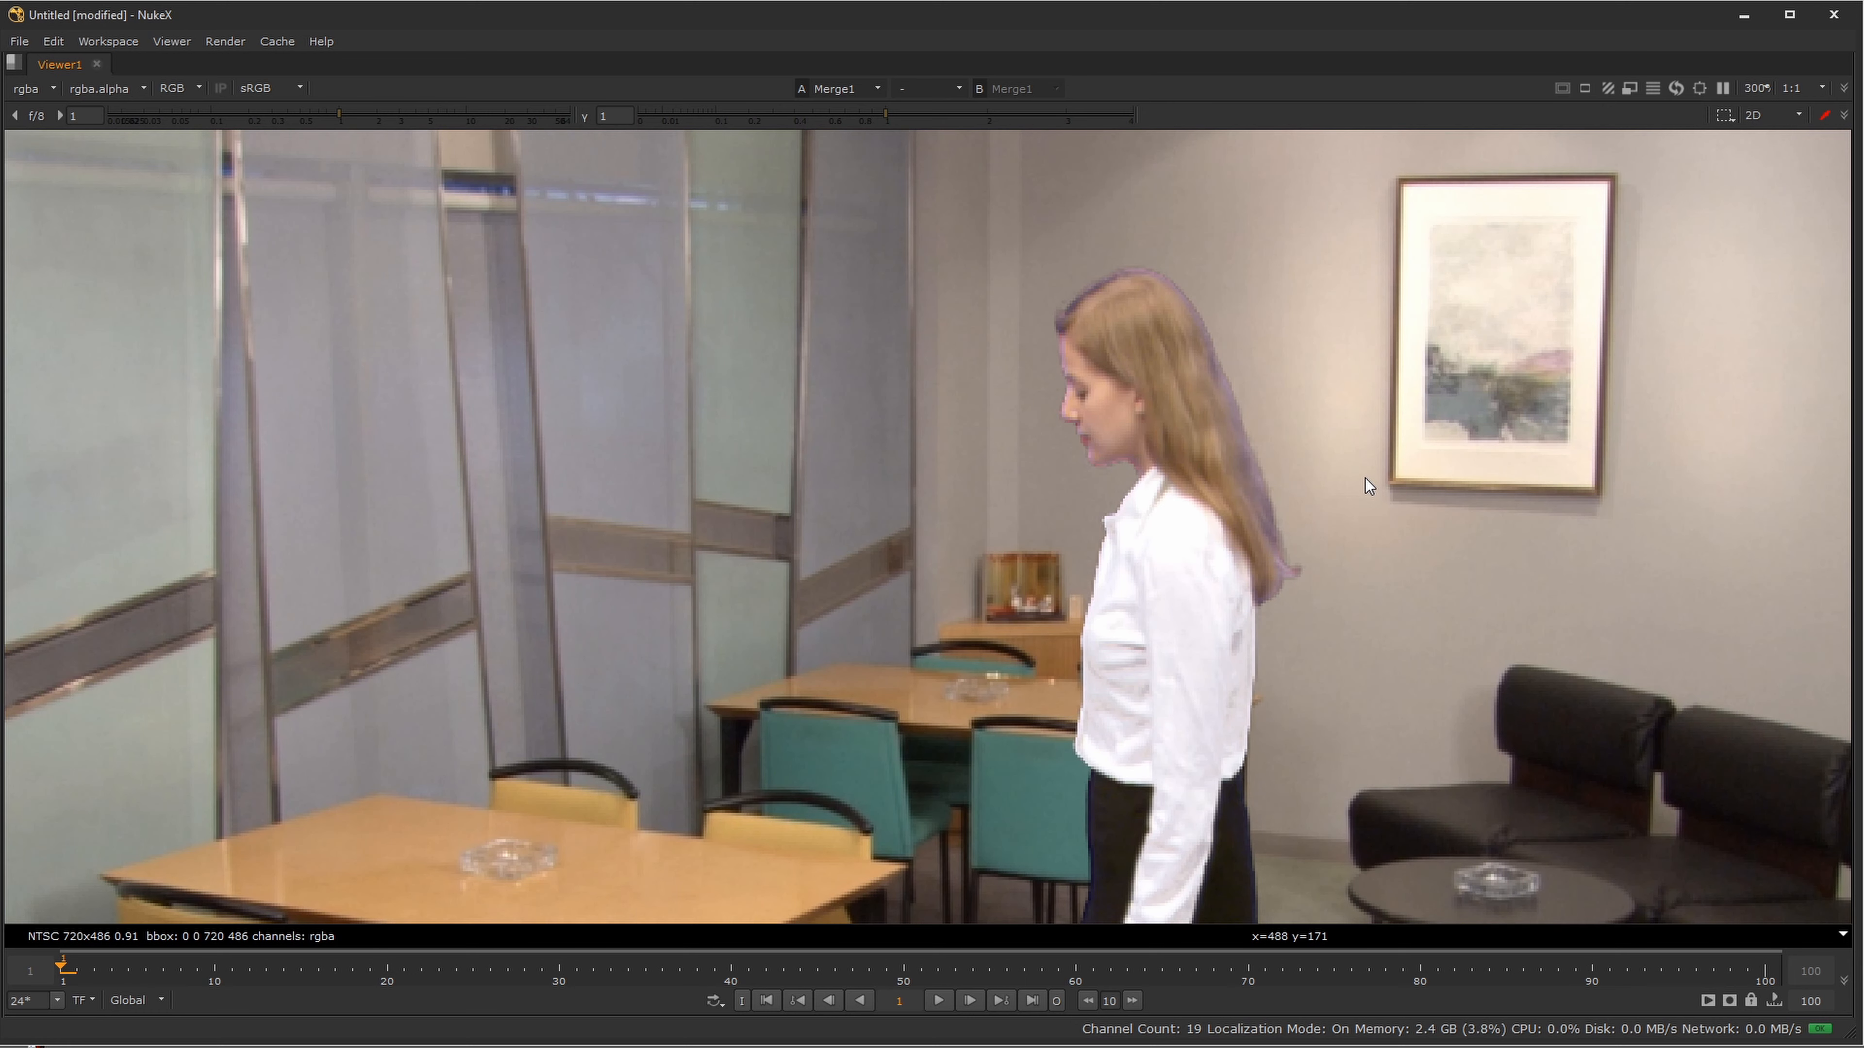
pyautogui.moveTo(1339, 477)
pyautogui.mouseDown()
pyautogui.moveTo(1300, 468)
pyautogui.moveTo(1318, 468)
pyautogui.mouseUp()
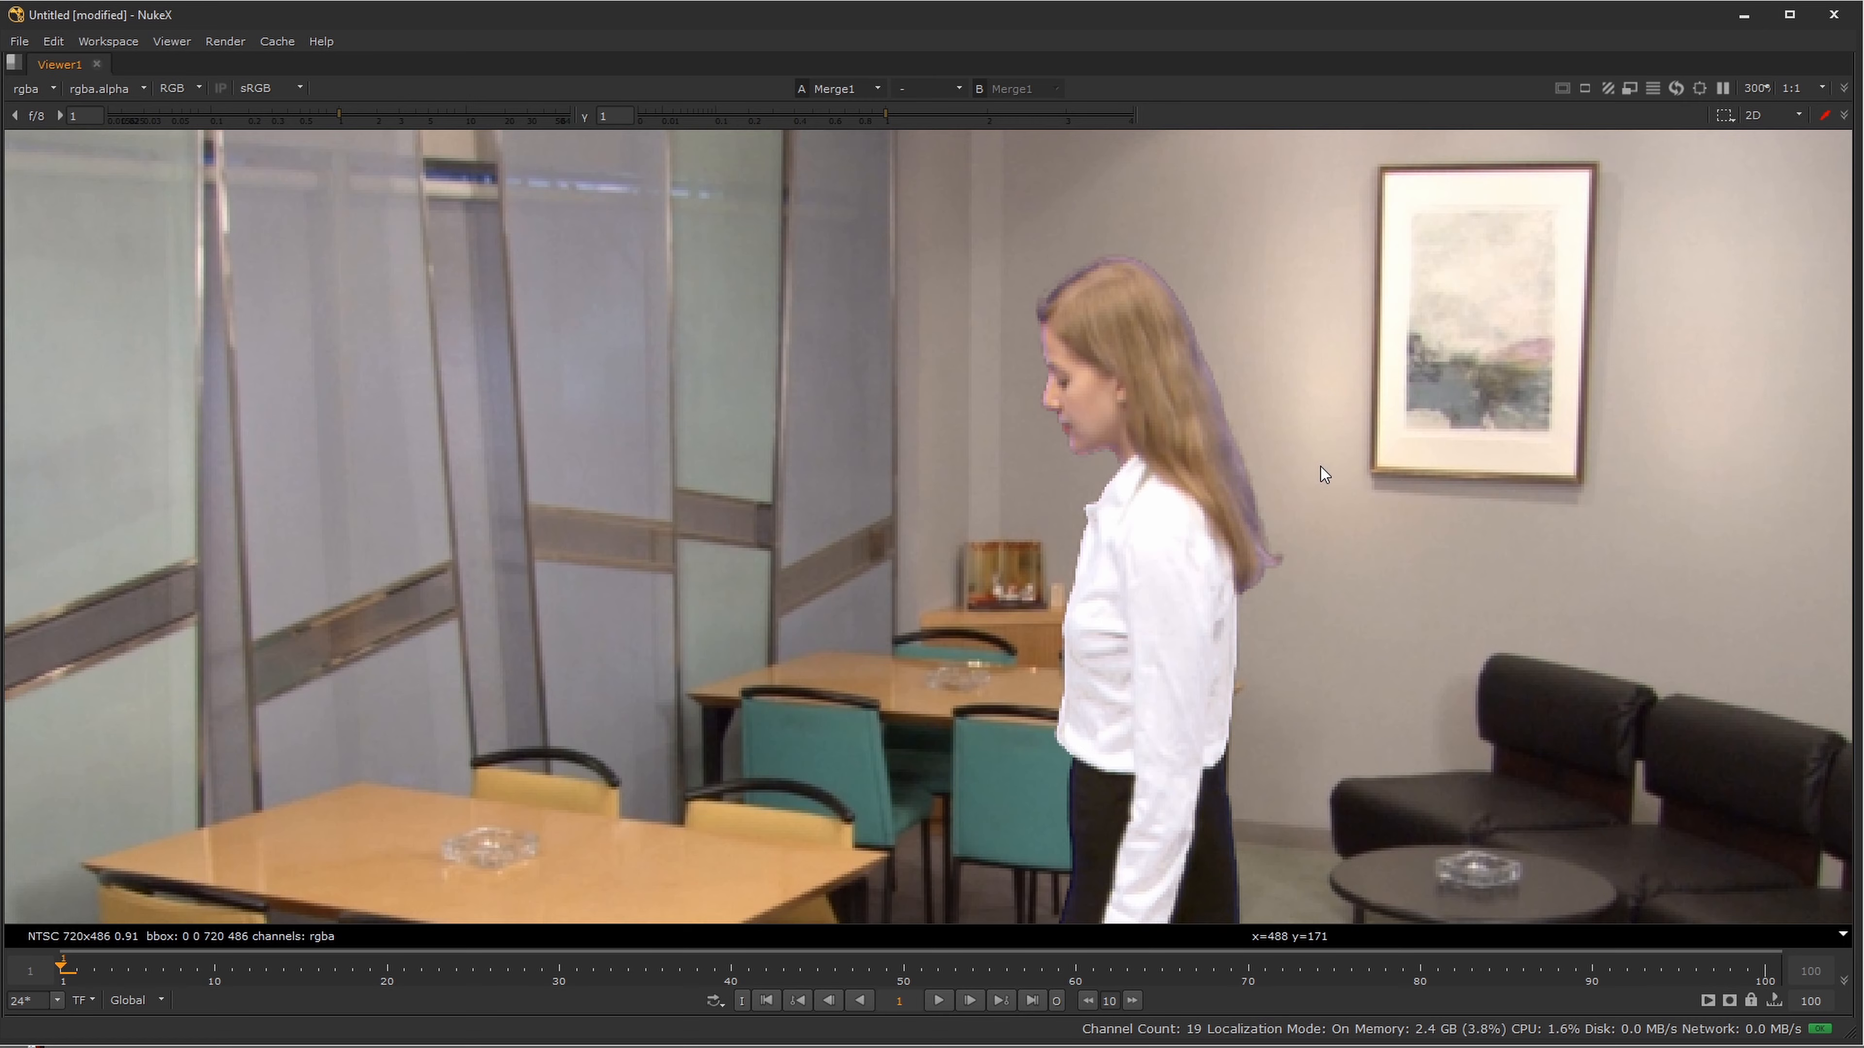
pyautogui.scroll(-2, 1281, 514)
pyautogui.moveTo(1240, 570); pyautogui.dragTo(1163, 329)
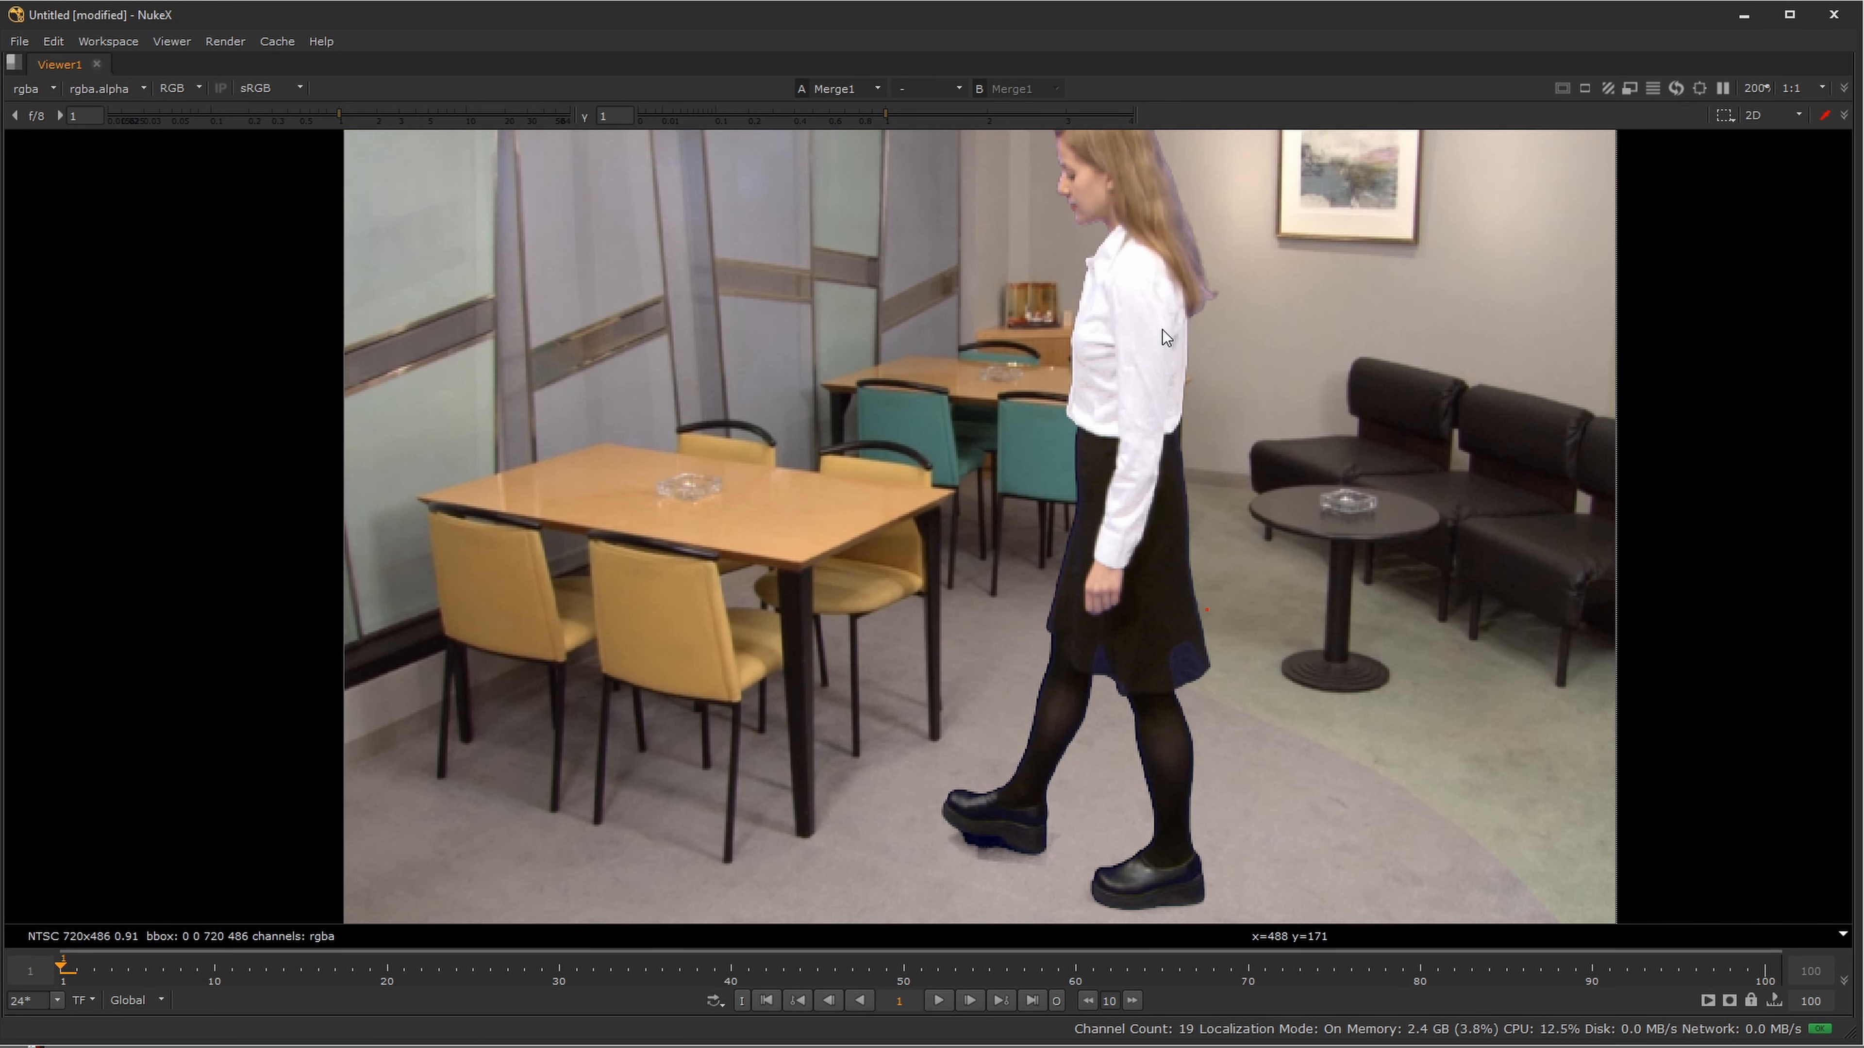
pyautogui.moveTo(1220, 420)
pyautogui.mouseDown()
pyautogui.moveTo(1223, 471)
pyautogui.moveTo(1207, 389)
pyautogui.mouseUp()
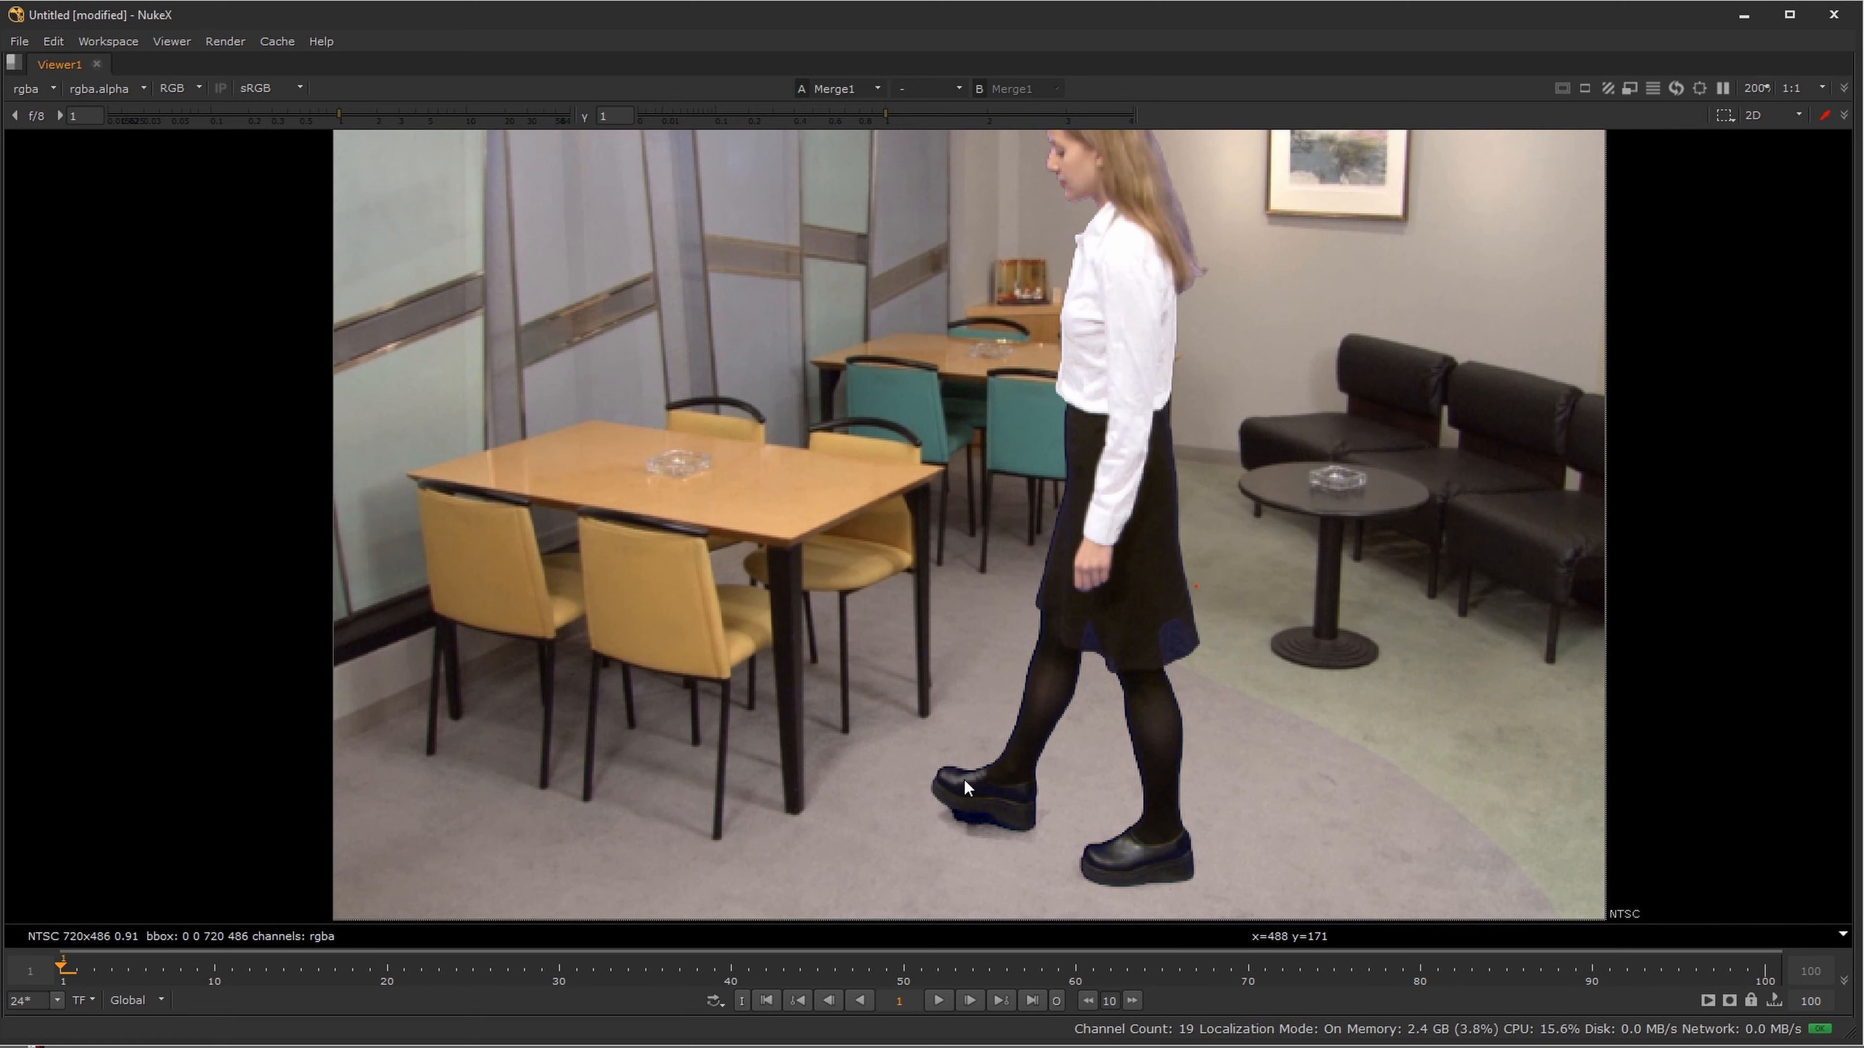
pyautogui.moveTo(1255, 500); pyautogui.dragTo(1250, 561)
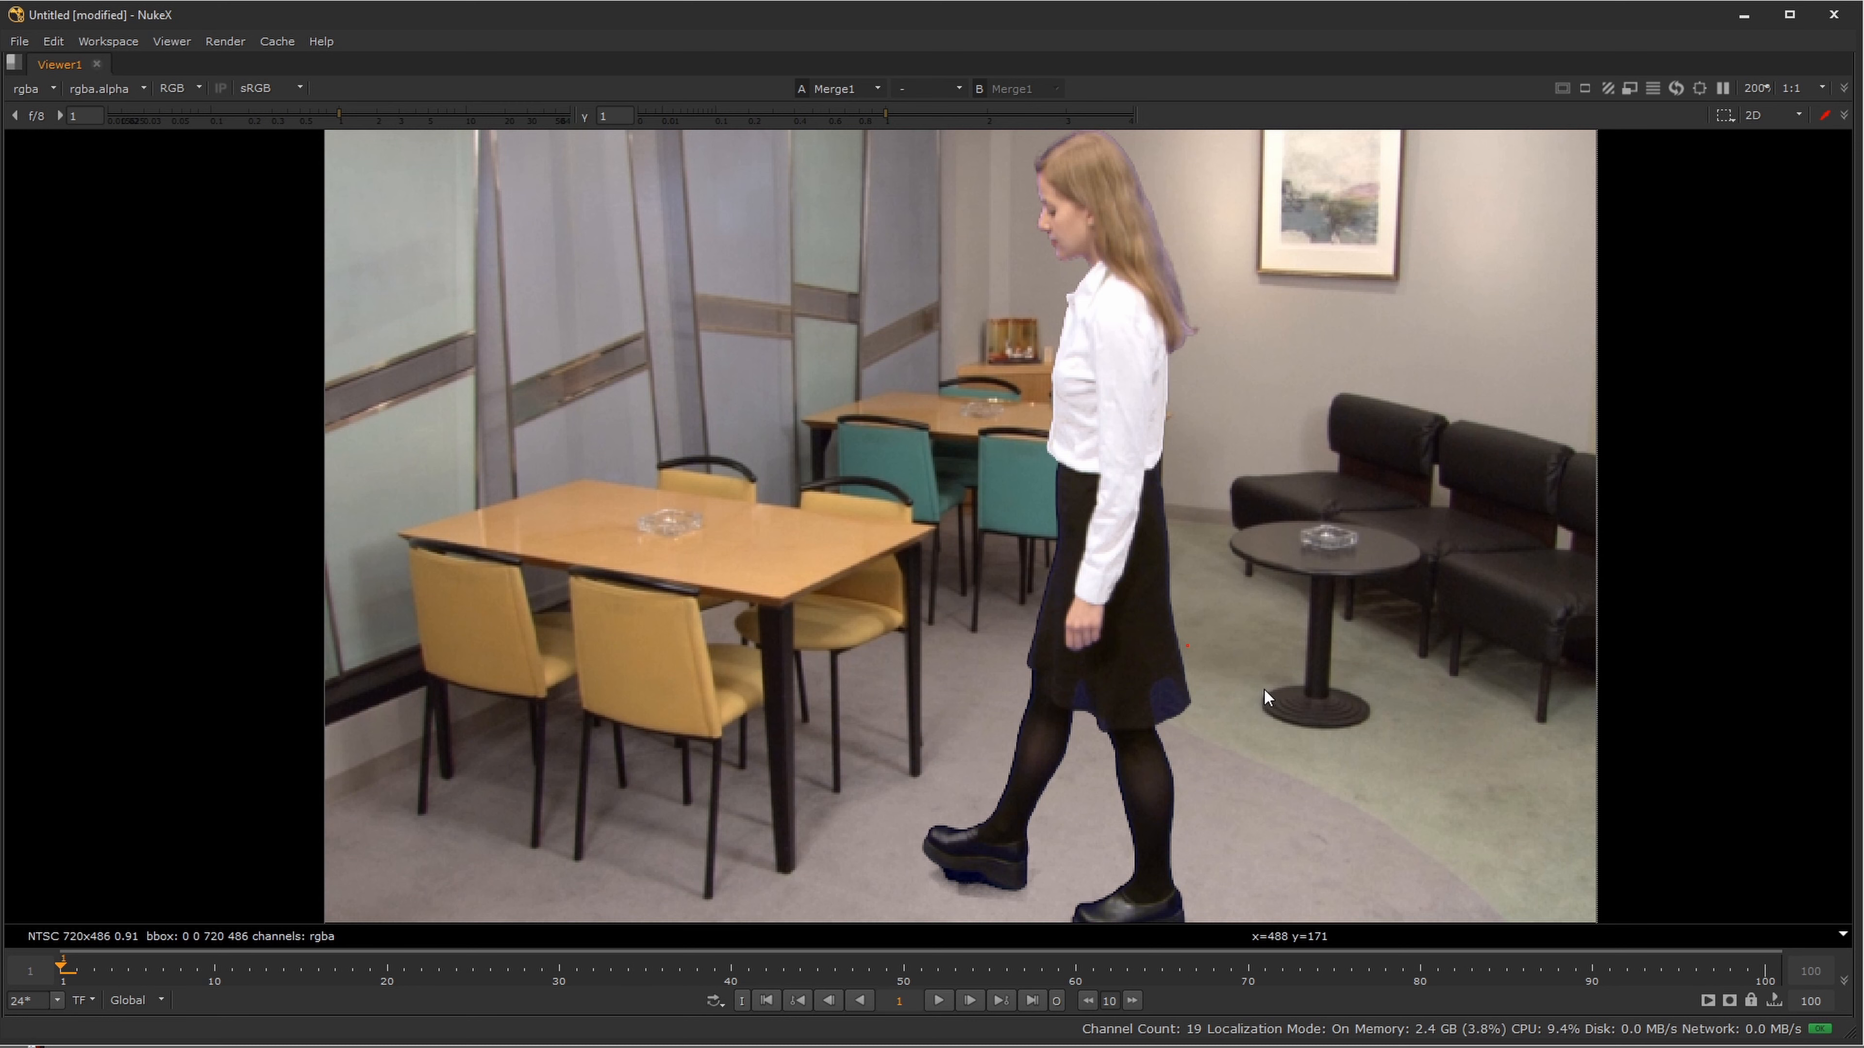
pyautogui.moveTo(1275, 695); pyautogui.dragTo(1281, 648)
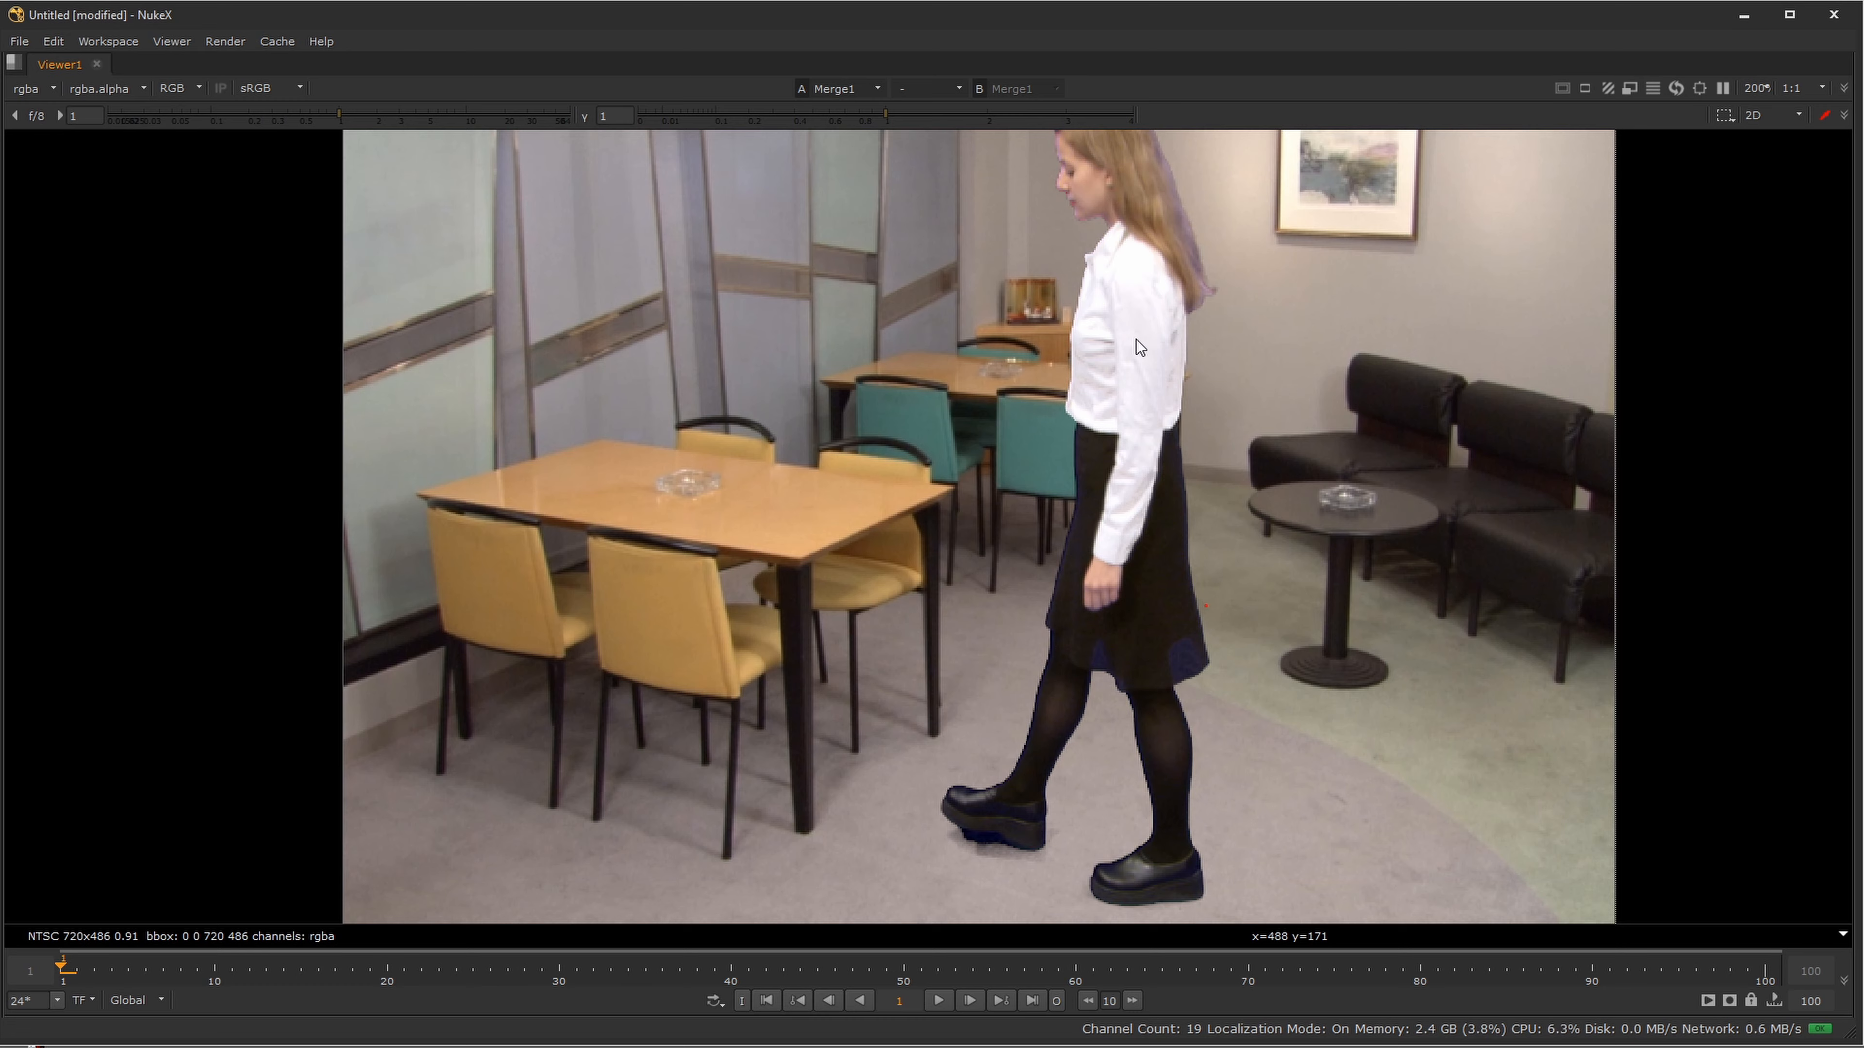
pyautogui.moveTo(1136, 339); pyautogui.dragTo(1128, 428)
# - Restore the full workspace layout, reopen the Primatte1 properties and set the operation to Spill Sponge
pyautogui.press('space')
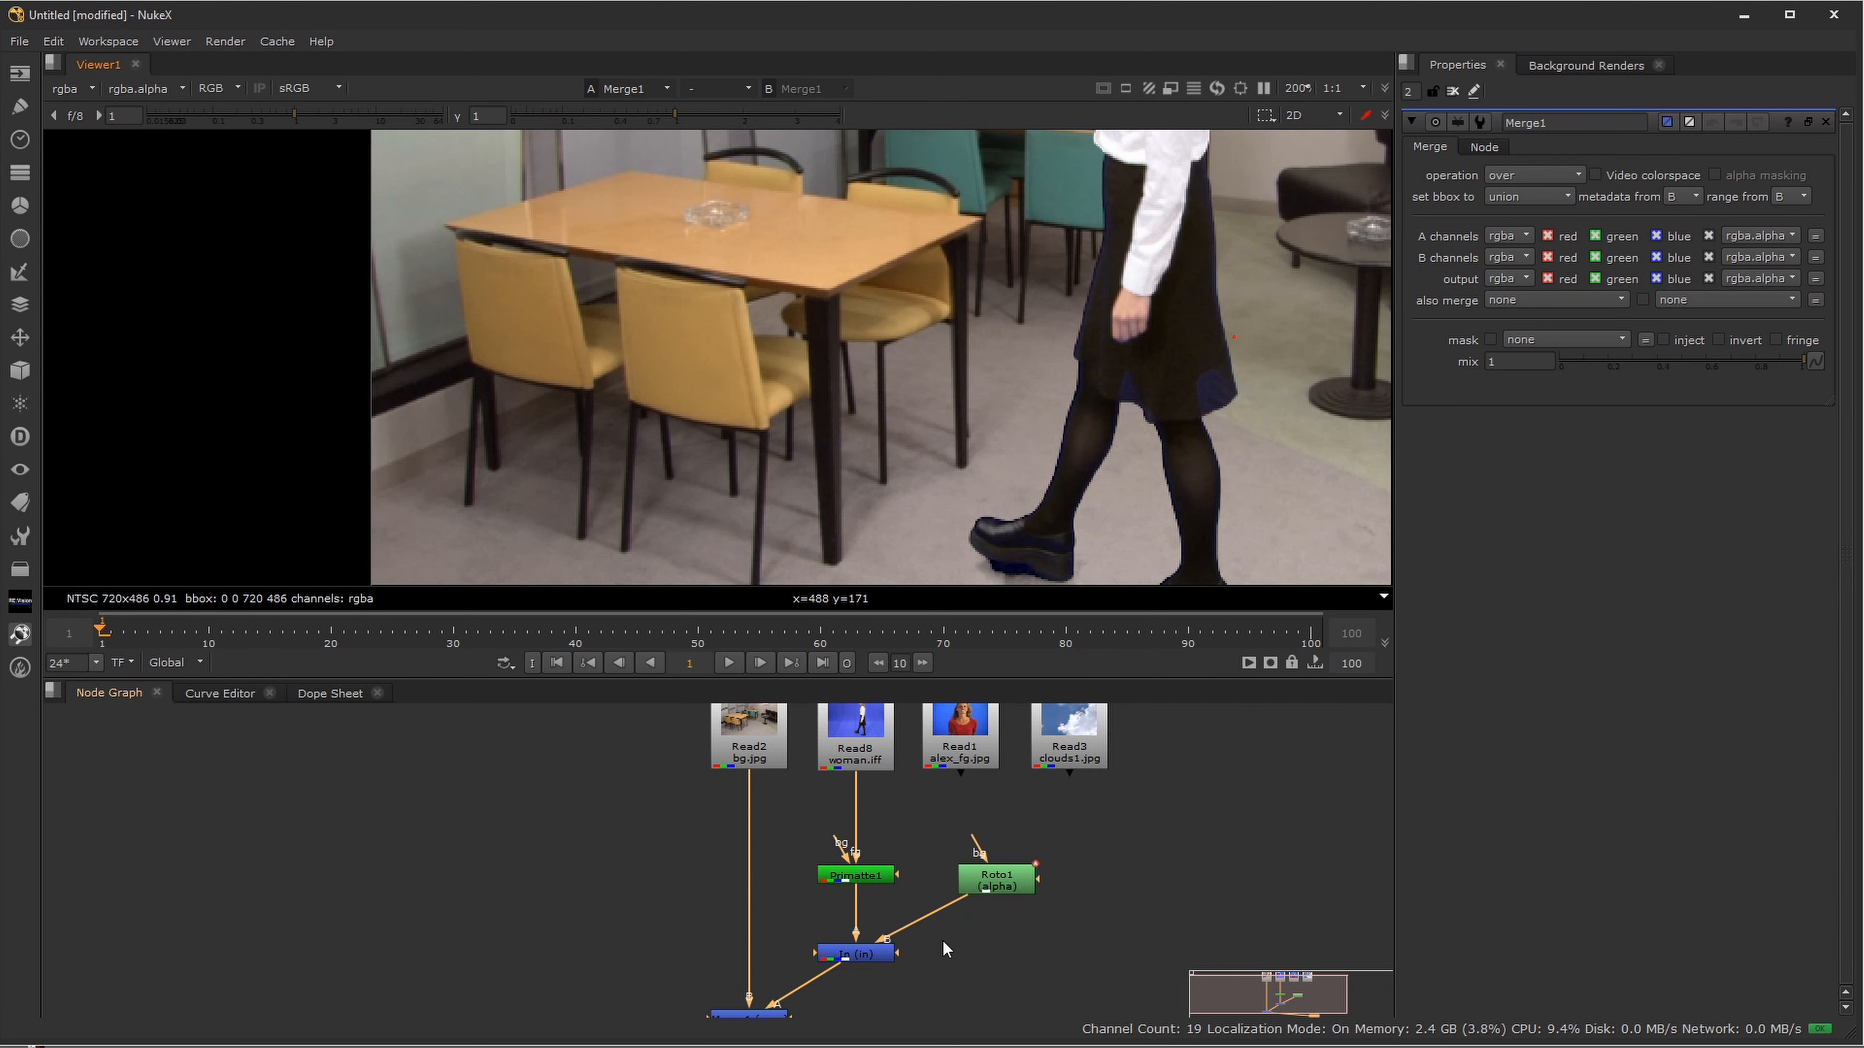
pyautogui.moveTo(942, 947); pyautogui.dragTo(1061, 903)
pyautogui.doubleClick(965, 850)
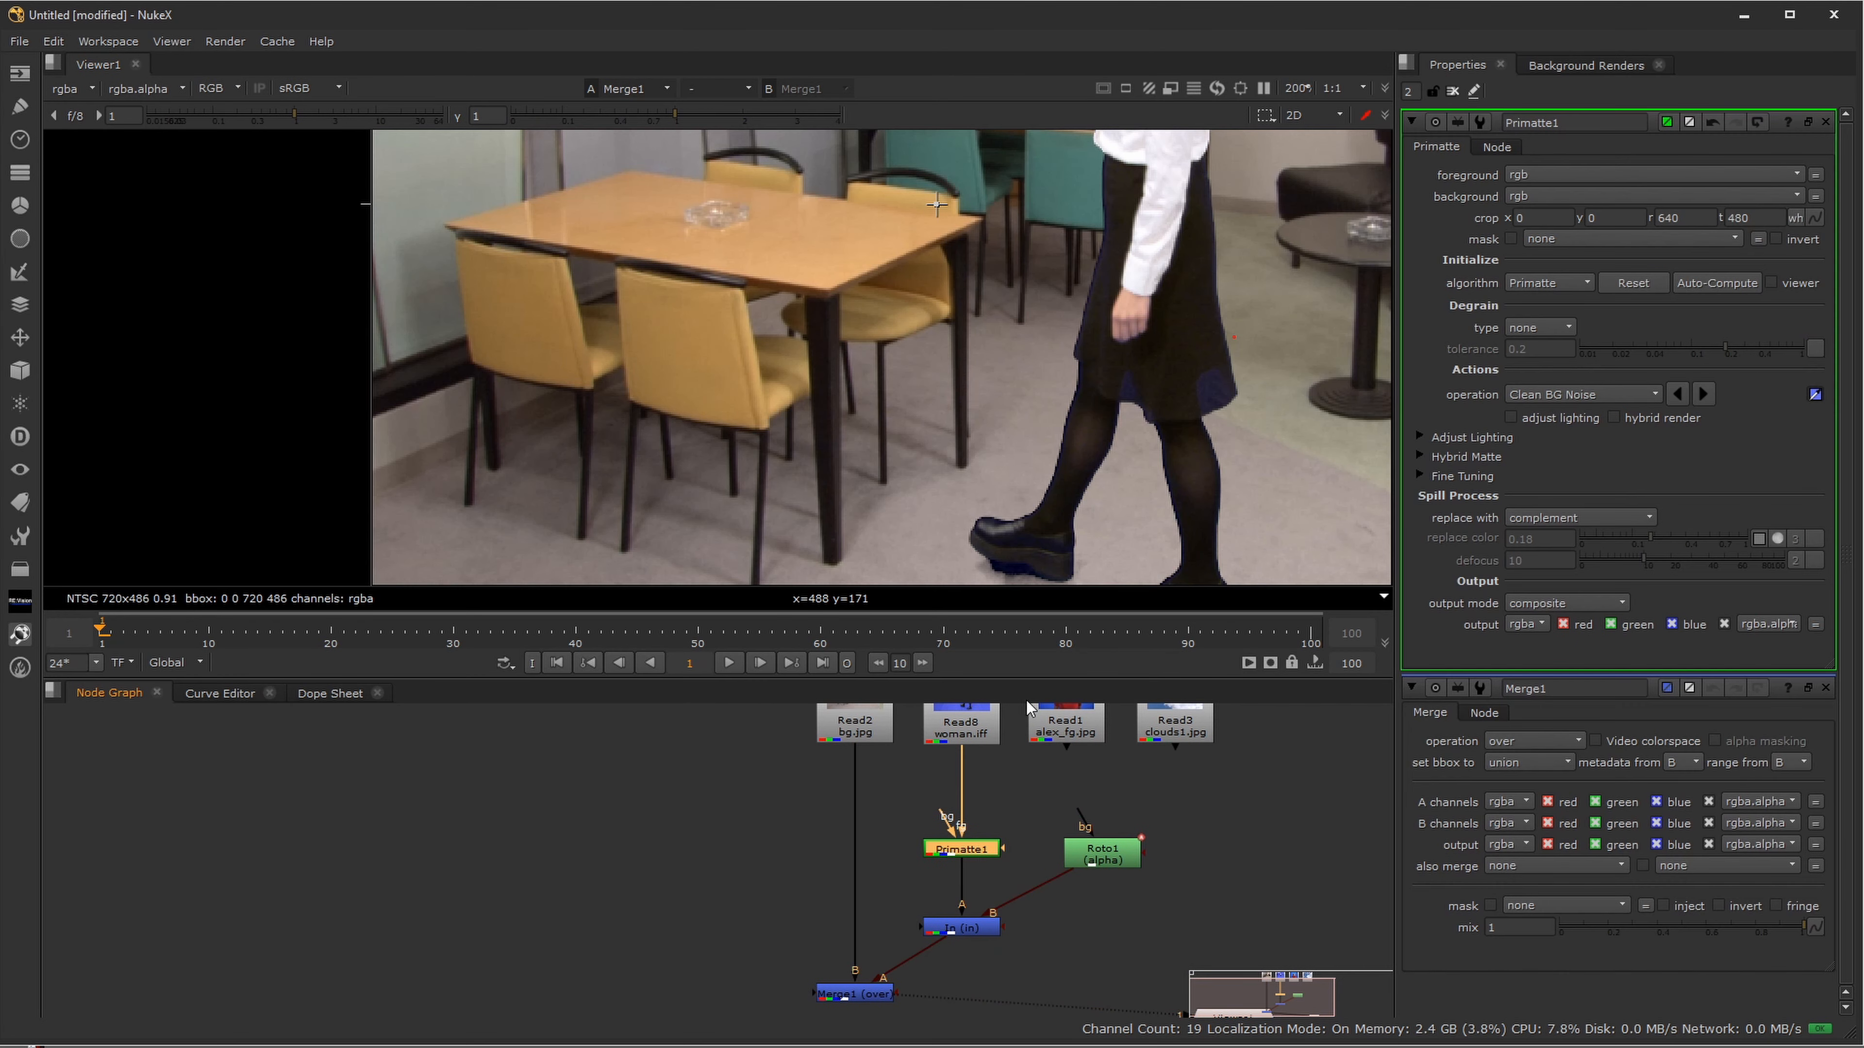
pyautogui.moveTo(1230, 313); pyautogui.dragTo(1158, 423)
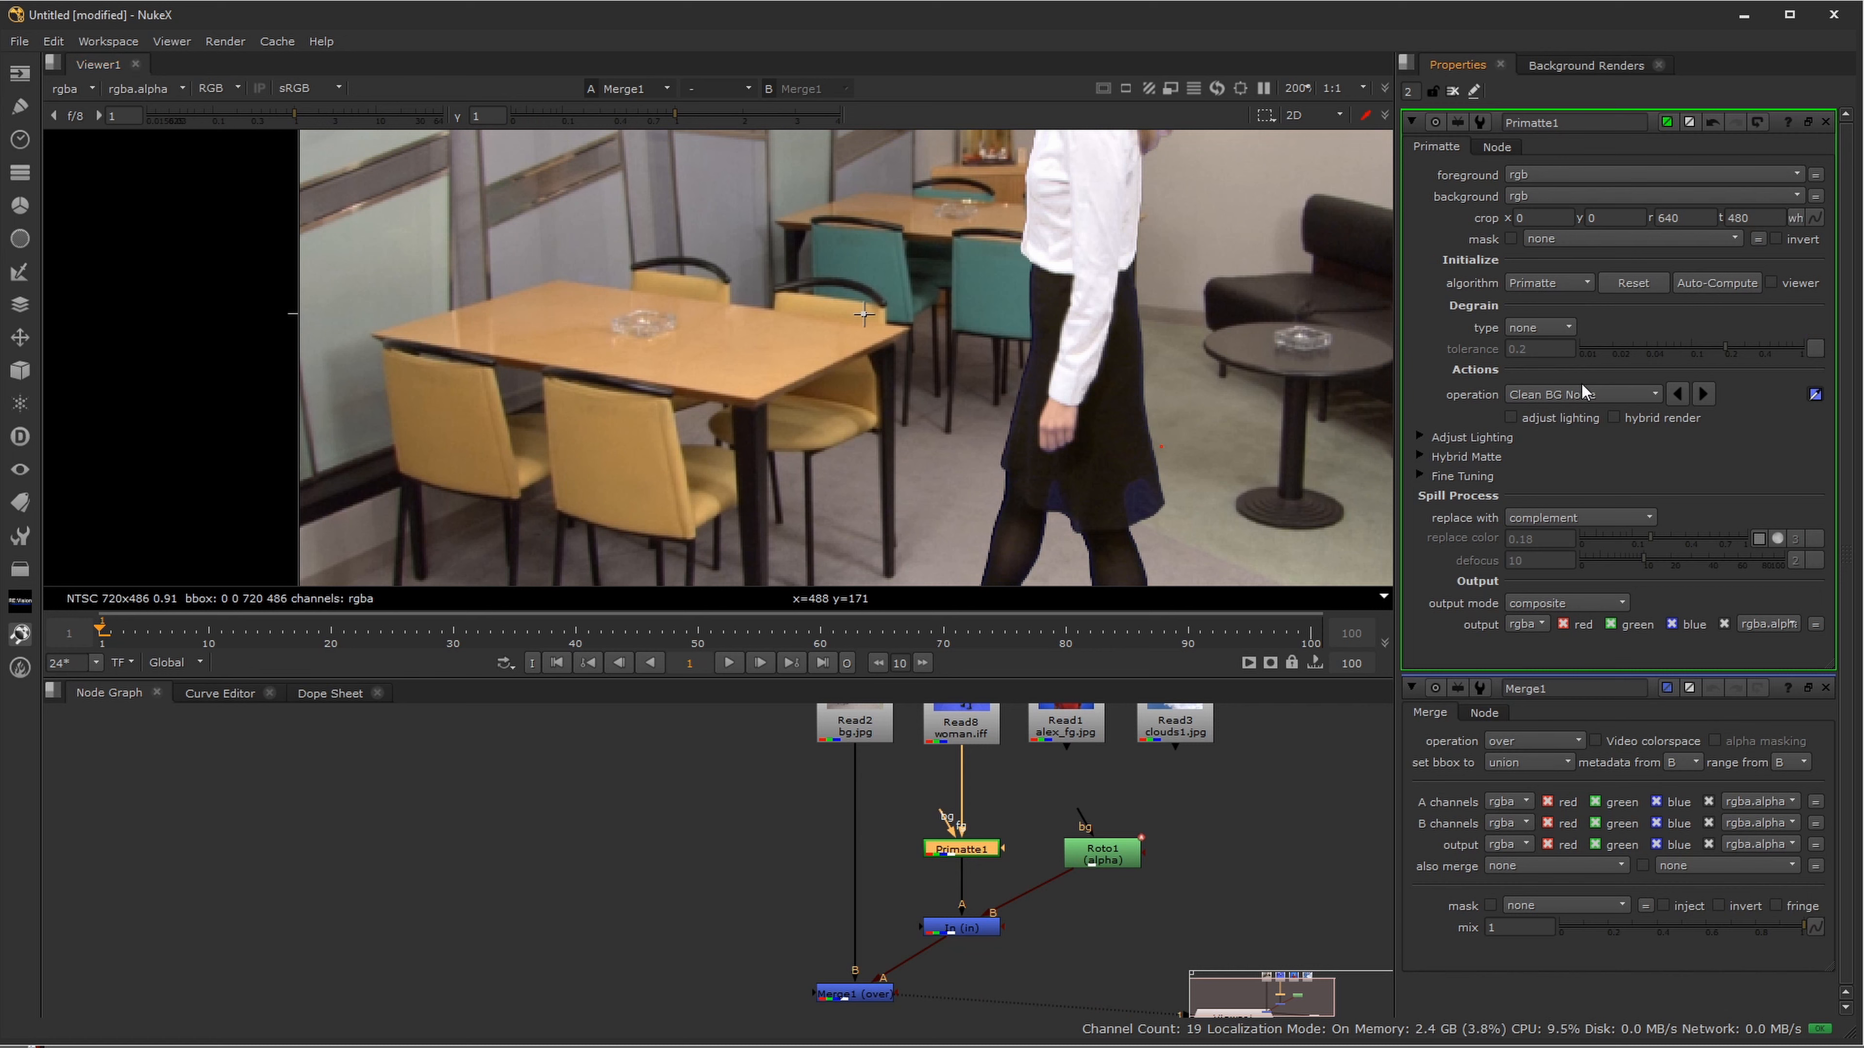
pyautogui.click(1557, 395)
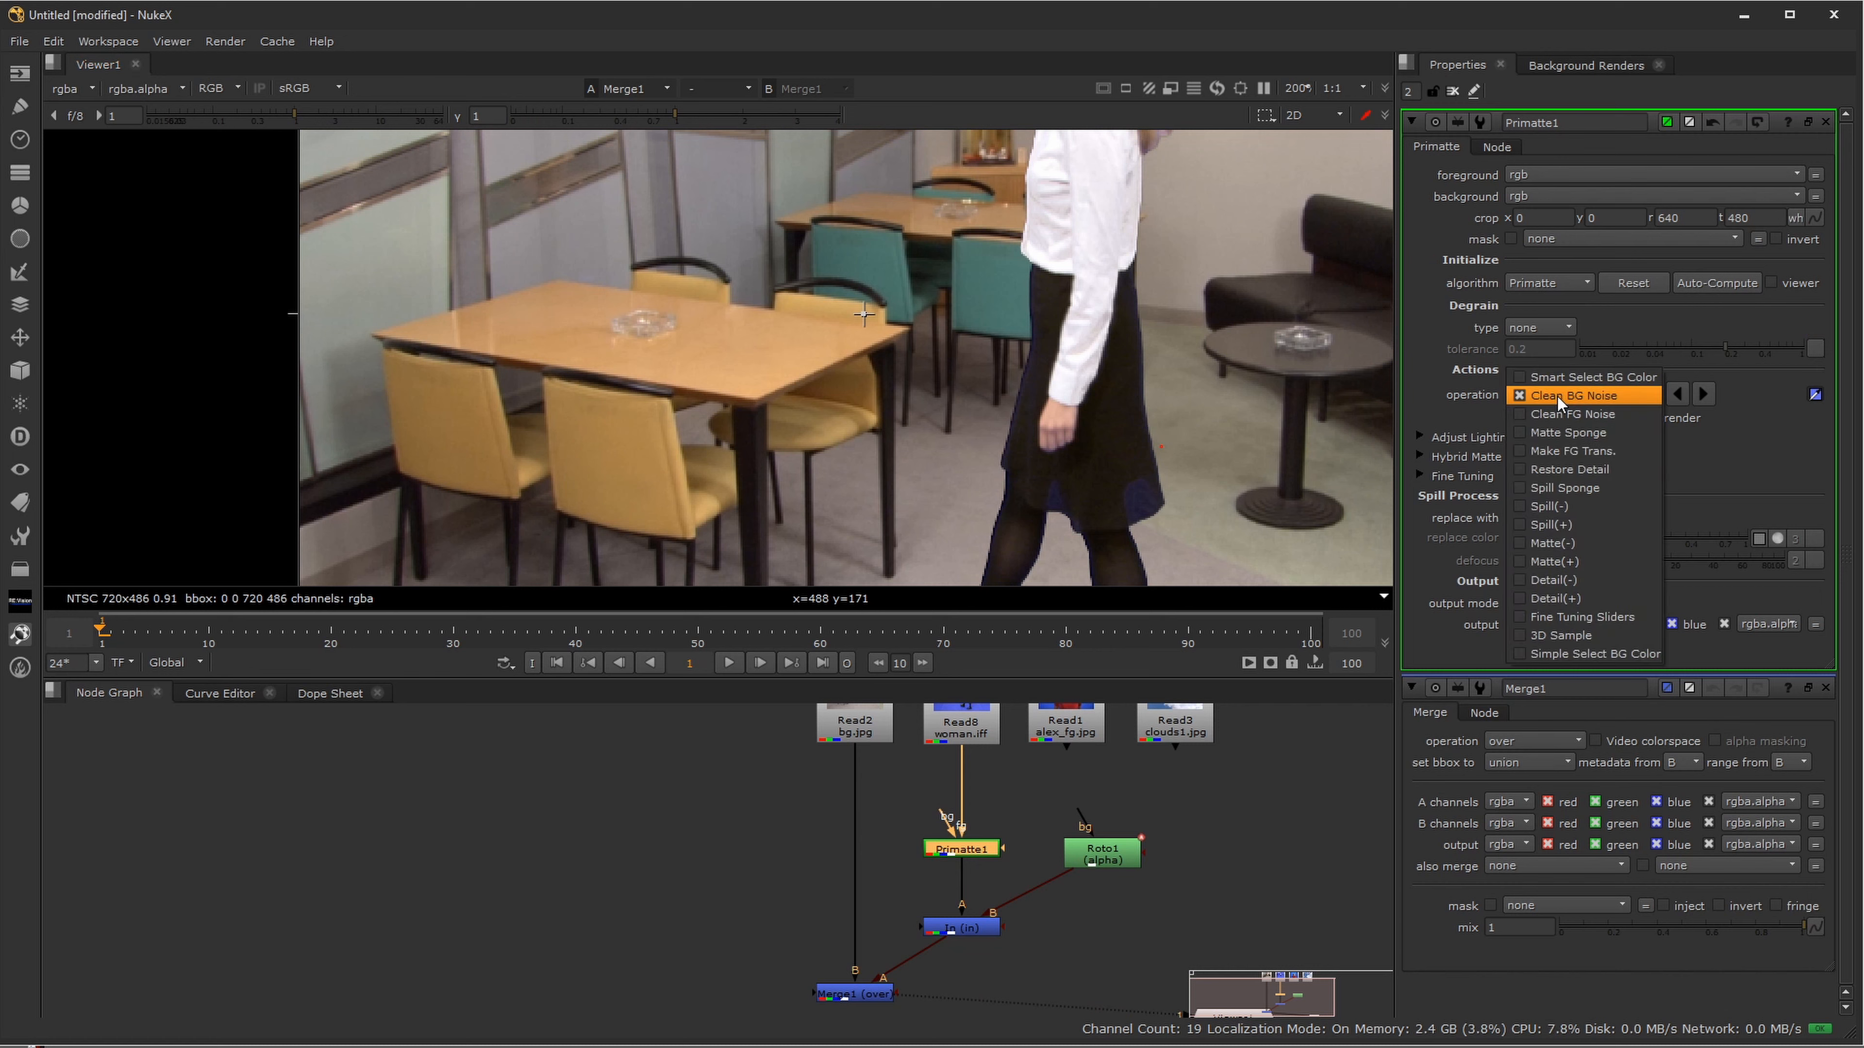
pyautogui.click(1561, 489)
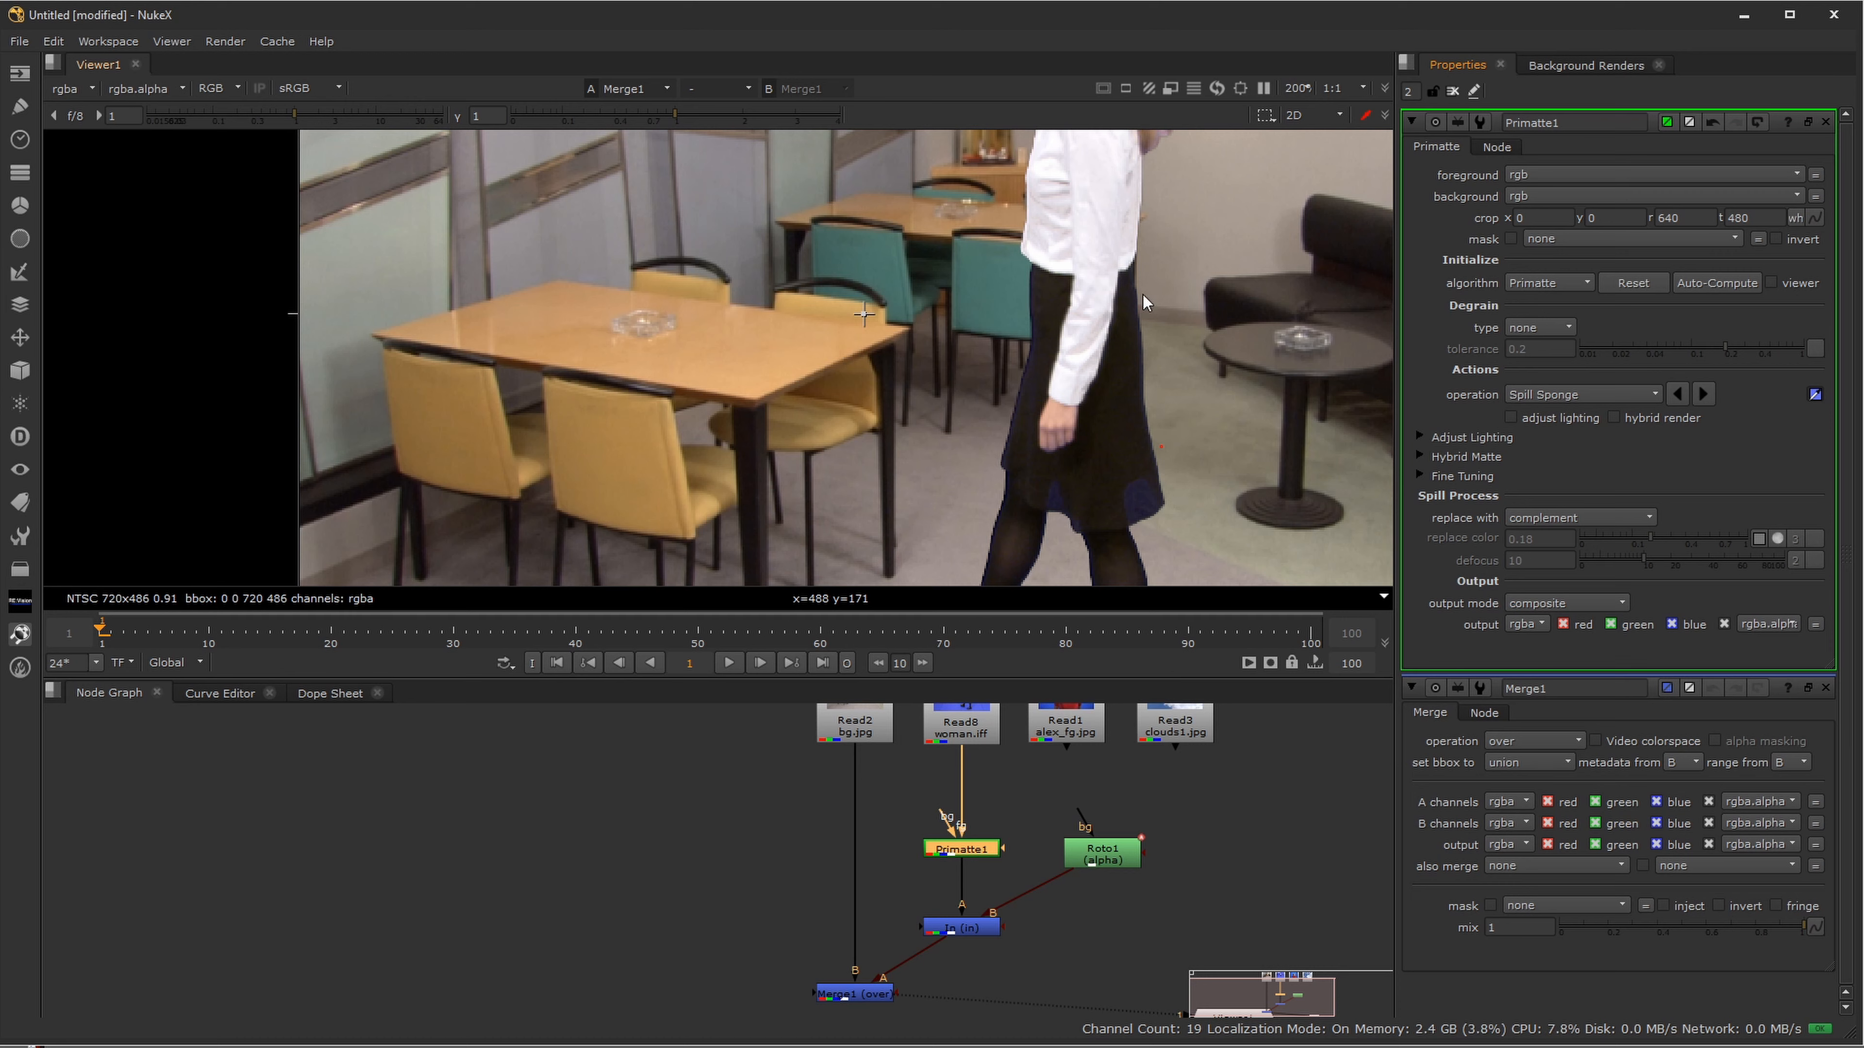
# - Sample the blue spill in the sheer patch and along the edge of the skirt's hem with Spill Sponge
pyautogui.moveTo(1143, 295)
pyautogui.mouseDown()
pyautogui.moveTo(1136, 524)
pyautogui.moveTo(1164, 270)
pyautogui.mouseUp()
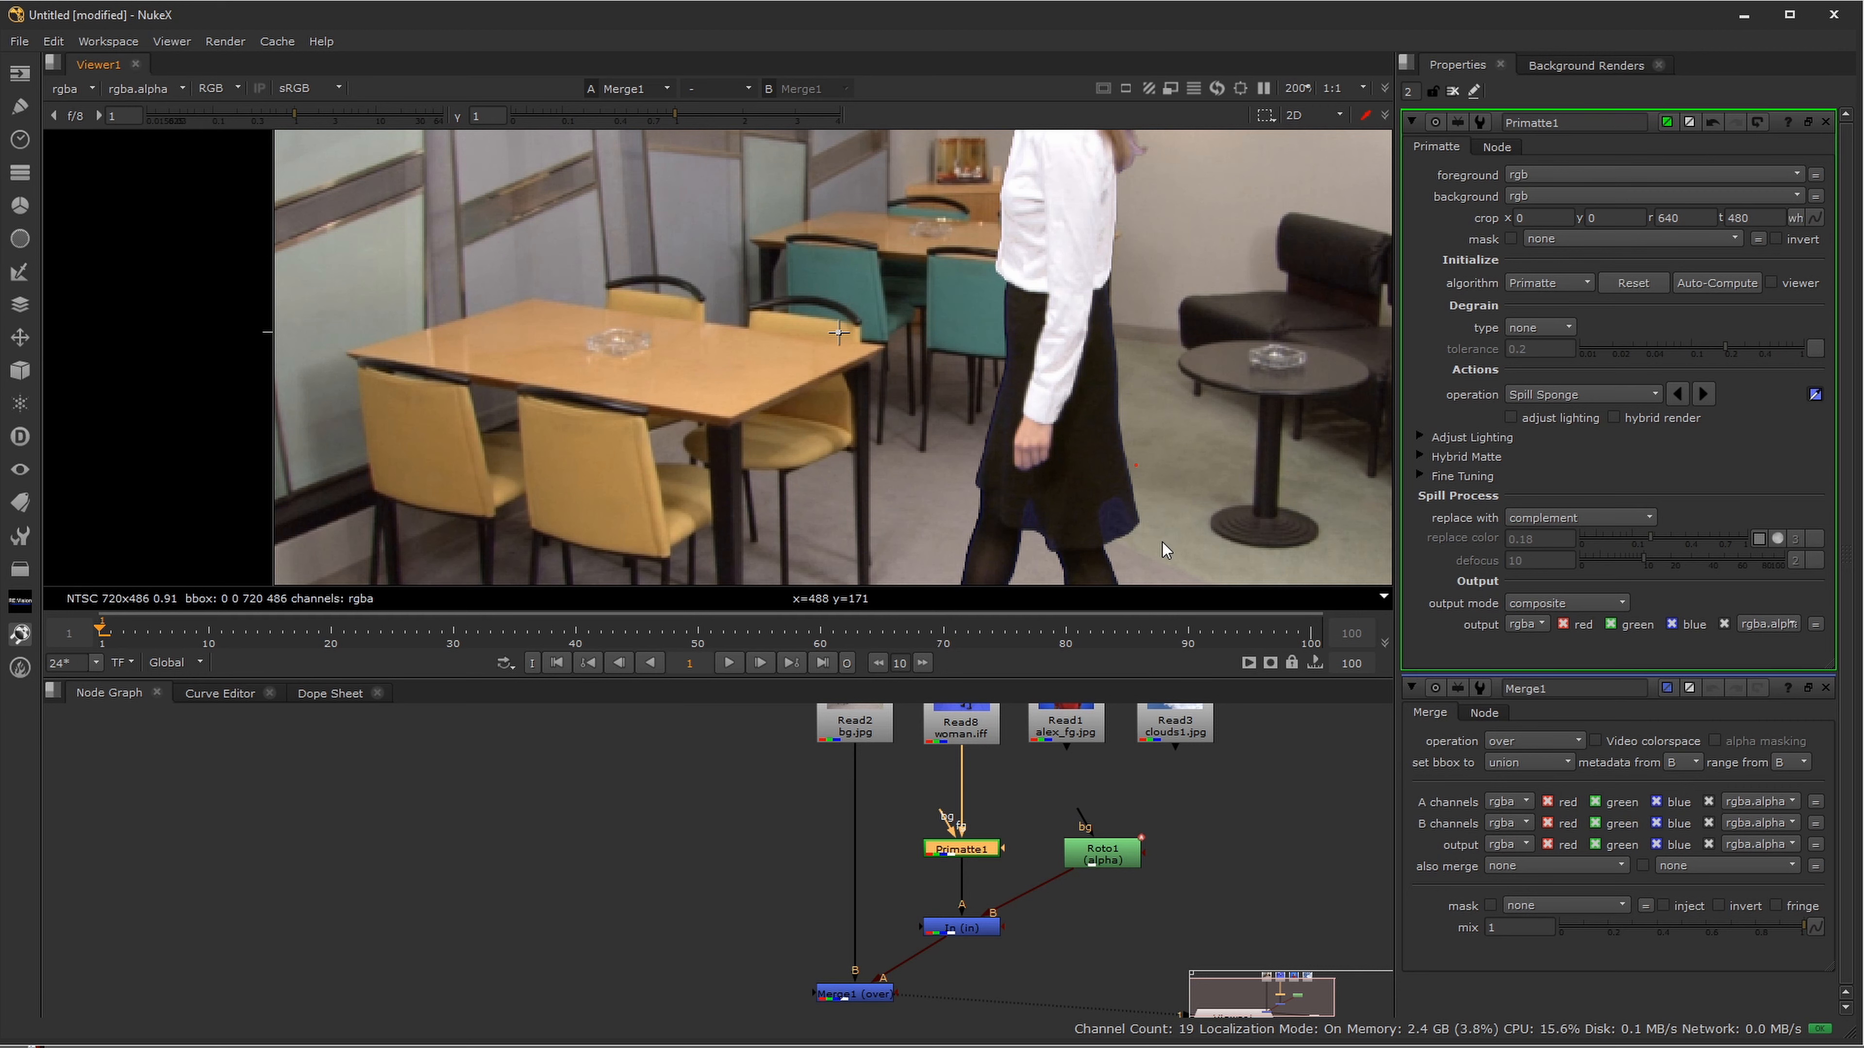
pyautogui.scroll(2, 1108, 295)
pyautogui.moveTo(1169, 264); pyautogui.dragTo(1047, 332)
pyautogui.scroll(1, 1047, 332)
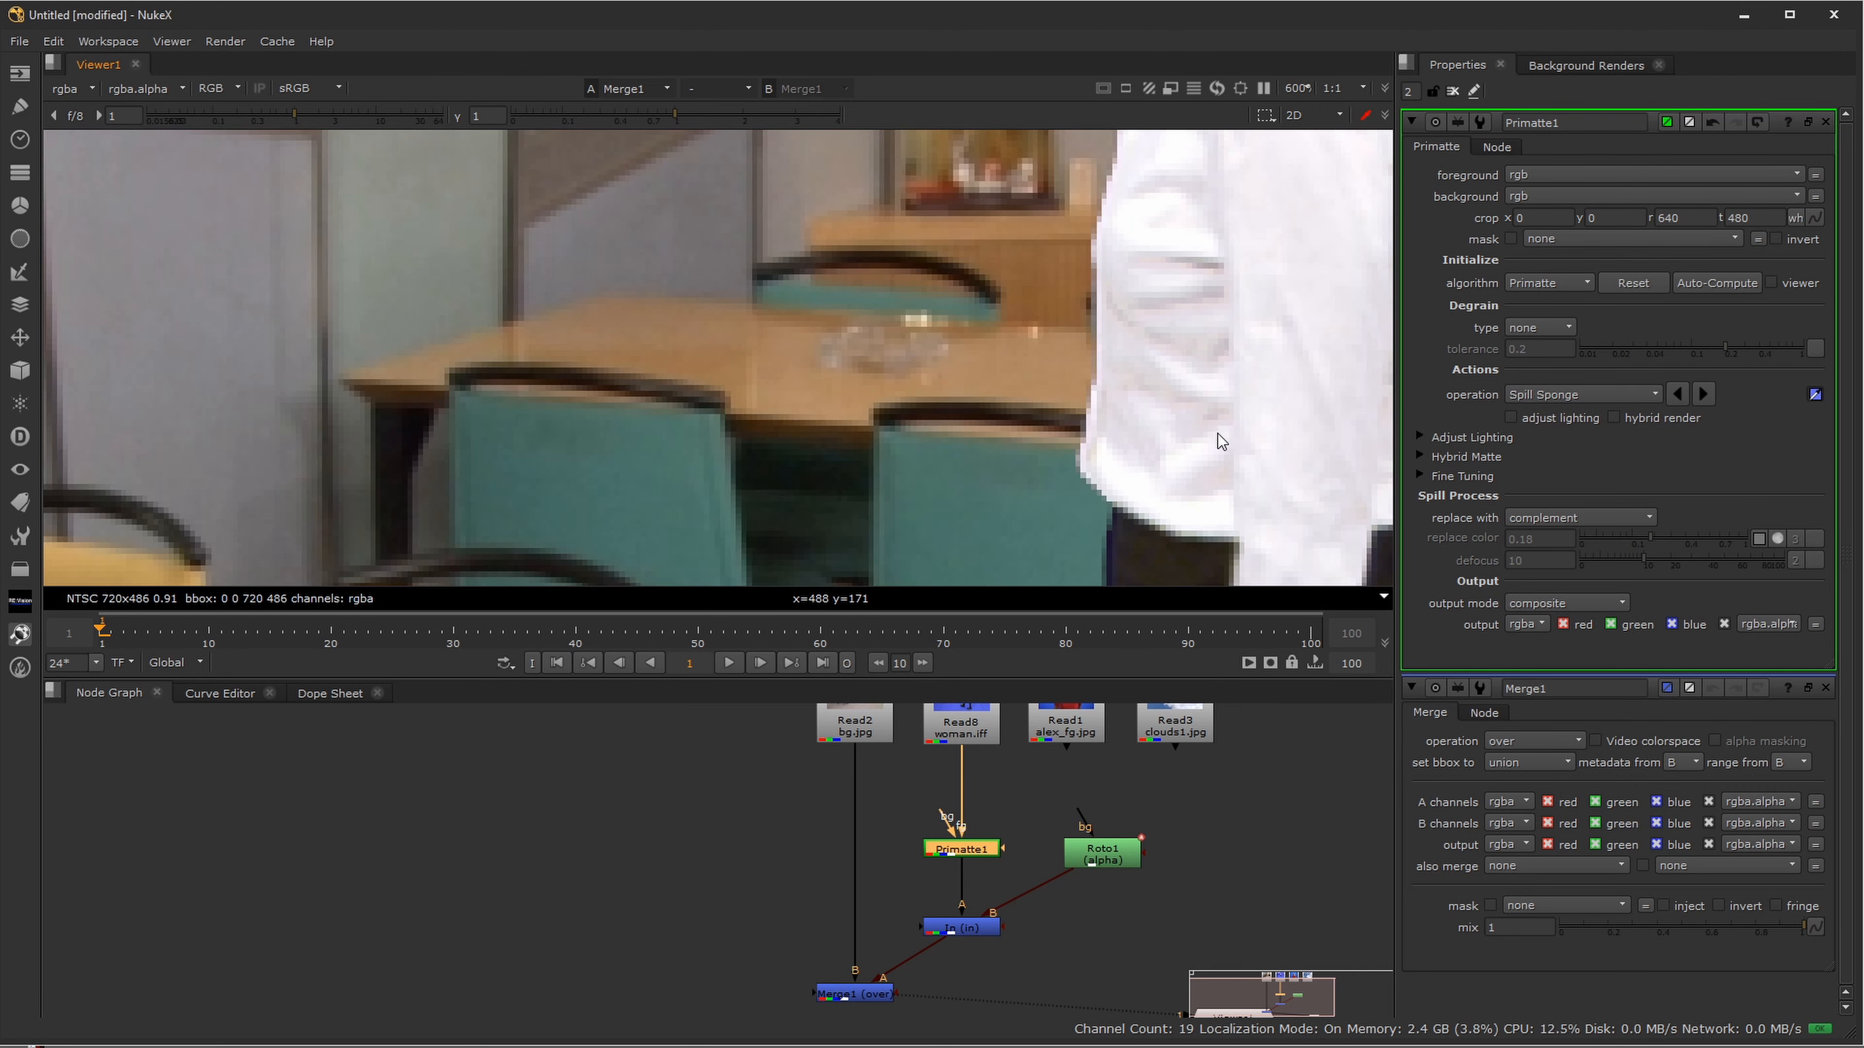
pyautogui.moveTo(1213, 434); pyautogui.dragTo(1091, 325)
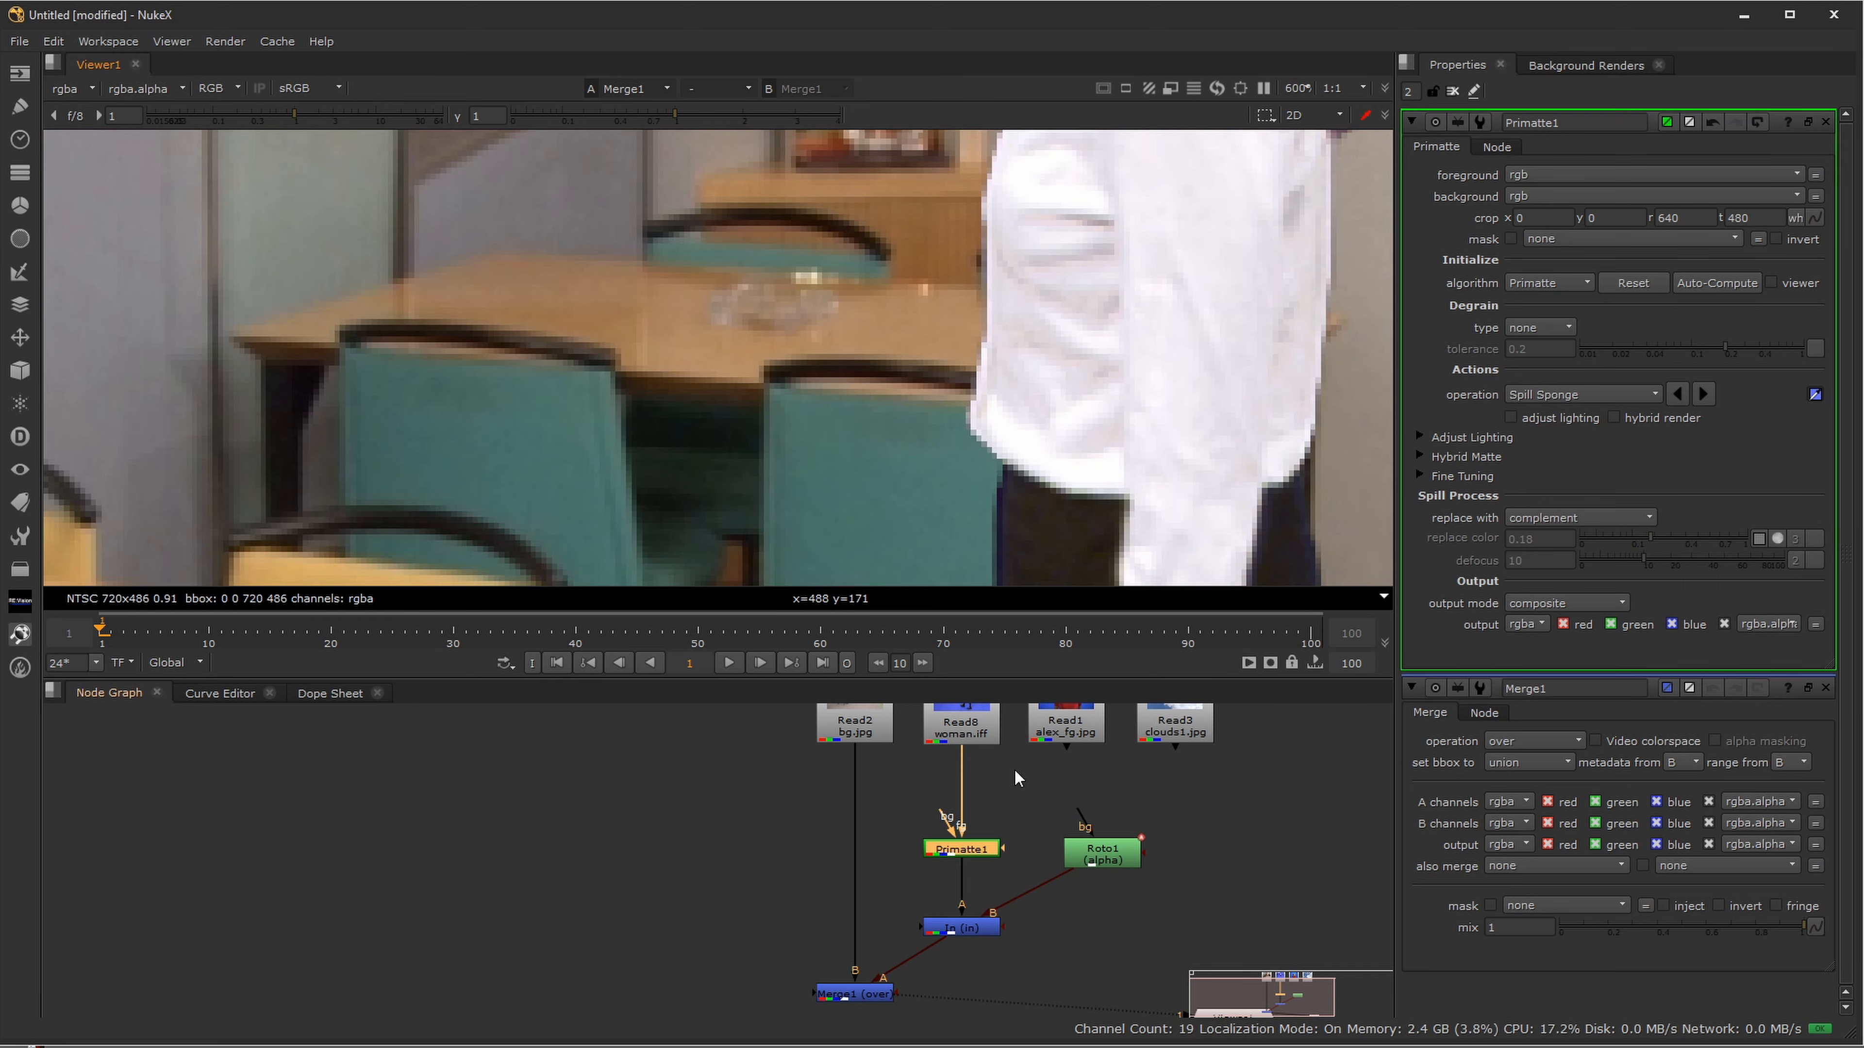
pyautogui.moveTo(1088, 517); pyautogui.dragTo(1031, 247)
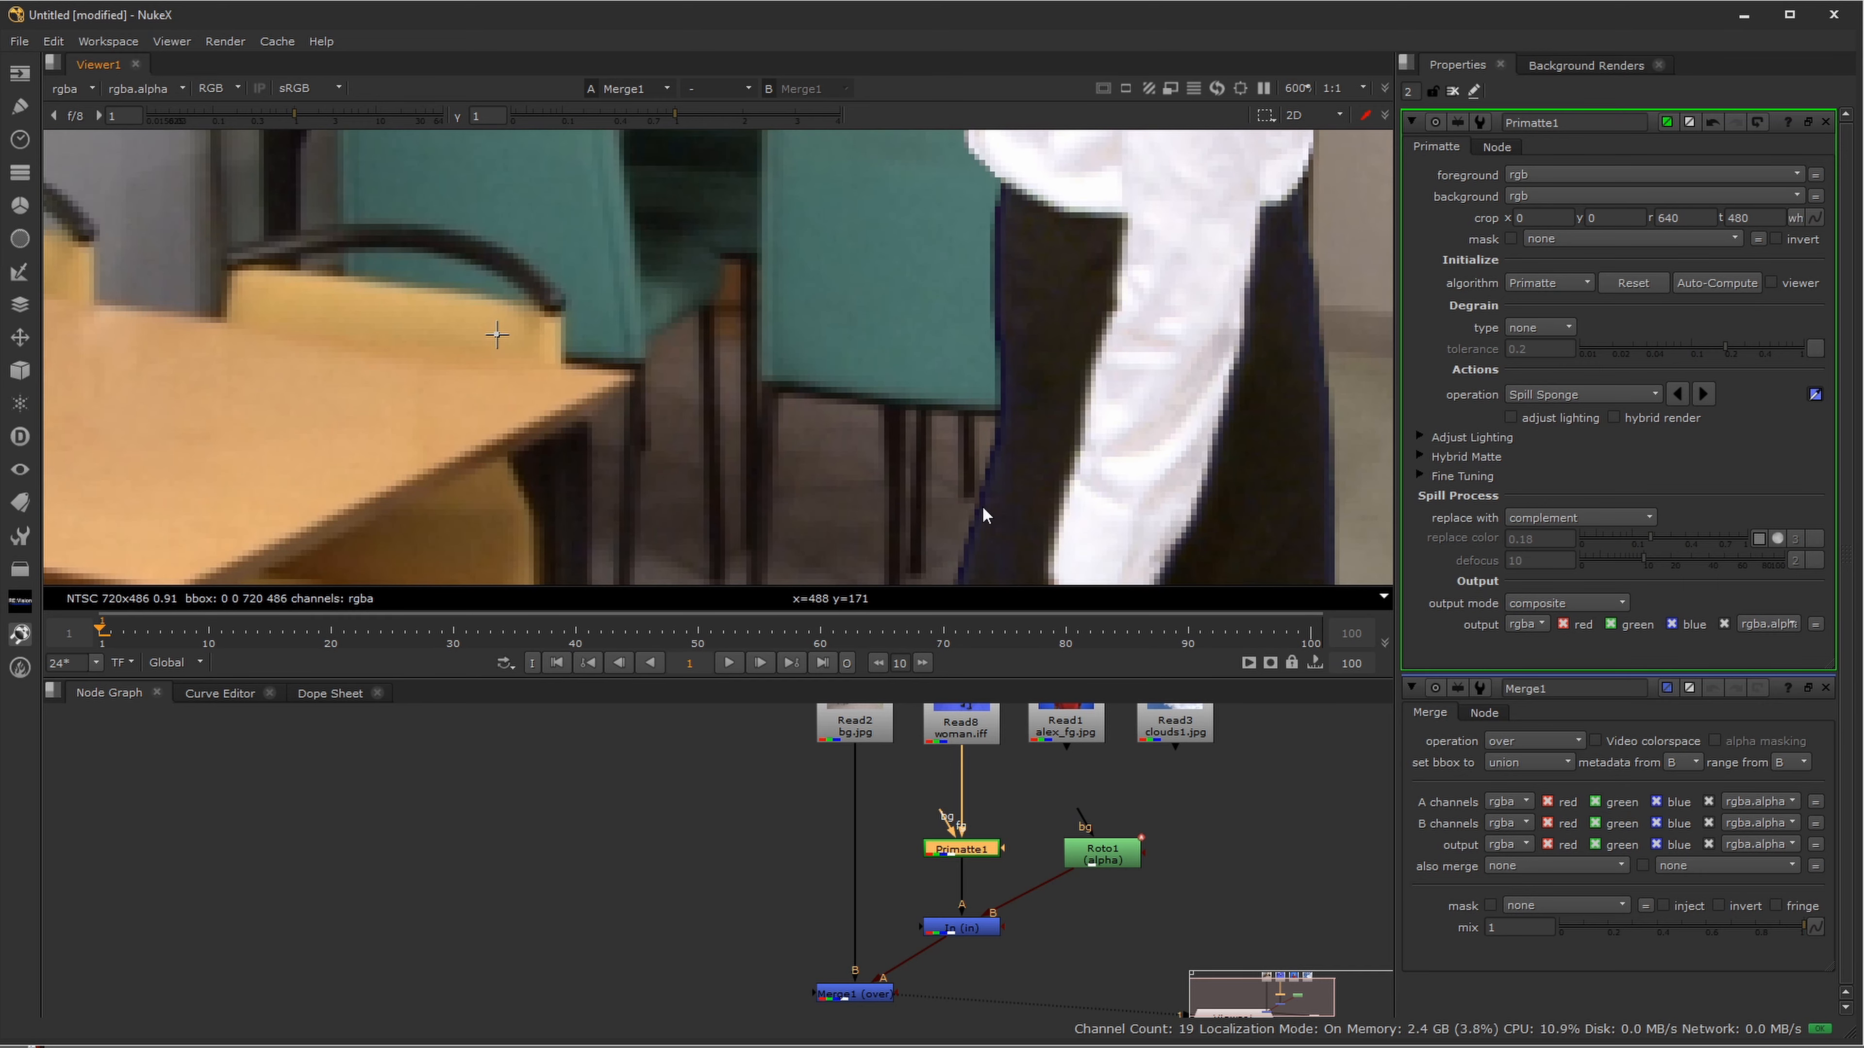
pyautogui.moveTo(981, 505); pyautogui.dragTo(1054, 214)
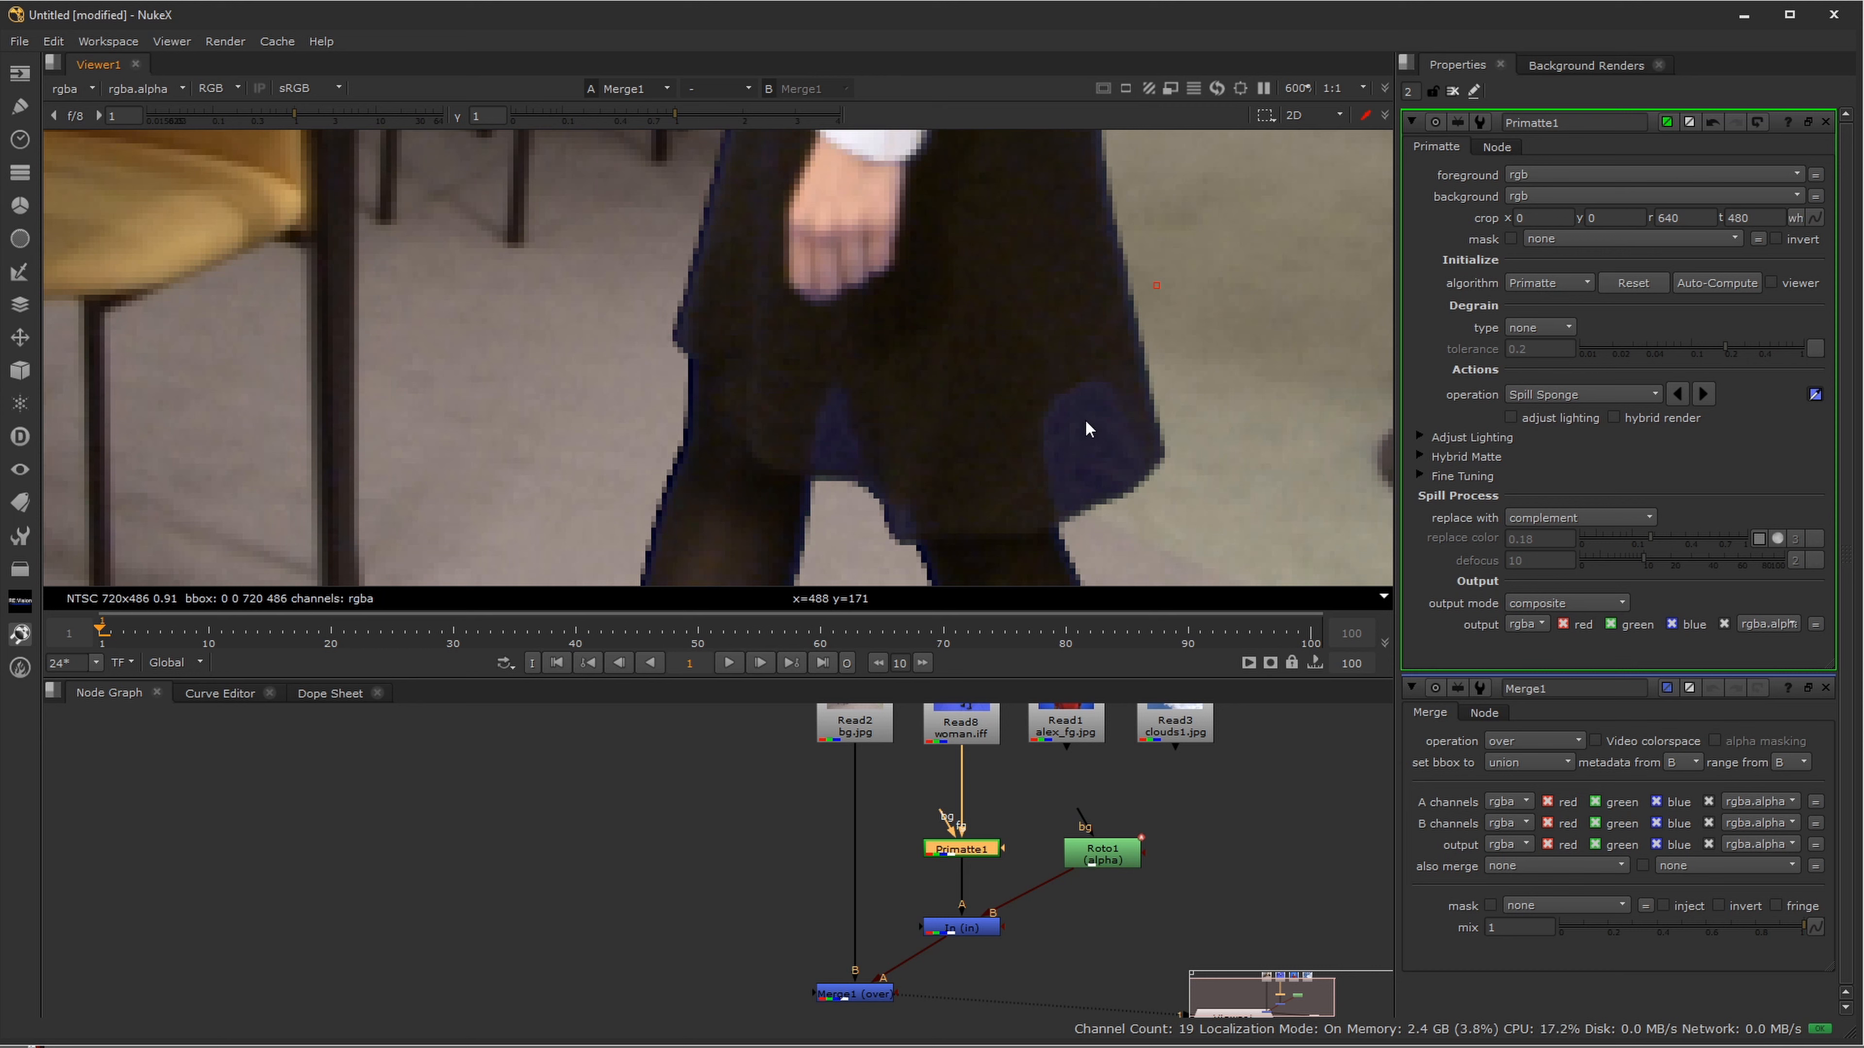
pyautogui.keyDown('ctrl'); pyautogui.click(1088, 443); pyautogui.keyUp('ctrl')
pyautogui.keyDown('ctrl'); pyautogui.click(1137, 409); pyautogui.keyUp('ctrl')
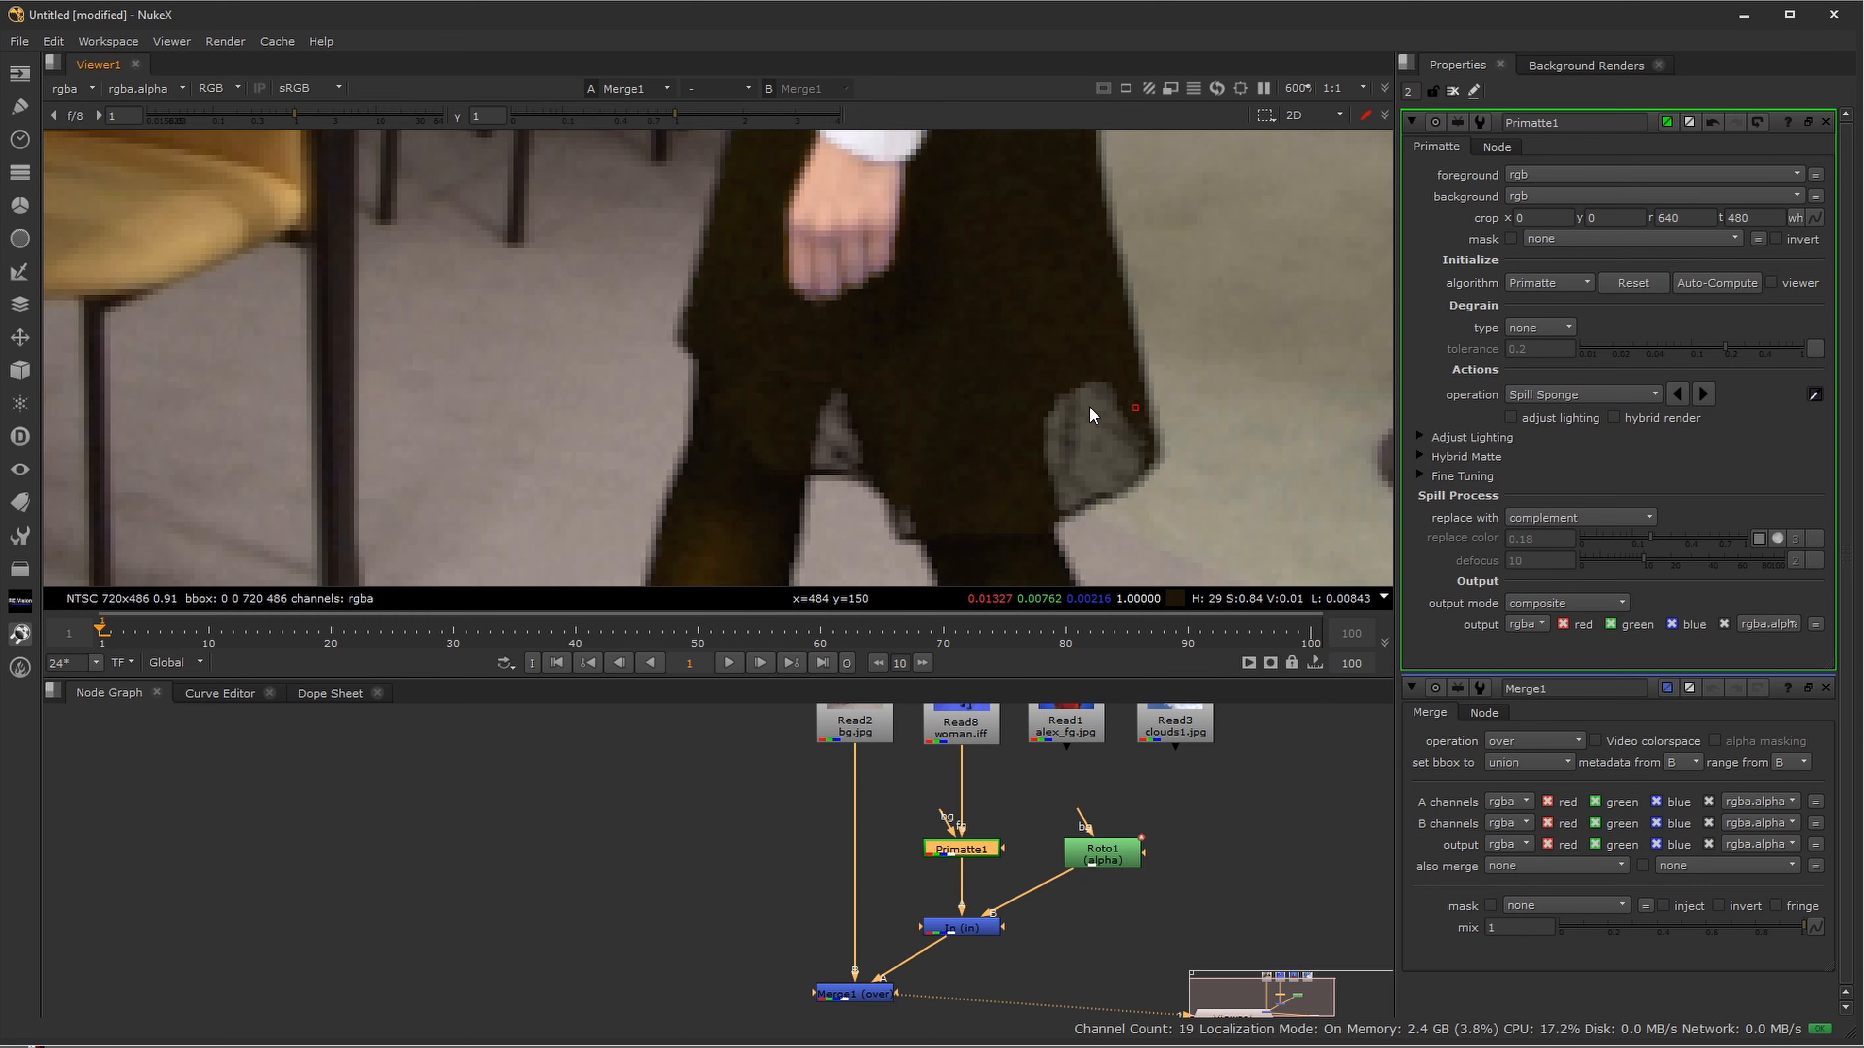
# - Check the despilled skirt, legs and shoes at several zoom levels, toggling the alpha channel on and off
pyautogui.scroll(-5, 1042, 359)
pyautogui.scroll(3, 1110, 348)
pyautogui.scroll(2, 1109, 348)
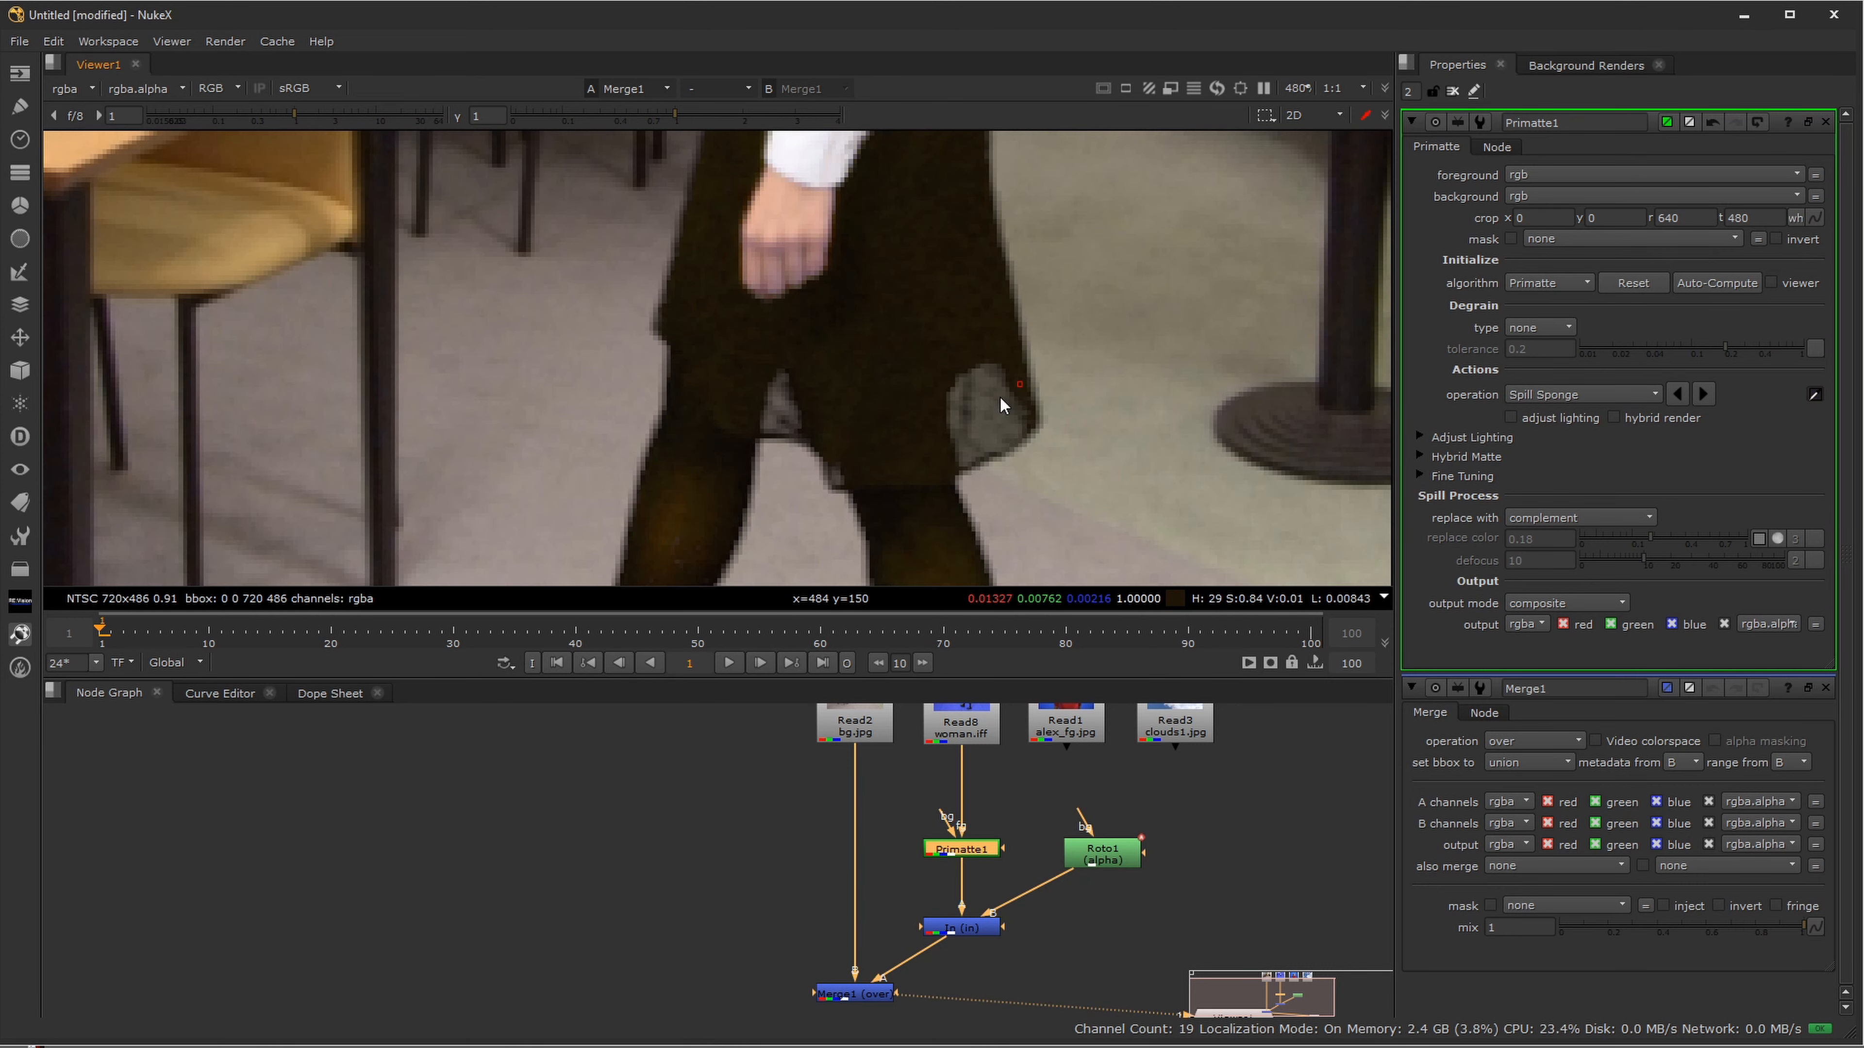
pyautogui.scroll(-4, 978, 400)
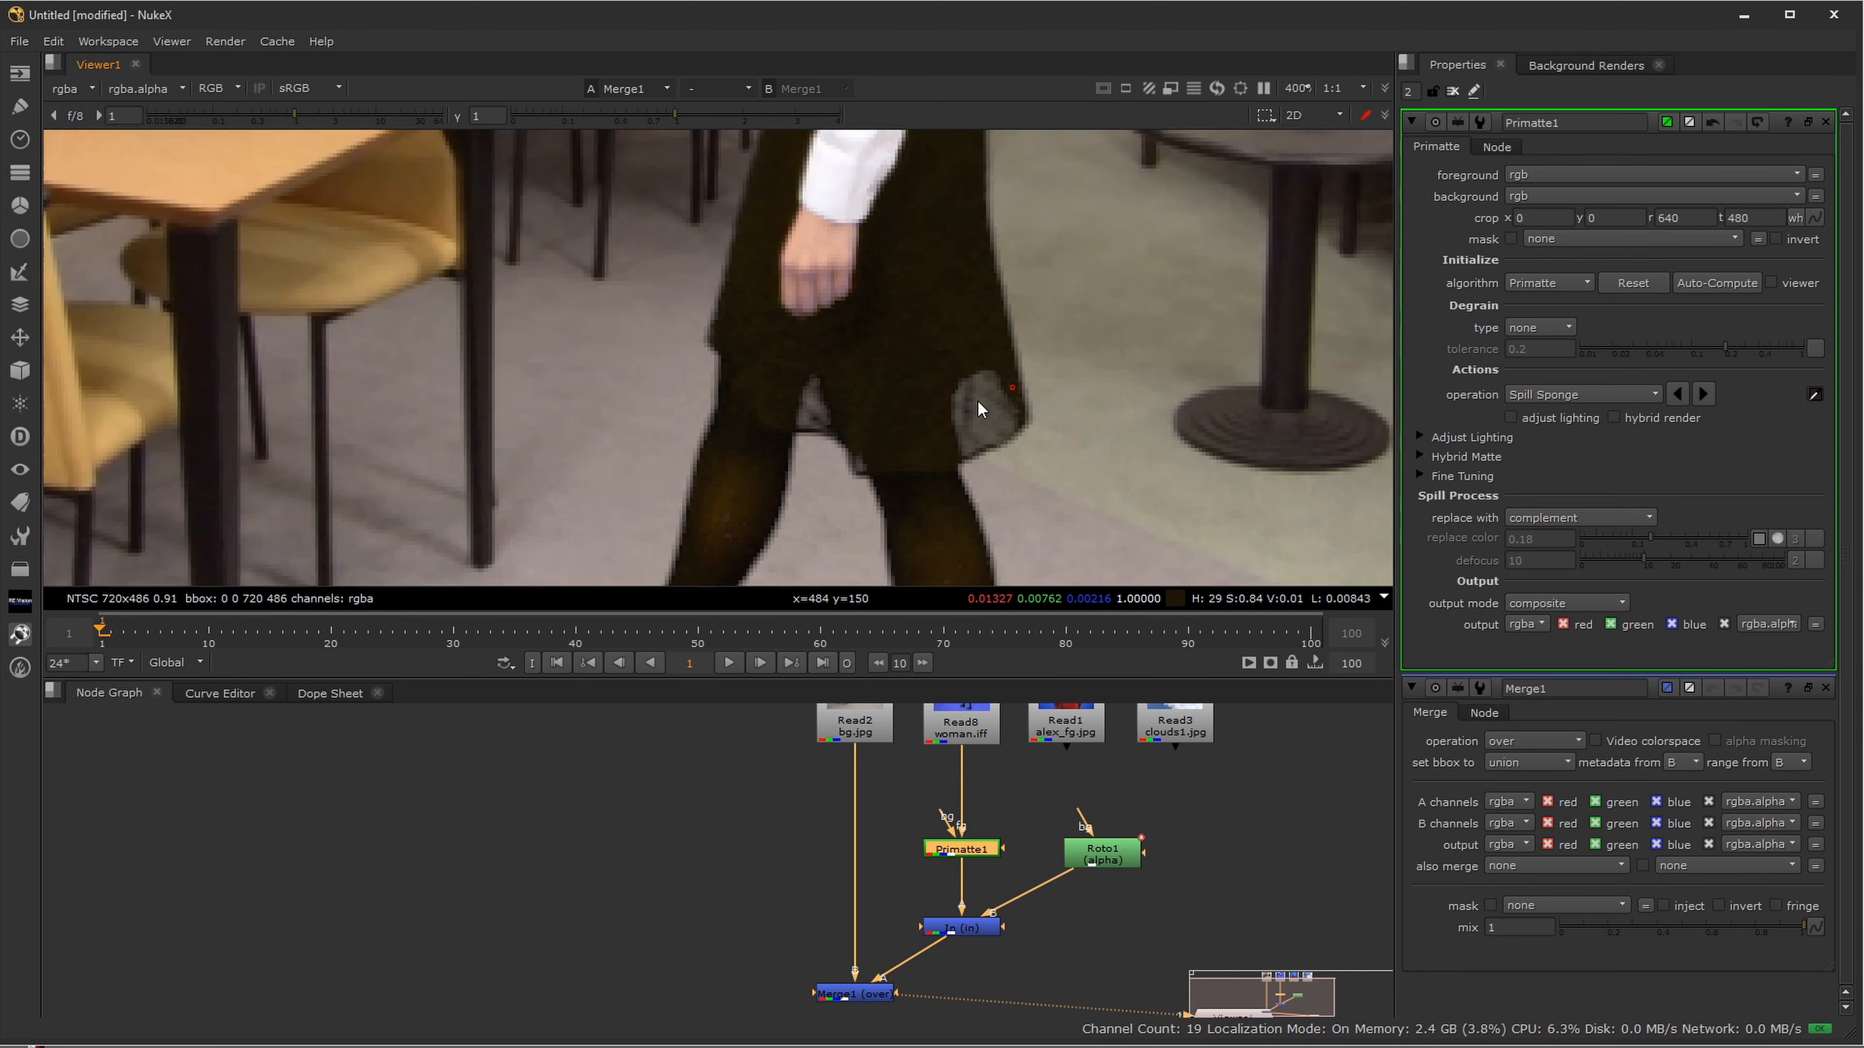
pyautogui.moveTo(979, 231); pyautogui.dragTo(1035, 481)
pyautogui.moveTo(1034, 400); pyautogui.dragTo(1015, 216)
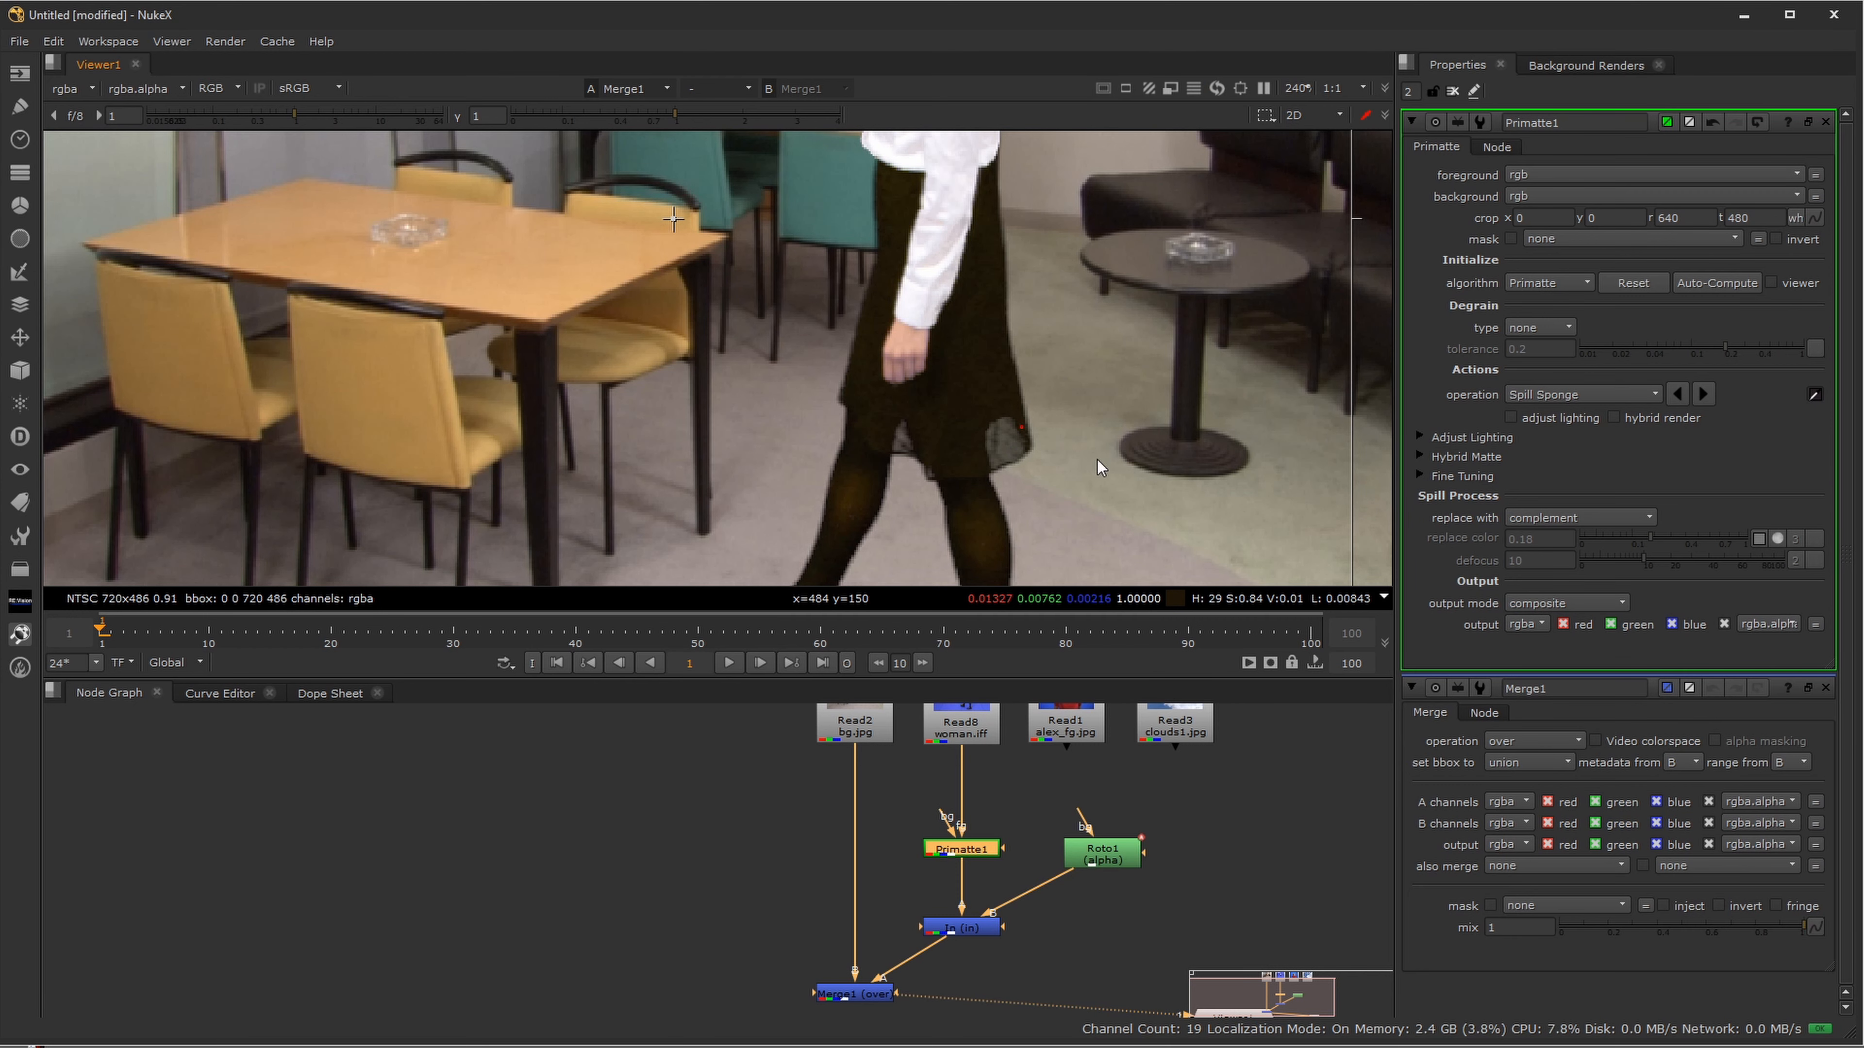
pyautogui.press('a')
pyautogui.press('a')
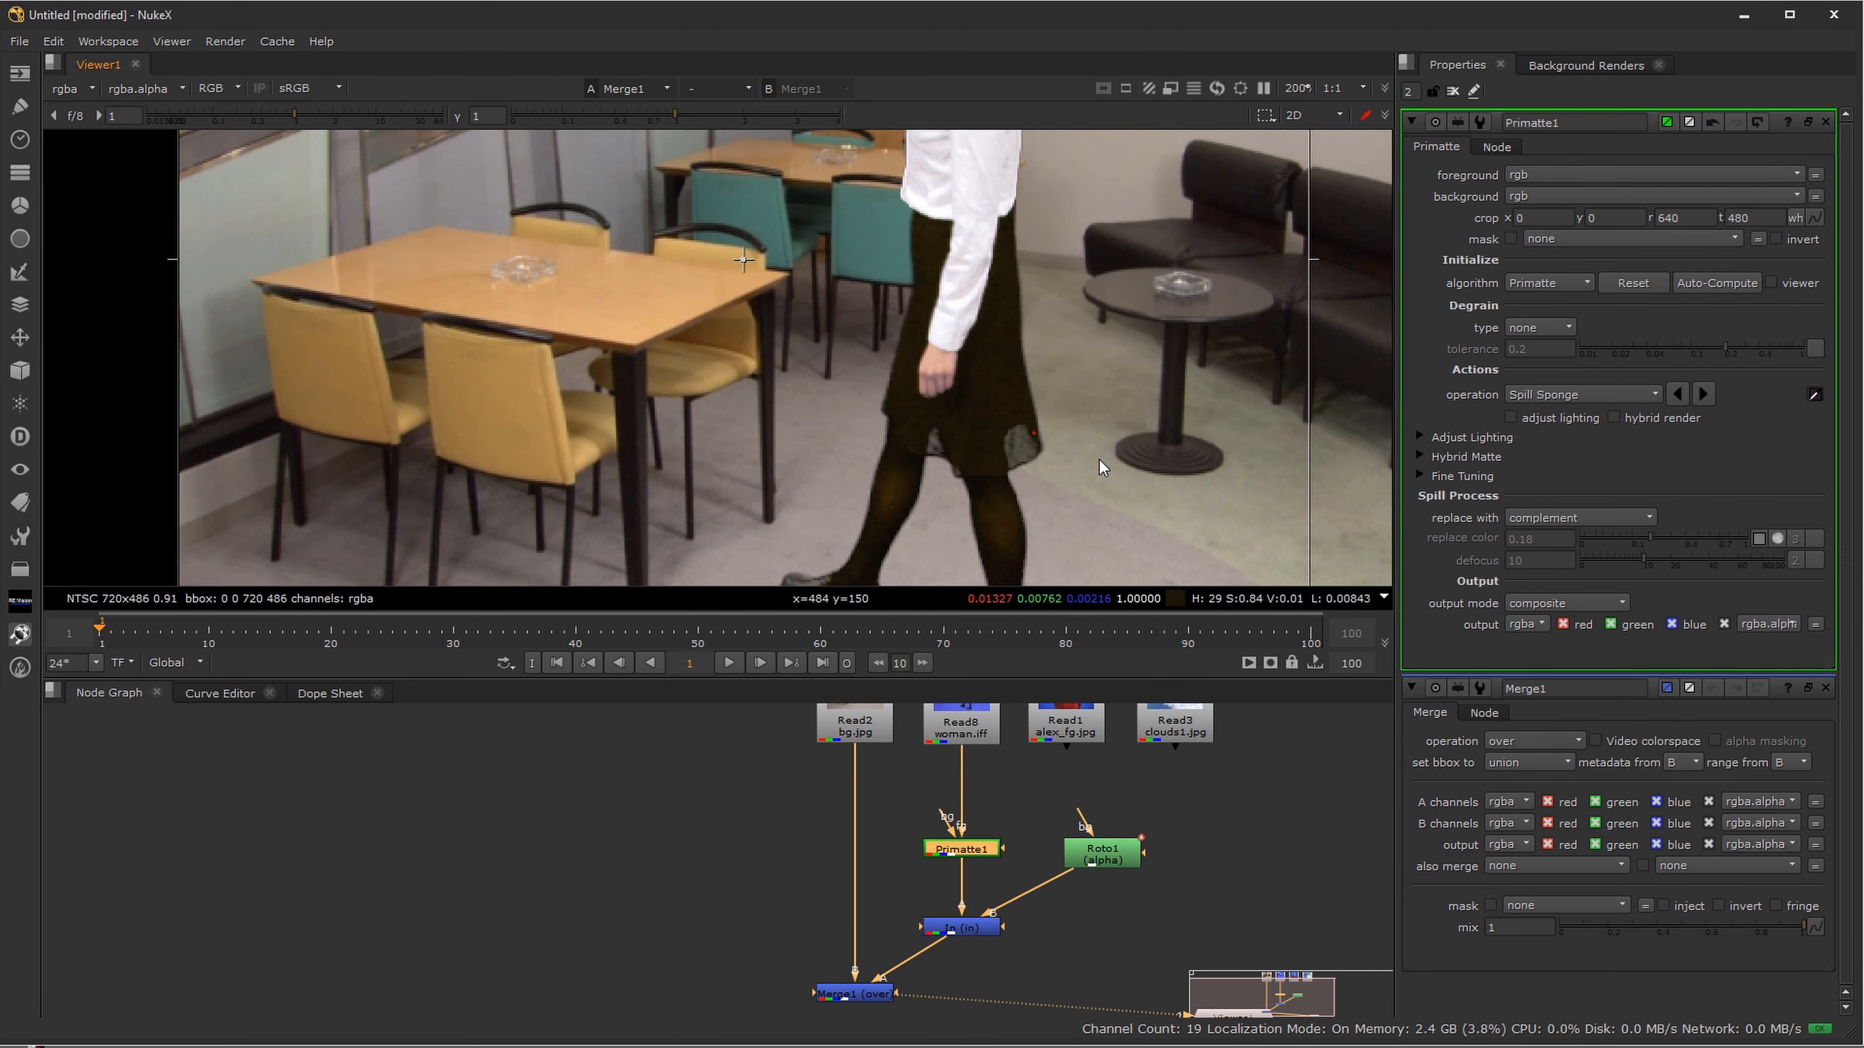
pyautogui.scroll(-3, 1099, 458)
pyautogui.moveTo(1100, 459); pyautogui.dragTo(1102, 379)
# - View the original woman.iff footage through viewer input 1, framed closely on the skirt hem and legs
pyautogui.moveTo(1018, 751); pyautogui.dragTo(1014, 880)
pyautogui.click(969, 824)
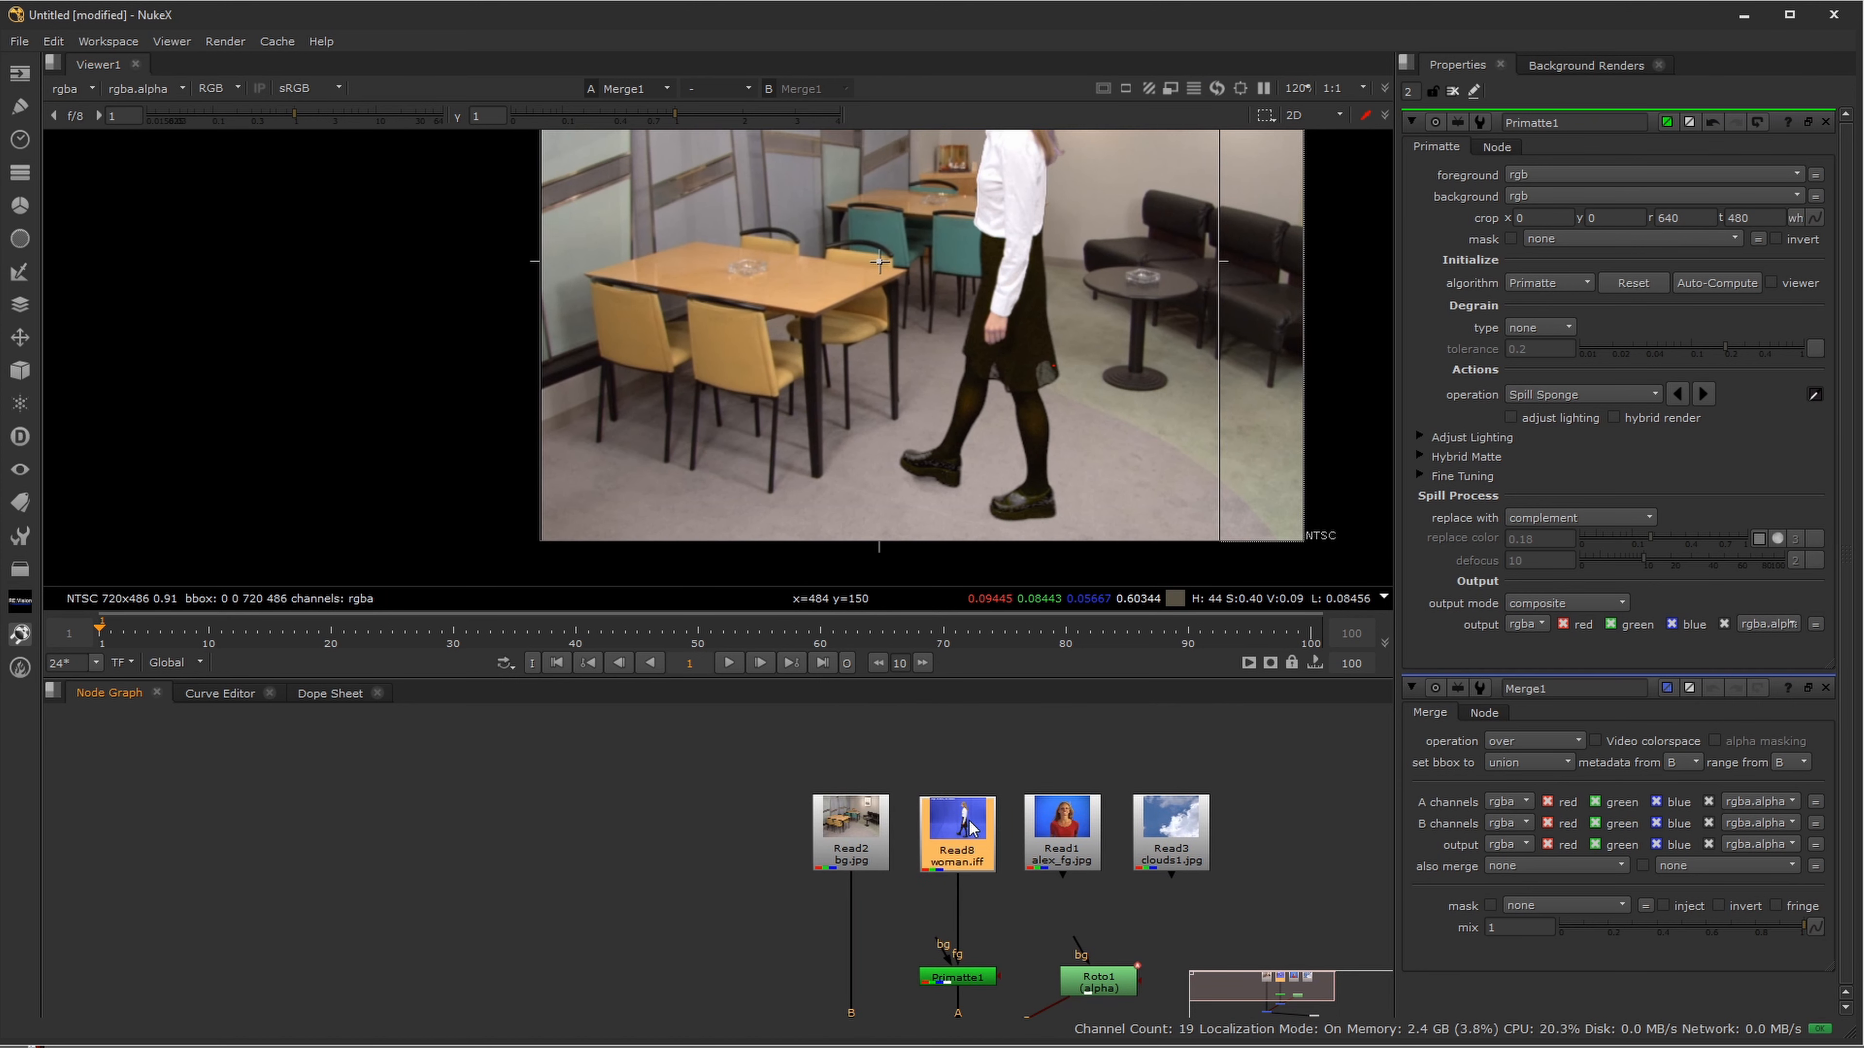
pyautogui.press('1')
pyautogui.scroll(4, 1088, 421)
pyautogui.scroll(2, 1088, 430)
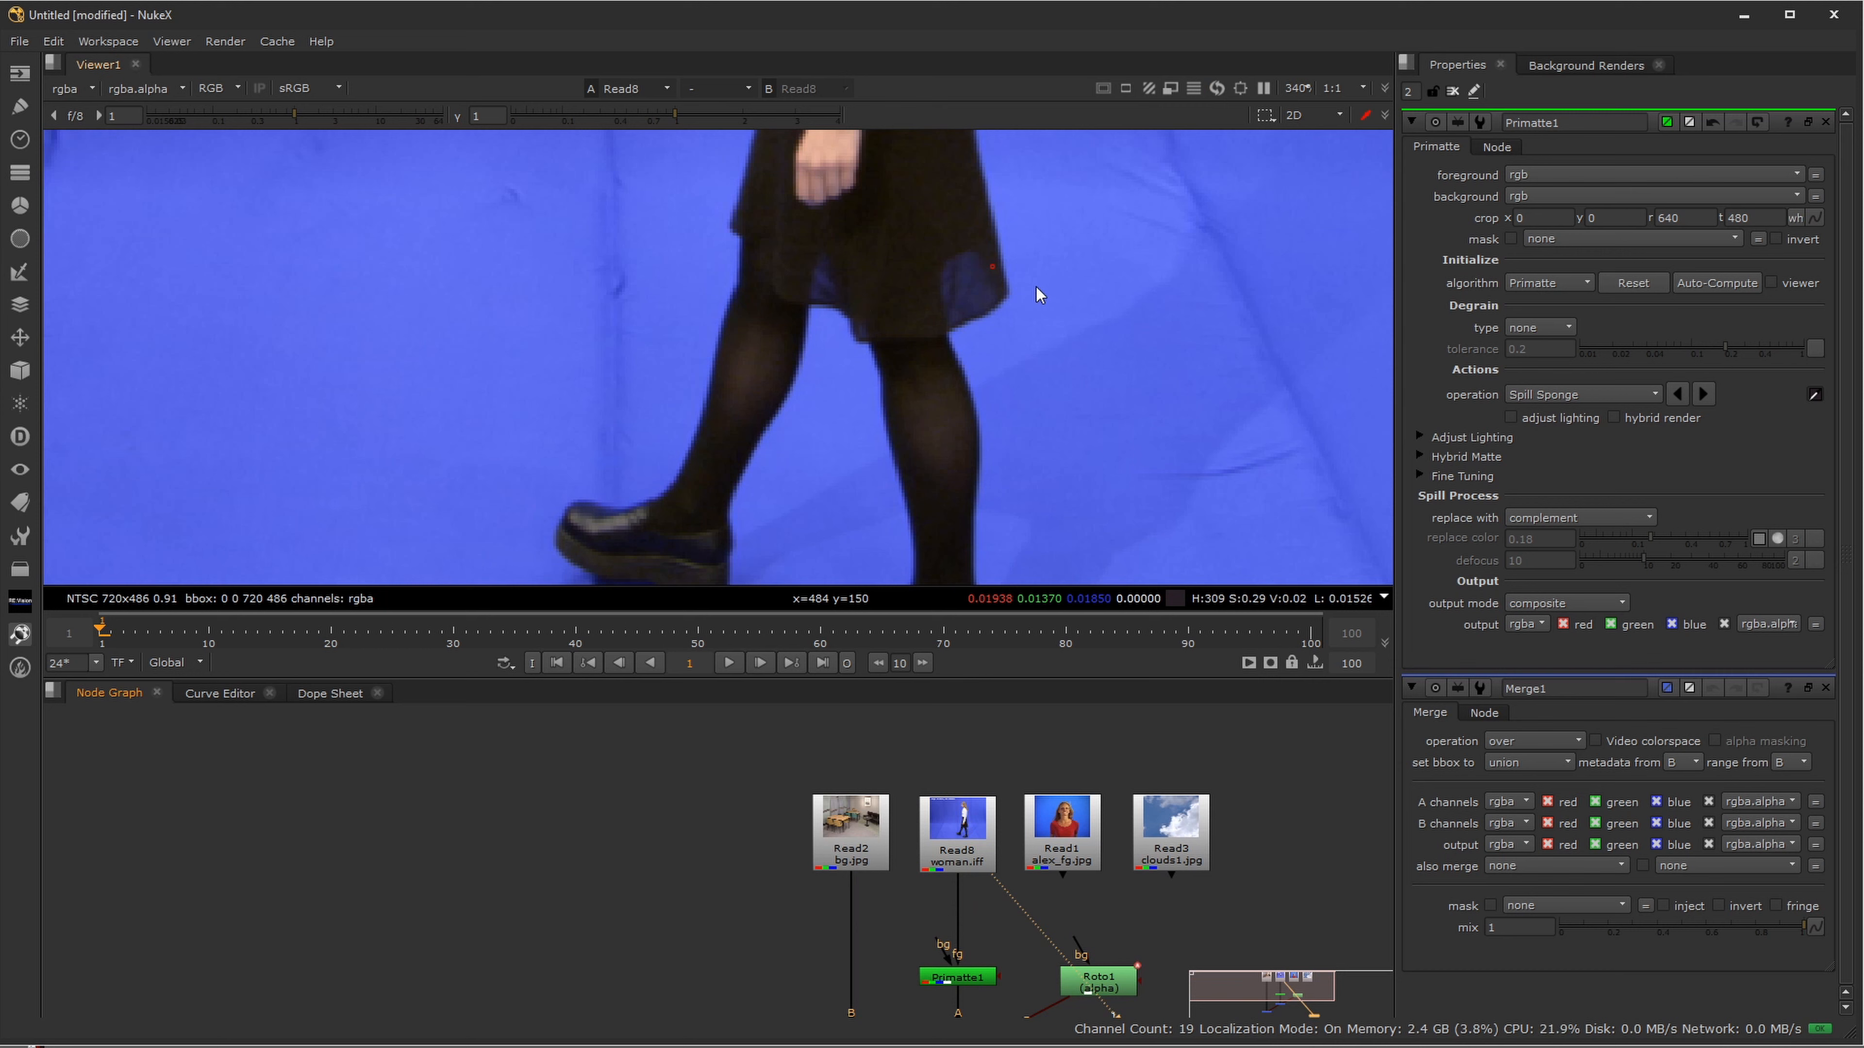
# - Connect the Merge1 composite to viewer input 2 for comparison with the original footage on input 1
pyautogui.moveTo(1021, 796); pyautogui.dragTo(1003, 610)
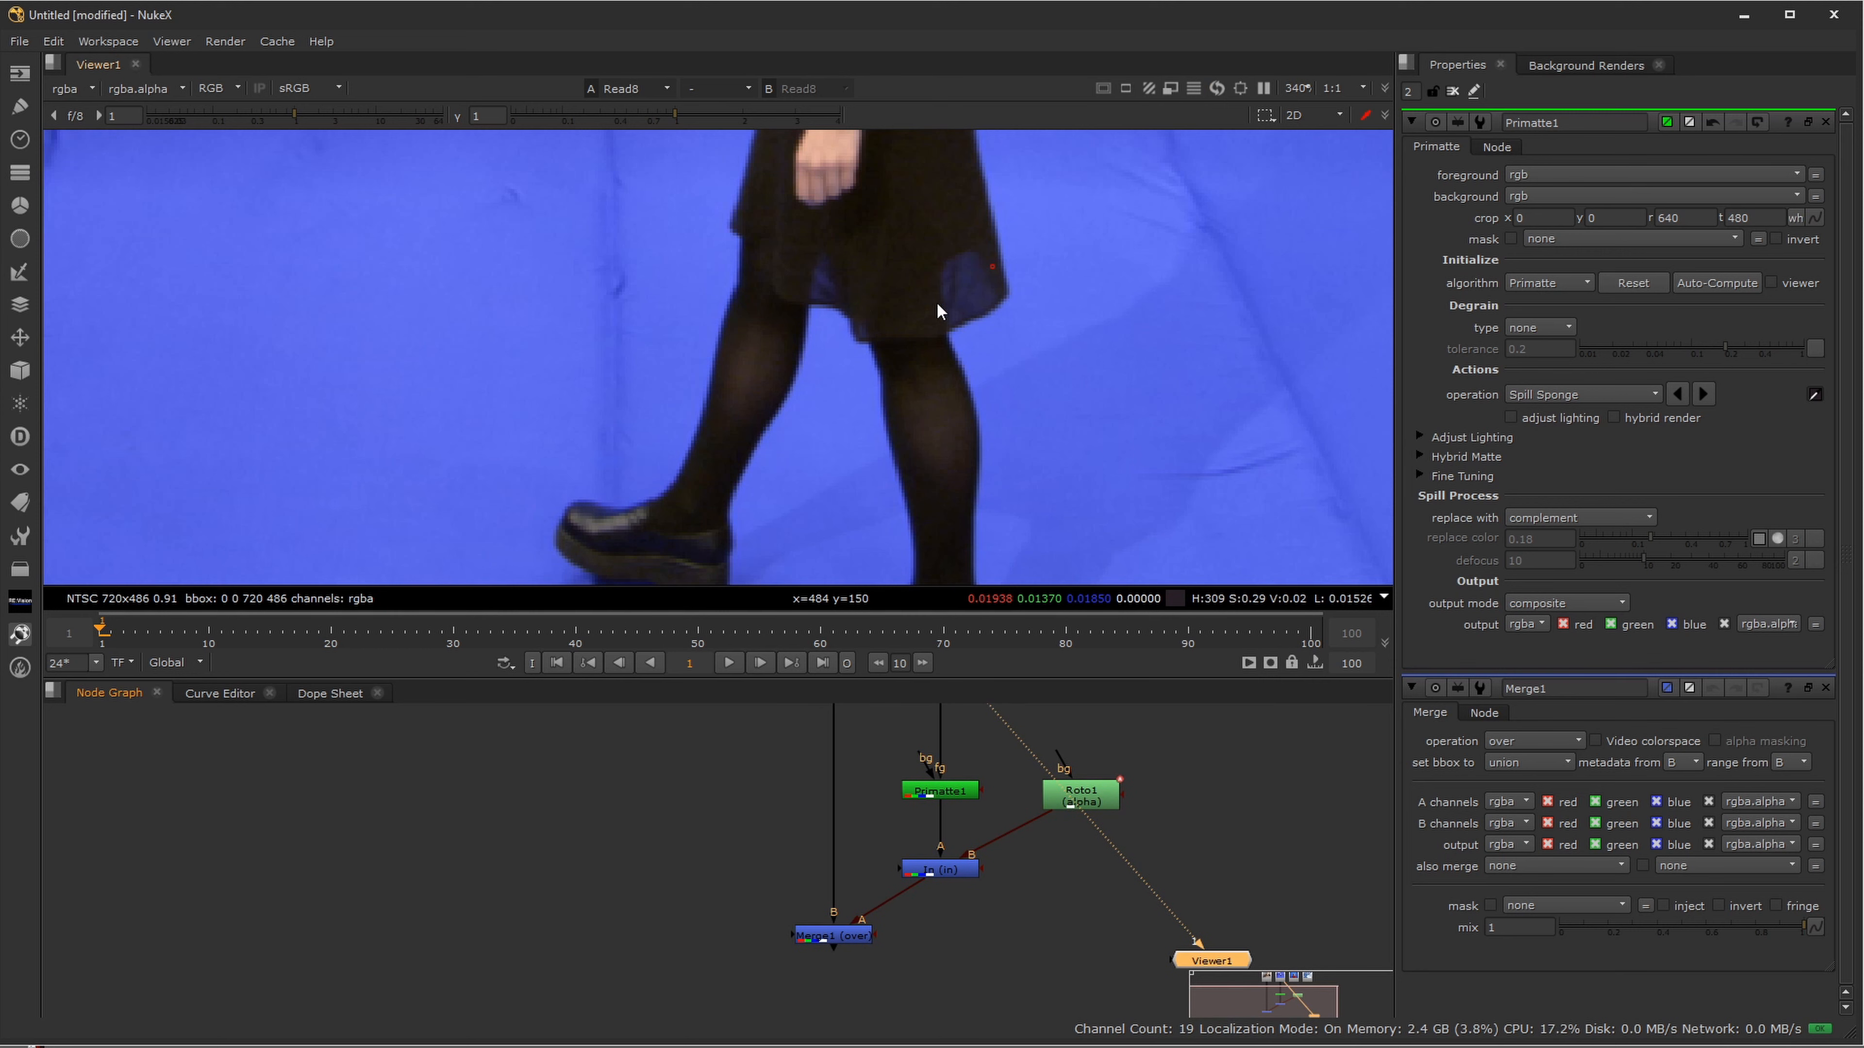
pyautogui.moveTo(1079, 820); pyautogui.dragTo(996, 716)
pyautogui.click(979, 780)
pyautogui.press('1')
pyautogui.click(811, 871)
pyautogui.press('2')
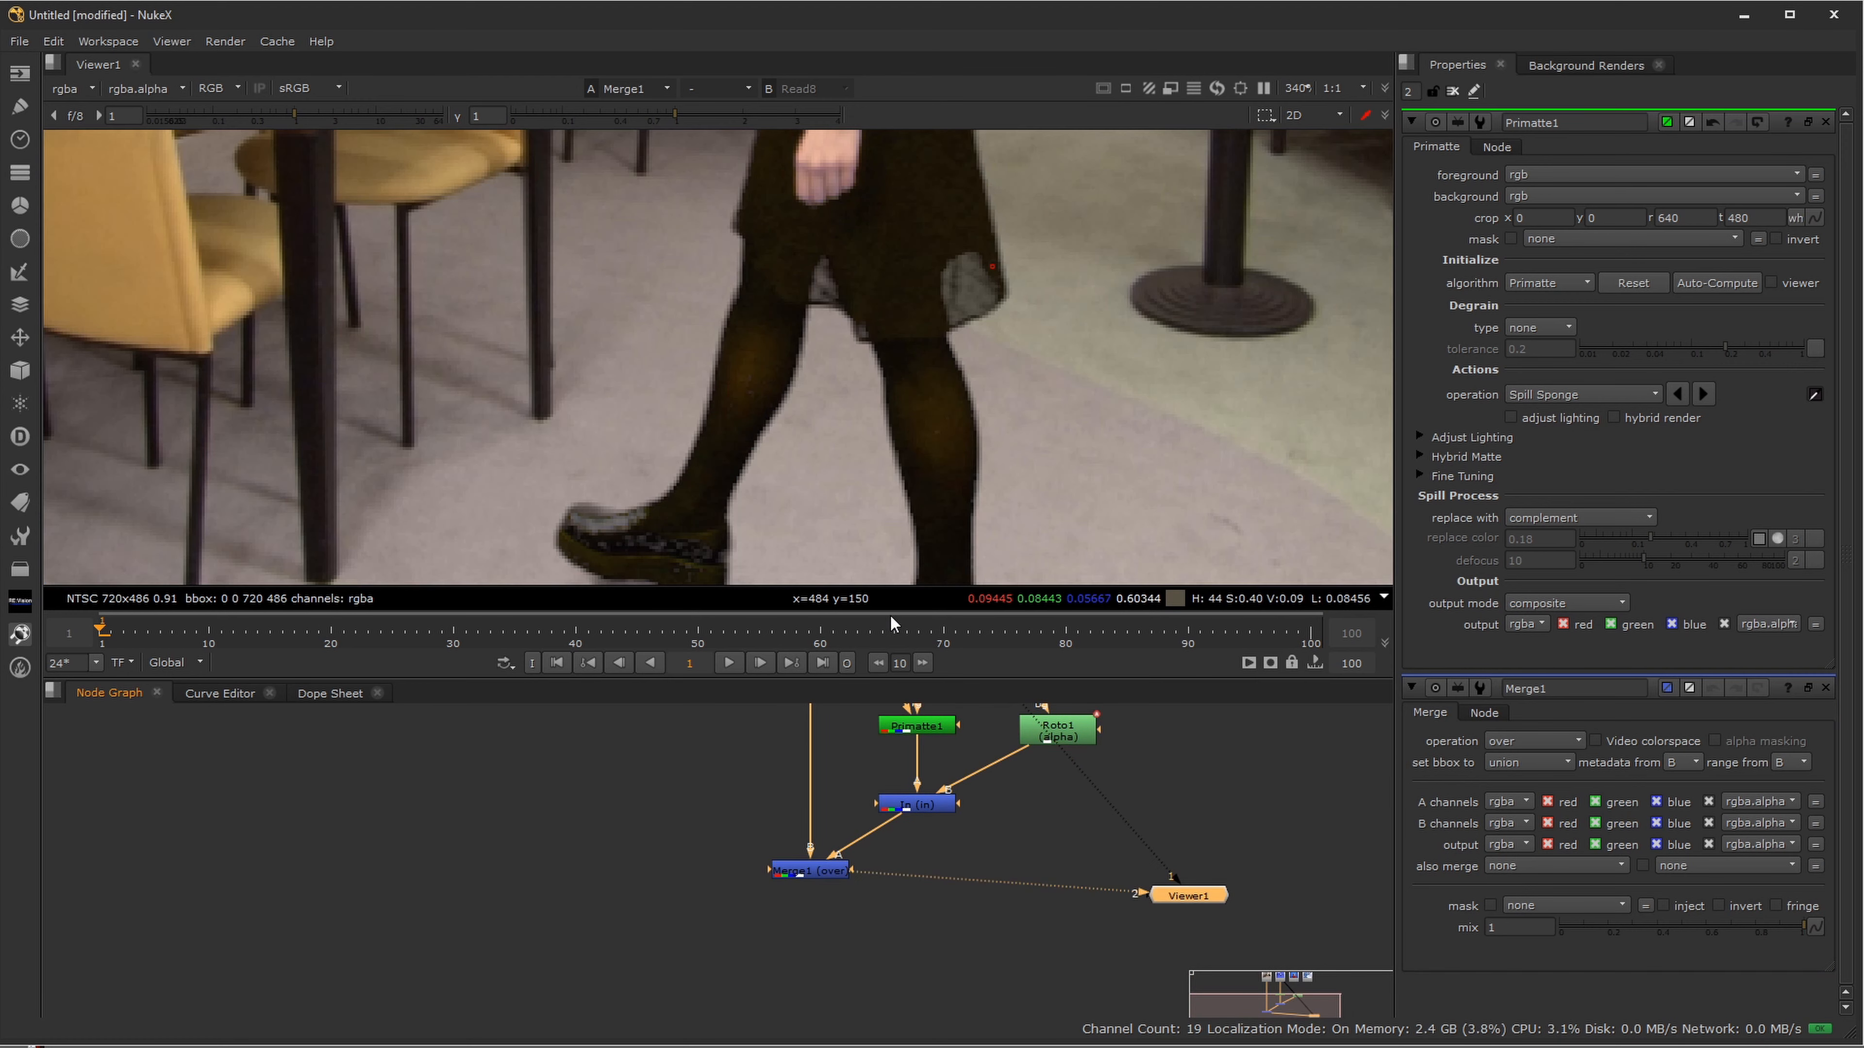
# - Compare the original footage with the composite repeatedly, checking the skirt hem, legs, sleeve, shirt and hair for spill removal
pyautogui.press('1')
pyautogui.press('2')
pyautogui.press('1')
pyautogui.press('2')
pyautogui.press('1')
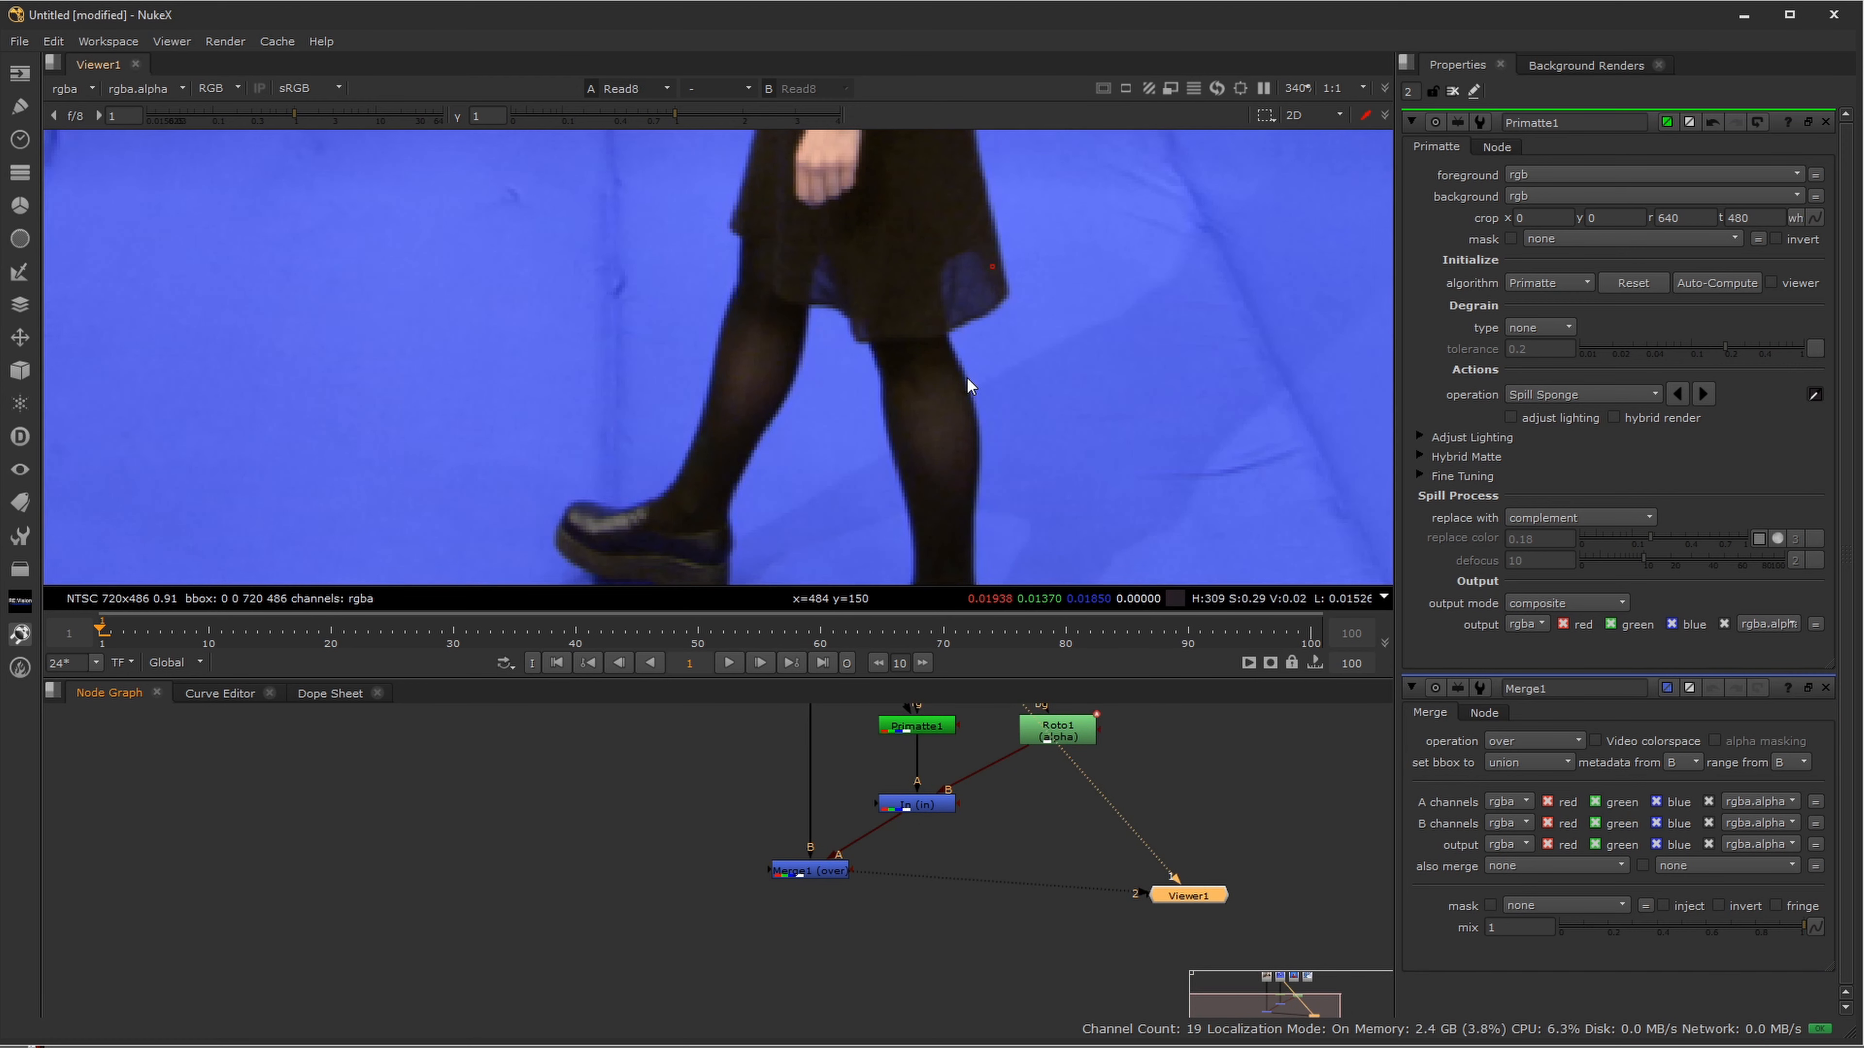
pyautogui.press('2')
pyautogui.press('1')
pyautogui.press('2')
pyautogui.press('1')
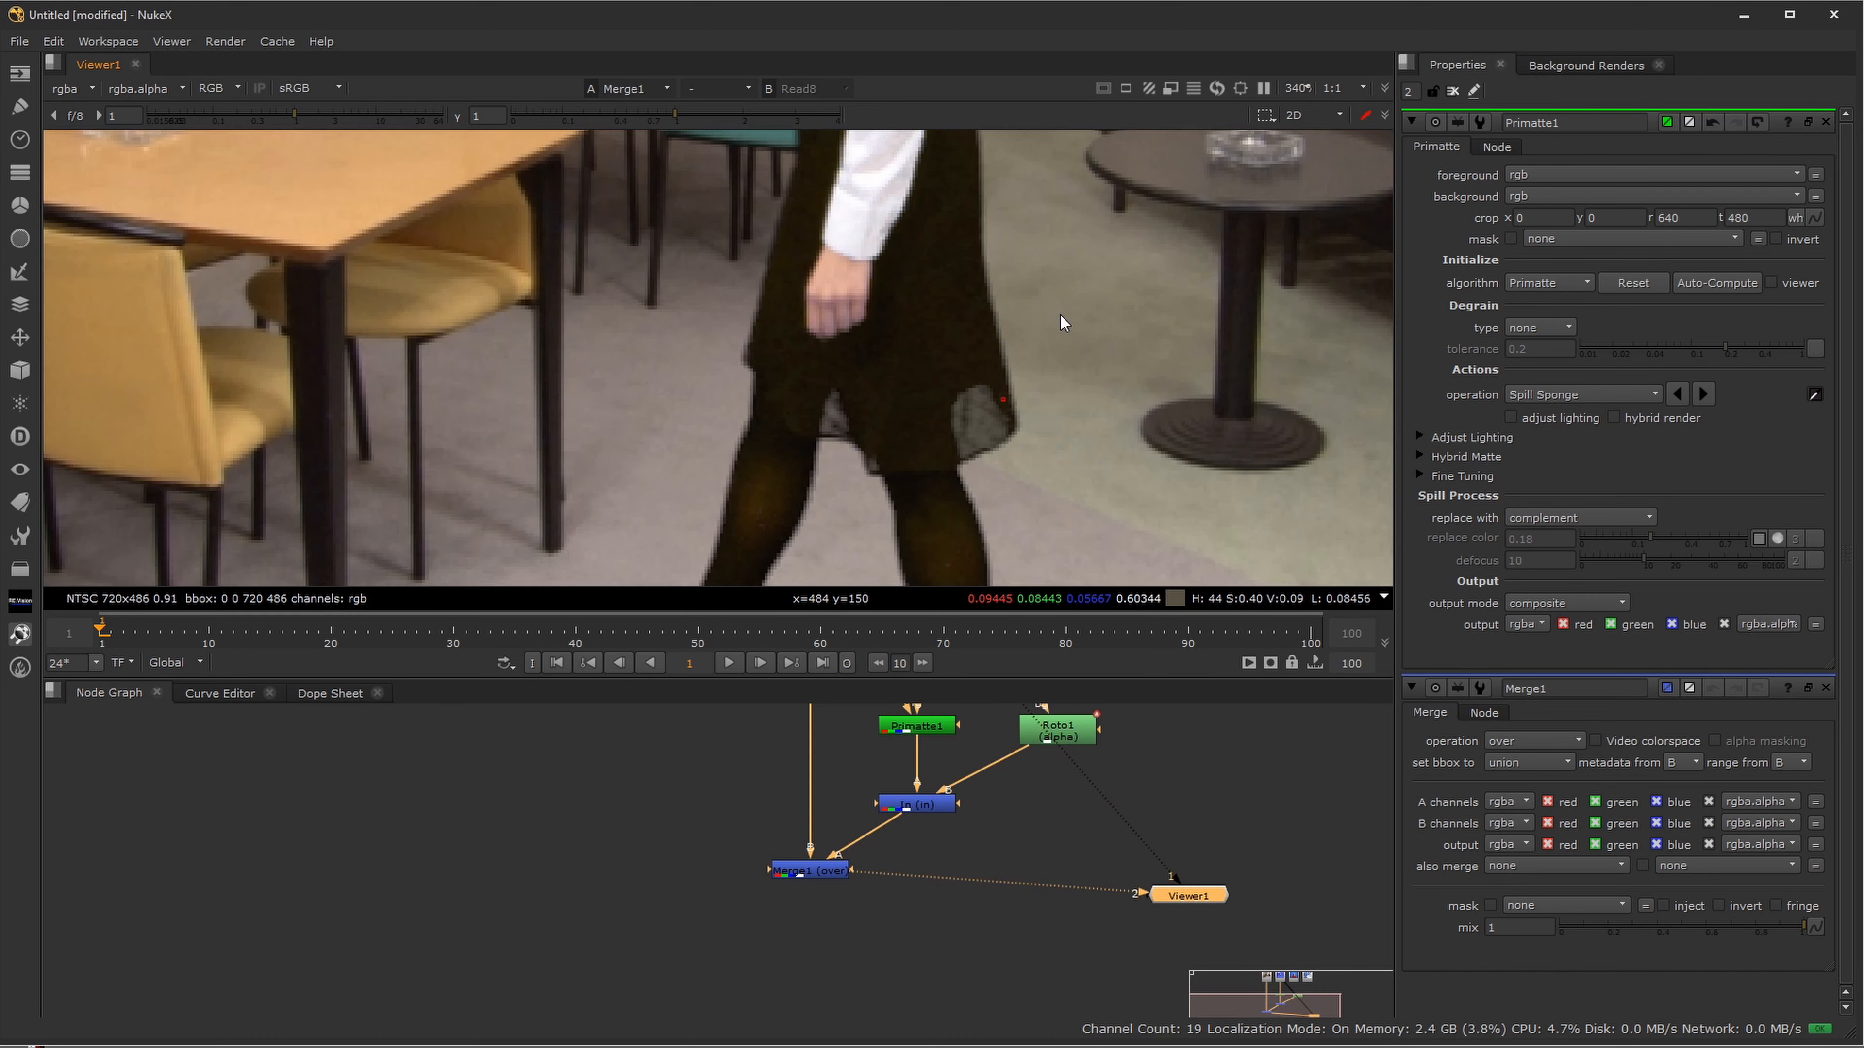
pyautogui.press('2')
pyautogui.press('1')
pyautogui.press('2')
pyautogui.press('1')
pyautogui.press('2')
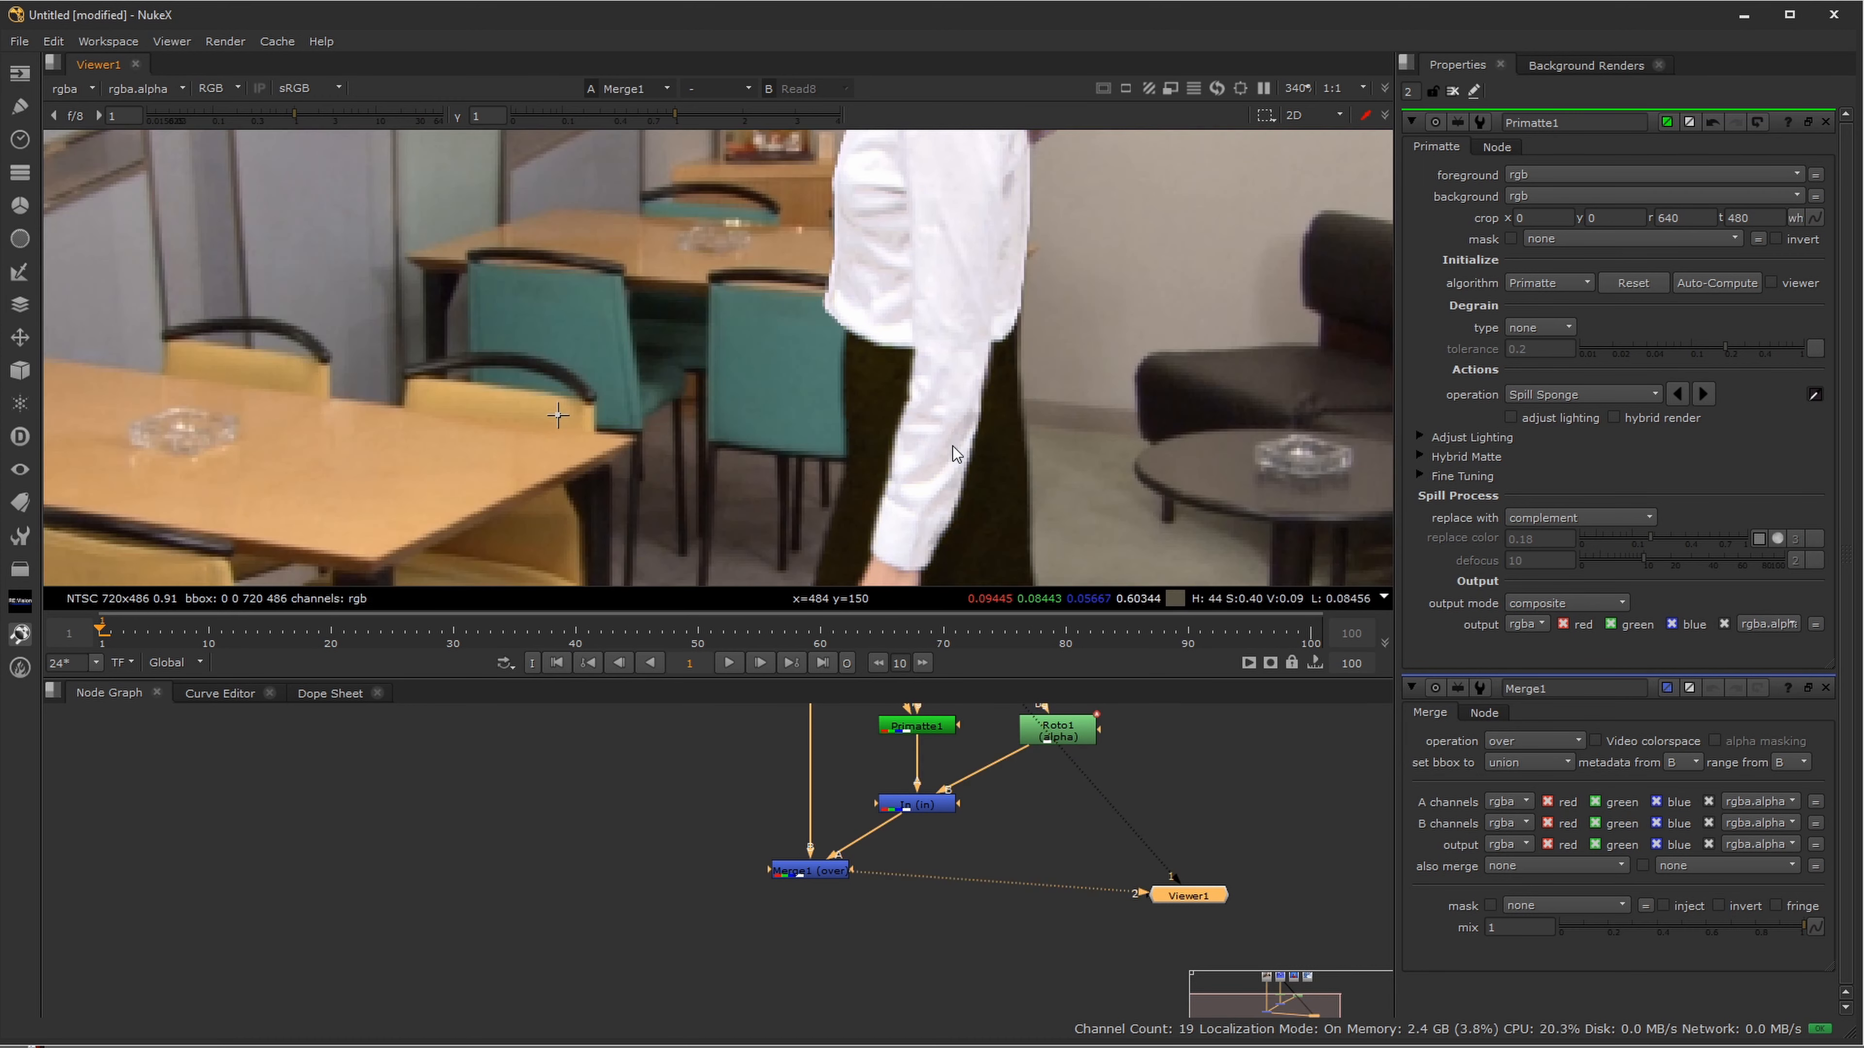
pyautogui.press('1')
pyautogui.press('2')
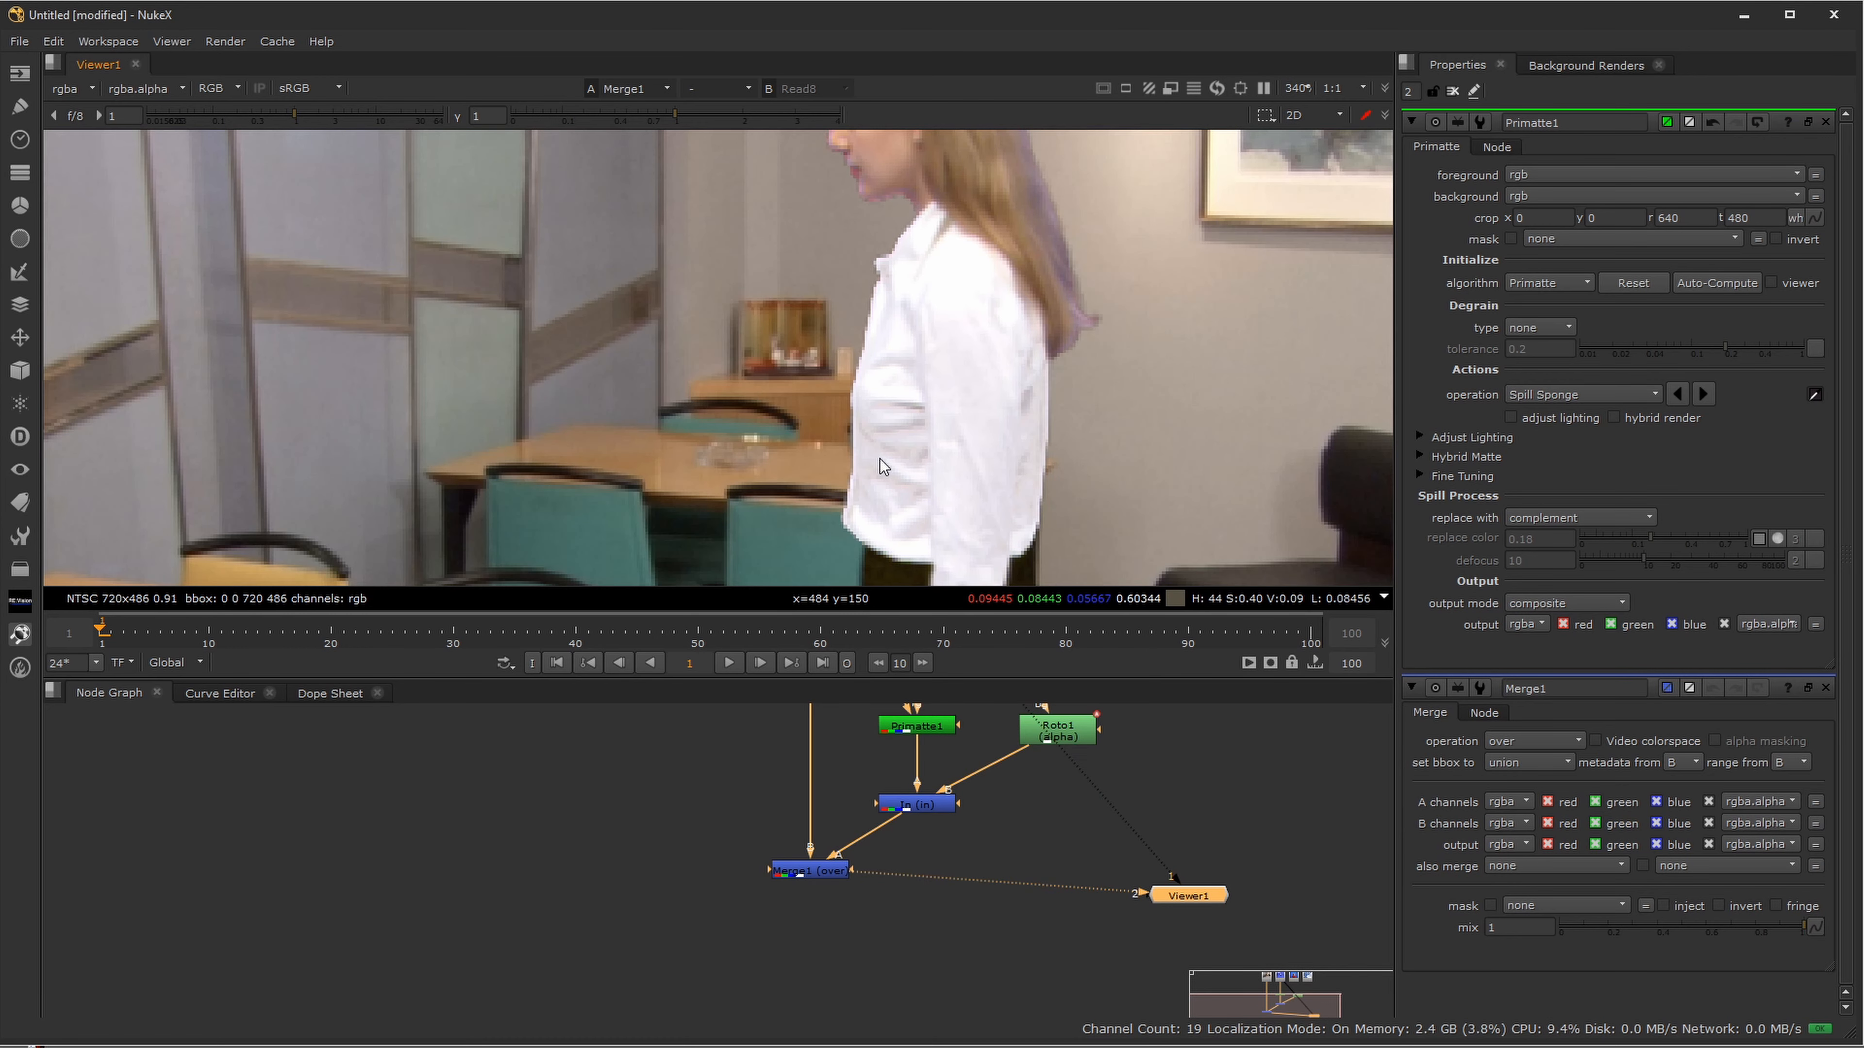
# - Compare the hair and face between the original footage and the composite, and examine the composite's shirt, sleeve, skirt and legs
pyautogui.moveTo(1011, 230); pyautogui.dragTo(993, 450)
pyautogui.press('1')
pyautogui.press('2')
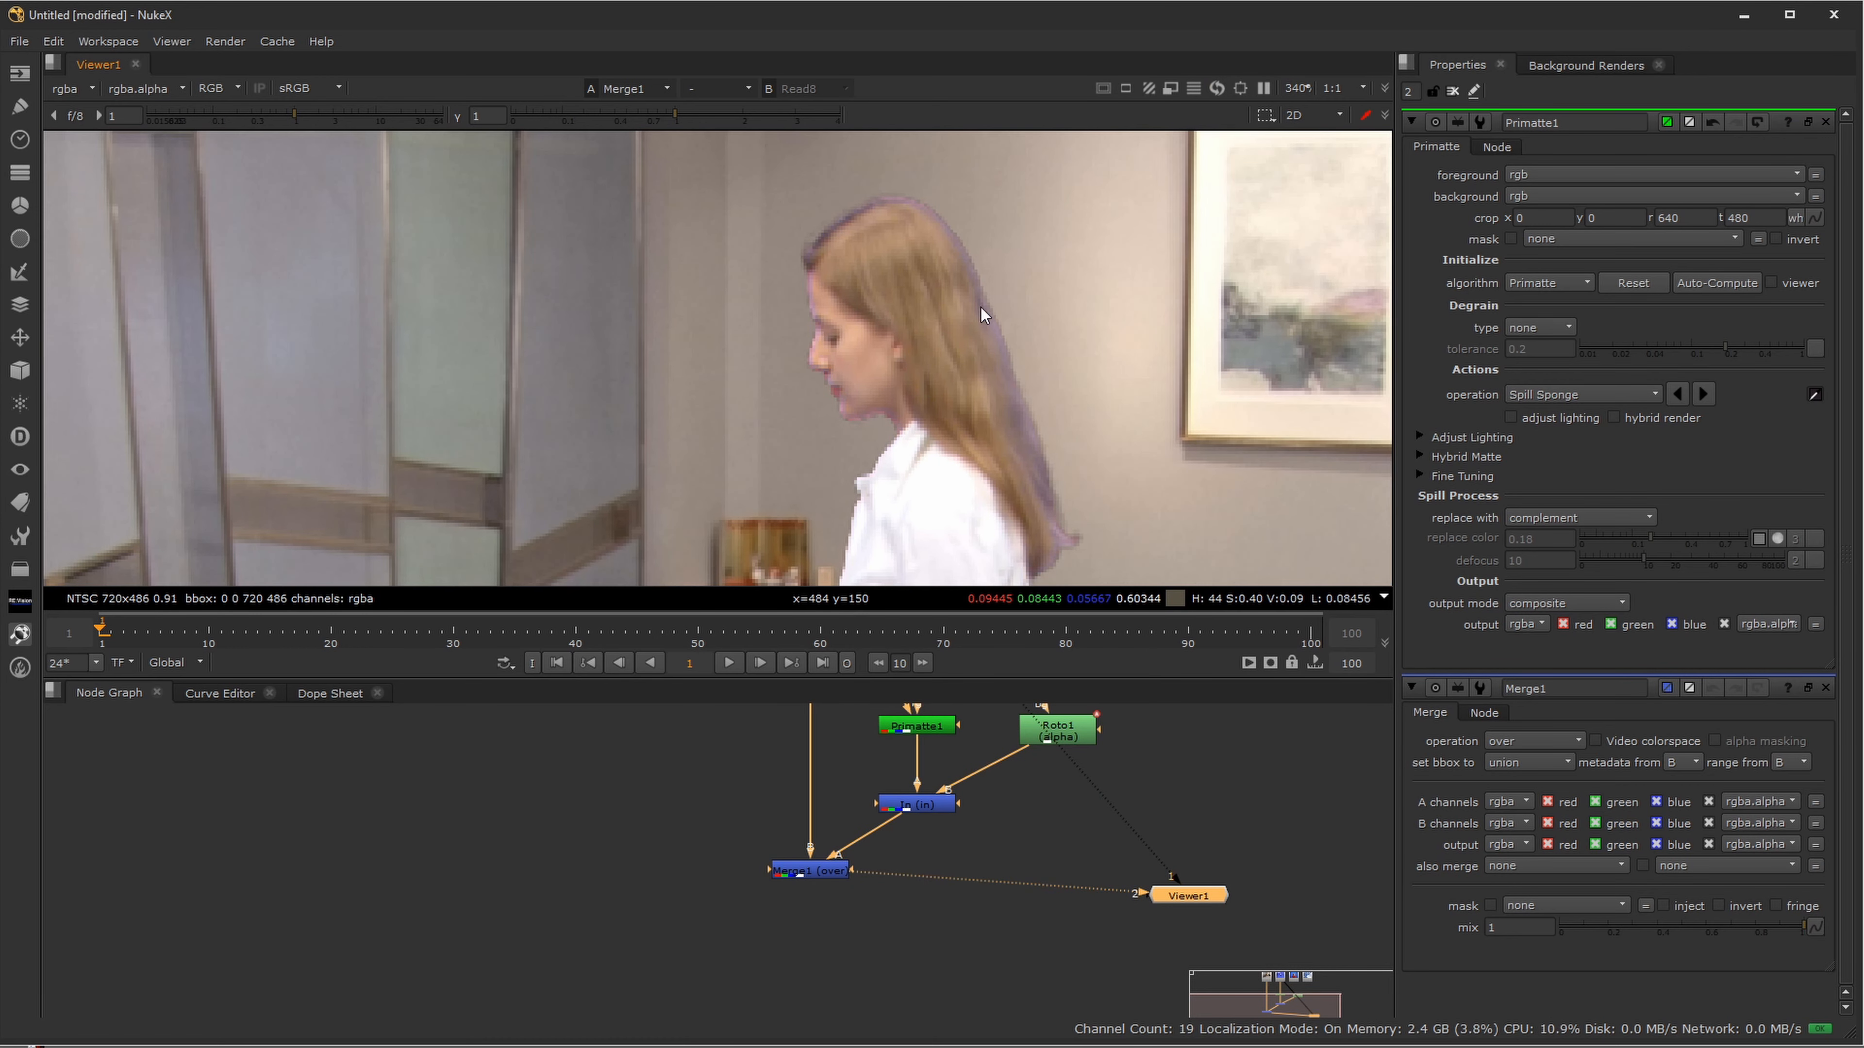
pyautogui.press('1')
pyautogui.press('2')
pyautogui.press('1')
pyautogui.press('2')
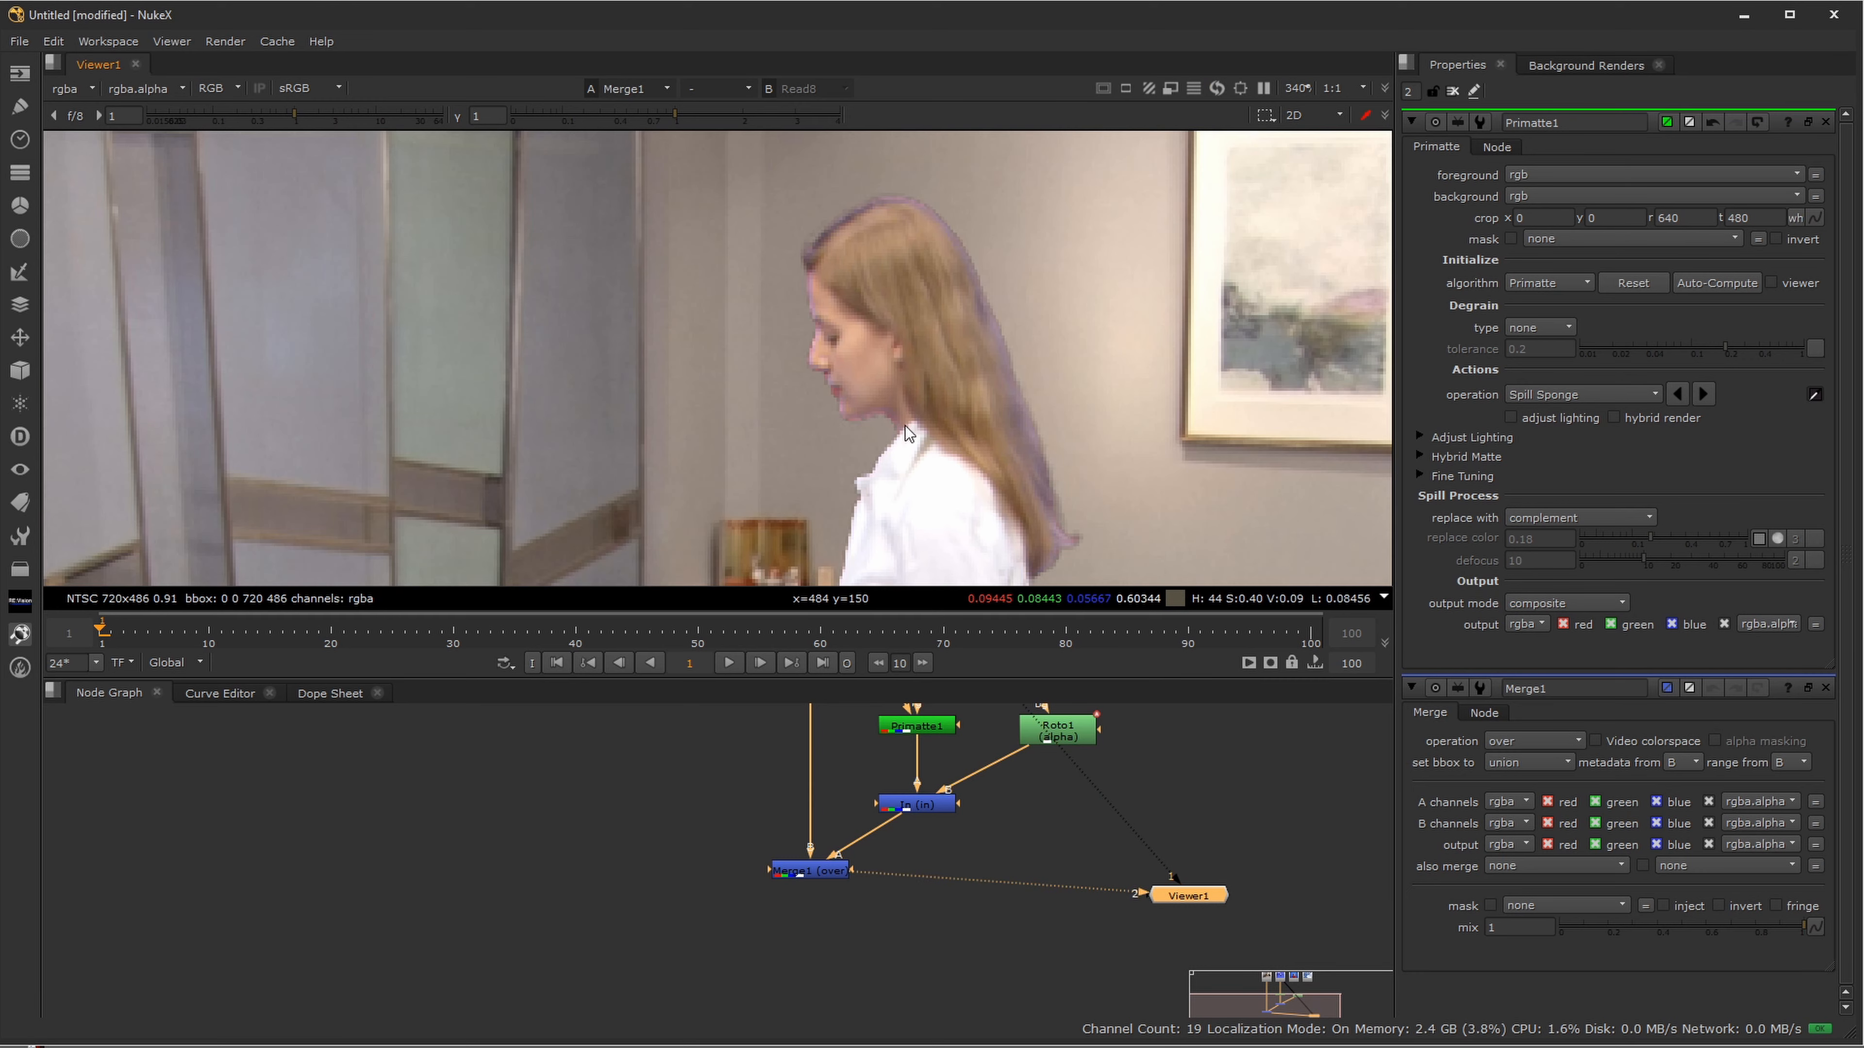
pyautogui.moveTo(904, 426); pyautogui.dragTo(993, 287)
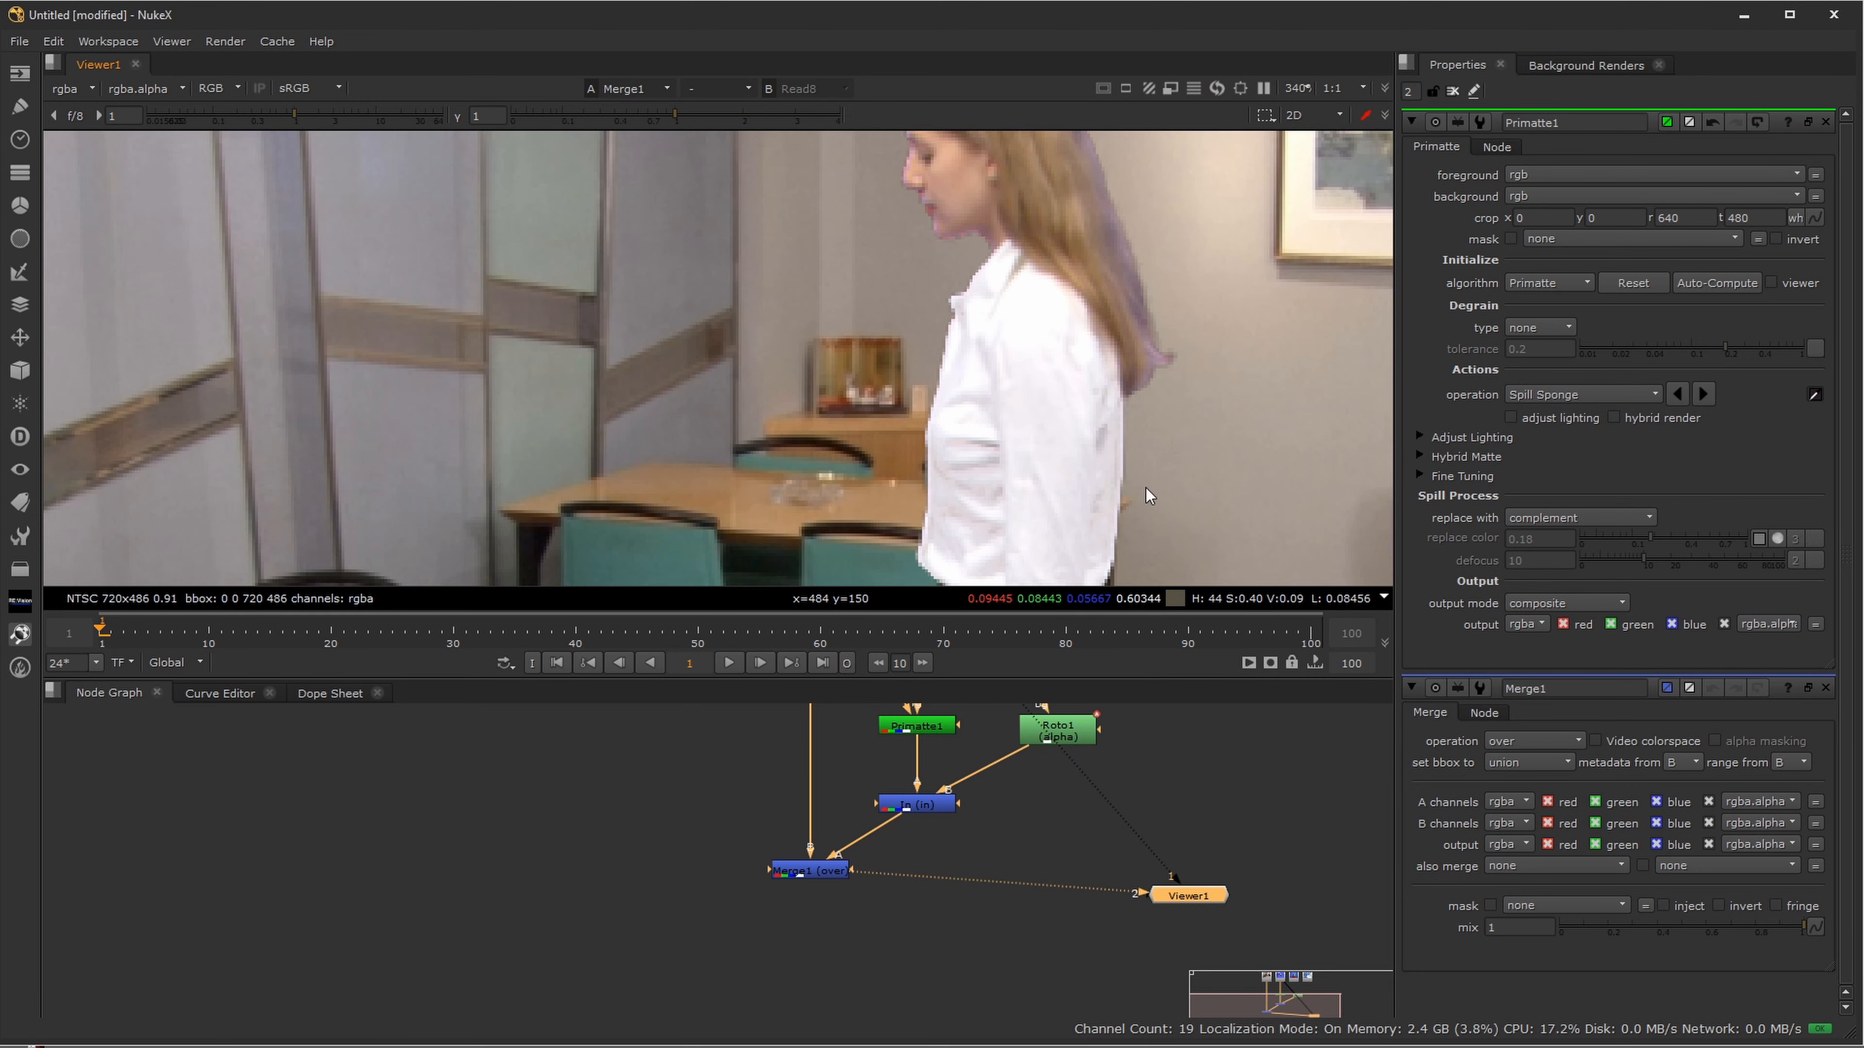
pyautogui.moveTo(1146, 488); pyautogui.dragTo(1110, 287)
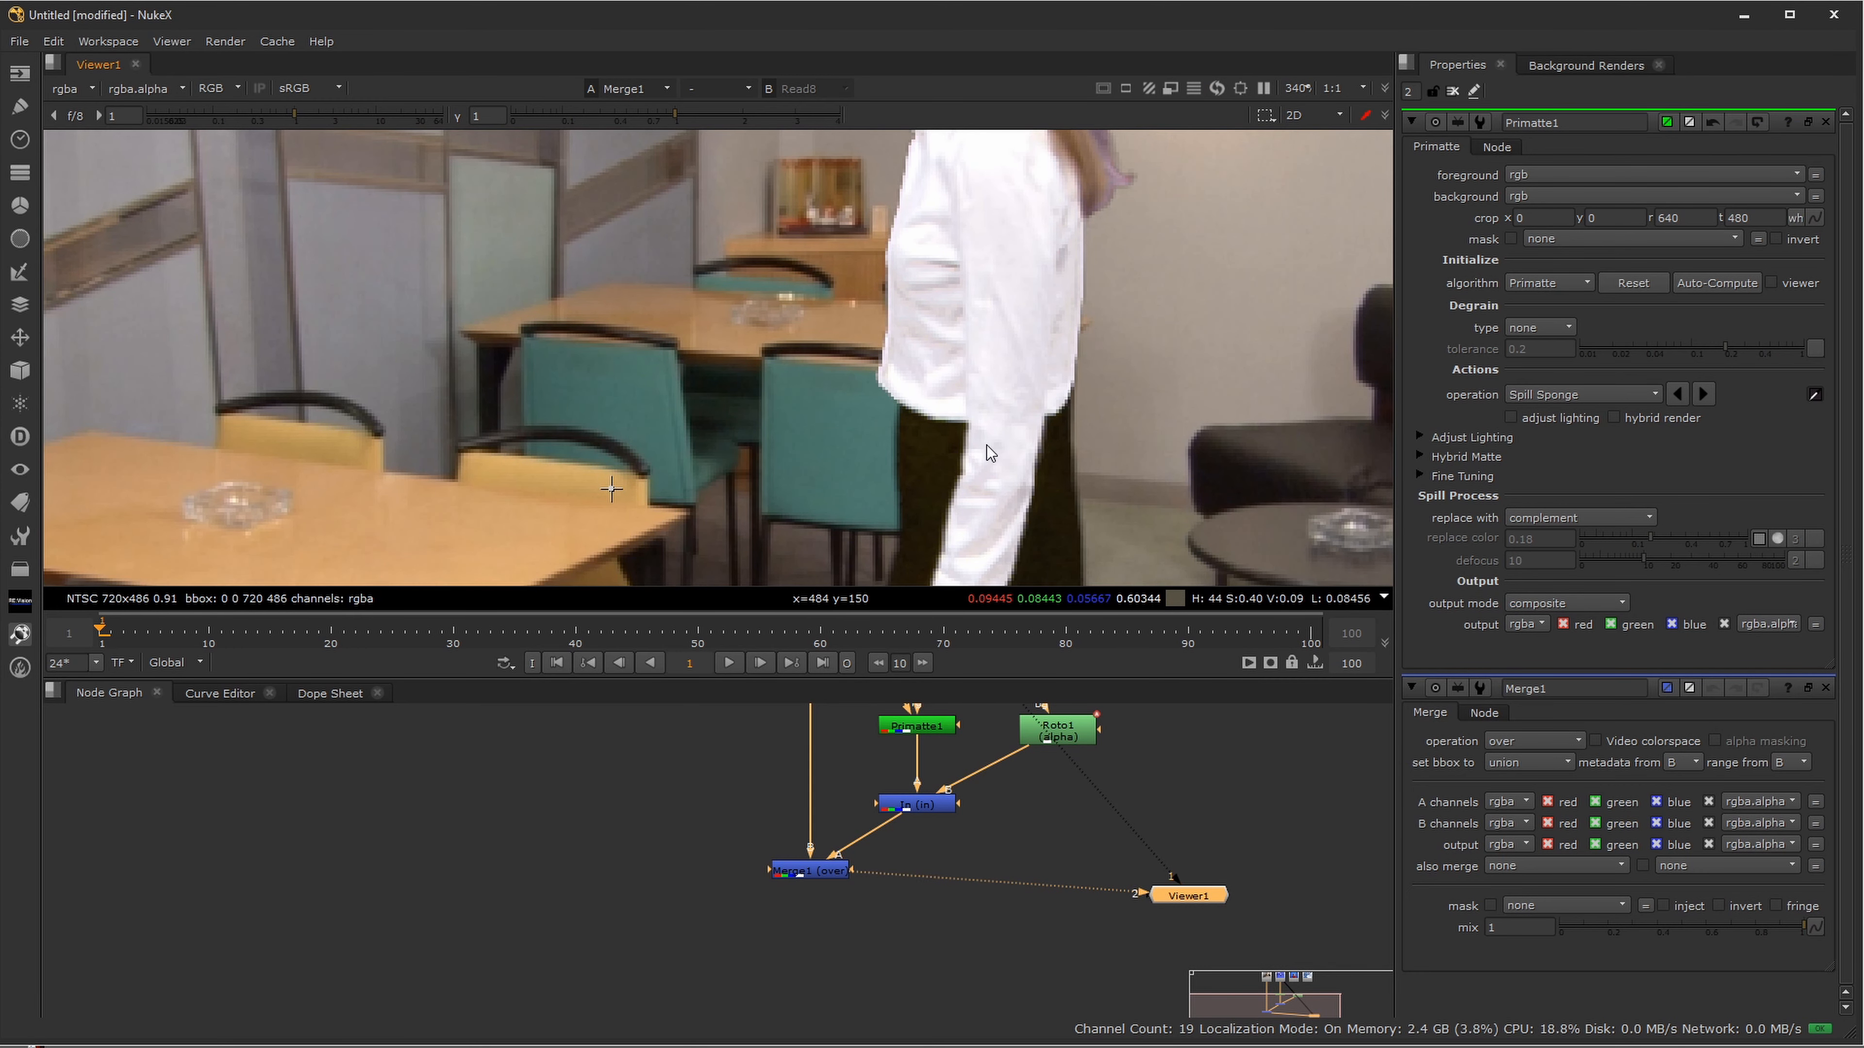
pyautogui.moveTo(891, 432); pyautogui.dragTo(884, 172)
pyautogui.moveTo(953, 313); pyautogui.dragTo(959, 633)
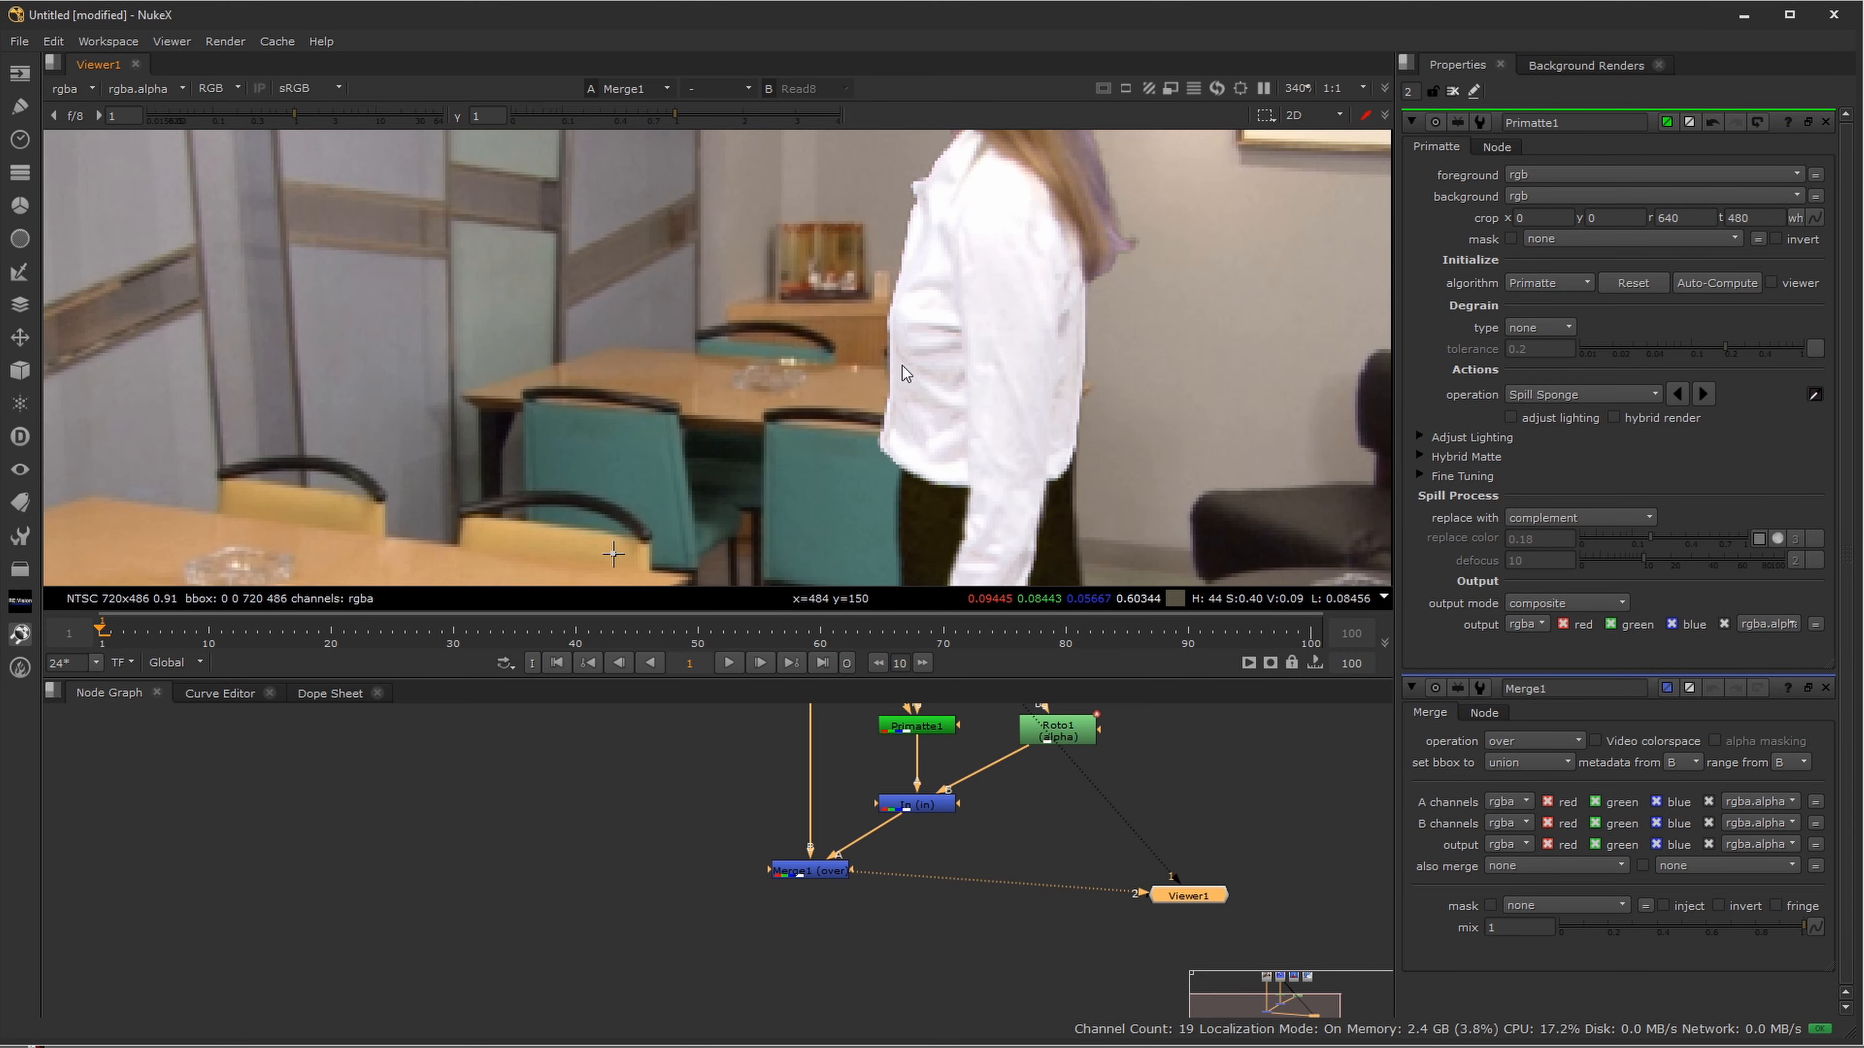
pyautogui.moveTo(896, 318); pyautogui.dragTo(988, 241)
pyautogui.moveTo(871, 523); pyautogui.dragTo(935, 259)
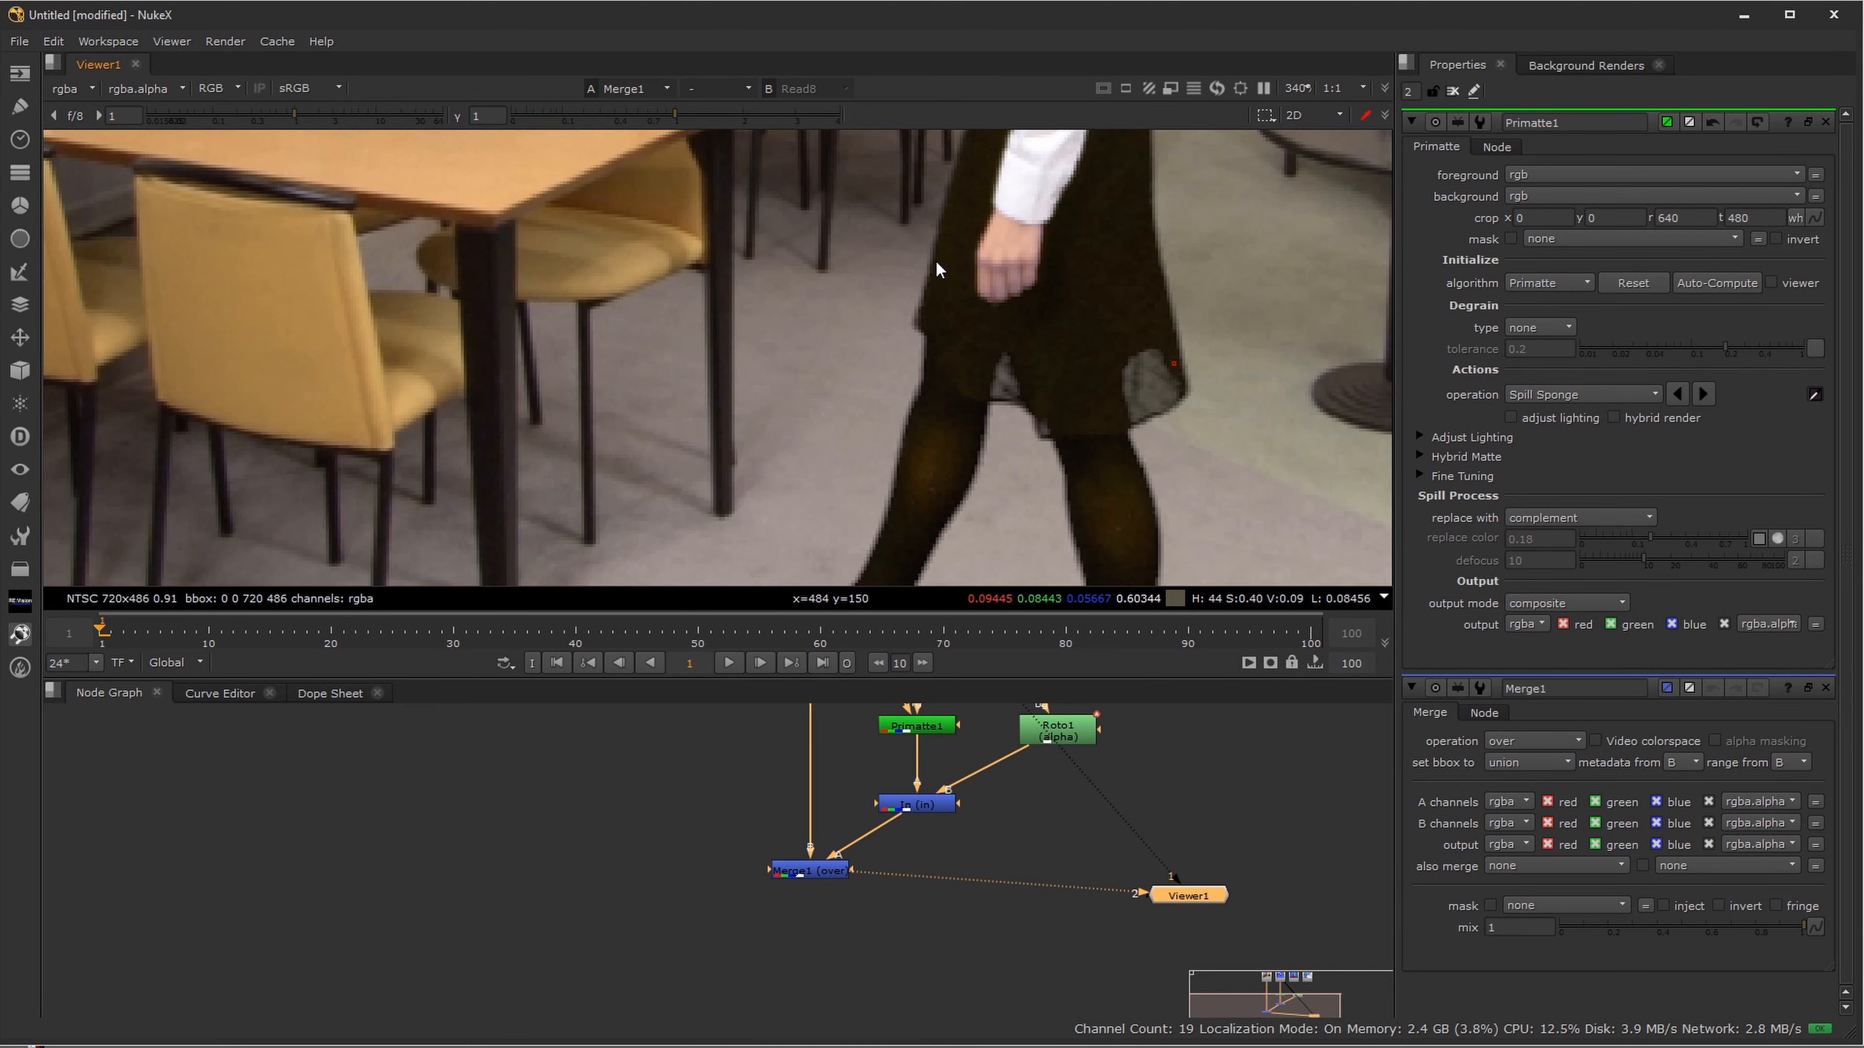
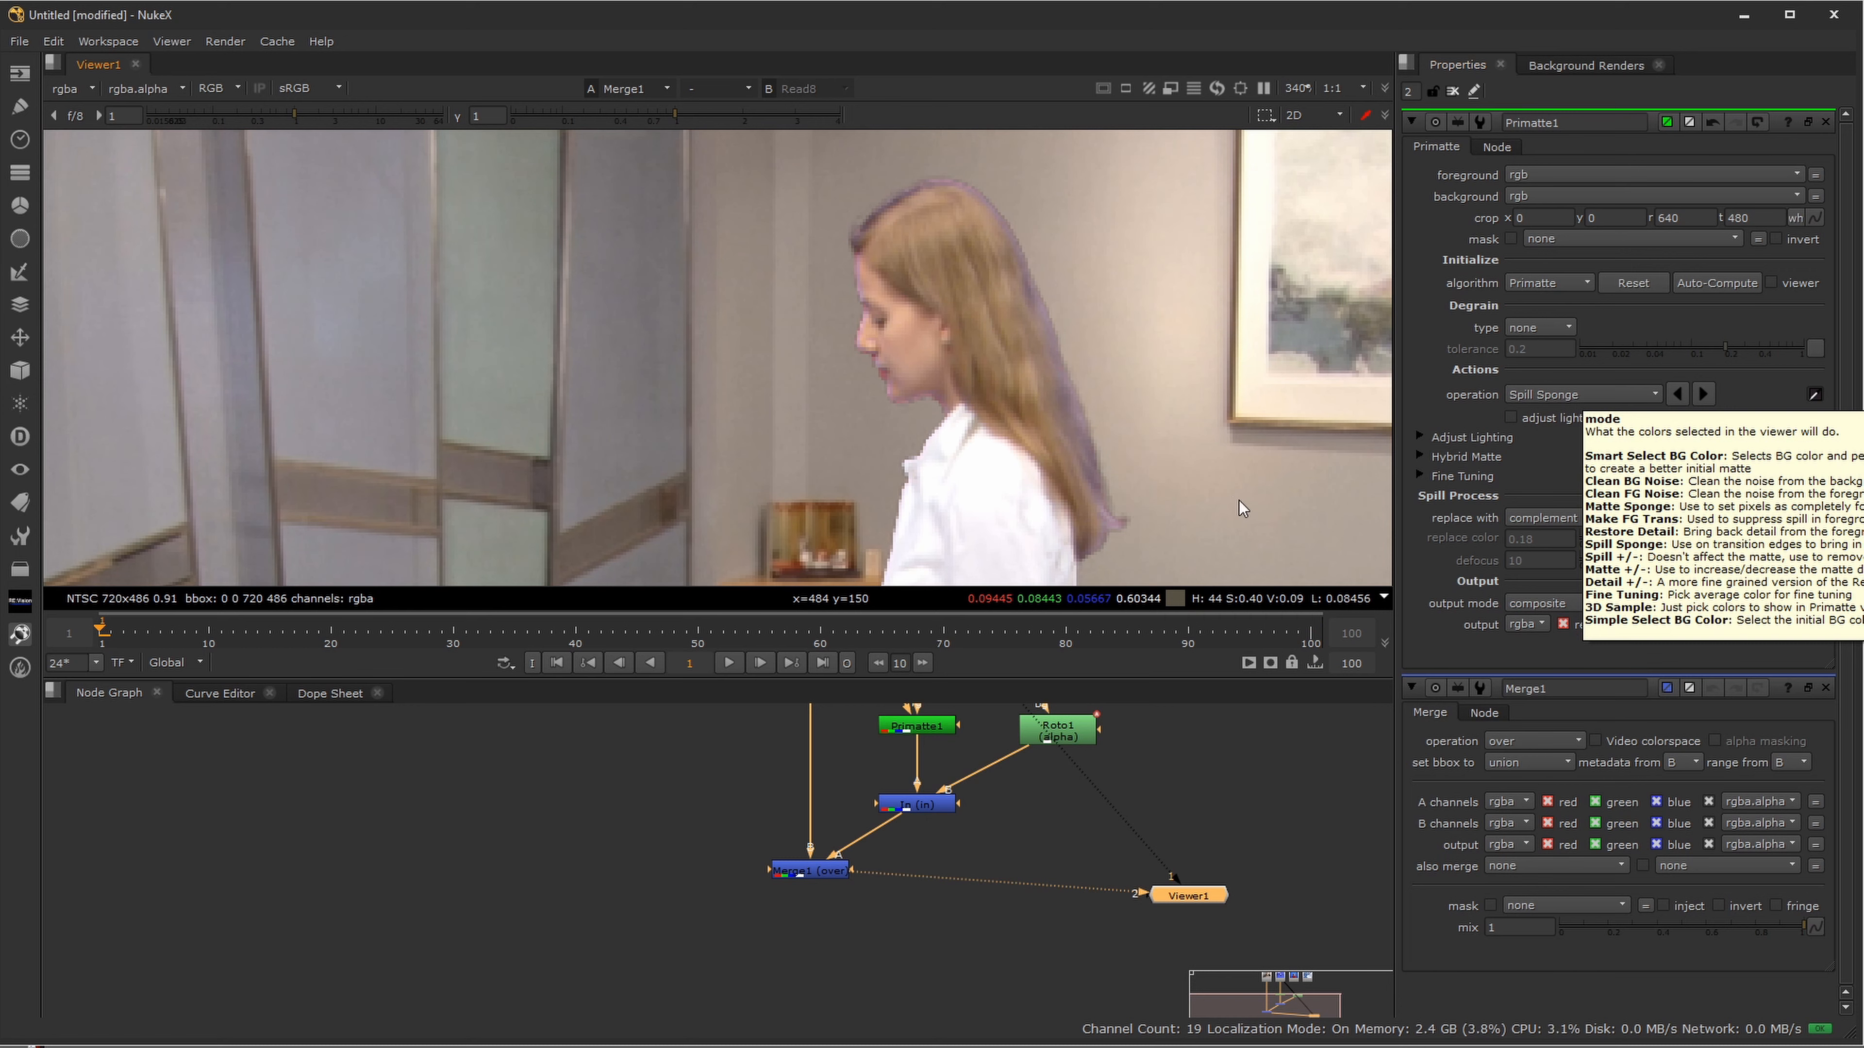
# - With Primatte's operation on Spill Sponge, sample the purple fringe on the back edge of the hair and the edge of the forehead
pyautogui.click(1578, 397)
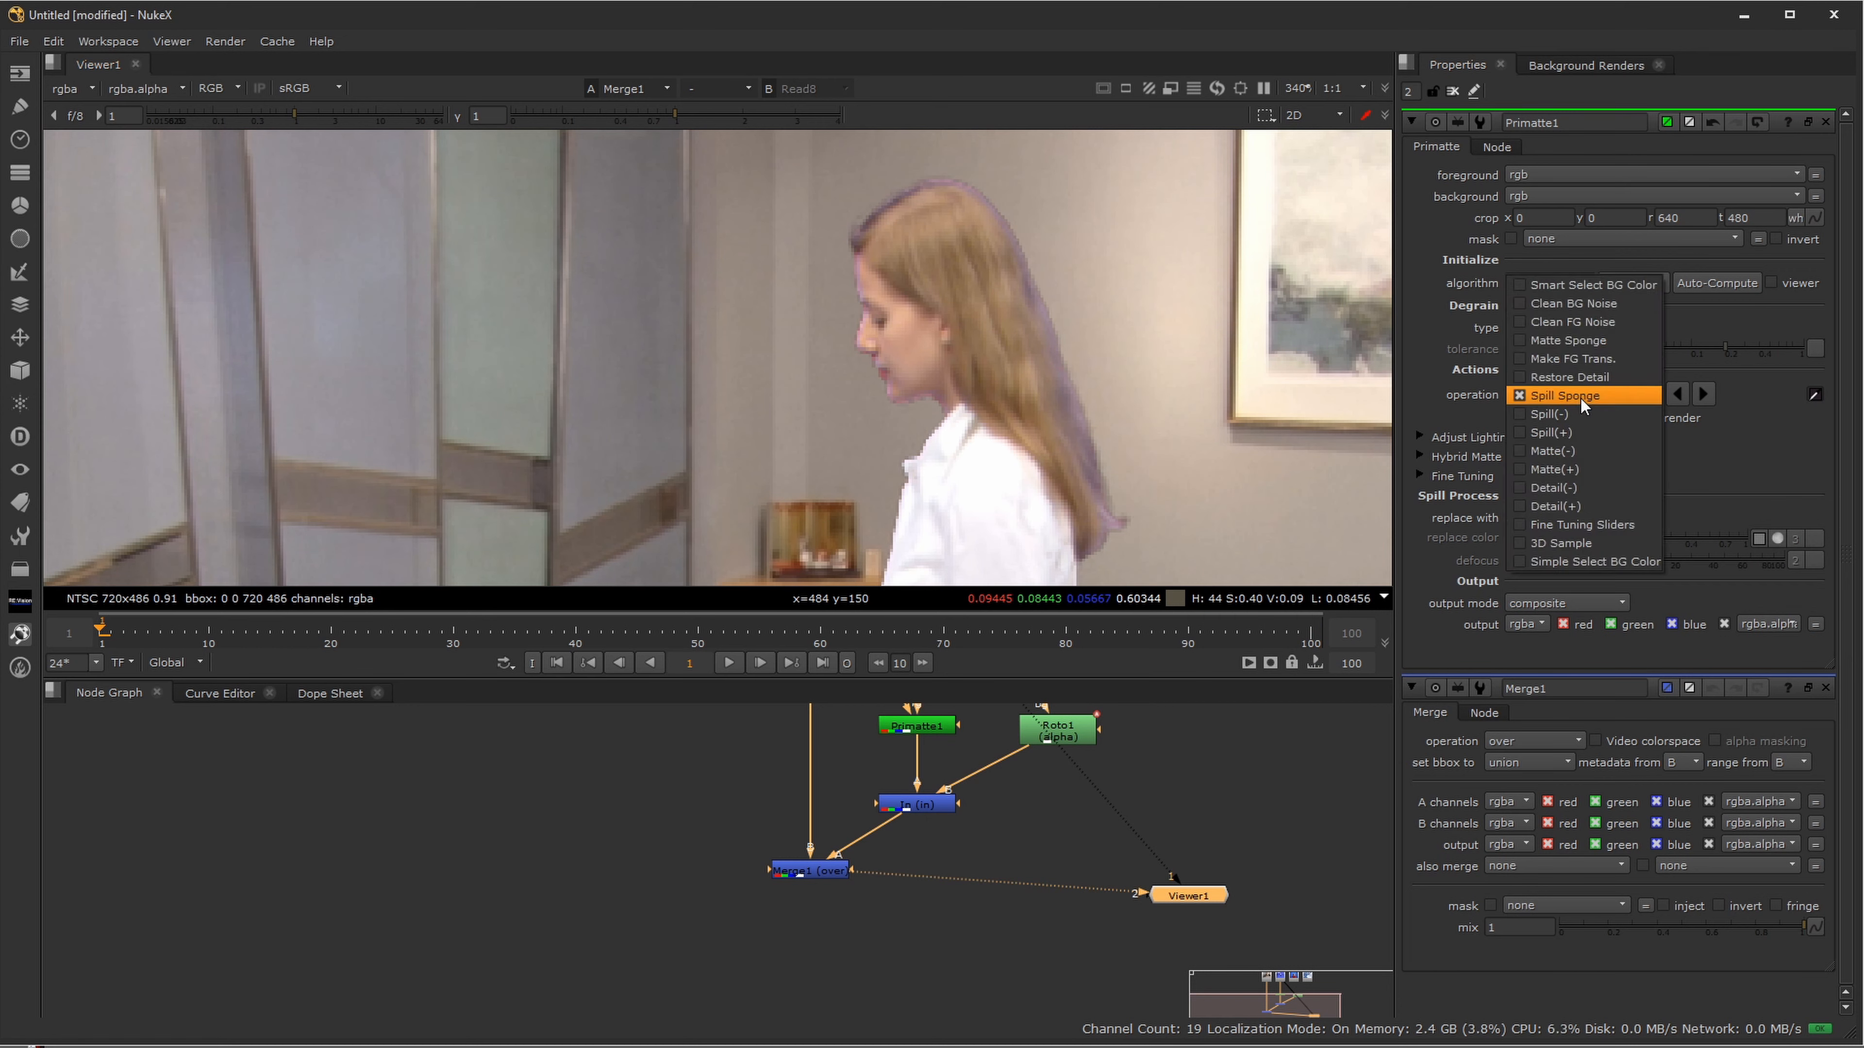
pyautogui.click(1580, 398)
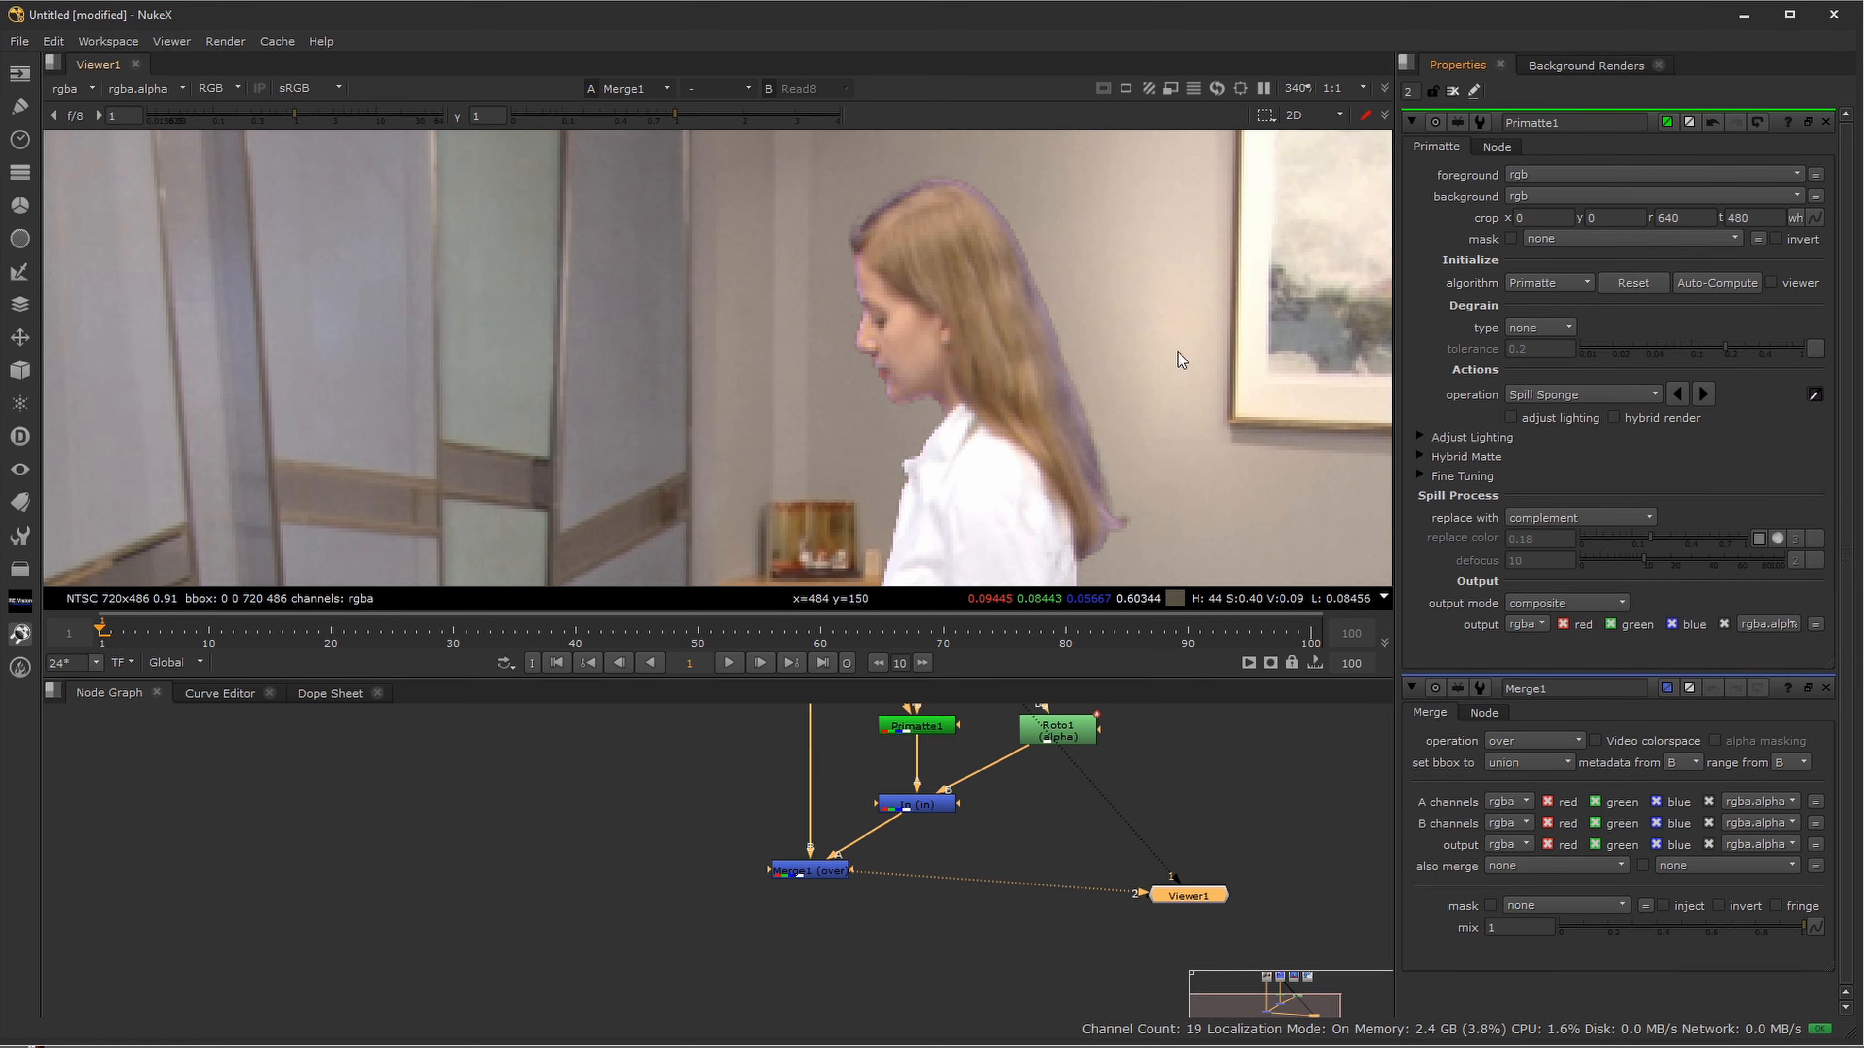
pyautogui.scroll(2, 1046, 358)
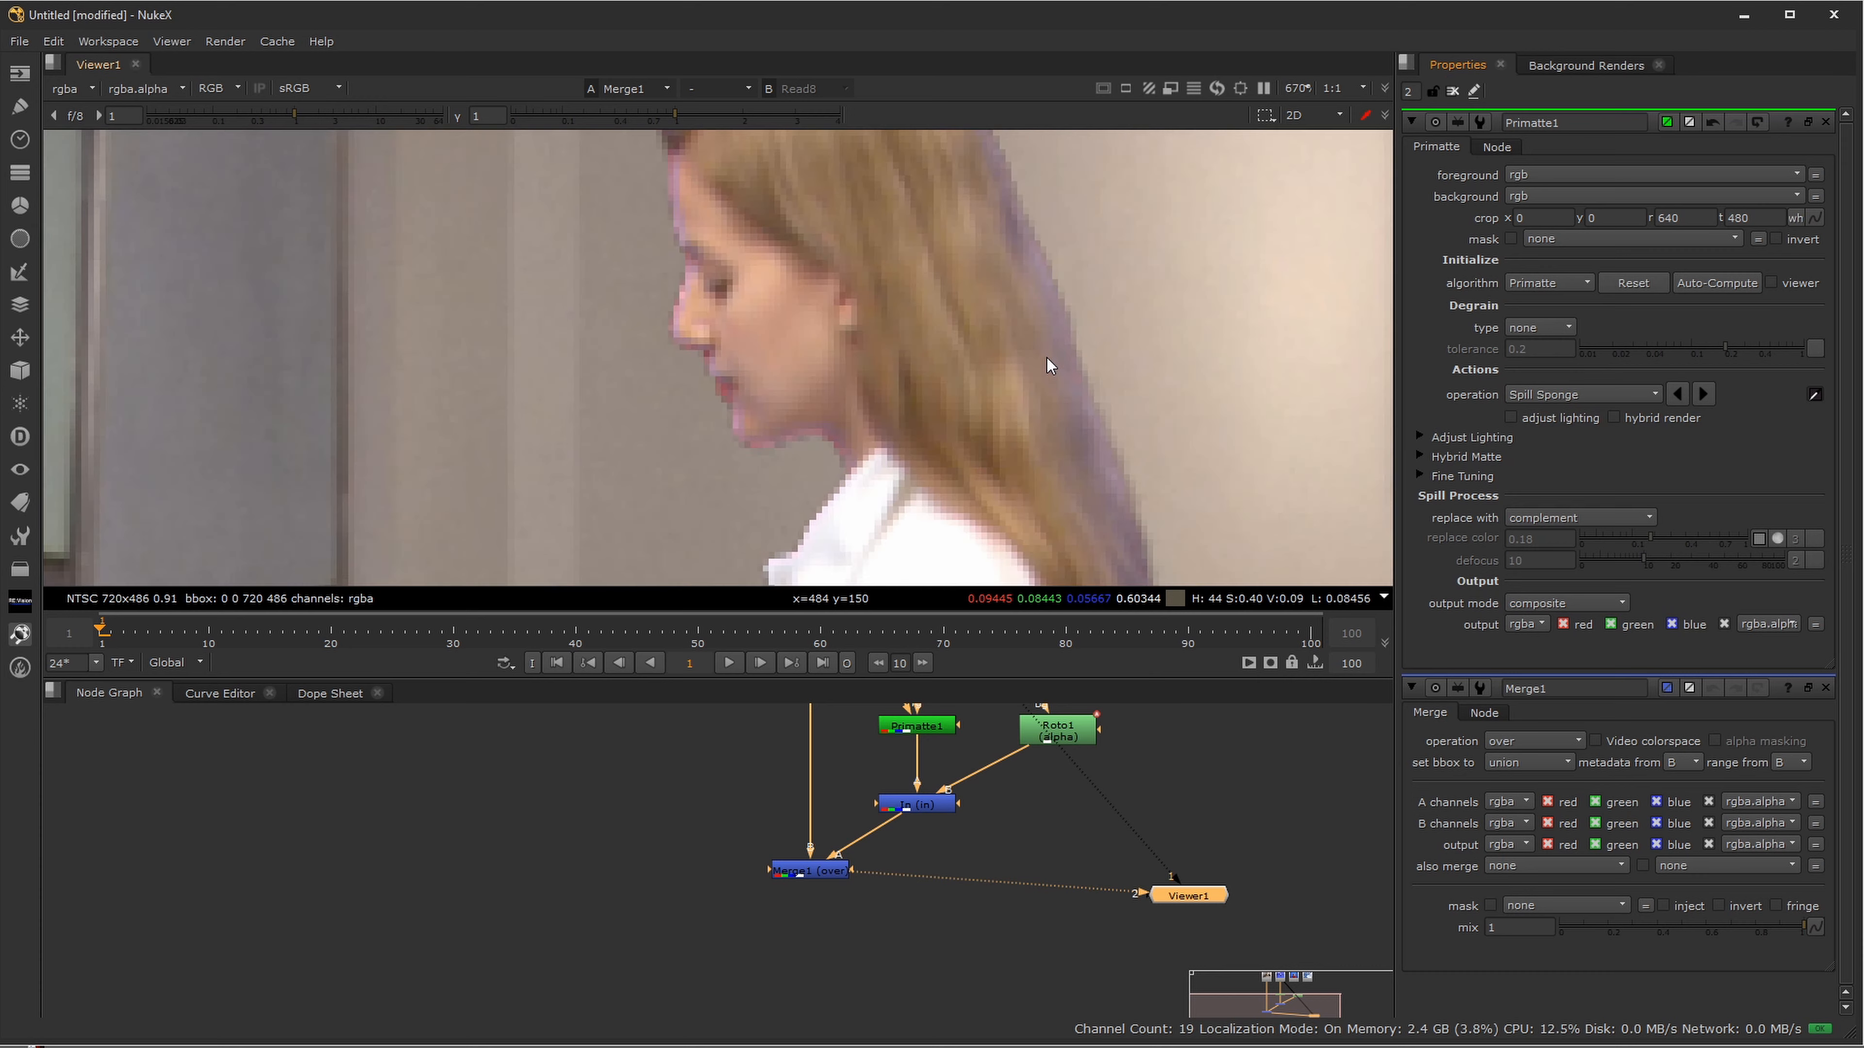
pyautogui.keyDown('ctrl'); pyautogui.click(1038, 269); pyautogui.keyUp('ctrl')
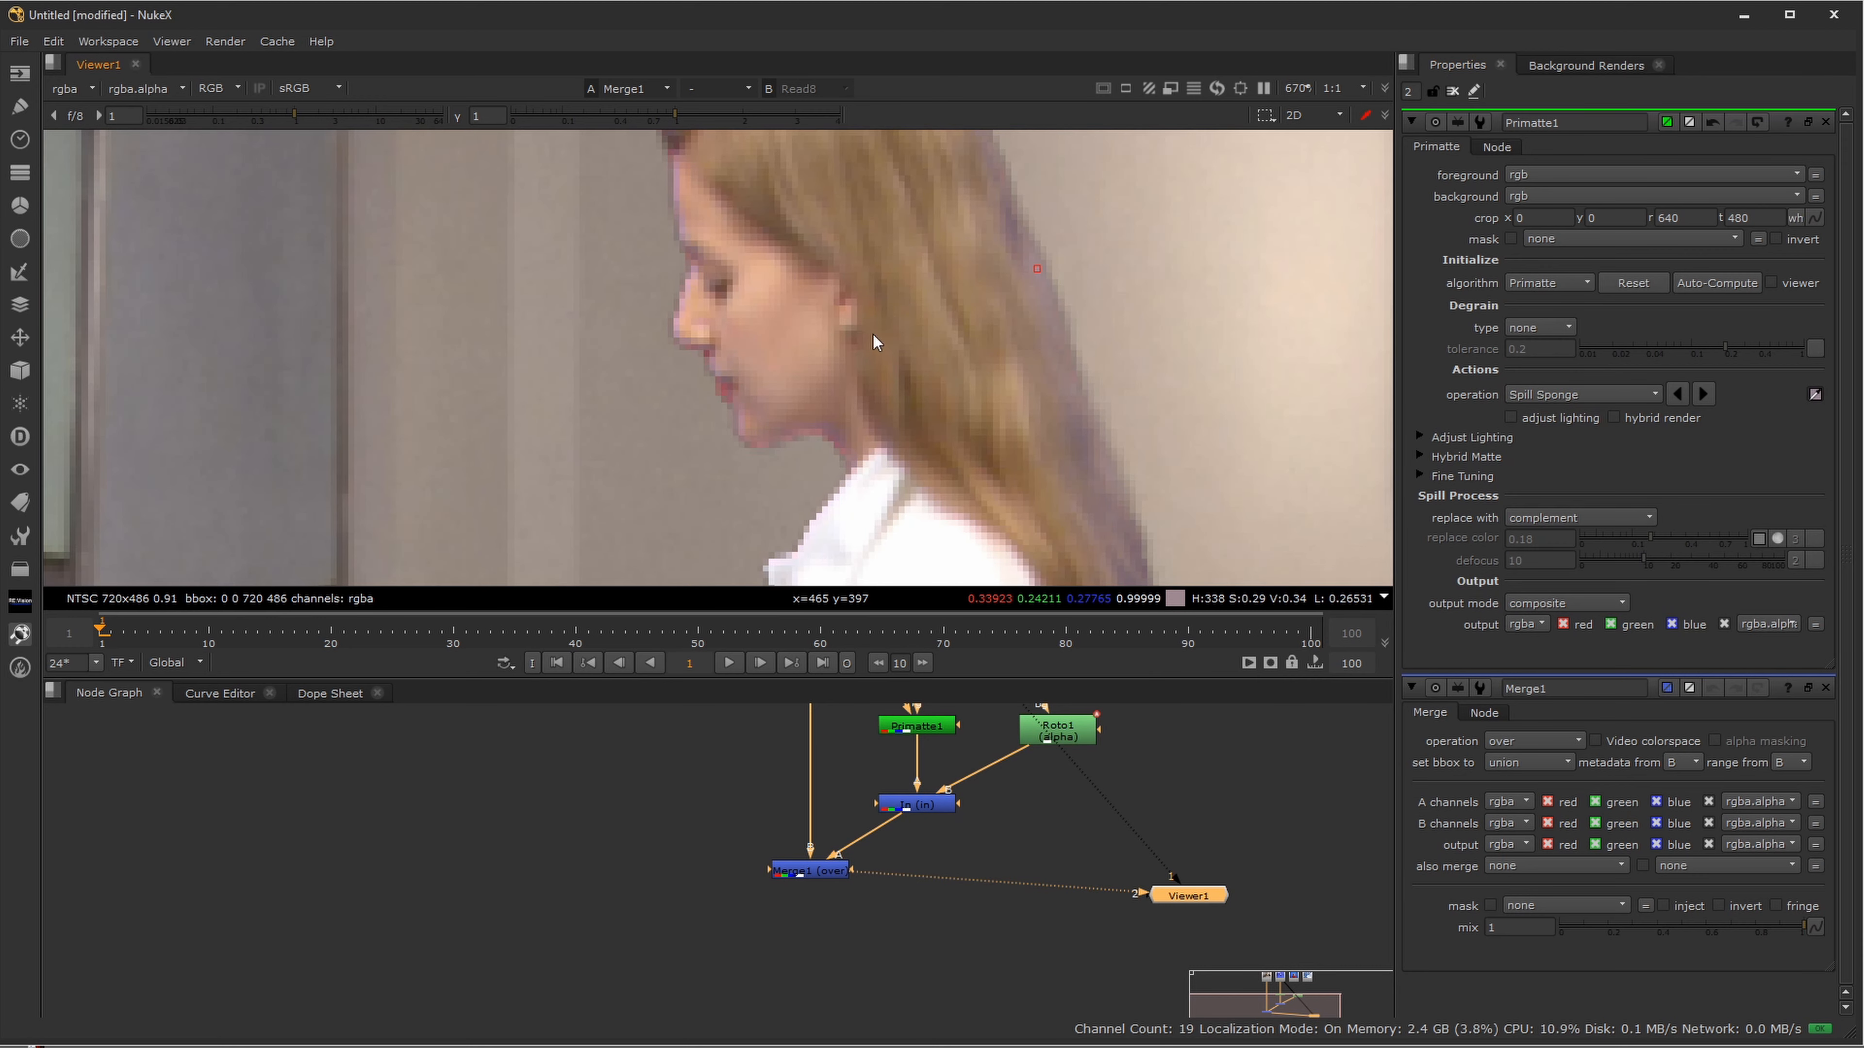
pyautogui.moveTo(1161, 333); pyautogui.dragTo(1200, 464)
pyautogui.moveTo(863, 282); pyautogui.dragTo(907, 380)
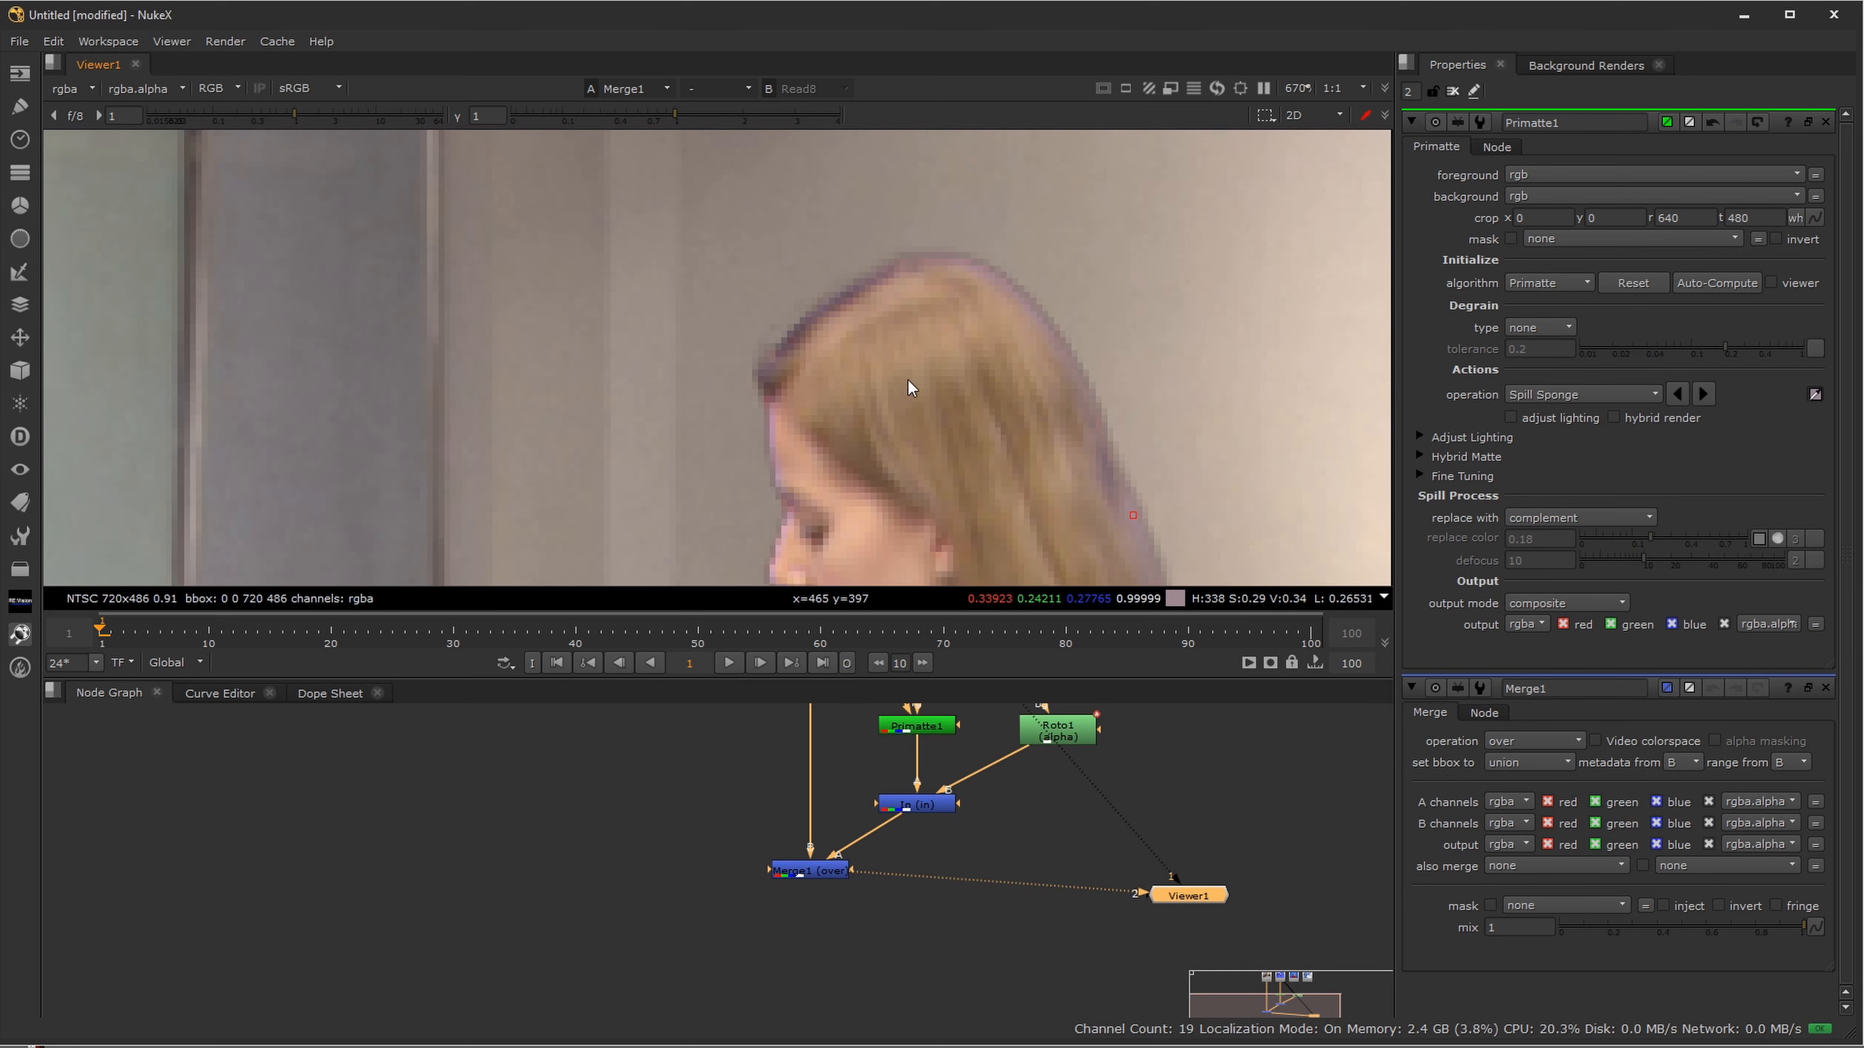
pyautogui.scroll(5, 784, 431)
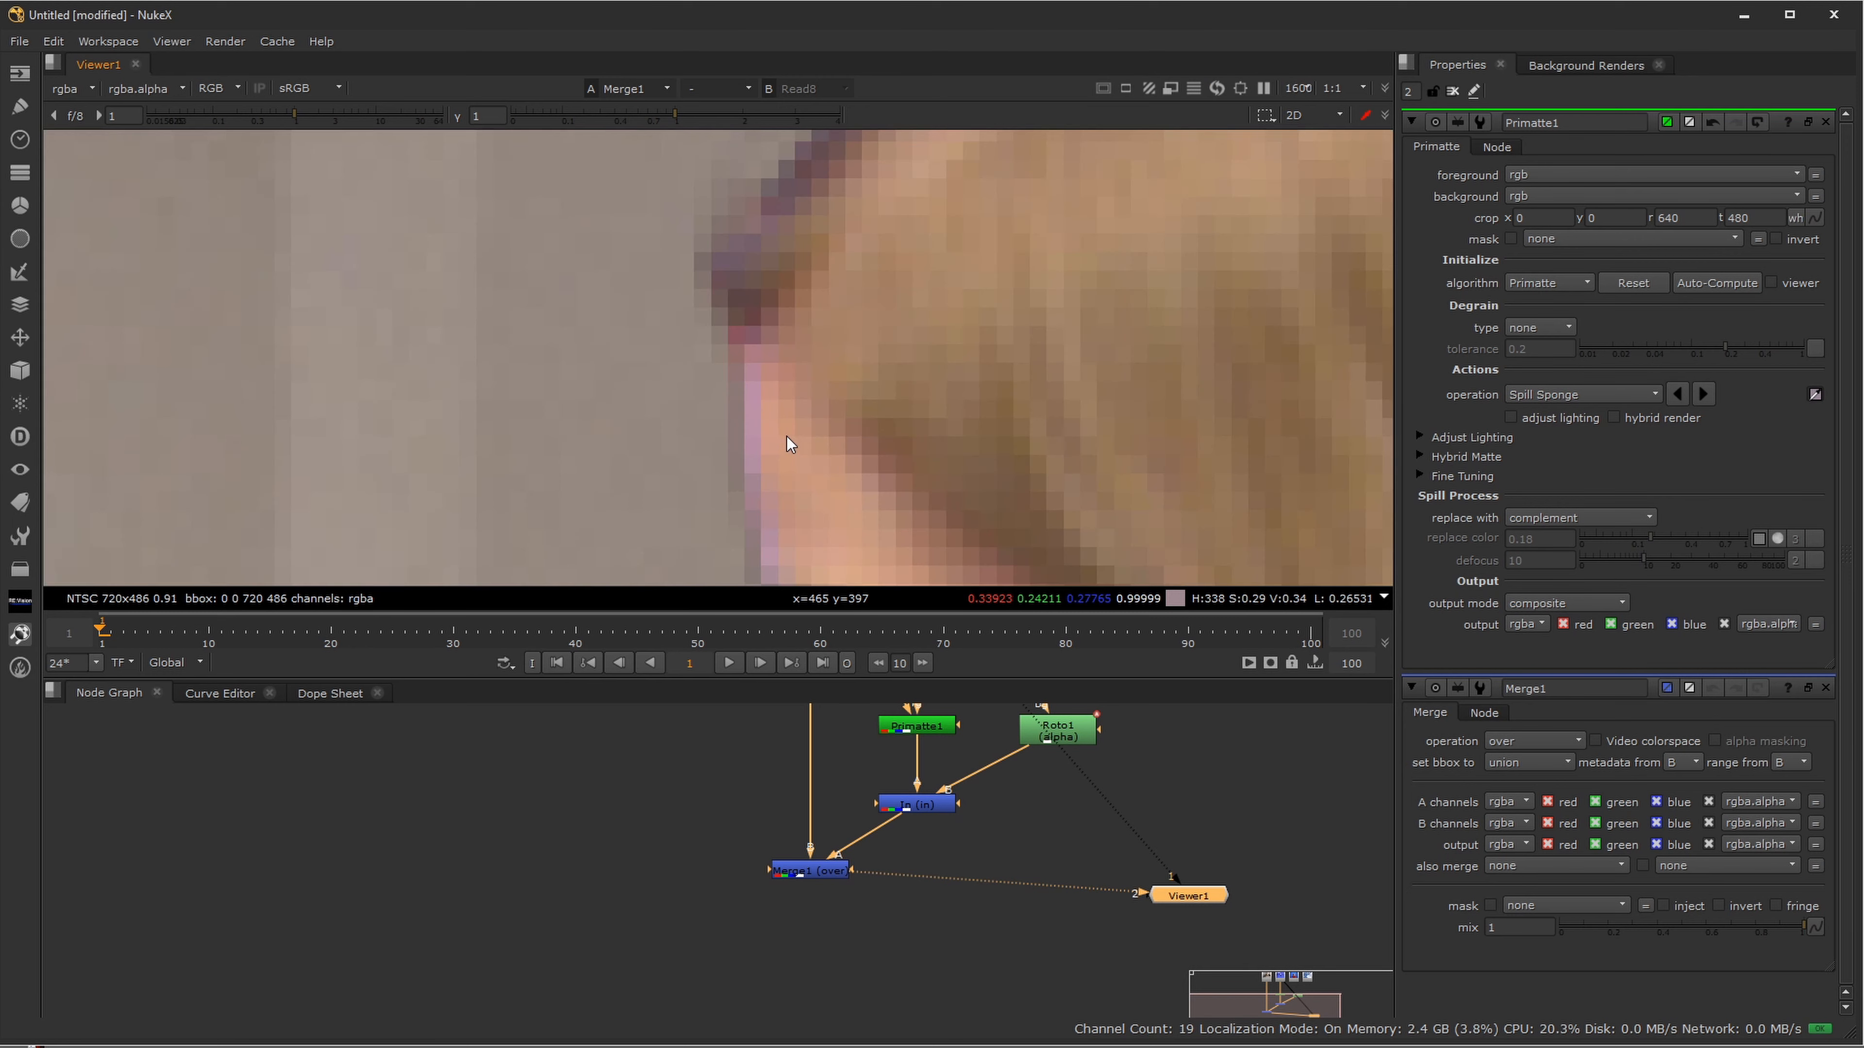
pyautogui.moveTo(756, 443)
pyautogui.mouseDown()
pyautogui.moveTo(754, 419)
pyautogui.moveTo(752, 472)
pyautogui.moveTo(761, 444)
pyautogui.mouseUp()
pyautogui.scroll(-5, 762, 444)
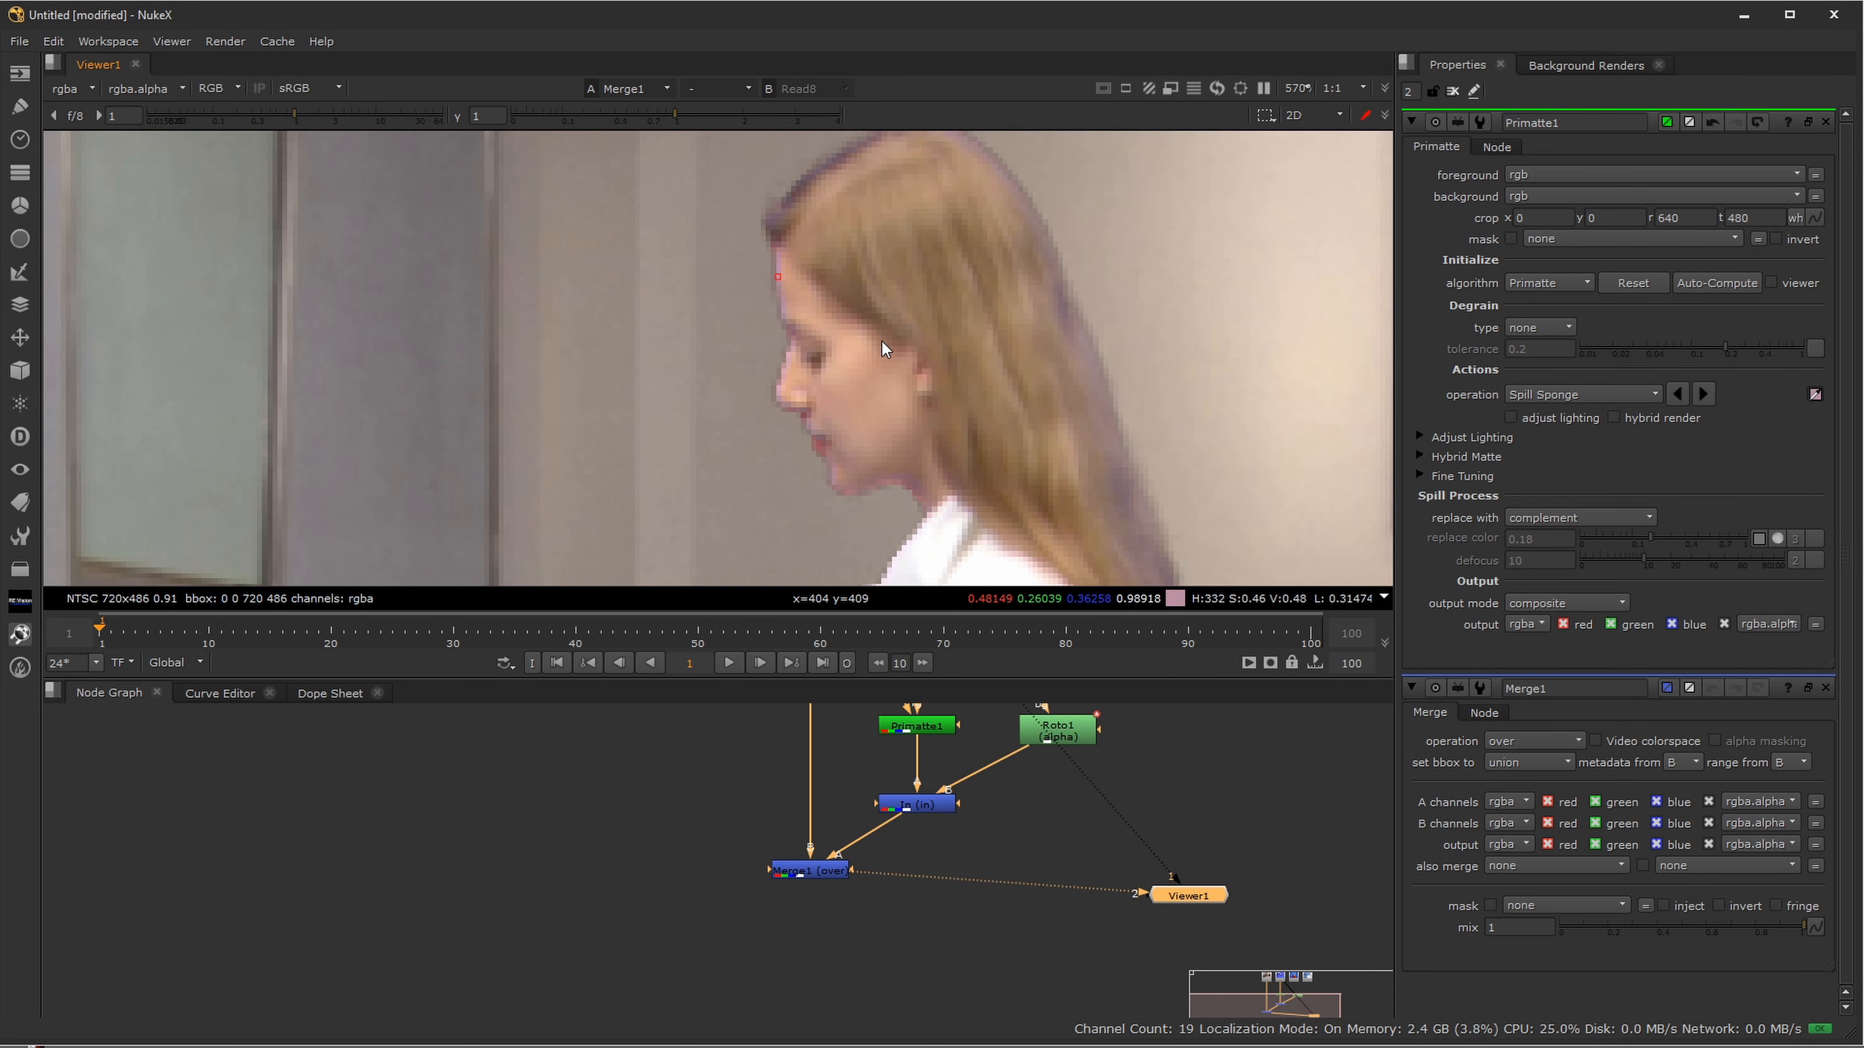
# - Remove the spill under the chin and jaw and at the upper lip with Spill Sponge samples
pyautogui.scroll(3, 856, 485)
pyautogui.click(989, 476)
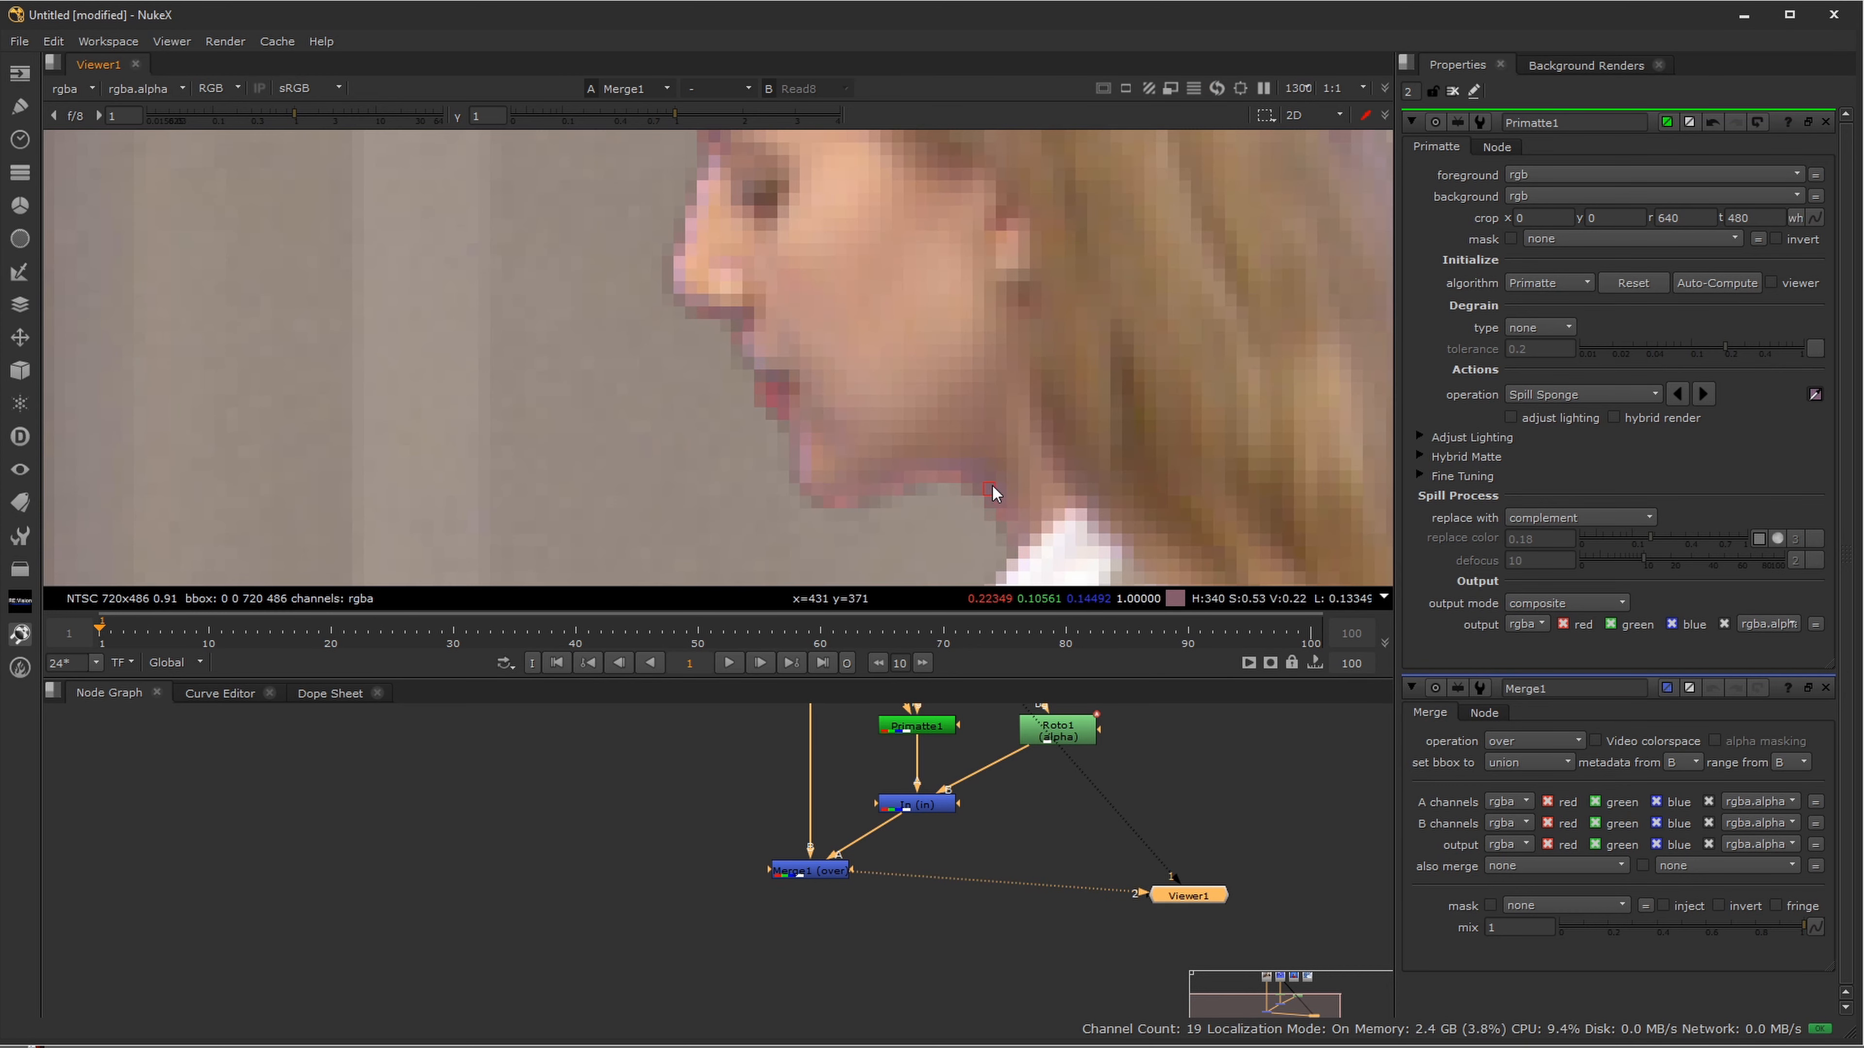
pyautogui.moveTo(989, 478); pyautogui.dragTo(955, 467)
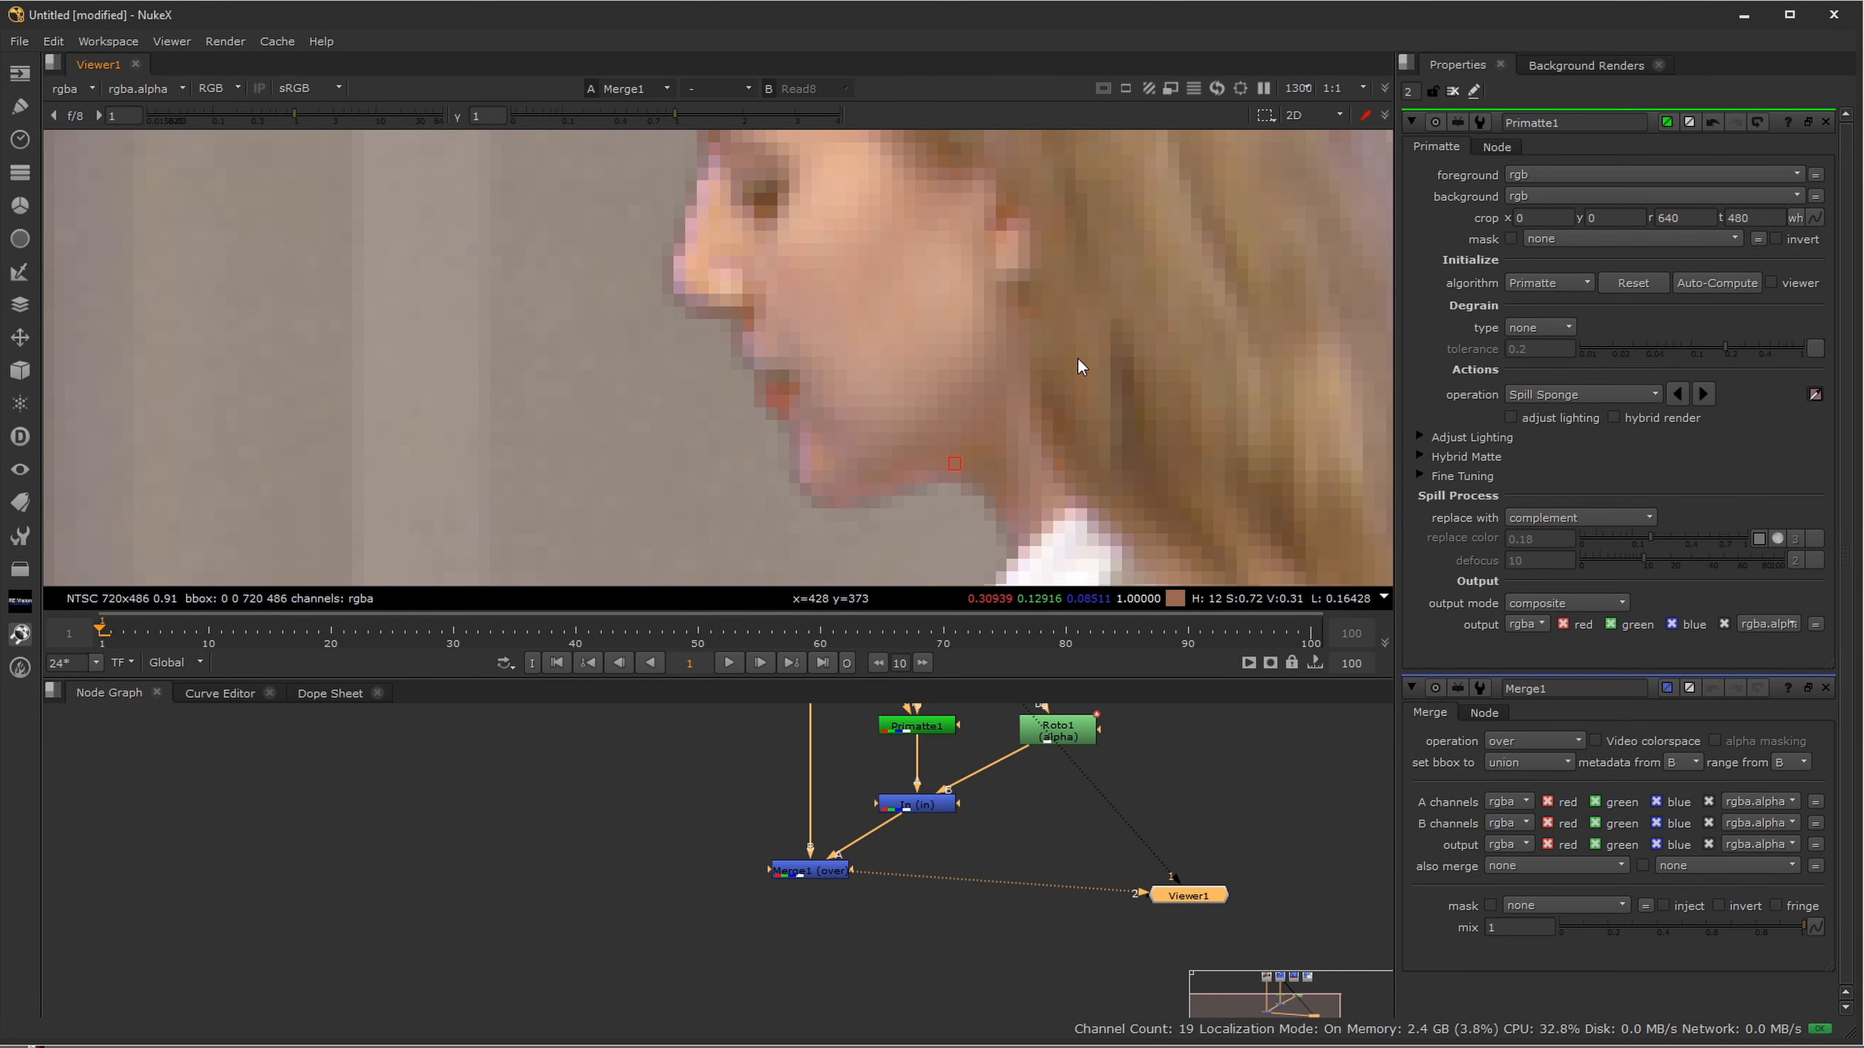
pyautogui.click(748, 345)
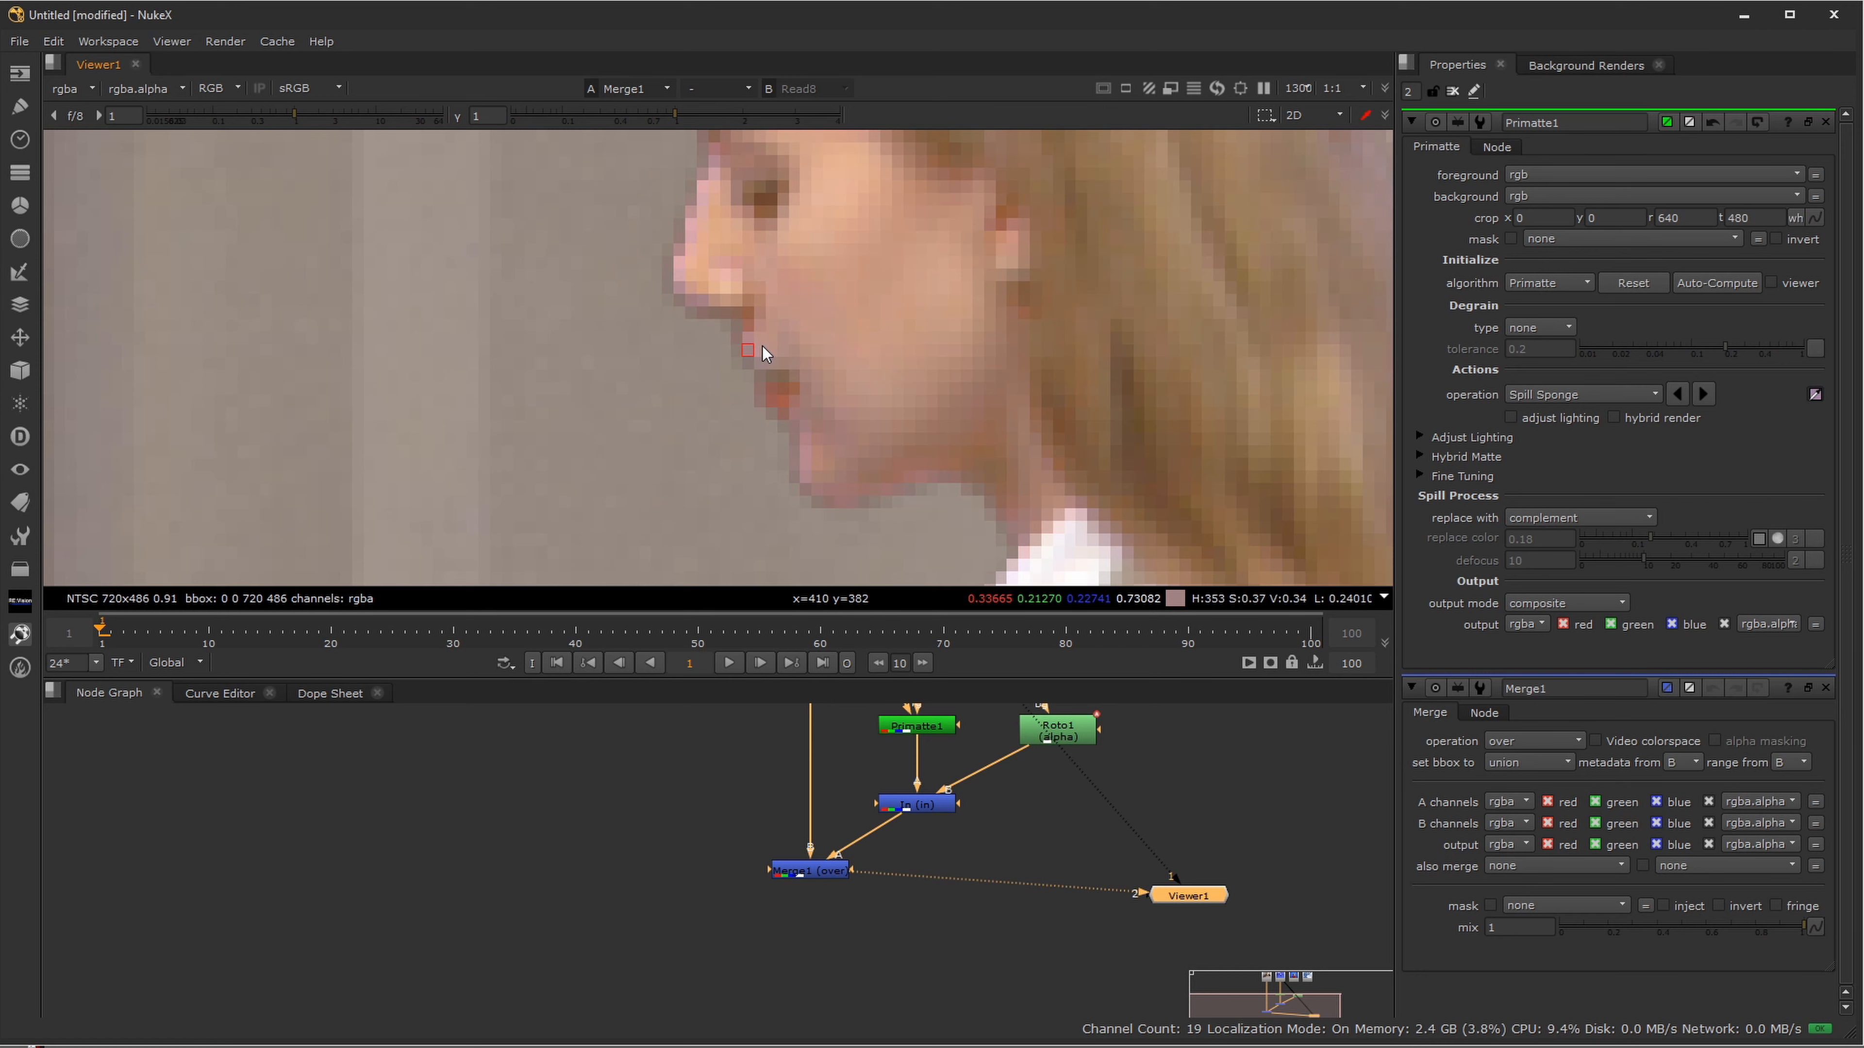
# - Try a Spill Sponge sample on the edge of the nose, check it across the face, shirt and skirt, and undo it
pyautogui.keyDown('ctrl'); pyautogui.click(692, 263); pyautogui.keyUp('ctrl')
pyautogui.scroll(-2, 972, 341)
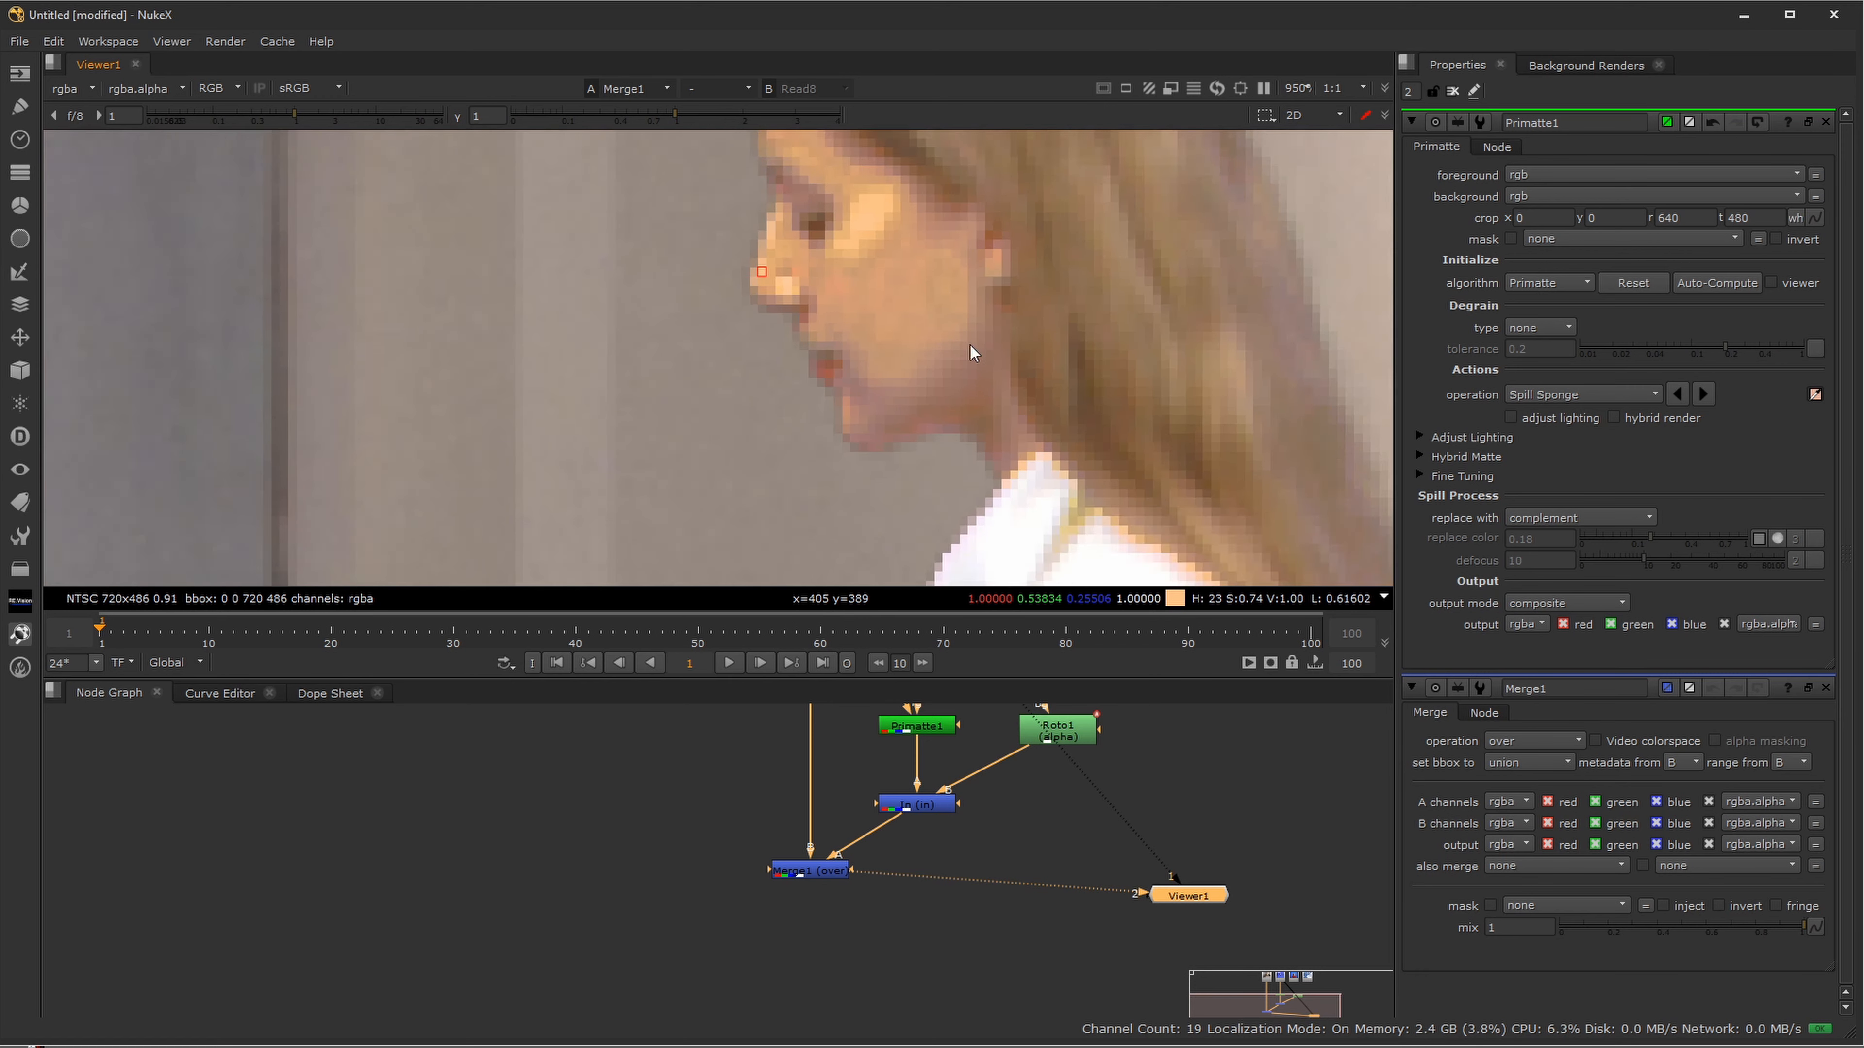
pyautogui.moveTo(970, 345); pyautogui.dragTo(844, 473)
pyautogui.scroll(-4, 895, 438)
pyautogui.scroll(1, 1069, 252)
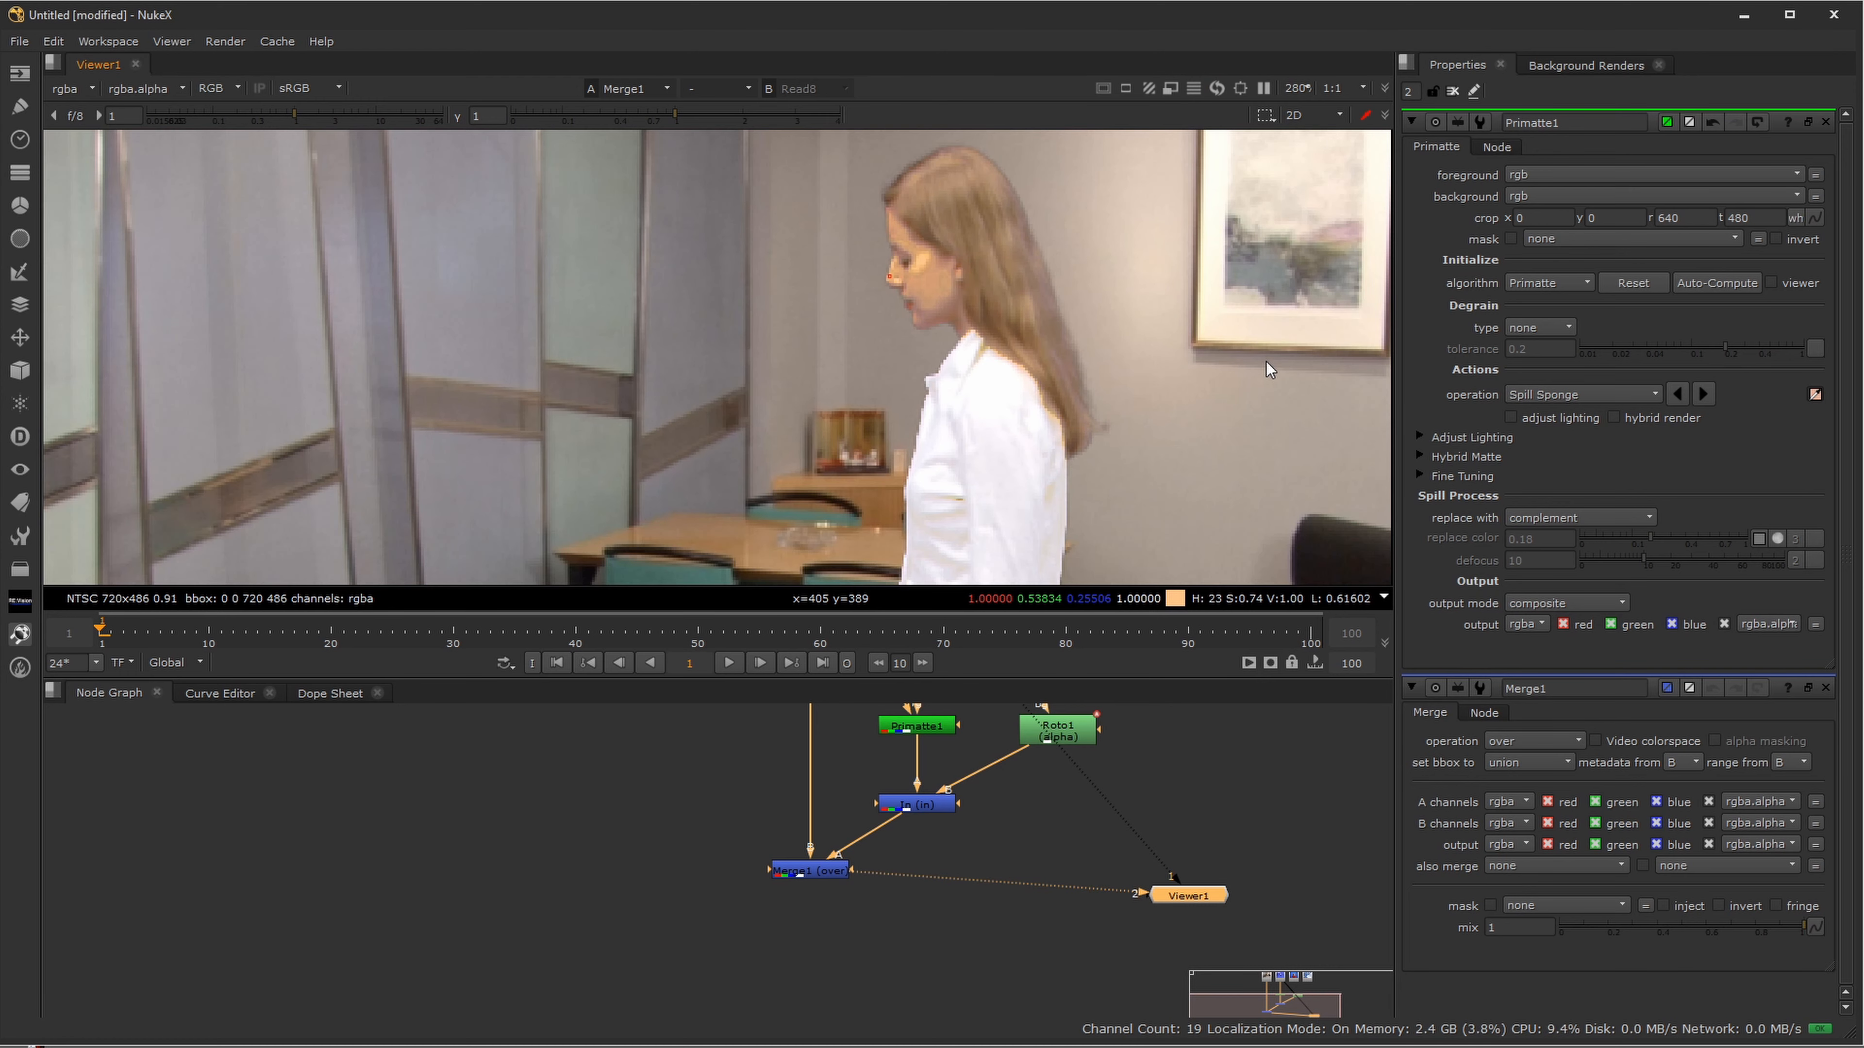
pyautogui.scroll(-5, 1045, 322)
pyautogui.scroll(3, 831, 373)
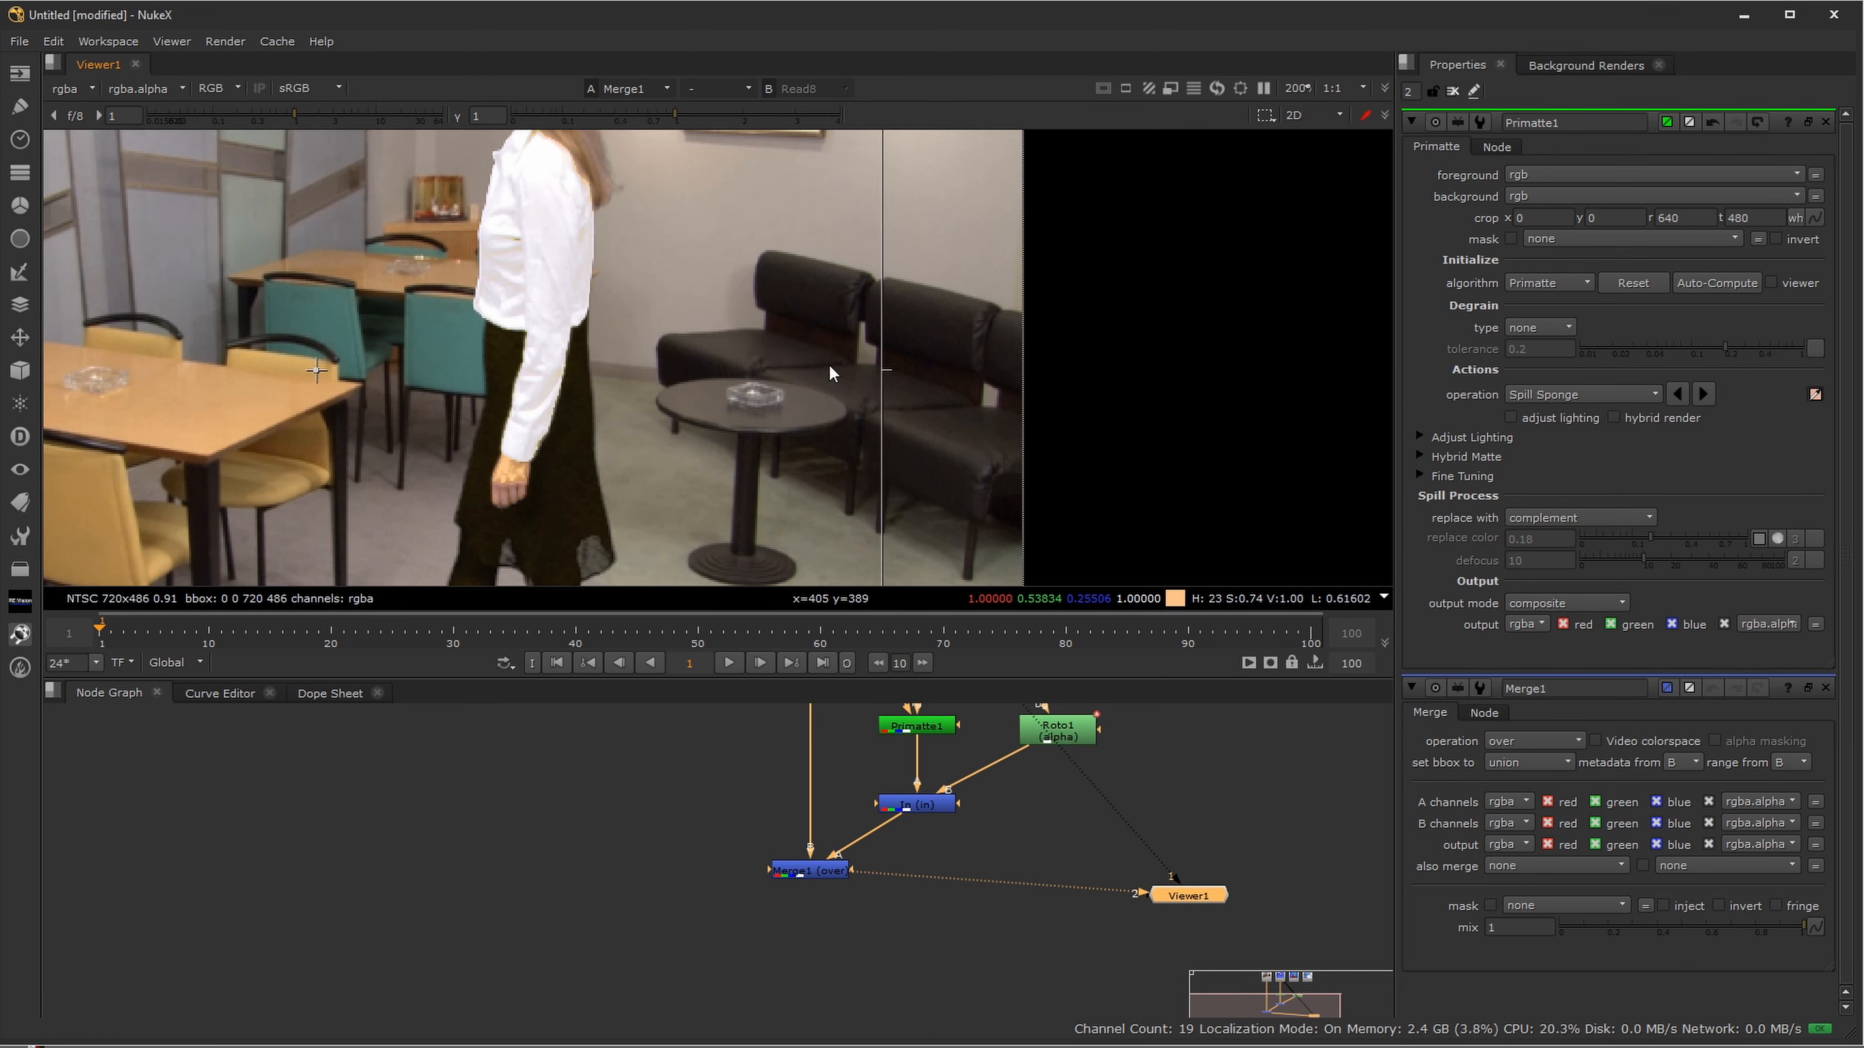
pyautogui.hotkey('ctrl', 'z')
# - Sample the remaining fringe on the hair's back edge with Spill Sponge and check the whole composite
pyautogui.moveTo(693, 244); pyautogui.dragTo(981, 549)
pyautogui.scroll(3, 818, 391)
pyautogui.scroll(1, 818, 390)
pyautogui.moveTo(940, 370); pyautogui.dragTo(995, 363)
pyautogui.scroll(-1, 983, 345)
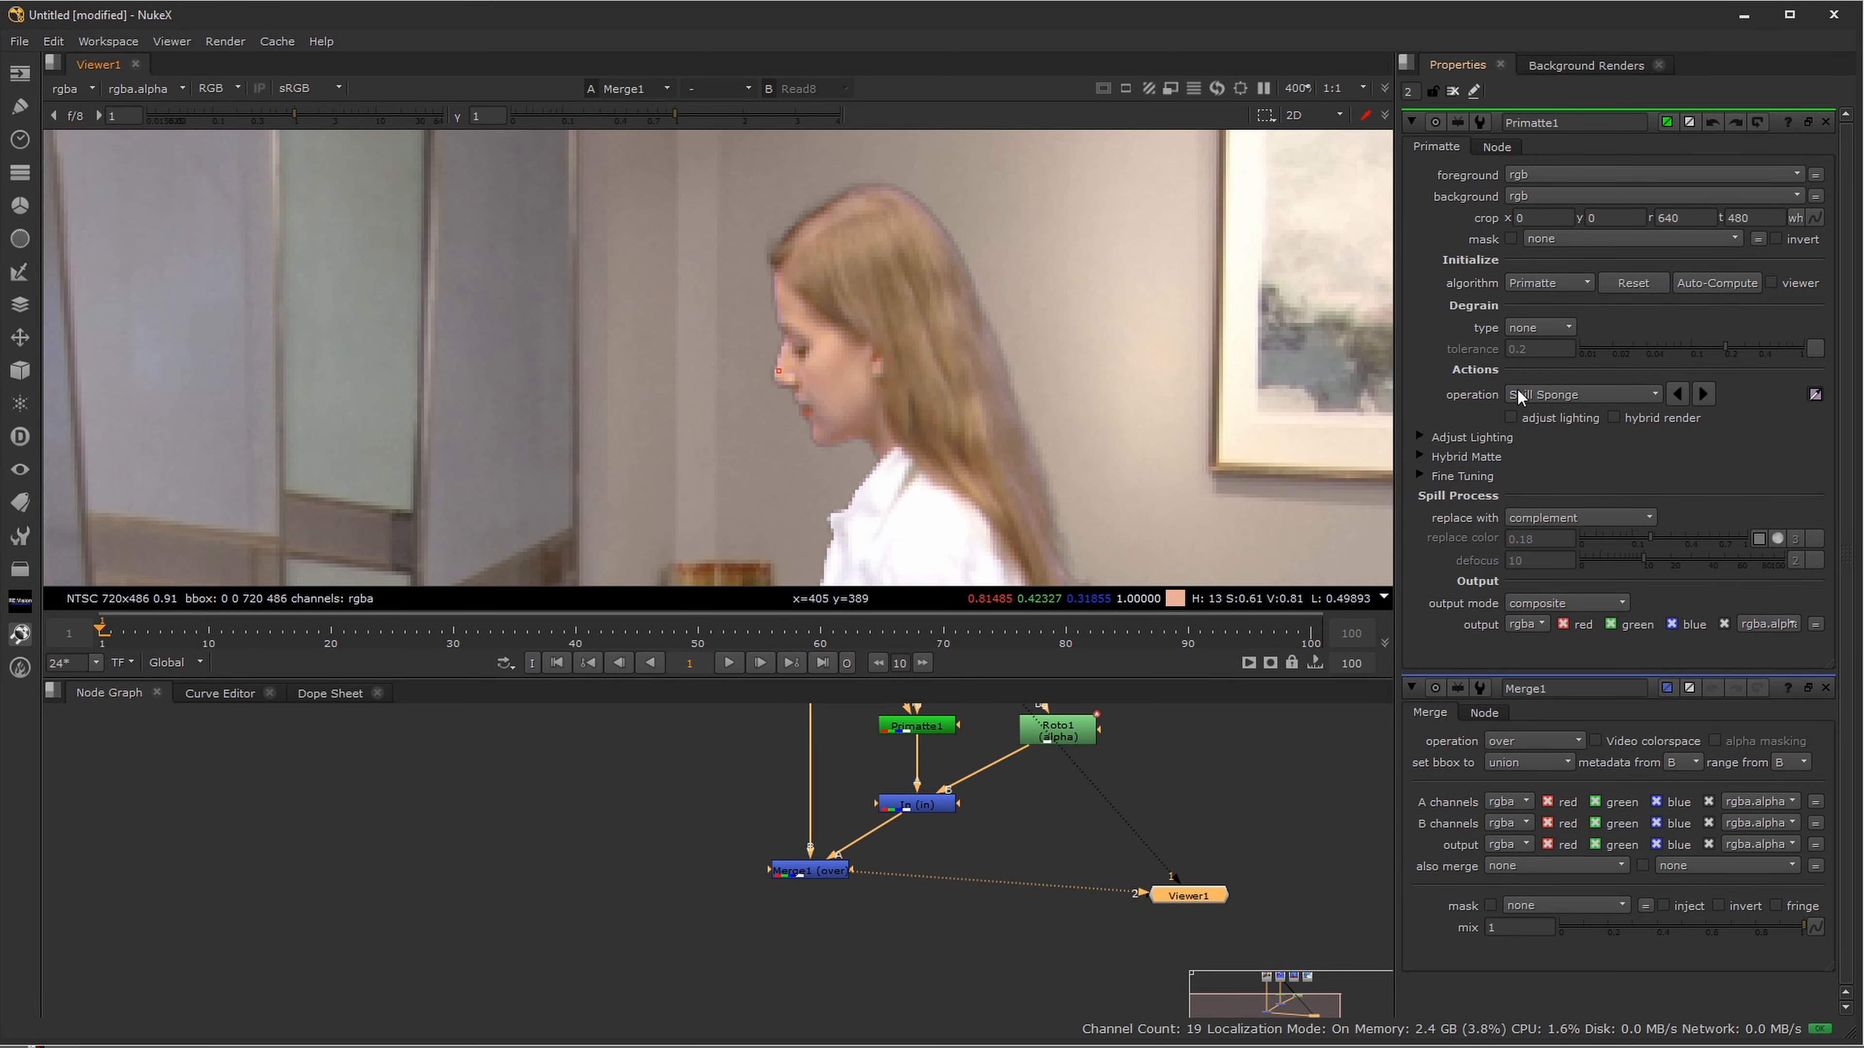
pyautogui.keyDown('ctrl'); pyautogui.click(992, 343); pyautogui.keyUp('ctrl')
pyautogui.scroll(-4, 1108, 402)
pyautogui.moveTo(1126, 414); pyautogui.dragTo(1064, 278)
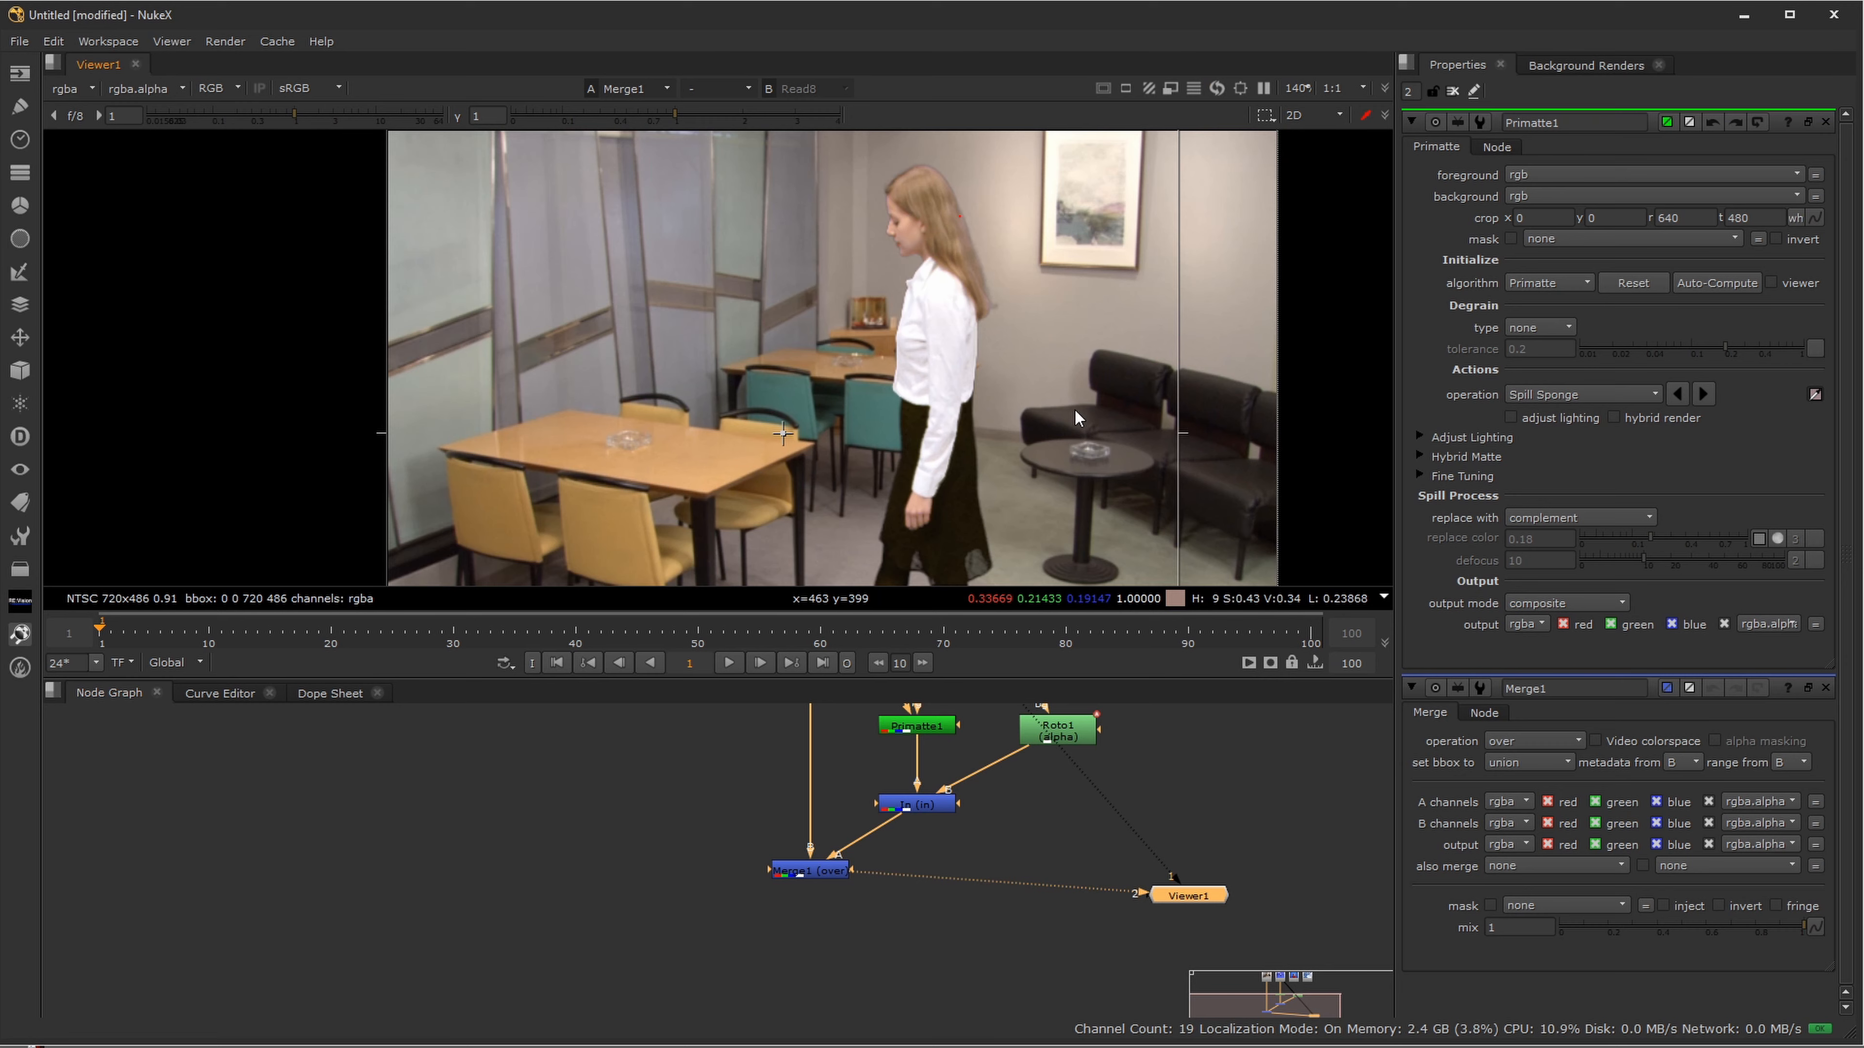
pyautogui.press('space')
pyautogui.press('space')
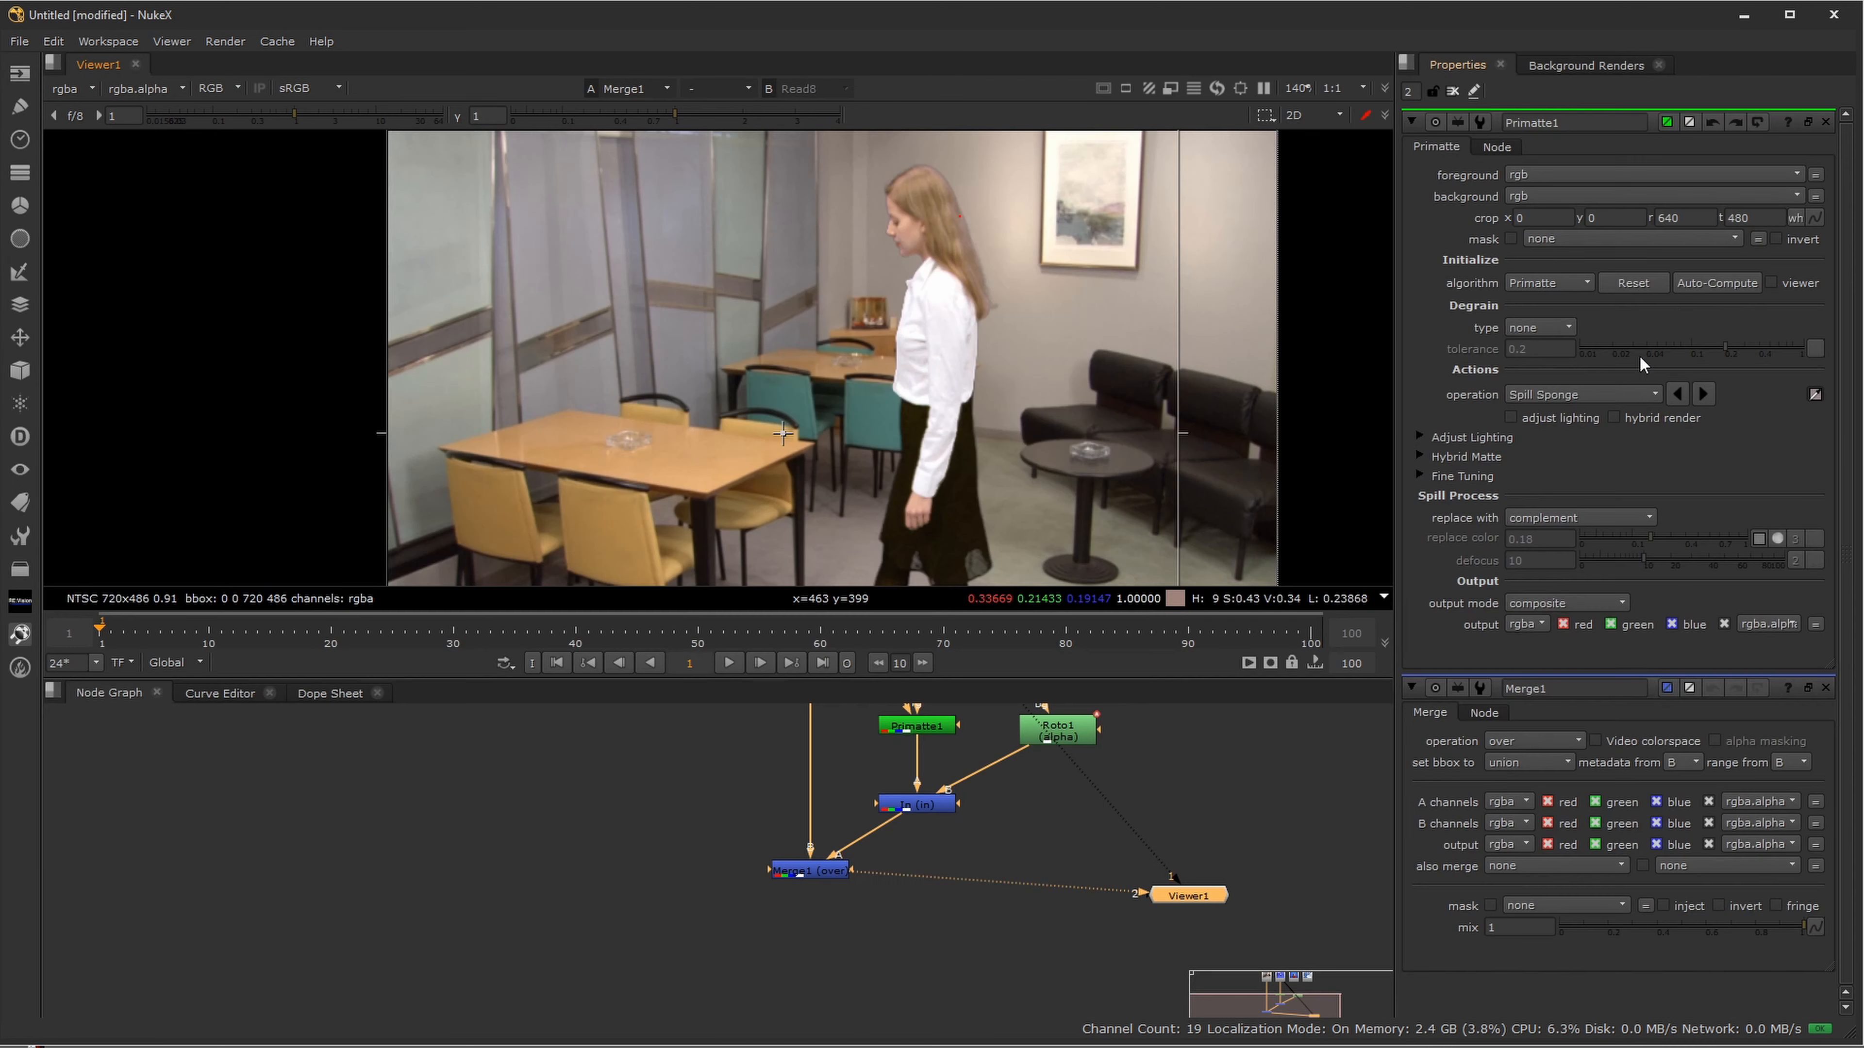
# - Close all open node properties and inspect the composite in a maximized viewer from the hair down to the shoes
pyautogui.click(1825, 122)
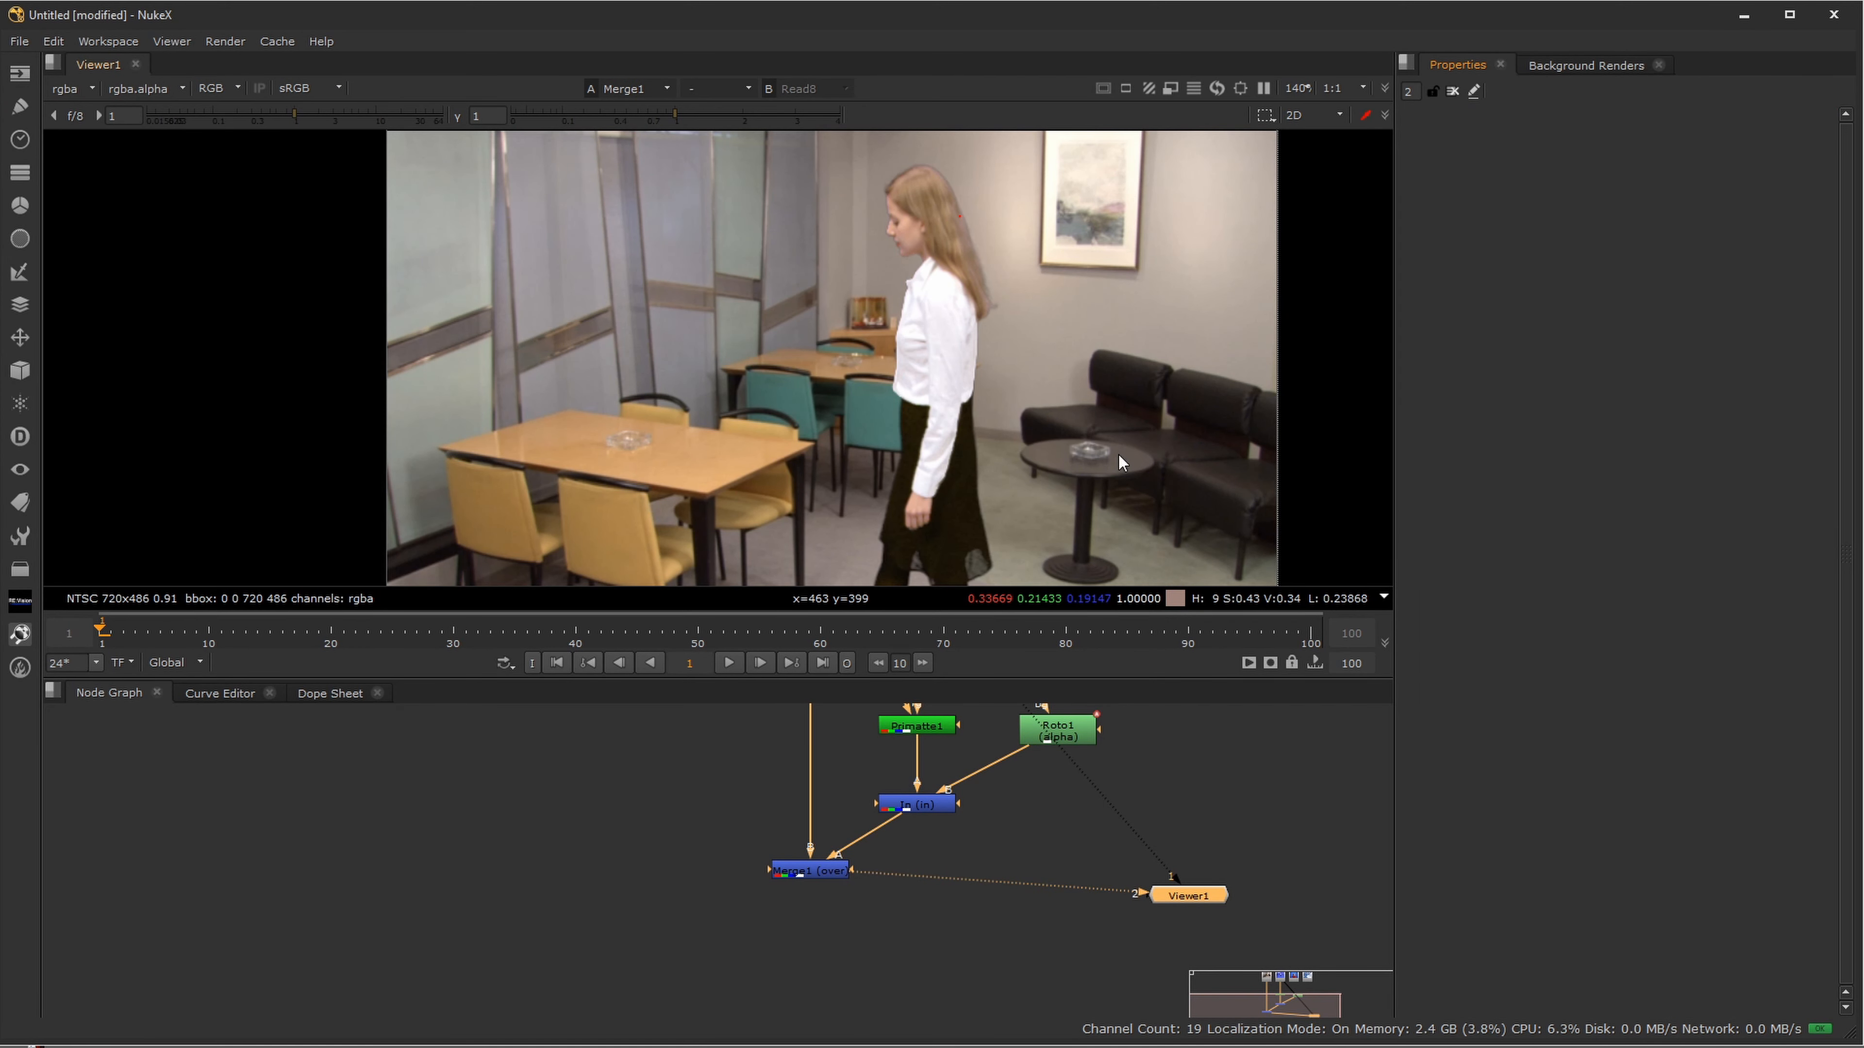
pyautogui.press('space')
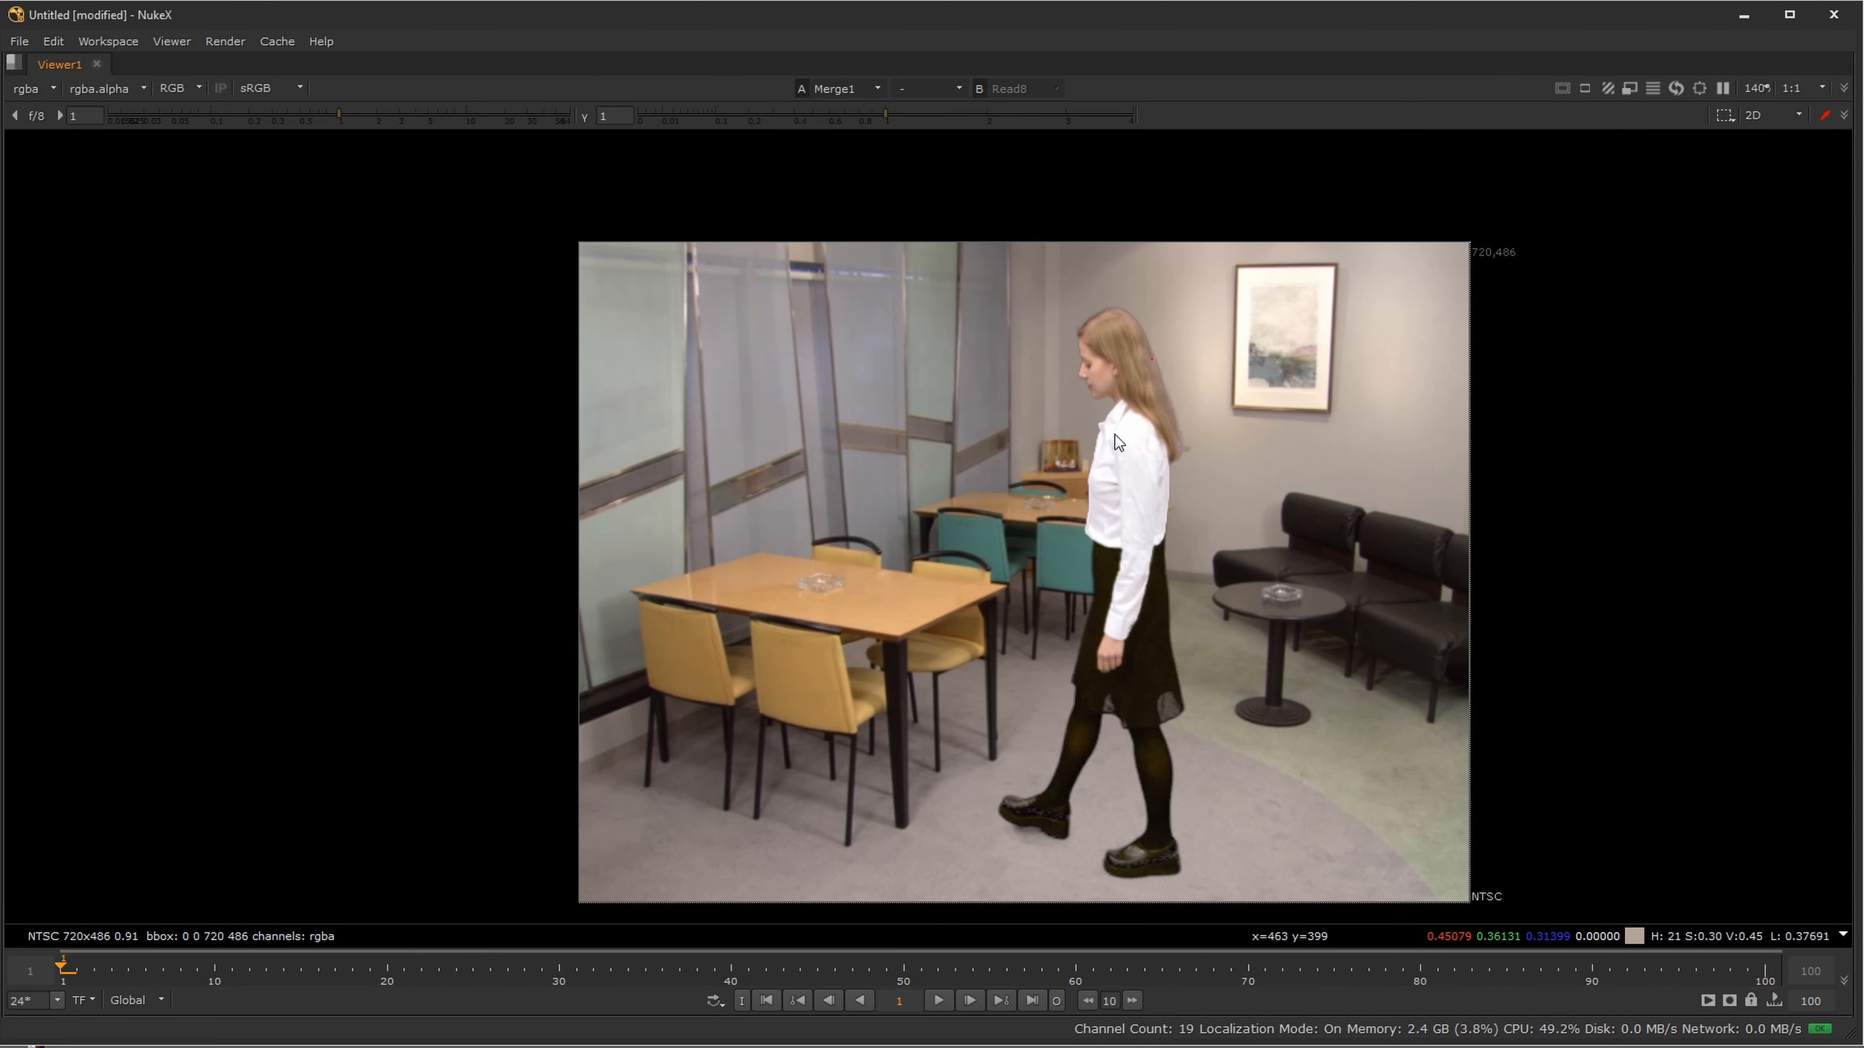
pyautogui.scroll(5, 1143, 455)
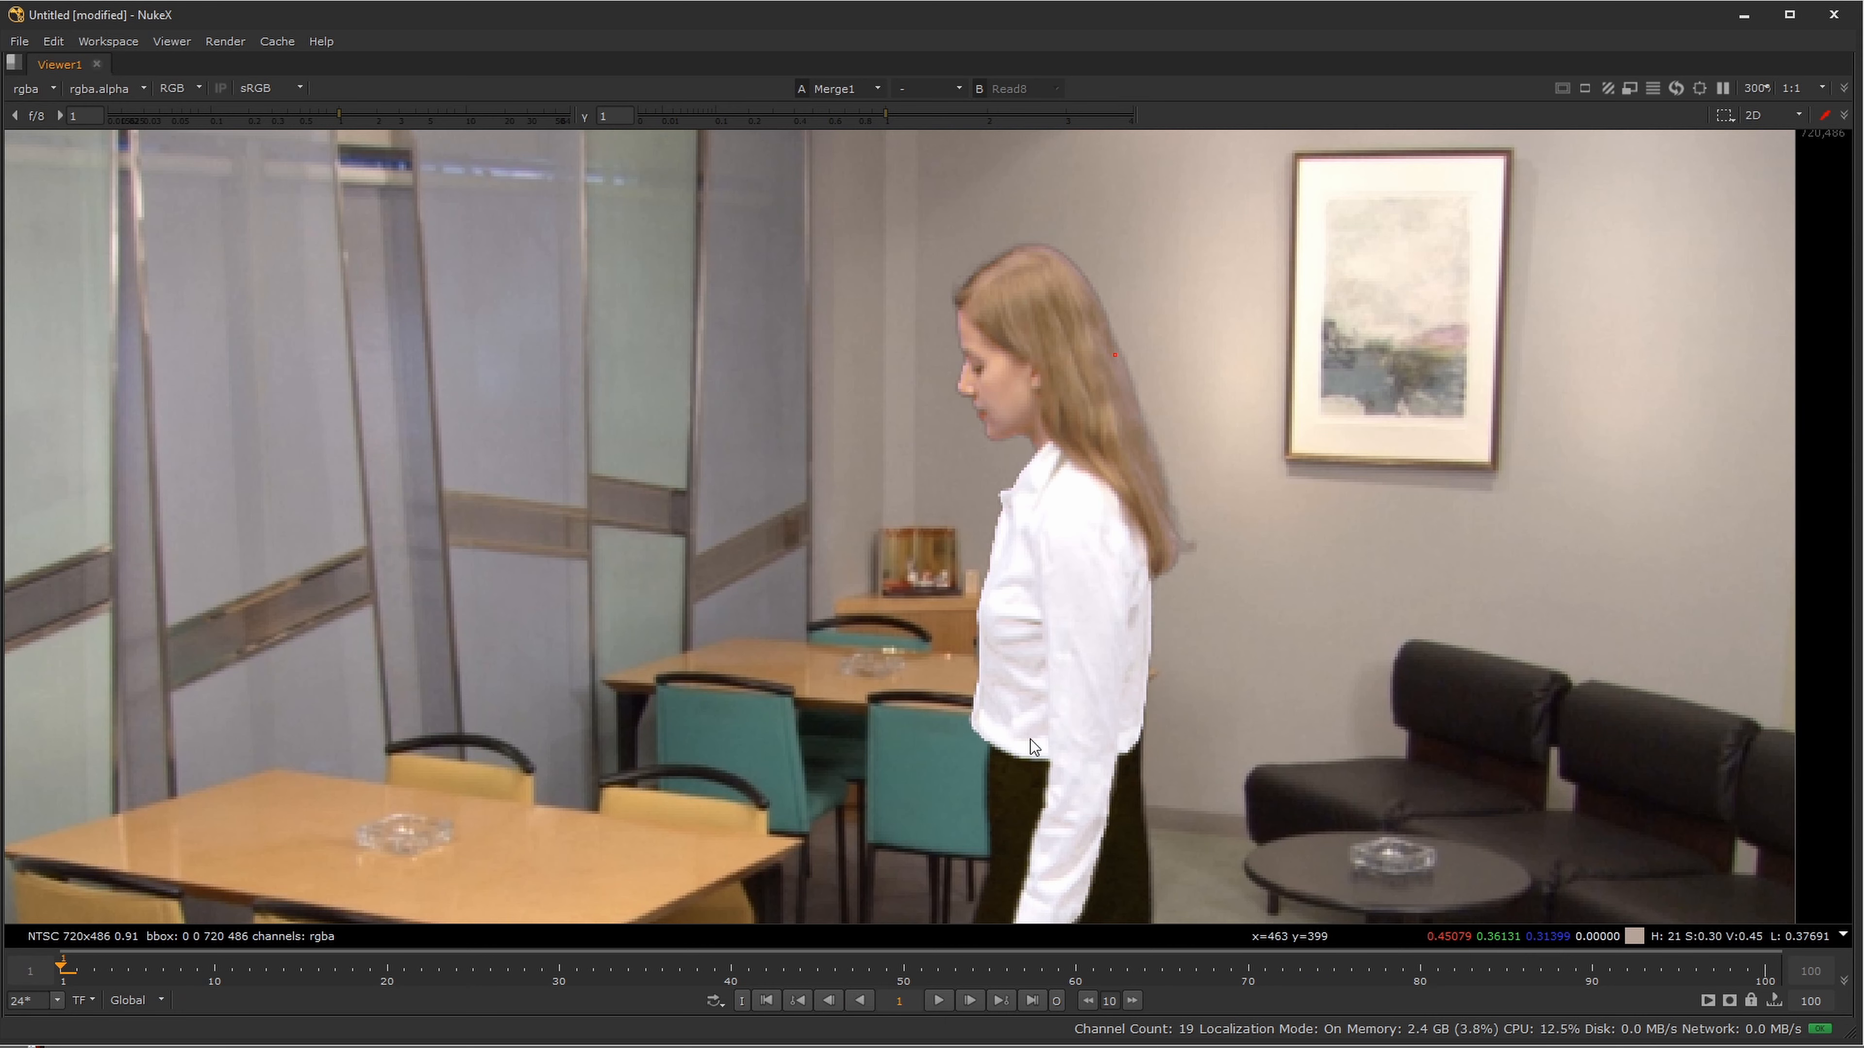
pyautogui.moveTo(1264, 581); pyautogui.dragTo(1223, 574)
pyautogui.moveTo(1124, 725); pyautogui.dragTo(1166, 415)
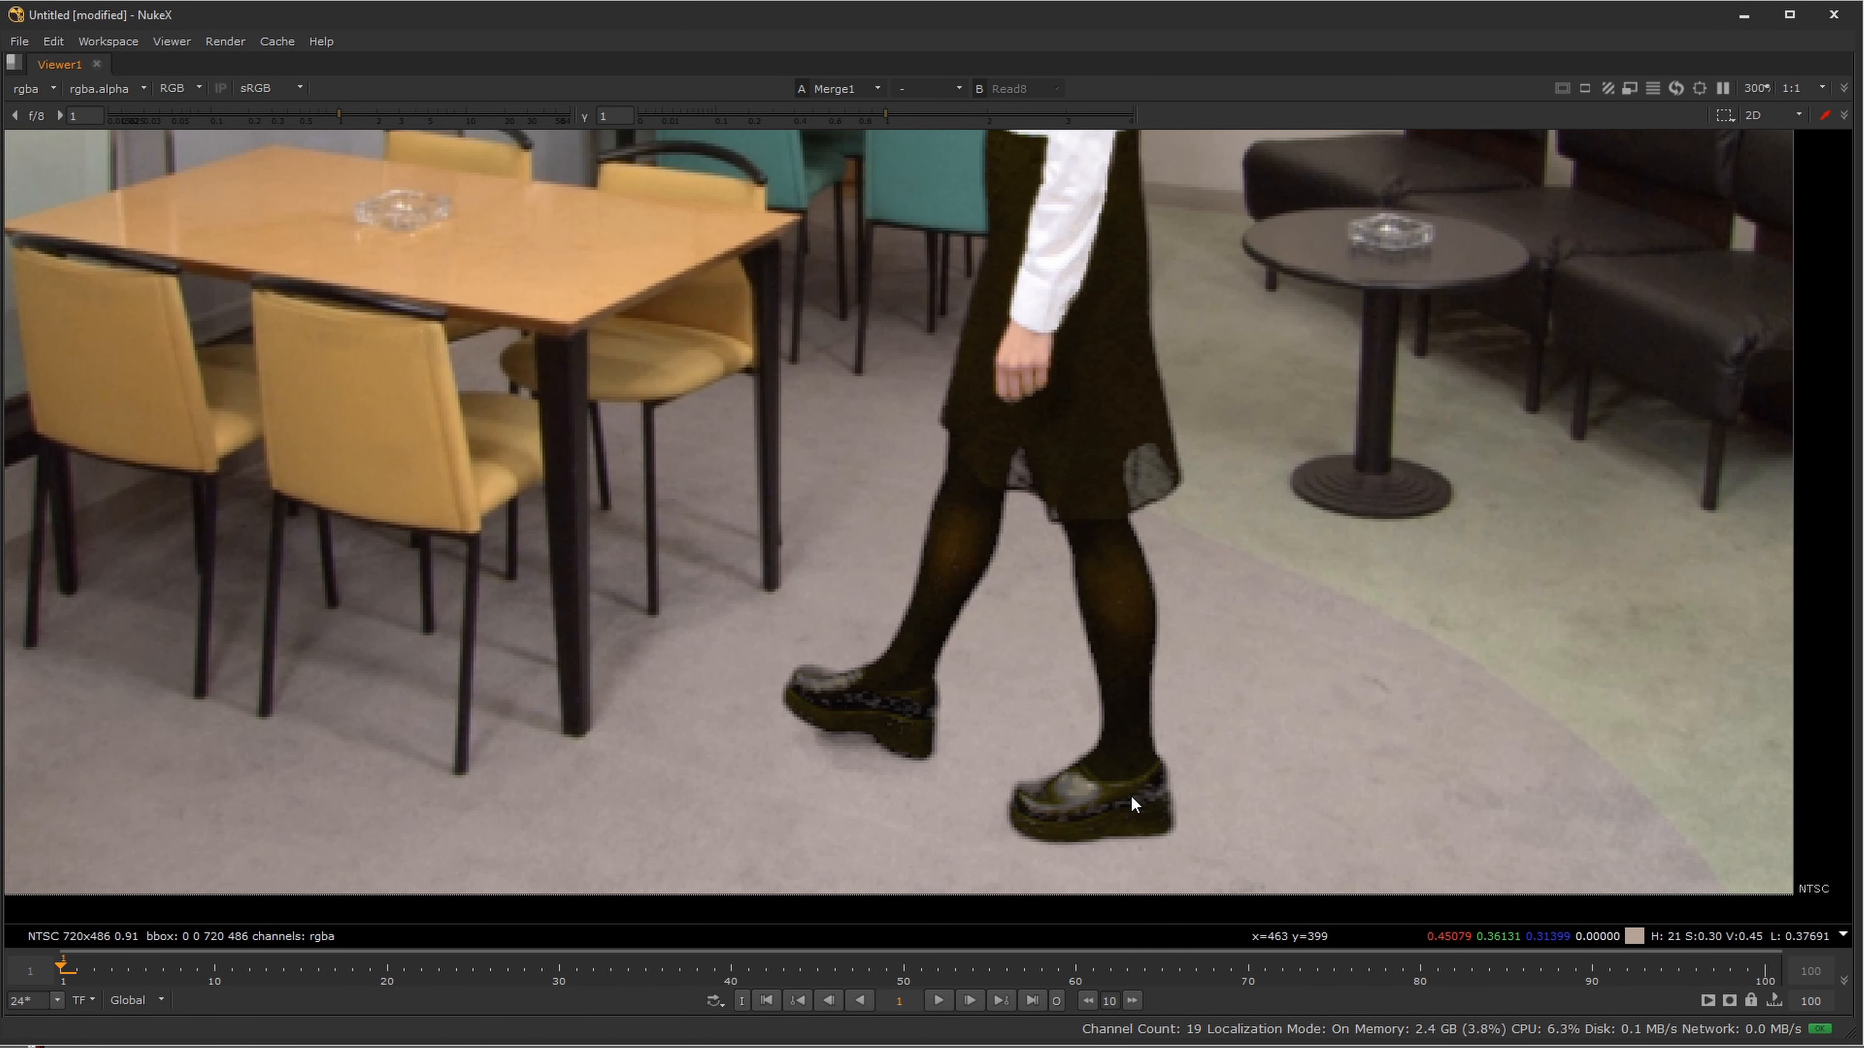
pyautogui.press('space')
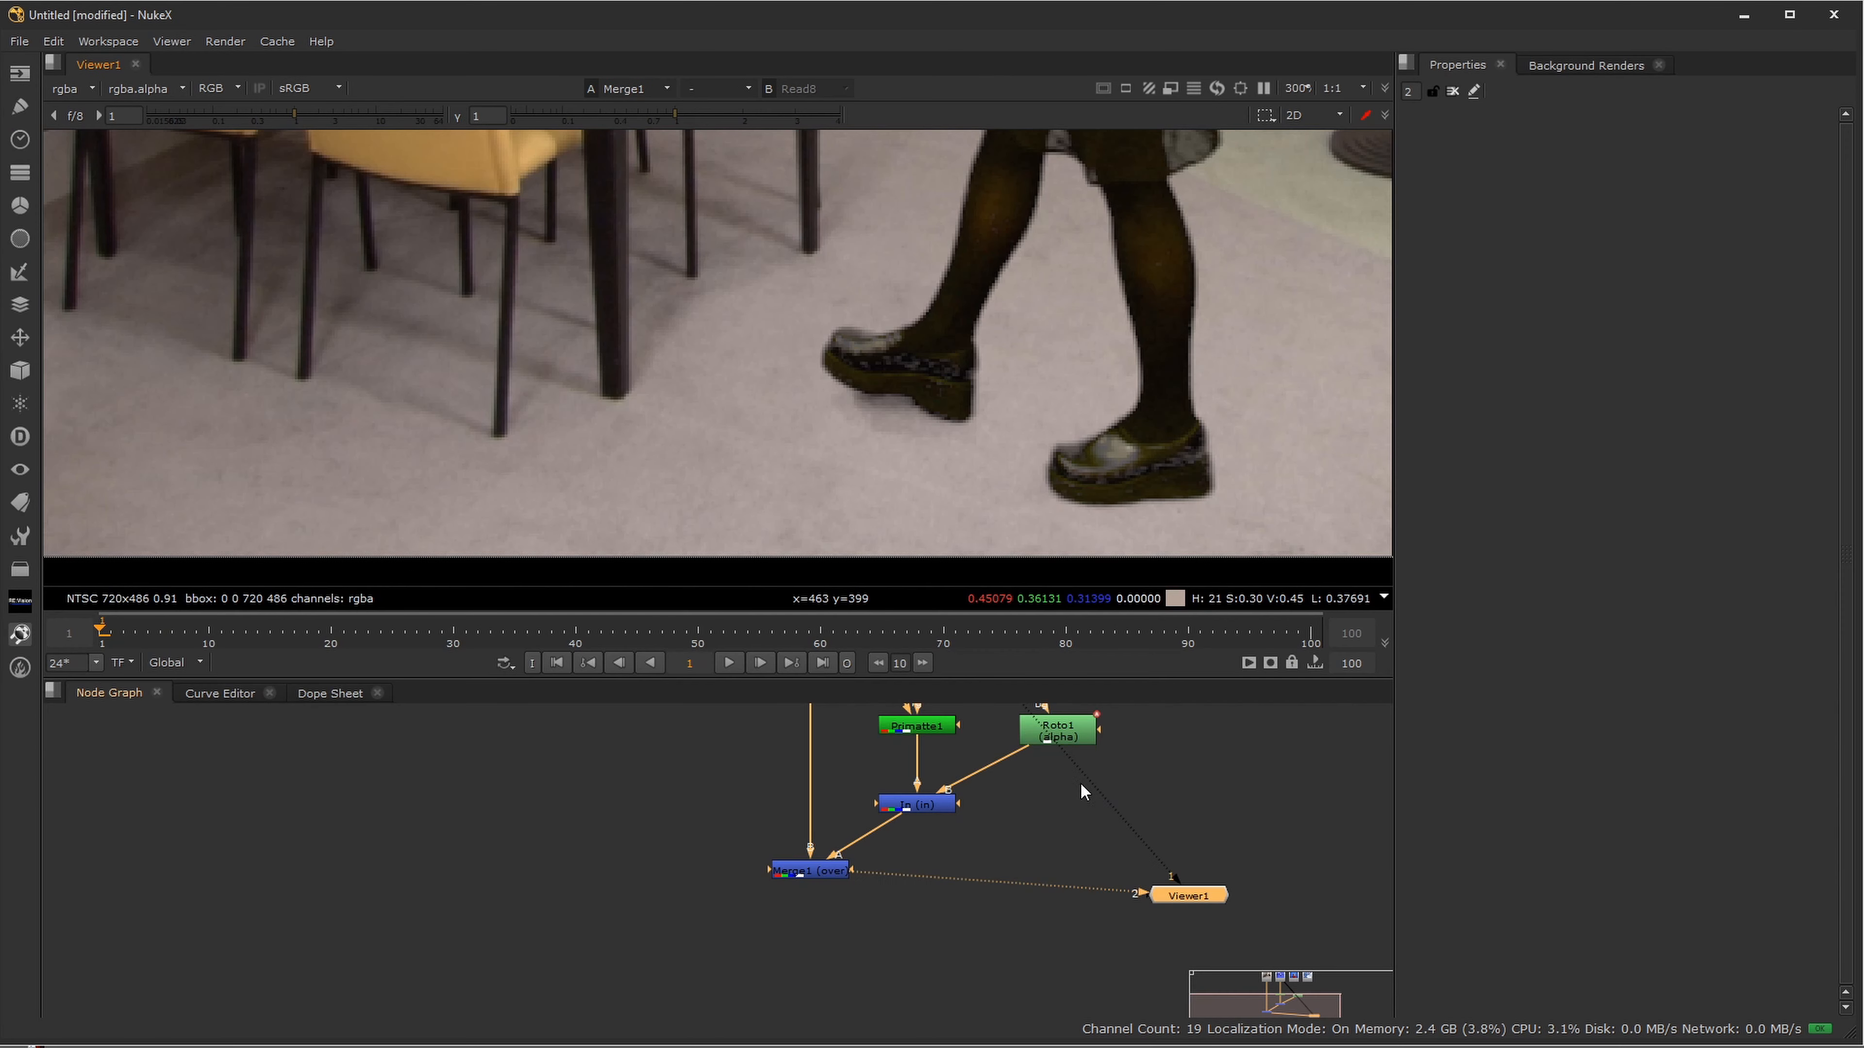
# - View Primatte1's alpha on viewer input 1 with gamma lowered to 0.22, and examine the arm, skirt and legs for holes
pyautogui.click(927, 808)
pyautogui.press('1')
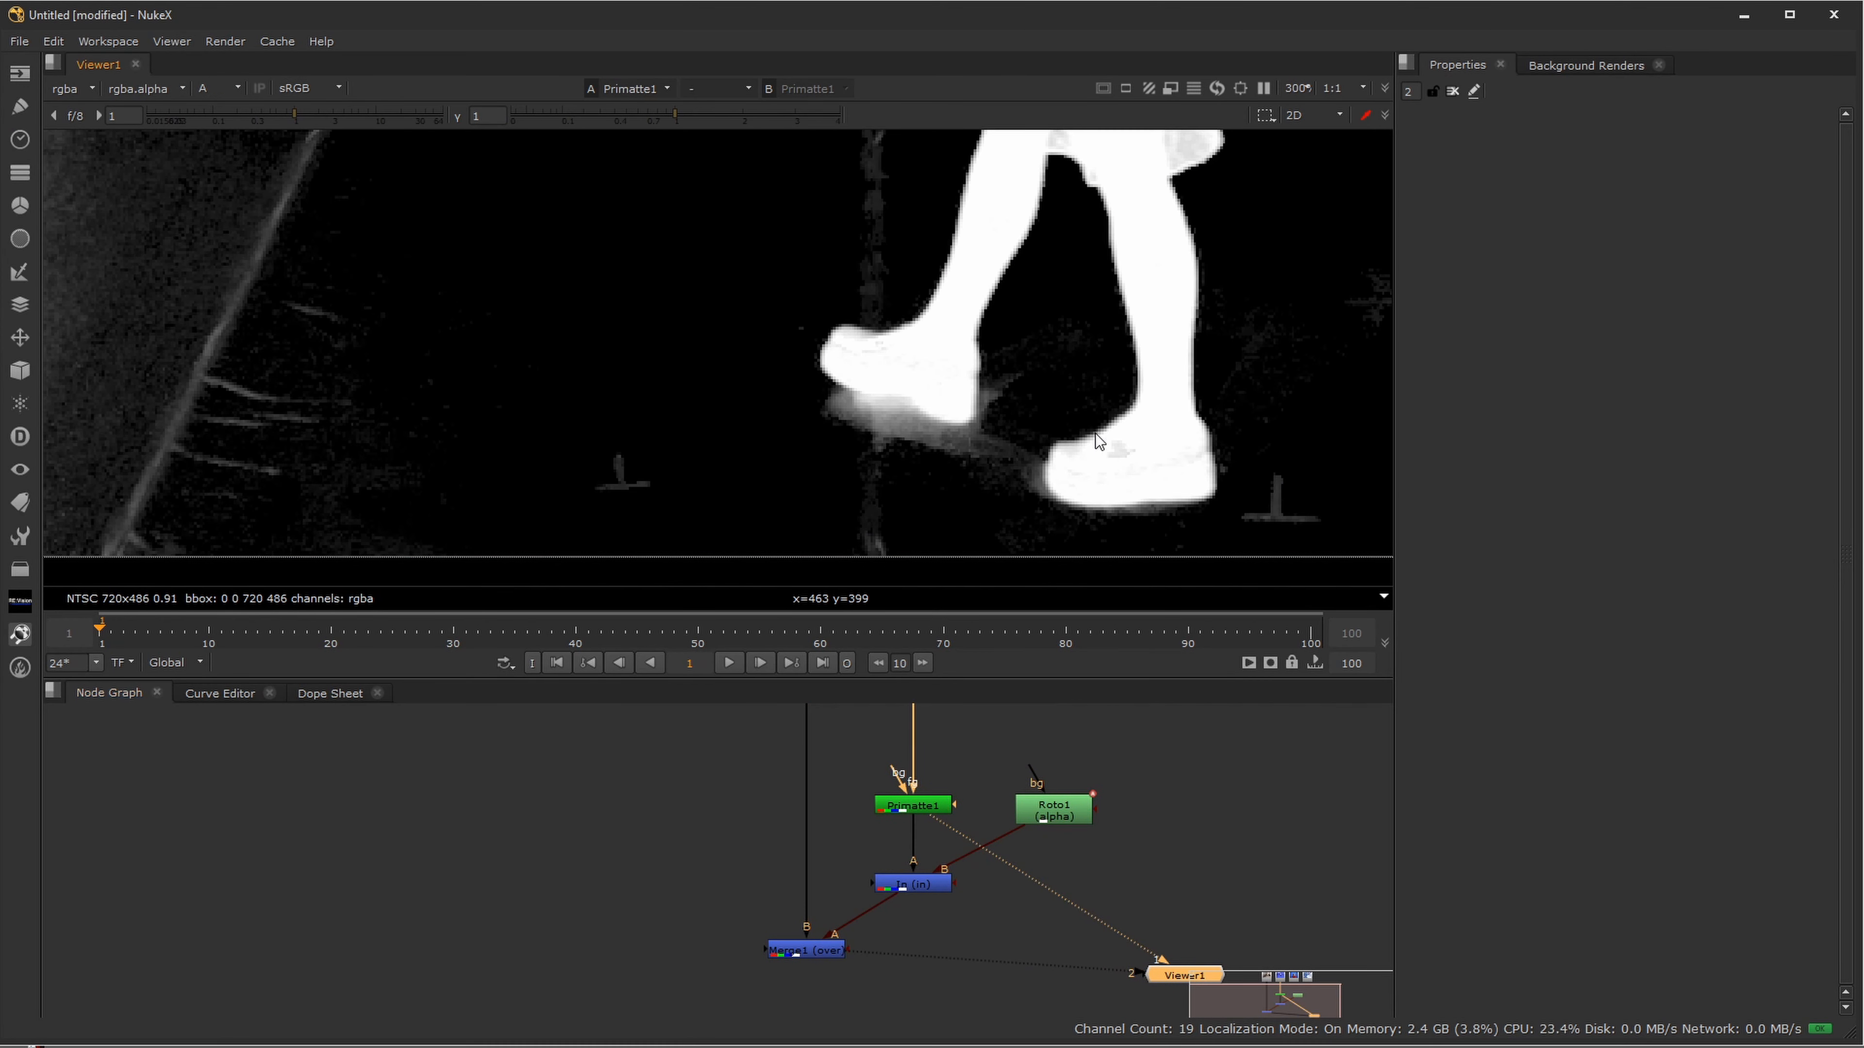
pyautogui.press('a')
pyautogui.moveTo(688, 117); pyautogui.dragTo(596, 147)
pyautogui.scroll(-5, 1123, 302)
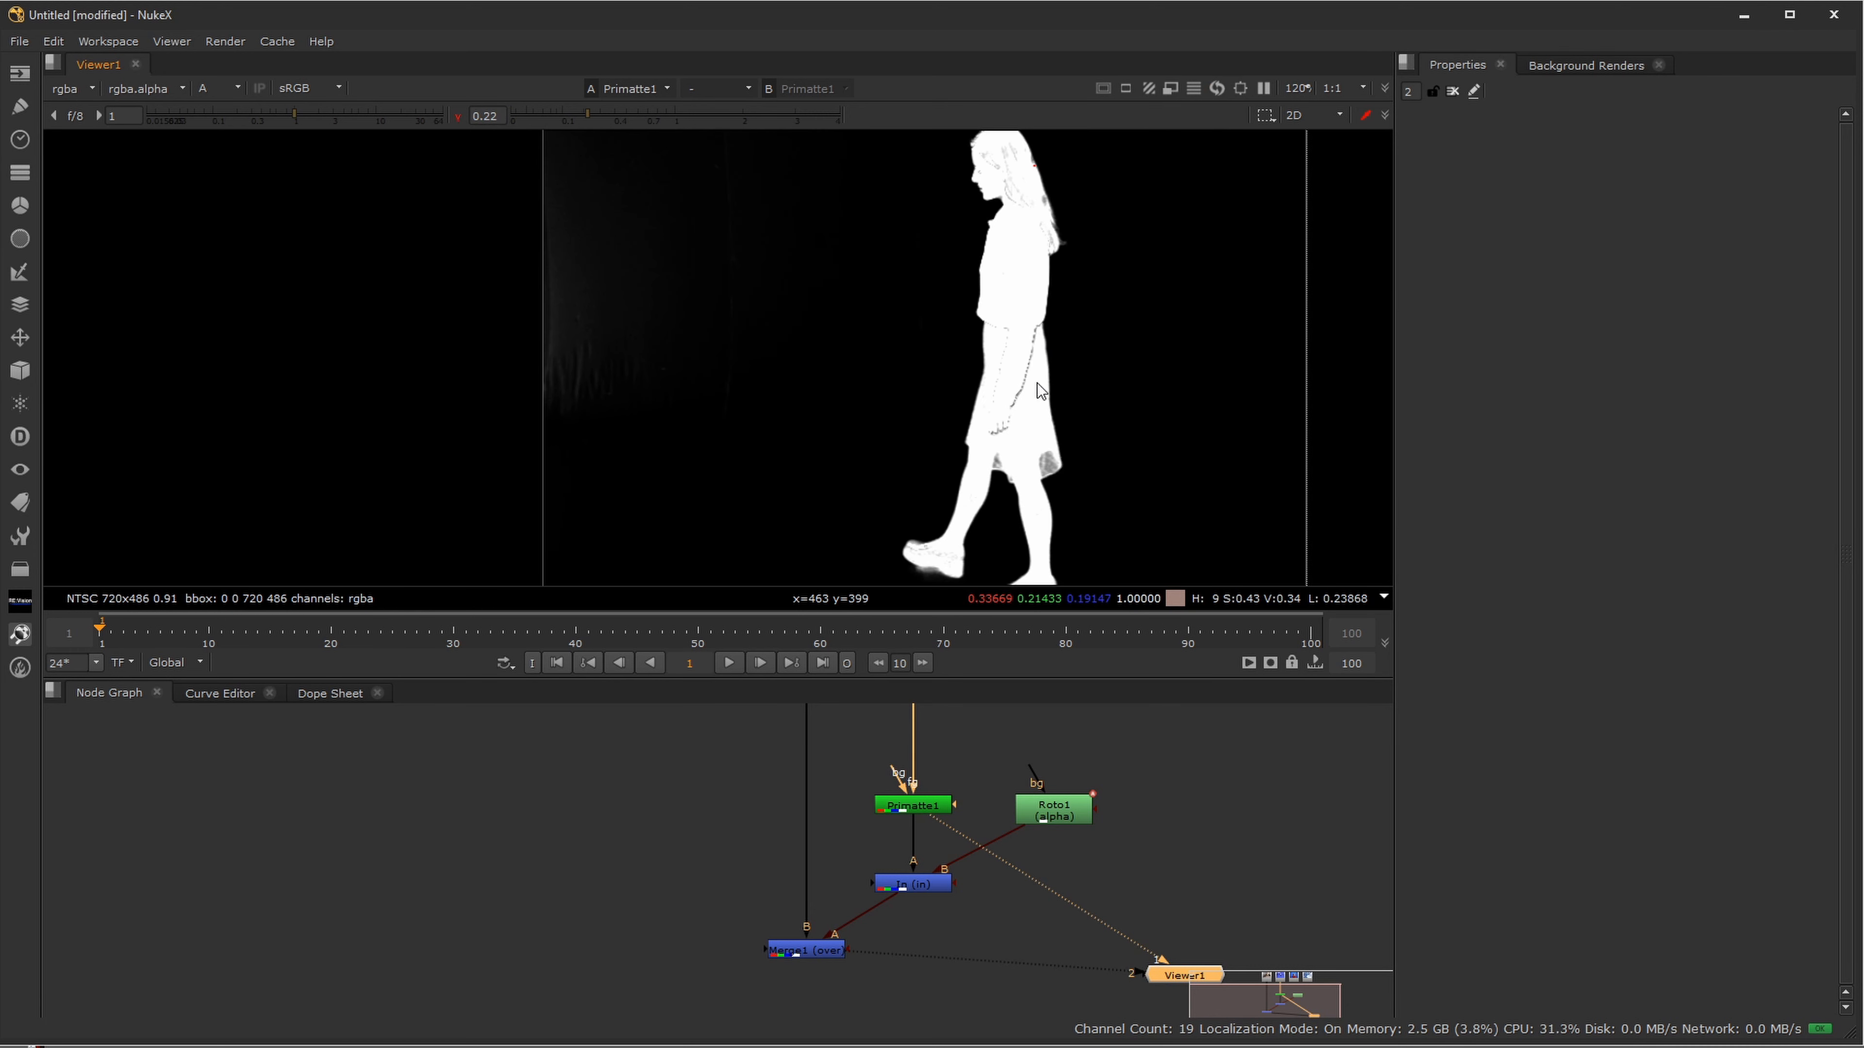
pyautogui.press('f')
pyautogui.scroll(7, 899, 417)
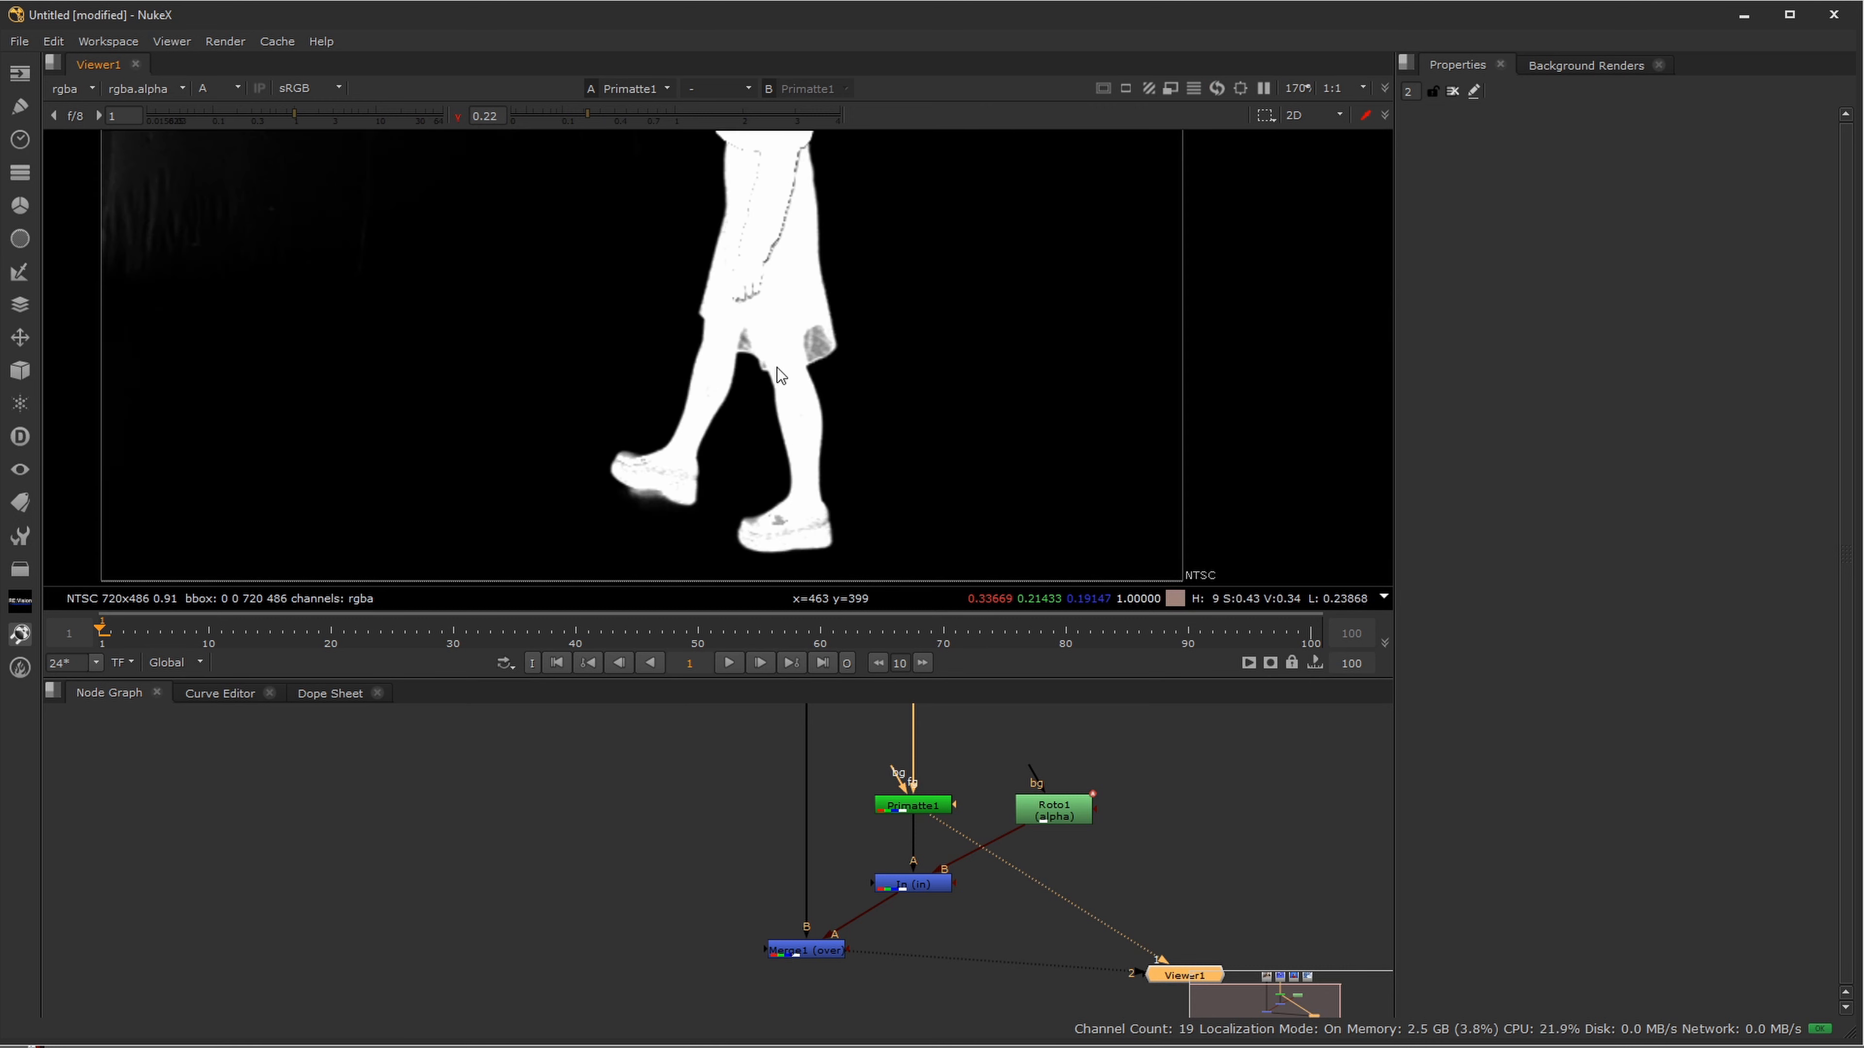
pyautogui.scroll(2, 901, 417)
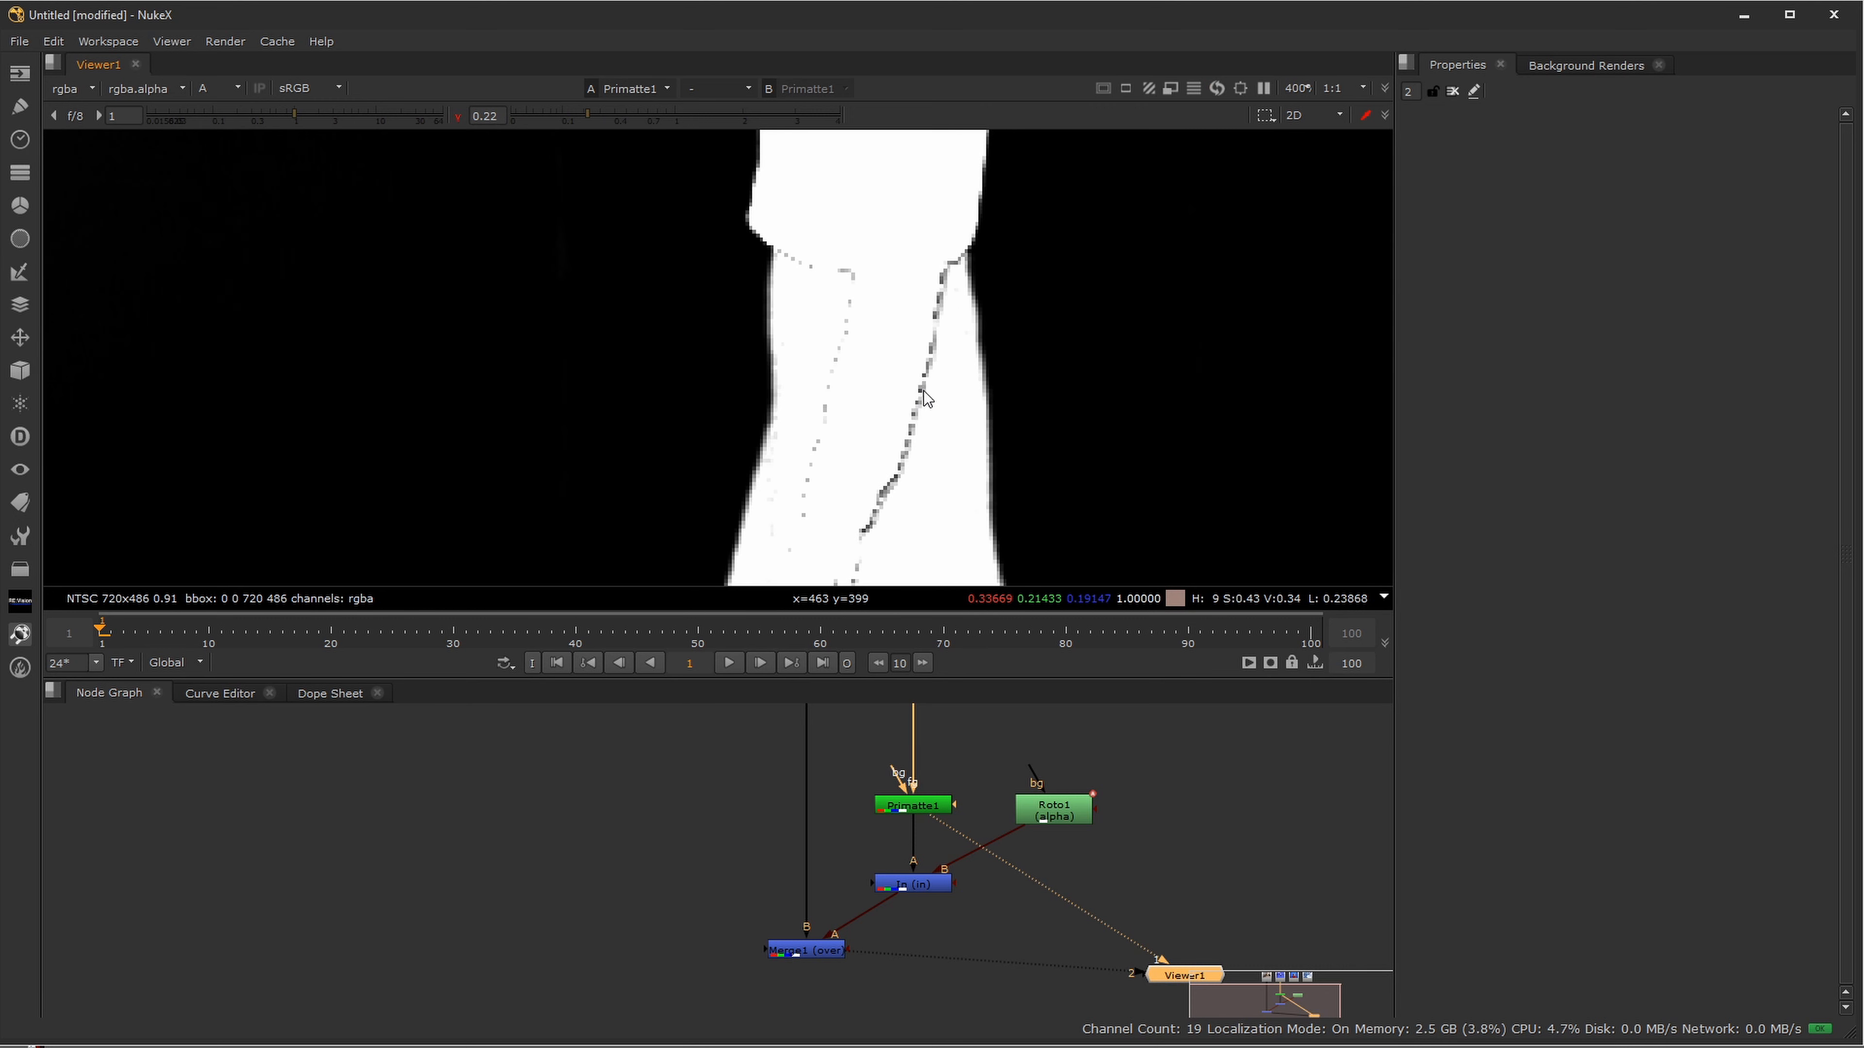
pyautogui.moveTo(866, 530); pyautogui.dragTo(869, 229)
pyautogui.moveTo(918, 382); pyautogui.dragTo(970, 172)
# - Reset the viewer gamma to 1 and examine Primatte1's matte and background noise from the legs up to the head
pyautogui.click(461, 117)
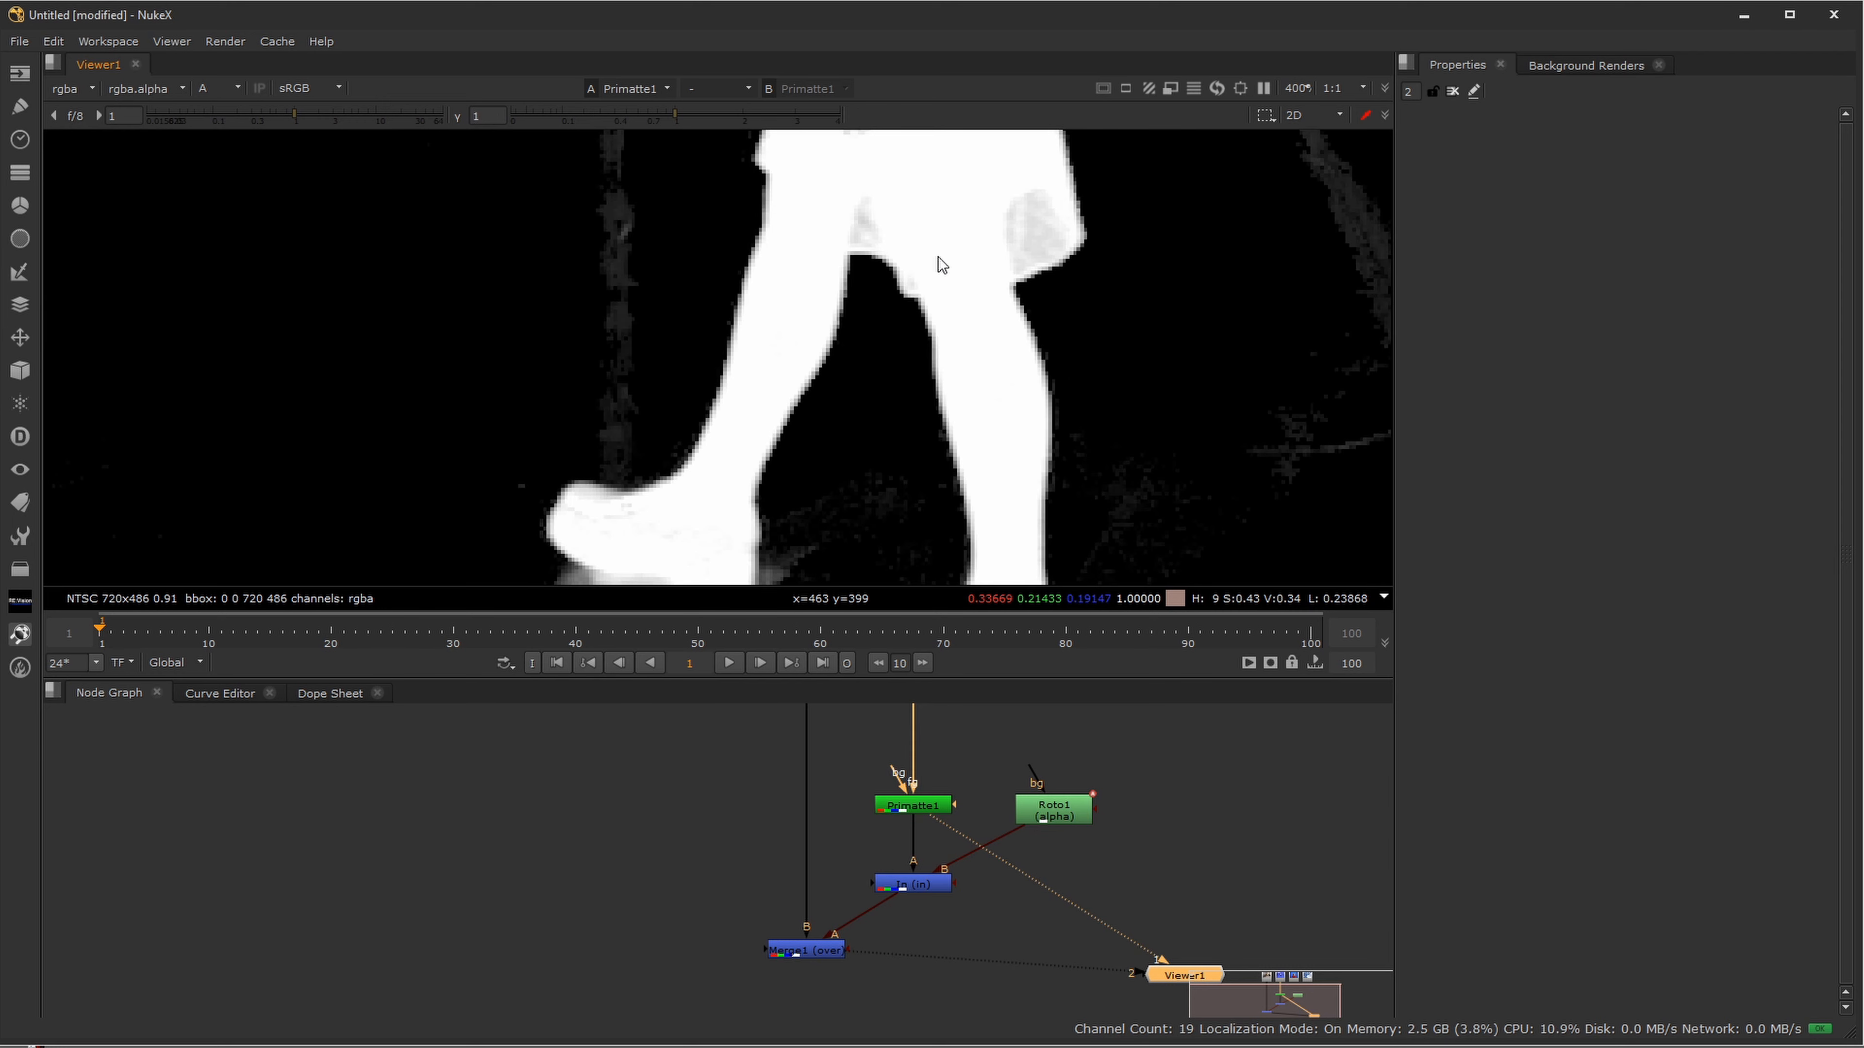
pyautogui.moveTo(937, 259); pyautogui.dragTo(944, 499)
pyautogui.moveTo(950, 290); pyautogui.dragTo(938, 474)
pyautogui.moveTo(933, 246); pyautogui.dragTo(927, 395)
pyautogui.moveTo(775, 225); pyautogui.dragTo(782, 489)
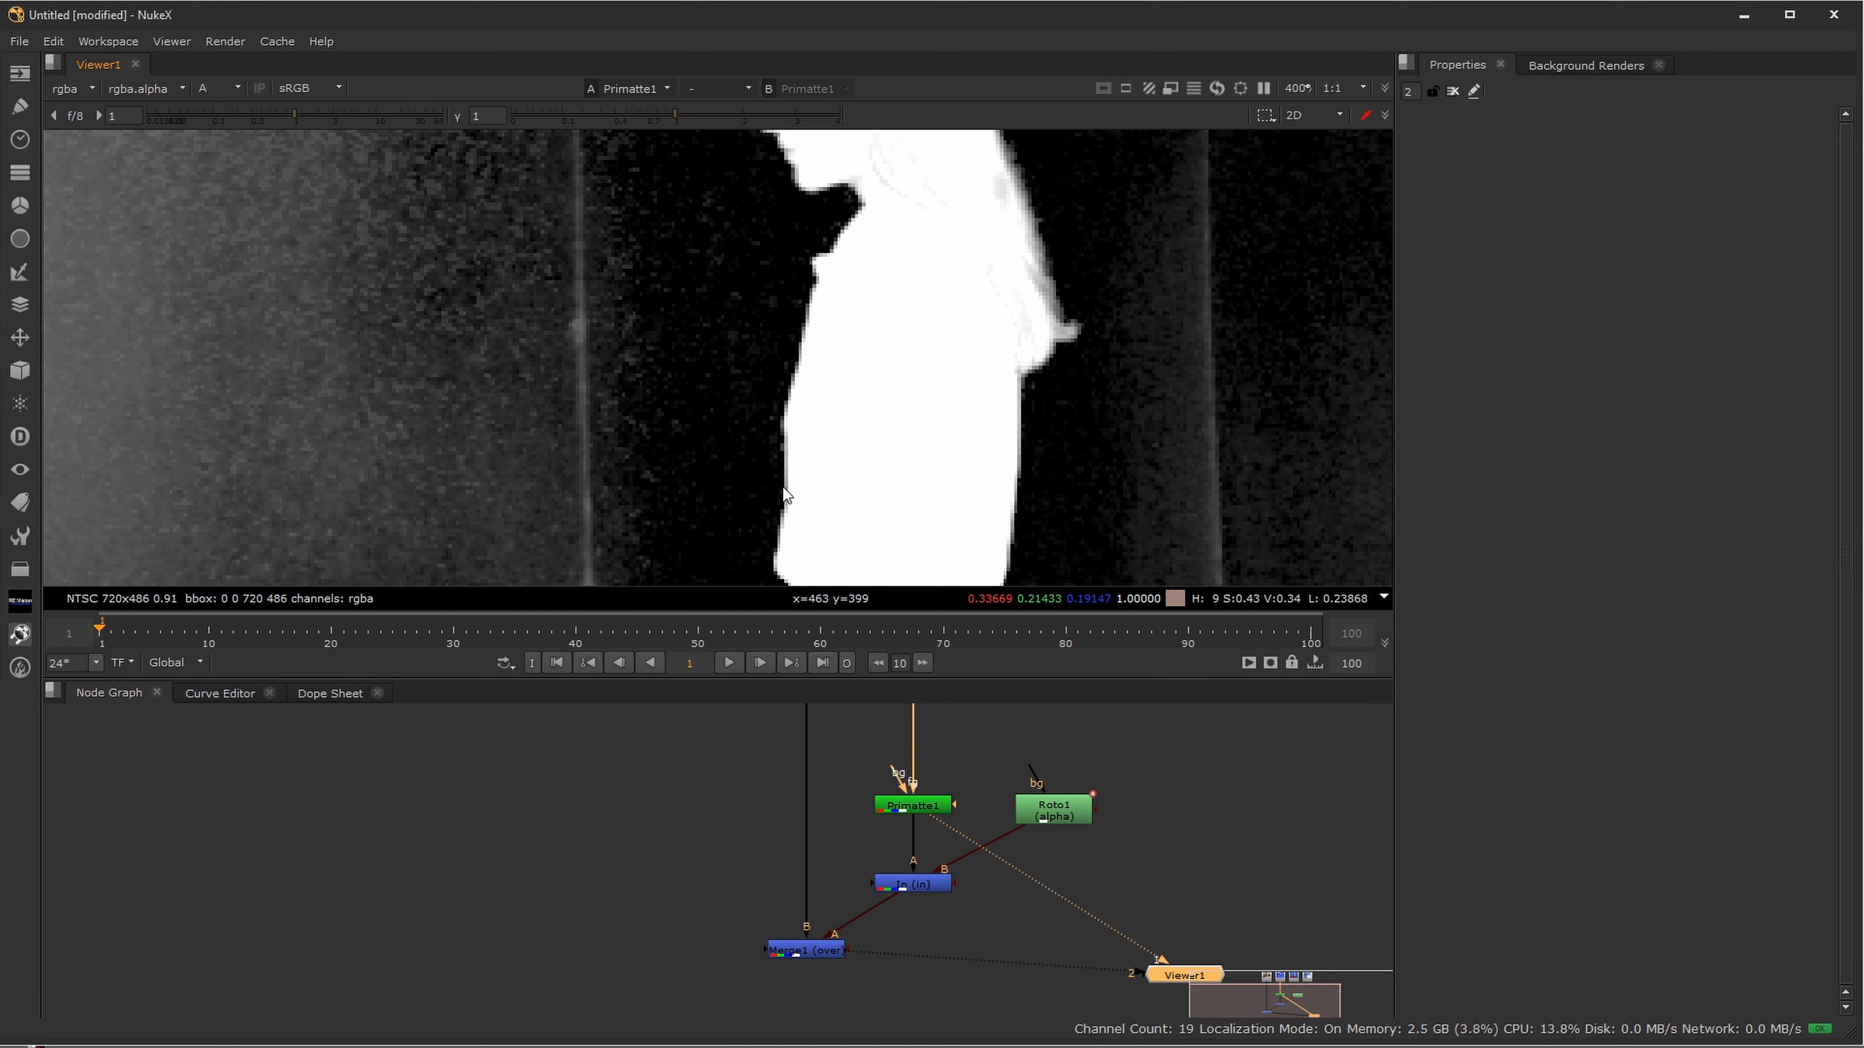
pyautogui.moveTo(913, 223)
pyautogui.mouseDown()
pyautogui.moveTo(910, 456)
pyautogui.moveTo(912, 204)
pyautogui.mouseUp()
pyautogui.moveTo(926, 421); pyautogui.dragTo(918, 221)
pyautogui.moveTo(913, 433); pyautogui.dragTo(910, 202)
pyautogui.moveTo(914, 463); pyautogui.dragTo(921, 196)
# - Lower the viewer gamma to 0.026 and set Primatte1's operation to Clean FG Noise
pyautogui.moveTo(675, 116); pyautogui.dragTo(538, 116)
pyautogui.doubleClick(918, 806)
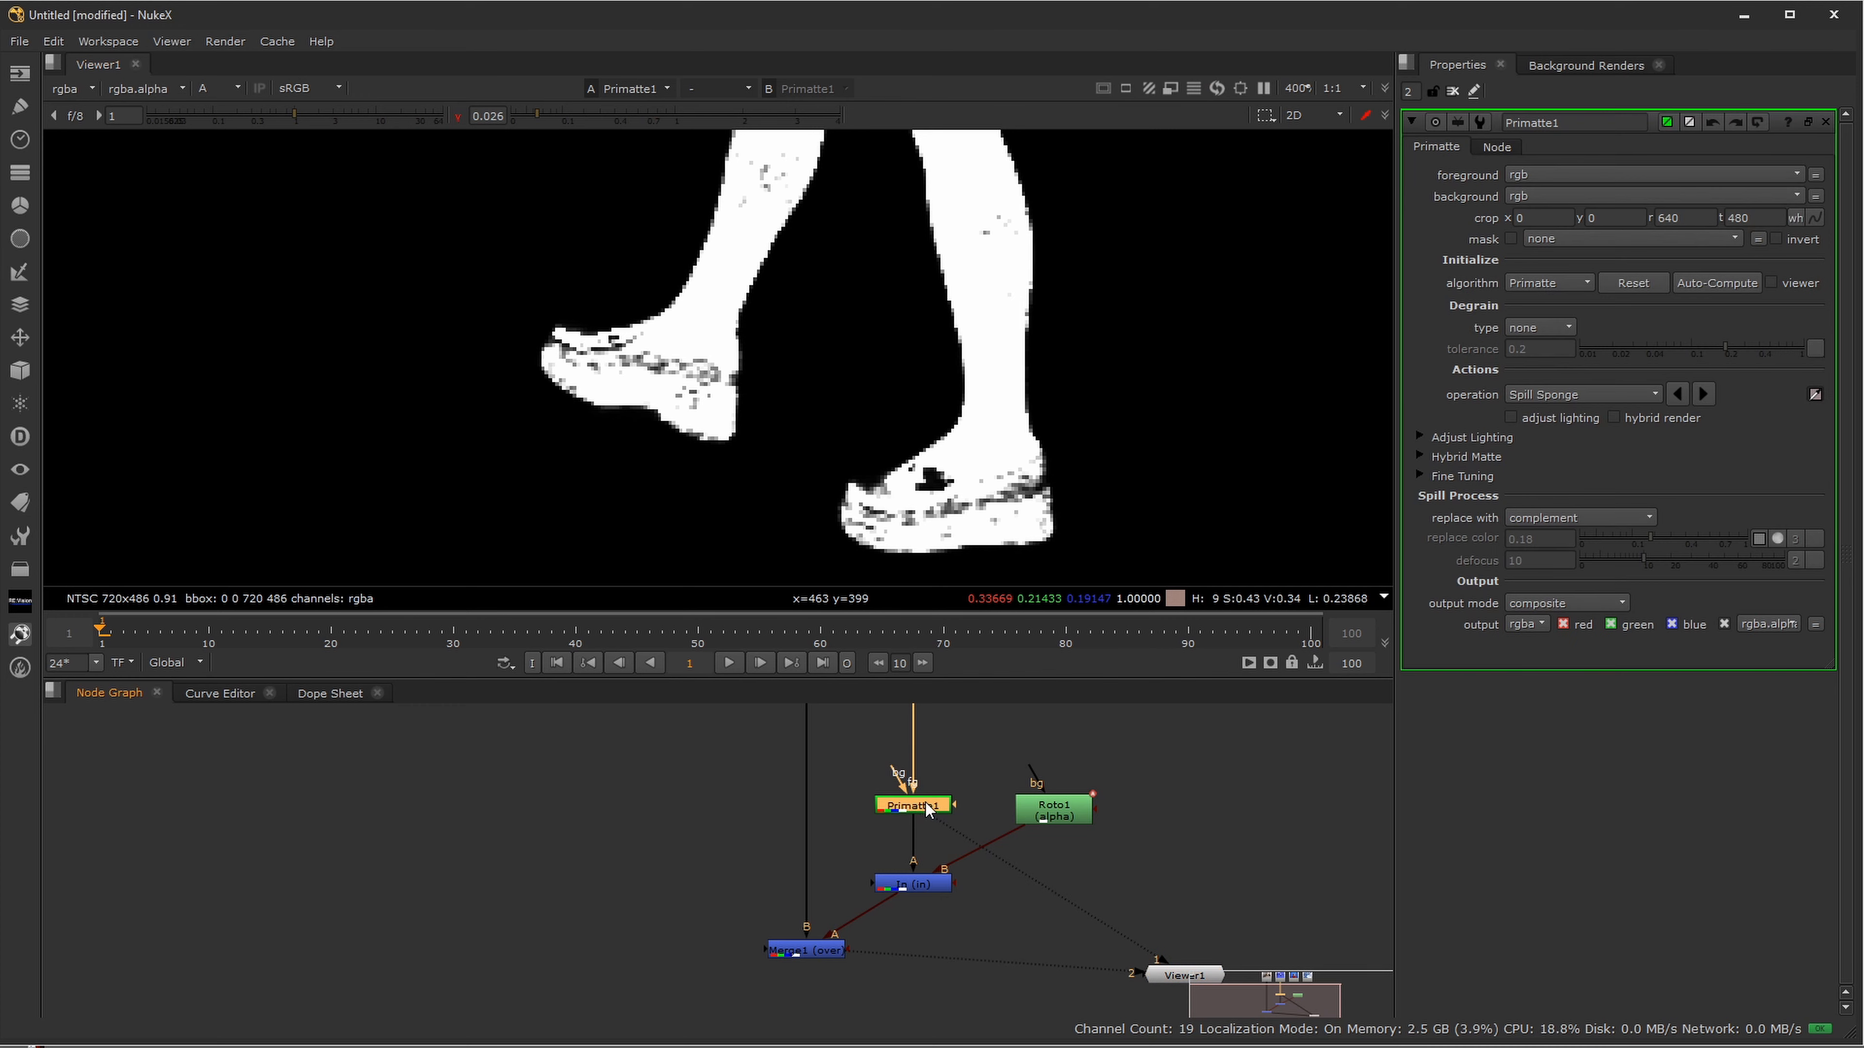
pyautogui.click(1539, 396)
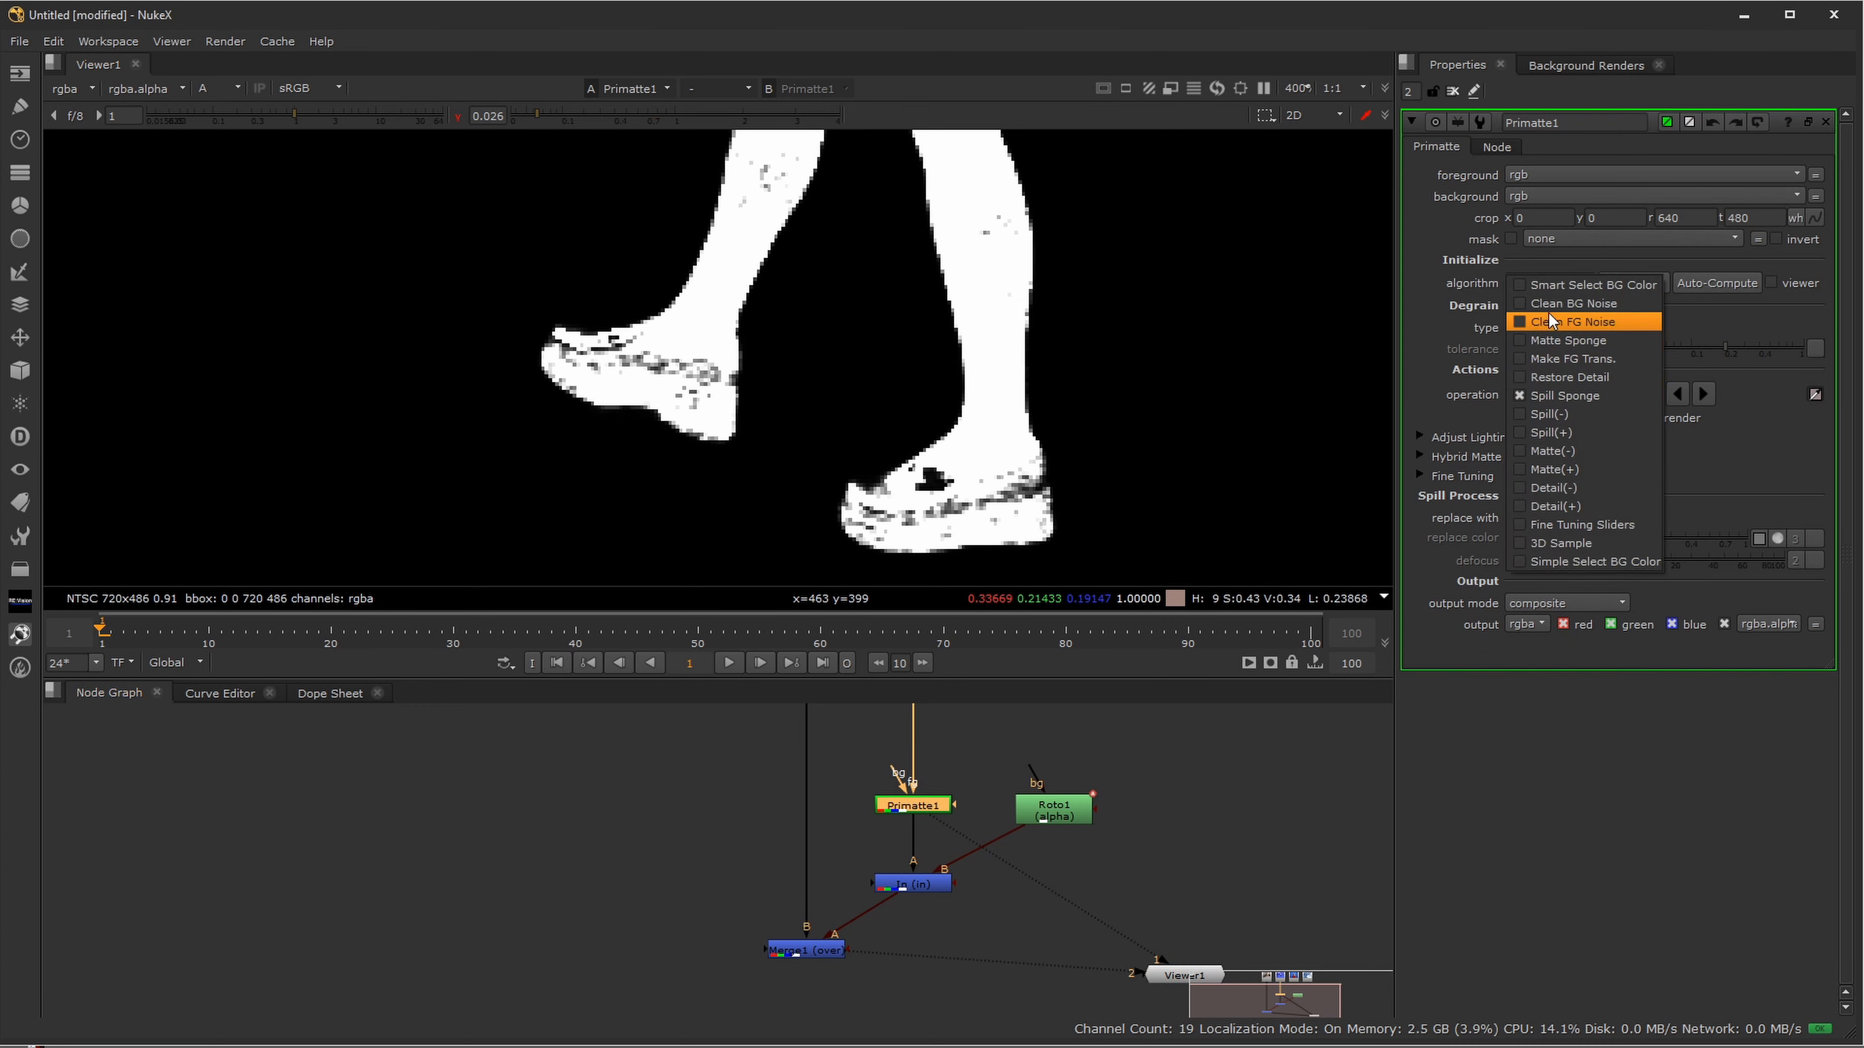
pyautogui.click(1598, 324)
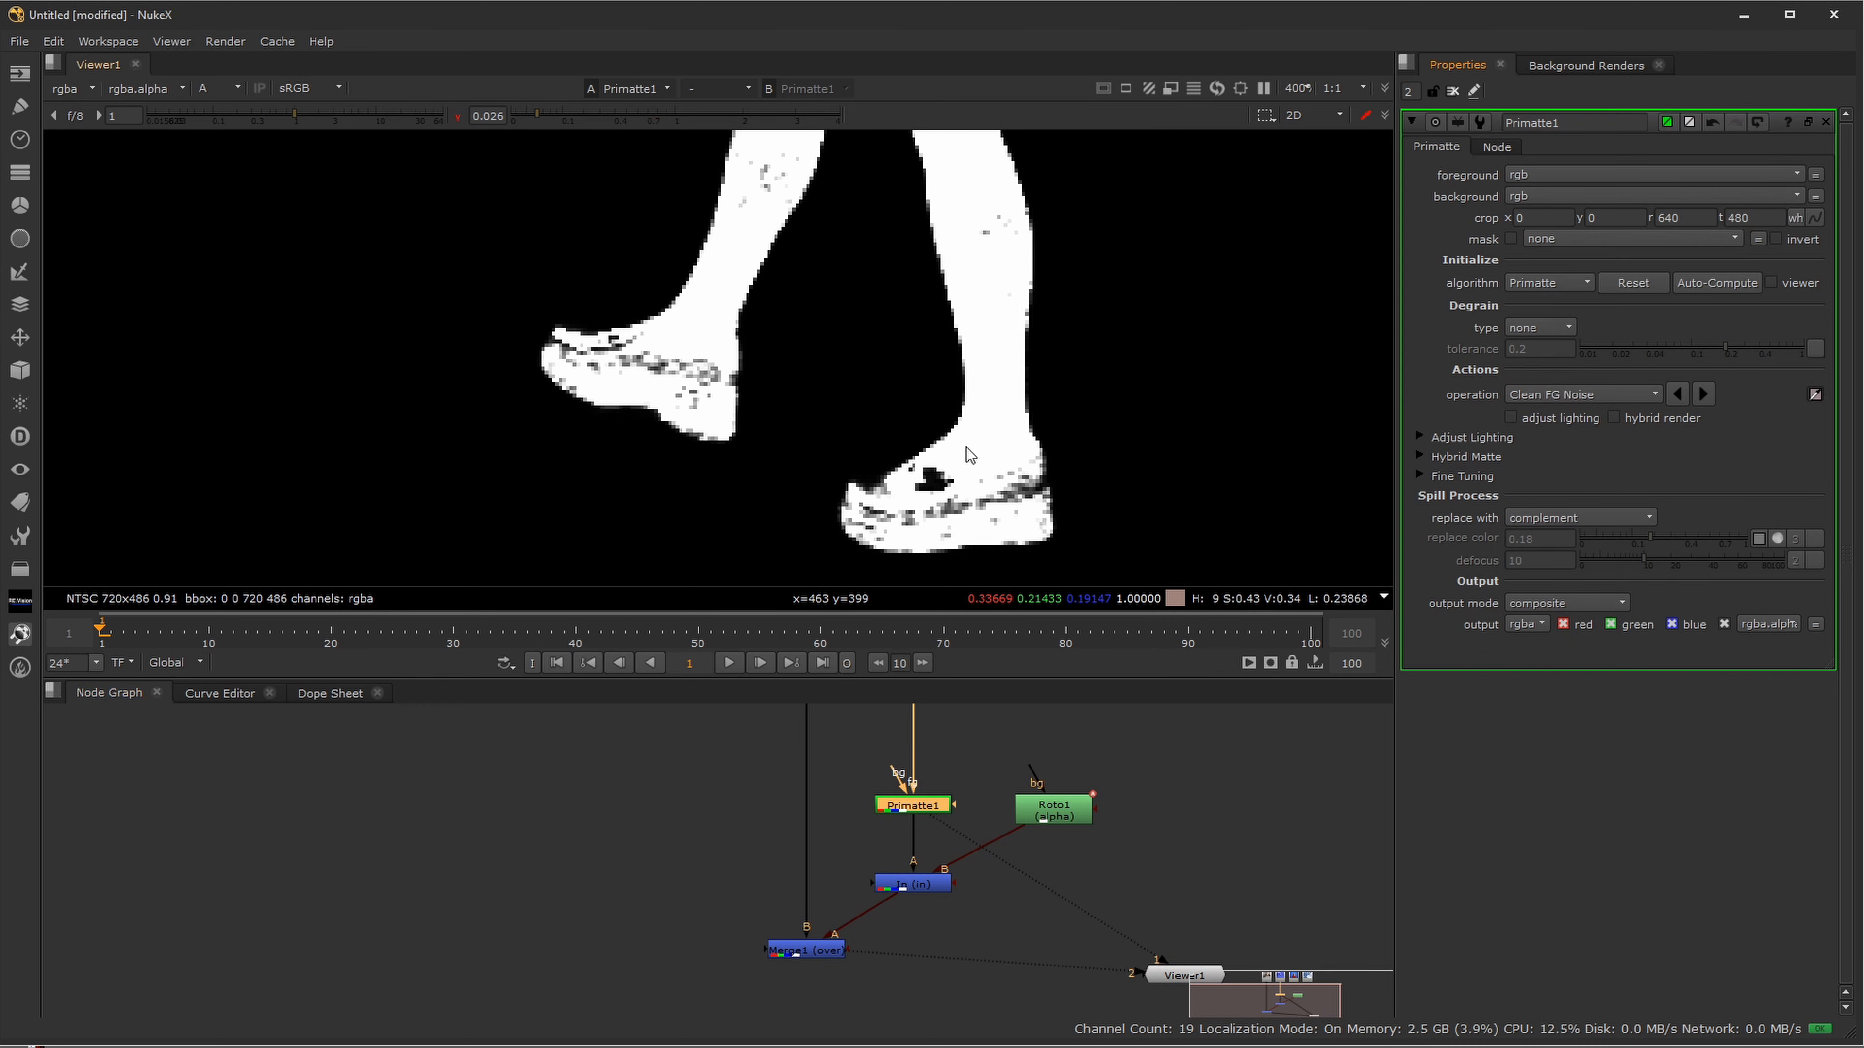
# - Sample the dark holes in the front shoe's matte with Clean FG Noise to fill the legs and shoes
pyautogui.moveTo(845, 366); pyautogui.dragTo(840, 459)
pyautogui.moveTo(780, 258); pyautogui.dragTo(814, 444)
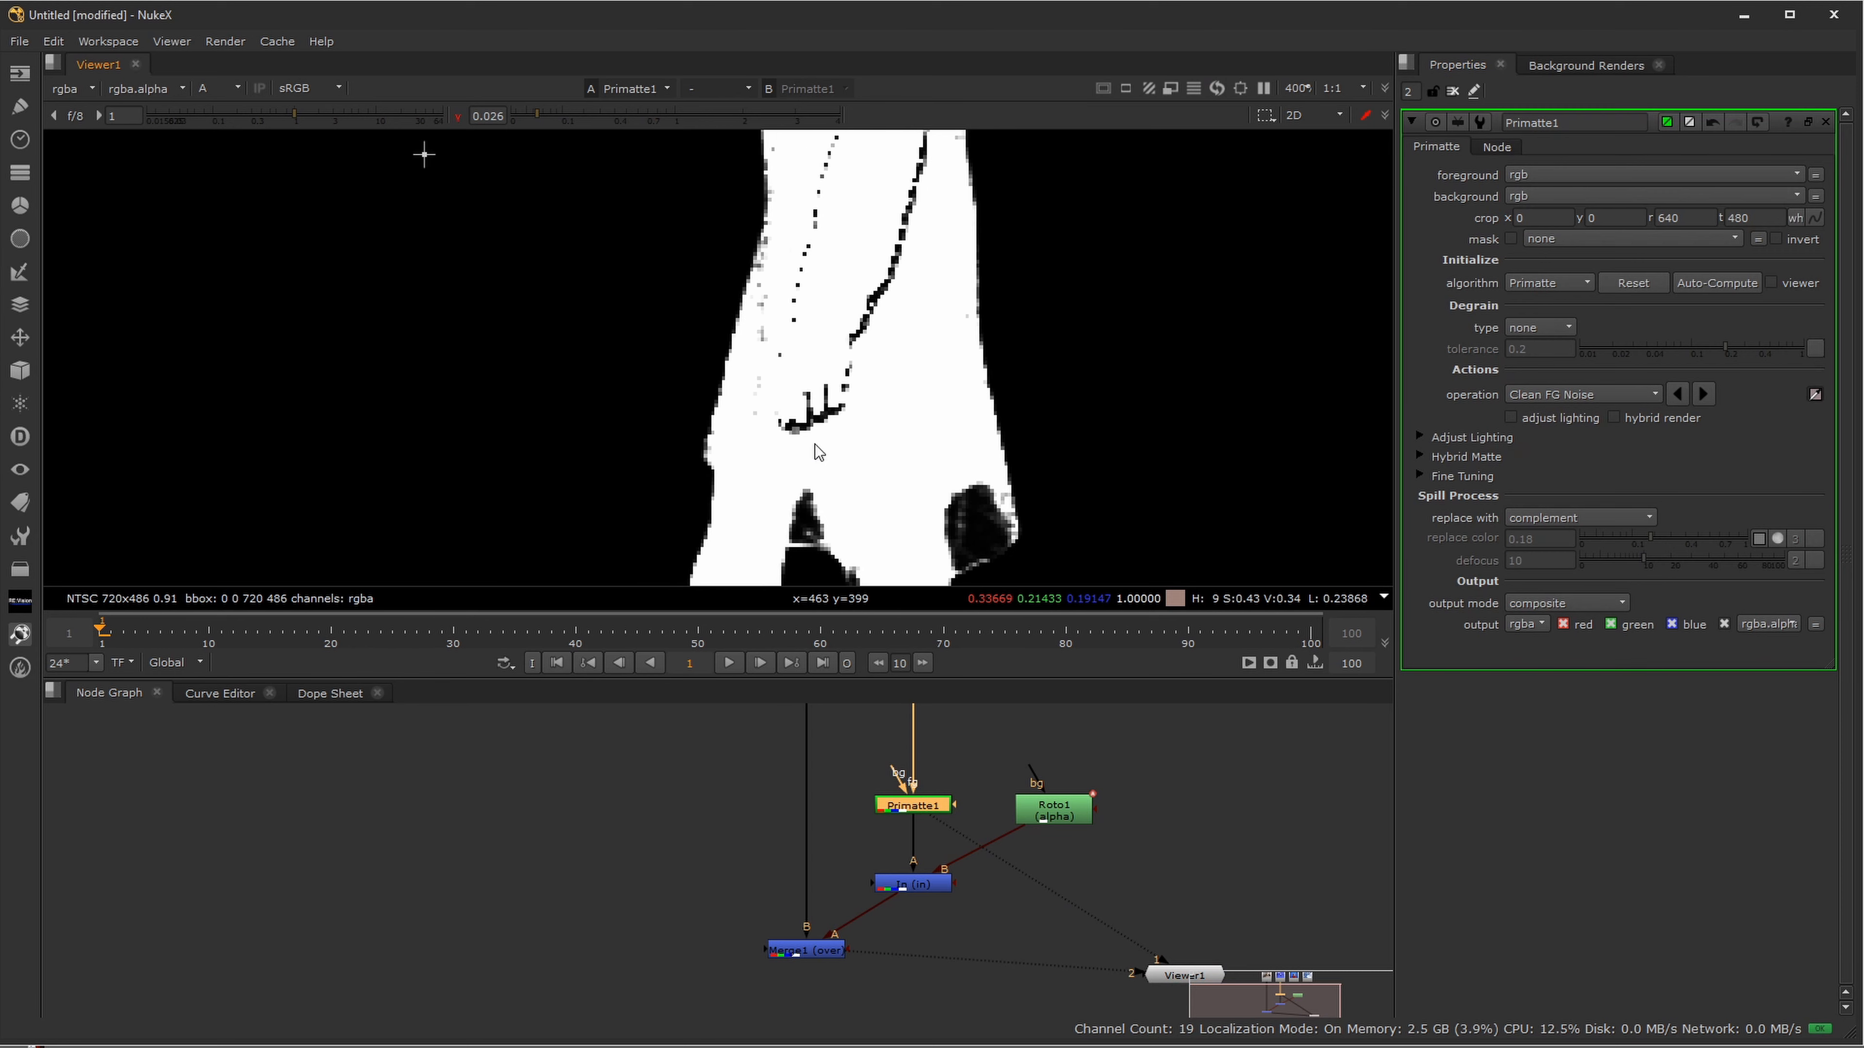
pyautogui.moveTo(893, 493); pyautogui.dragTo(834, 51)
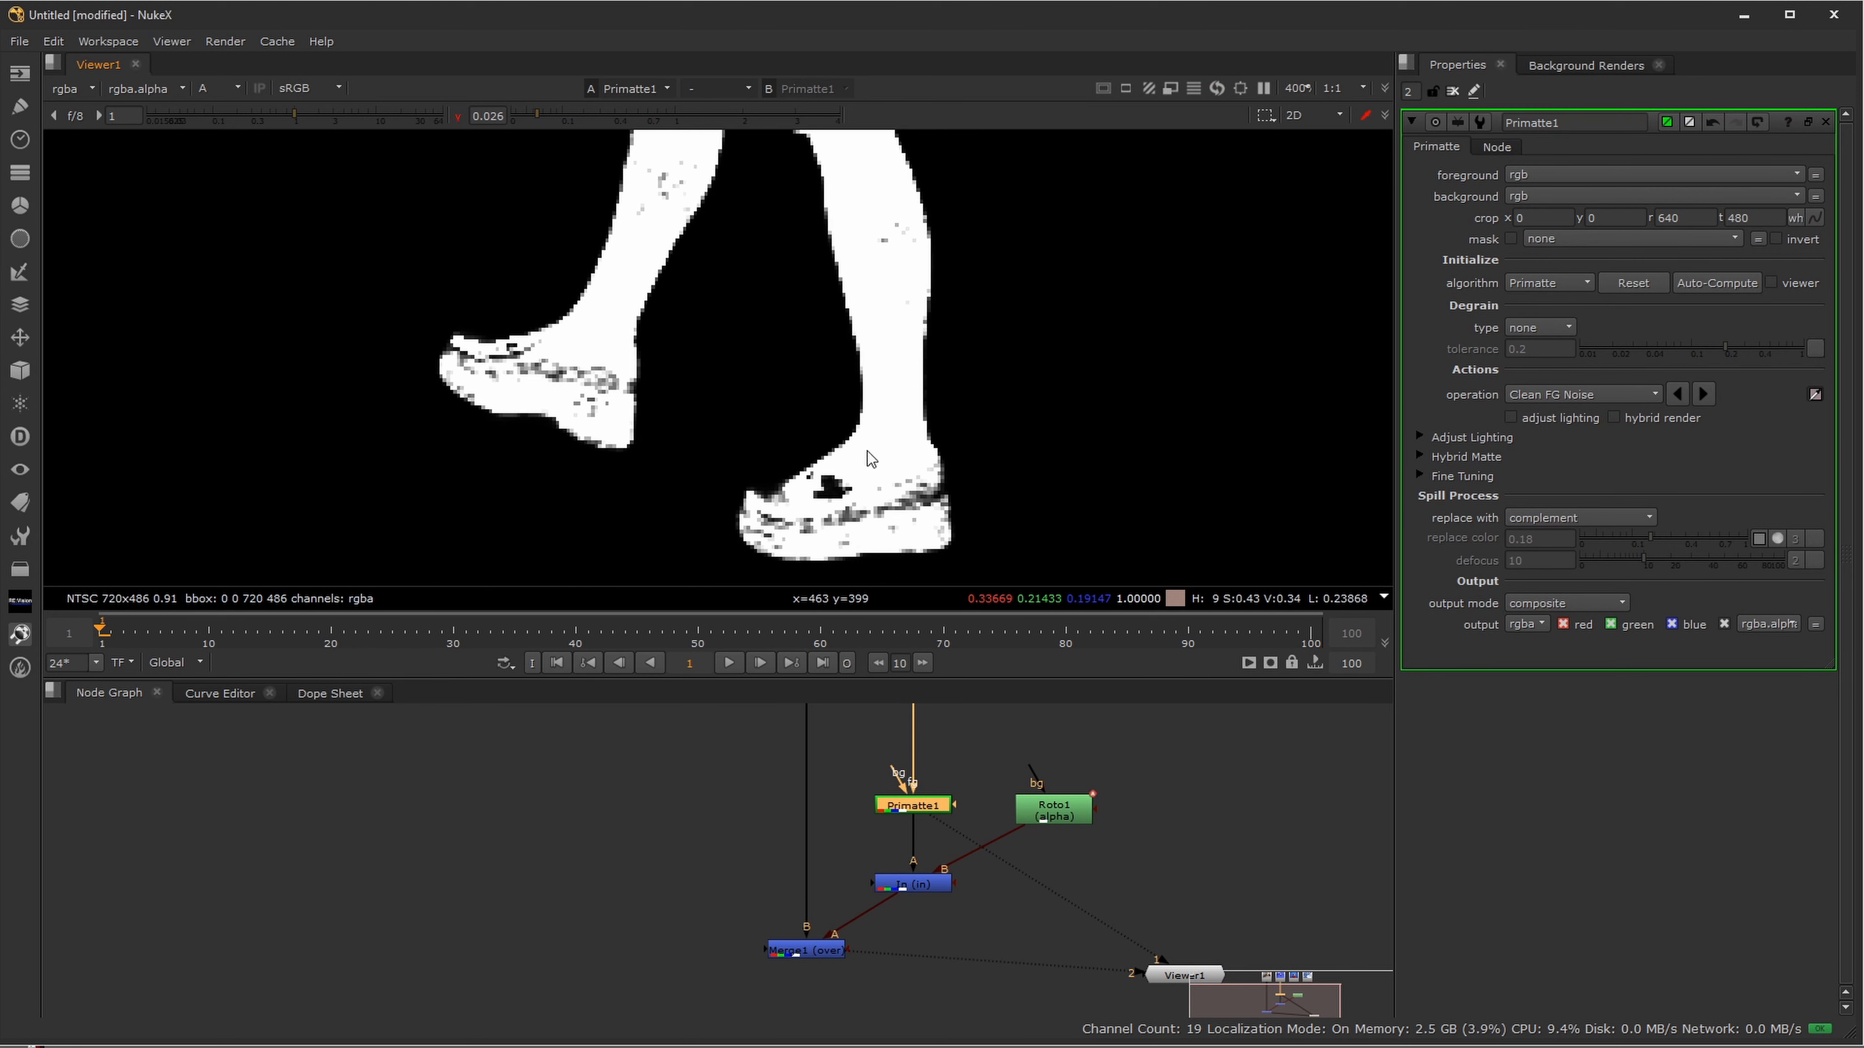
pyautogui.keyDown('ctrl'); pyautogui.click(918, 497); pyautogui.keyUp('ctrl')
pyautogui.keyDown('ctrl'); pyautogui.click(830, 489); pyautogui.keyUp('ctrl')
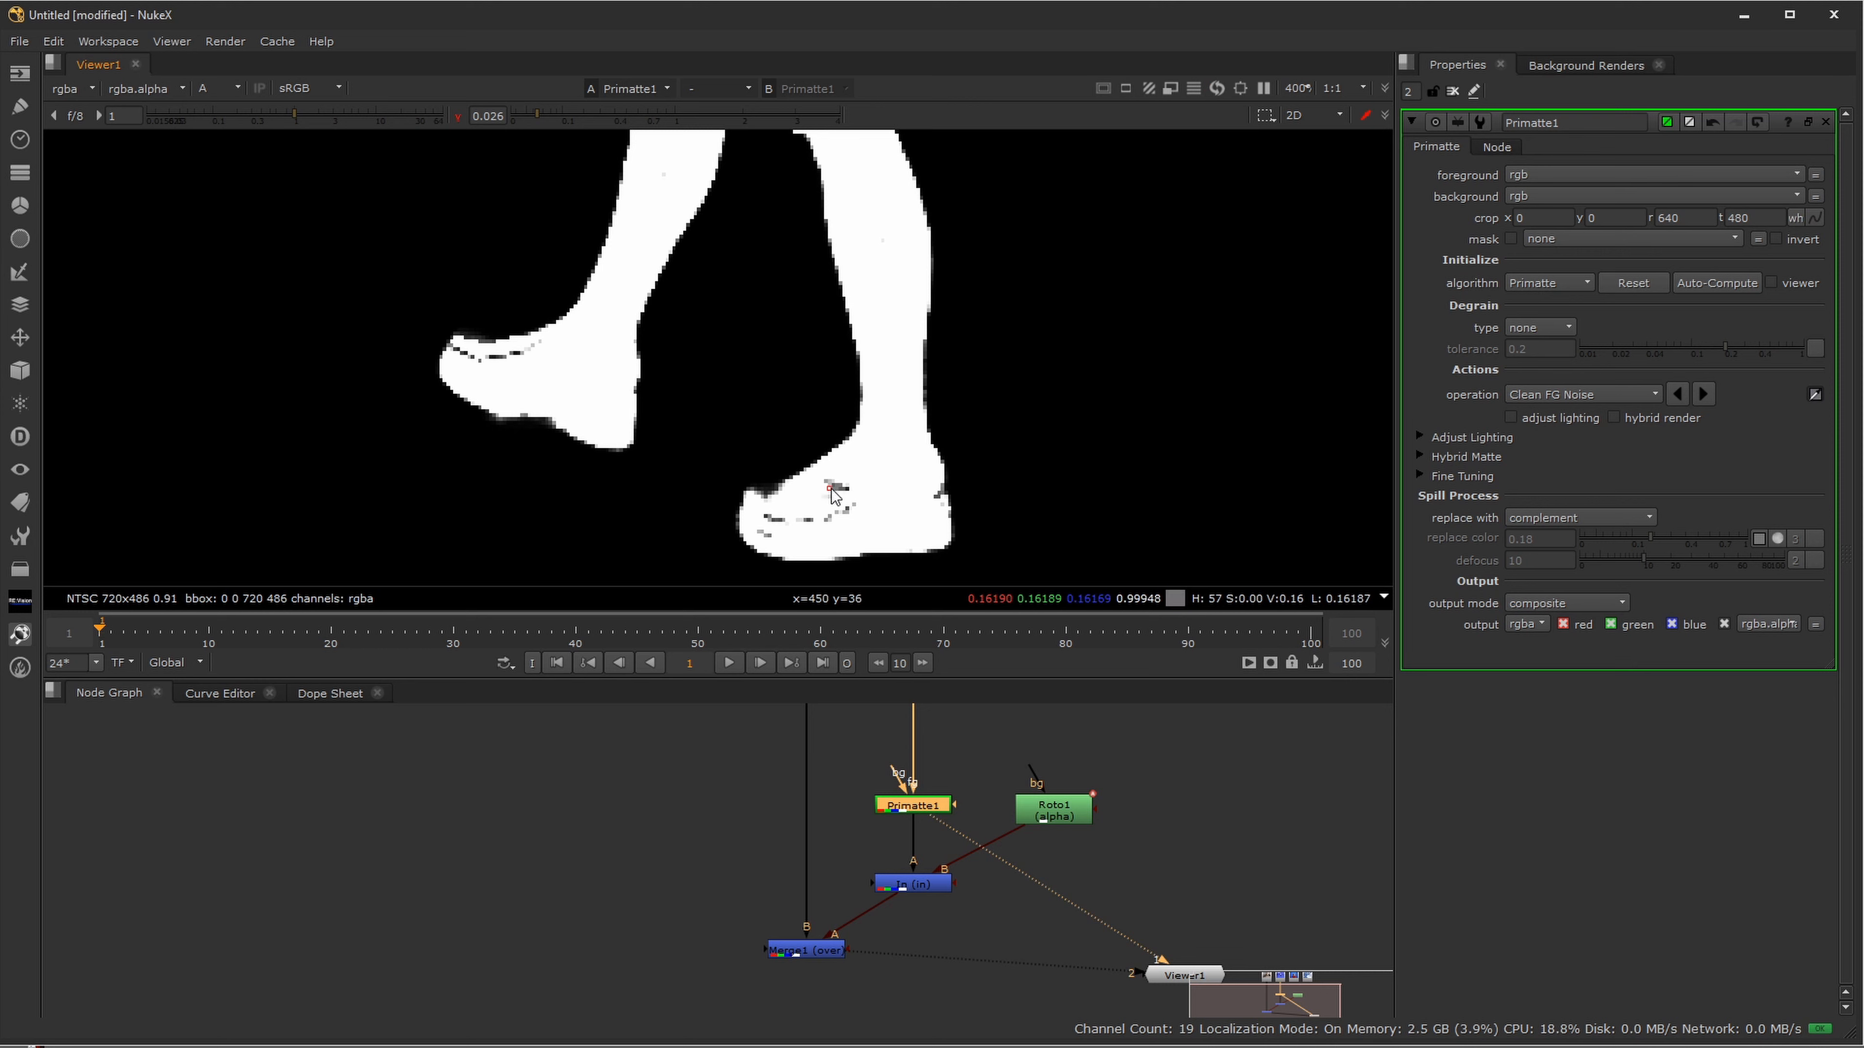
pyautogui.keyDown('ctrl'); pyautogui.click(777, 517); pyautogui.keyUp('ctrl')
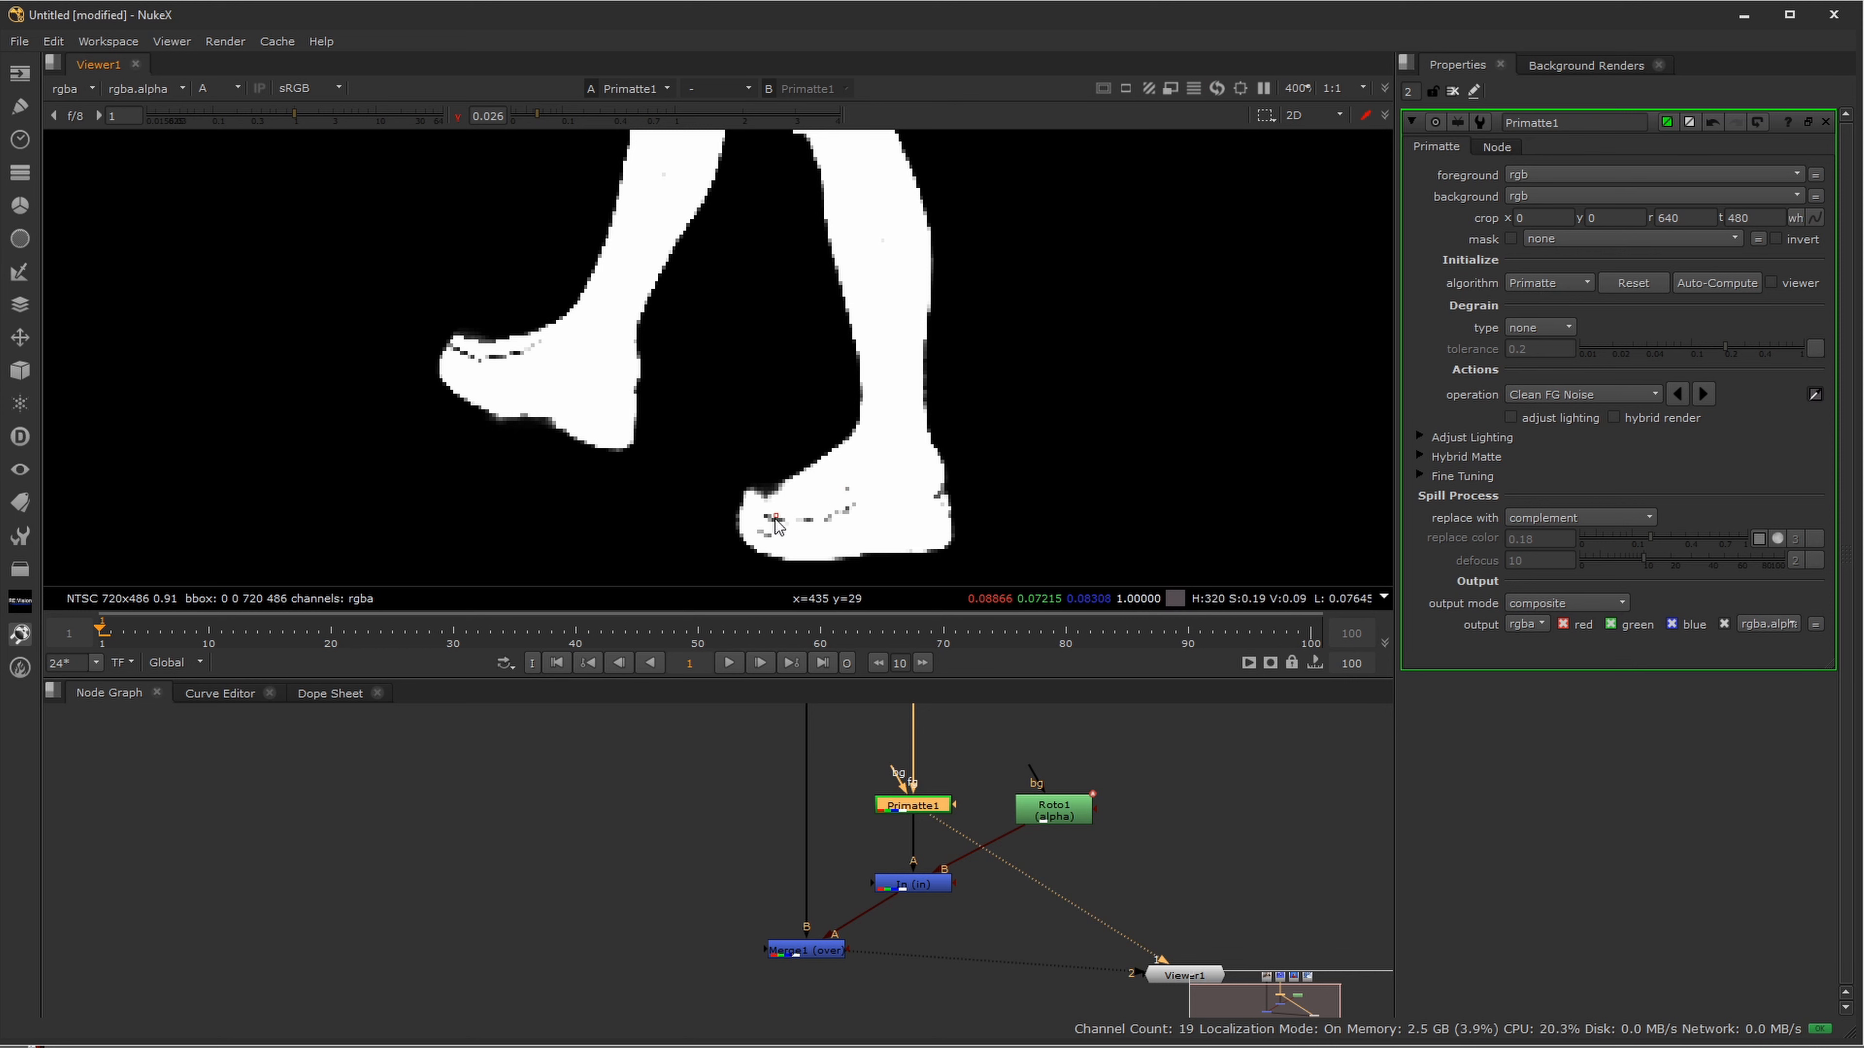
pyautogui.keyDown('ctrl'); pyautogui.click(773, 516); pyautogui.keyUp('ctrl')
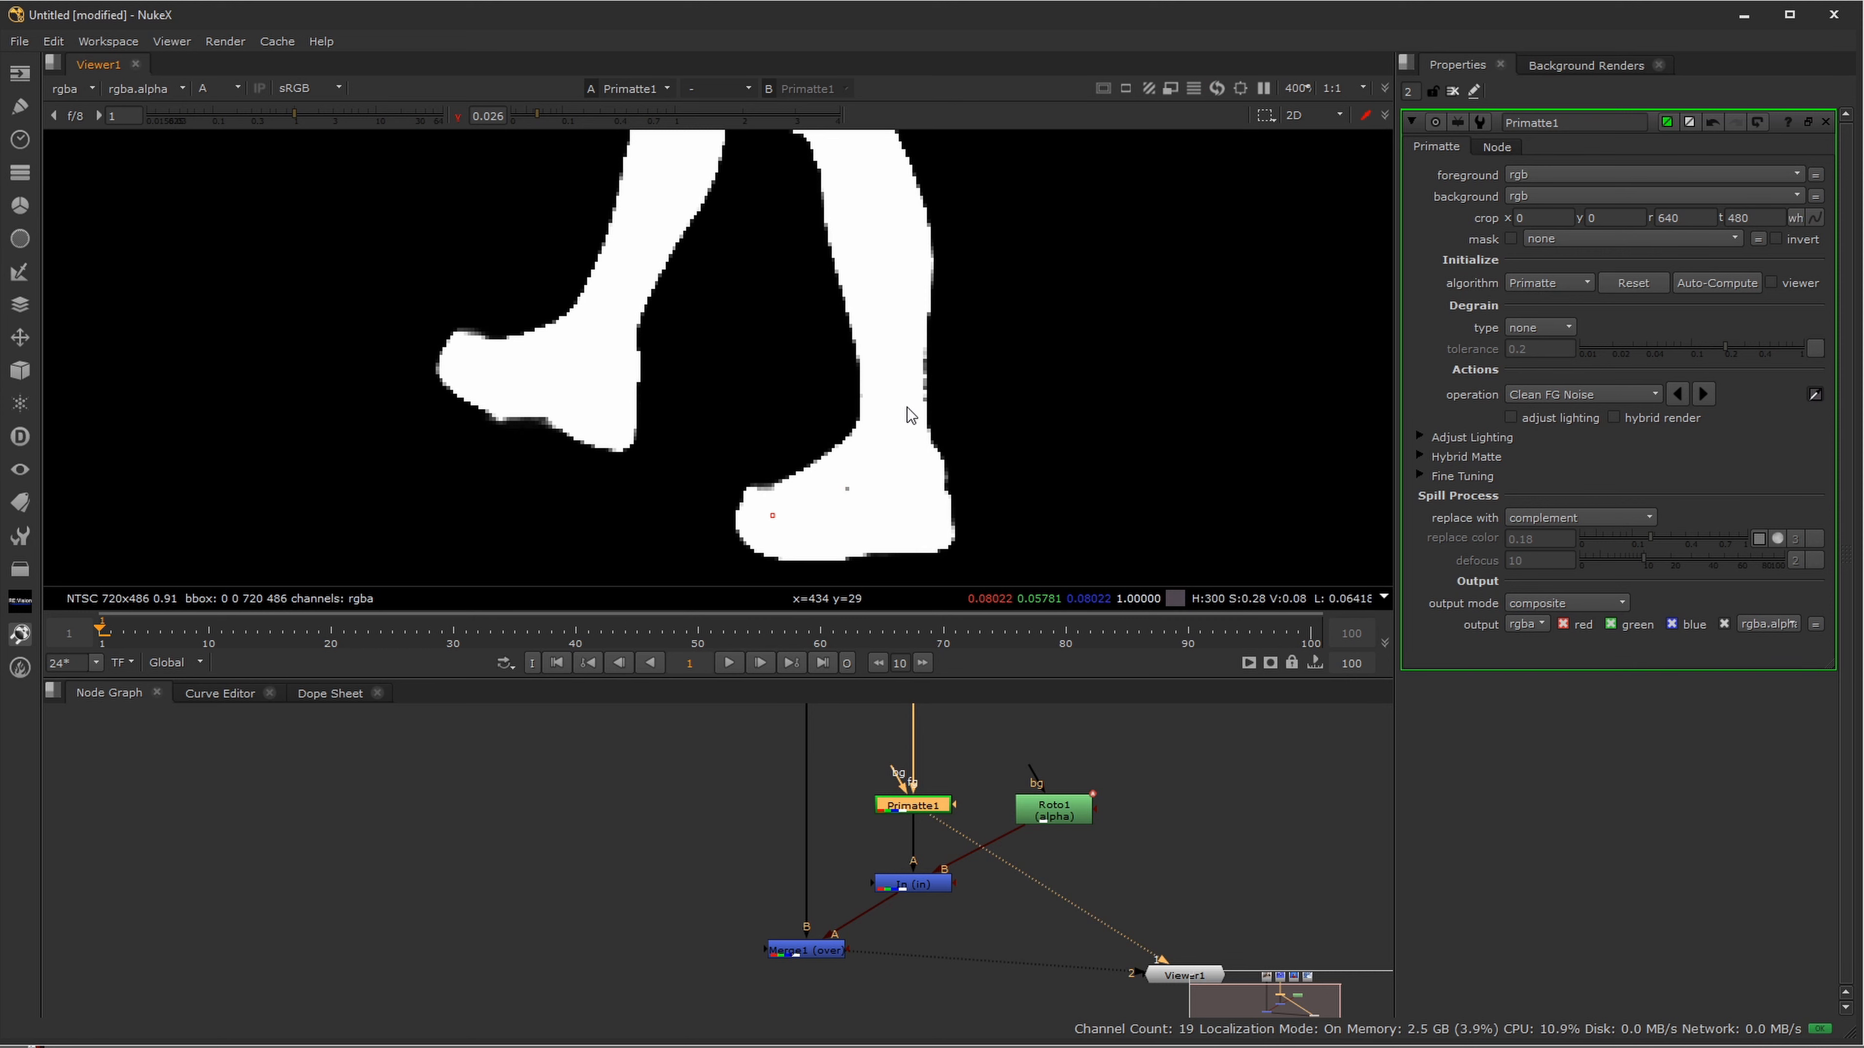
# - Check the cleaned matte from the legs up to the head, and reset the viewer gamma to 1
pyautogui.moveTo(984, 252); pyautogui.dragTo(946, 580)
pyautogui.moveTo(862, 272); pyautogui.dragTo(815, 445)
pyautogui.moveTo(810, 213); pyautogui.dragTo(831, 444)
pyautogui.moveTo(851, 258); pyautogui.dragTo(861, 444)
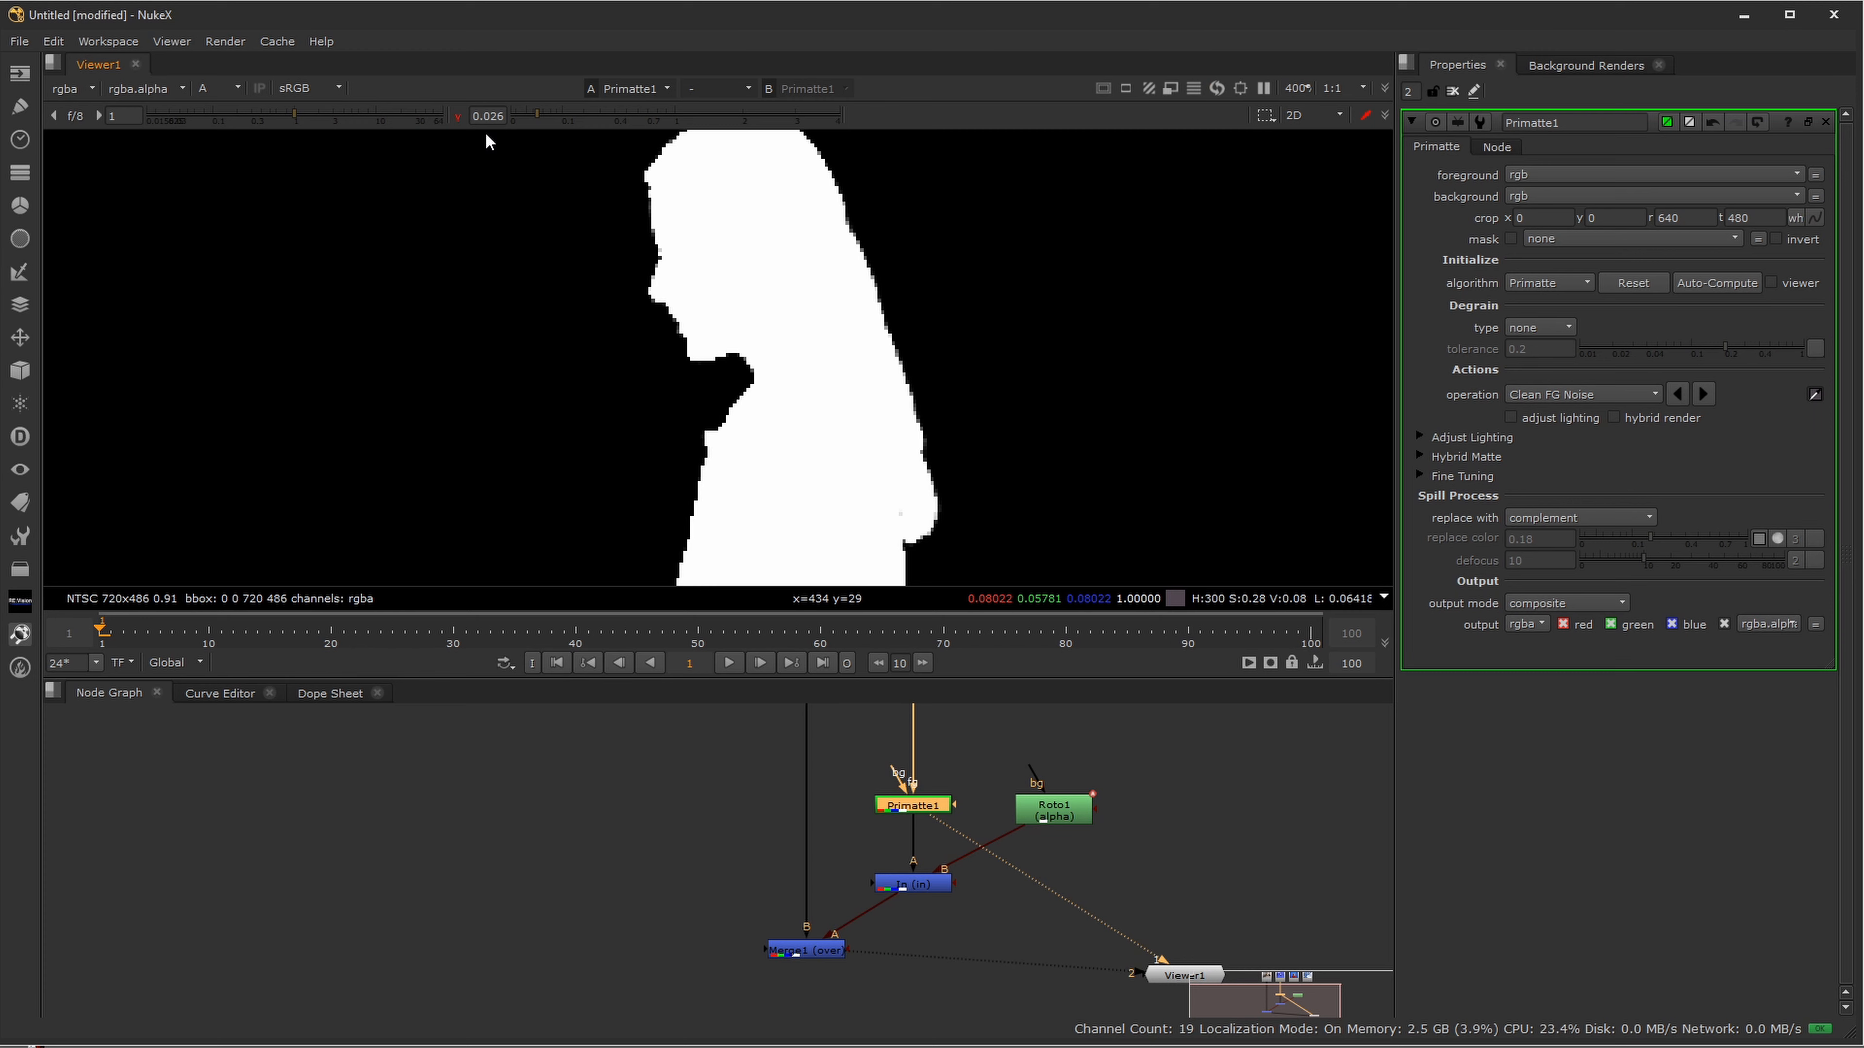
pyautogui.click(457, 118)
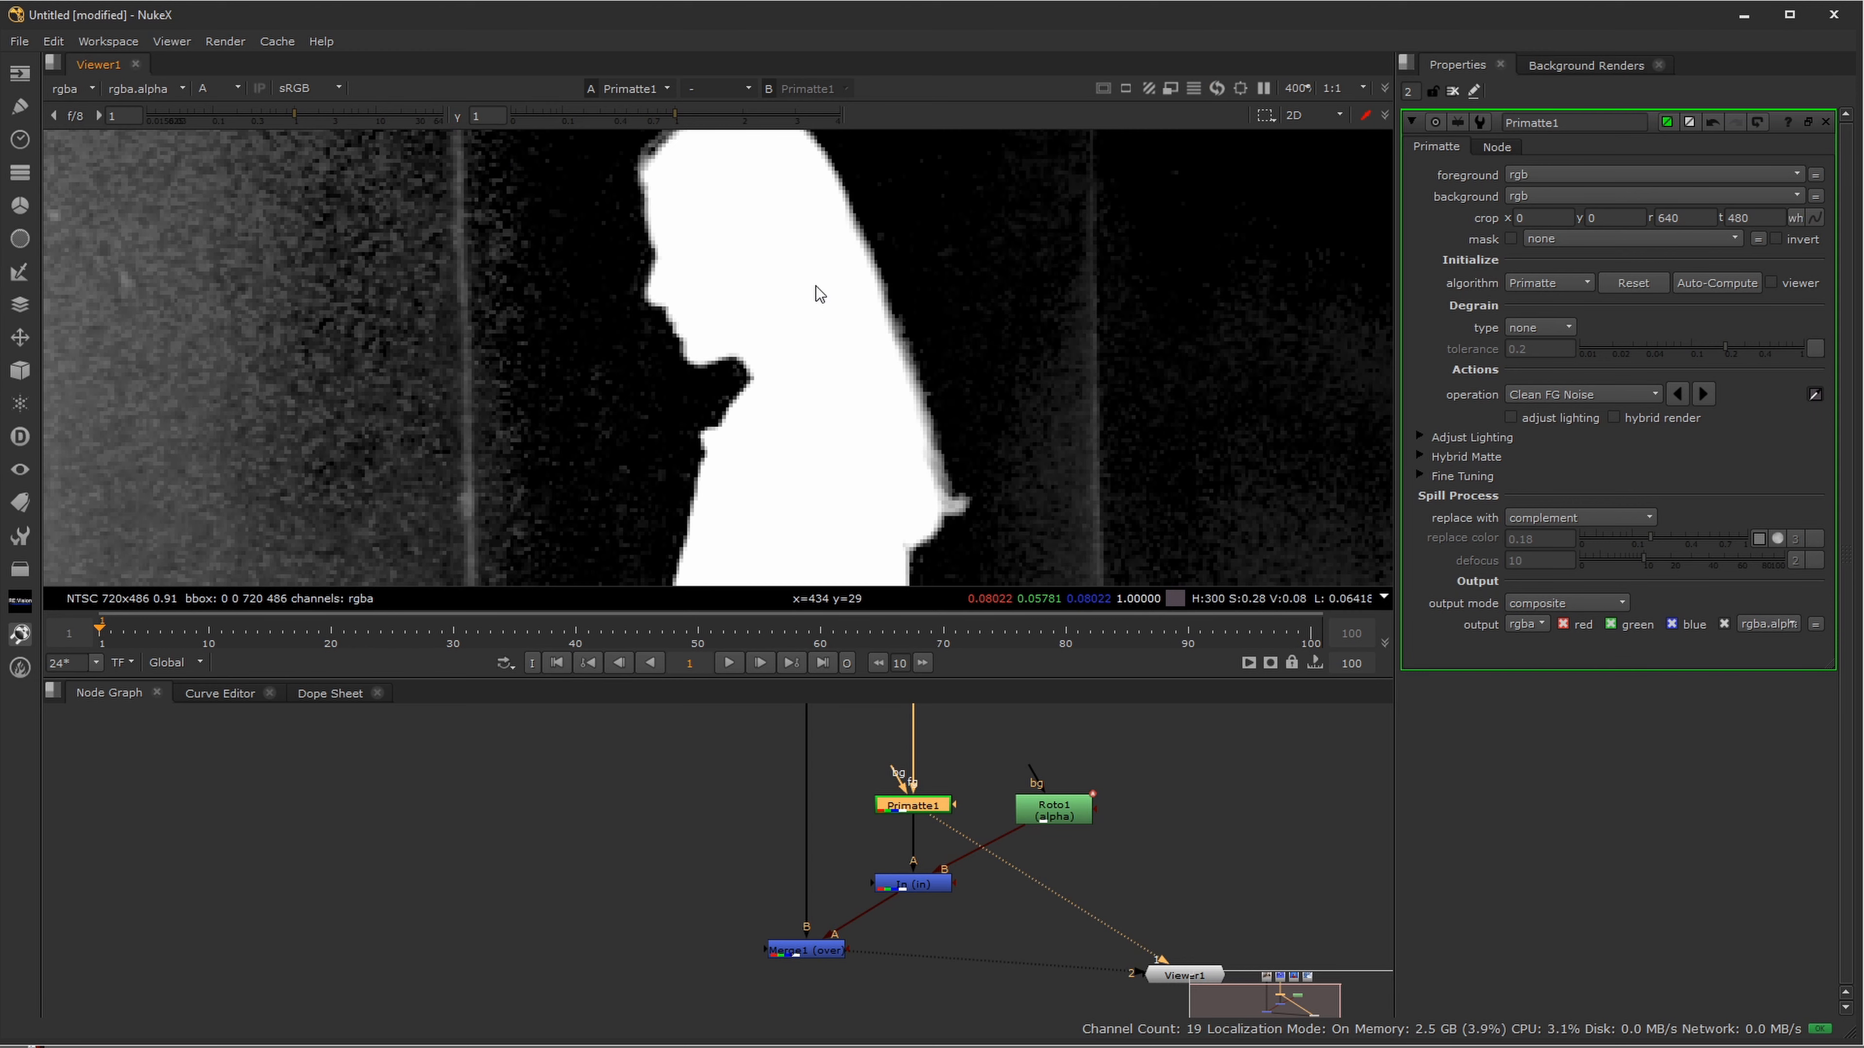
pyautogui.press('space')
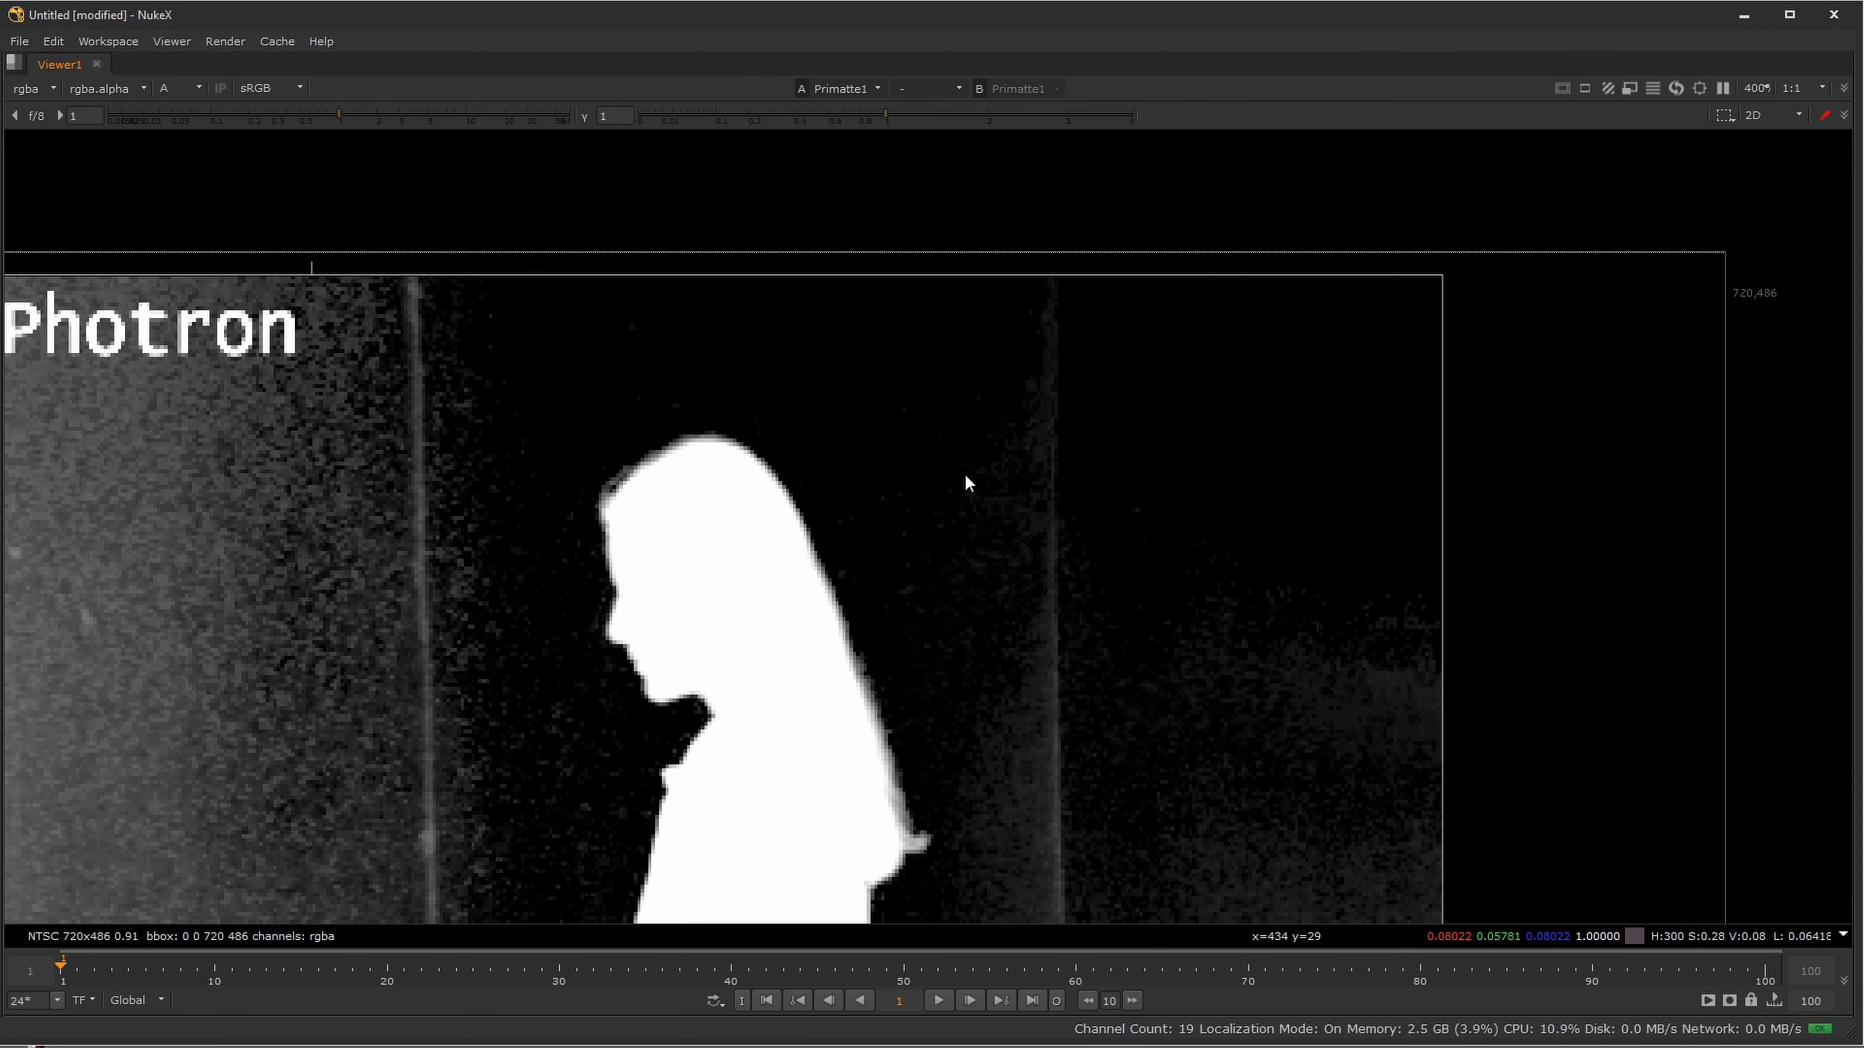
pyautogui.press('space')
# - View the Merge1 composite in full colour in a maximized viewer and examine the woman from head to shoes
pyautogui.click(799, 948)
pyautogui.press('1')
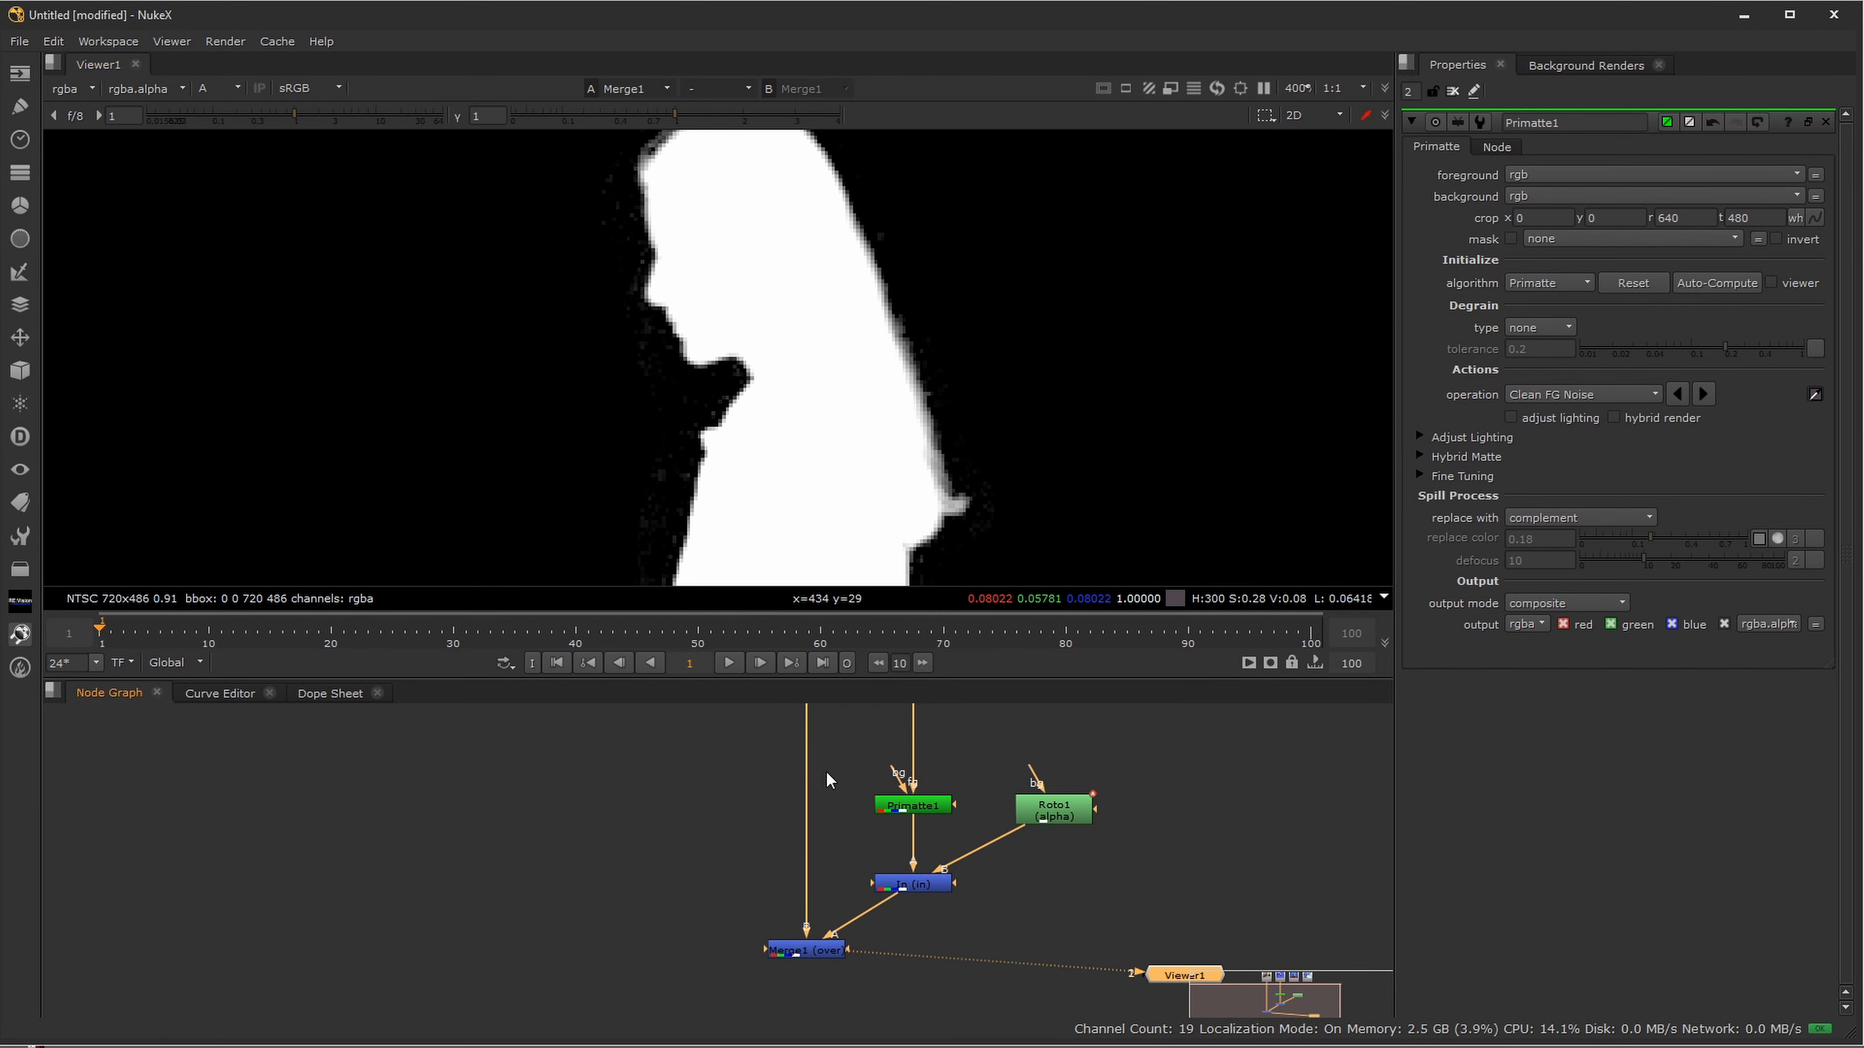
pyautogui.press('space')
pyautogui.press('a')
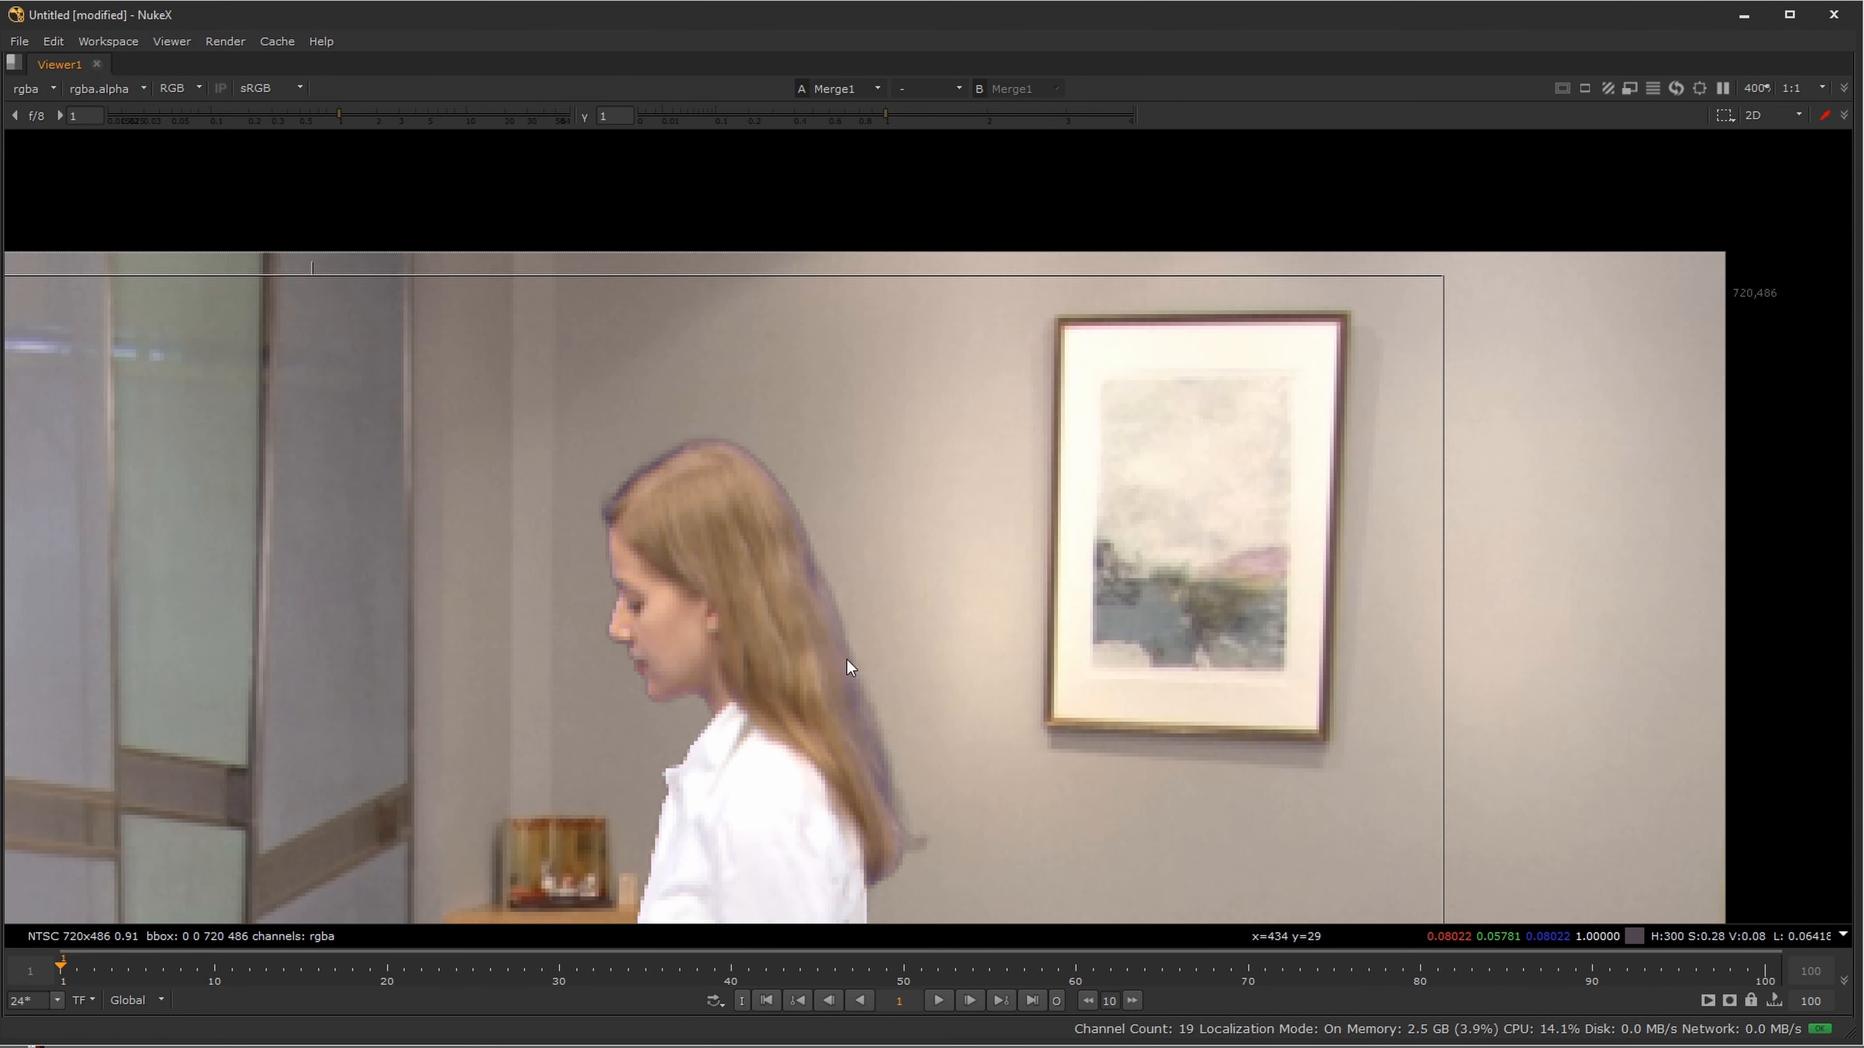
pyautogui.press('a')
pyautogui.press('a')
pyautogui.scroll(5, 841, 675)
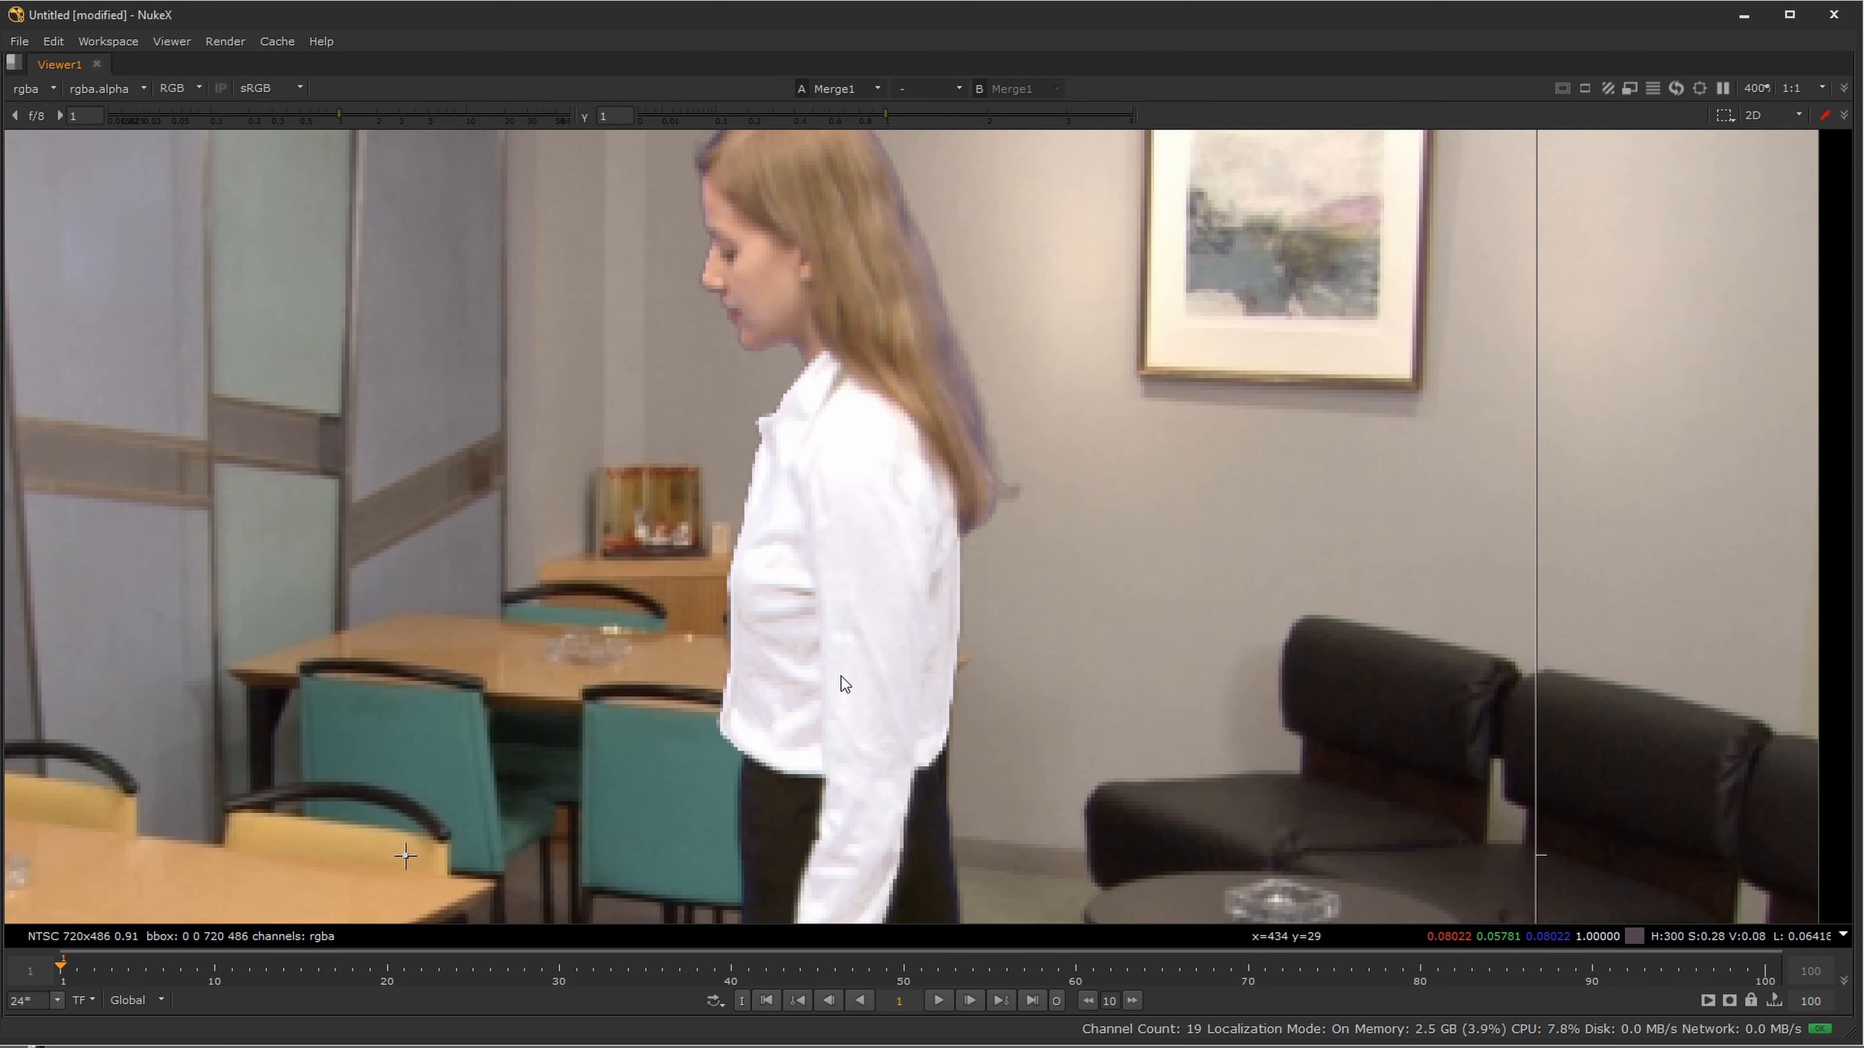
pyautogui.moveTo(884, 636); pyautogui.dragTo(897, 397)
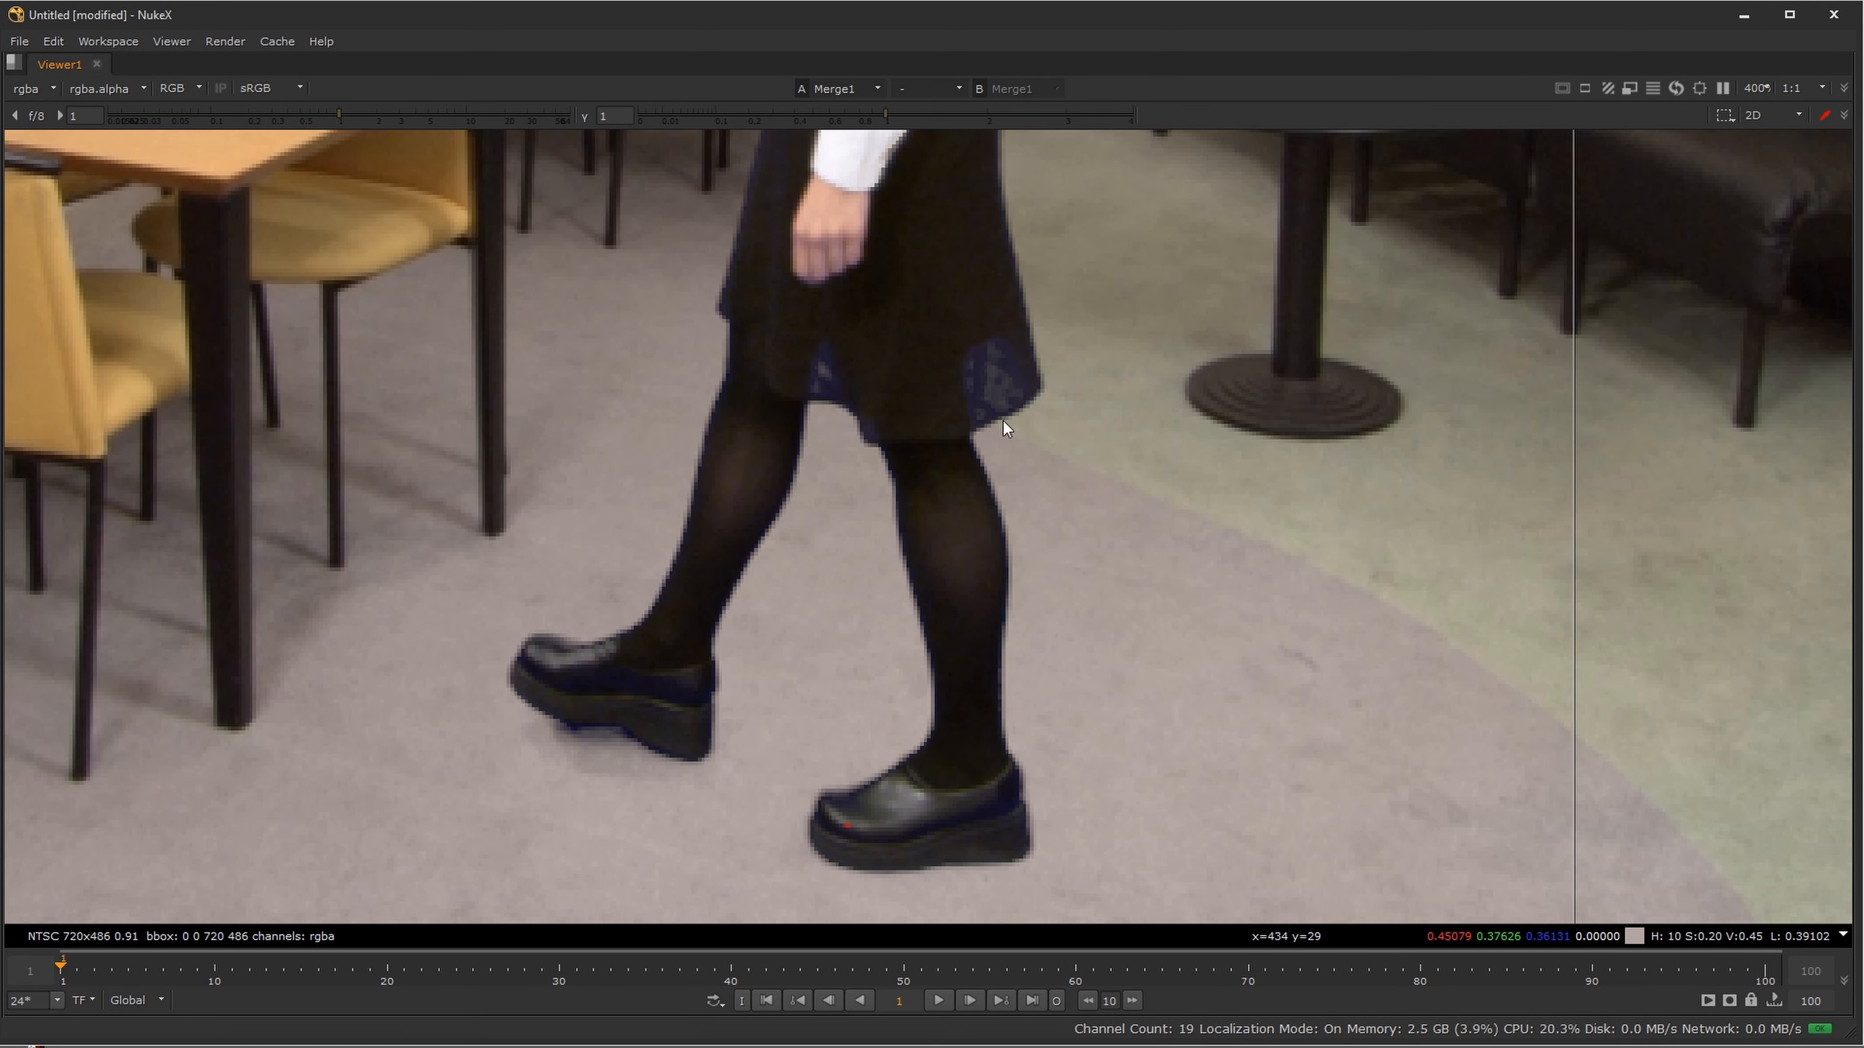
# - Examine the composite's hair, sleeve, skirt hem and shoe edges for remaining blue spill
pyautogui.moveTo(975, 332)
pyautogui.mouseDown()
pyautogui.moveTo(982, 636)
pyautogui.moveTo(982, 567)
pyautogui.mouseUp()
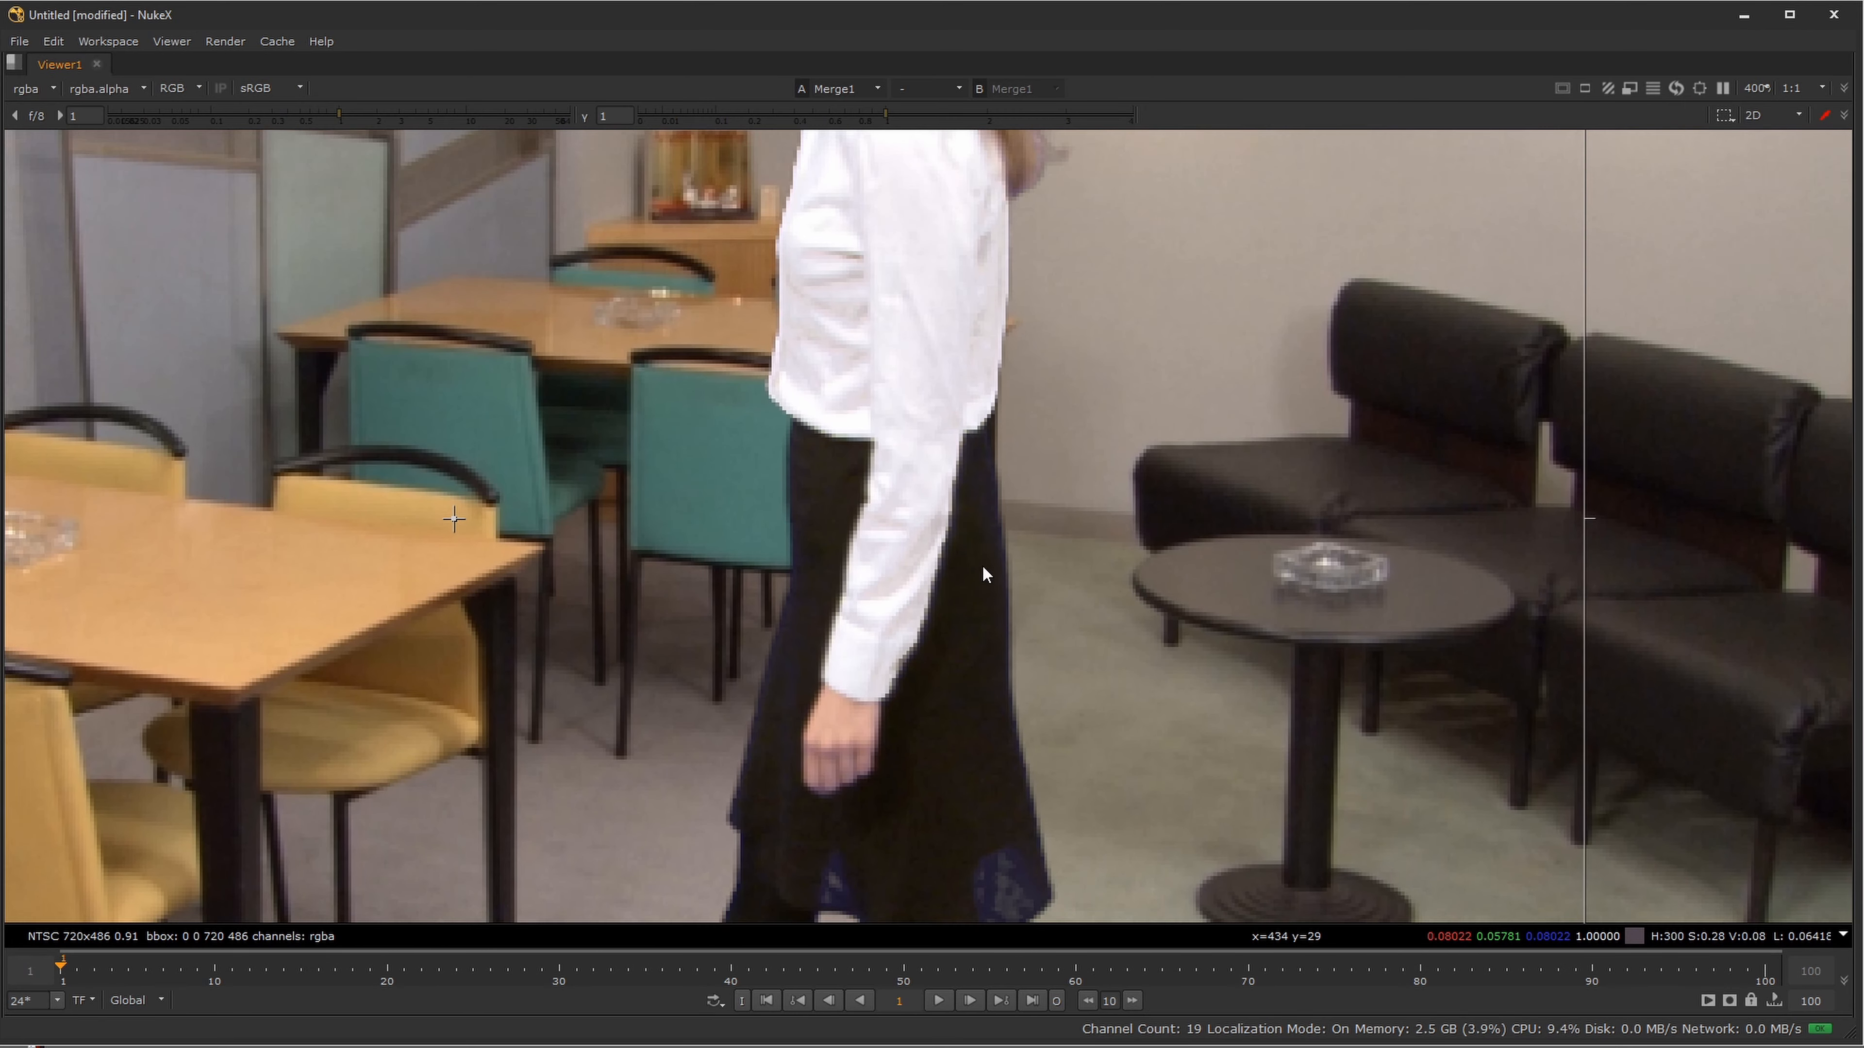
pyautogui.moveTo(918, 407); pyautogui.dragTo(928, 683)
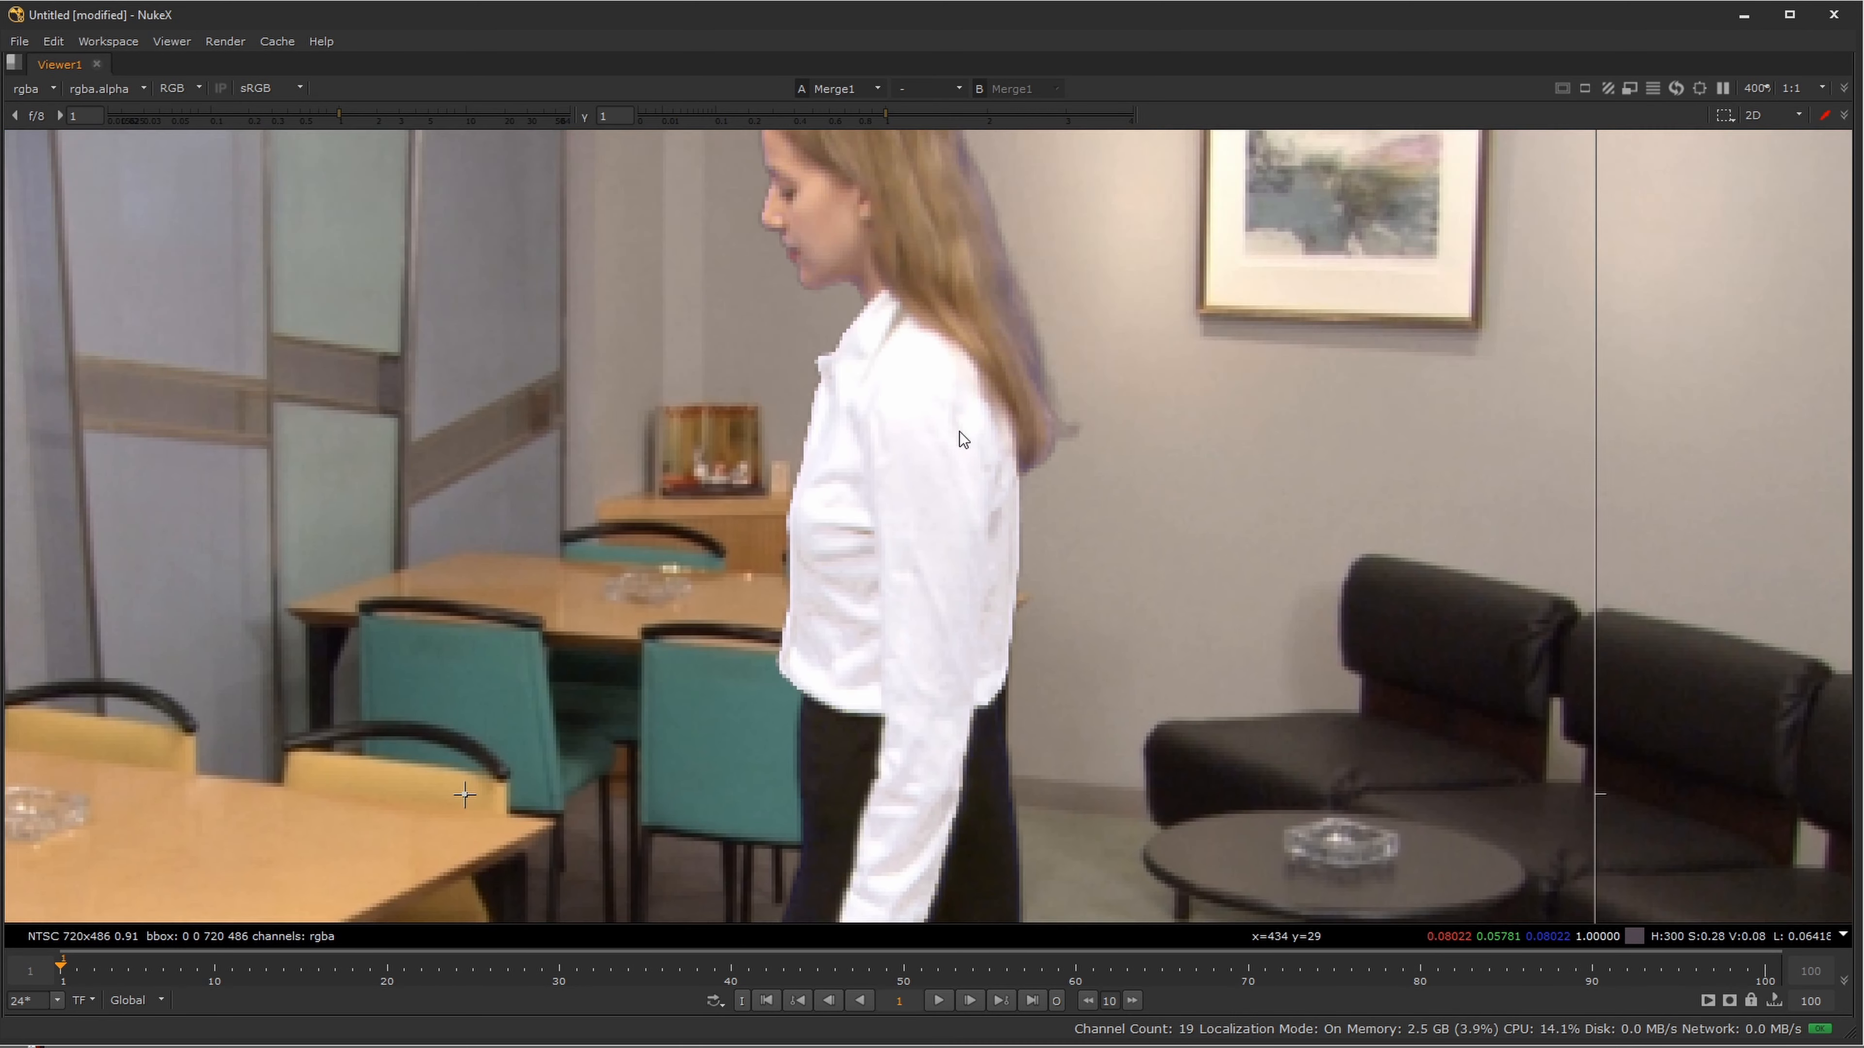
pyautogui.moveTo(959, 432)
pyautogui.mouseDown()
pyautogui.moveTo(958, 602)
pyautogui.moveTo(936, 205)
pyautogui.mouseUp()
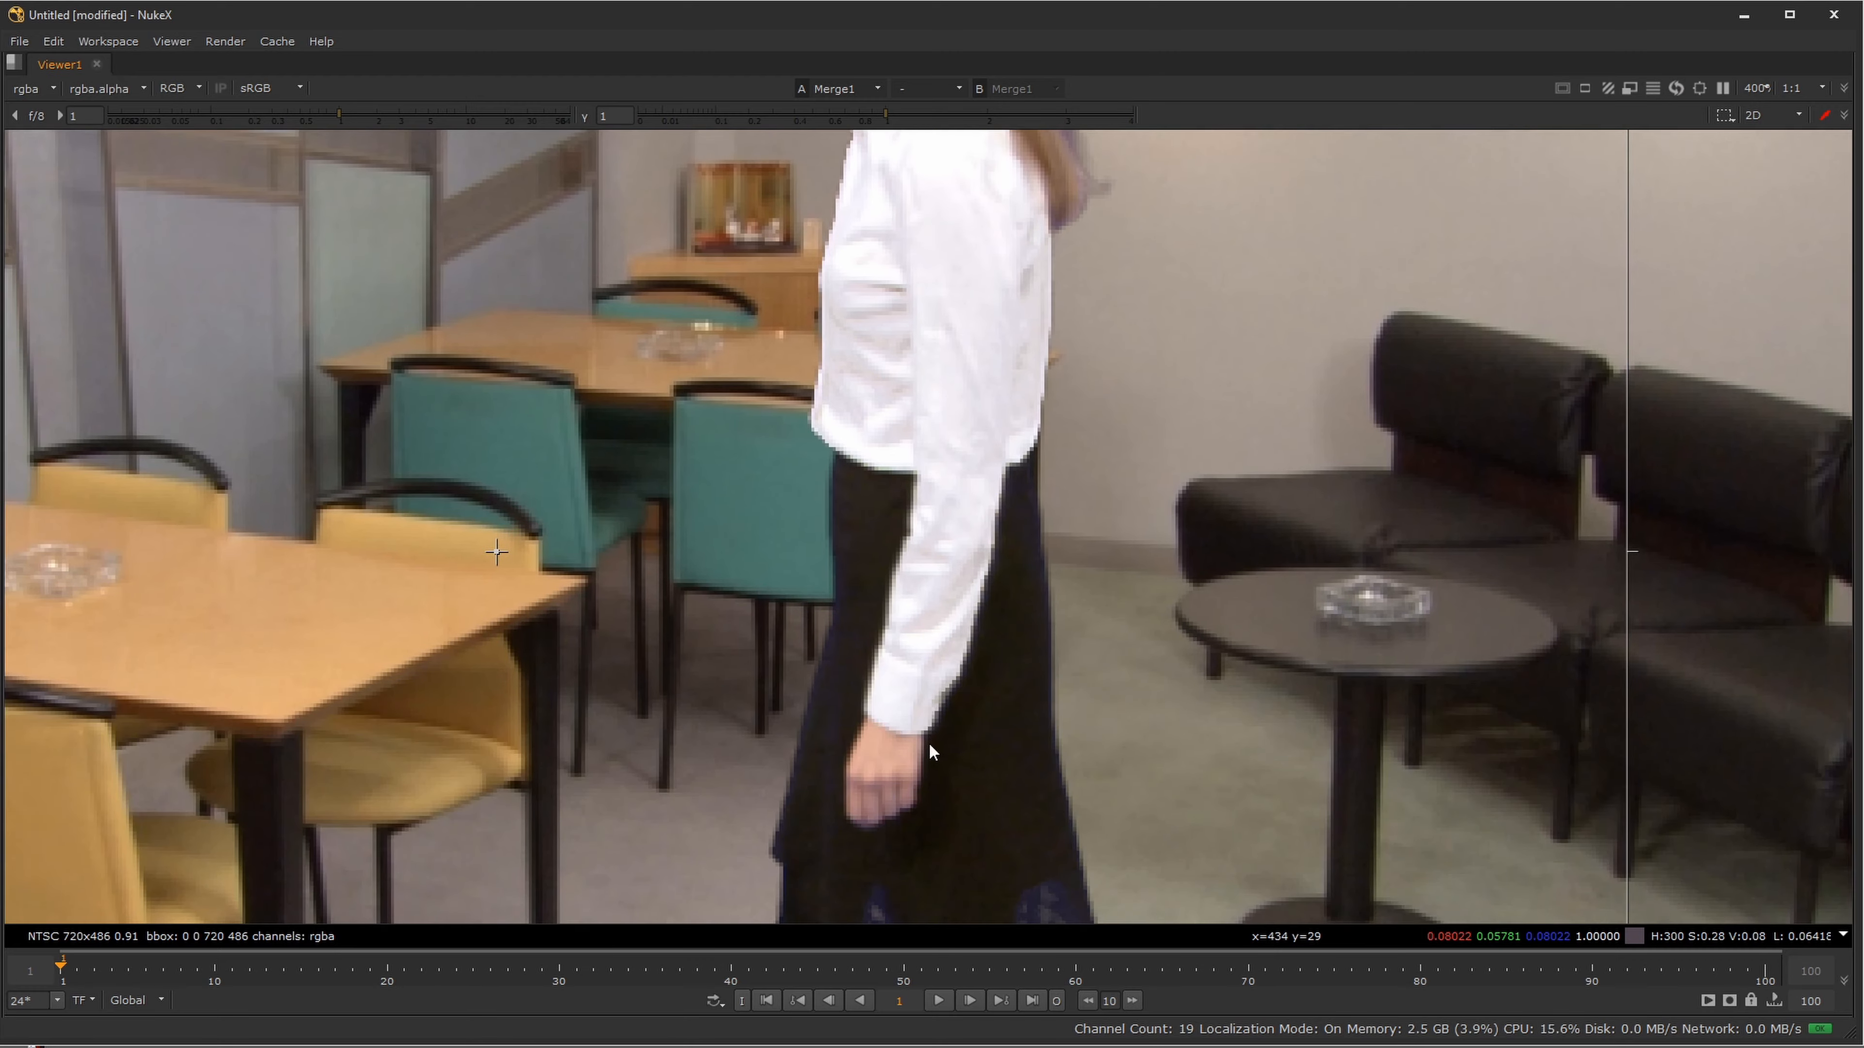
pyautogui.moveTo(927, 747); pyautogui.dragTo(969, 318)
pyautogui.moveTo(946, 609); pyautogui.dragTo(976, 430)
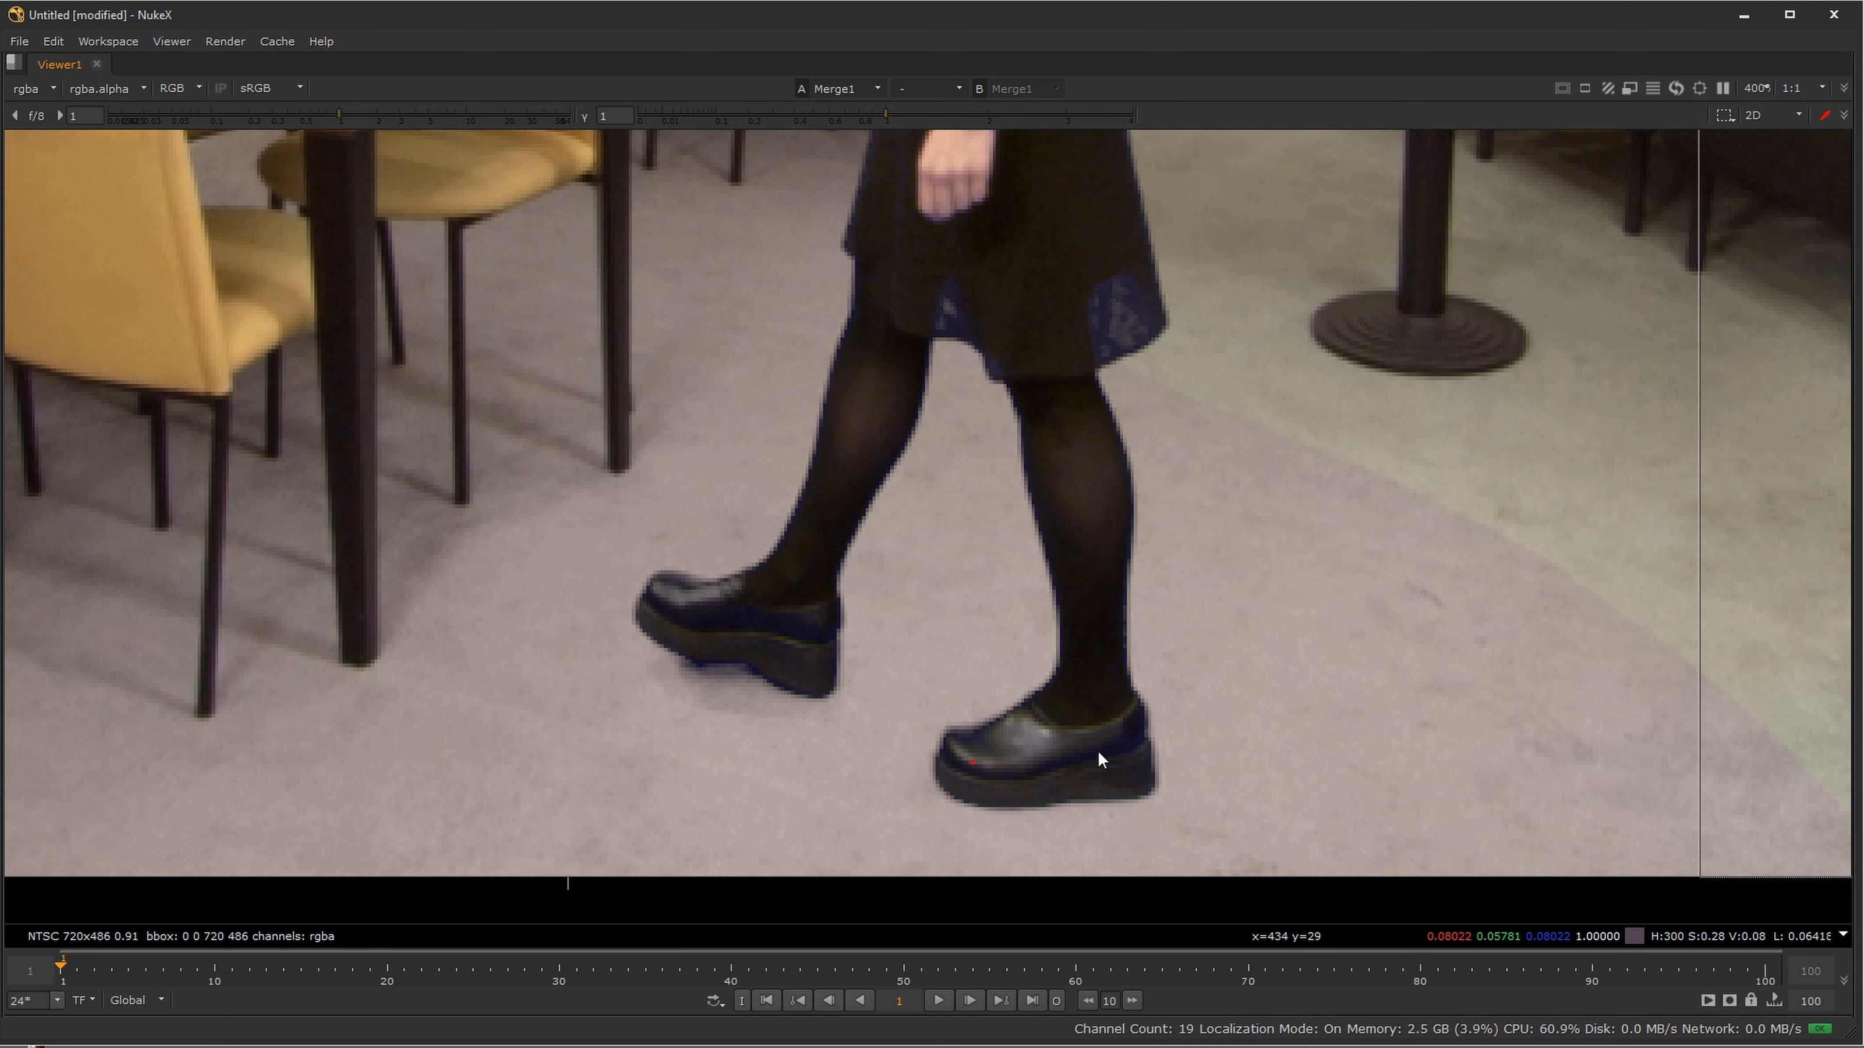
pyautogui.moveTo(1085, 306); pyautogui.dragTo(1069, 435)
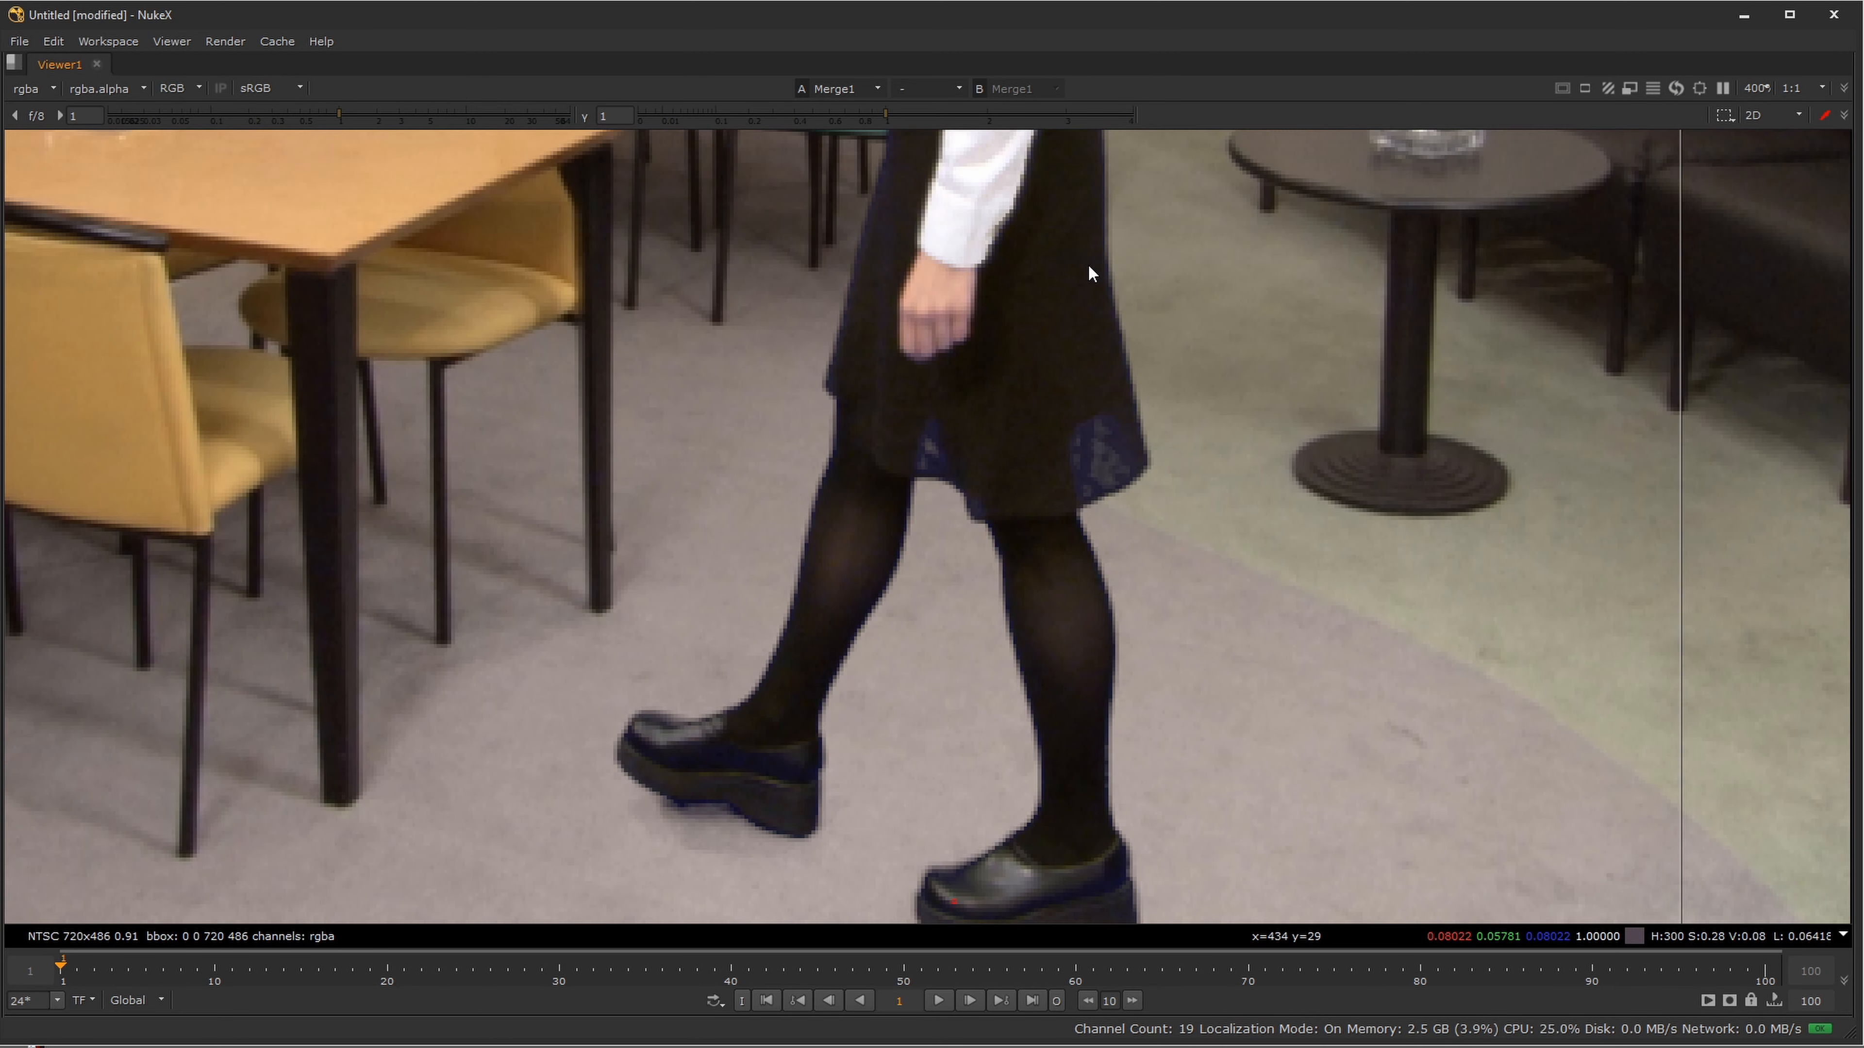
pyautogui.moveTo(1089, 268)
pyautogui.mouseDown()
pyautogui.moveTo(1064, 463)
pyautogui.moveTo(1080, 548)
pyautogui.mouseUp()
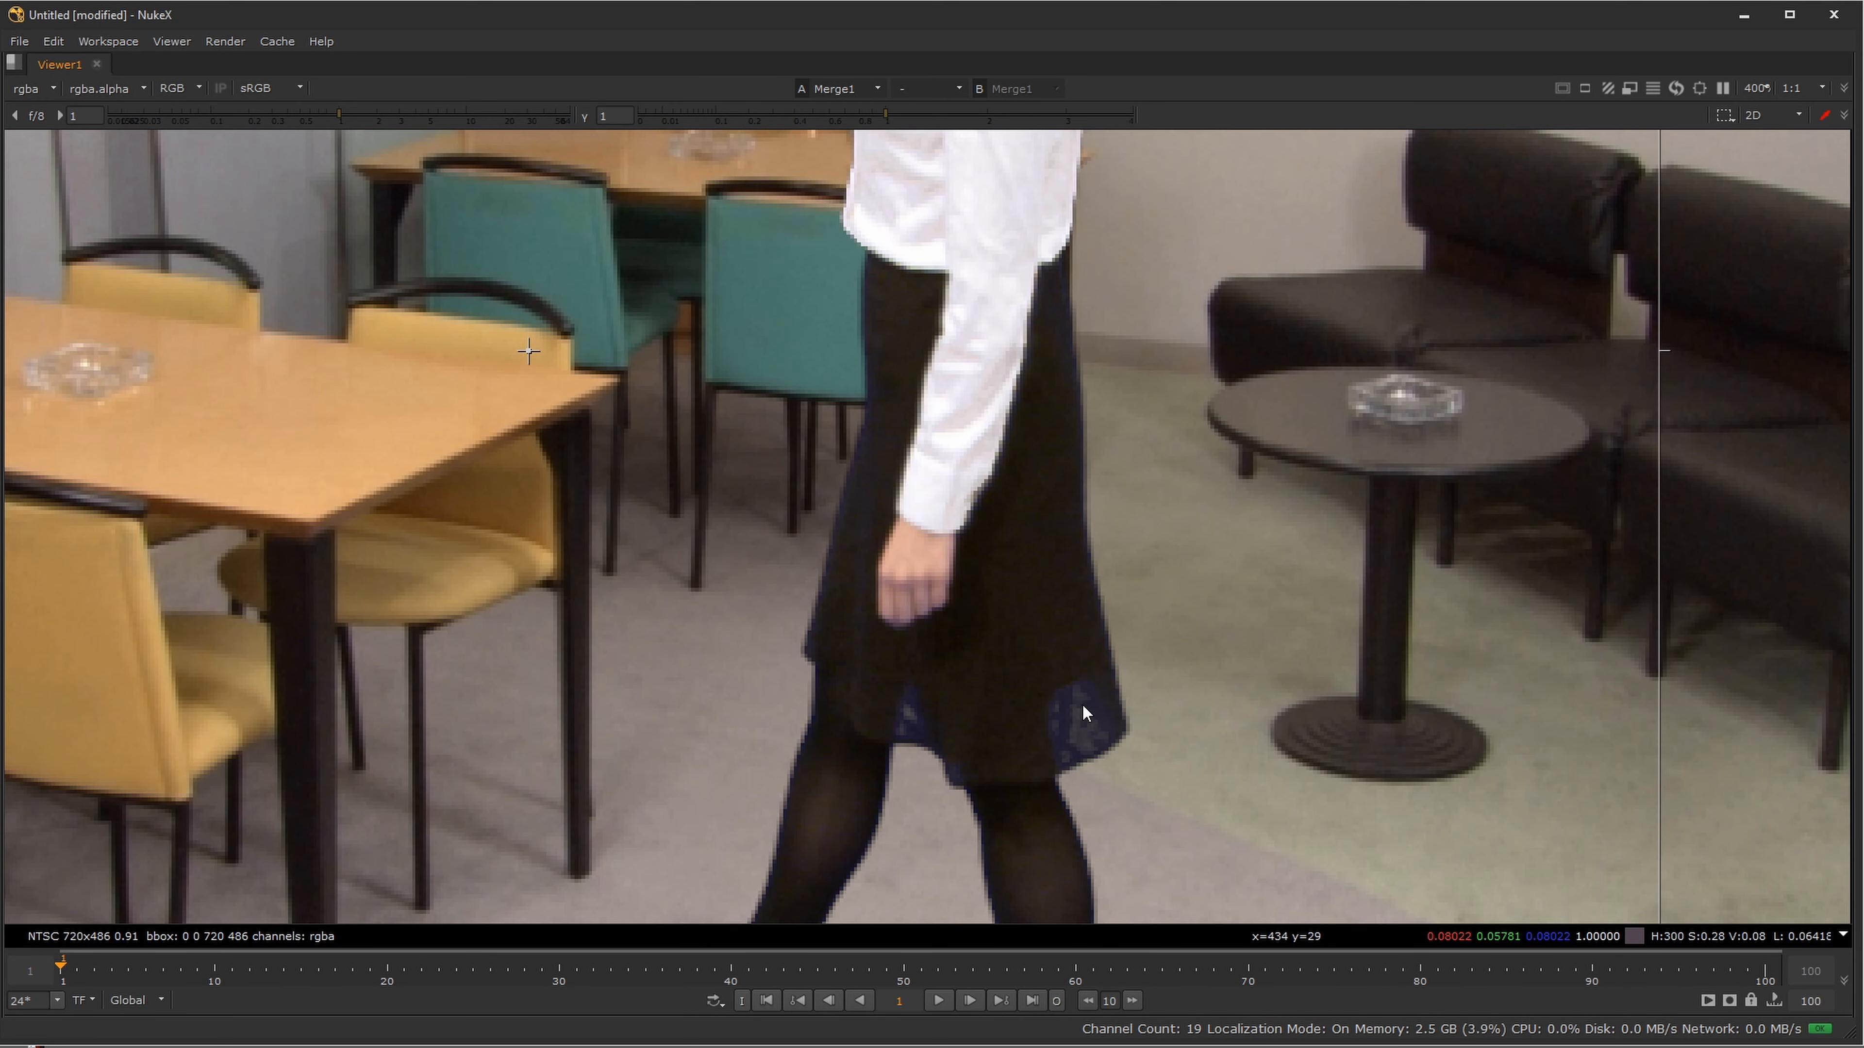
# - Zoom out to 200% to examine the whole woman against the room, and restore the panel layout to check her hair edge
pyautogui.moveTo(1050, 499); pyautogui.dragTo(963, 816)
pyautogui.moveTo(909, 450); pyautogui.dragTo(945, 438)
pyautogui.press('-')
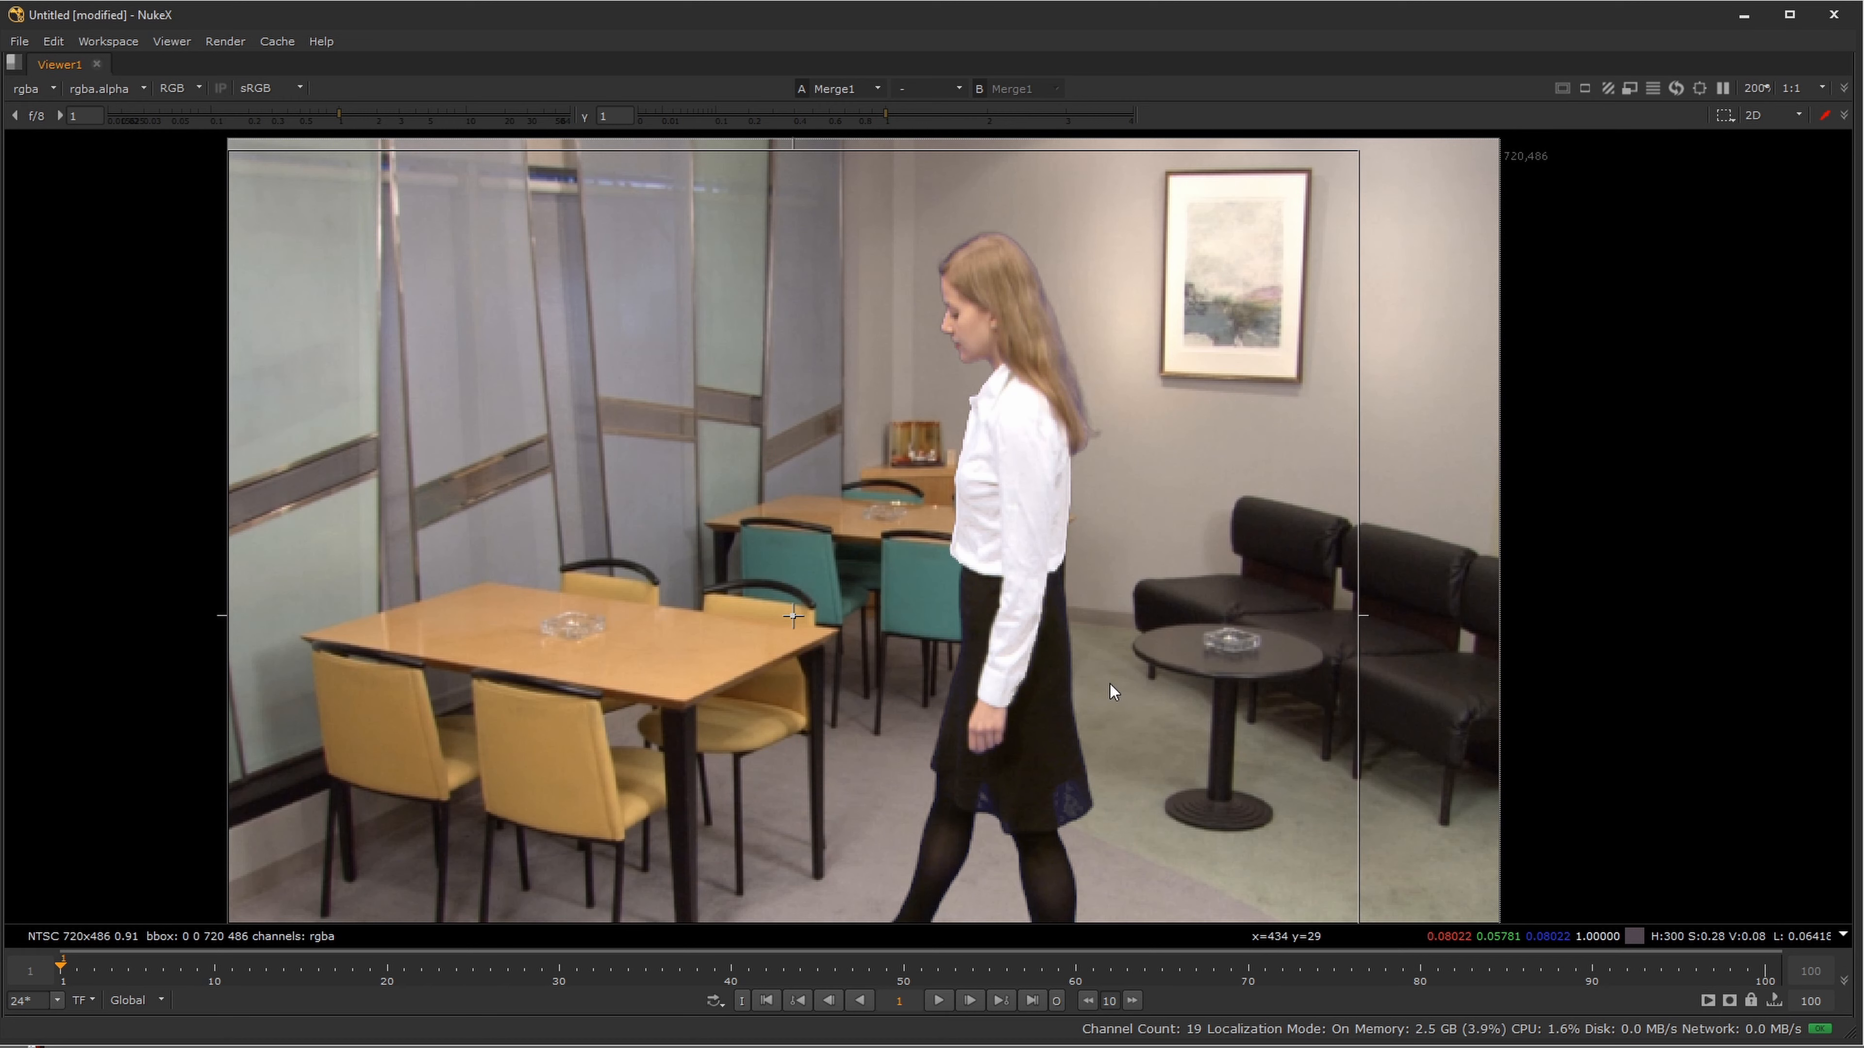
pyautogui.moveTo(1109, 683); pyautogui.dragTo(1158, 508)
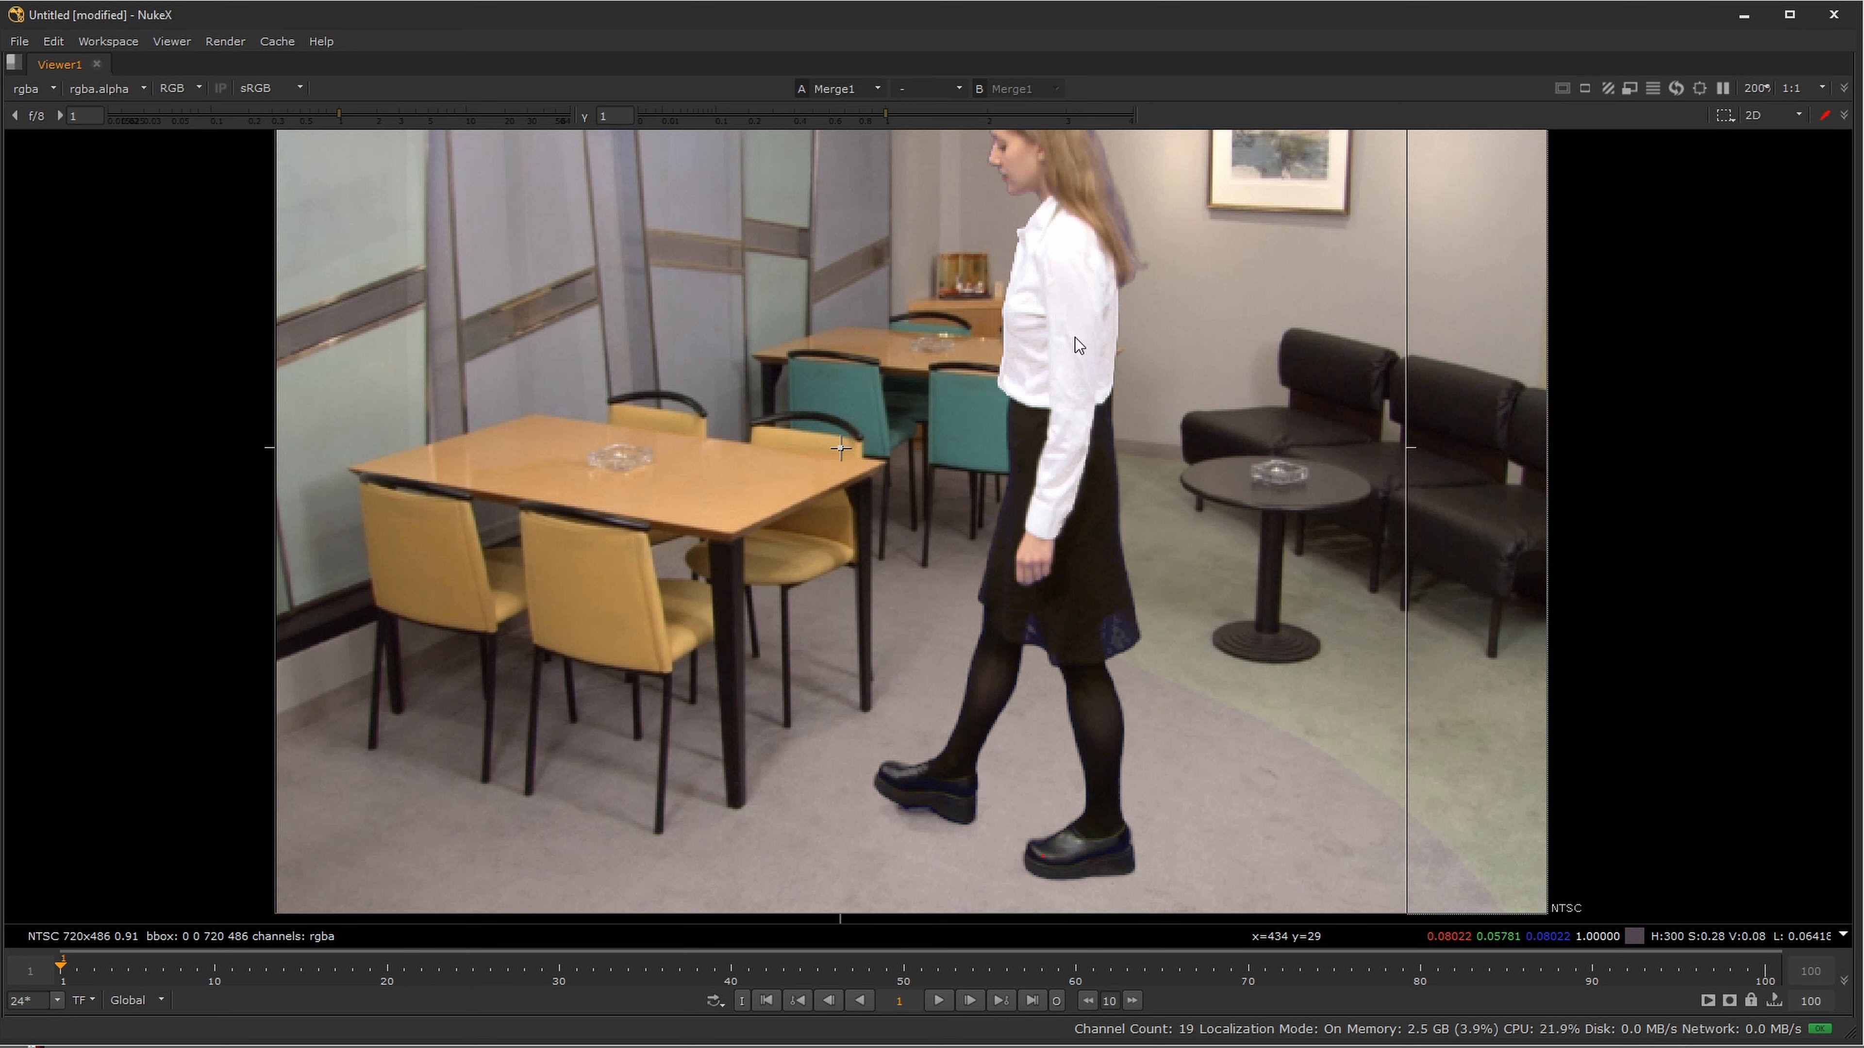
pyautogui.moveTo(1210, 315); pyautogui.dragTo(1195, 403)
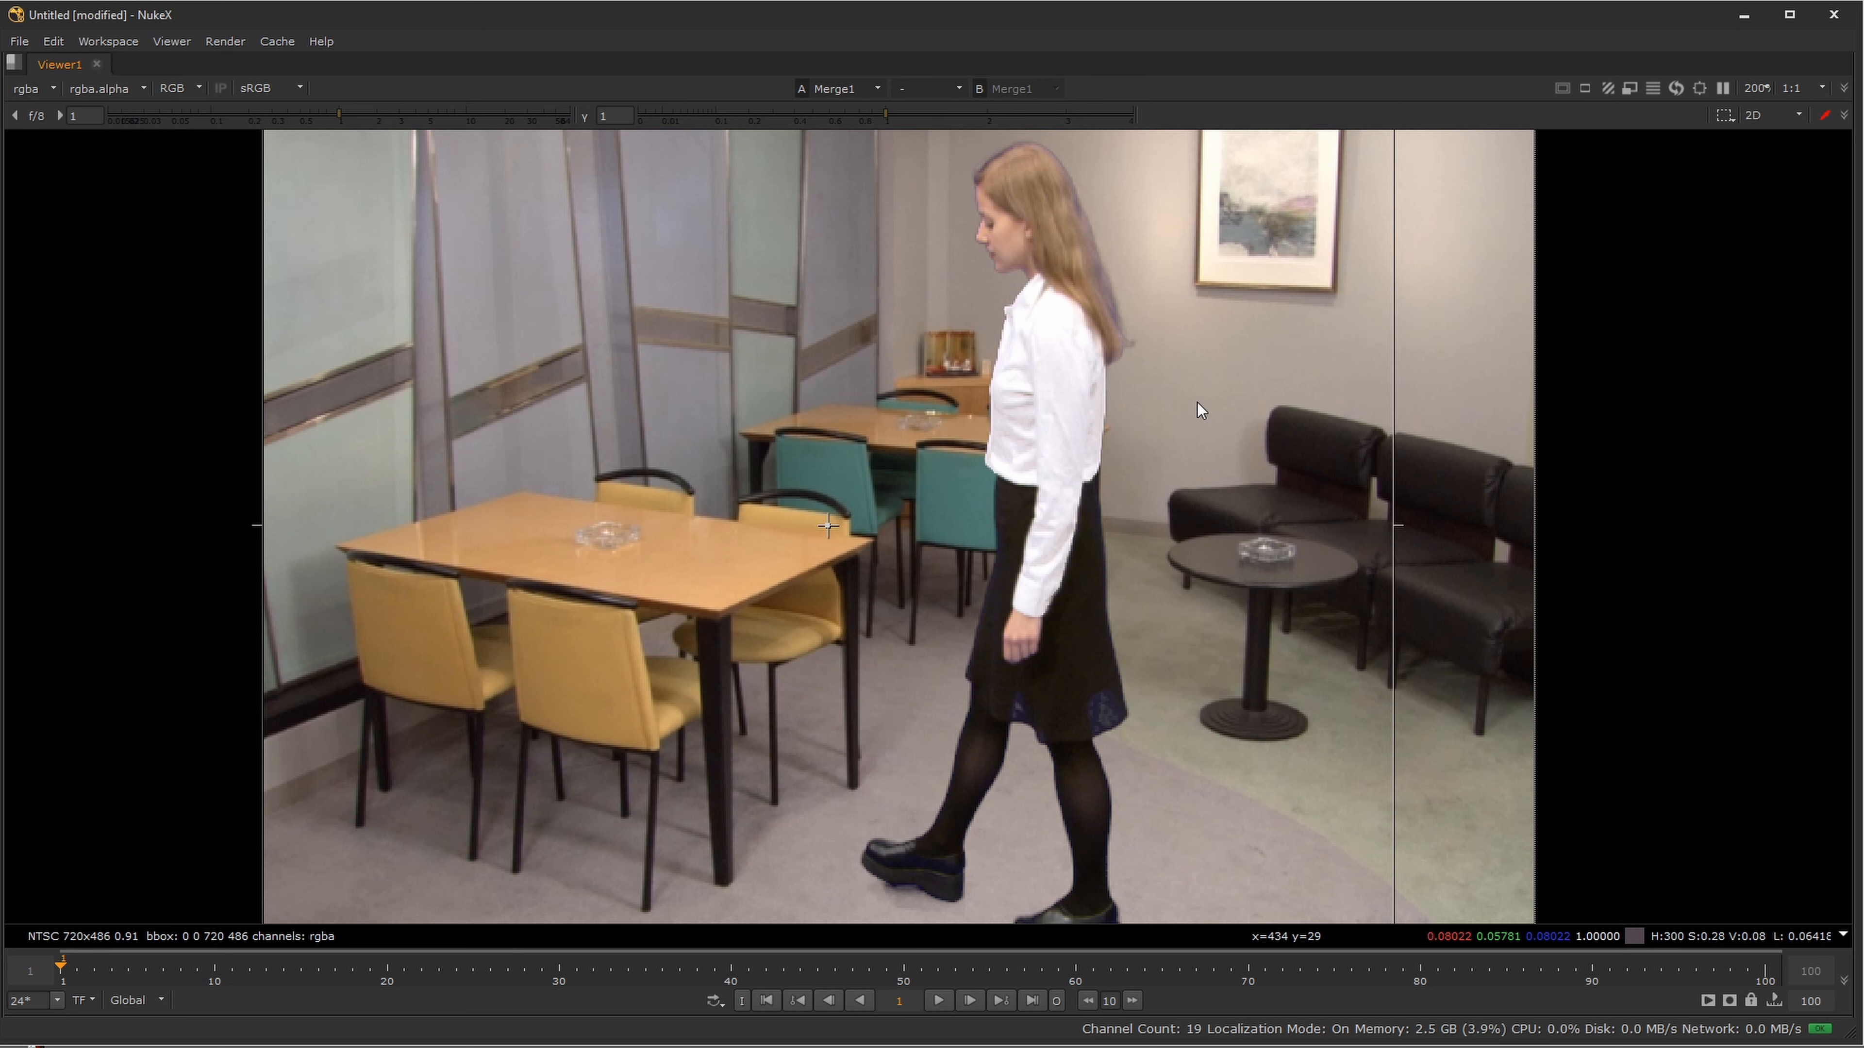
pyautogui.press('space')
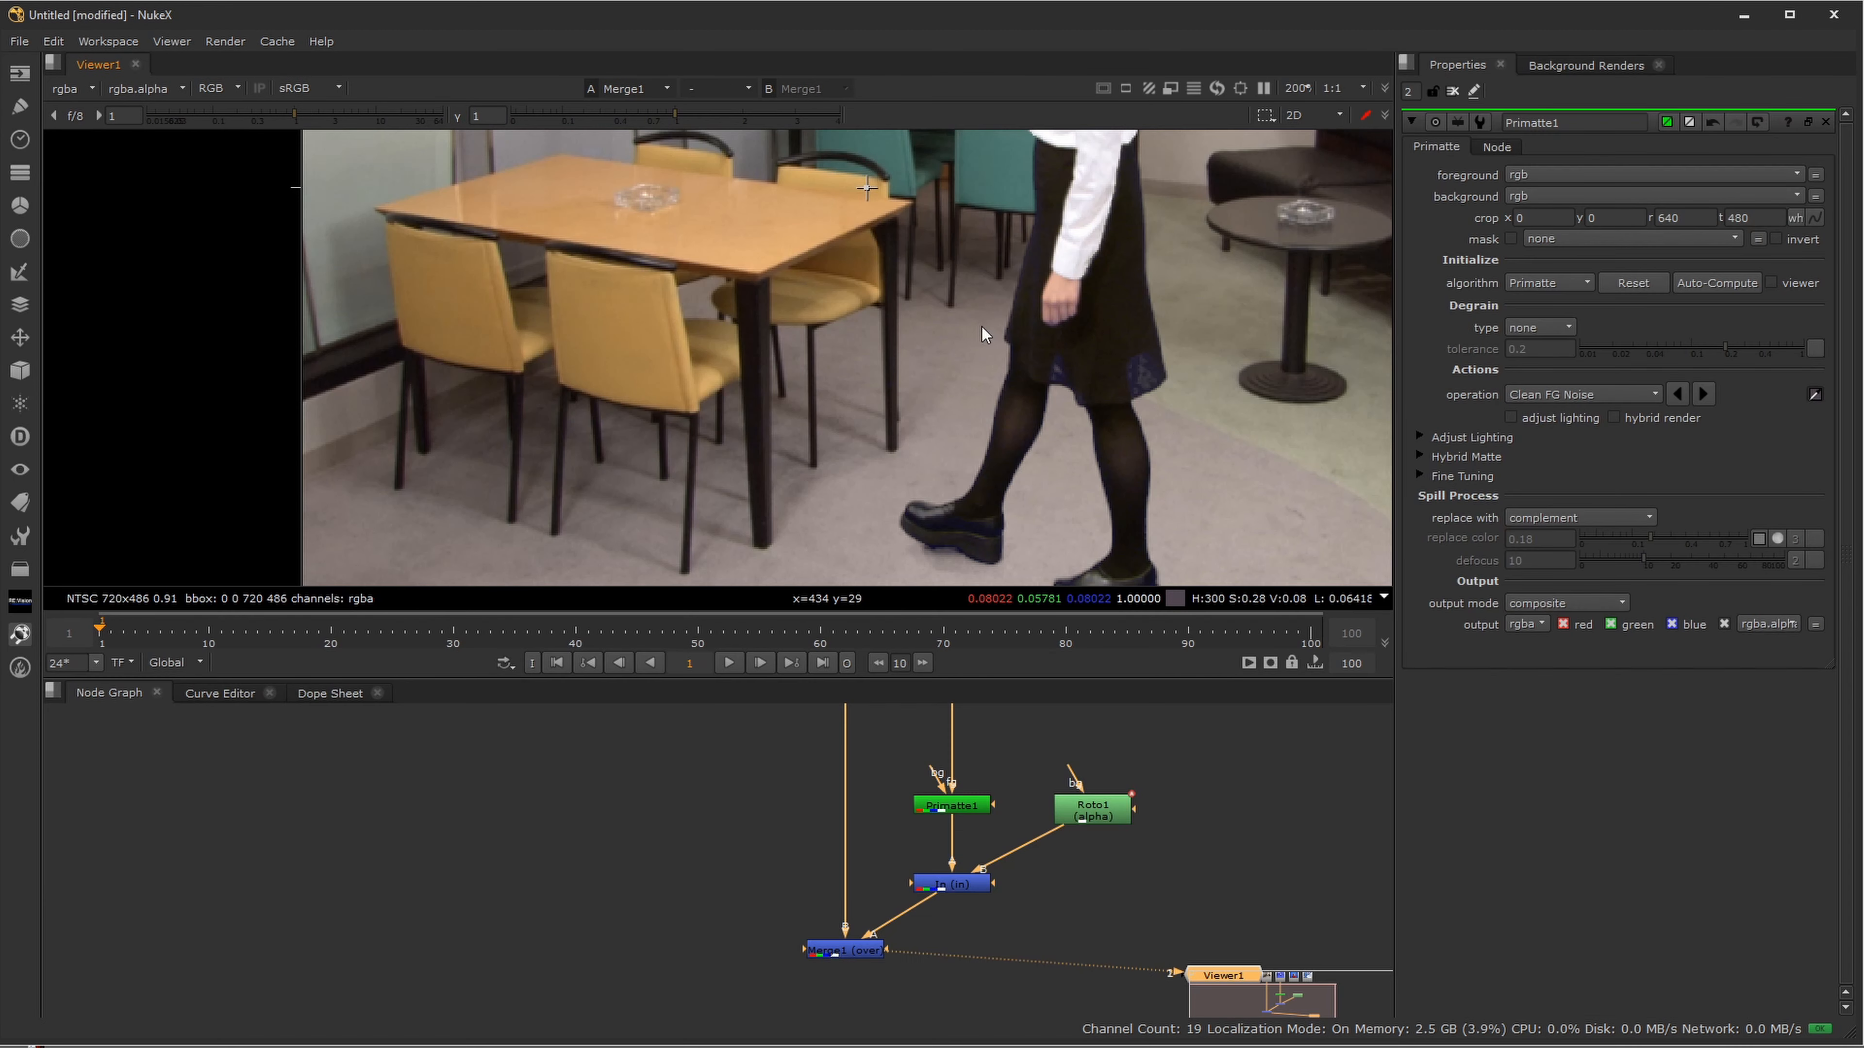
pyautogui.moveTo(1117, 239); pyautogui.dragTo(1112, 492)
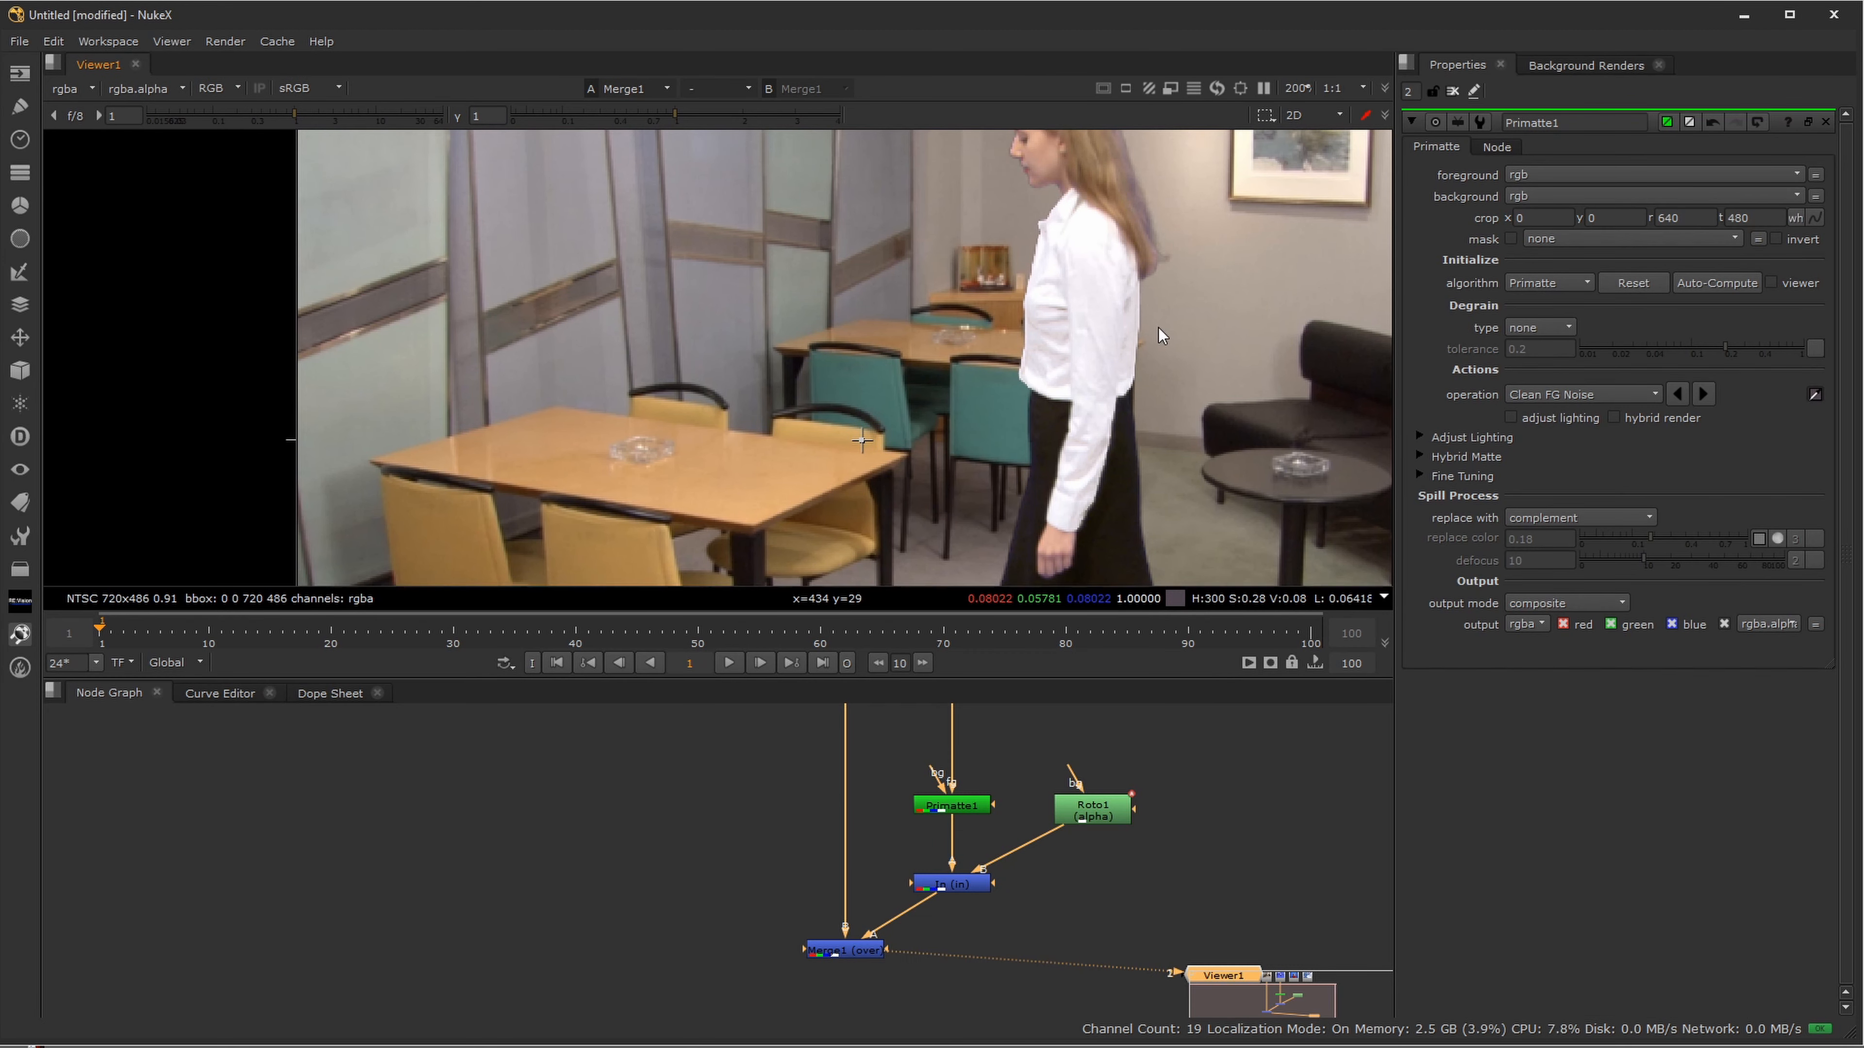
pyautogui.moveTo(1159, 326); pyautogui.dragTo(1158, 448)
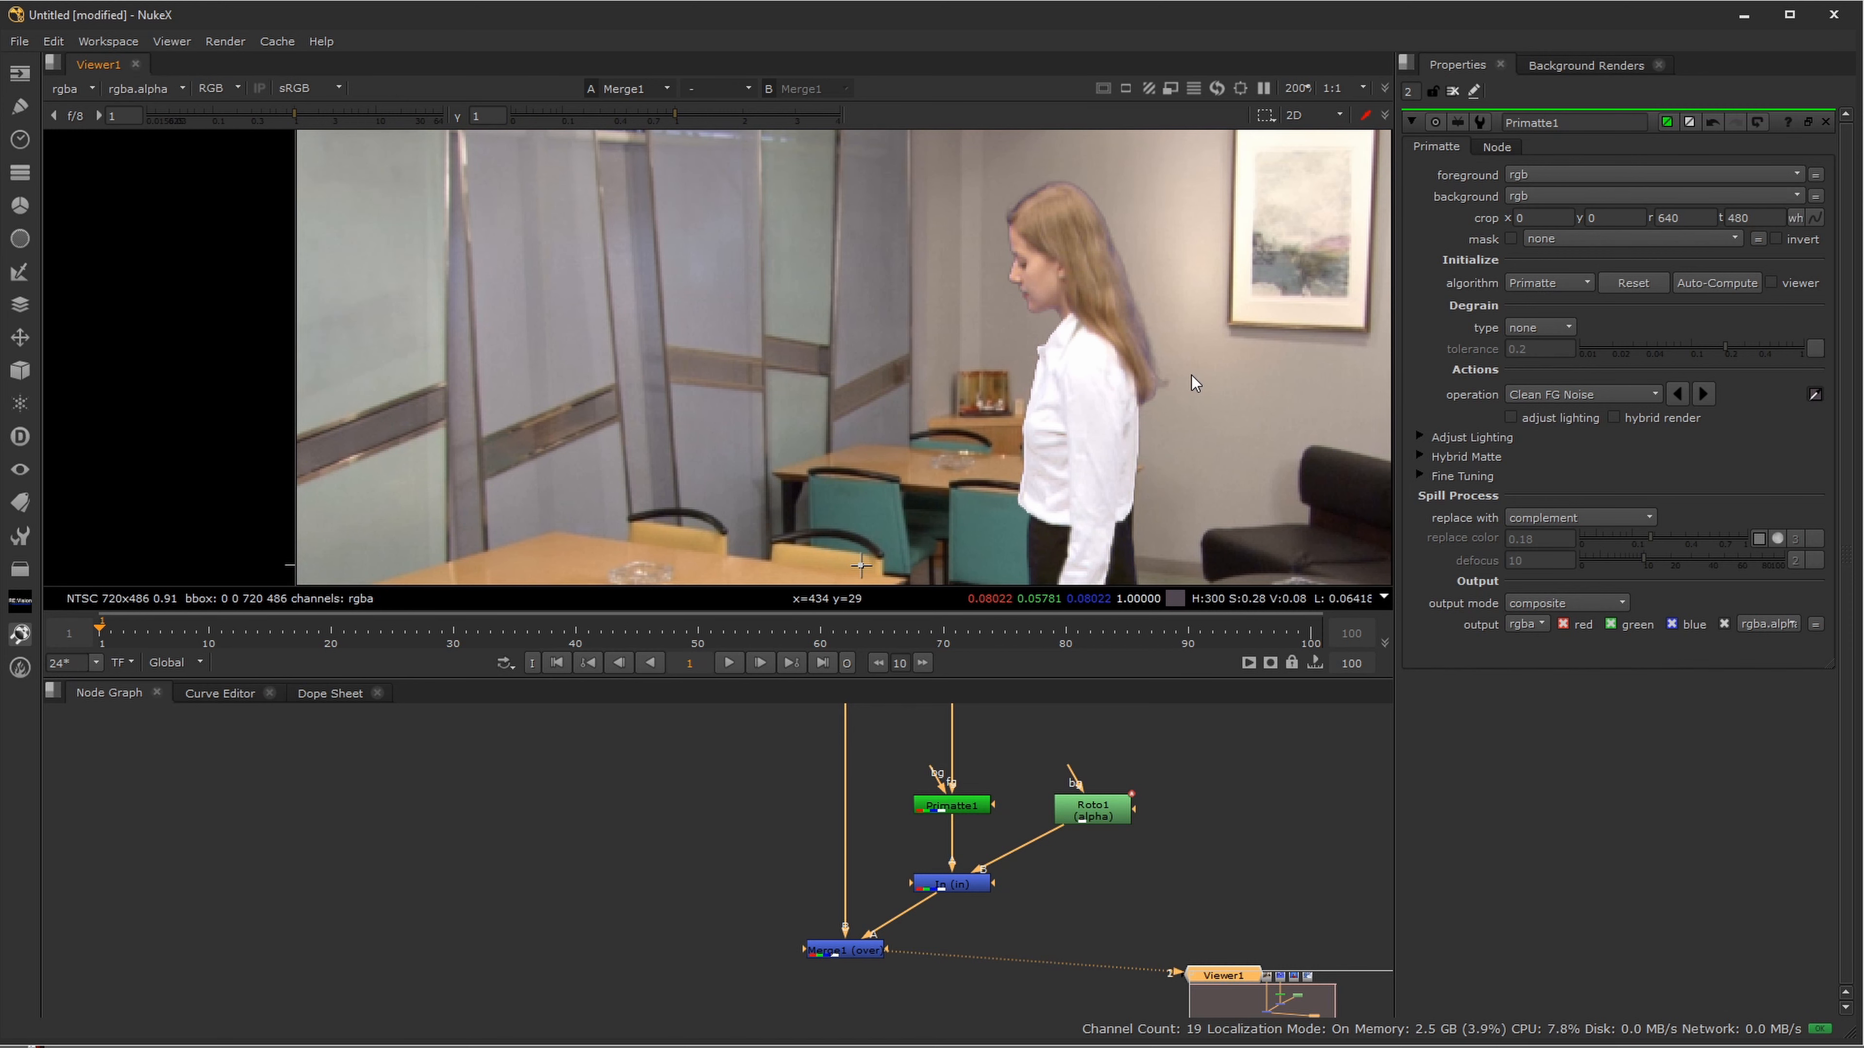